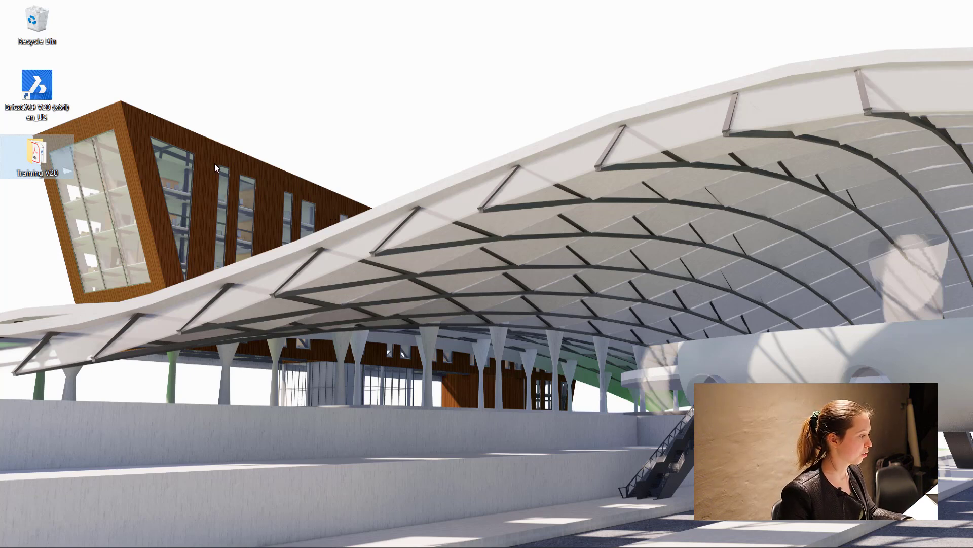
Start BricsCAD V20 in the BIM workspace.
click(48, 91)
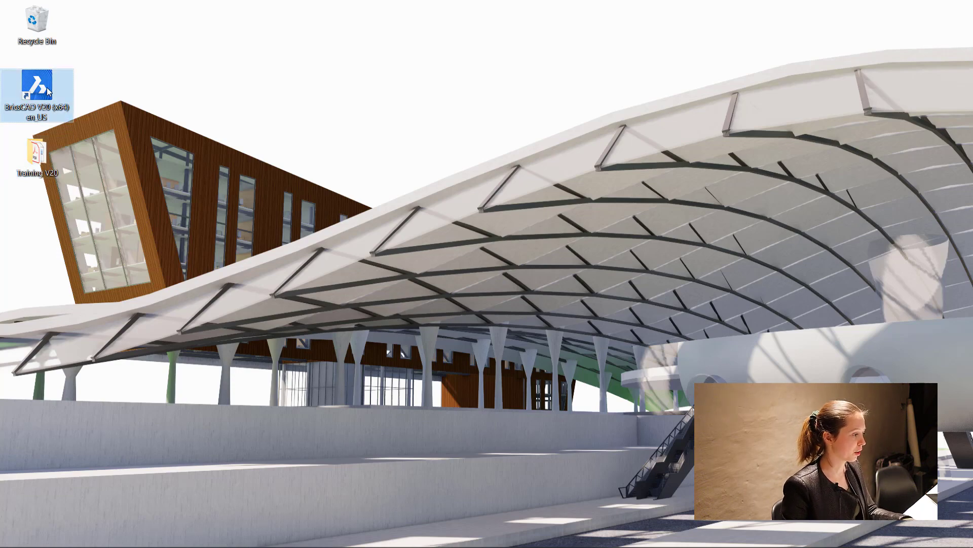
double_click(47, 91)
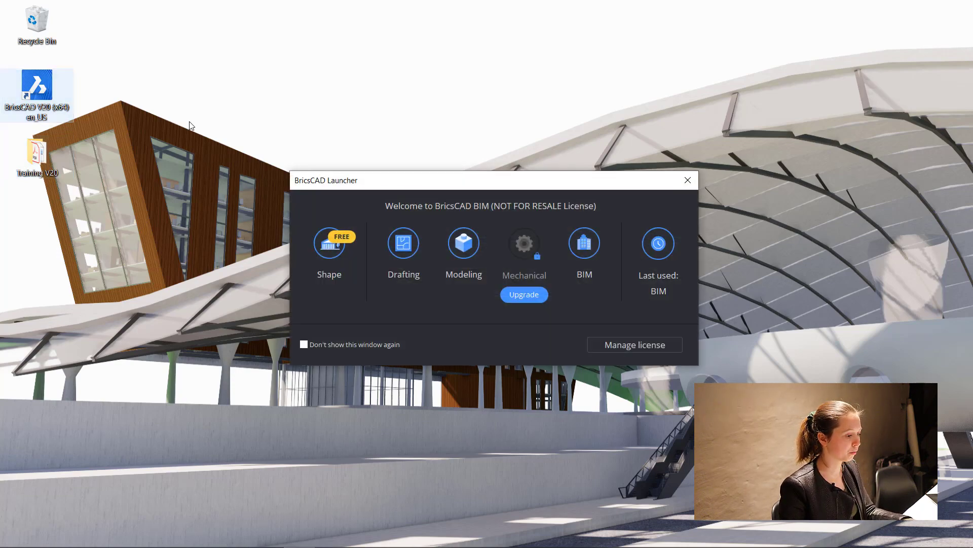
click(589, 274)
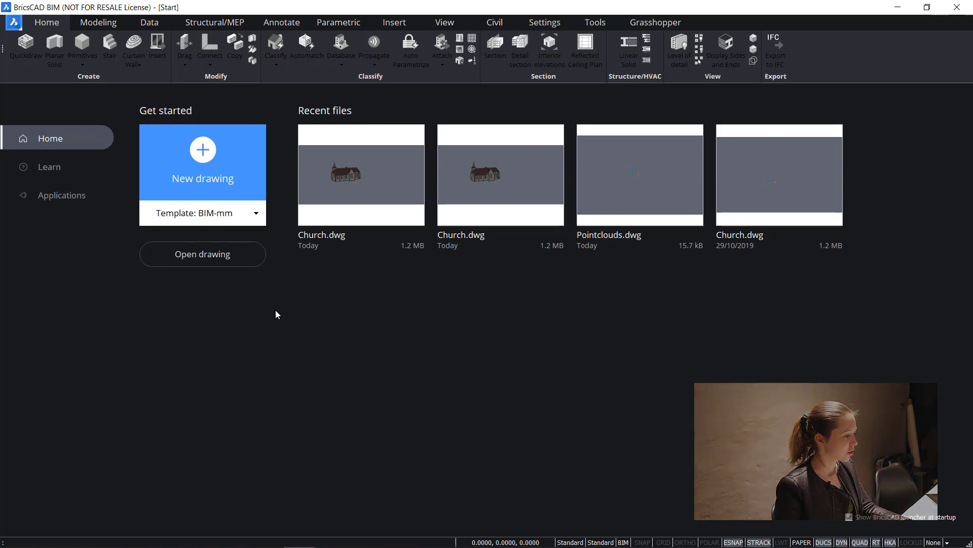
Open Master.dwg from the Exercise folder of Drawing documentation advanced and show its BIM project structure.
click(220, 256)
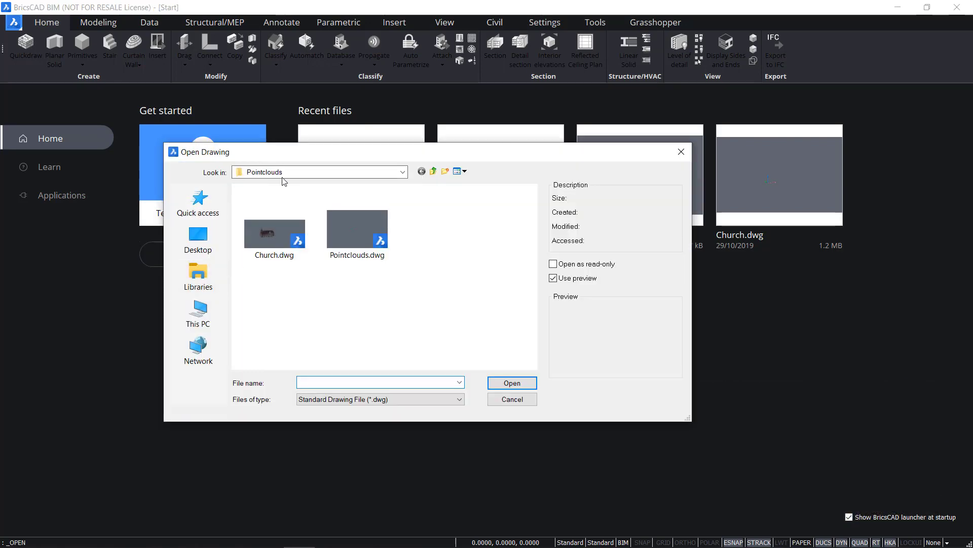
click(433, 171)
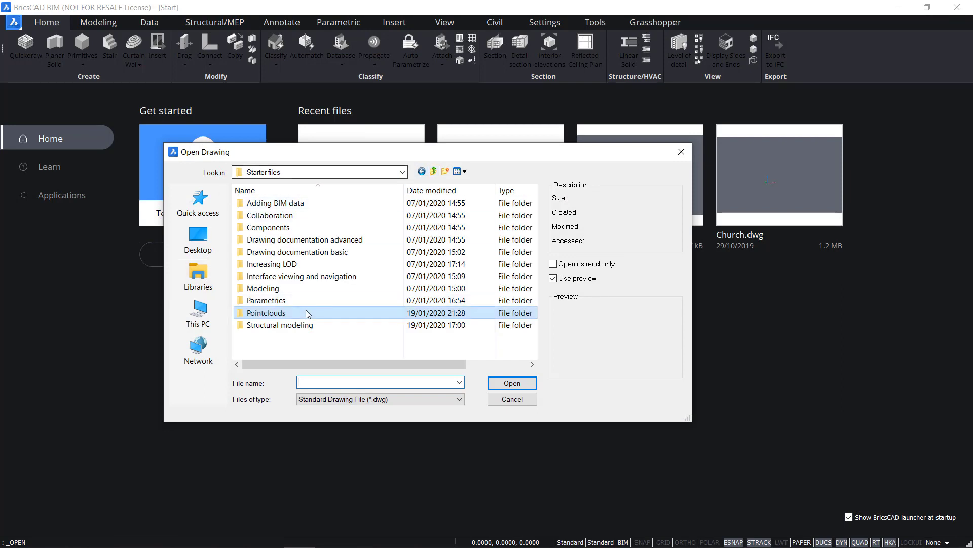
double_click(300, 239)
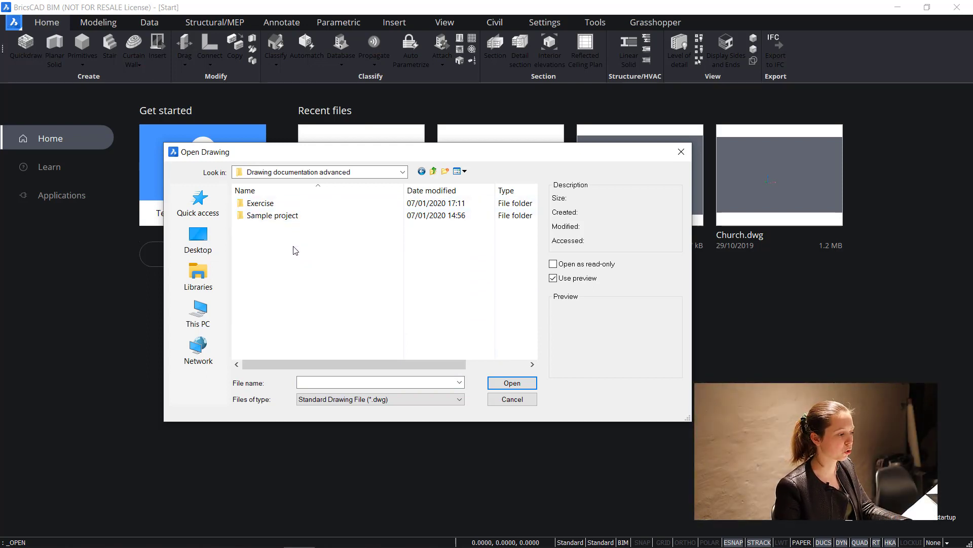
click(268, 208)
double_click(269, 207)
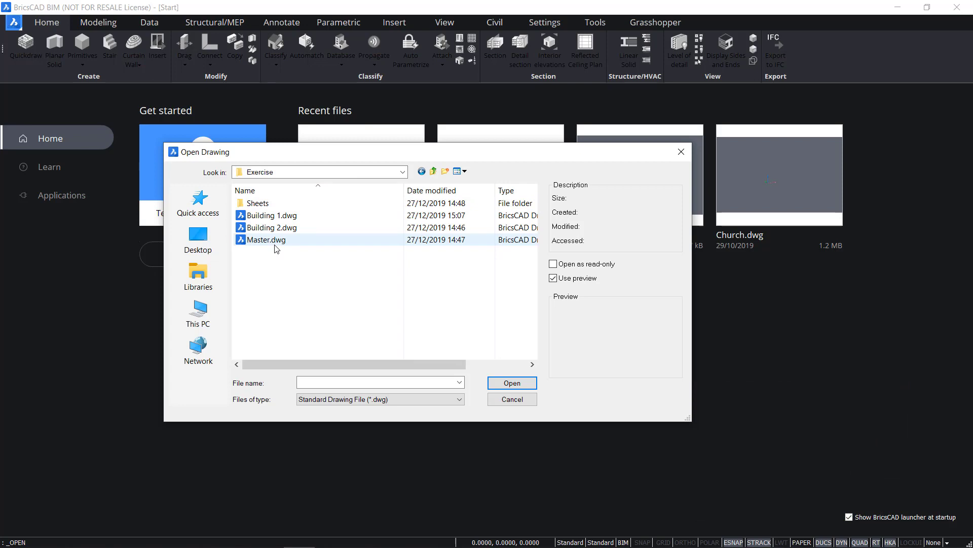
double_click(274, 245)
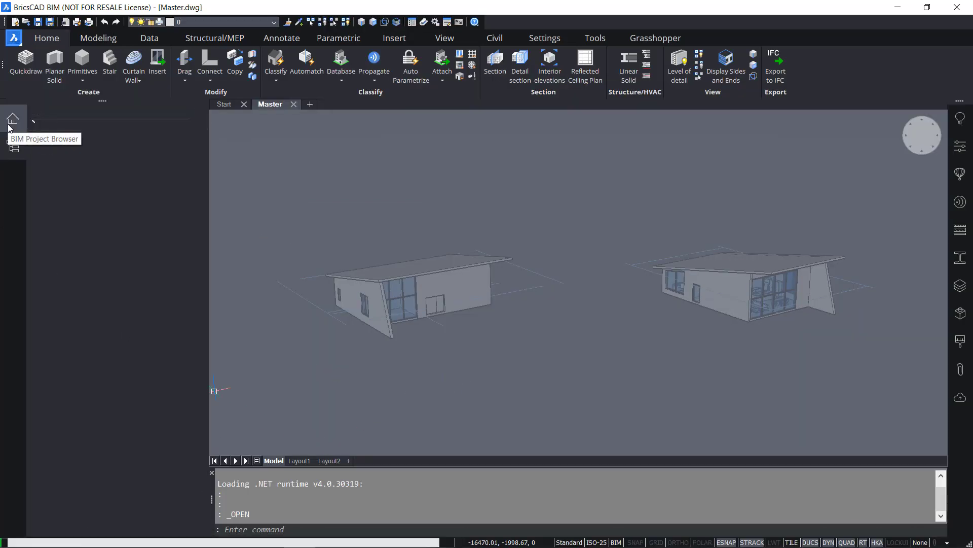
click(13, 146)
Switch to File Explorer, browse to Training V20, Starter files, Drawing documentation advanced, Exercise, and select the .projectroot file.
mouse_move(168, 533)
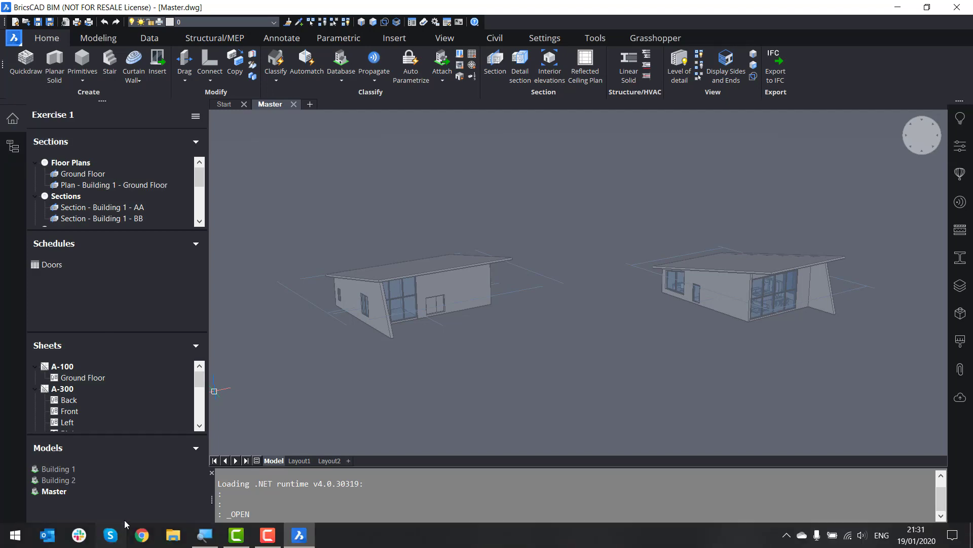
click(173, 540)
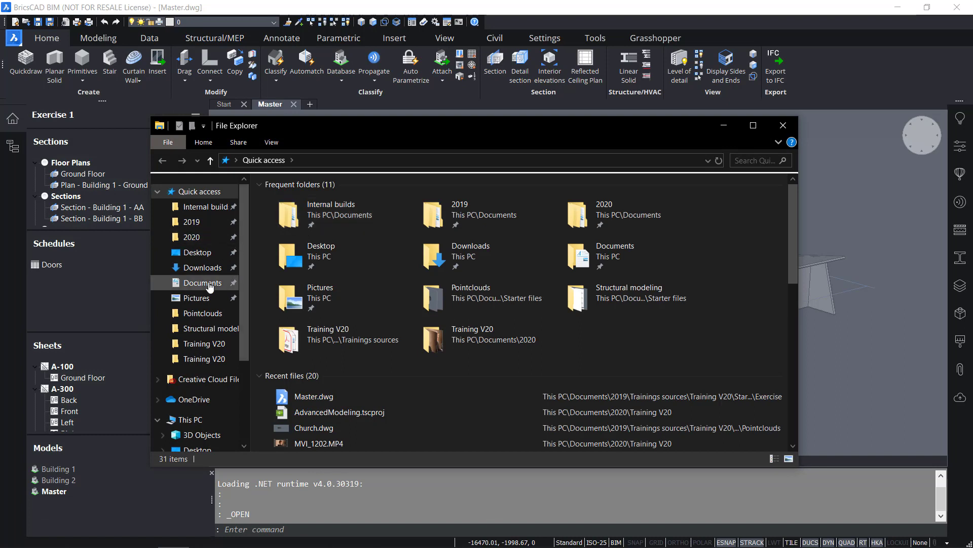
click(206, 348)
double_click(286, 217)
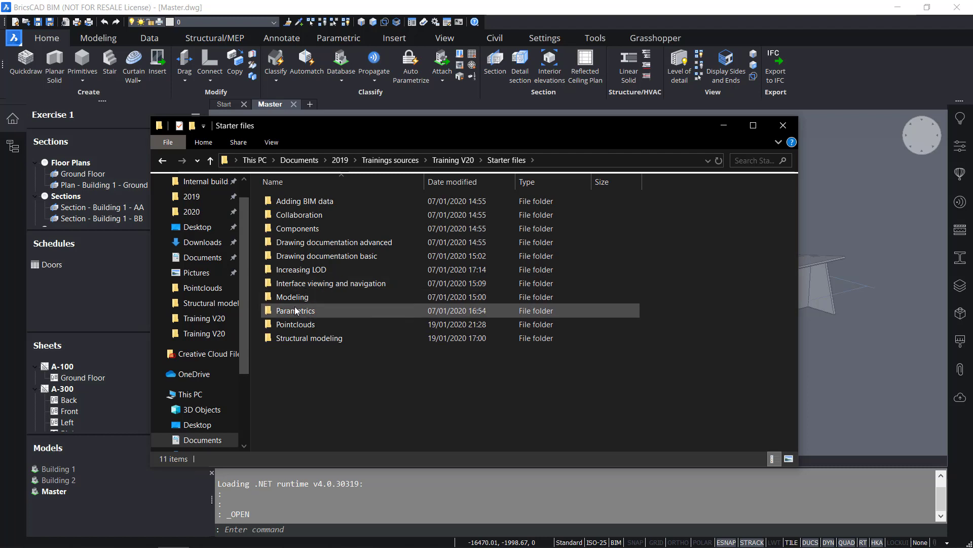
double_click(304, 244)
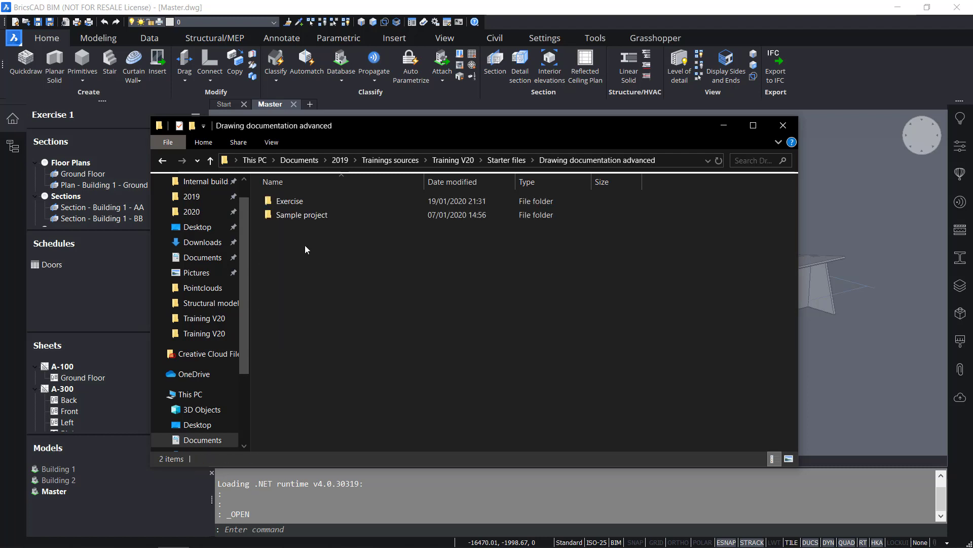
double_click(309, 201)
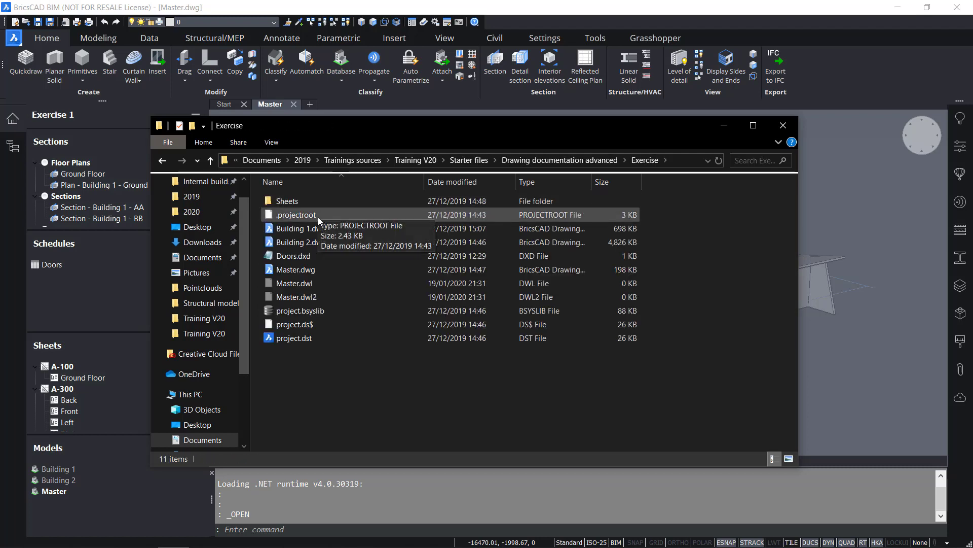
click(318, 216)
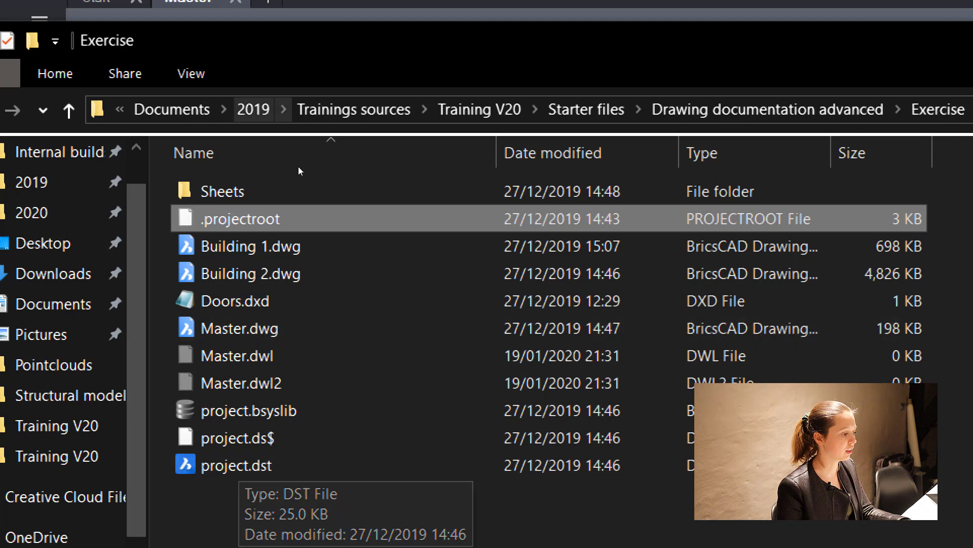
Inspect the contents of the Sheets folder, return to the Exercise folder, and close File Explorer.
click(283, 204)
double_click(283, 204)
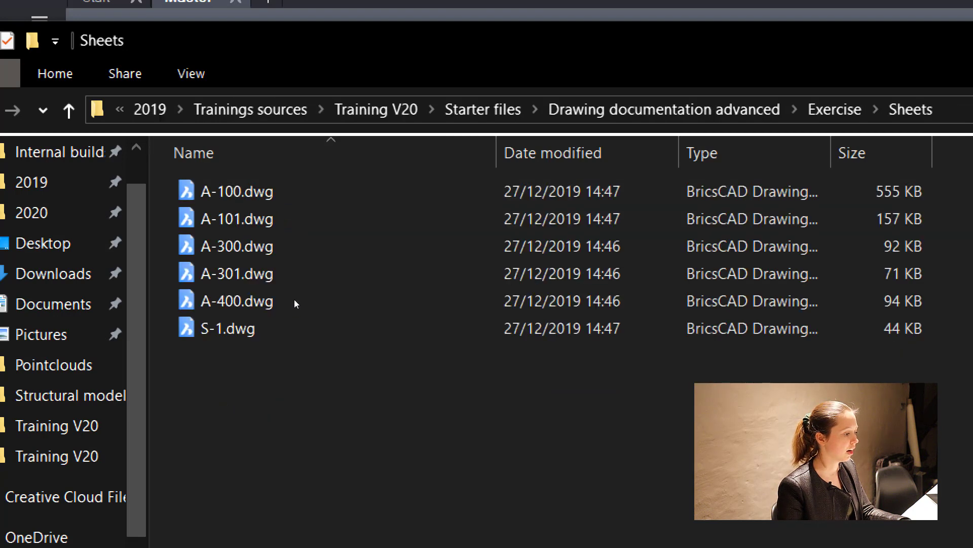
click(564, 110)
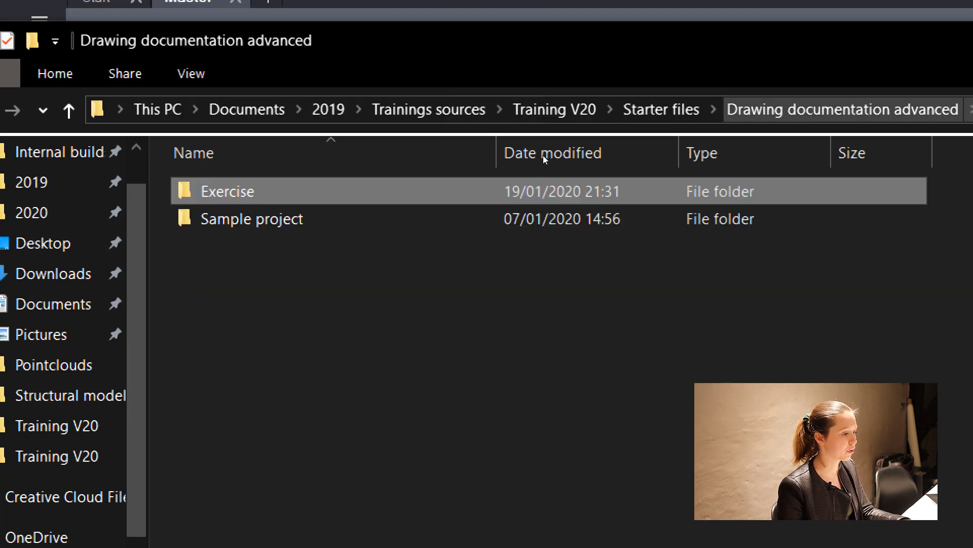
double_click(286, 197)
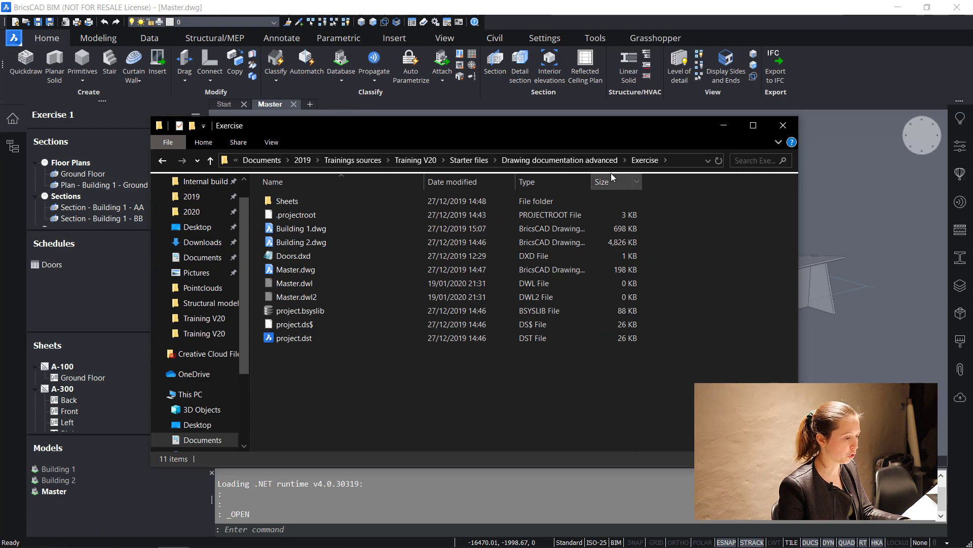
click(783, 125)
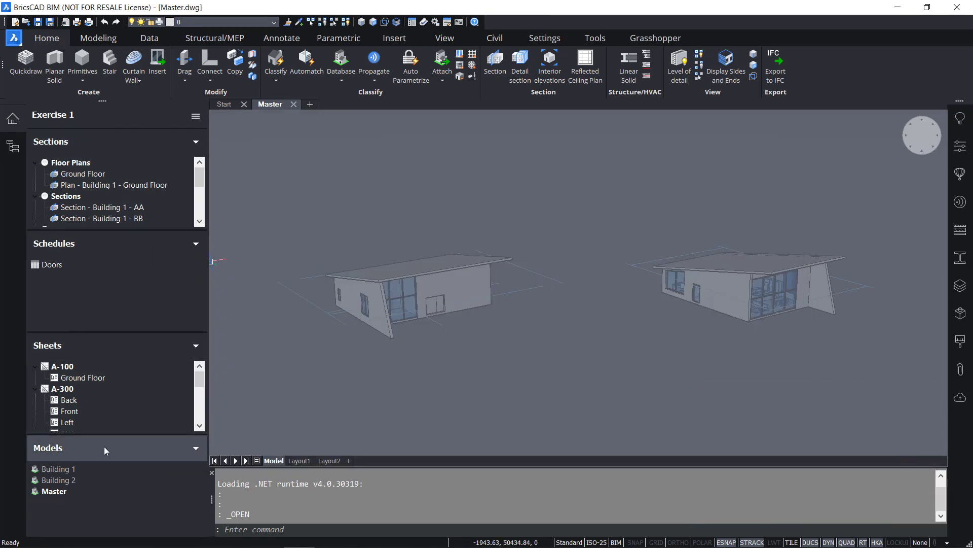
Examine the sections, the Doors schedule and the sheets listed for the Exercise 1 project.
scroll(87, 175, down, 3)
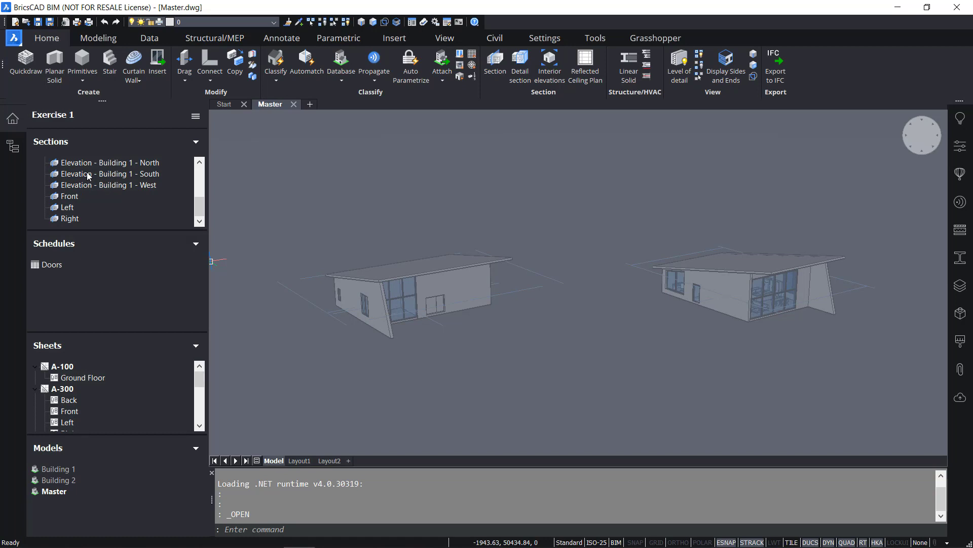
scroll(88, 175, up, 3)
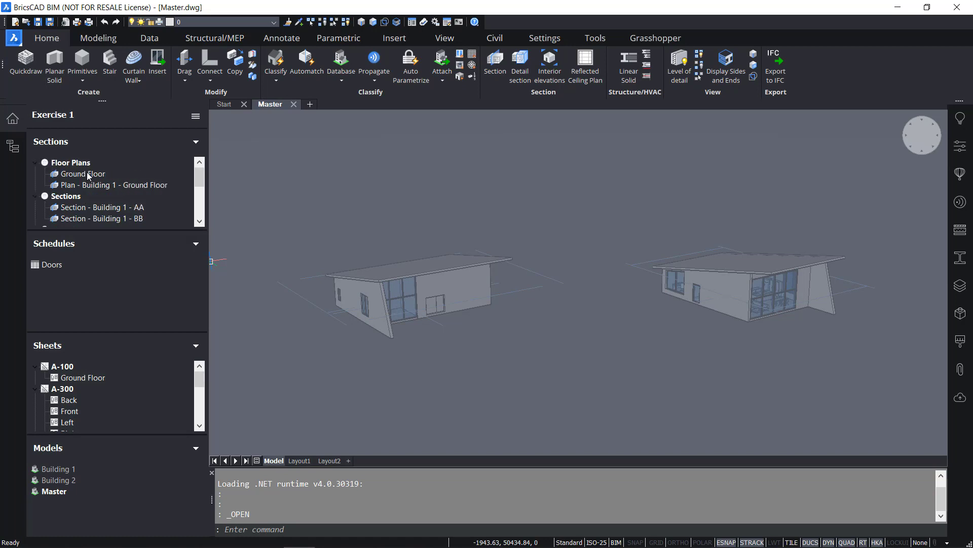
click(70, 264)
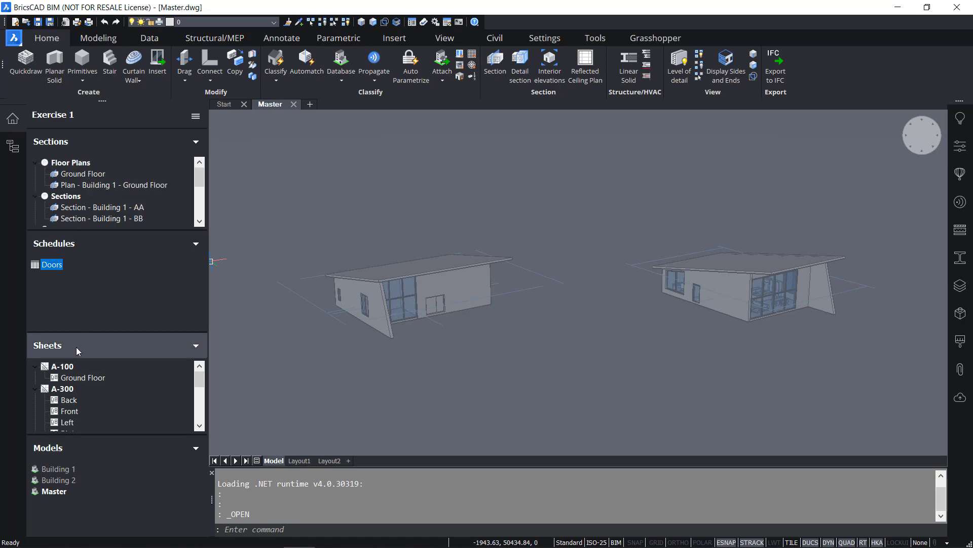
scroll(74, 369, down, 1)
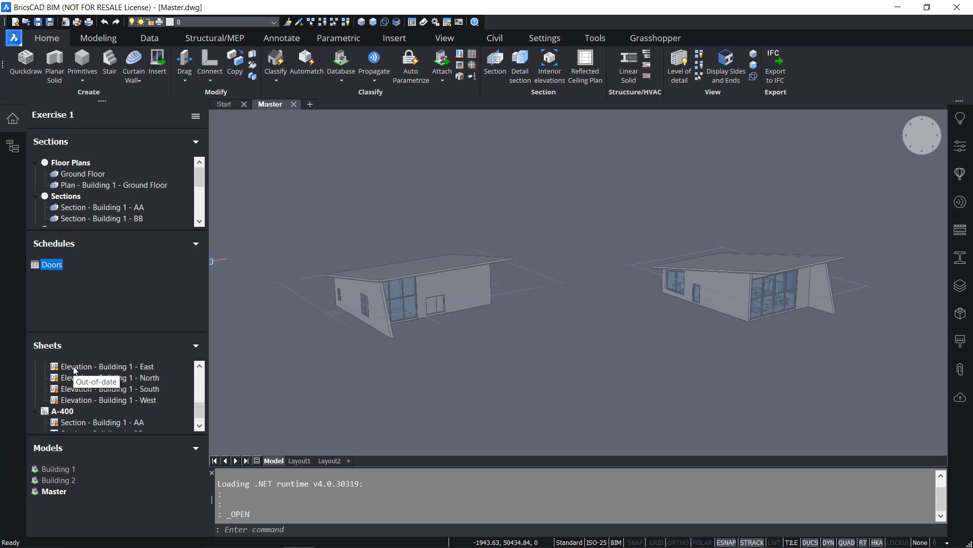
scroll(75, 369, up, 1)
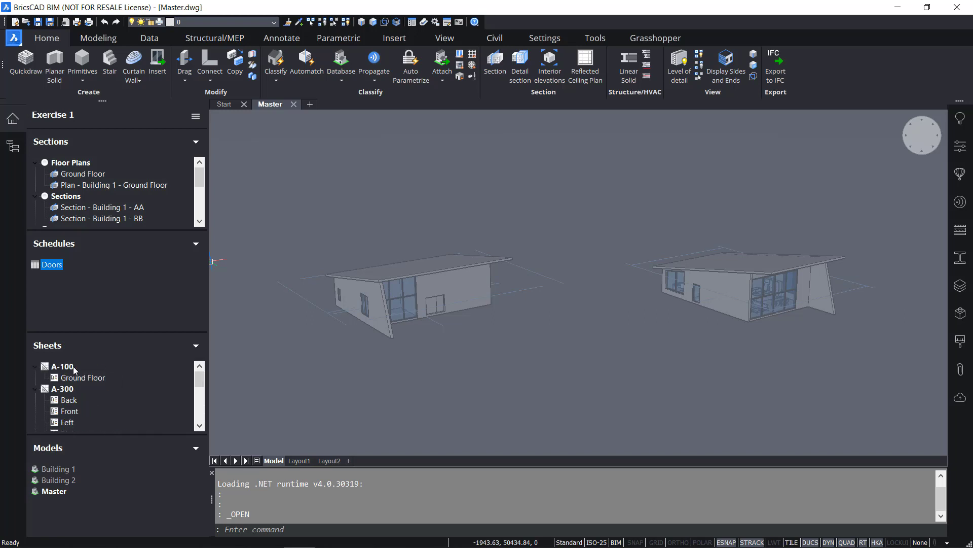
Update the out-of-date Plan - Building 1 - Ground Floor view on sheet A-101.
scroll(74, 370, down, 1)
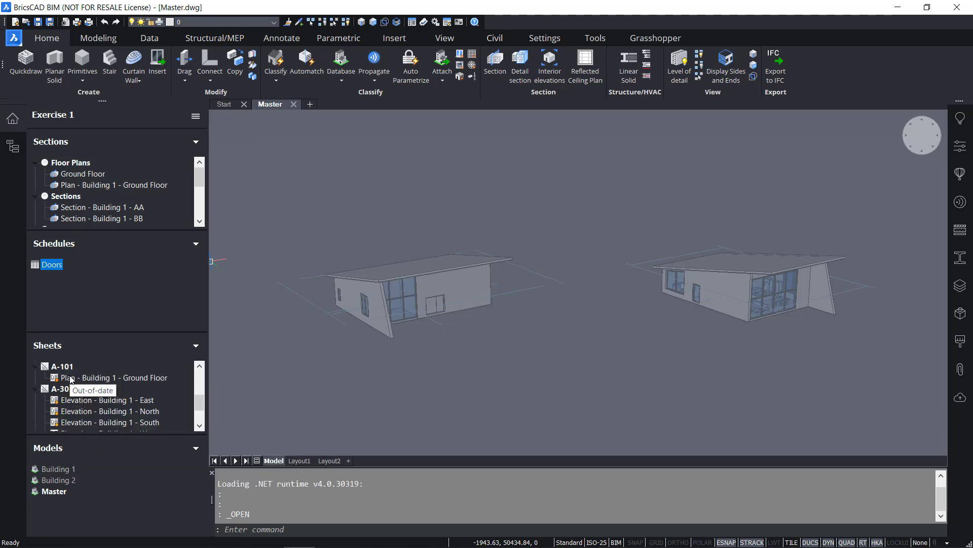
right_click(71, 380)
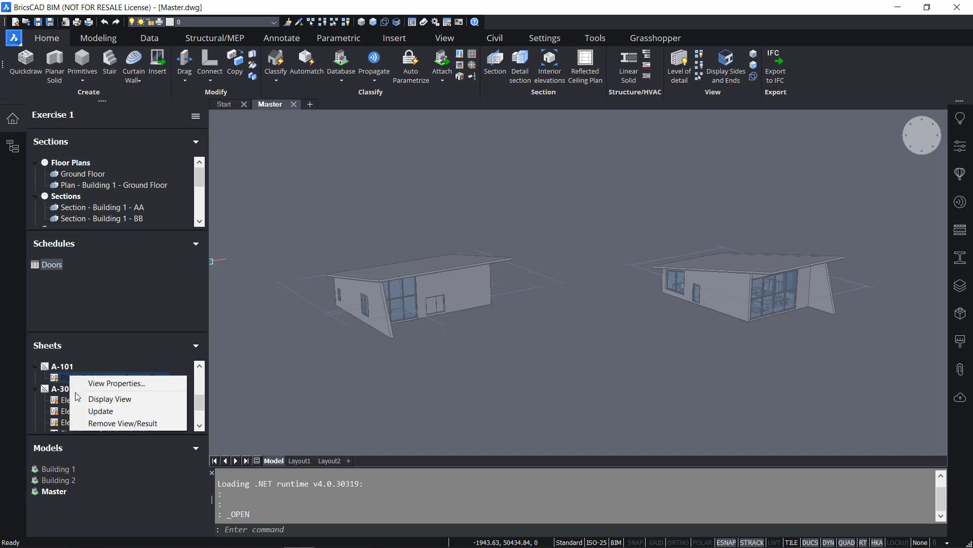
click(88, 414)
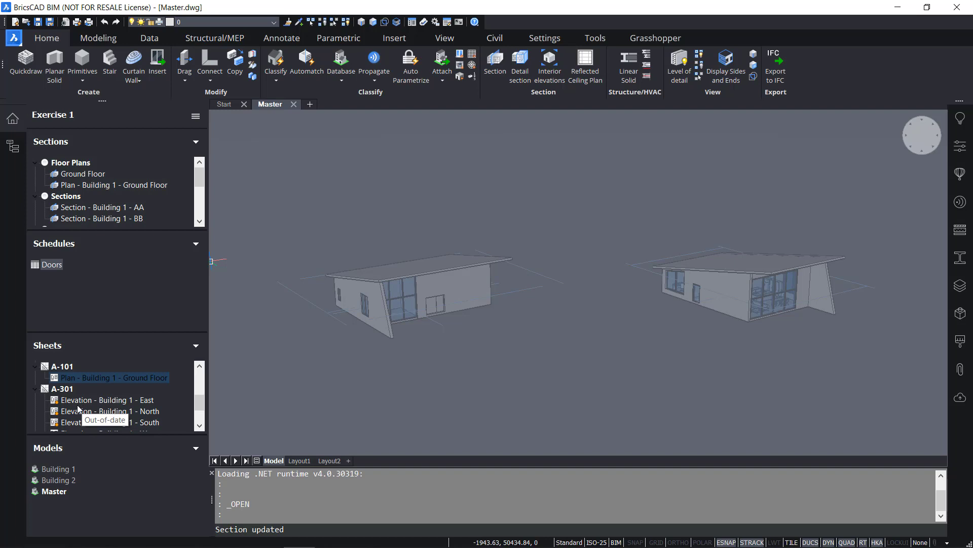
Enable background update for the project and check the status of the remaining sheet views.
click(195, 117)
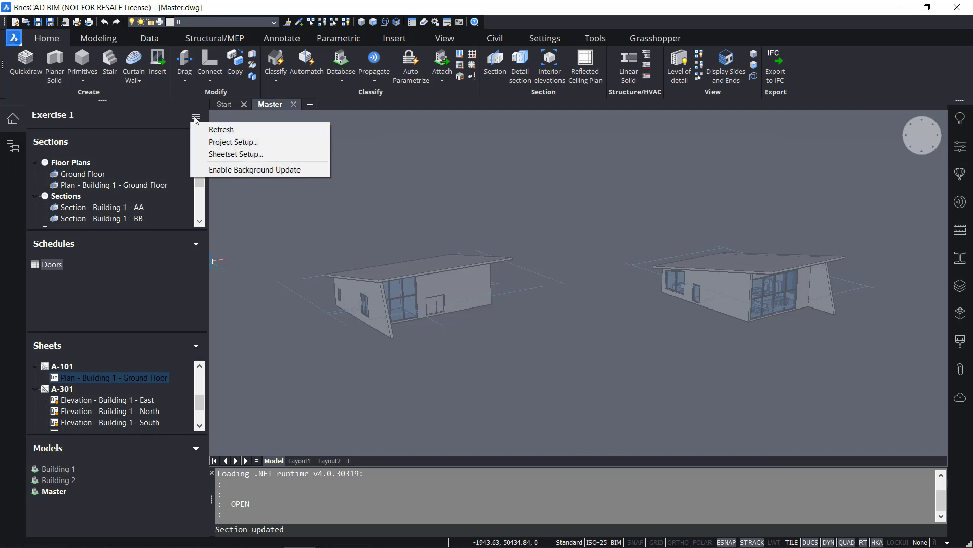
click(210, 169)
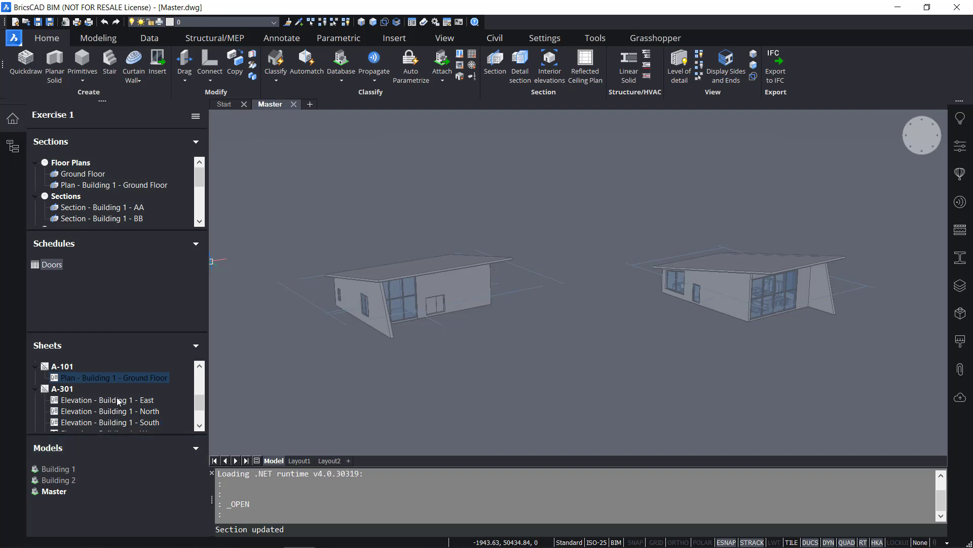
scroll(117, 401, down, 2)
scroll(118, 401, up, 5)
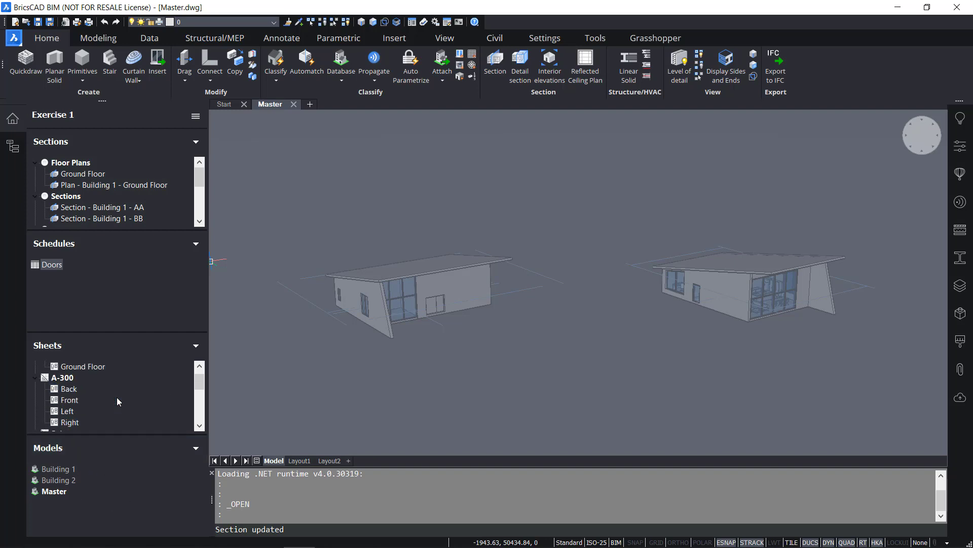
click(459, 361)
click(486, 370)
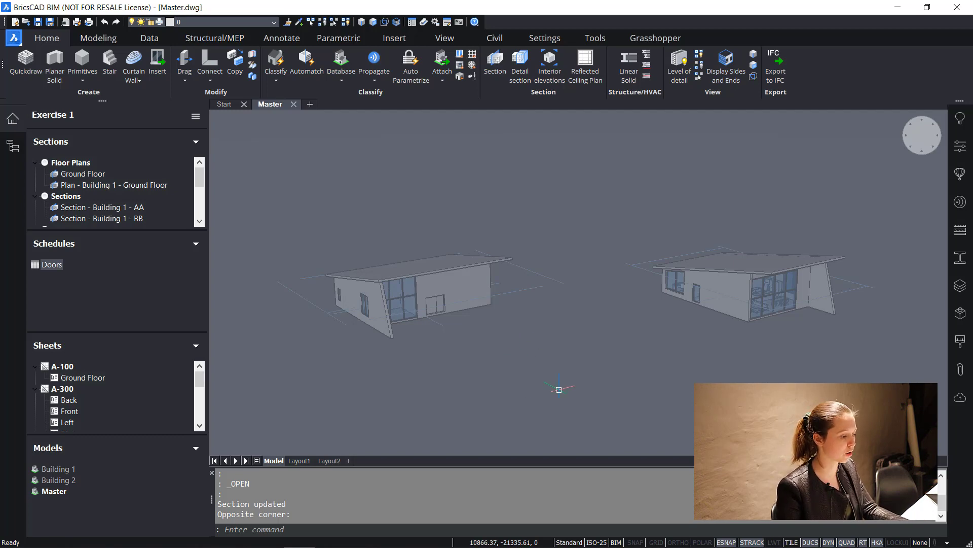
click(559, 390)
click(535, 384)
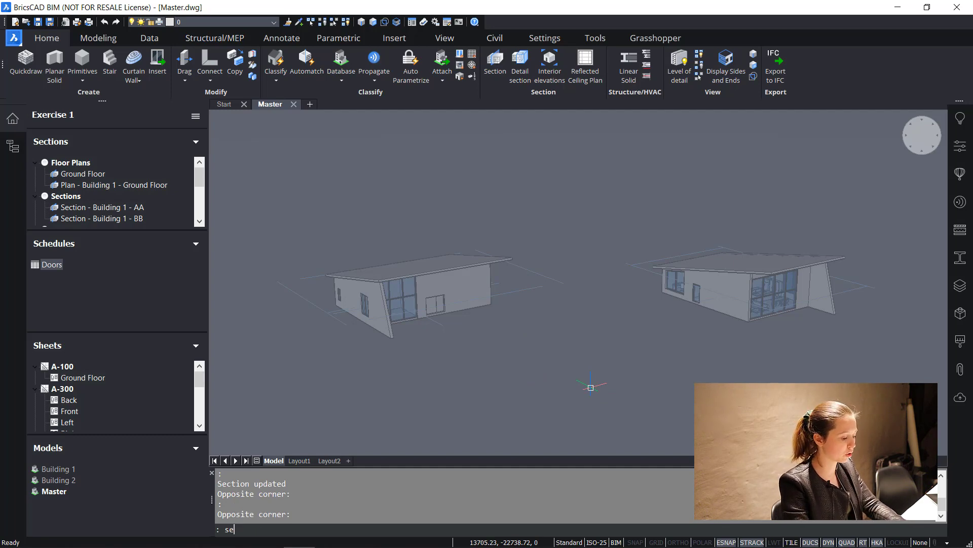
Search the settings for "fade control" and turn off xref fading through the Xref database fade control value.
text(SETTINGS)
key(Return)
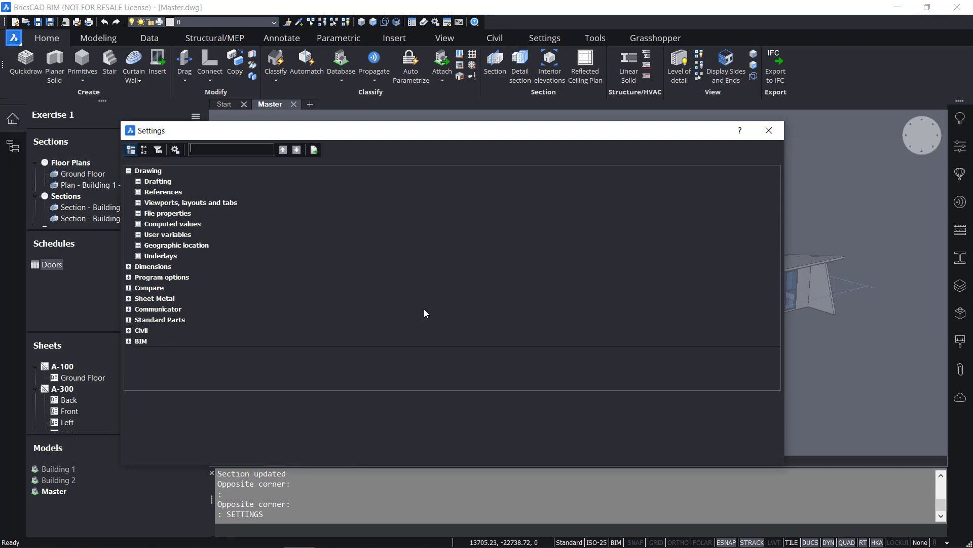
text(fade control)
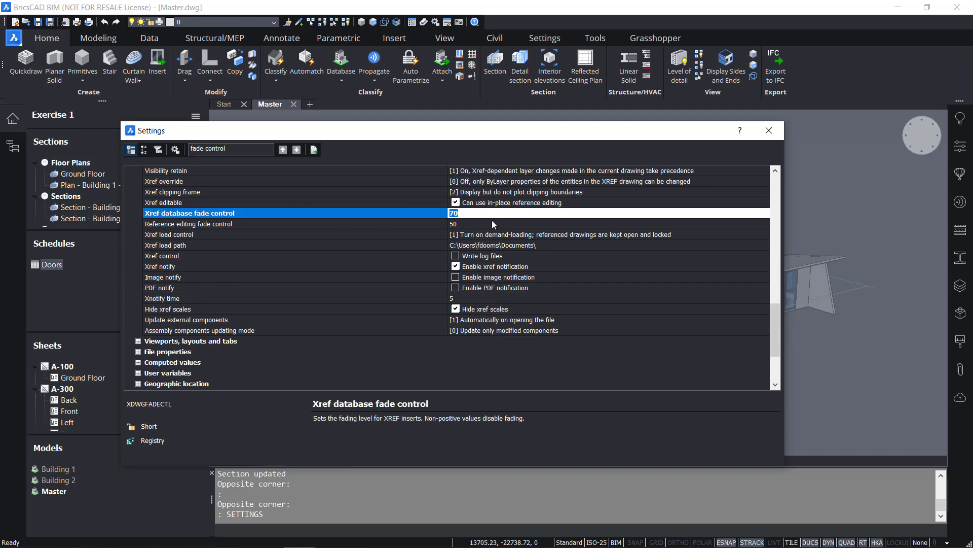
click(489, 214)
click(769, 130)
click(623, 344)
click(598, 332)
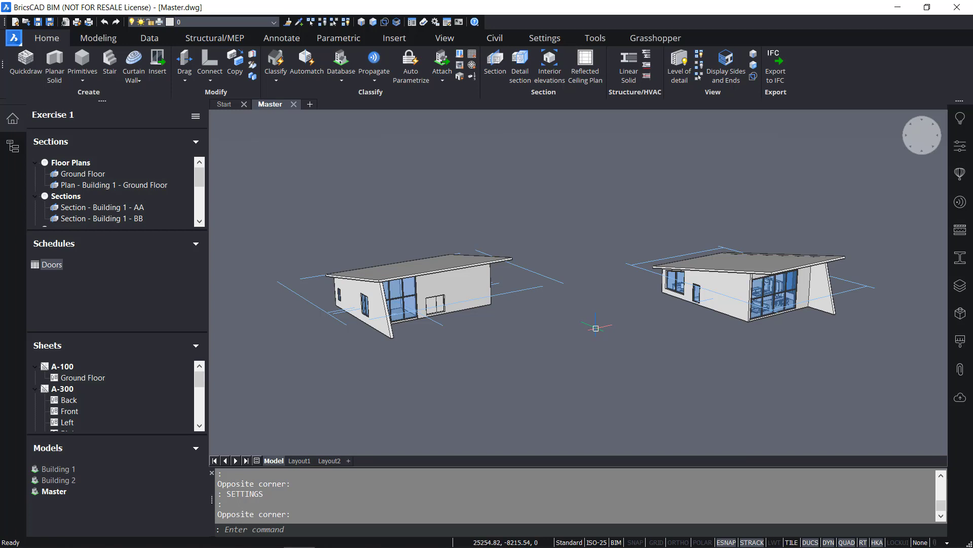
mouse_move(557, 332)
shift+middle_down()
mouse_move(613, 339)
mouse_move(622, 324)
mouse_move(573, 336)
shift+middle_up()
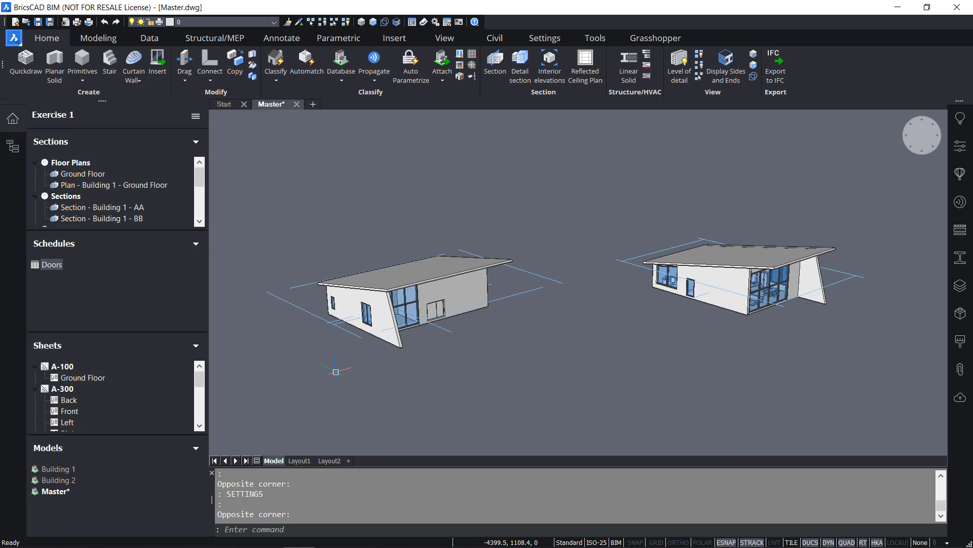
Display the Ground Floor view of sheet A-100 and examine its wall hatches, furniture, and room and wall tags.
right_click(88, 379)
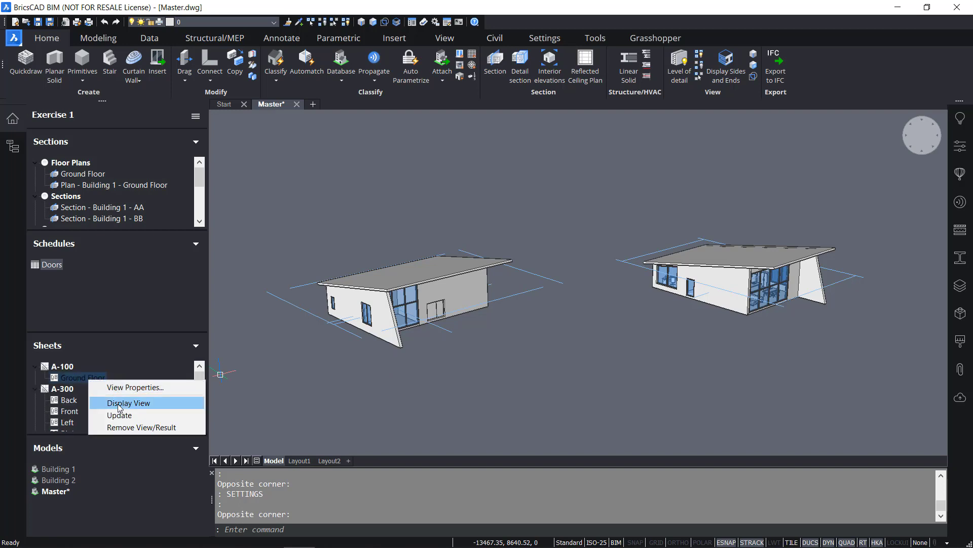
click(119, 404)
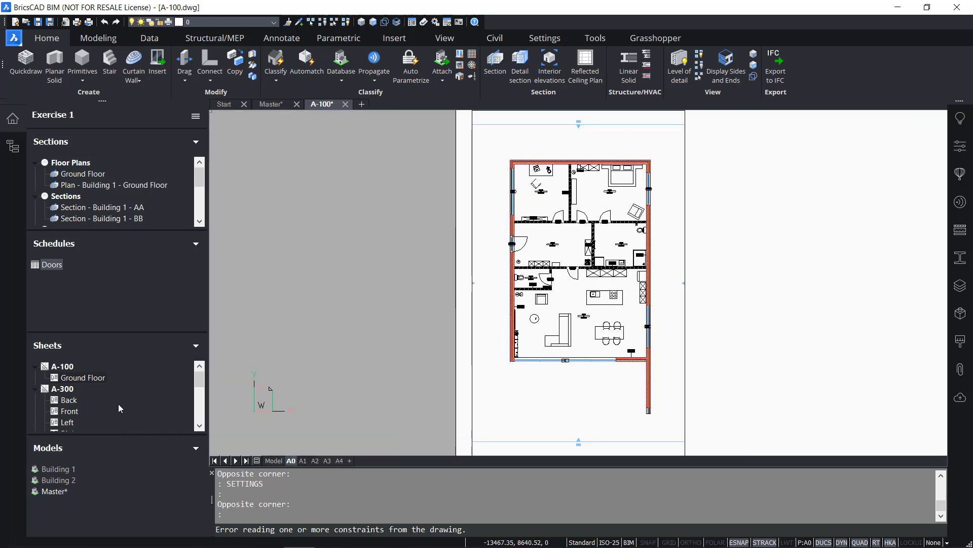
scroll(596, 360, up, 5)
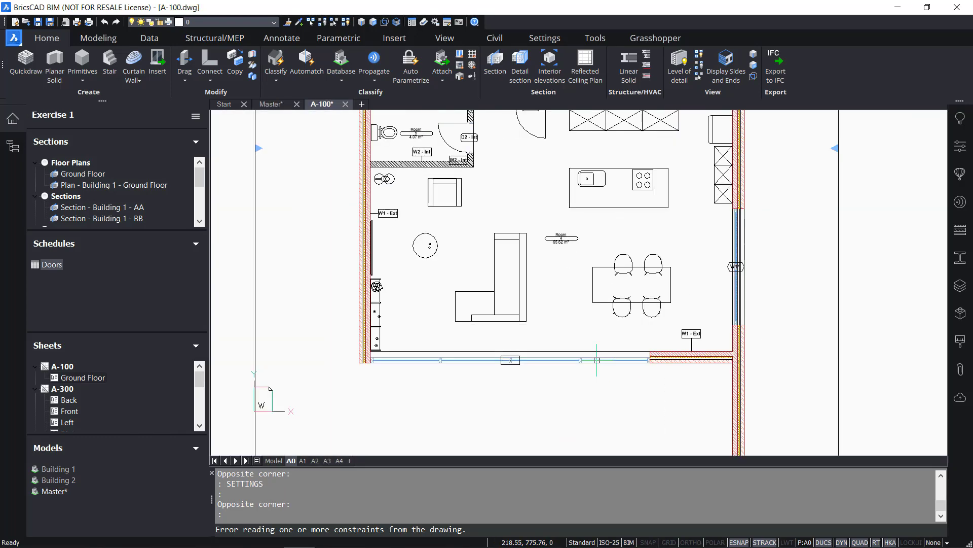
scroll(597, 360, up, 4)
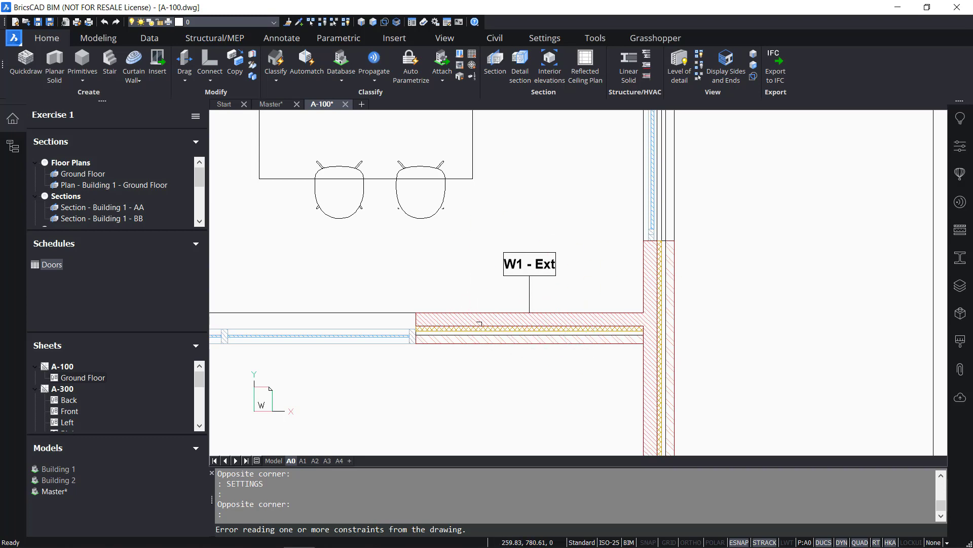
scroll(479, 323, down, 5)
scroll(526, 287, up, 2)
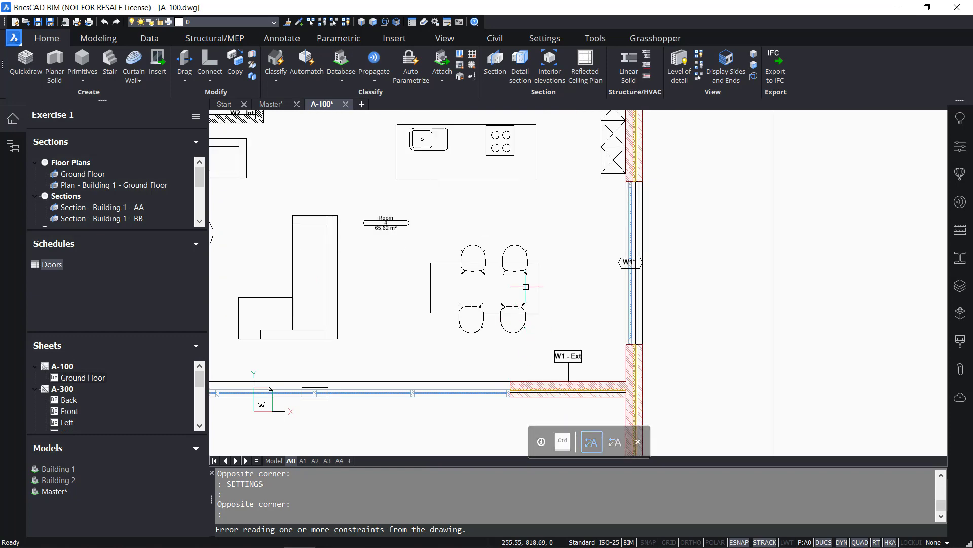
scroll(511, 282, down, 3)
scroll(432, 255, up, 4)
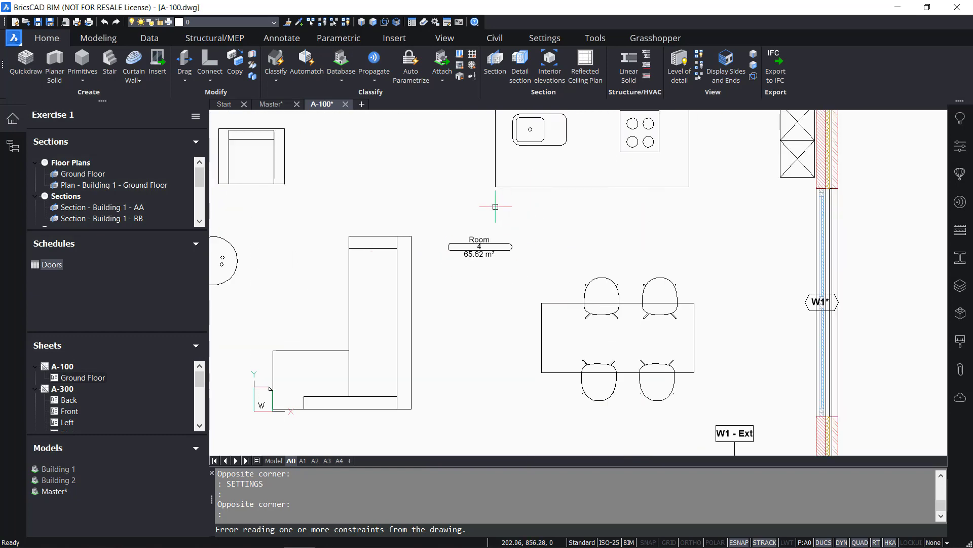
scroll(496, 206, down, 4)
middle_drag(496, 206, 479, 244)
middle_drag(552, 385, 553, 343)
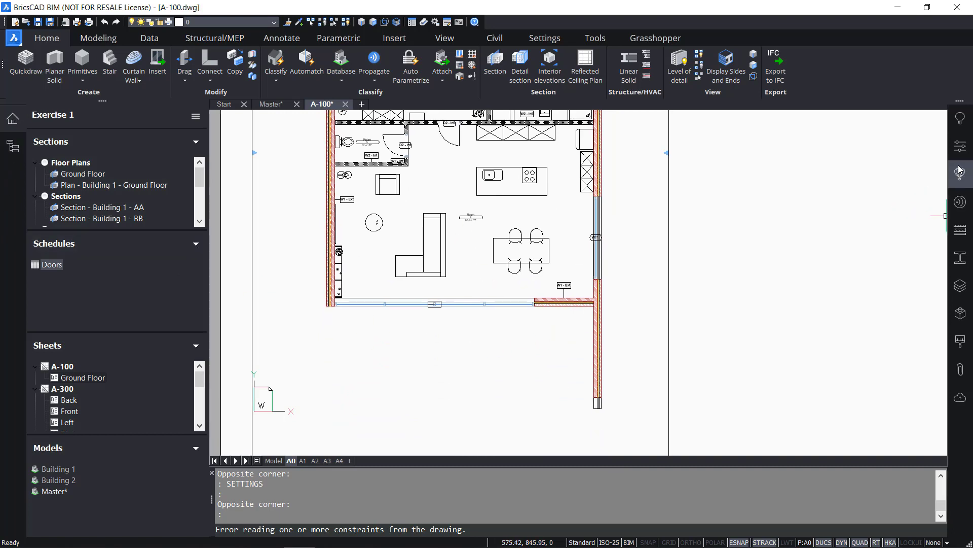
Show the layer list of sheet A-100 and widen it to review the layer names, states and colours.
click(960, 287)
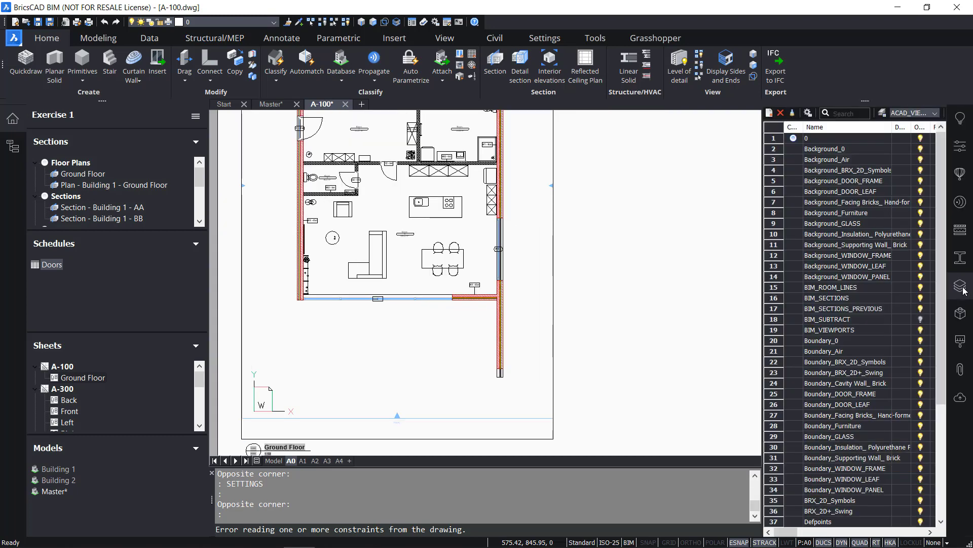
scroll(839, 234, down, 1)
scroll(840, 234, down, 4)
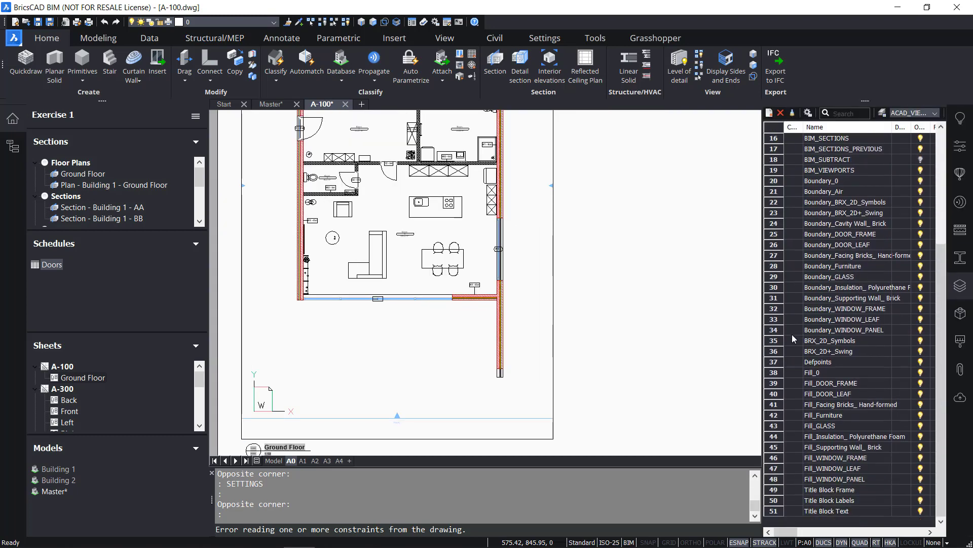
drag(764, 344, 682, 342)
scroll(844, 315, up, 5)
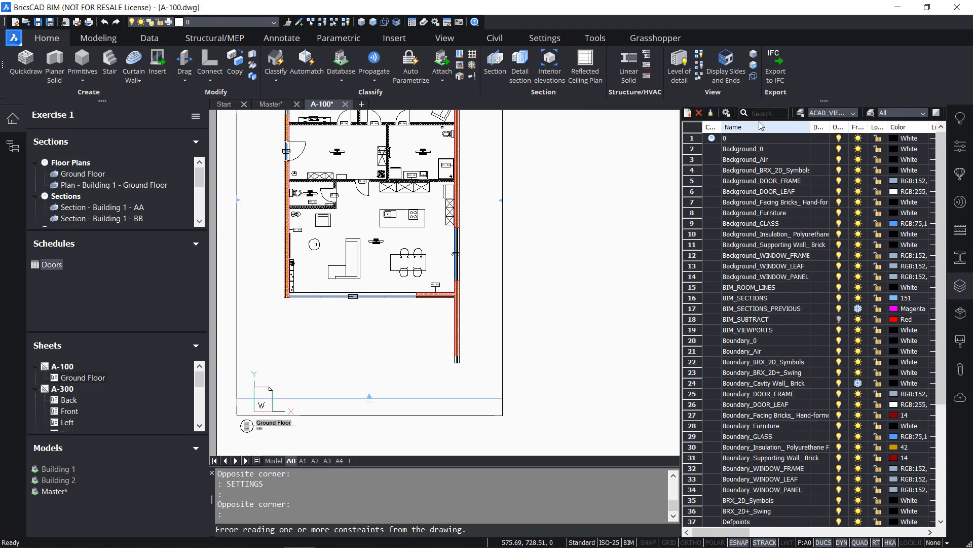
Filter the layer list by "background", "boun" and "fil" in turn to review the background, boundary and fill layers.
click(763, 112)
text(back)
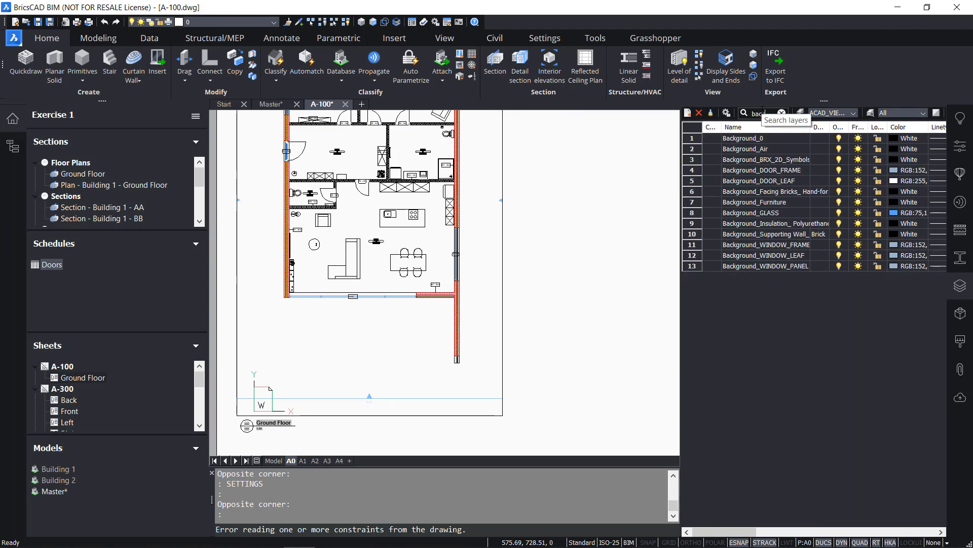
text(ground)
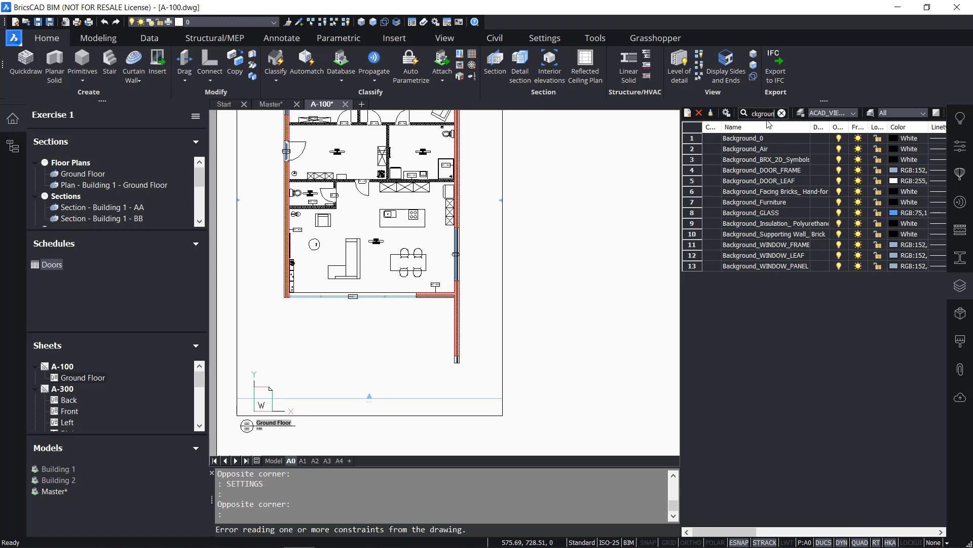
key(Escape)
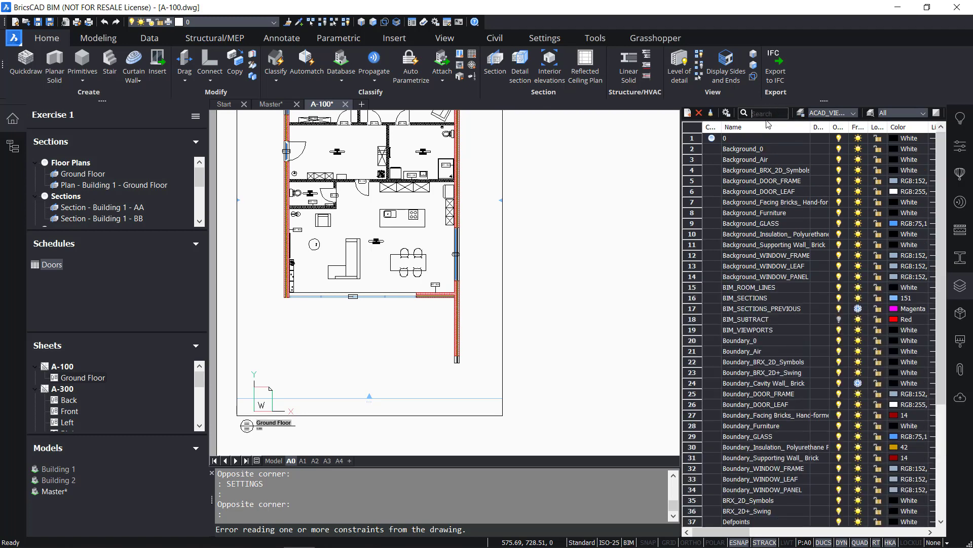
text(boun)
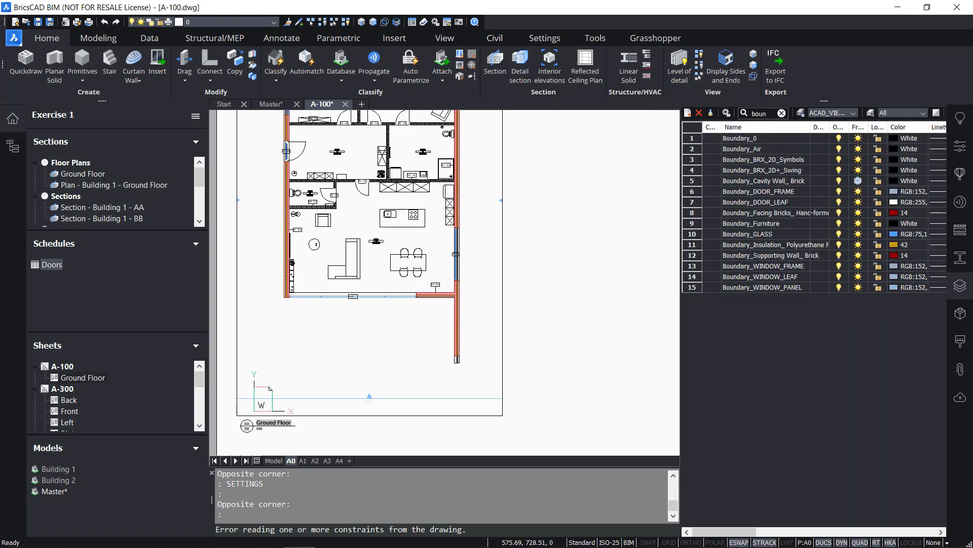
key(BackSpace)
key(BackSpace)
key(BackSpace)
key(BackSpace)
text(fil)
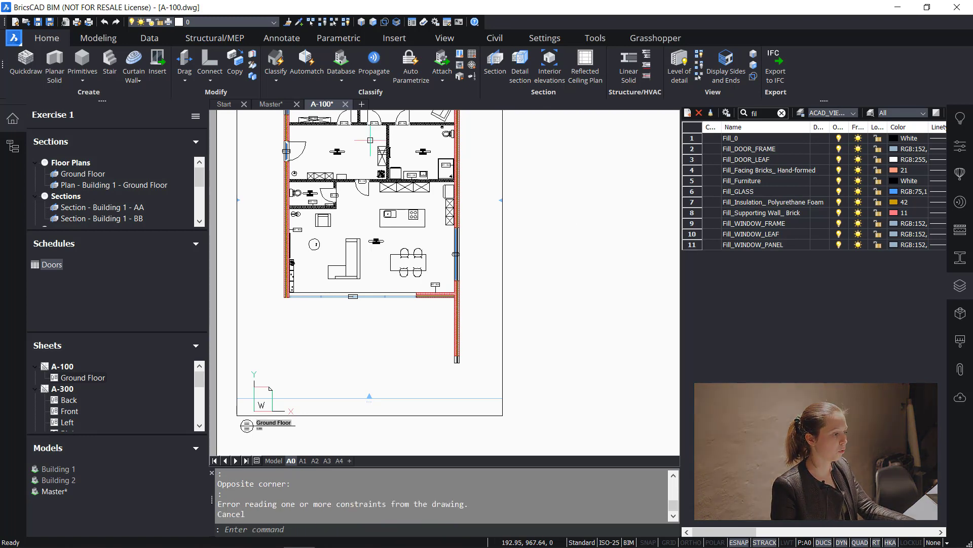
Start a new drawing and model a flat box about 2400 mm high with its first corner at 0,0,0.
click(362, 104)
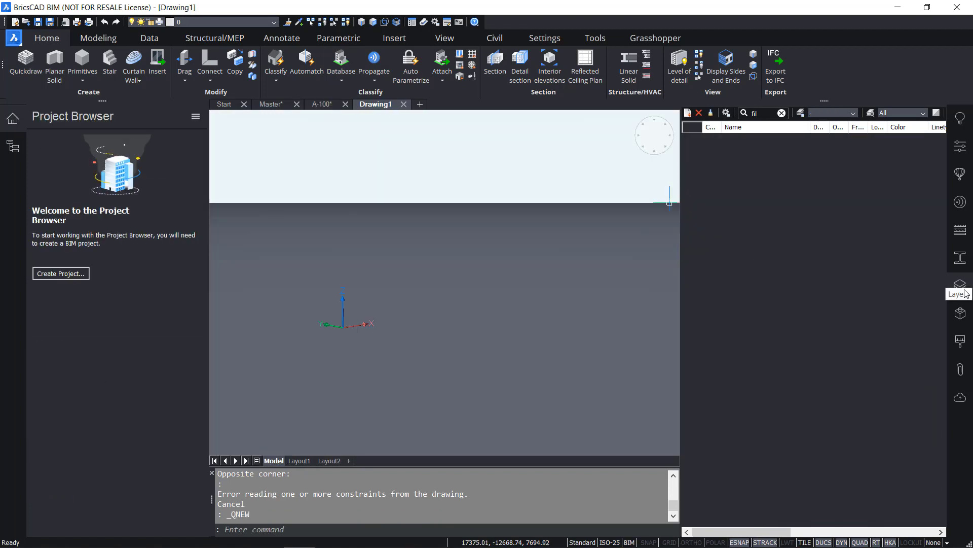
click(964, 289)
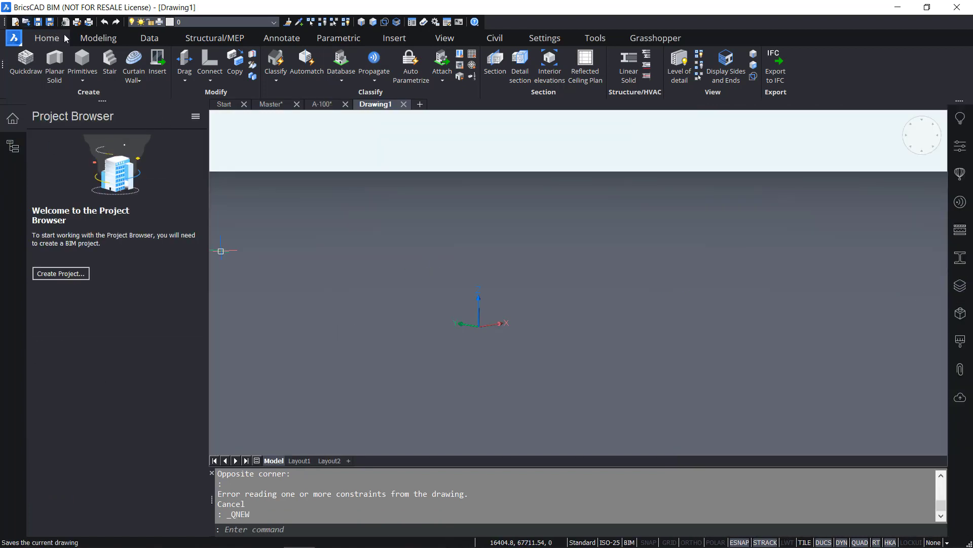
click(82, 60)
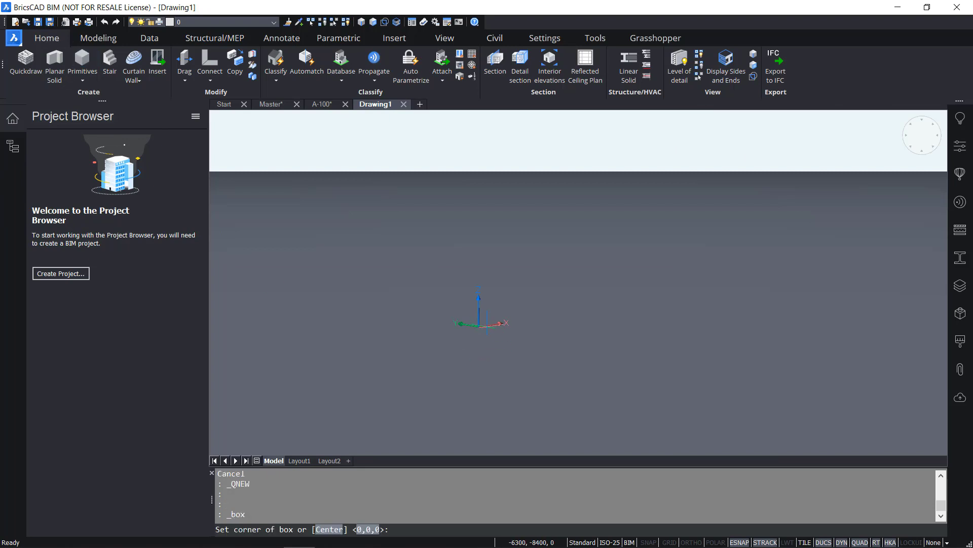
key(Return)
click(493, 297)
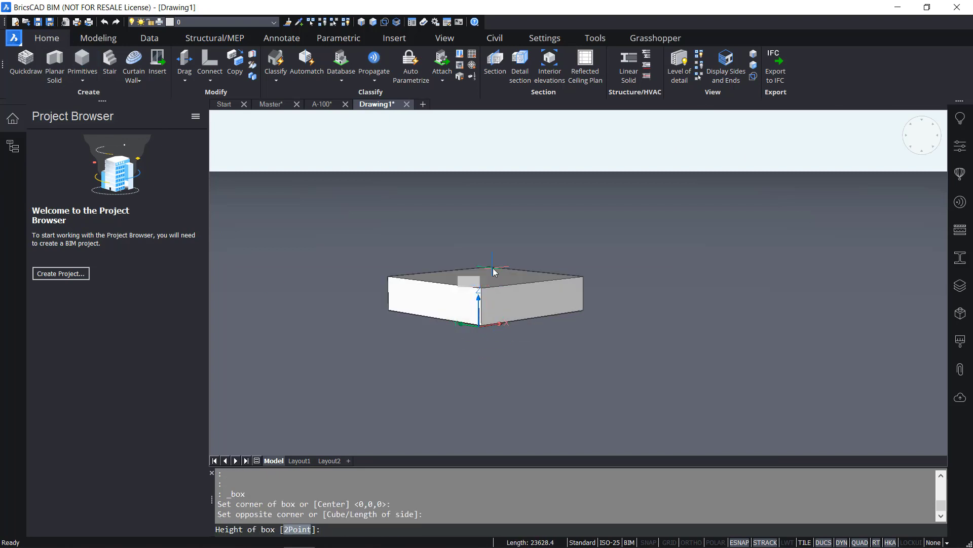
click(493, 269)
shift+middle_drag(541, 302, 422, 372)
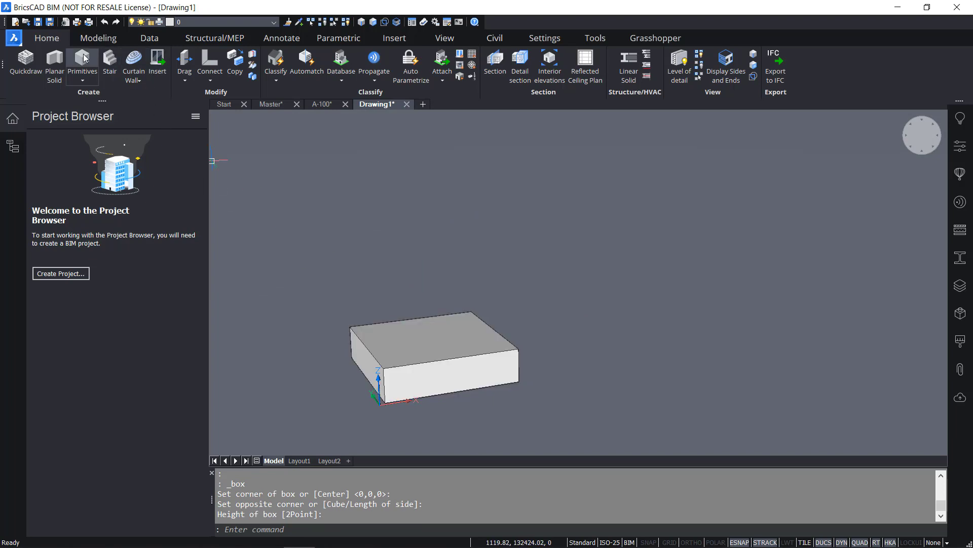
Model a second, taller box beside the flat one, starting at the corner 9800,10200,0.
click(85, 59)
click(540, 345)
click(545, 299)
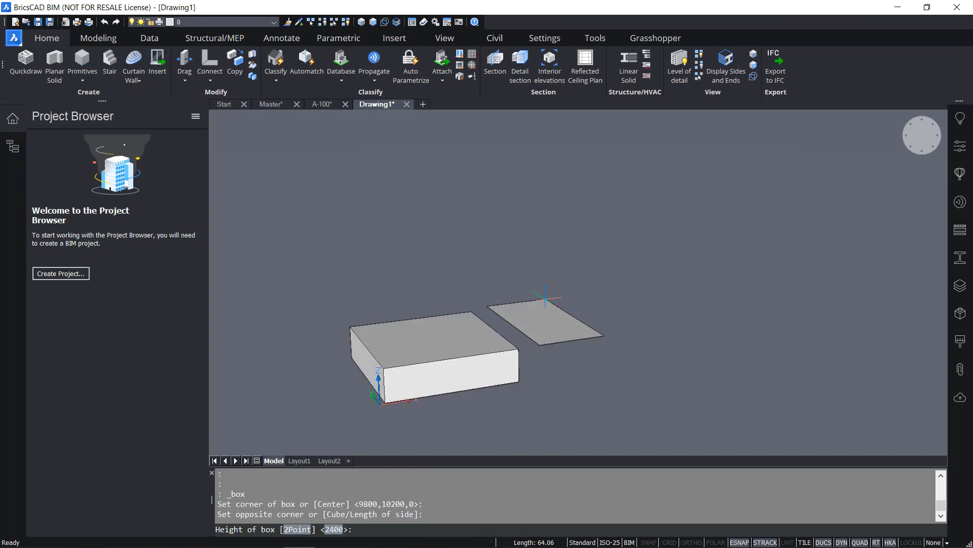
click(544, 247)
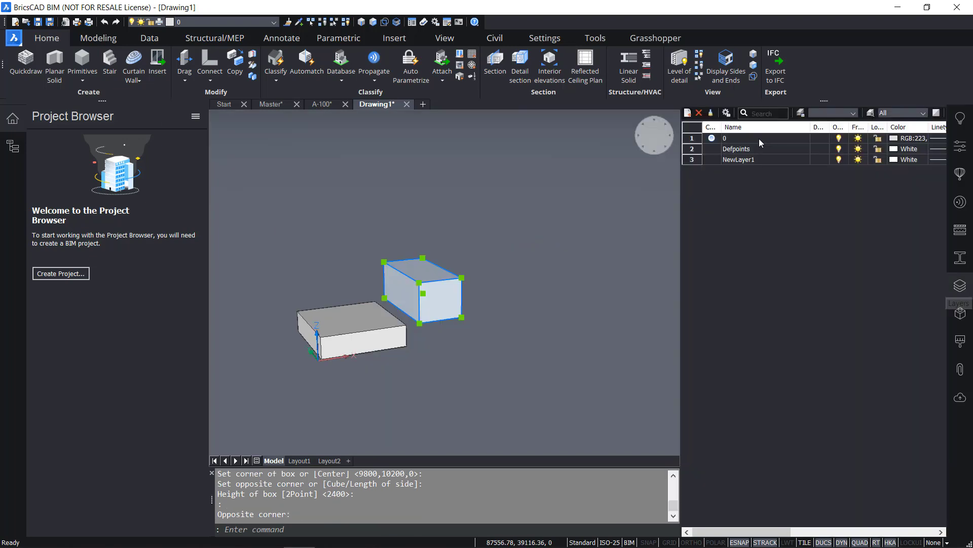
Add two new layers with default names to the drawing.
click(739, 160)
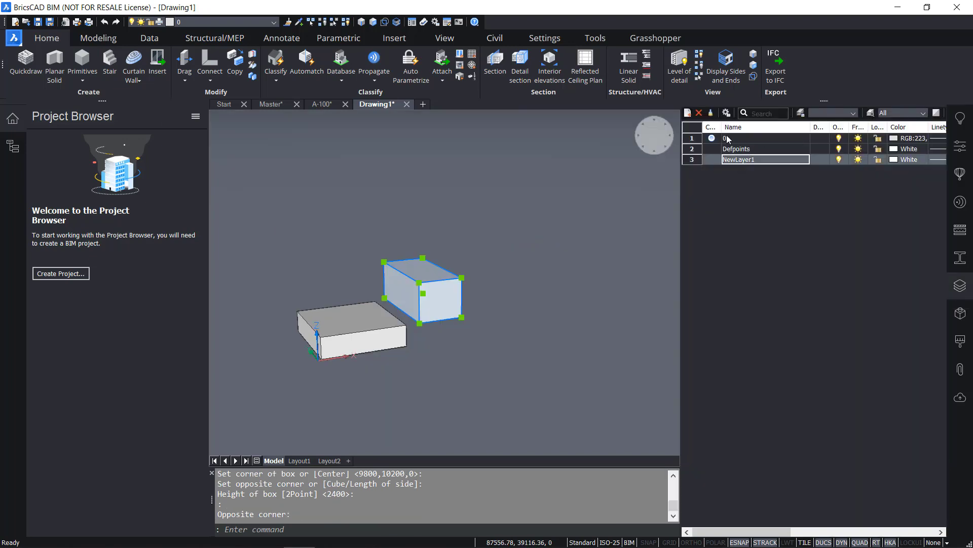
click(688, 113)
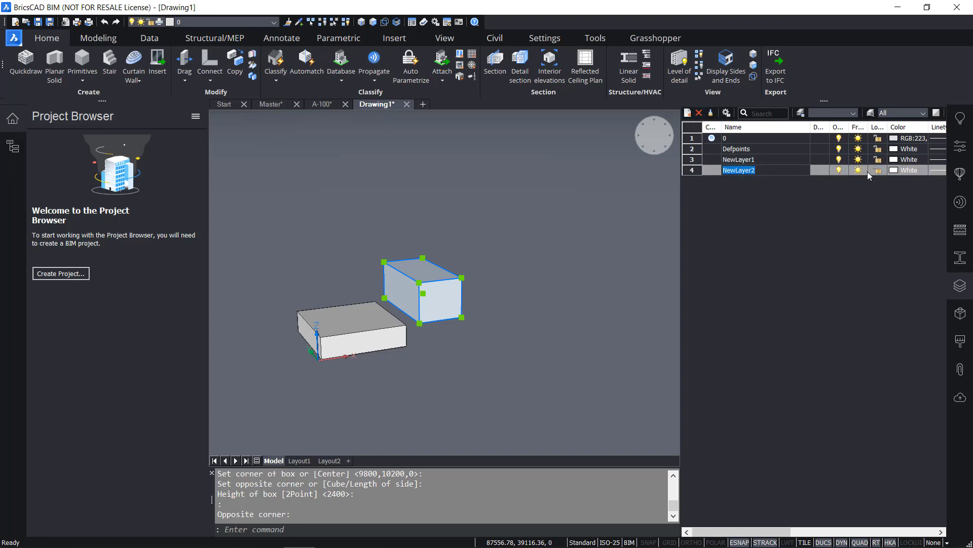
Undo the most recent operations in the drawing.
key(ctrl+z)
key(ctrl+z)
key(ctrl+z)
key(ctrl+z)
key(ctrl+z)
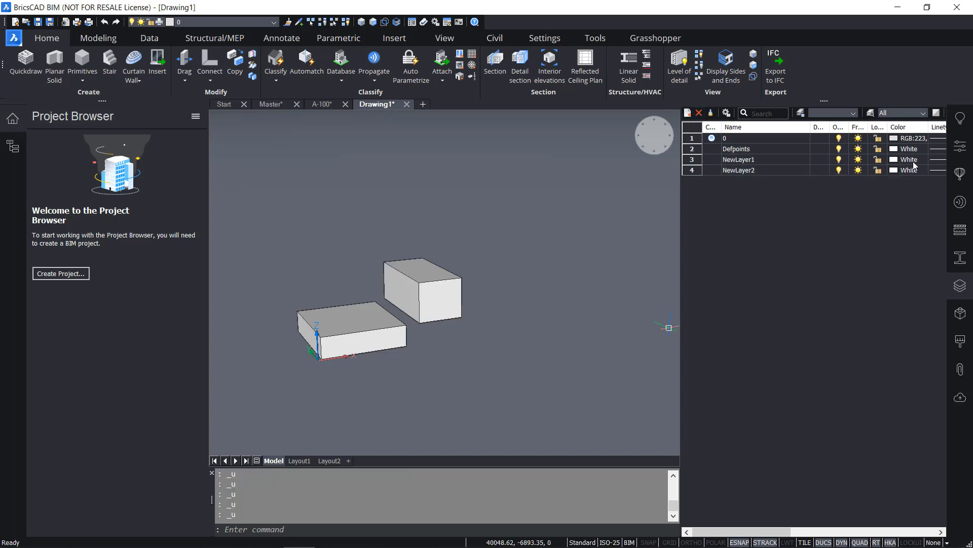
Set the layer colours to green index 80 for NewLayer1 and red index 10 for NewLayer2.
click(914, 162)
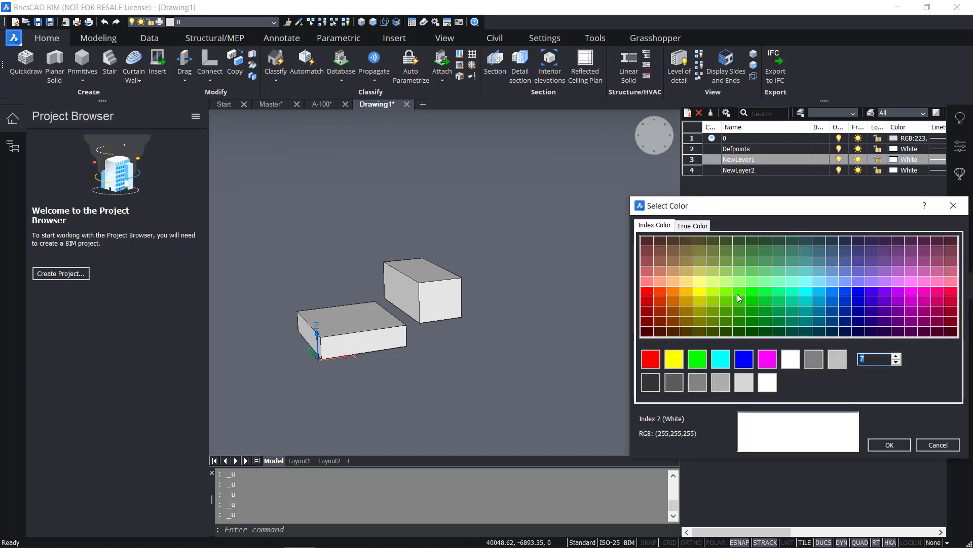
click(737, 294)
click(883, 444)
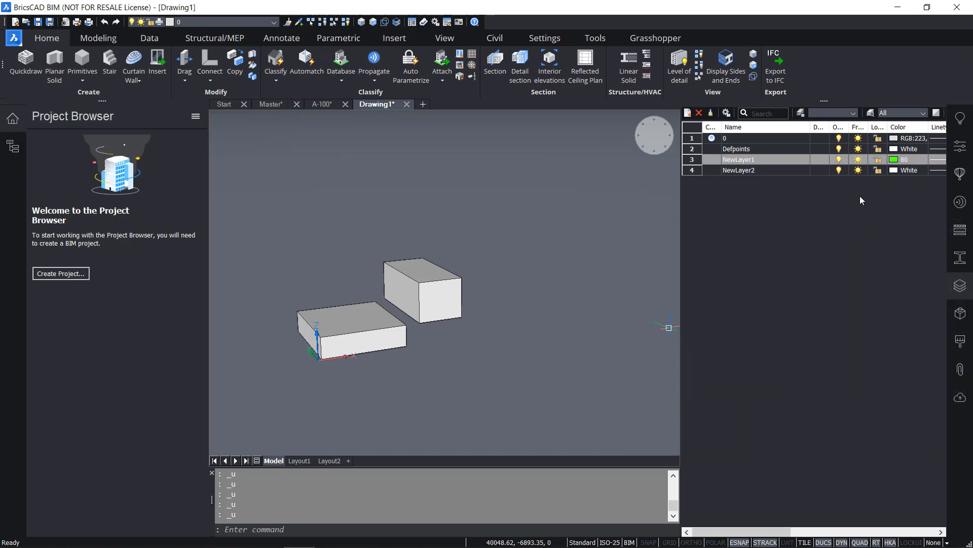
click(900, 172)
click(650, 295)
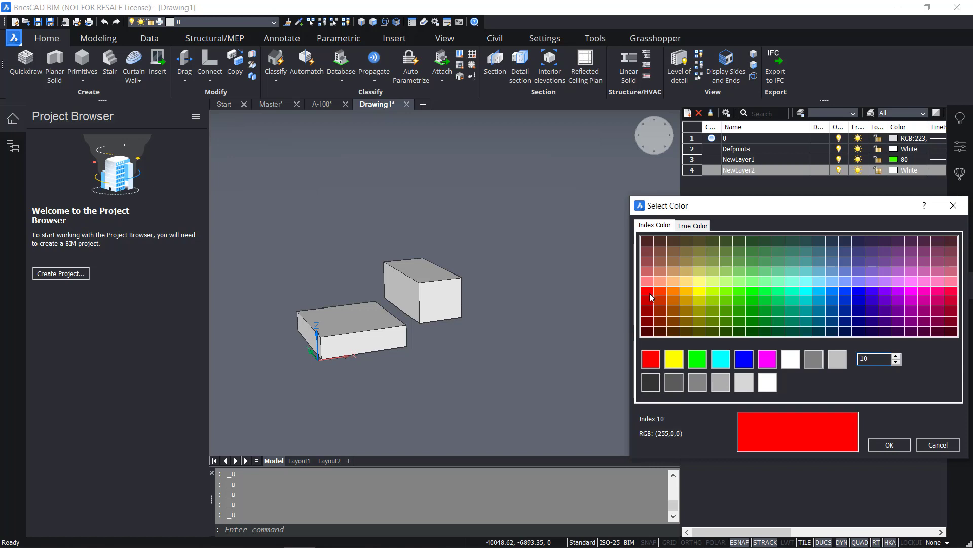
click(881, 446)
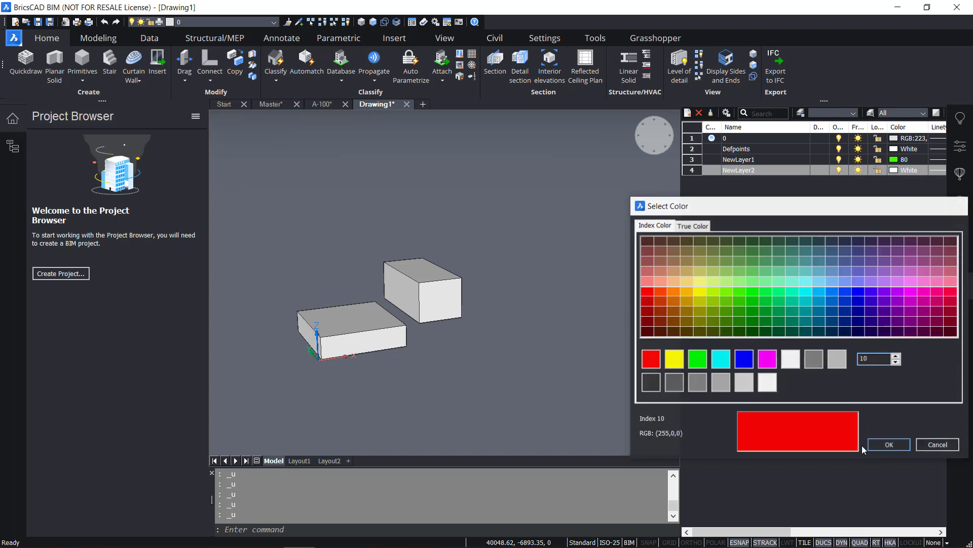
Assign the flat box at the origin to NewLayer1 and clear the selection.
click(410, 384)
click(319, 307)
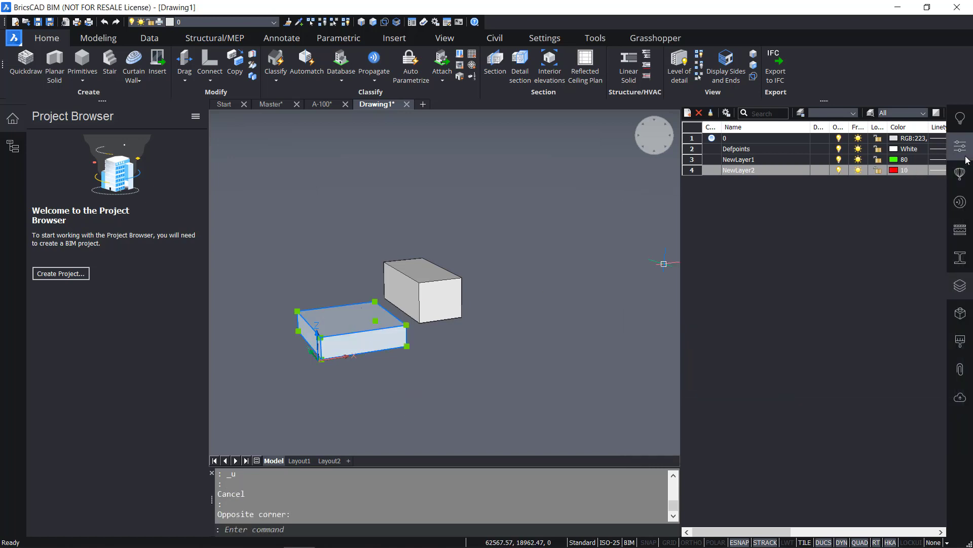
click(797, 162)
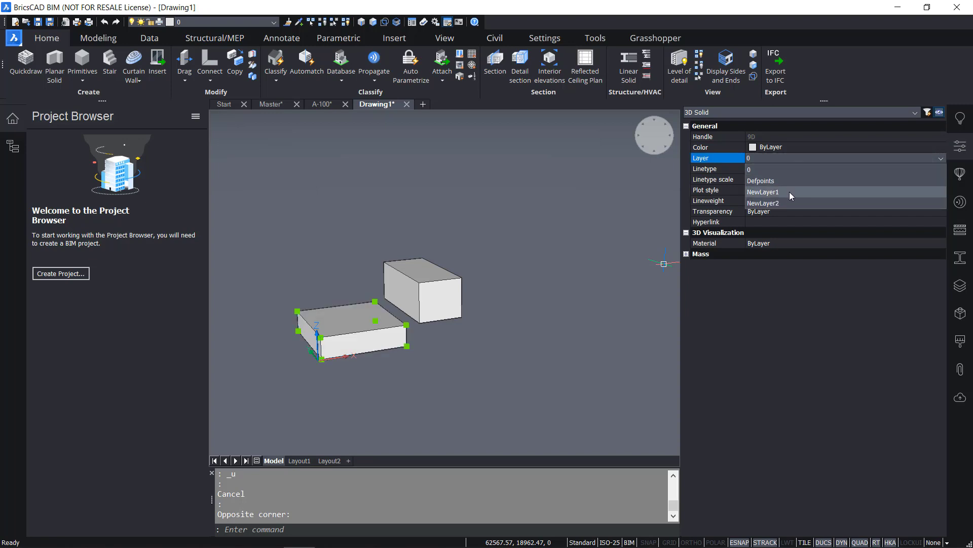
click(789, 193)
key(Escape)
Move the taller box to NewLayer2 and deselect it.
click(501, 337)
click(433, 297)
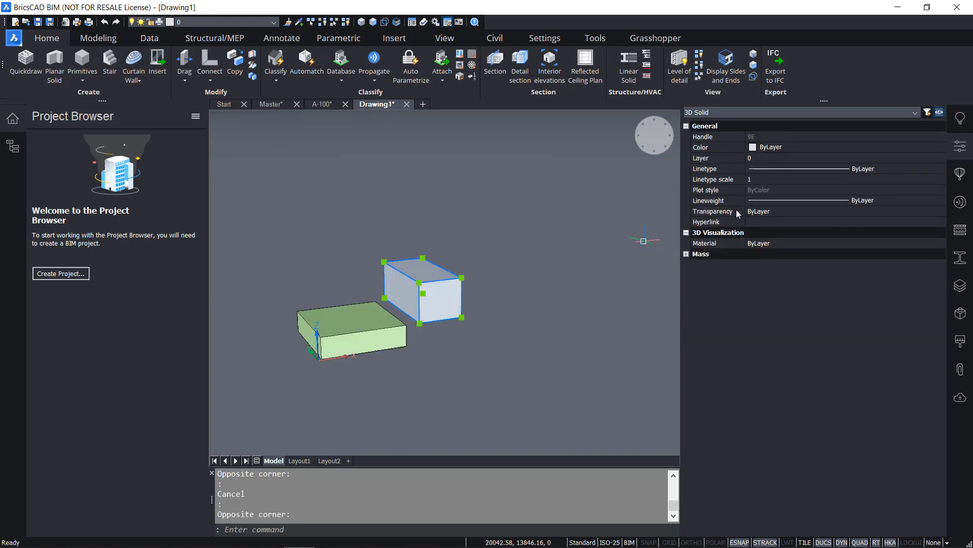
click(814, 163)
click(810, 159)
click(810, 160)
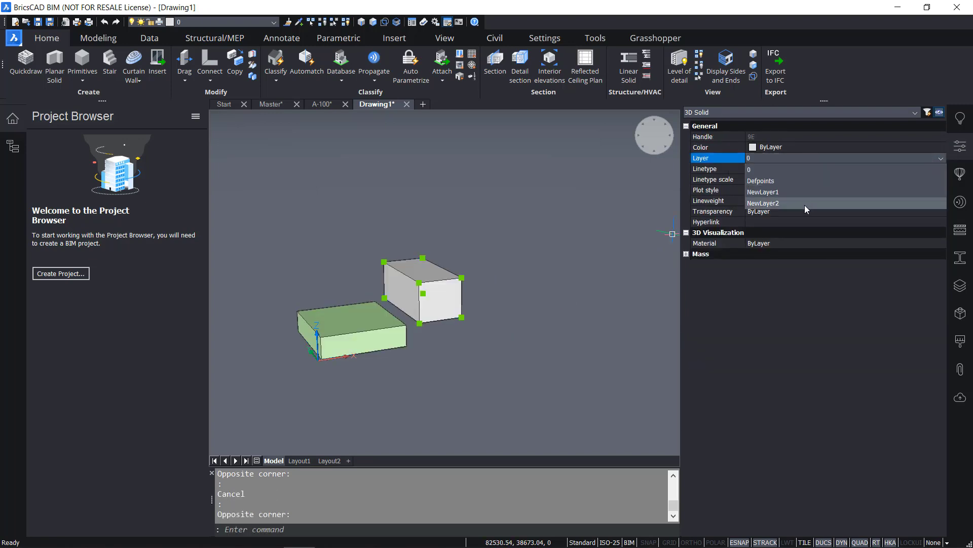
click(805, 205)
key(Escape)
click(516, 364)
click(493, 354)
Save the drawing on the Desktop as Drawing1.dwg.
key(ctrl+s)
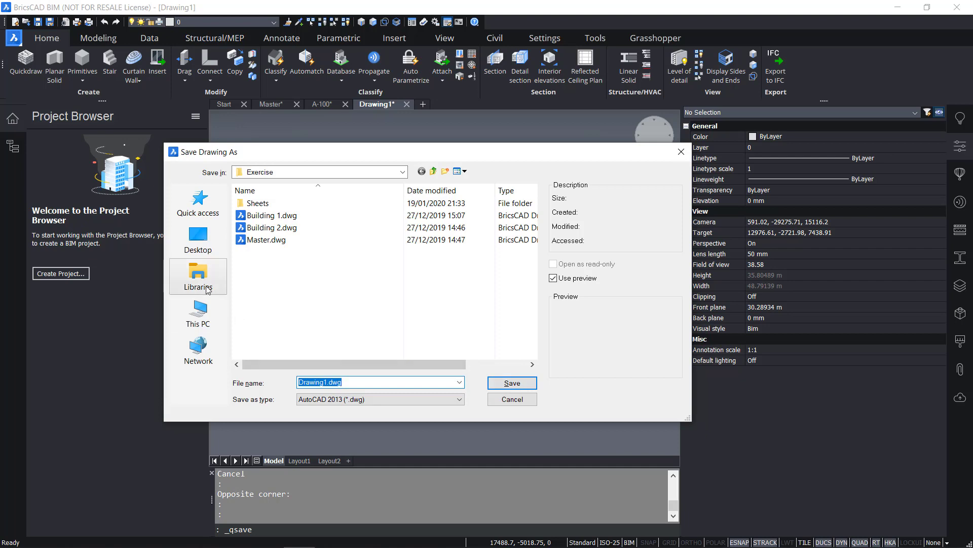
click(213, 248)
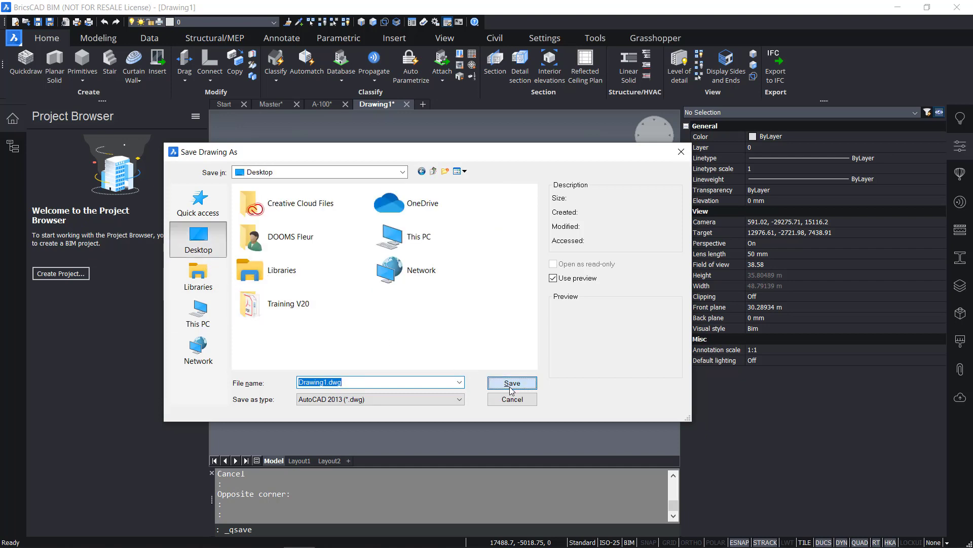
click(511, 386)
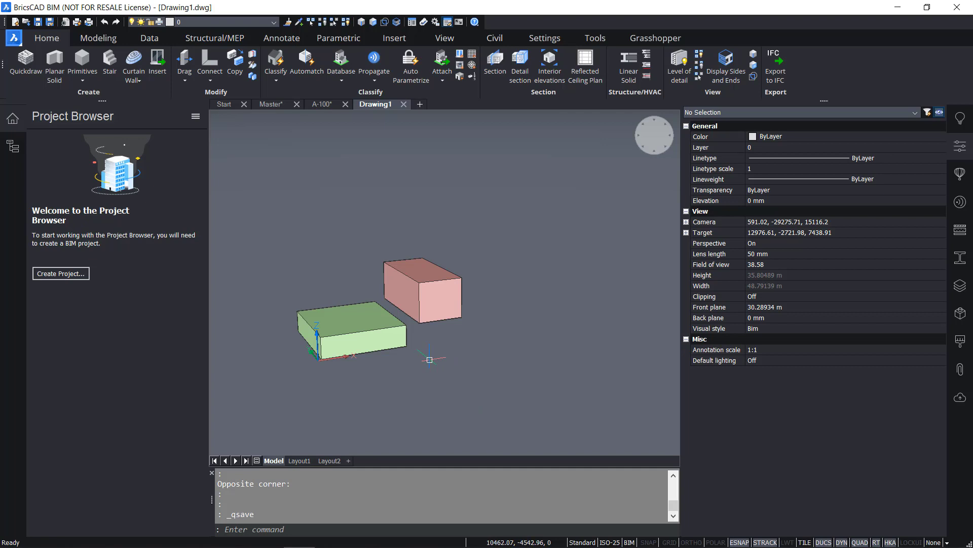
Place a section plane lengthwise through the flat green box, offset about 4412 mm from its front face.
click(495, 60)
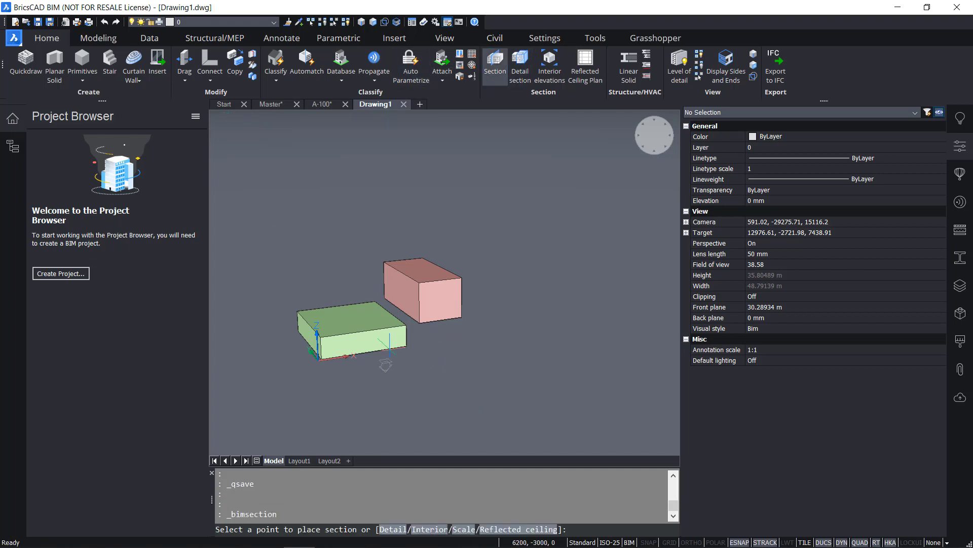
click(407, 344)
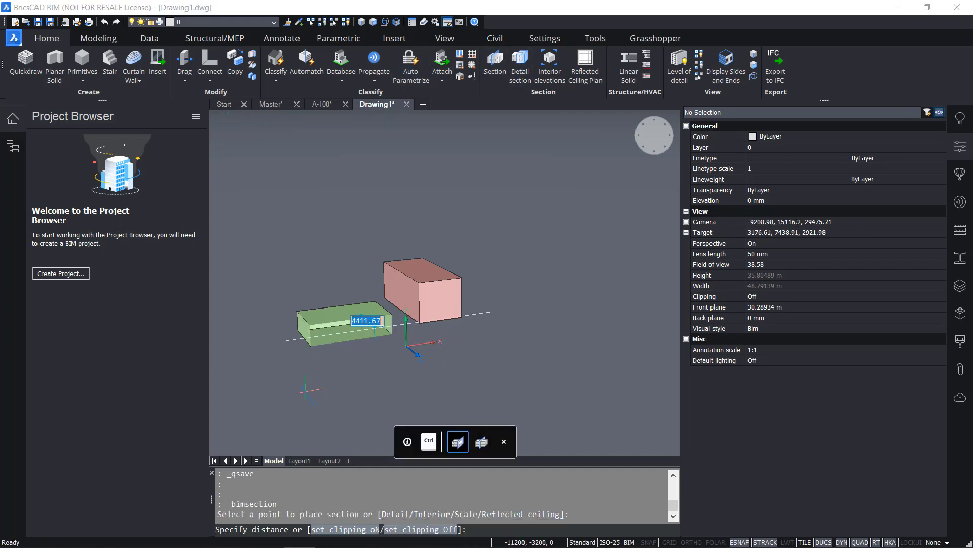
click(305, 391)
shift+middle_drag(475, 311, 458, 327)
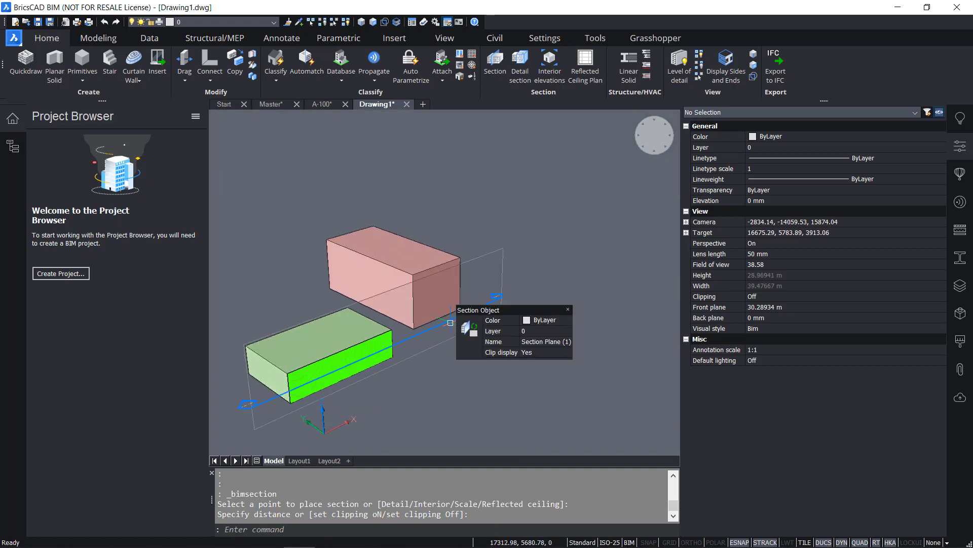
Generate the section from the new section plane and open the resulting section sheet.
click(470, 323)
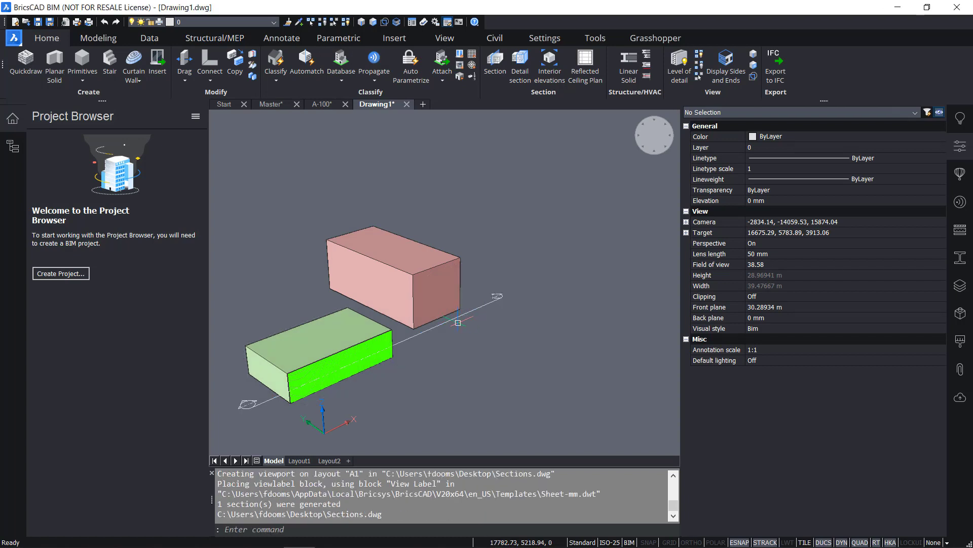
mouse_move(458, 322)
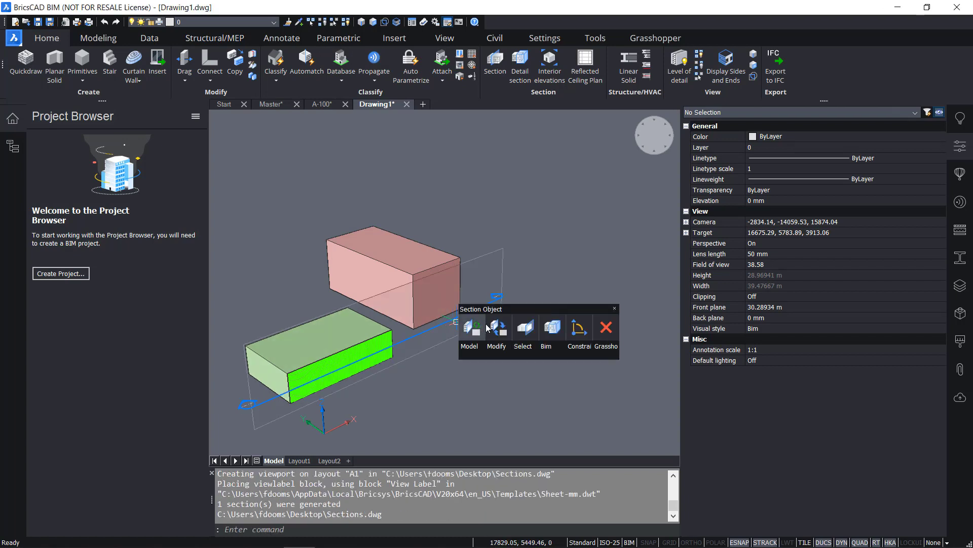
click(495, 325)
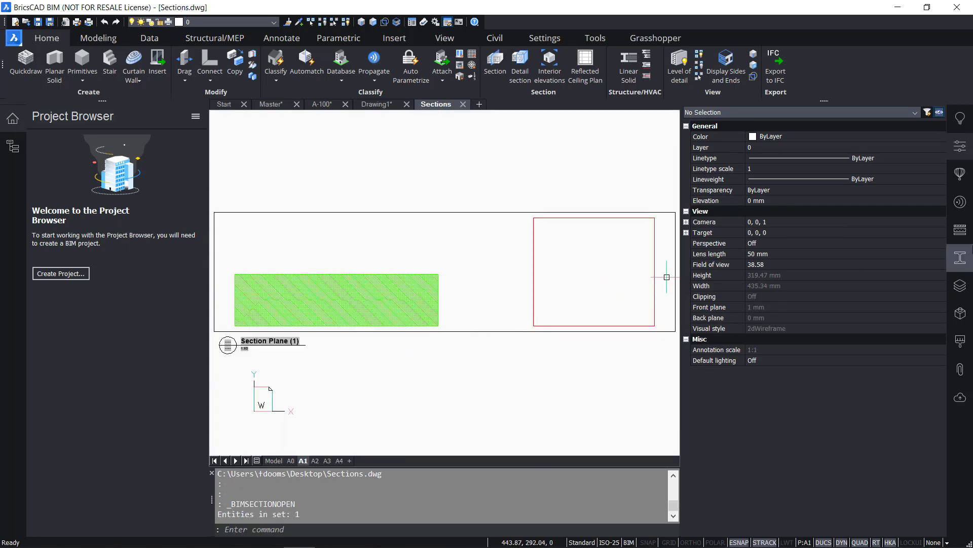
Display the section sheet's layer list and turn off the Fill_NewLayer1 layer.
click(960, 286)
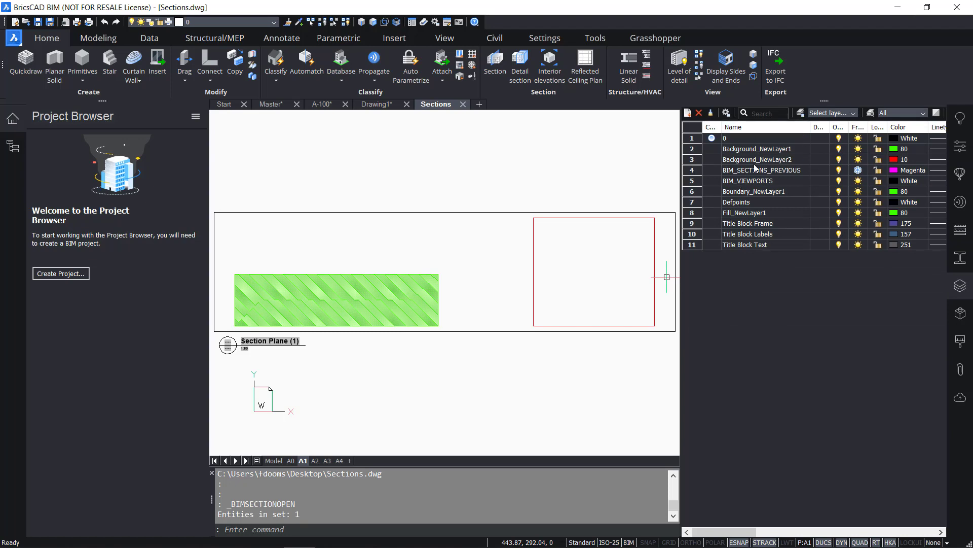
click(707, 212)
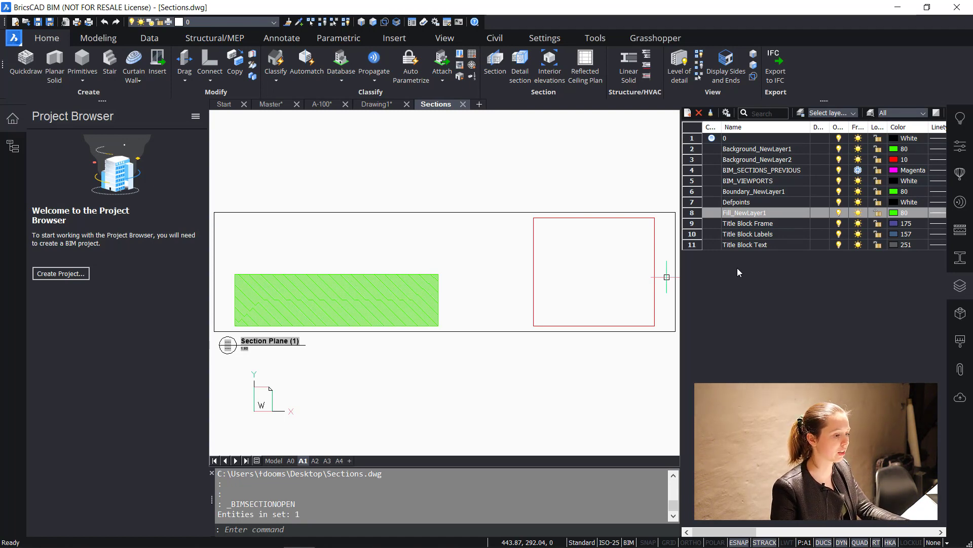
click(839, 213)
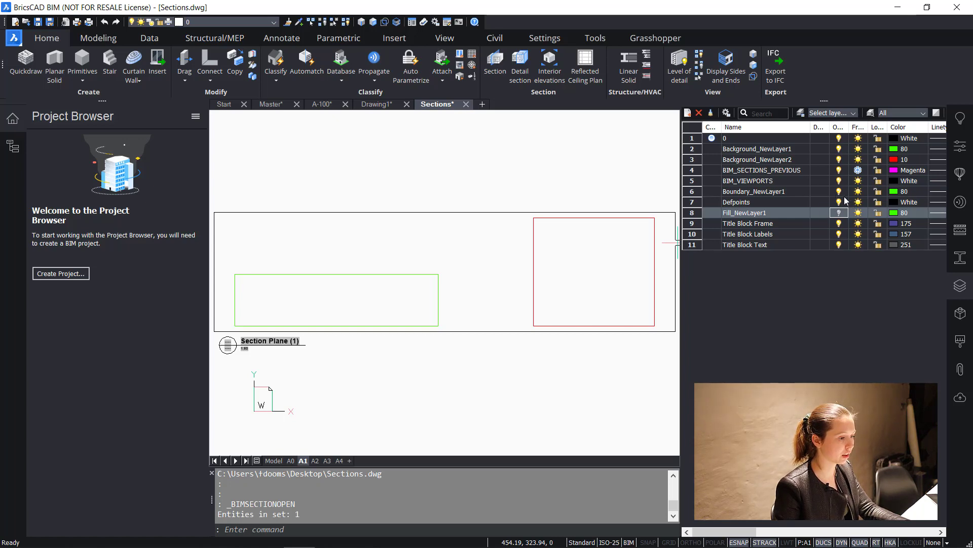
Examine the Boundary_NewLayer1, Background_NewLayer1 and Background_NewLayer2 entries in the layer list.
double_click(775, 196)
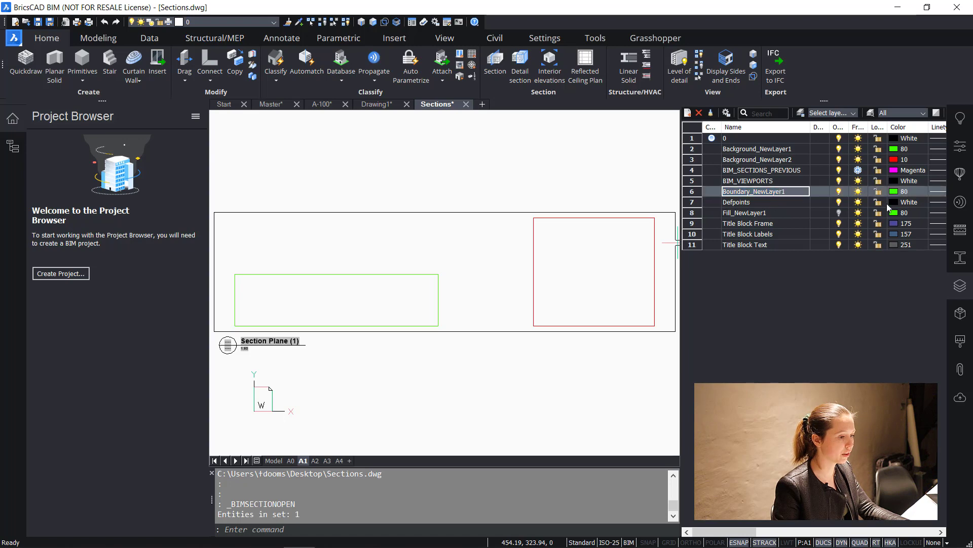
click(697, 170)
click(686, 161)
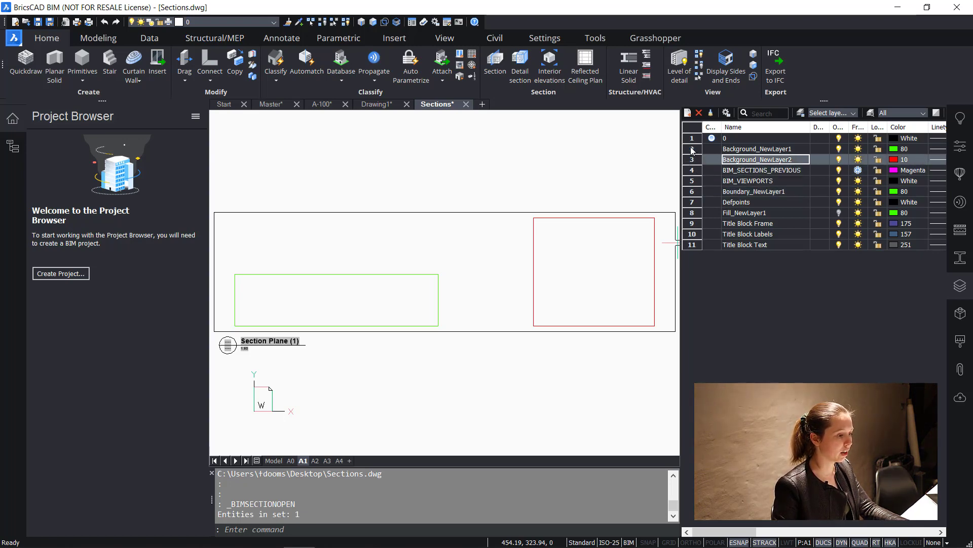
click(693, 150)
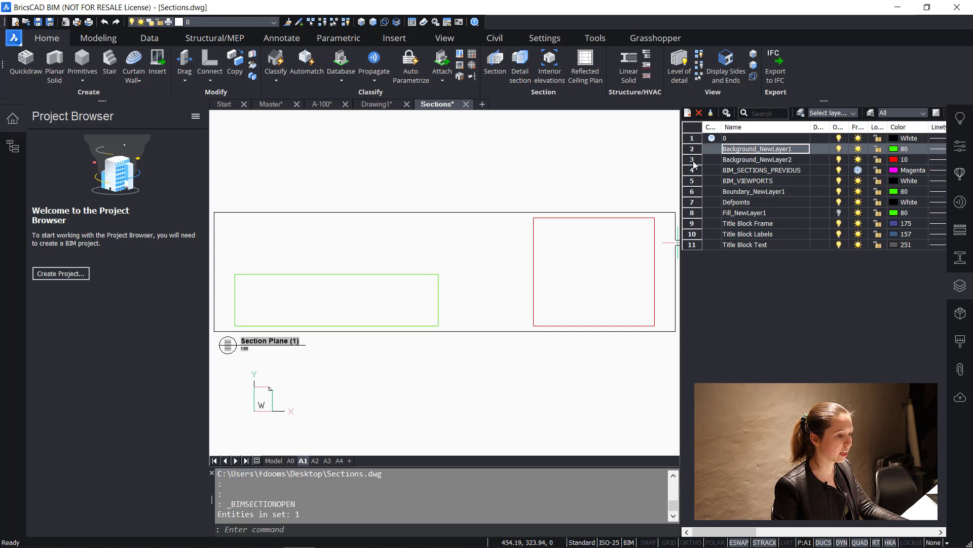
click(693, 161)
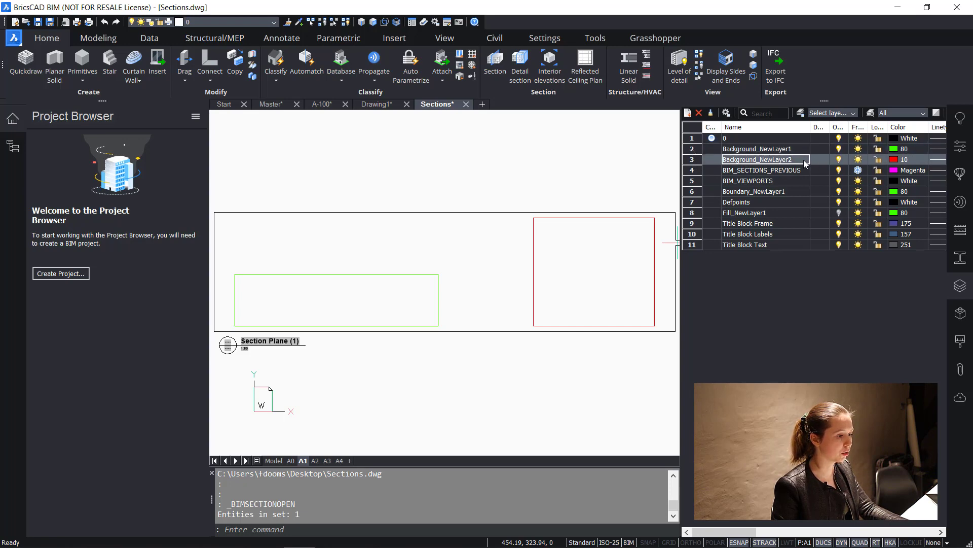
click(794, 151)
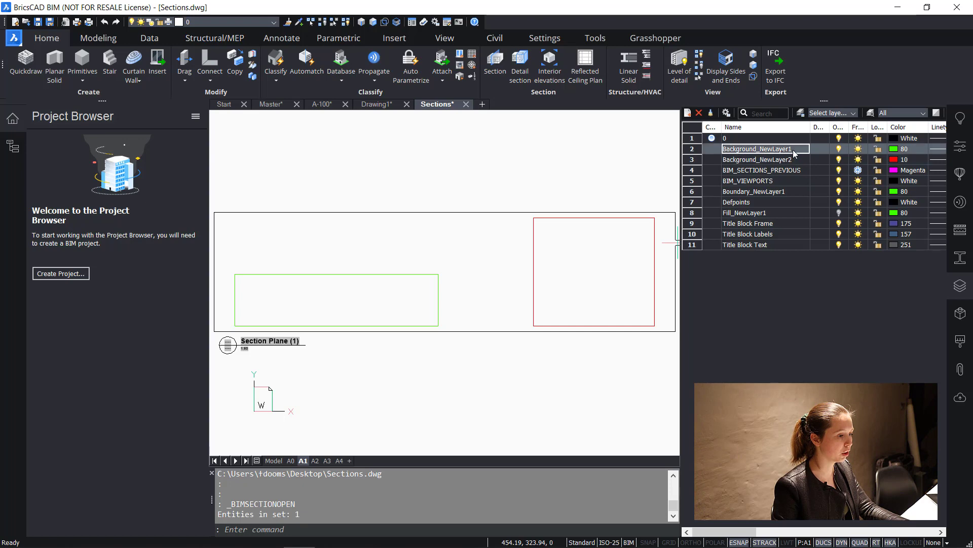
click(692, 162)
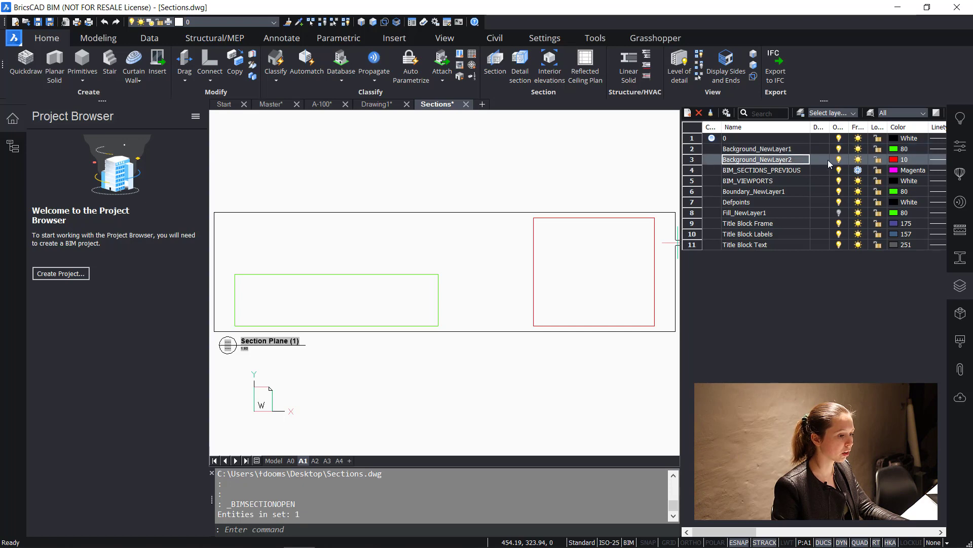
Toggle visibility of the background layers, leaving Background_NewLayer1 and Background_NewLayer2 turned off.
click(838, 148)
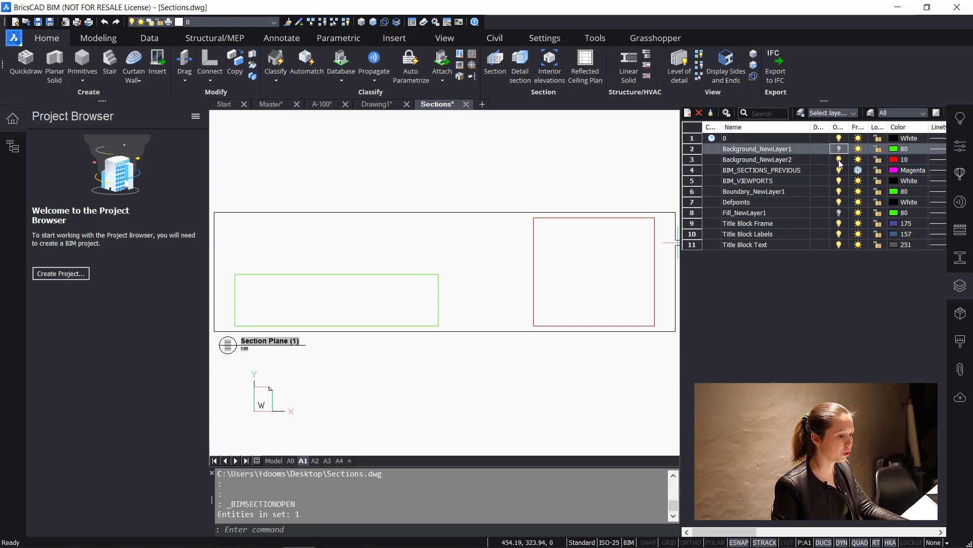
click(839, 160)
click(839, 160)
click(839, 160)
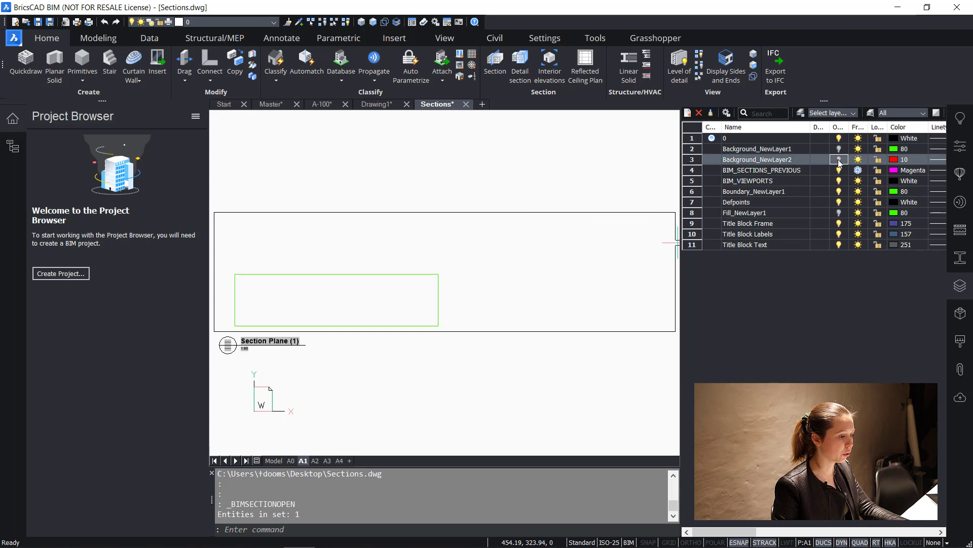
click(839, 160)
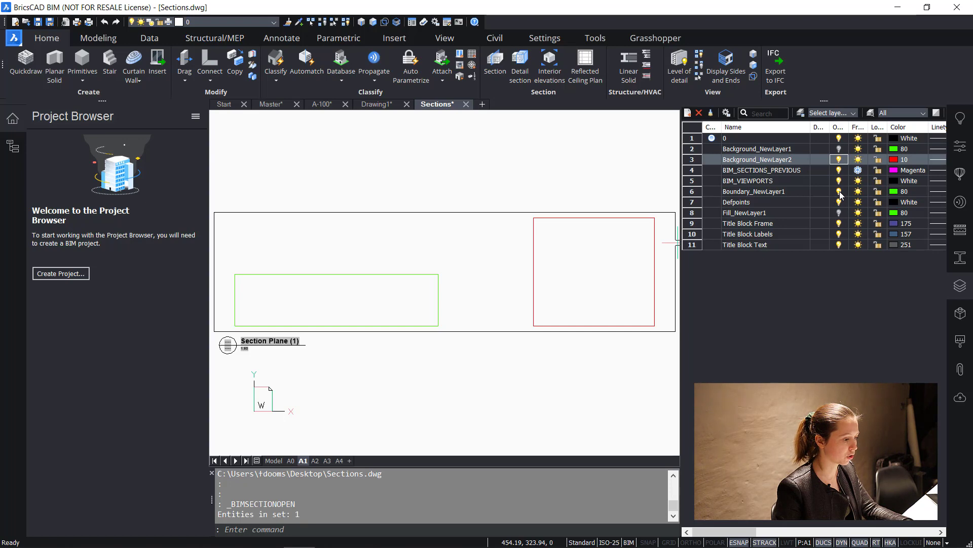
click(839, 159)
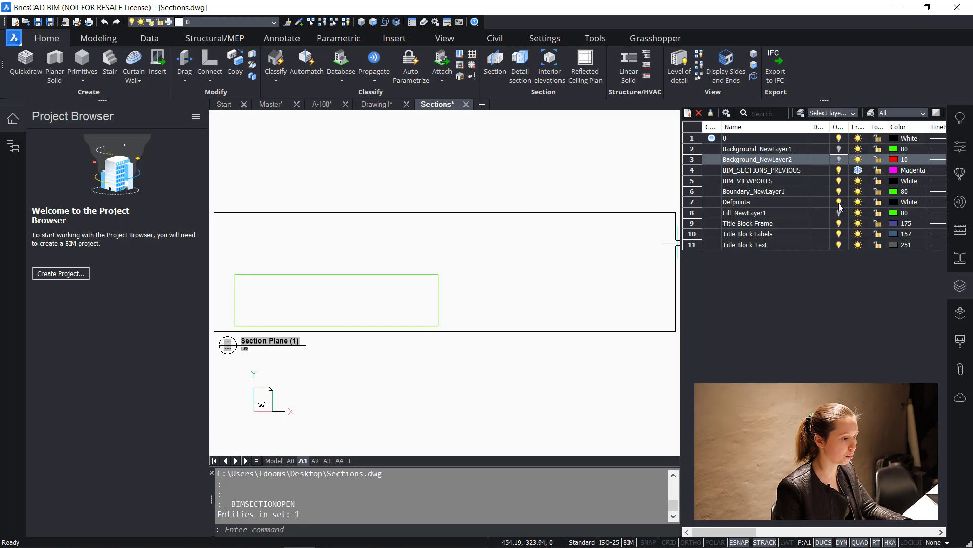
Turn Boundary_NewLayer1 off and on, then turn both background layers and Fill_NewLayer1 back on.
click(839, 195)
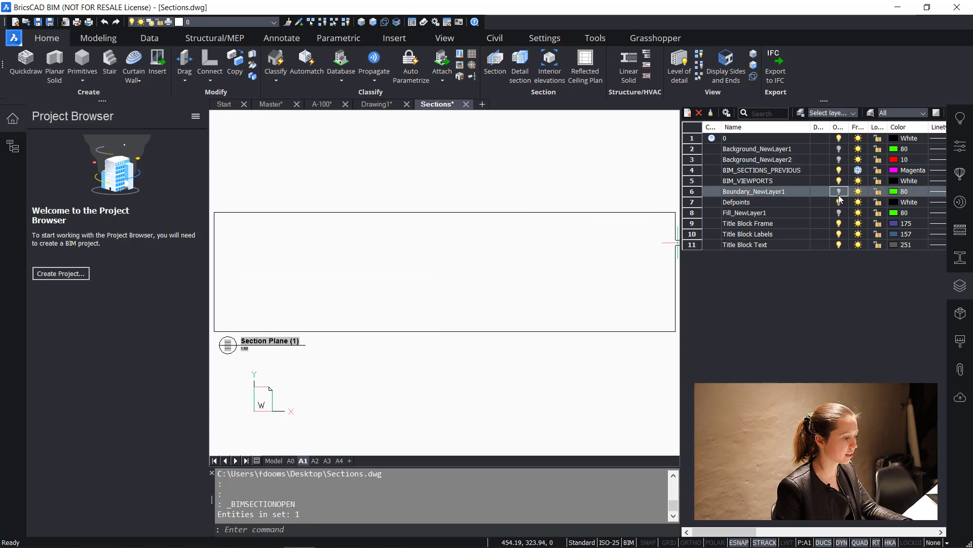
click(839, 195)
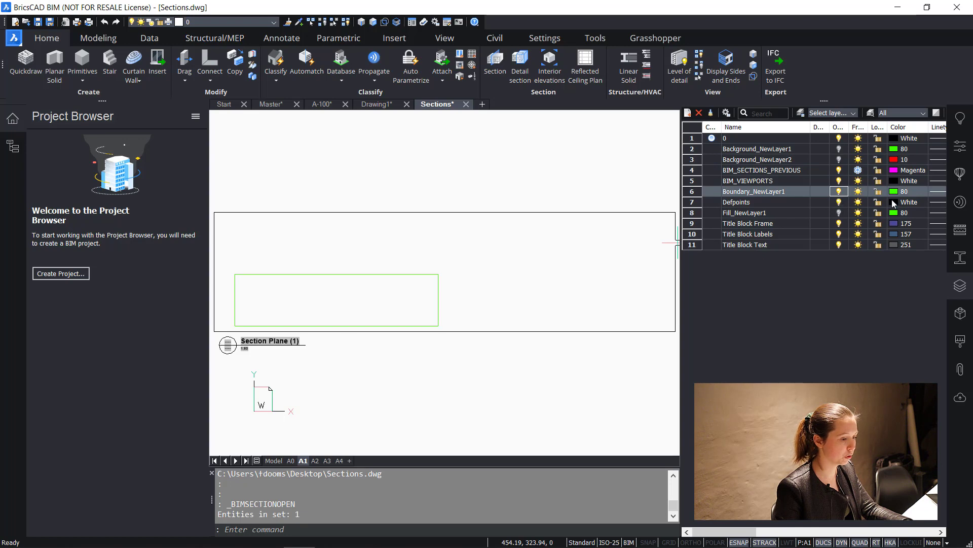
click(839, 148)
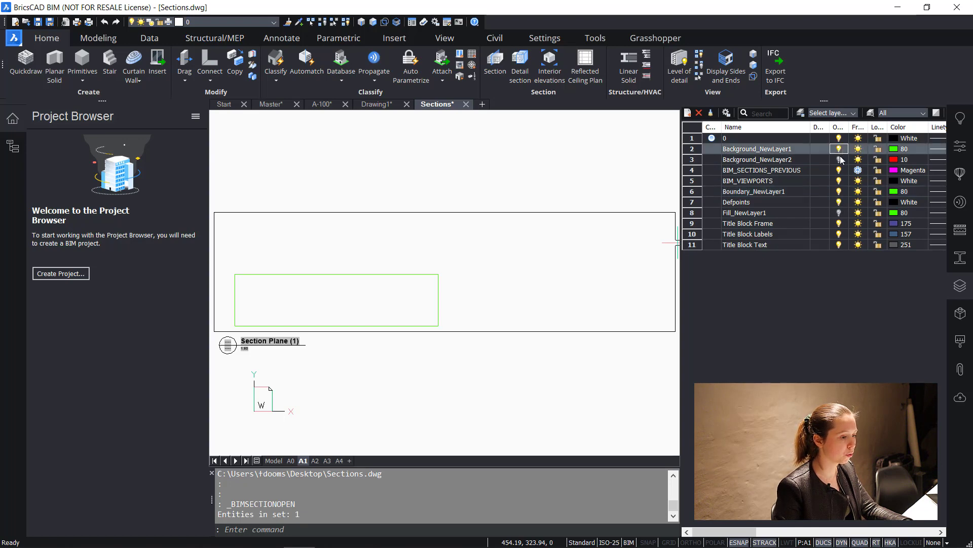
click(839, 159)
click(839, 212)
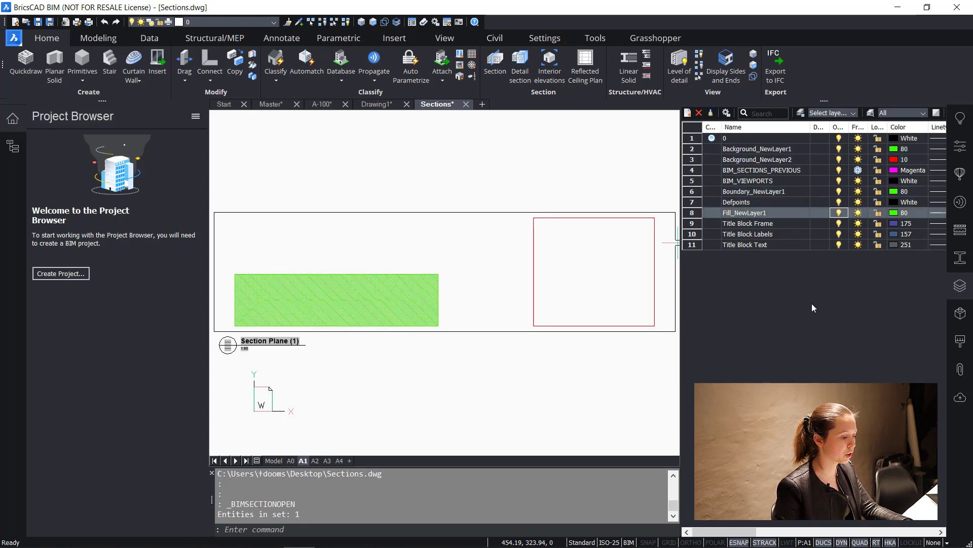
click(802, 313)
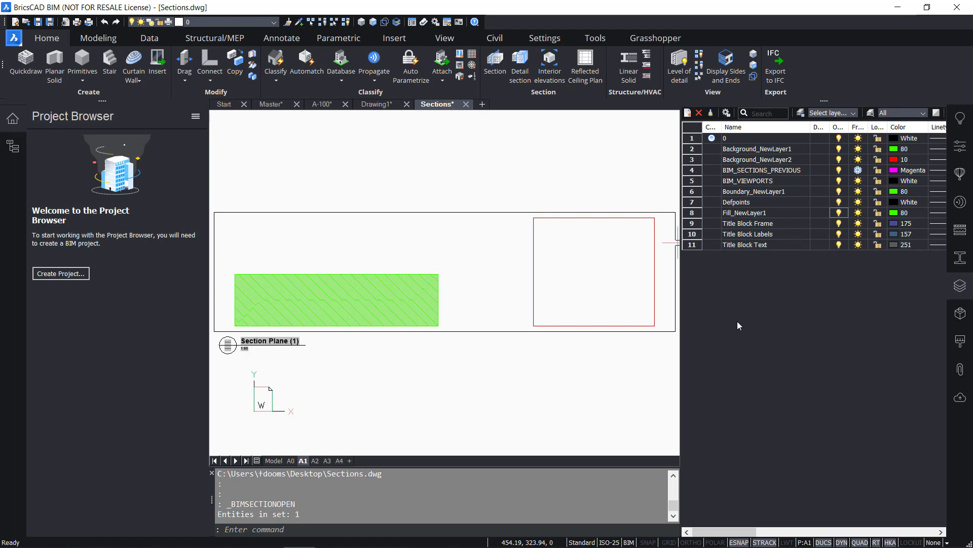
Apply the Cavity Wall, Brick composition to the flat green box in Drawing1 and save the drawing.
click(377, 104)
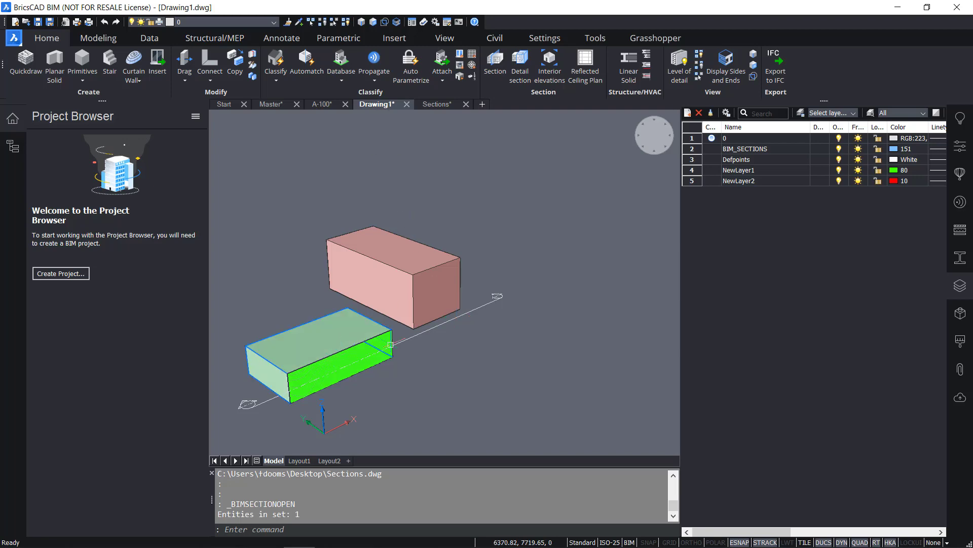
click(959, 229)
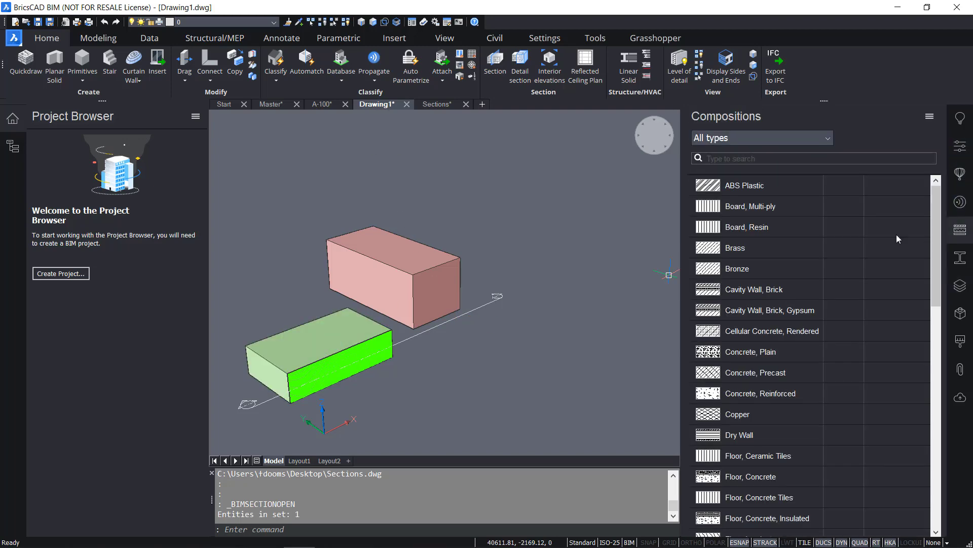
scroll(748, 372, down, 1)
scroll(747, 397, up, 1)
drag(766, 290, 312, 351)
right_click(358, 346)
click(378, 351)
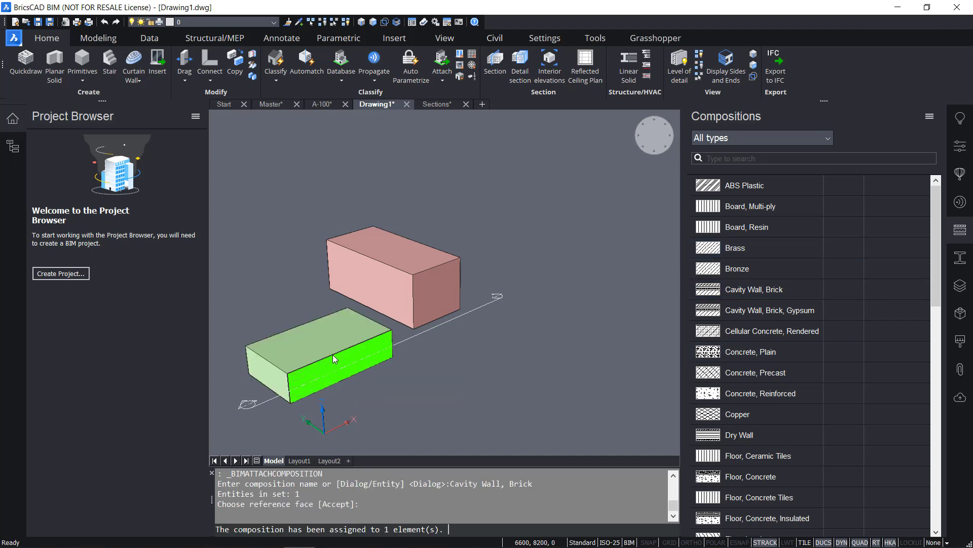
scroll(331, 376, up, 5)
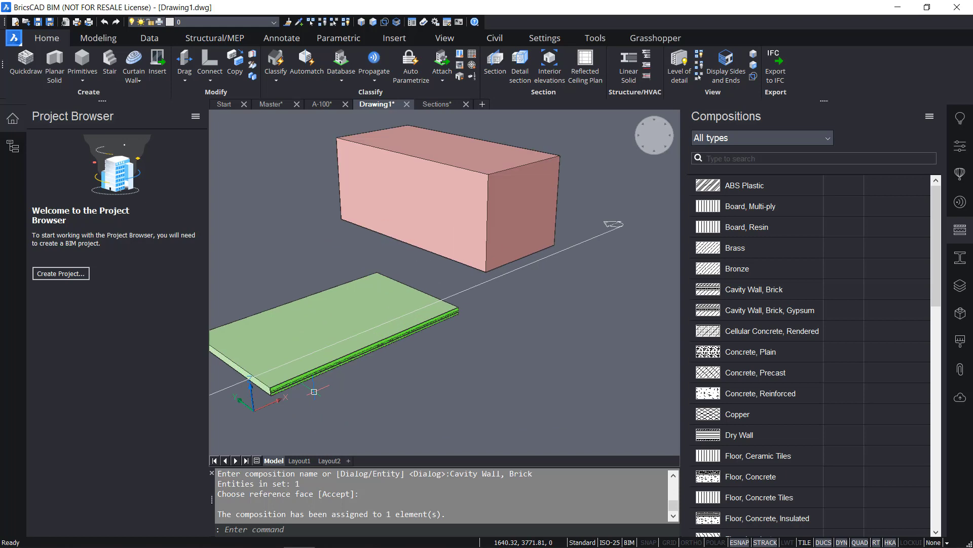
key(ctrl+s)
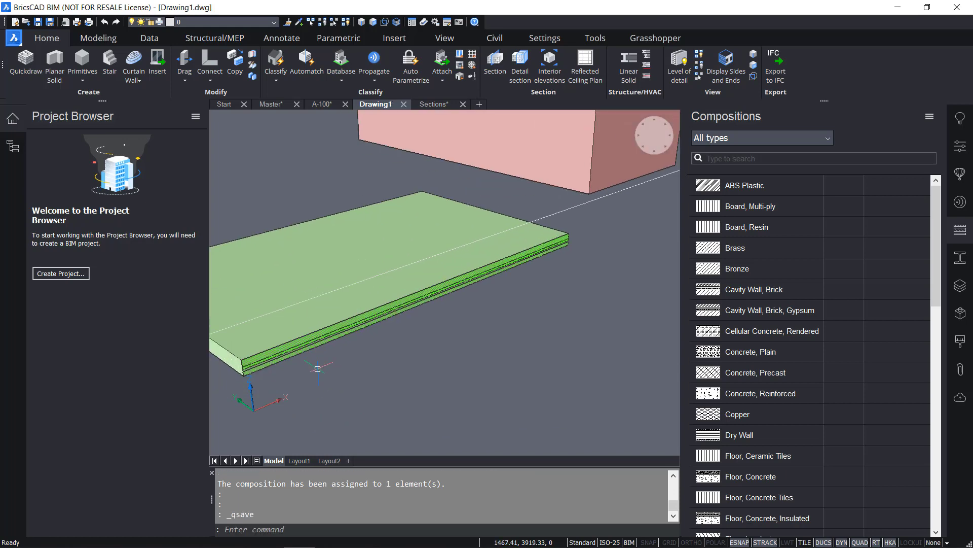
Update the section generated by Section Plane (1) in Drawing1.
scroll(348, 342, down, 4)
click(439, 287)
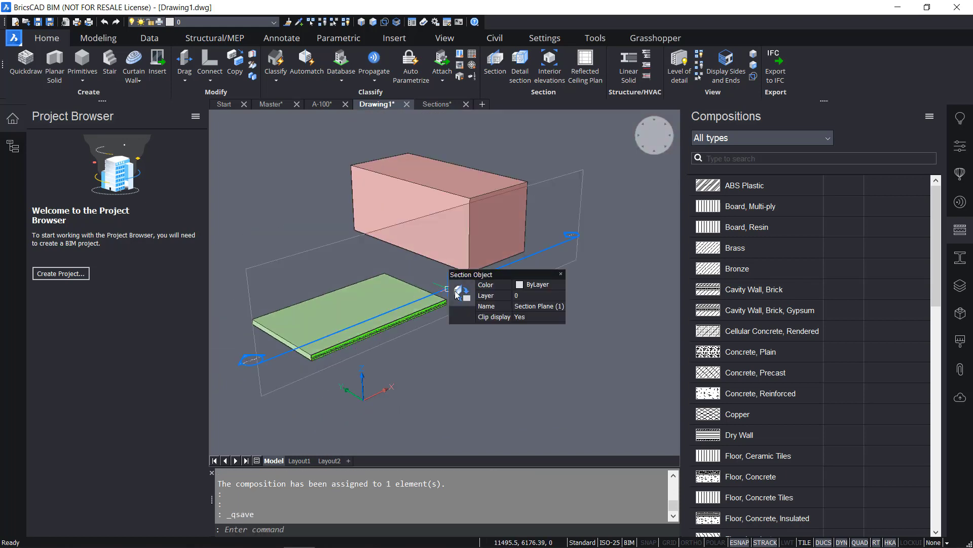
click(492, 295)
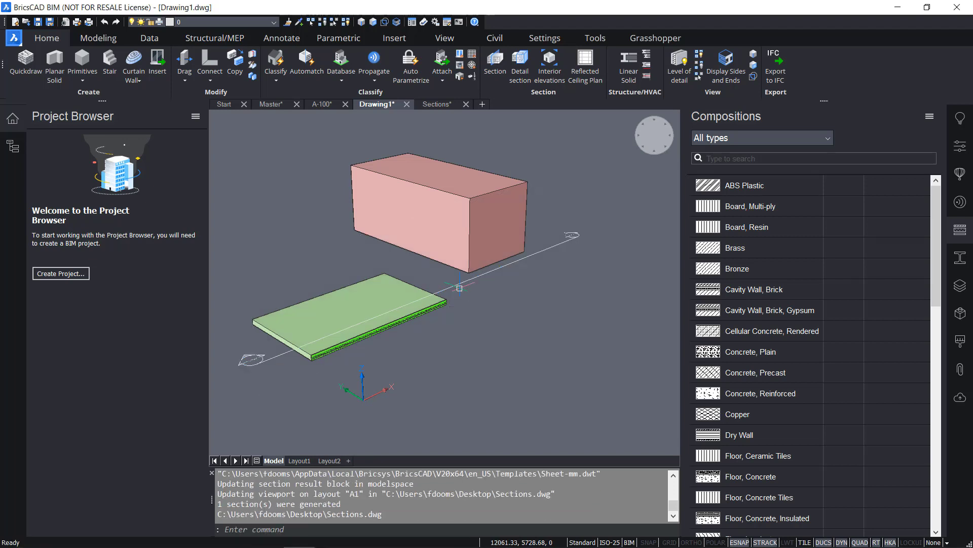
Open the section result of Section Plane (1) and inspect the ply hatches and outlines of the cut cavity wall.
mouse_move(455, 286)
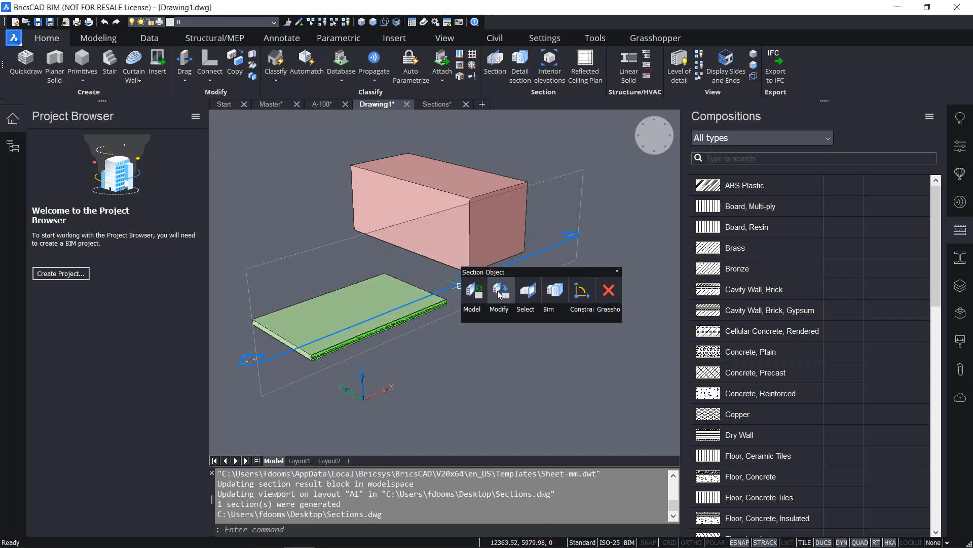
click(497, 291)
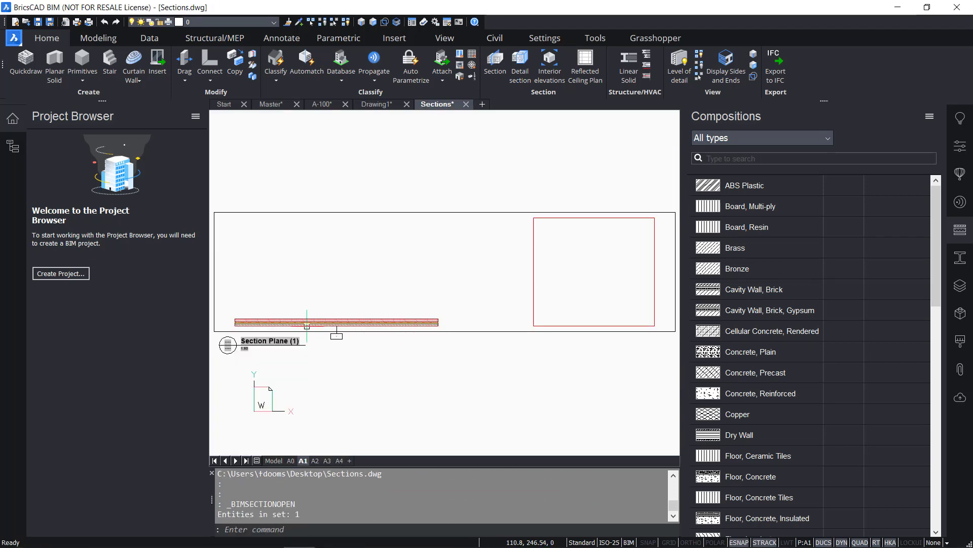
scroll(307, 325, up, 3)
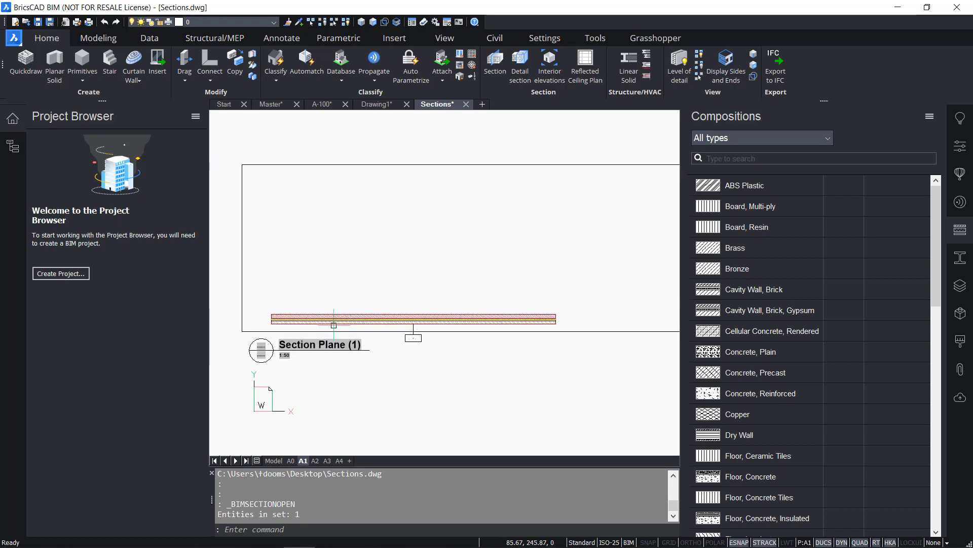
scroll(257, 316, up, 2)
scroll(257, 316, up, 3)
mouse_move(257, 316)
middle_down()
mouse_move(309, 312)
mouse_move(278, 313)
middle_up()
scroll(278, 313, down, 2)
scroll(358, 348, down, 4)
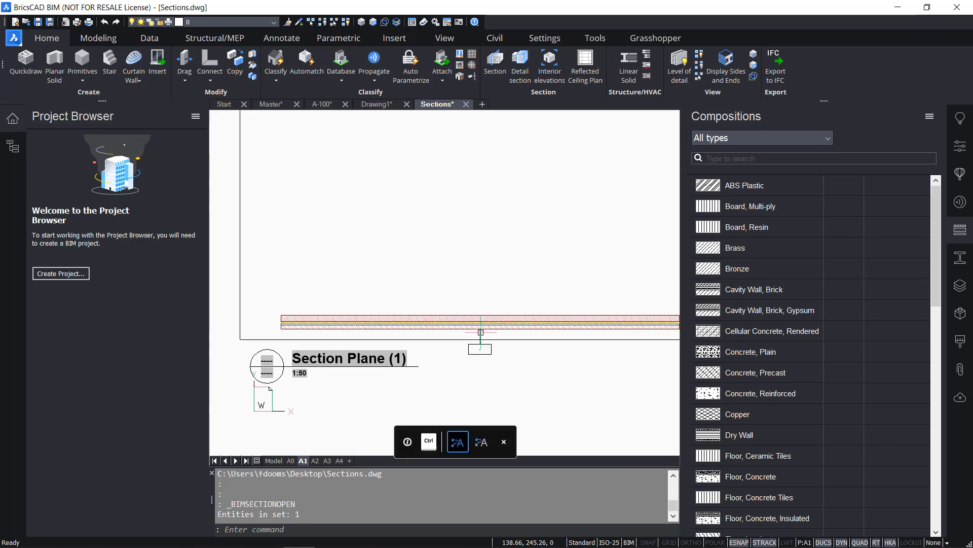
middle_drag(470, 339, 386, 341)
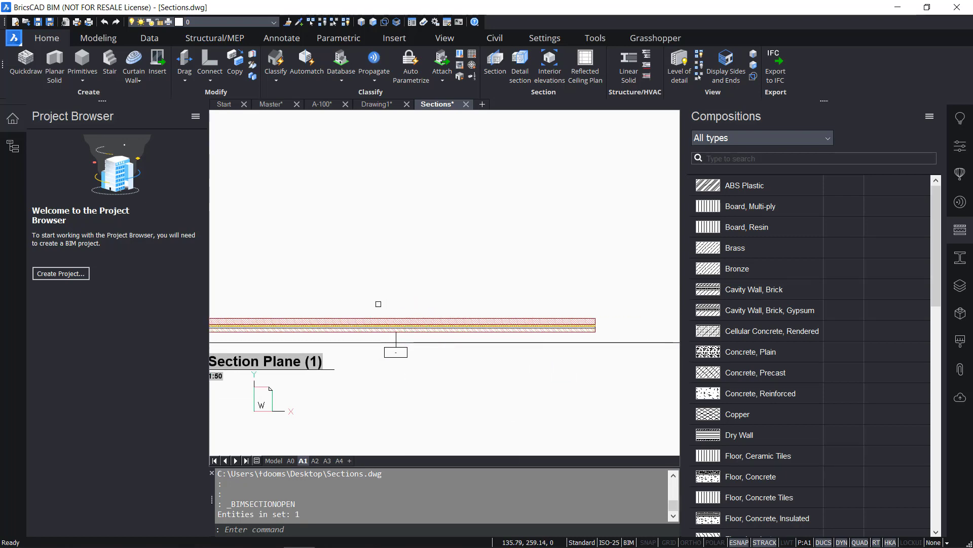
Purge the unreferenced layers from the complete layer list of the Sections drawing.
click(961, 287)
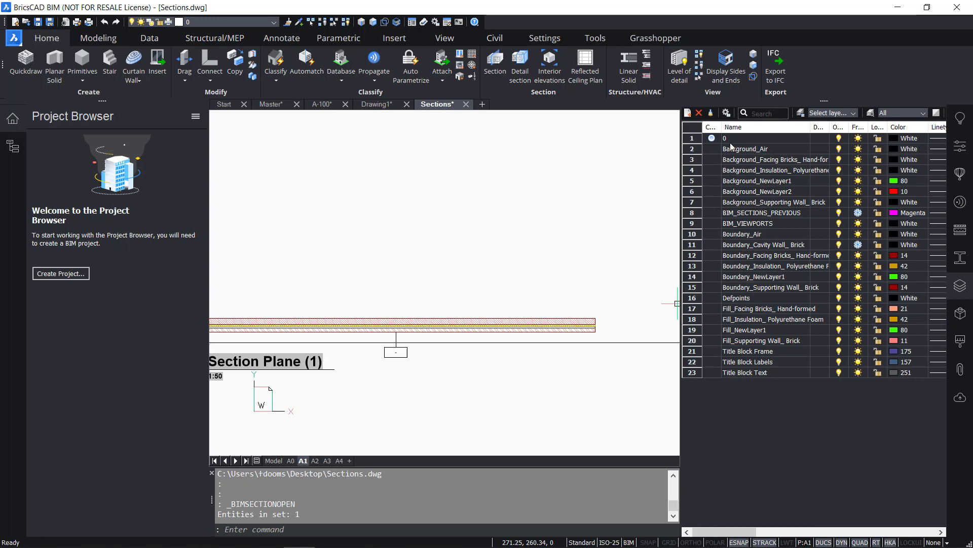
click(703, 138)
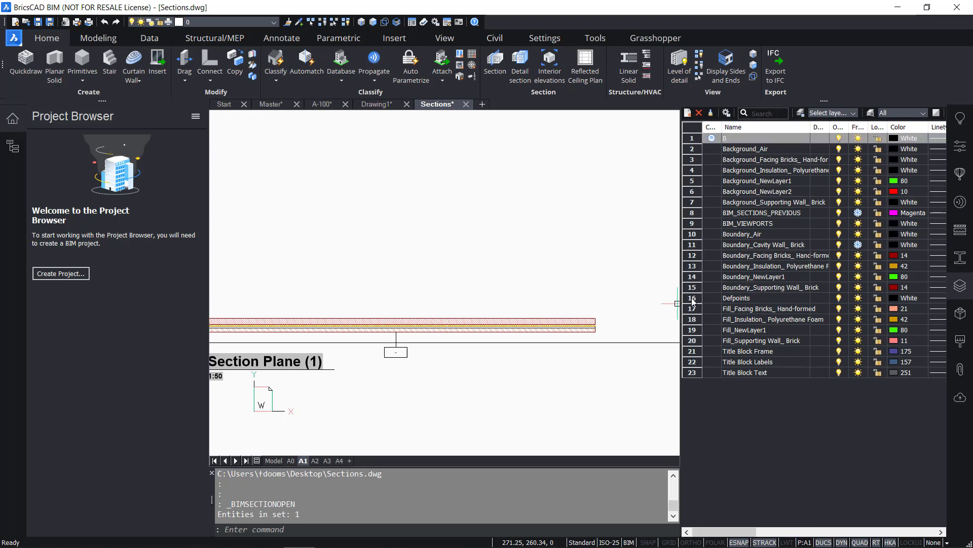
shift+click(693, 372)
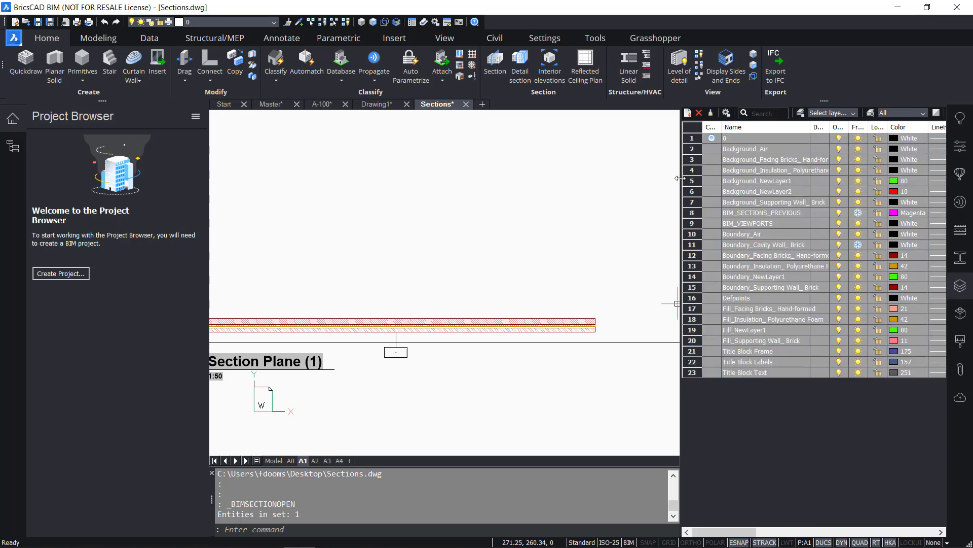
click(711, 112)
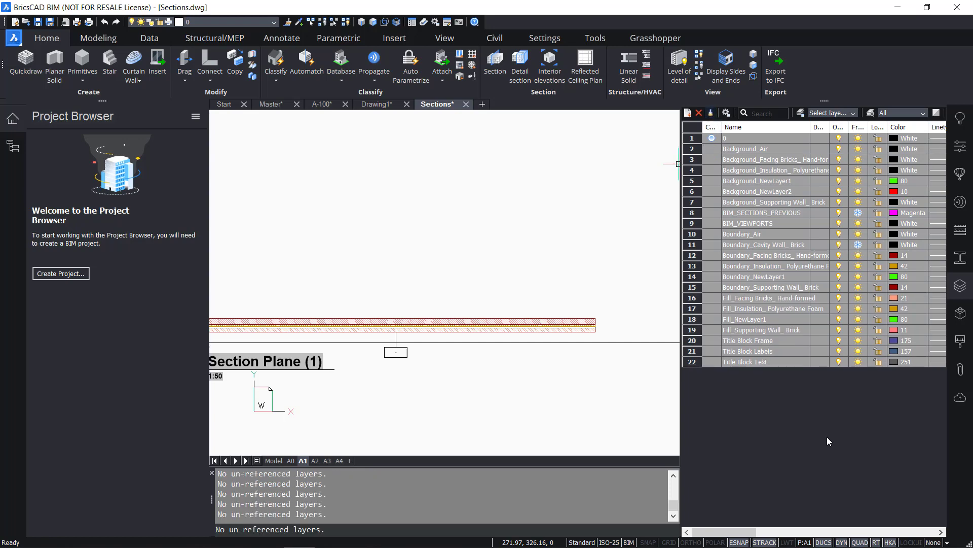
double_click(739, 340)
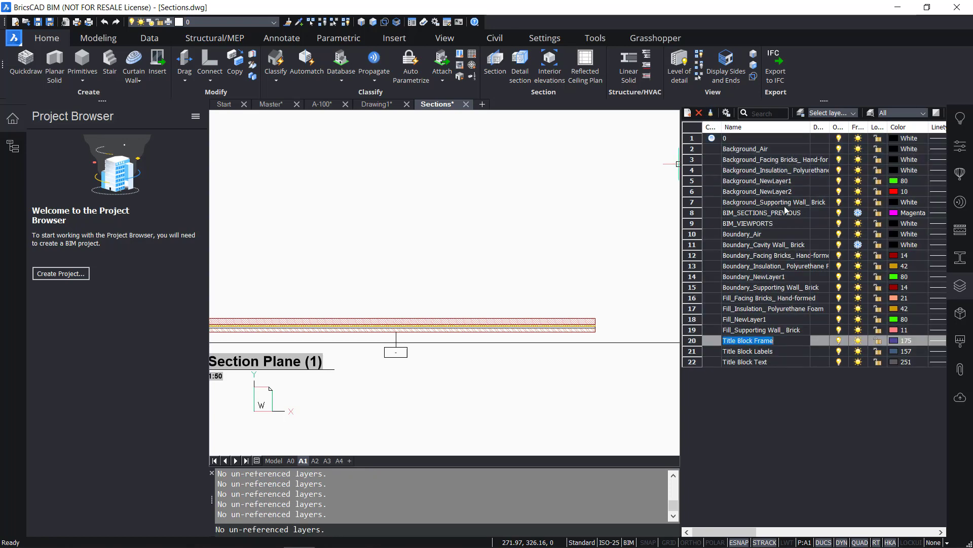
click(763, 160)
Examine the Fill_Facing Bricks_ Hand-formed layer entry and compare it with the wall hatches in the section view.
scroll(533, 337, down, 3)
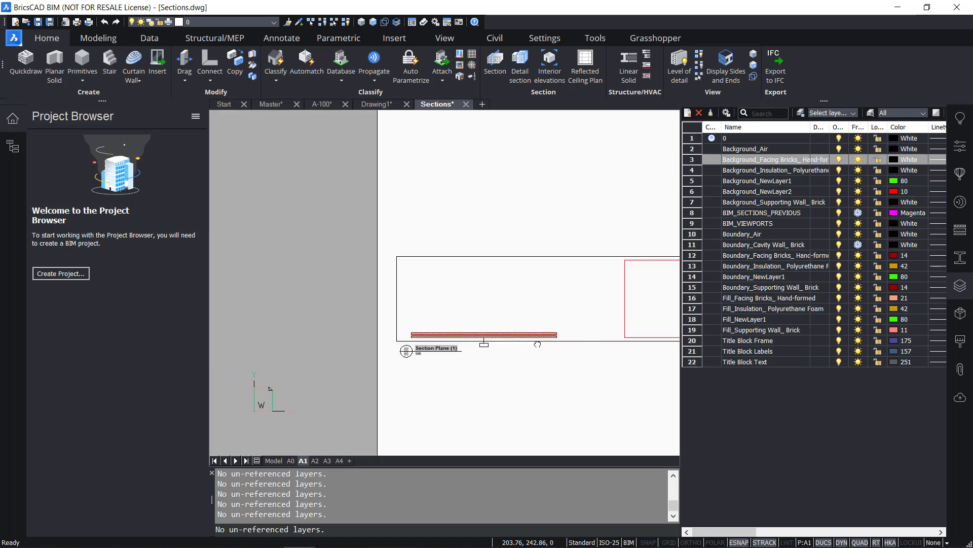
middle_drag(533, 337, 433, 337)
scroll(434, 337, up, 2)
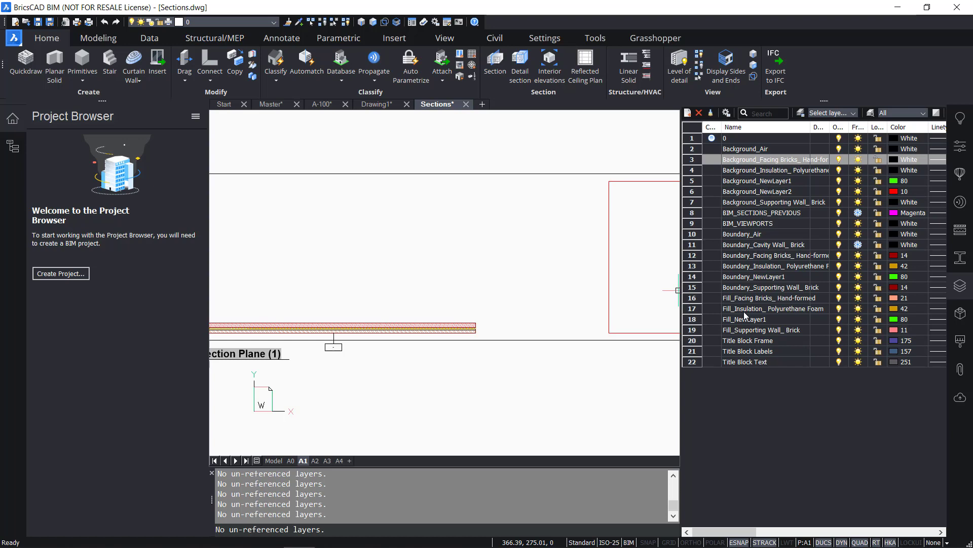
click(773, 299)
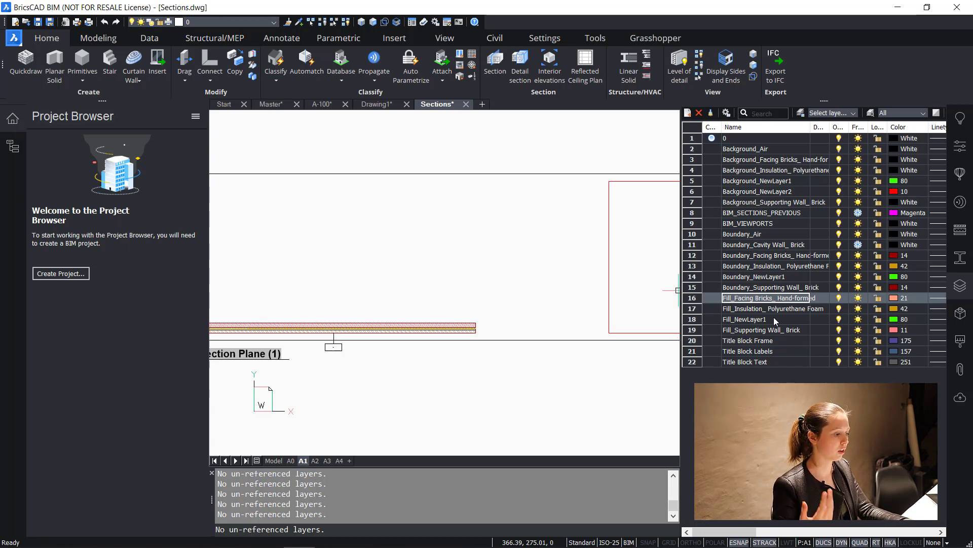
key(Return)
scroll(478, 325, up, 5)
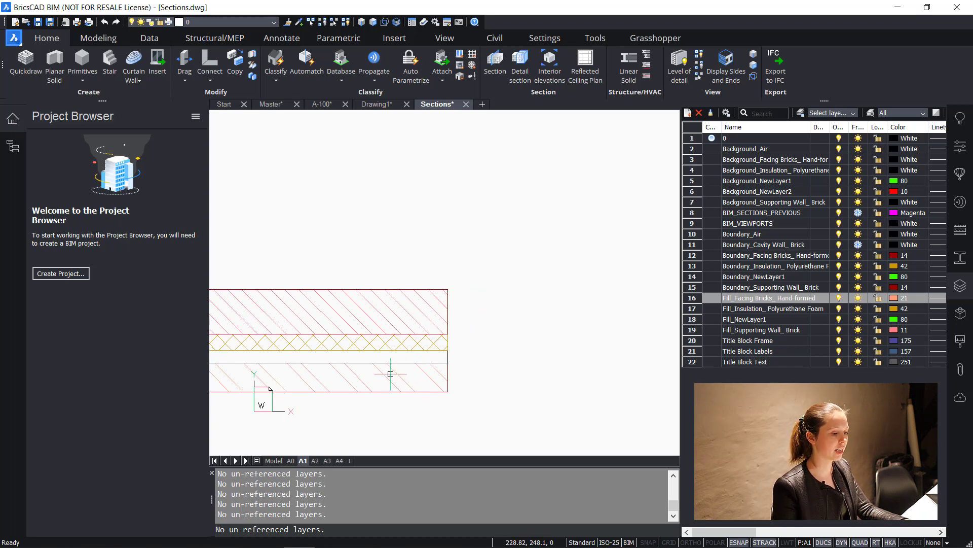
scroll(391, 373, down, 3)
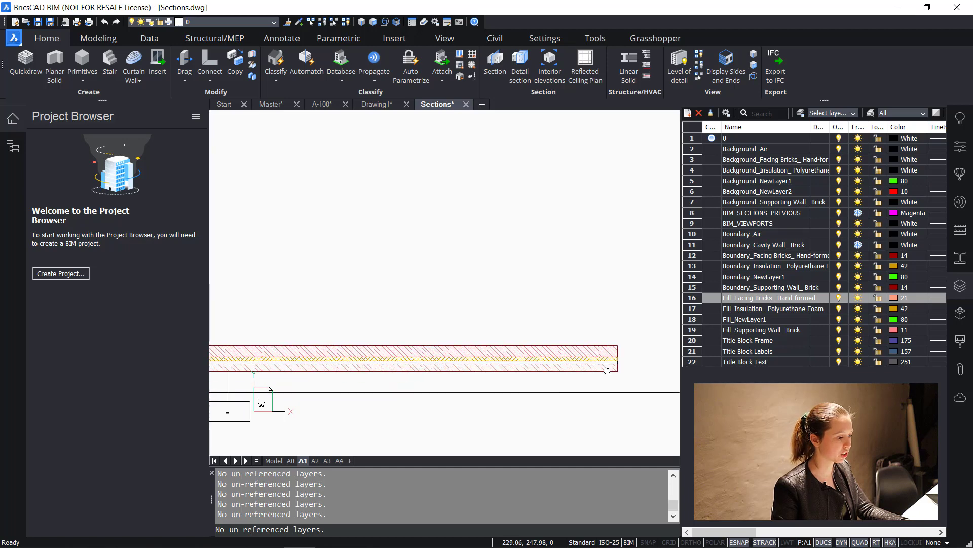
scroll(604, 367, up, 4)
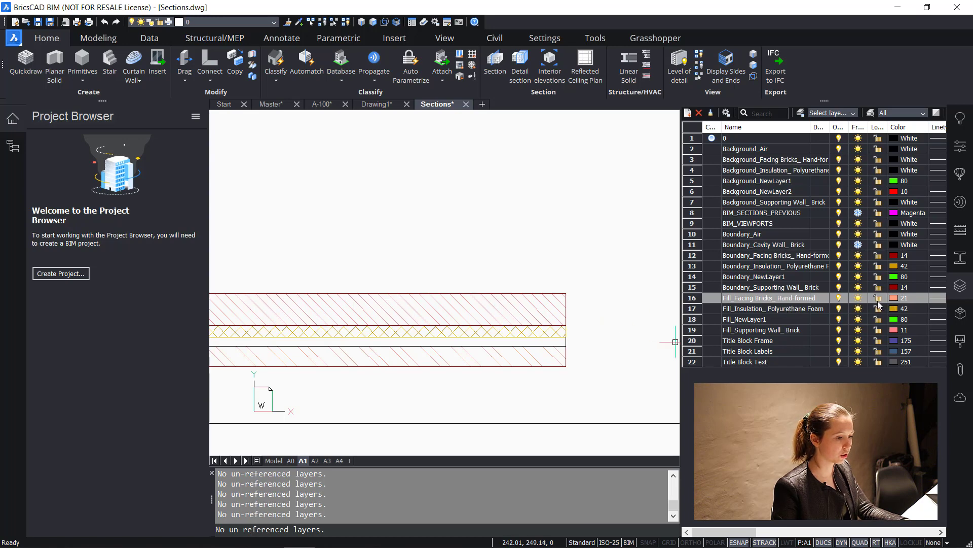
Turn the Fill_Facing Bricks_ Hand-formed and Fill_Insulation_ Polyurethane Foam layers off and back on to check their hatches.
click(839, 299)
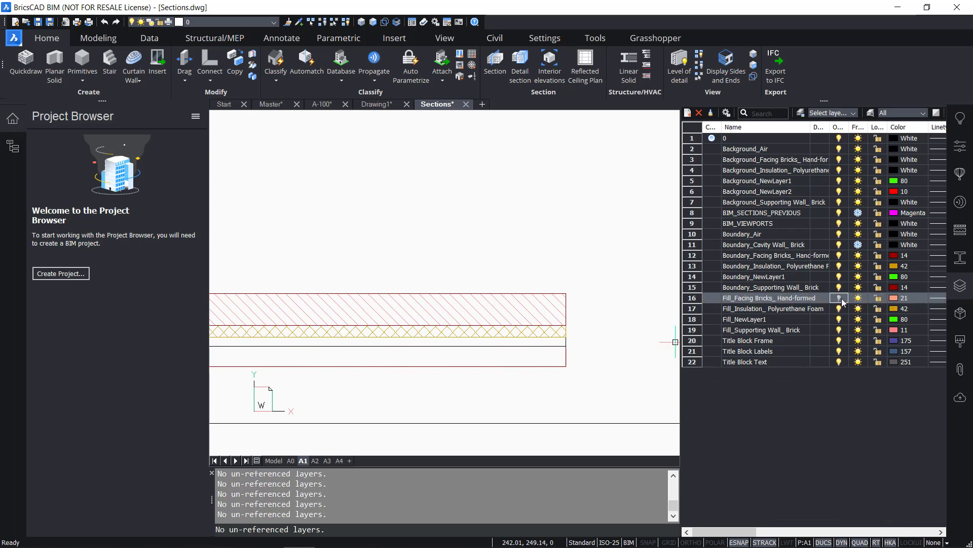
click(841, 298)
click(839, 299)
click(840, 307)
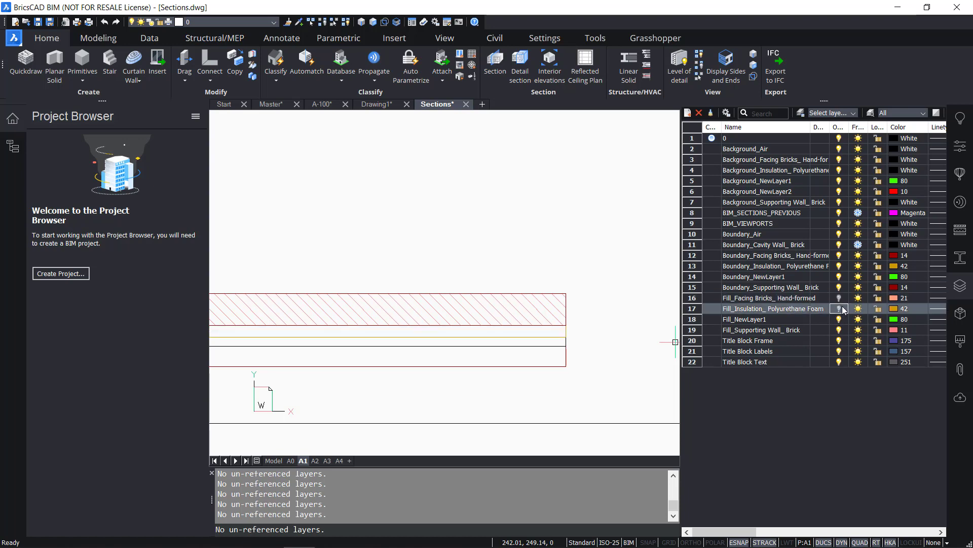
click(840, 308)
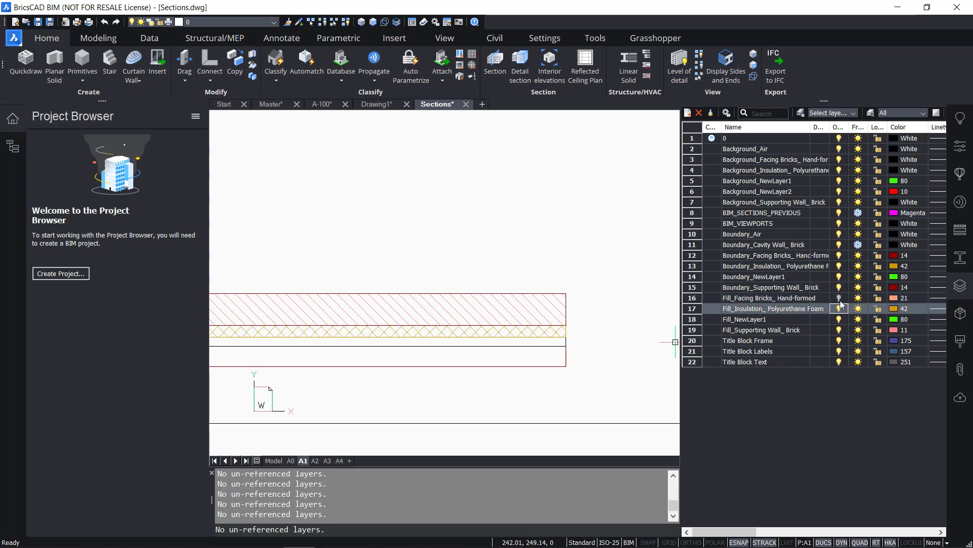
click(839, 298)
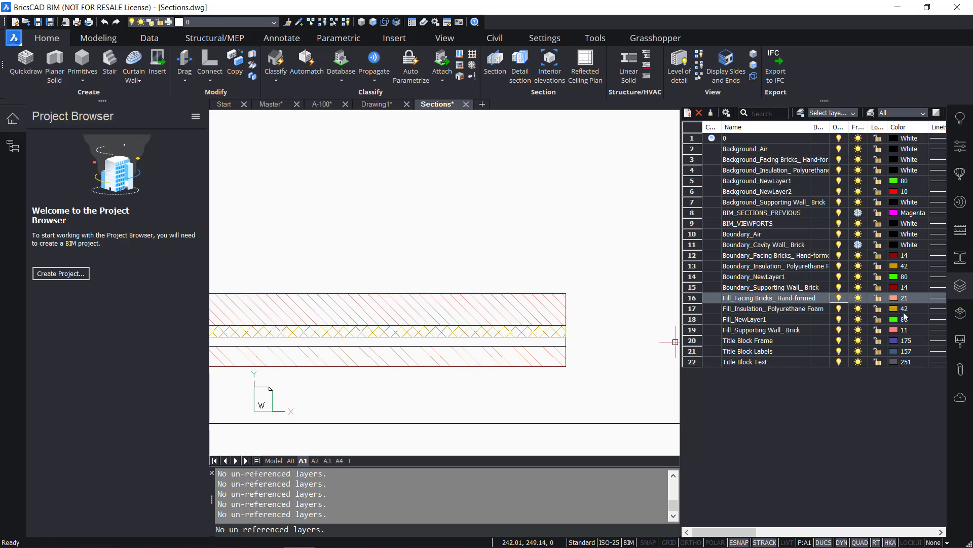
Set the colour of the Fill_Insulation_ Polyurethane Foam layer to index 10.
click(900, 311)
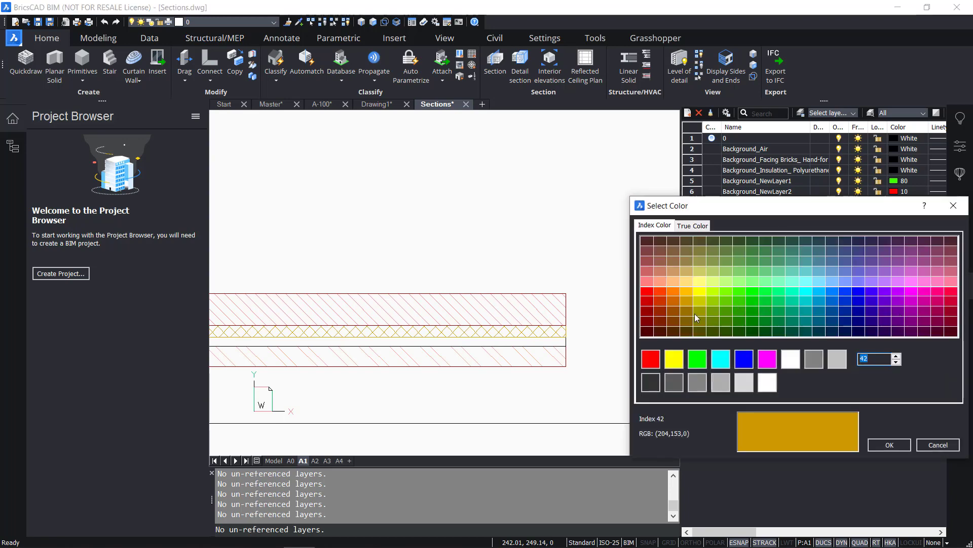
click(647, 294)
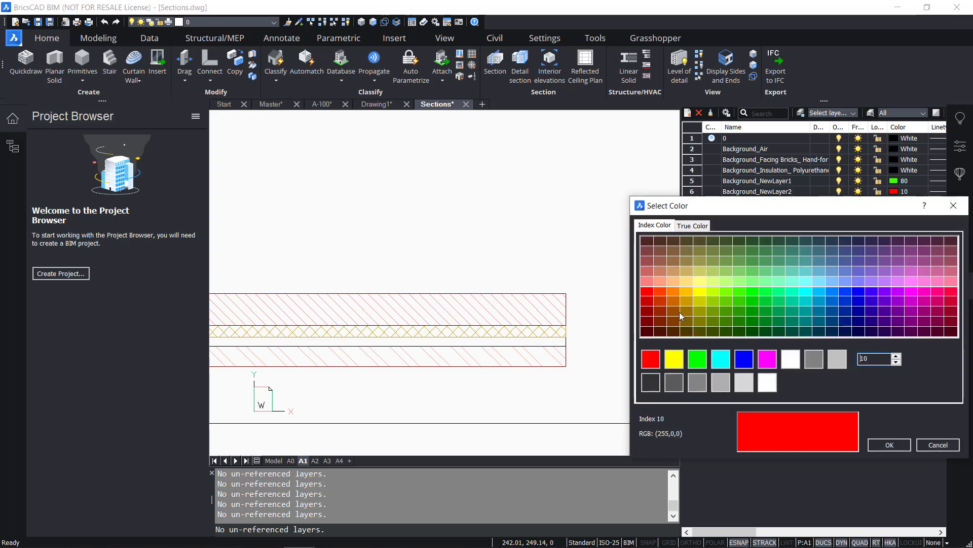
click(889, 445)
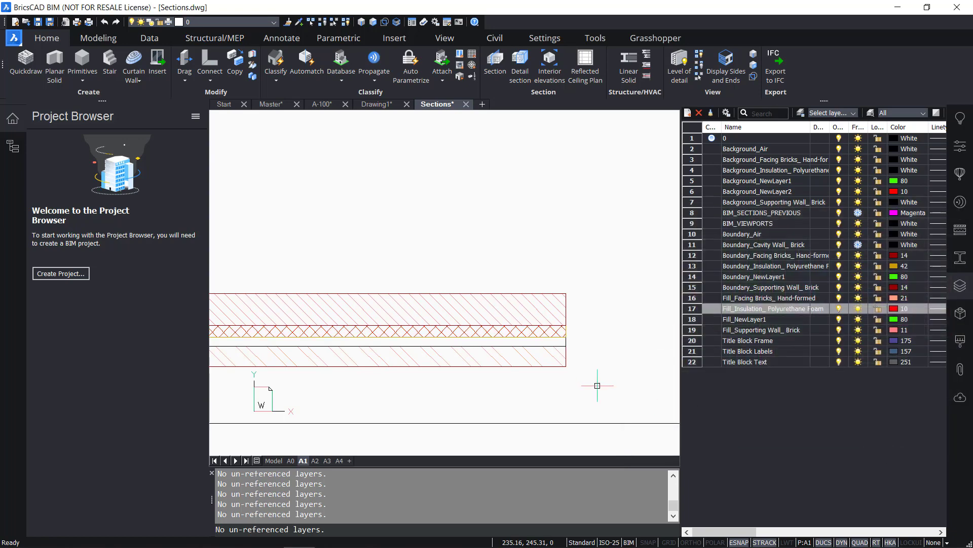
drag(598, 386, 590, 363)
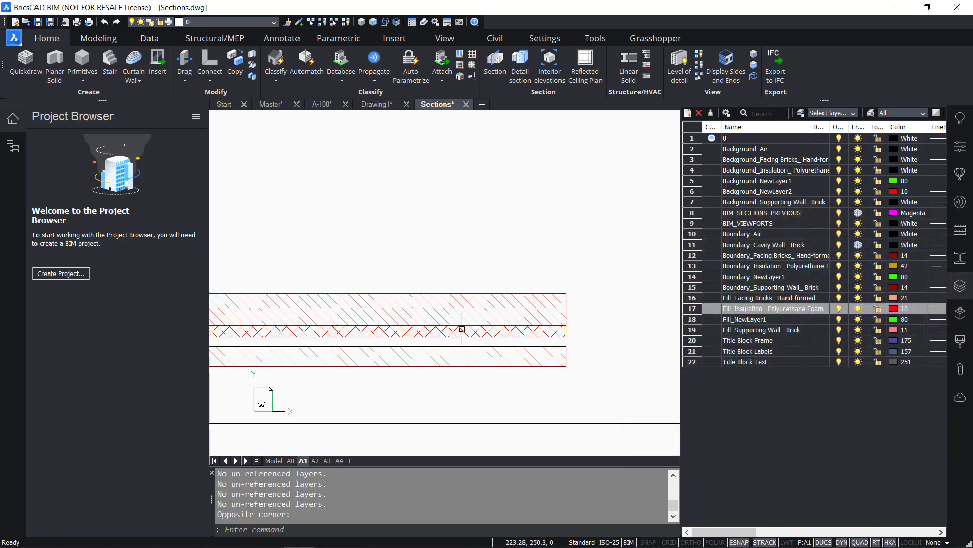
Examine the recoloured insulation hatch in the wall section alongside the neighbouring box outline.
drag(738, 531, 686, 516)
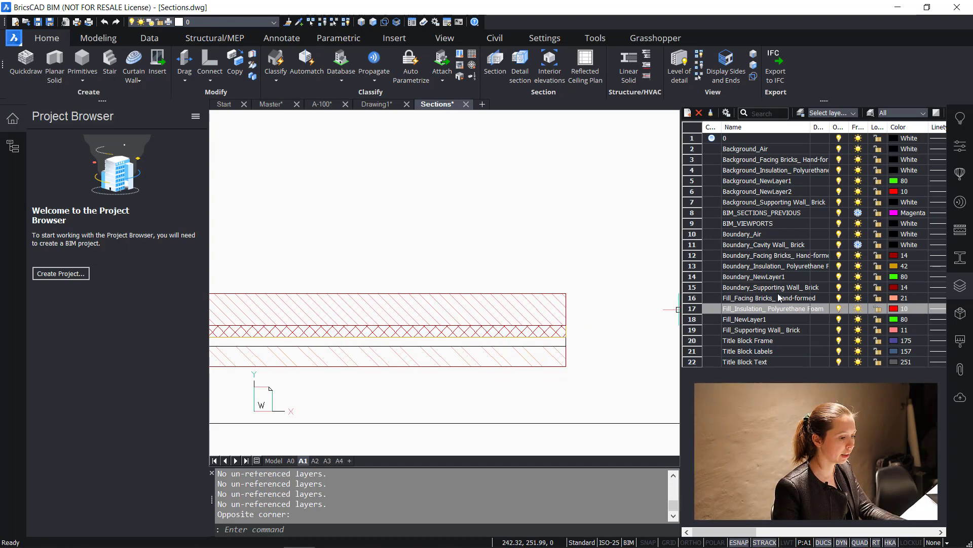
scroll(446, 312, down, 6)
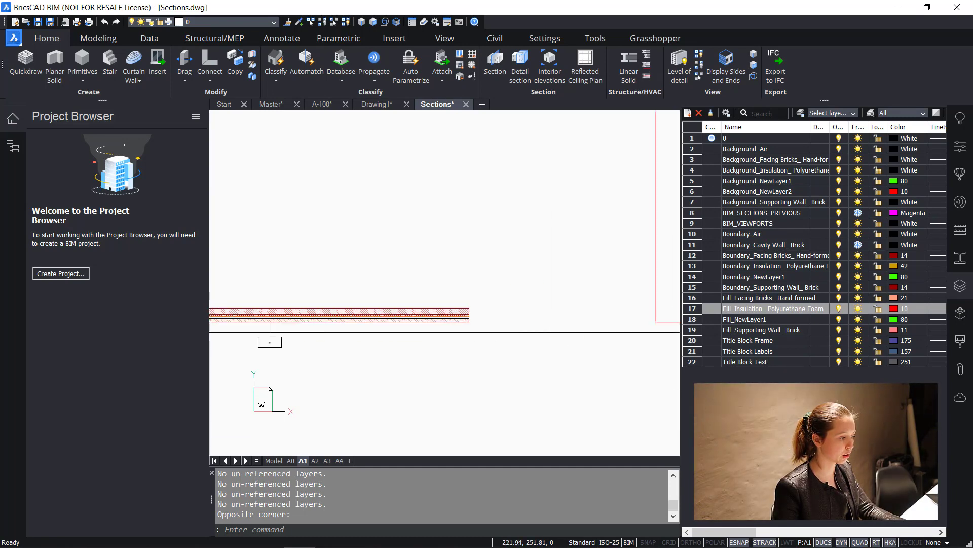
scroll(507, 337, down, 2)
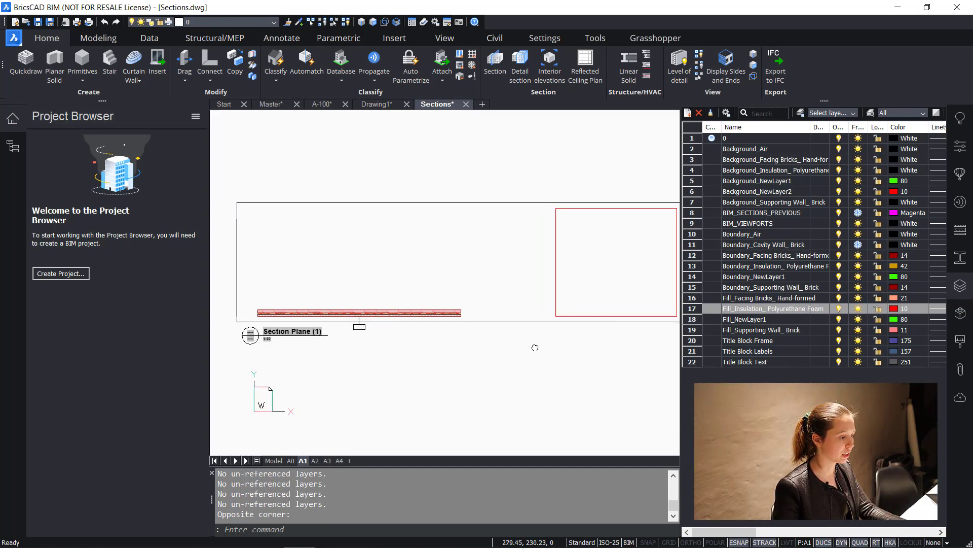
scroll(509, 349, up, 2)
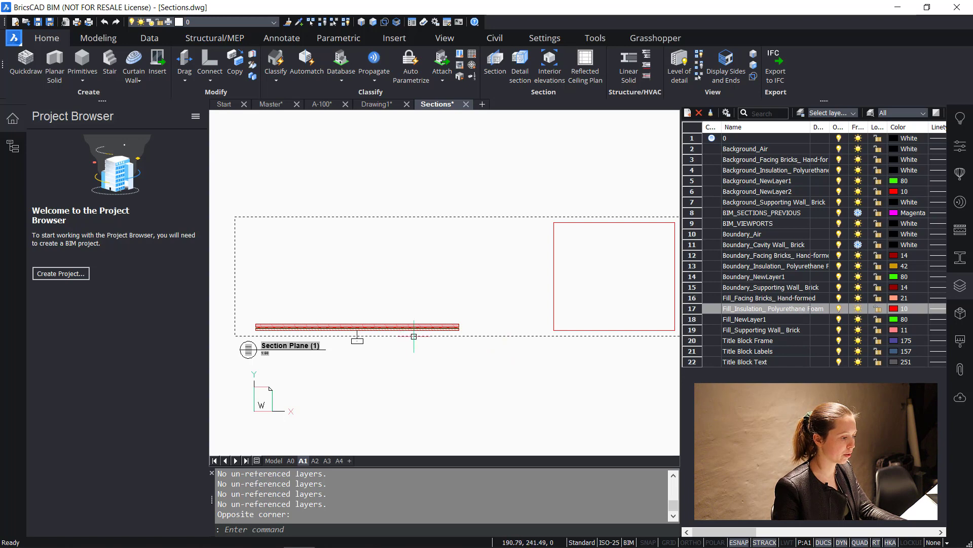
scroll(414, 336, up, 3)
scroll(486, 311, up, 4)
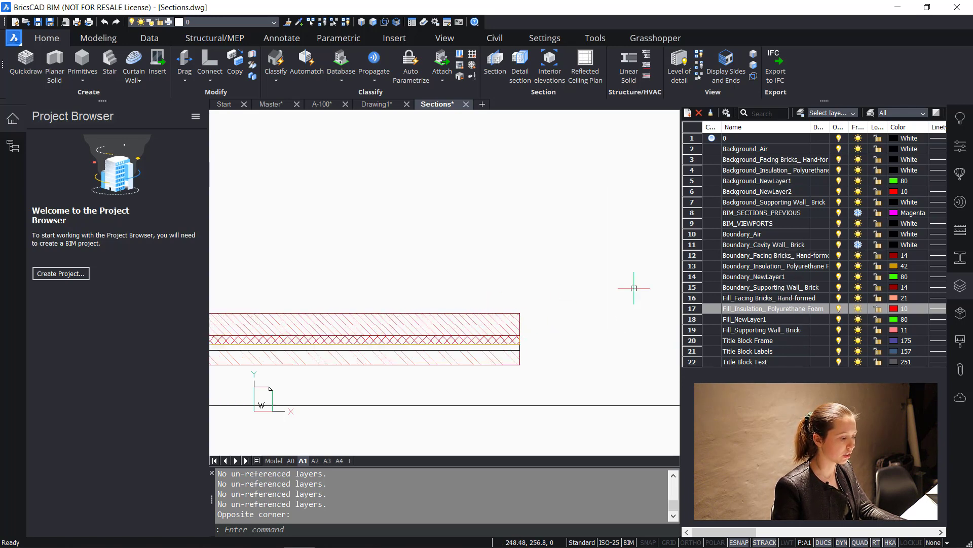
scroll(507, 301, down, 4)
scroll(506, 301, down, 4)
middle_drag(449, 313, 280, 341)
Close the Sections drawing and Drawing1, discarding Drawing1's changes, and view the Fill layers in the layer list of A-100.
click(466, 104)
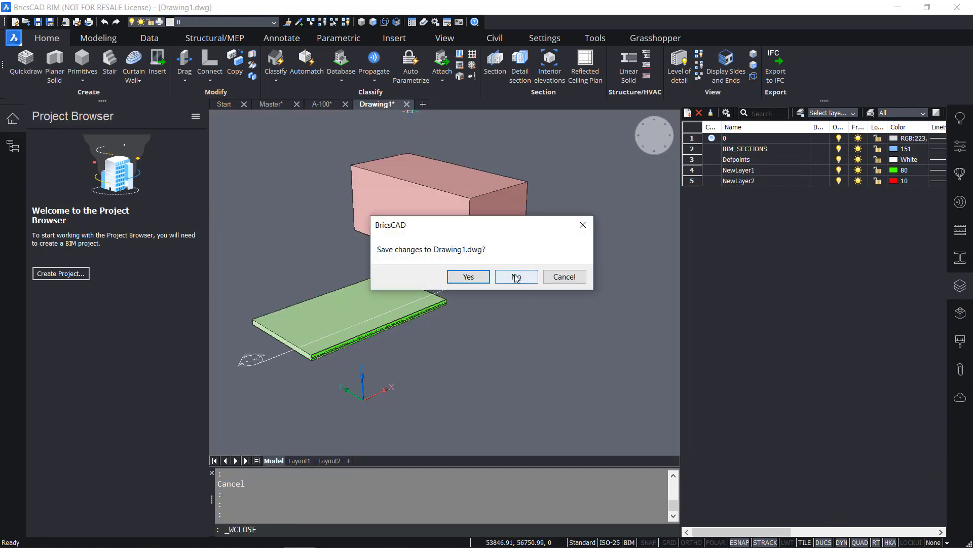
click(516, 277)
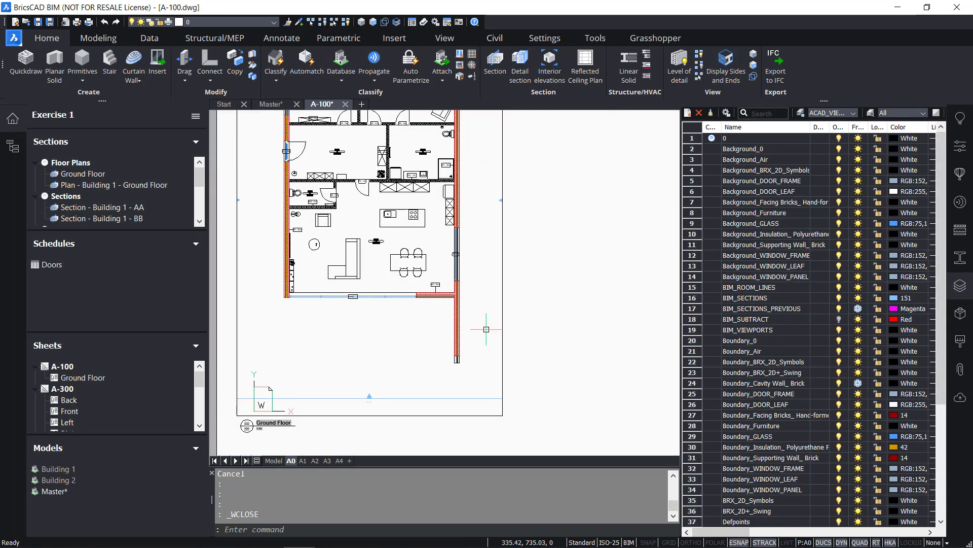
scroll(791, 435, down, 5)
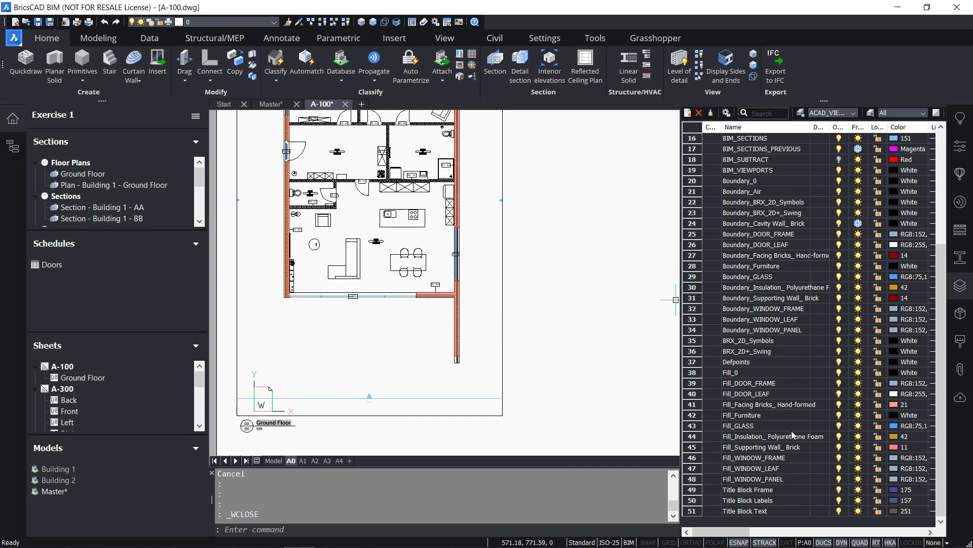
text(FILEDIA)
key(Return)
key(Escape)
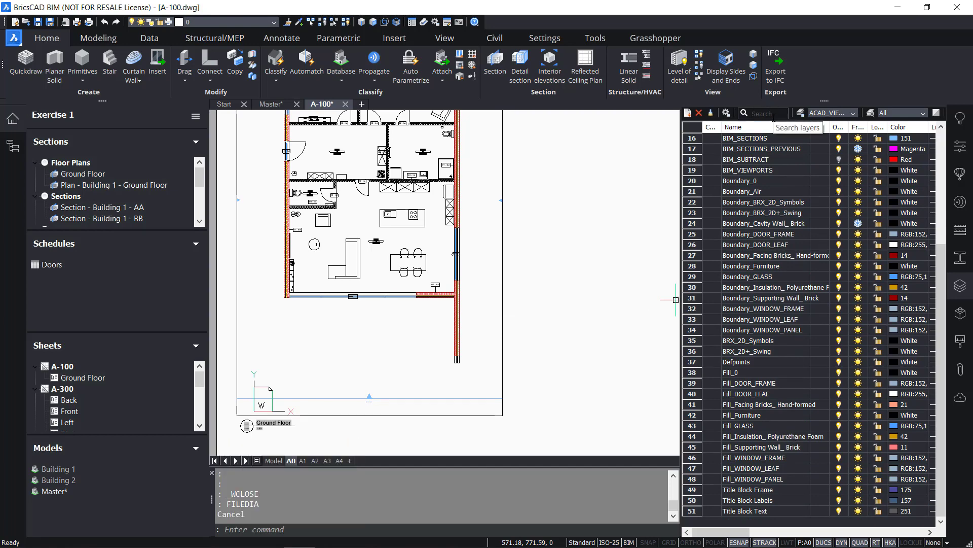
Filter the layers by "fil", toggle Fill_Insulation_ Polyurethane Foam off and back on to check the W1 - Ext wall hatch, and clear the filter.
click(772, 119)
text(fil)
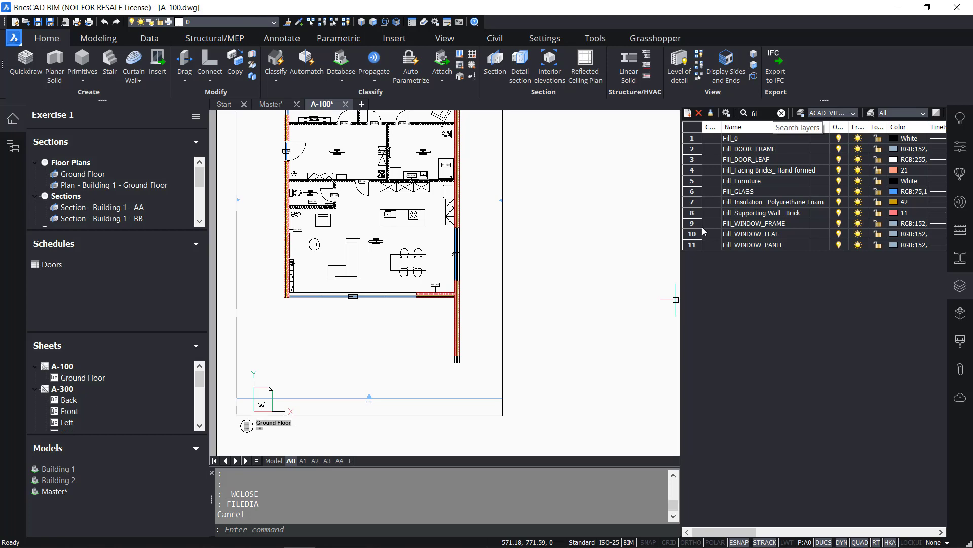
scroll(446, 298, up, 8)
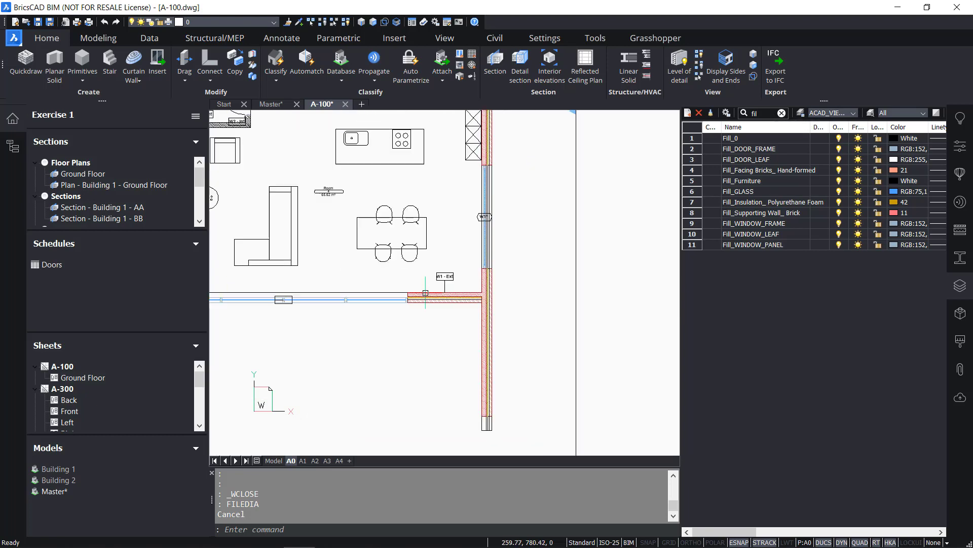
click(839, 203)
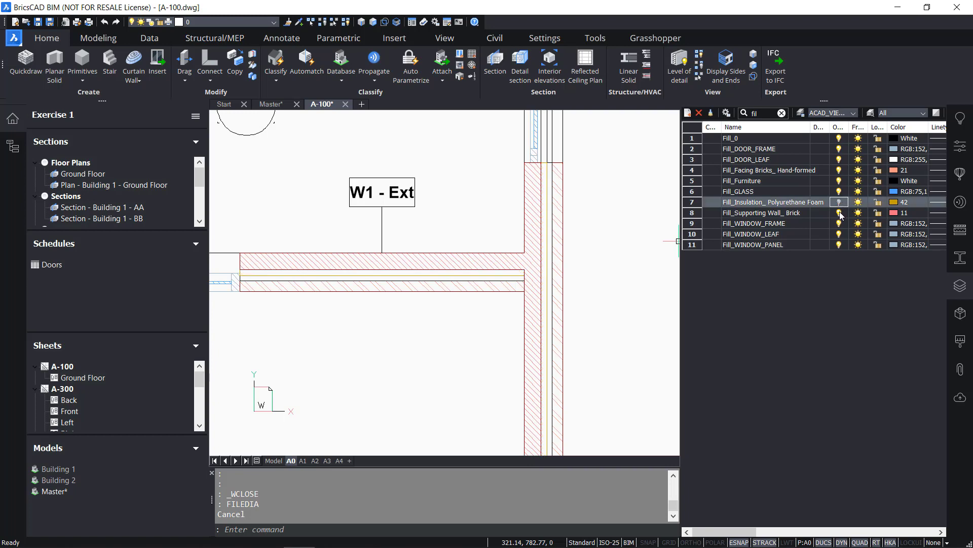
click(840, 213)
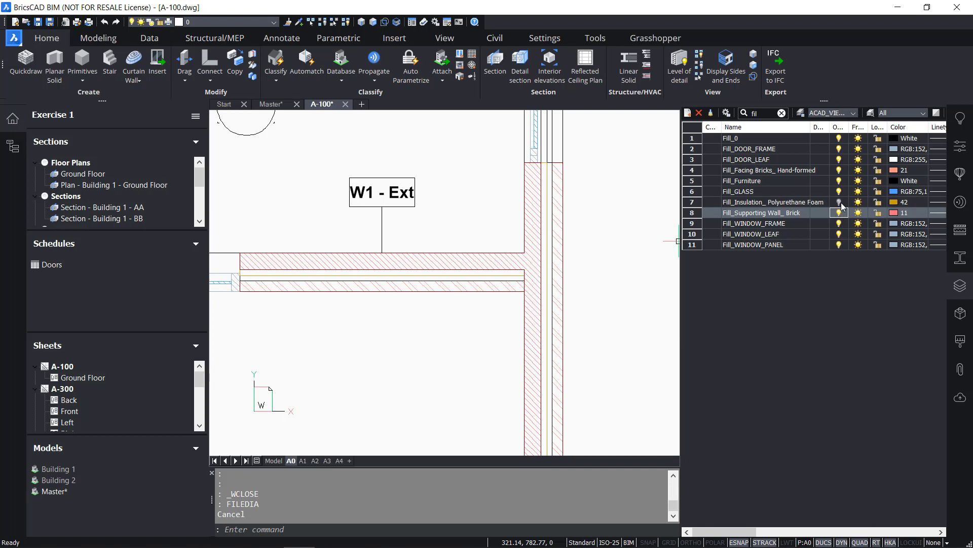
click(839, 202)
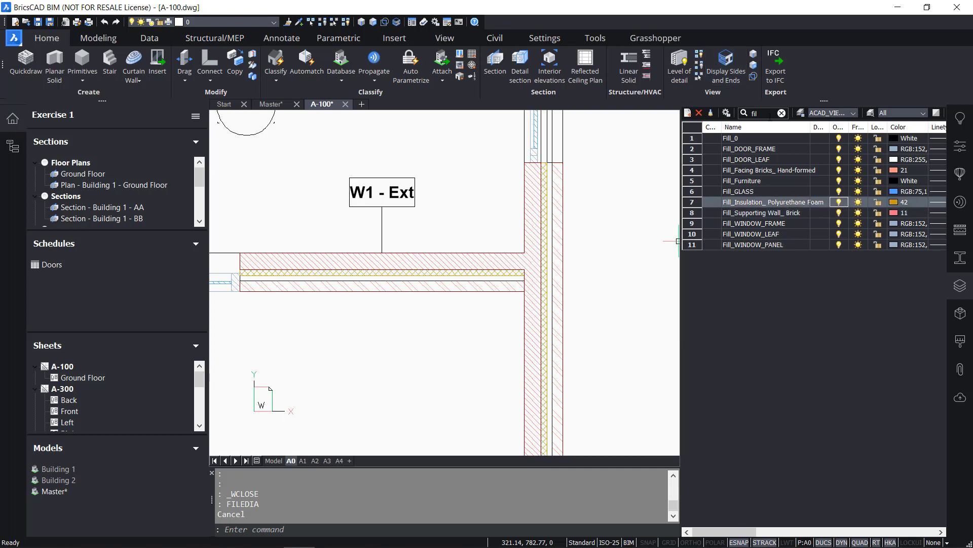
click(781, 113)
Examine the exterior wall corner near the W1 - Ext tag and review the Background, Boundary and Fill layers of A-100.
scroll(571, 223, down, 10)
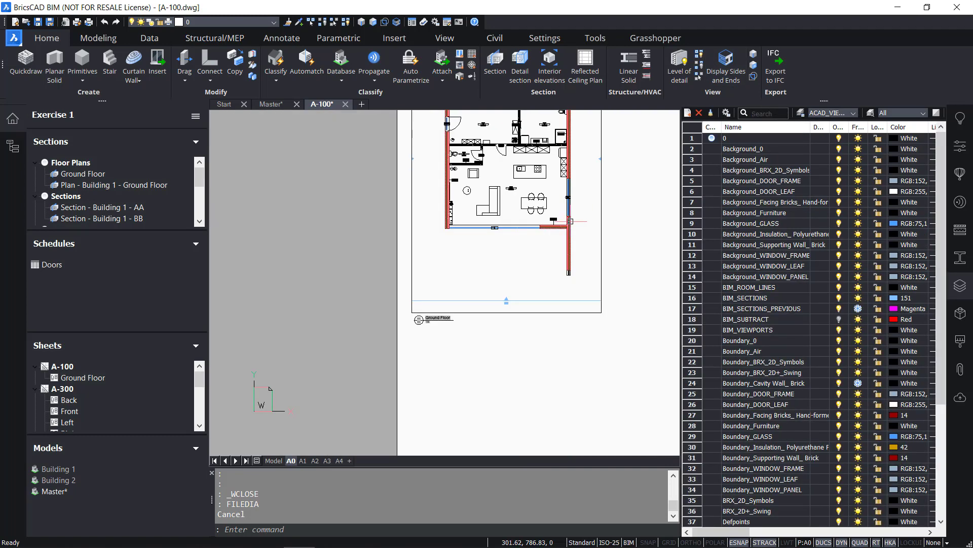
middle_drag(571, 224, 549, 333)
scroll(548, 335, up, 10)
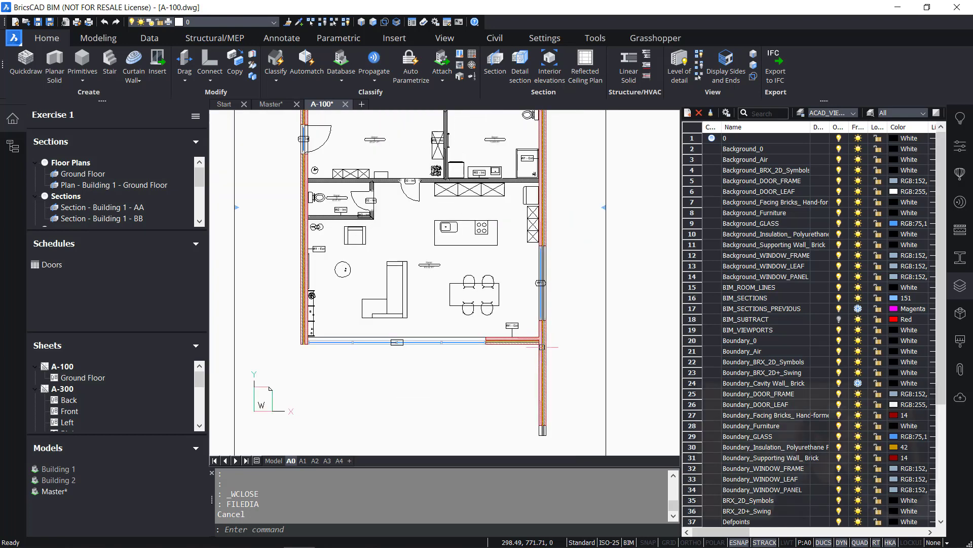
scroll(534, 337, up, 2)
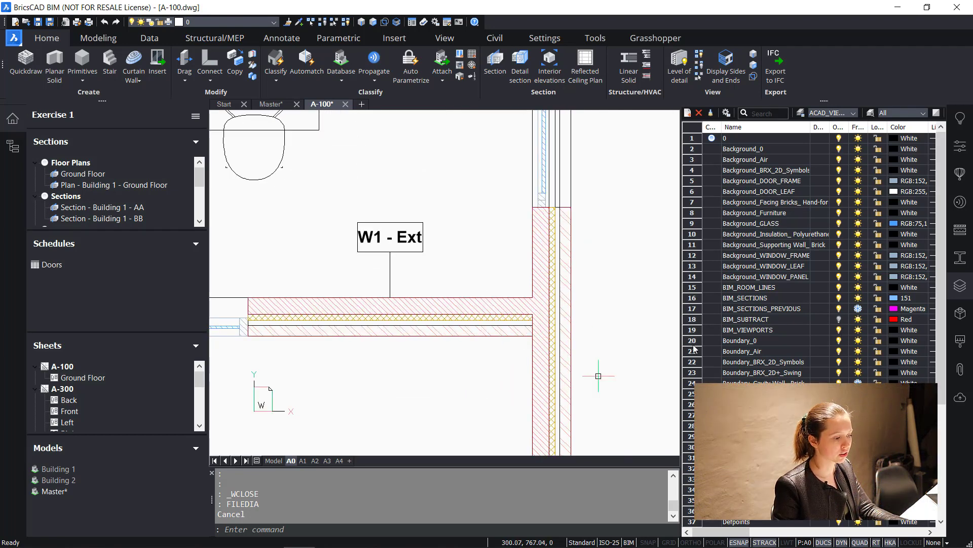
drag(637, 350, 602, 323)
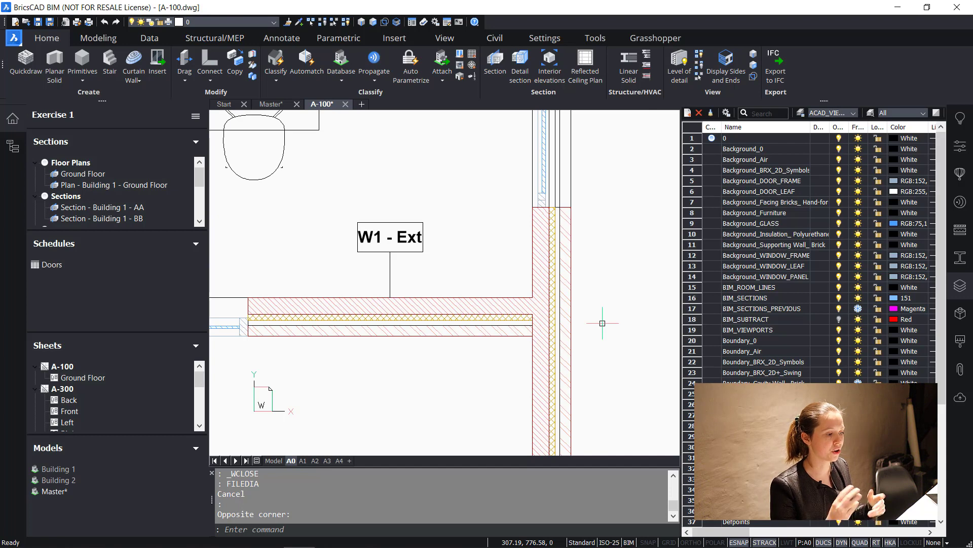
scroll(777, 375, down, 2)
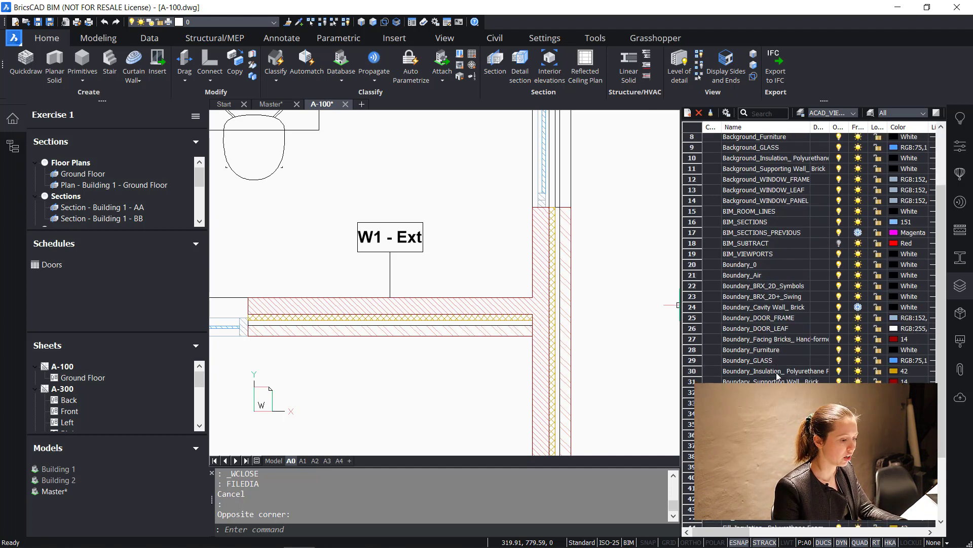
scroll(777, 375, down, 3)
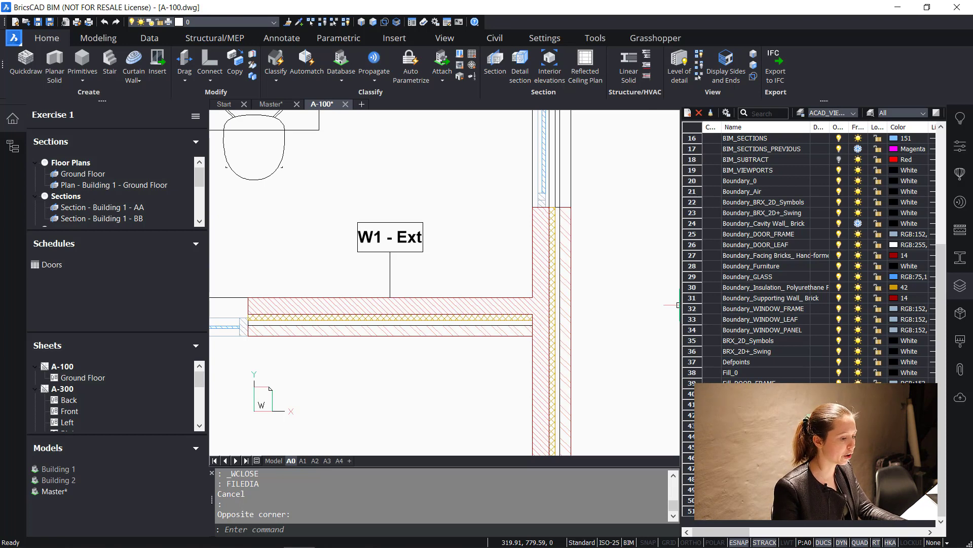
click(640, 387)
click(629, 378)
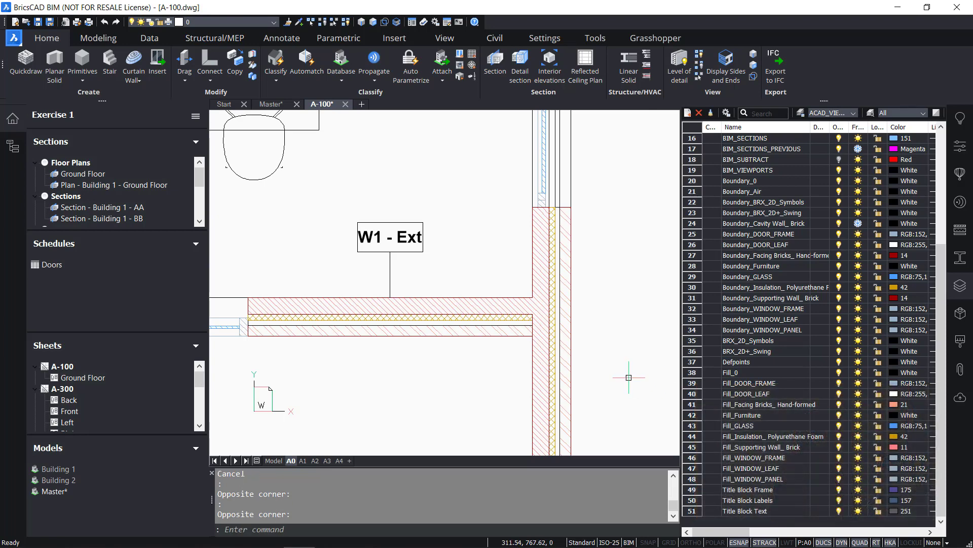
Open the support folder with SUPPORTFOLDER and open _SectionSettings.dwg from its Bim\Sections subfolder.
text(SUPPORTFOLDER)
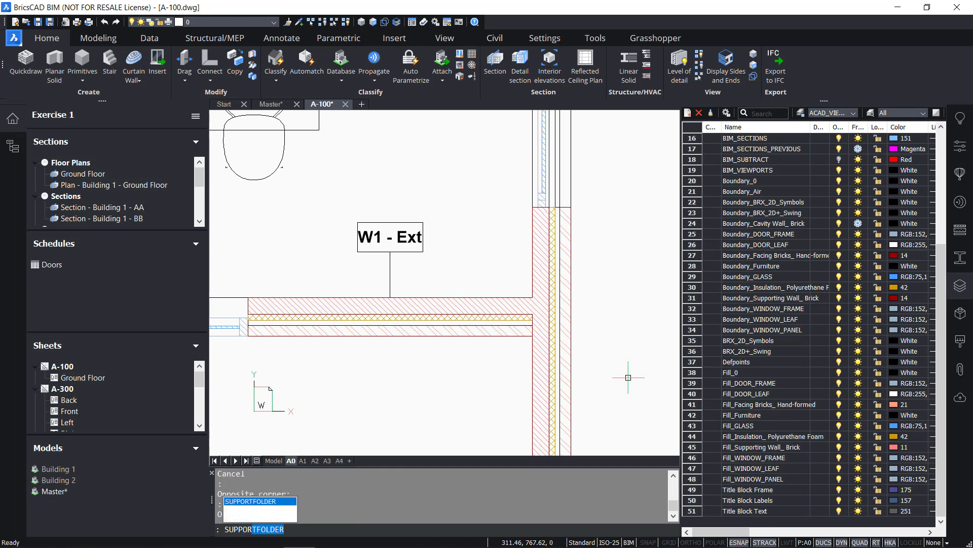
key(Return)
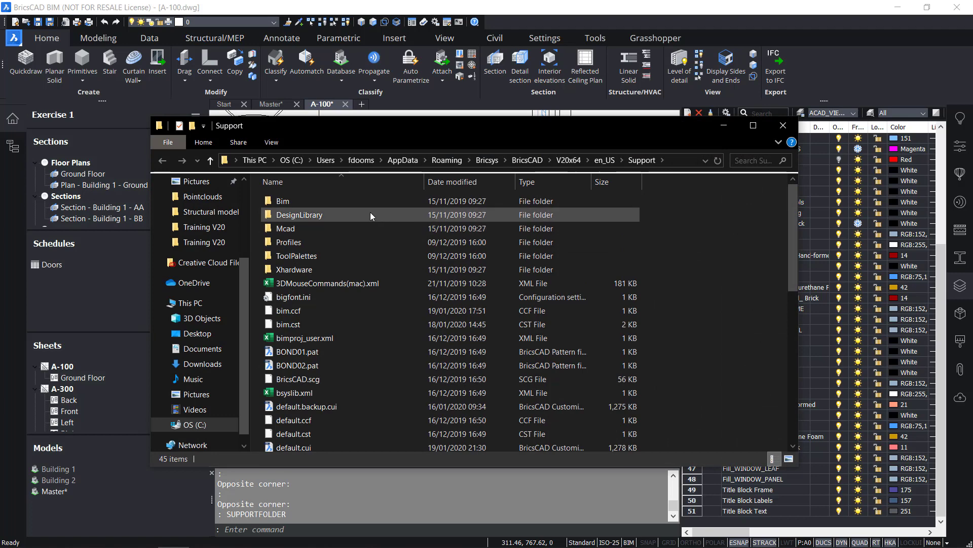
double_click(351, 201)
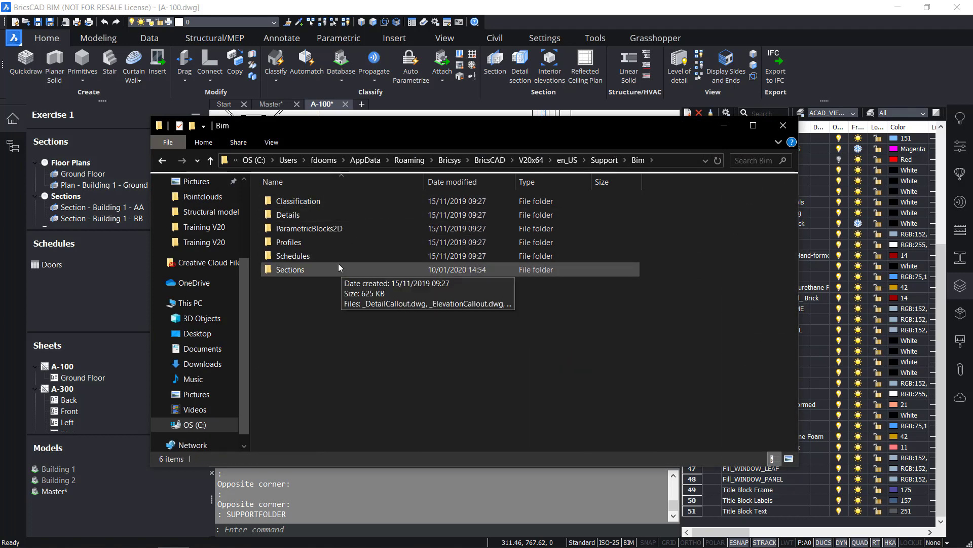
double_click(338, 264)
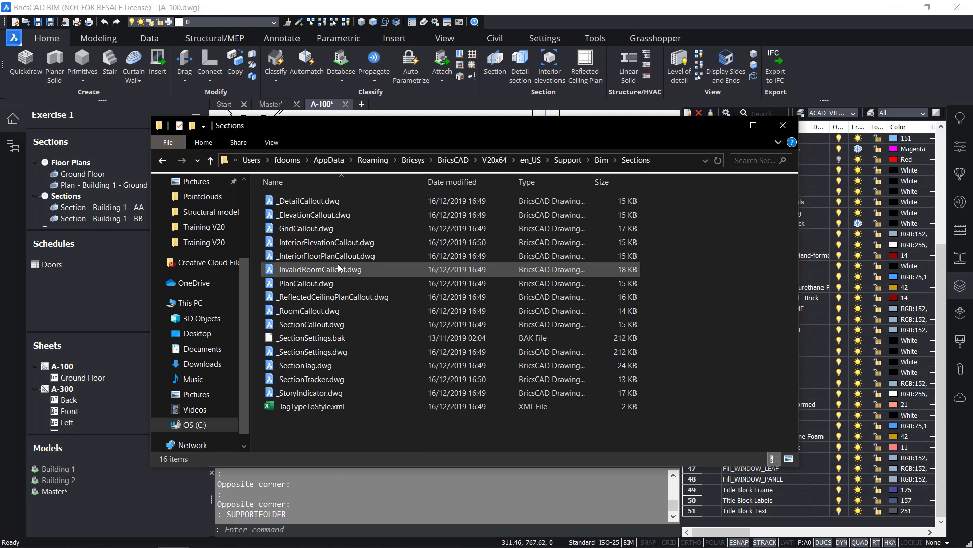
double_click(328, 355)
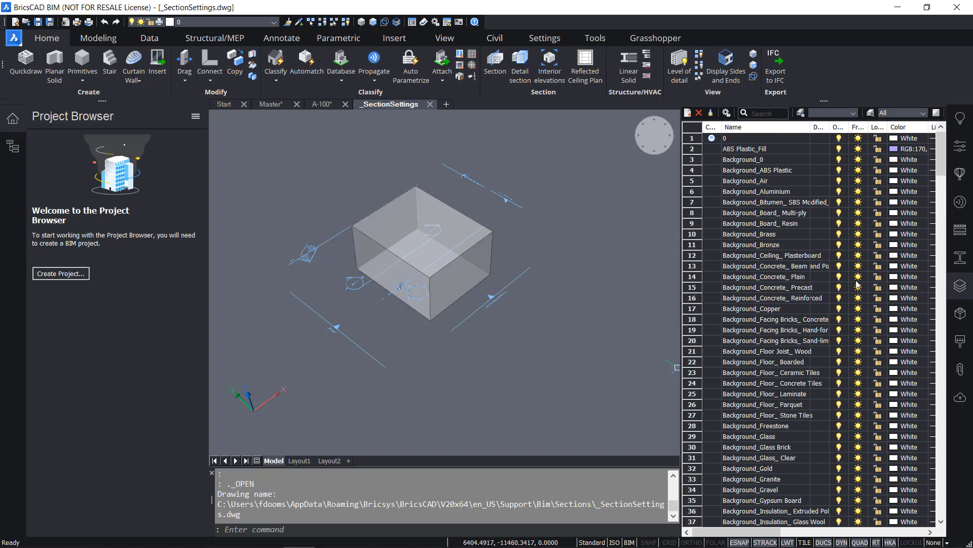
Look through the Background, Boundary, Elevation and Fill material layers defined in the _SectionSettings drawing.
click(958, 287)
click(958, 287)
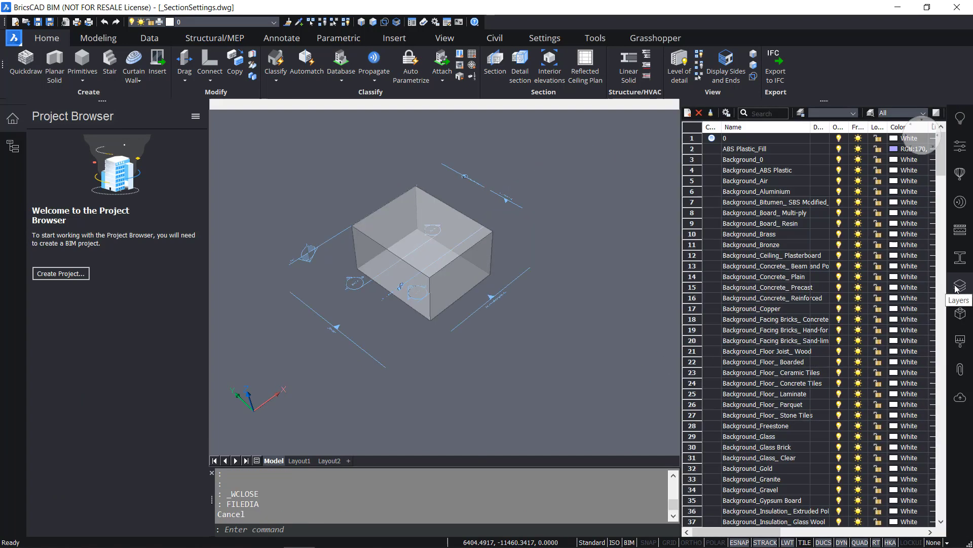
scroll(775, 217, down, 20)
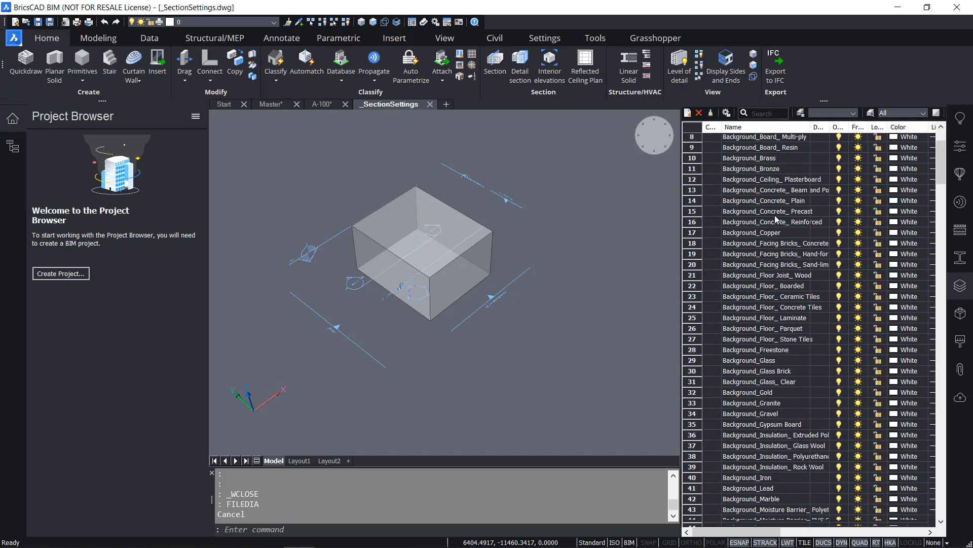
scroll(776, 219, down, 20)
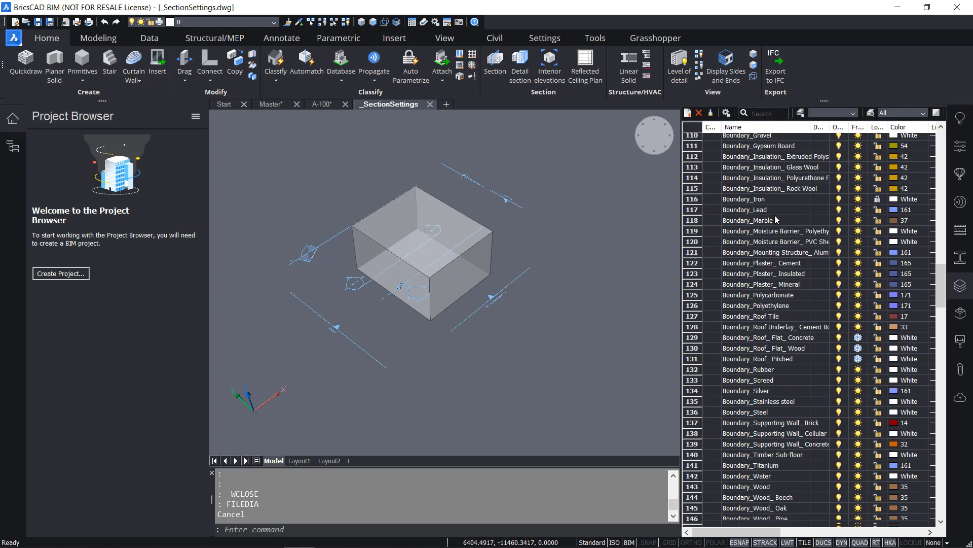
scroll(776, 219, down, 19)
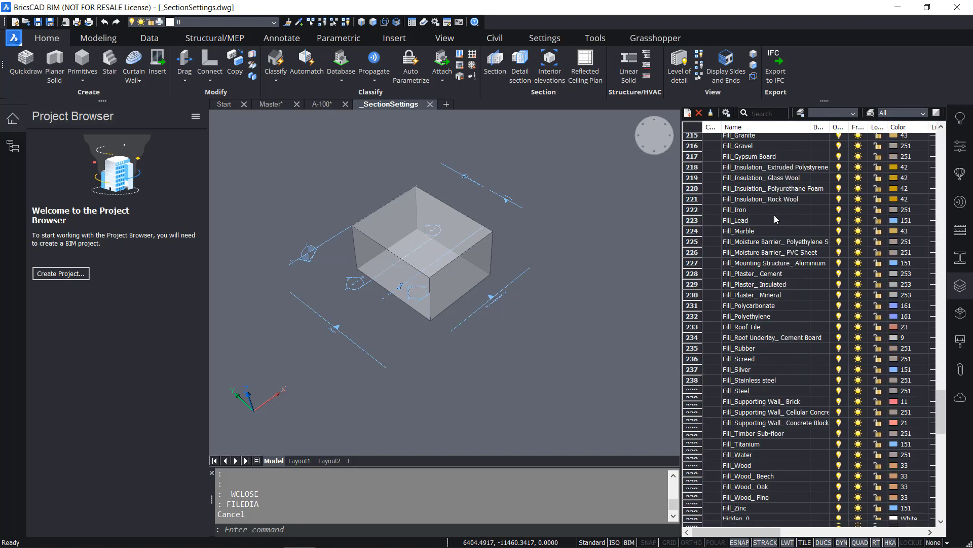
scroll(774, 215, up, 9)
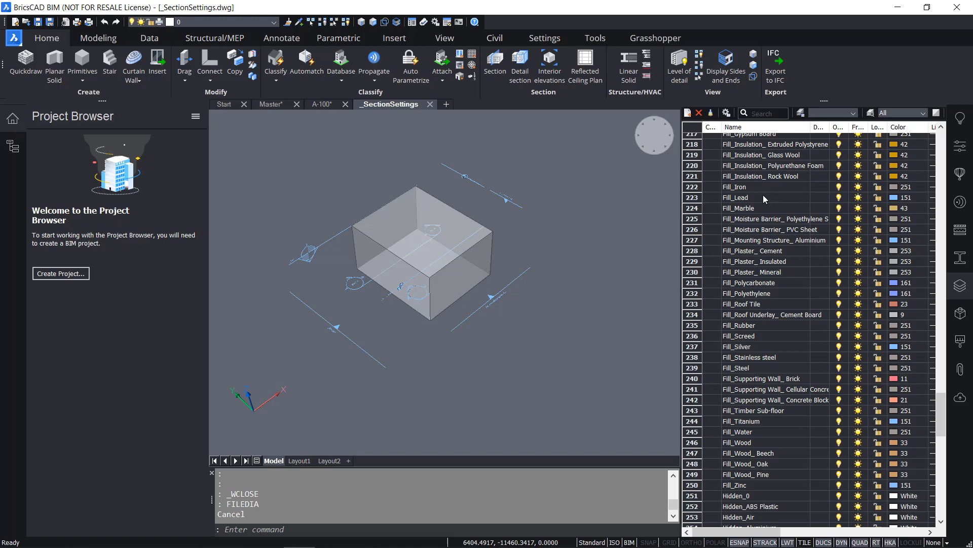
scroll(765, 203, up, 3)
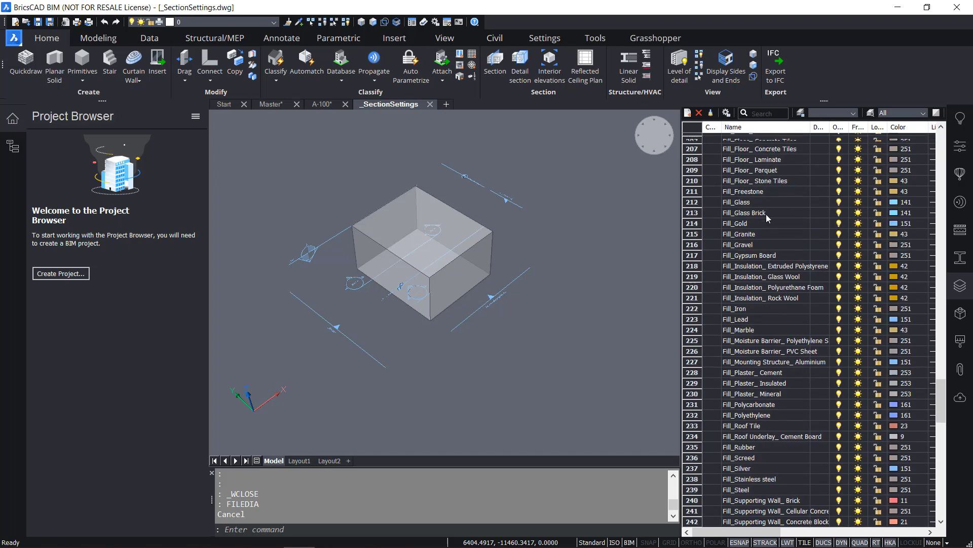
scroll(765, 214, up, 8)
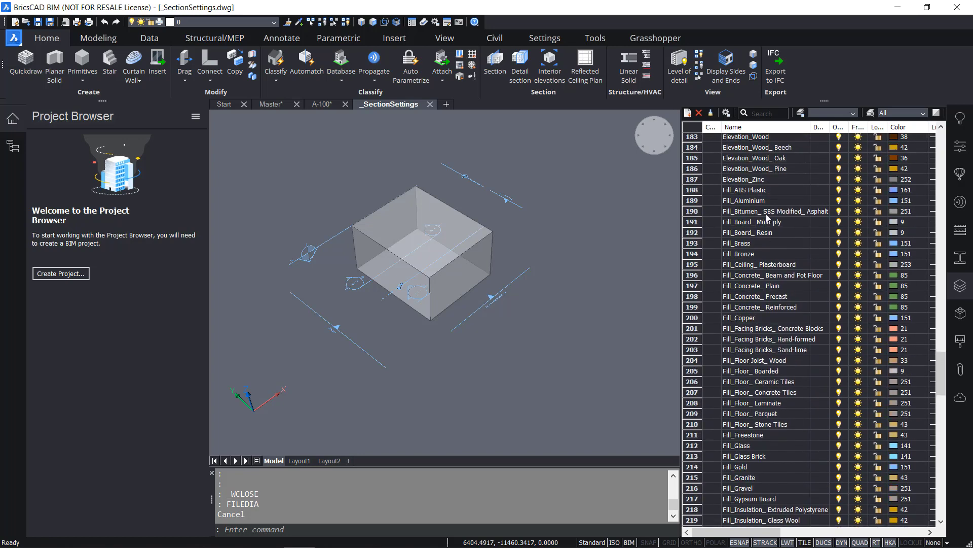
View the colour choices for the Fill_Aluminium layer and cancel the colour selection.
click(906, 204)
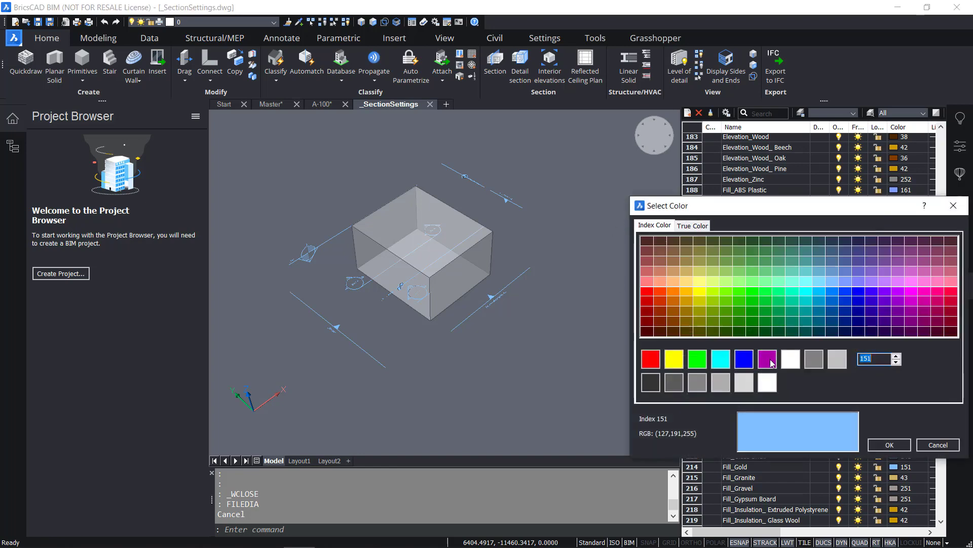
click(939, 445)
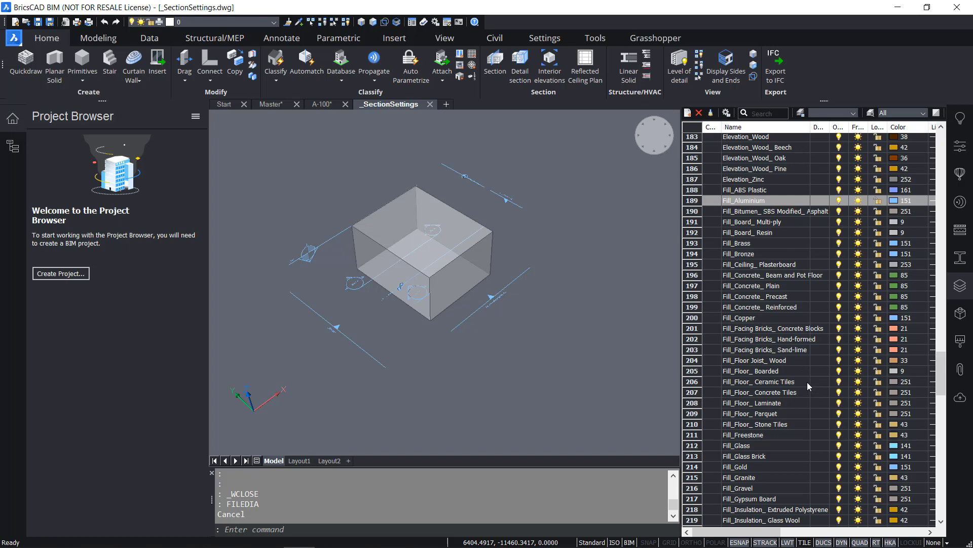
mouse_move(764, 531)
mouse_down()
mouse_move(880, 540)
mouse_move(760, 532)
mouse_up()
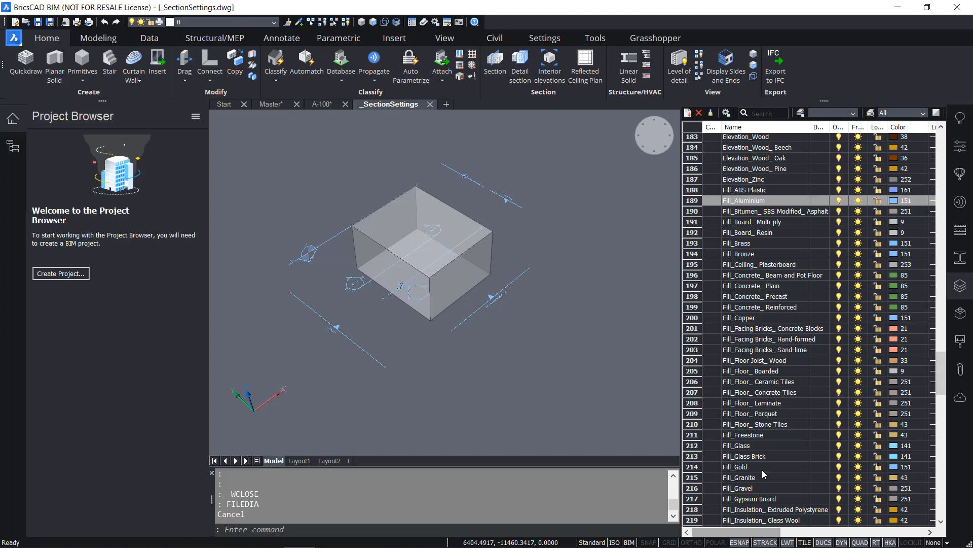
Review the Boundary layers and open the name of the Boundary_Insulation_ Extruded Polystyrene layer for editing, leaving it without a new name.
scroll(801, 387, up, 20)
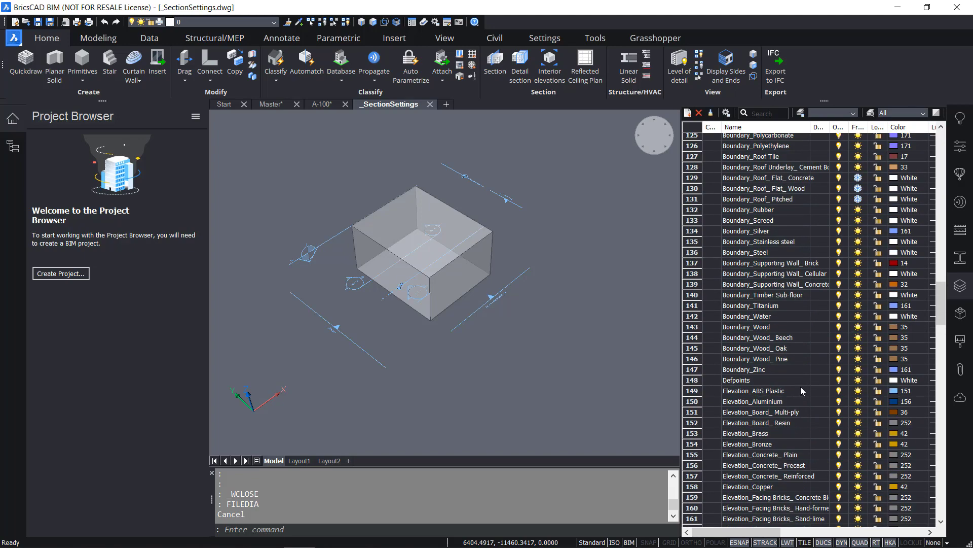
scroll(803, 390, up, 9)
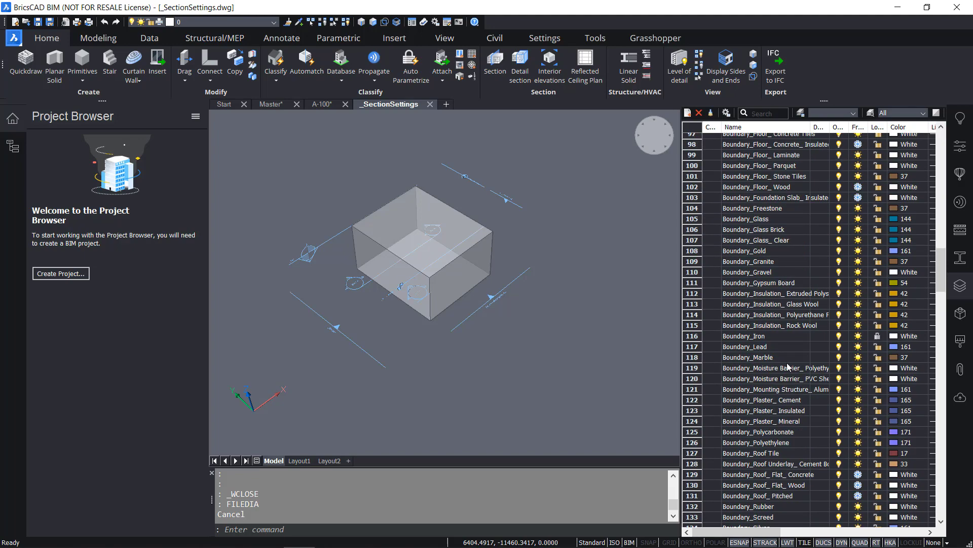
double_click(766, 294)
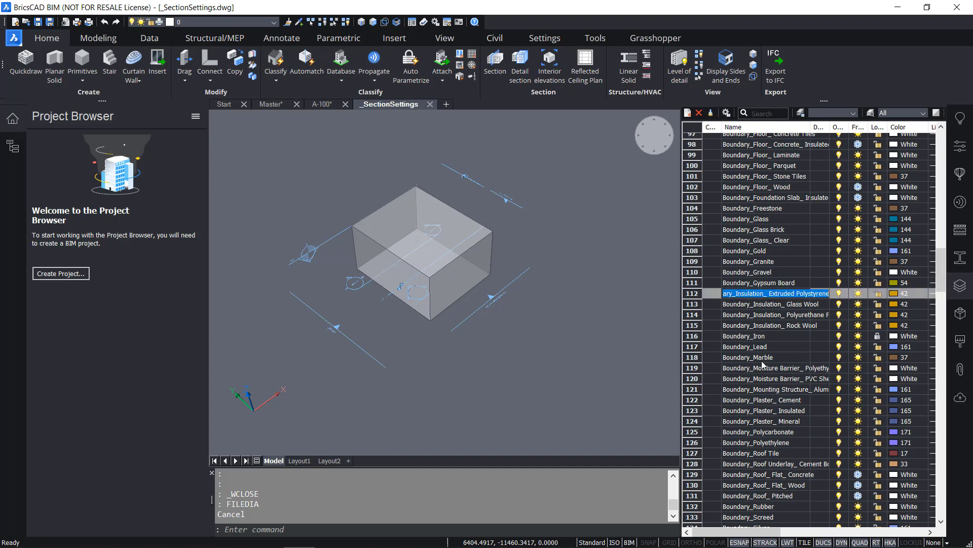
click(660, 343)
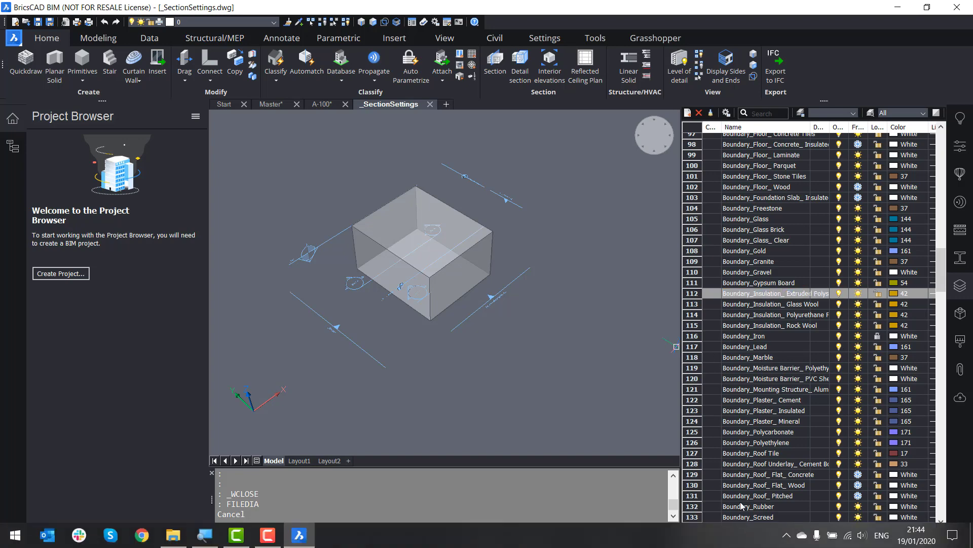
mouse_move(741, 532)
mouse_down()
mouse_move(843, 533)
mouse_move(735, 532)
mouse_up()
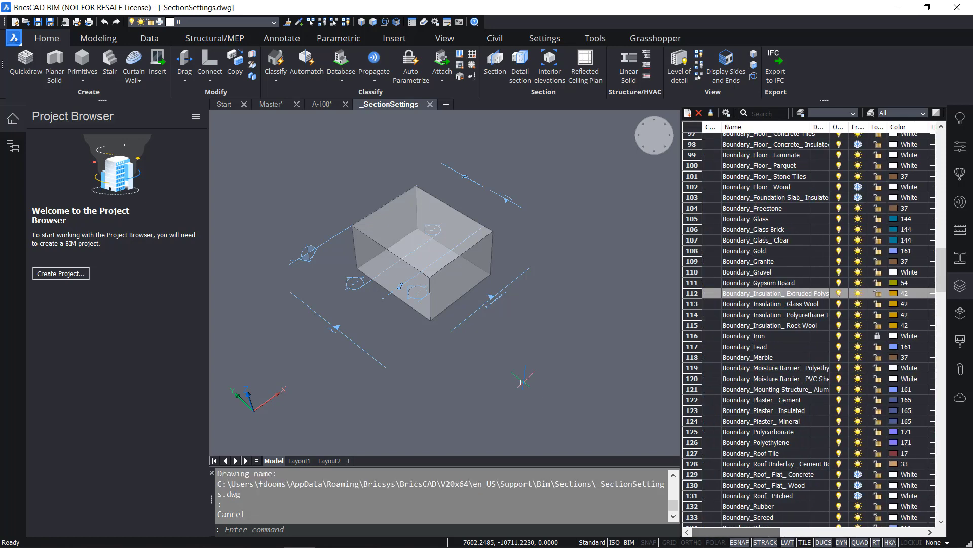
Open the section plane settings of the _SectionSettings drawing with the SECTIONPLANESETTINGS command.
click(523, 382)
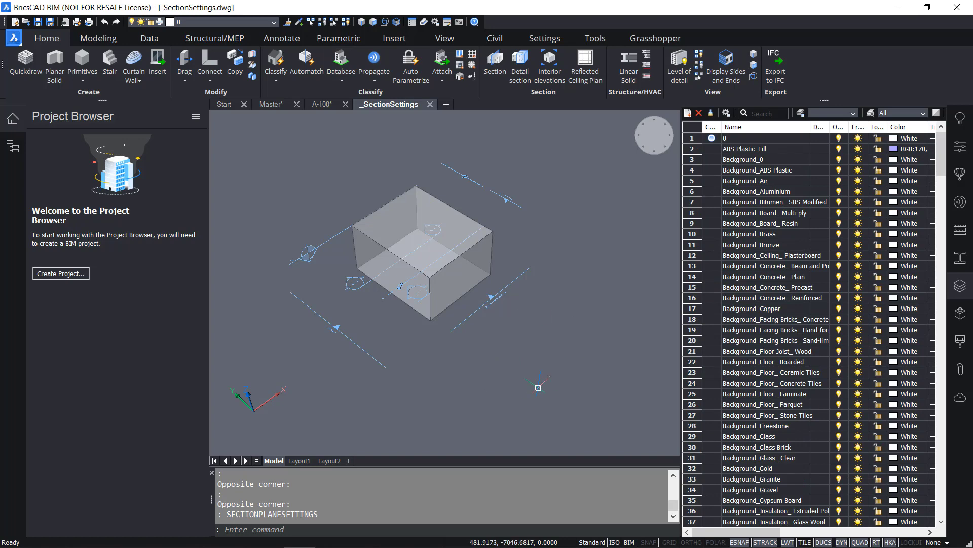
text(sectionpla)
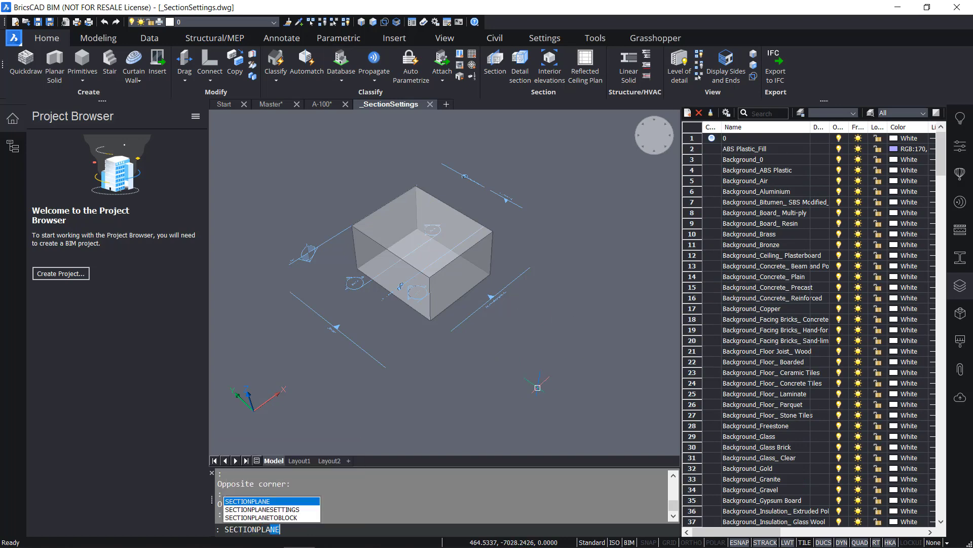
key(Down)
key(Return)
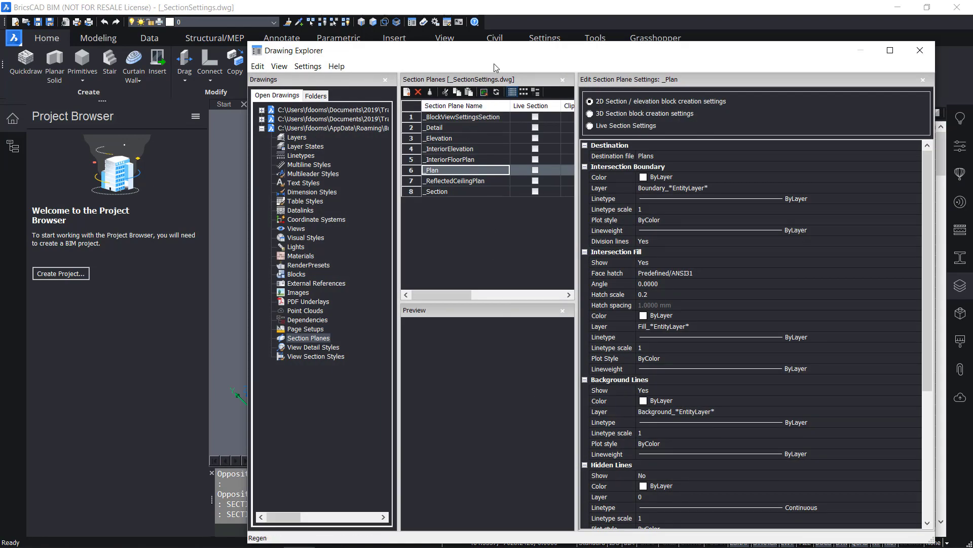
Go through the section planes of the _SectionSettings drawing, from _InteriorElevation to _BlockViewSettingsSection, to see where each sits in the model.
drag(565, 58, 848, 65)
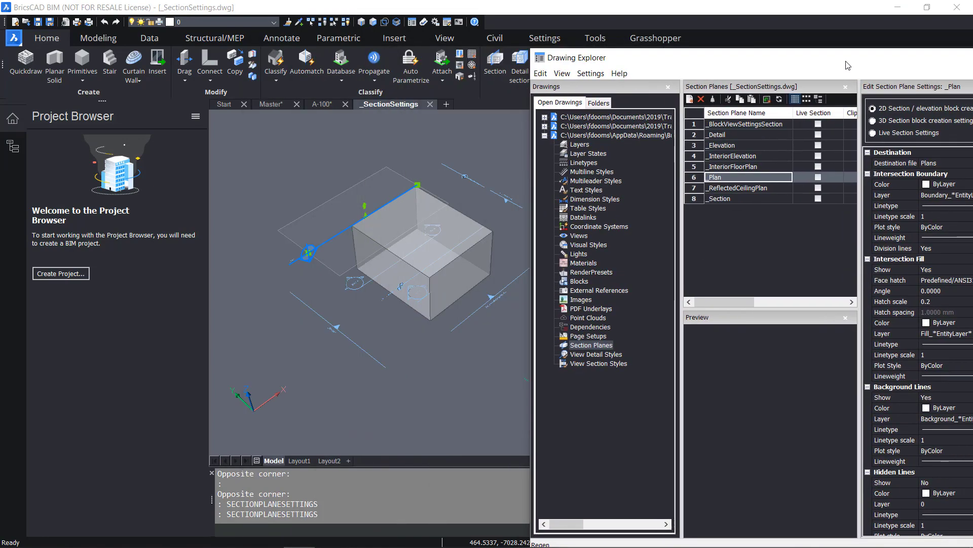
click(746, 156)
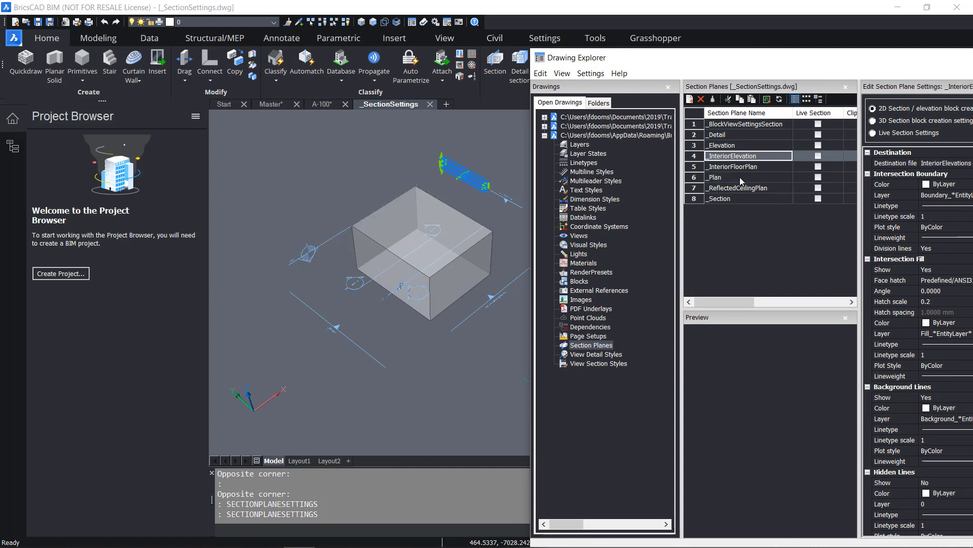
click(740, 178)
click(744, 199)
click(745, 188)
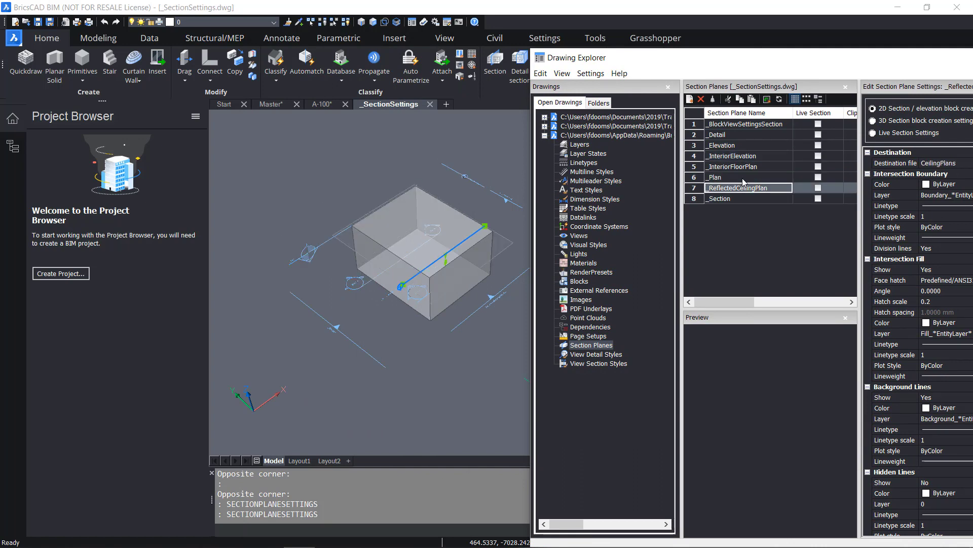
click(744, 178)
click(743, 167)
click(744, 156)
click(744, 145)
click(744, 136)
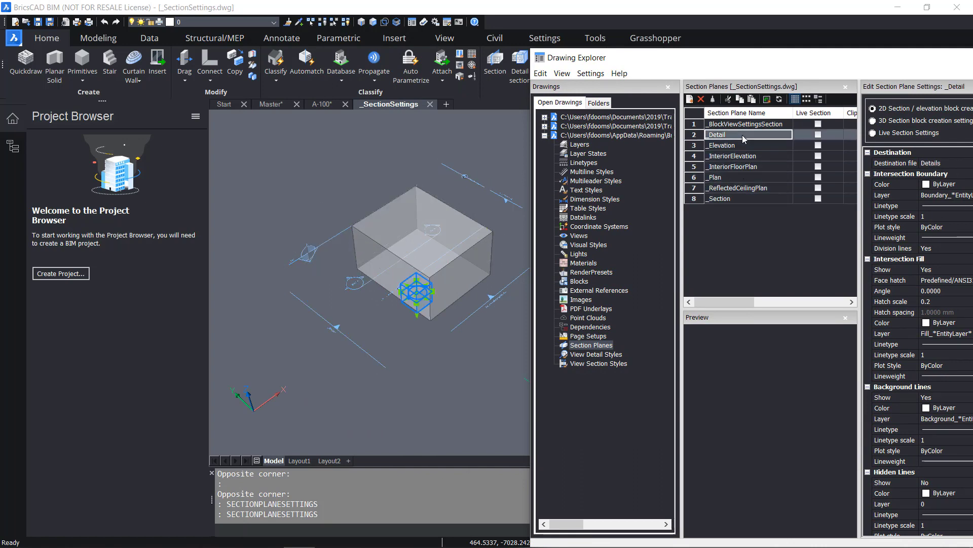
click(743, 124)
Examine the 2D section settings of _BlockViewSettingsSection, especially the intersection boundary layer and the intersection fill's layer, color and linetype.
mouse_move(730, 61)
mouse_down()
mouse_move(554, 62)
mouse_move(452, 49)
mouse_up()
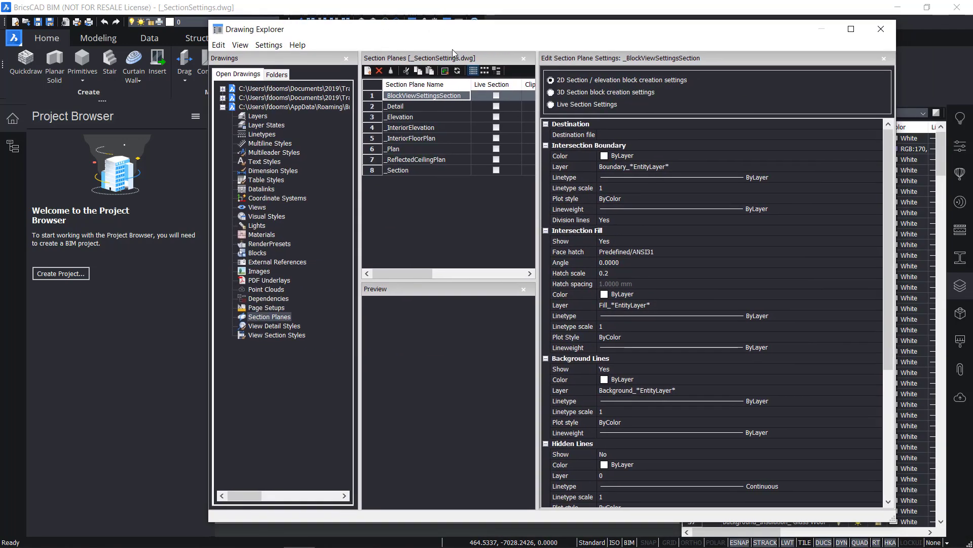
scroll(615, 132, down, 5)
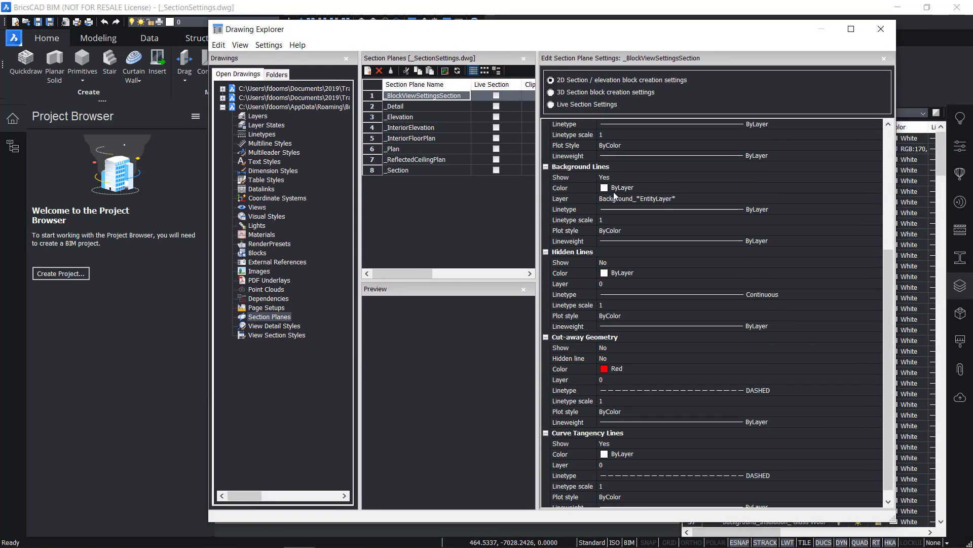
scroll(613, 217, up, 5)
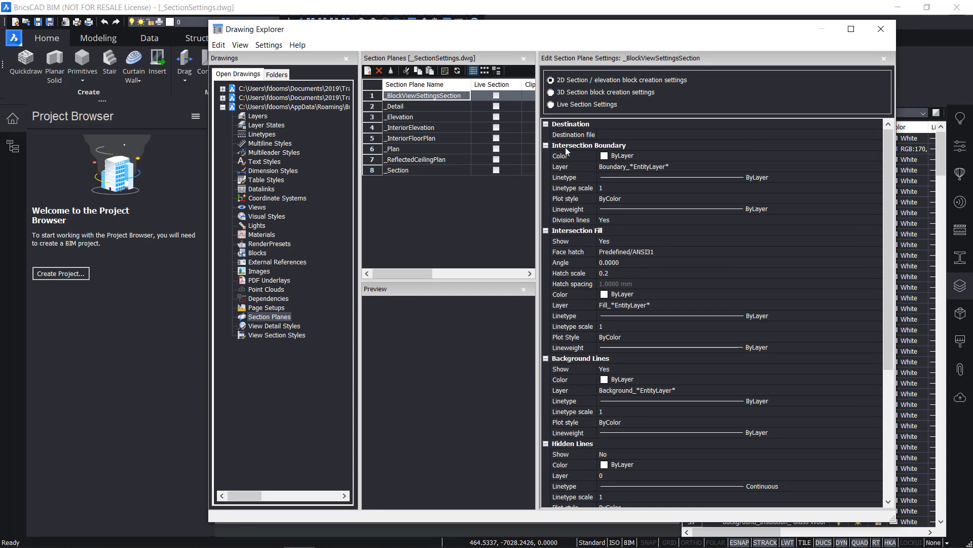
click(566, 148)
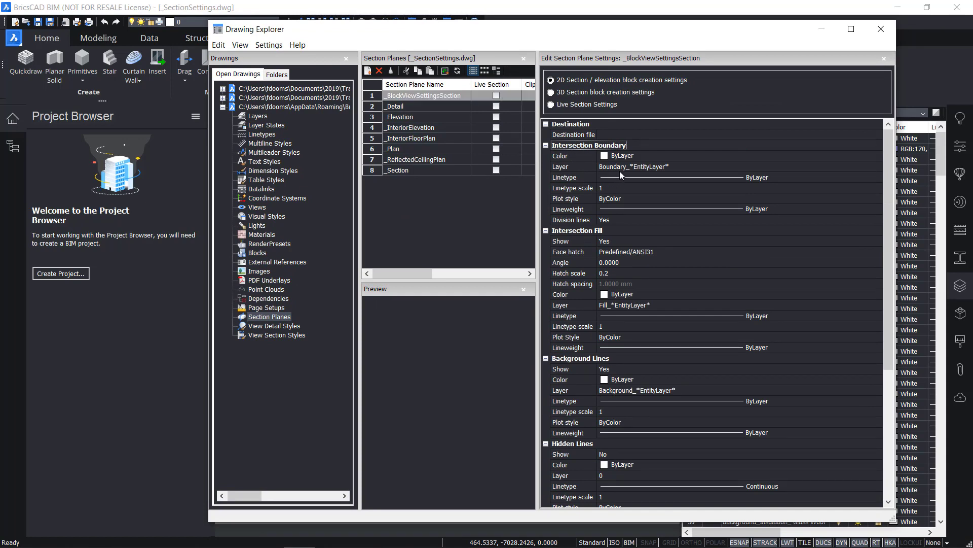
click(651, 169)
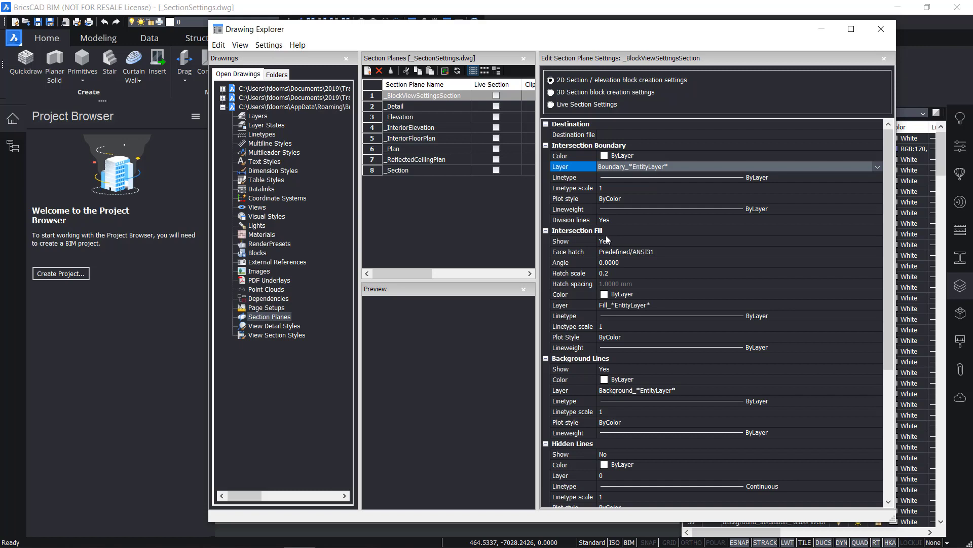
click(629, 306)
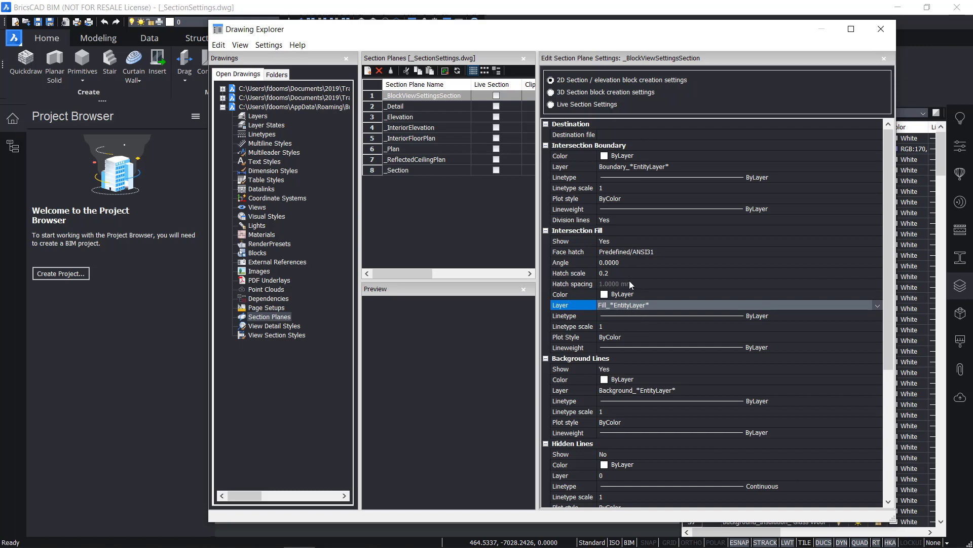
scroll(629, 282, down, 1)
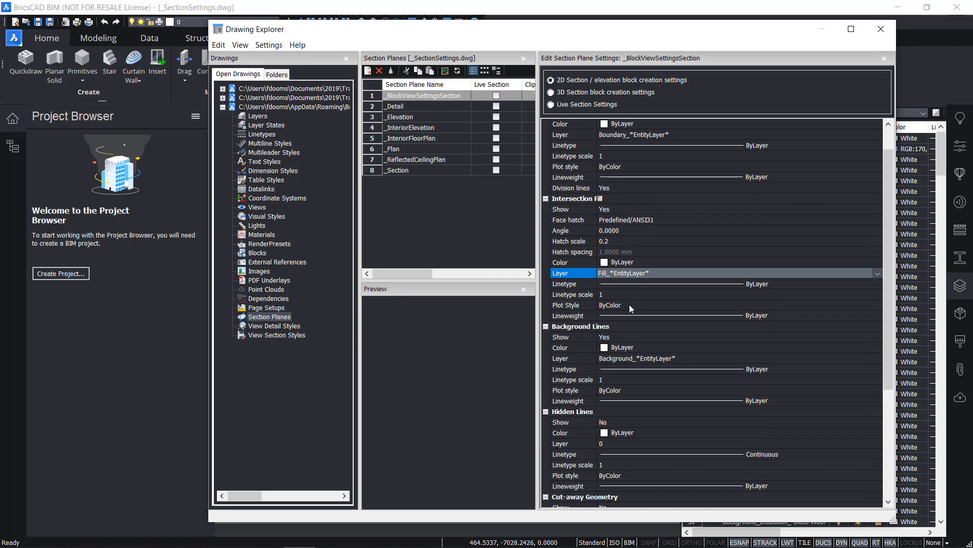
click(625, 263)
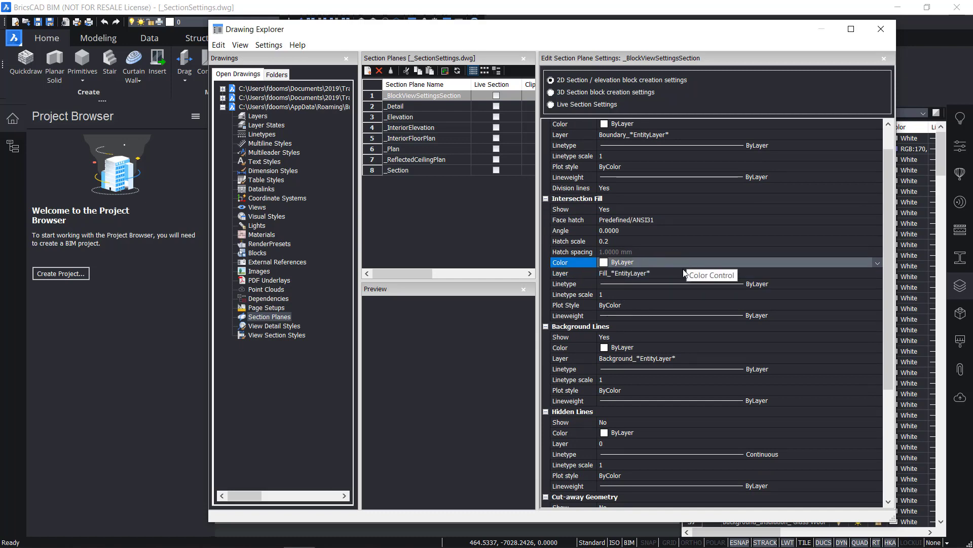
click(679, 285)
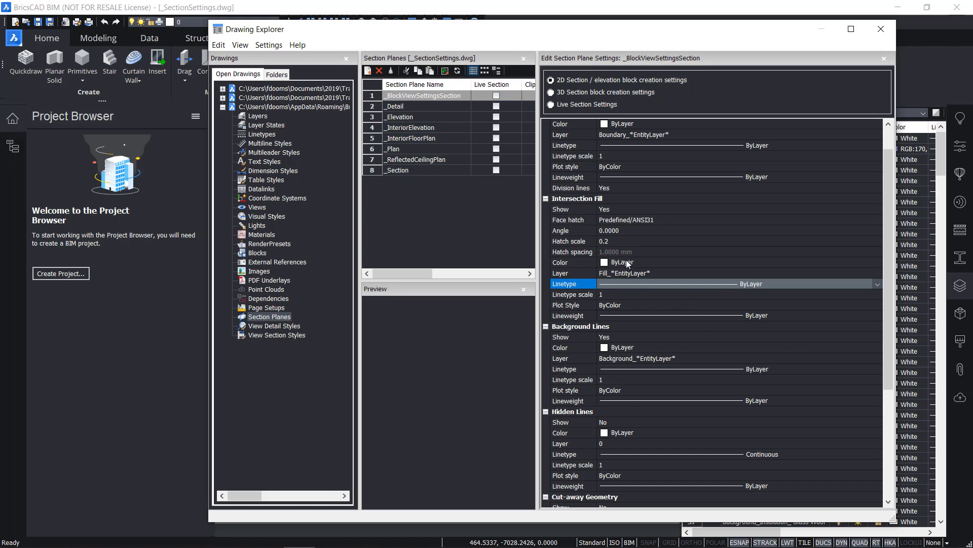
Review the settings of the _Elevation, _InteriorElevation and _Plan section planes, and close the Drawing Explorer with nothing left selected.
click(416, 113)
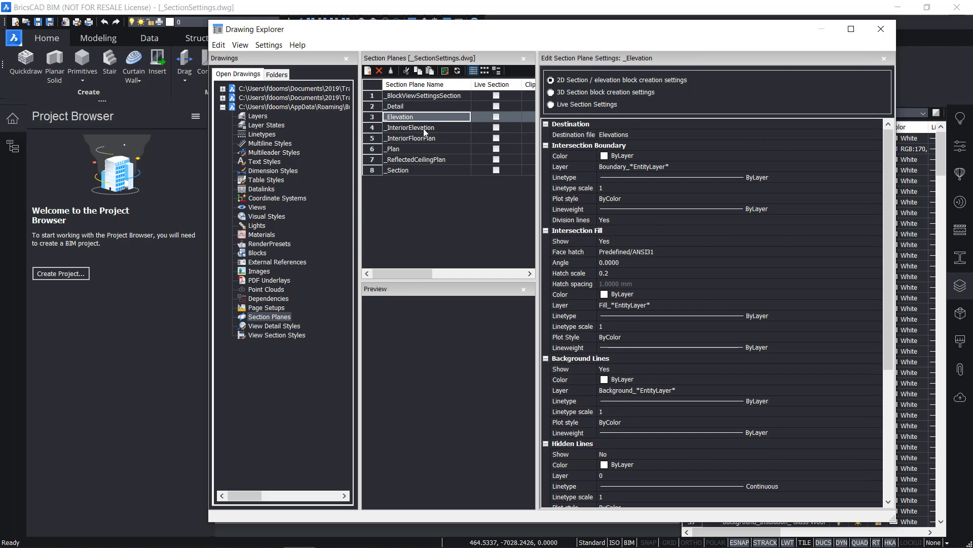
click(425, 129)
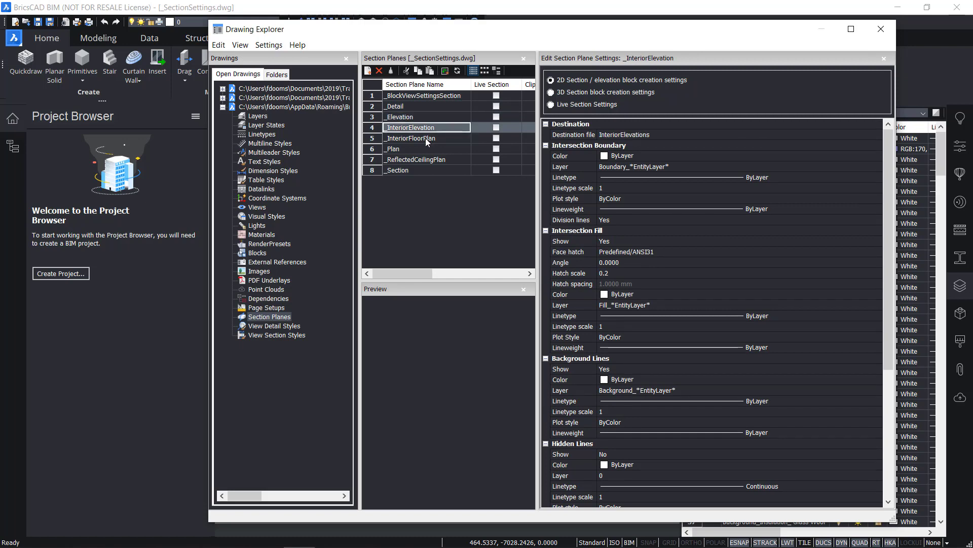
click(426, 148)
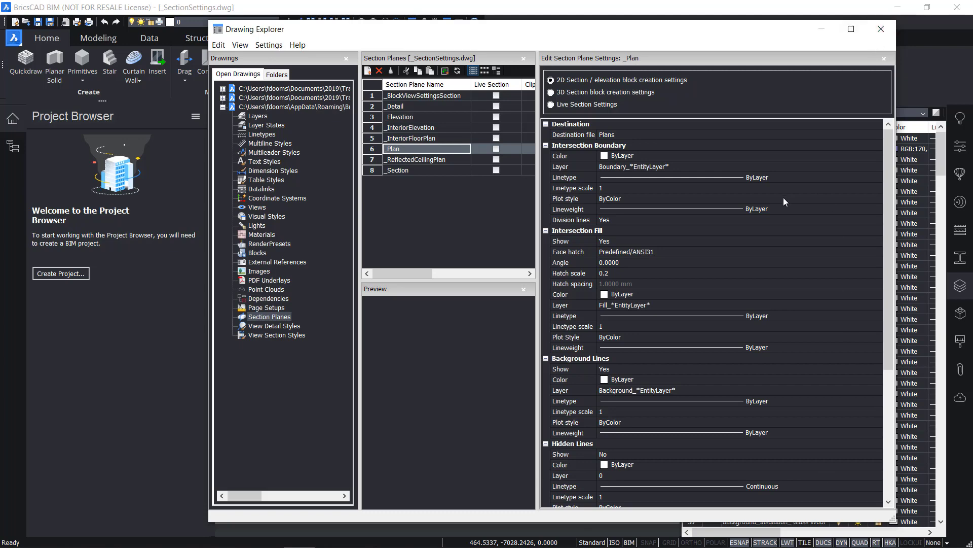
scroll(651, 244, down, 6)
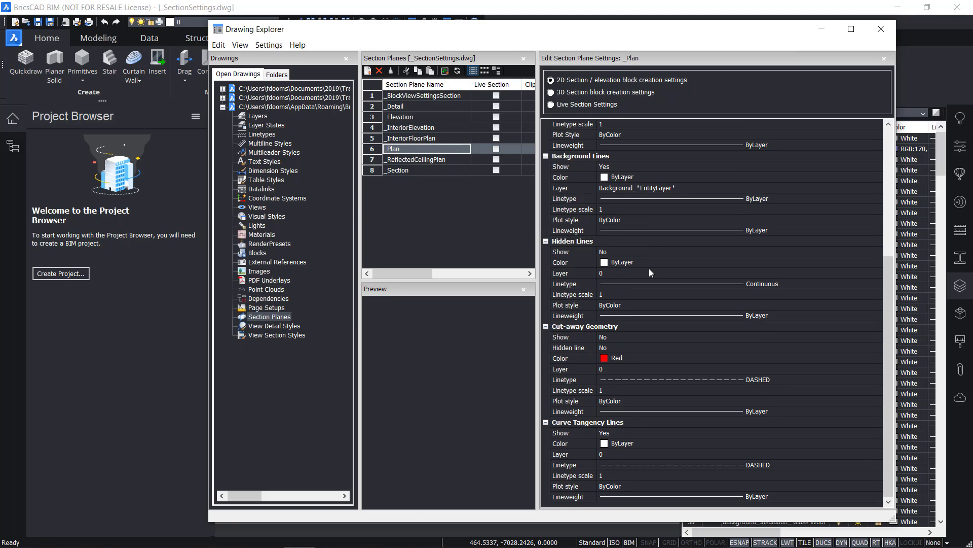
scroll(649, 269, up, 6)
click(881, 29)
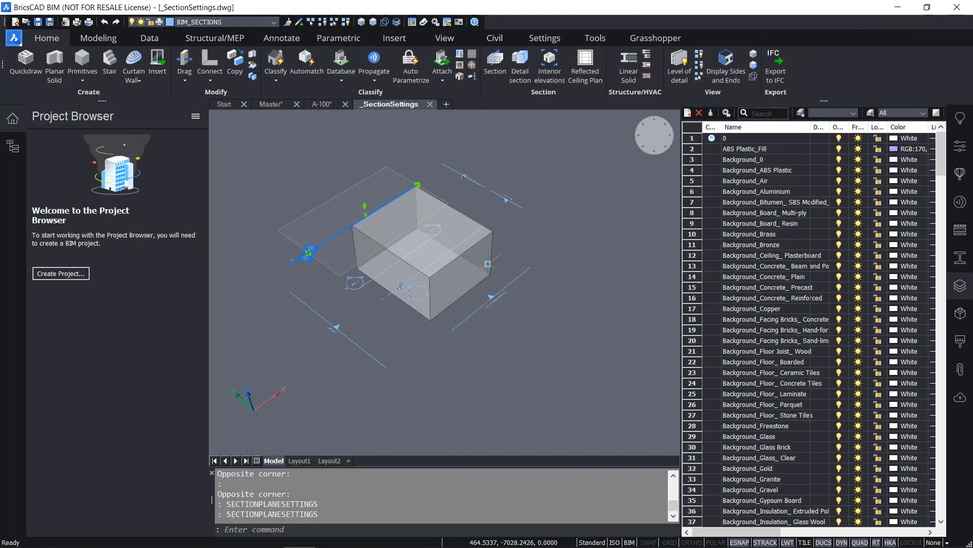
key(Escape)
key(Escape)
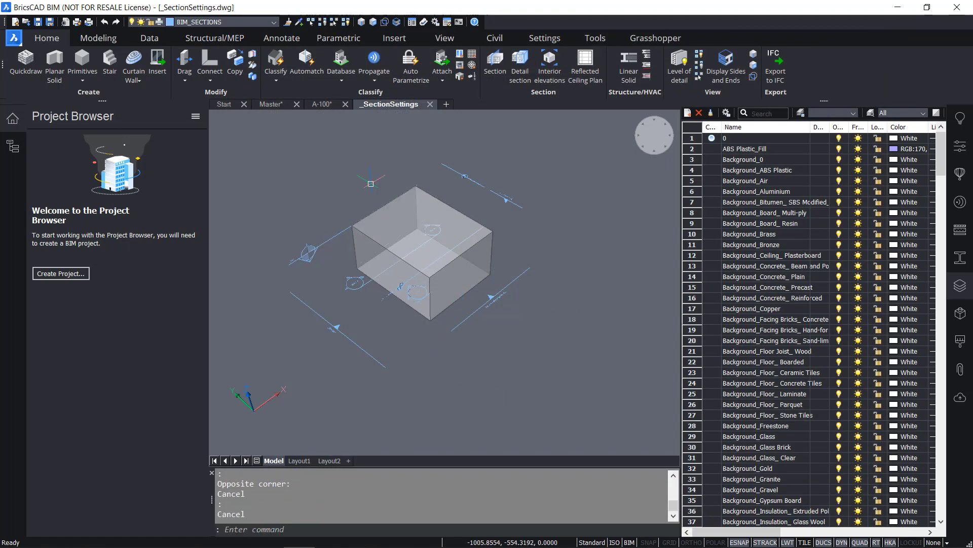
Switch to the Master drawing and open the referenced Building 2 model as its own drawing.
click(281, 105)
mouse_move(537, 282)
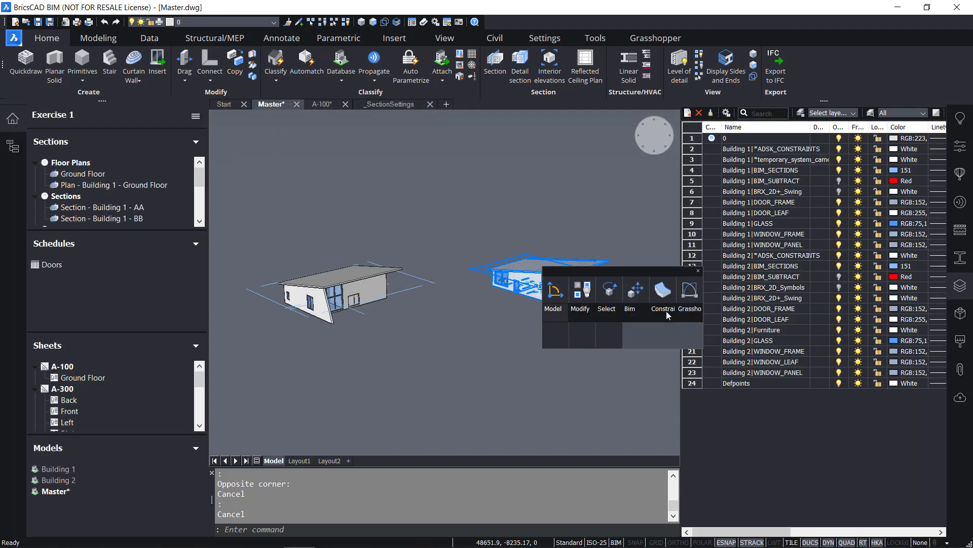
mouse_move(588, 313)
click(634, 360)
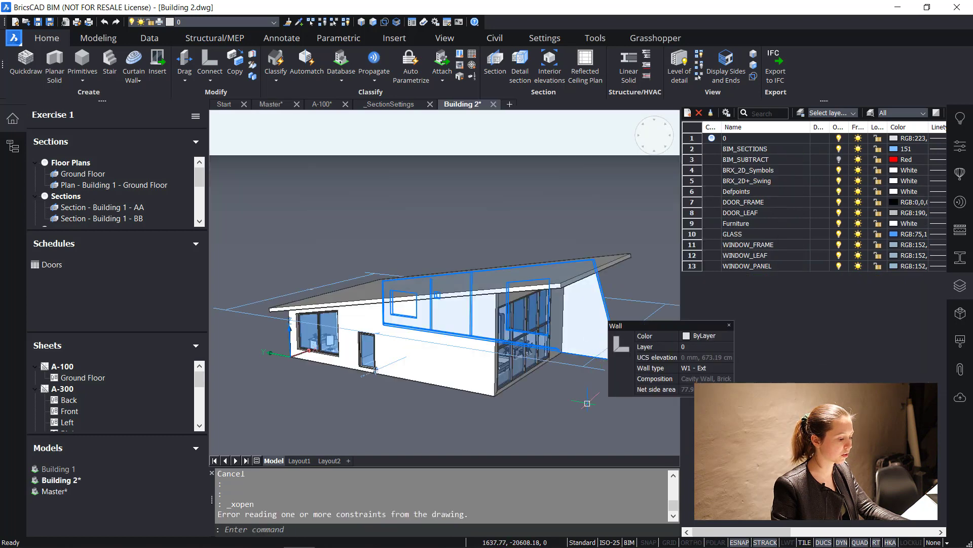
Open the section plane settings of the Building 2 drawing with the SECTIONPLANESETTINGS command.
text(sectionpl)
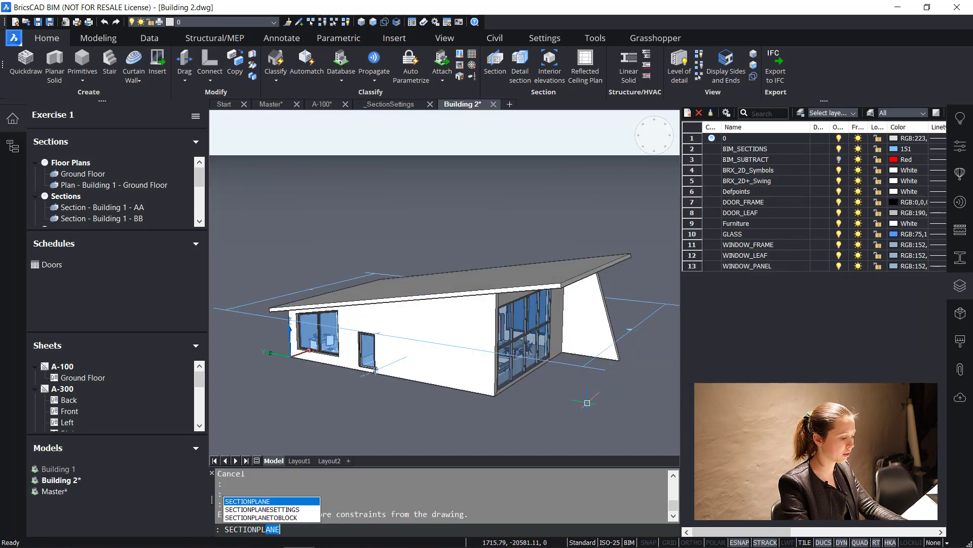
key(Down)
key(Return)
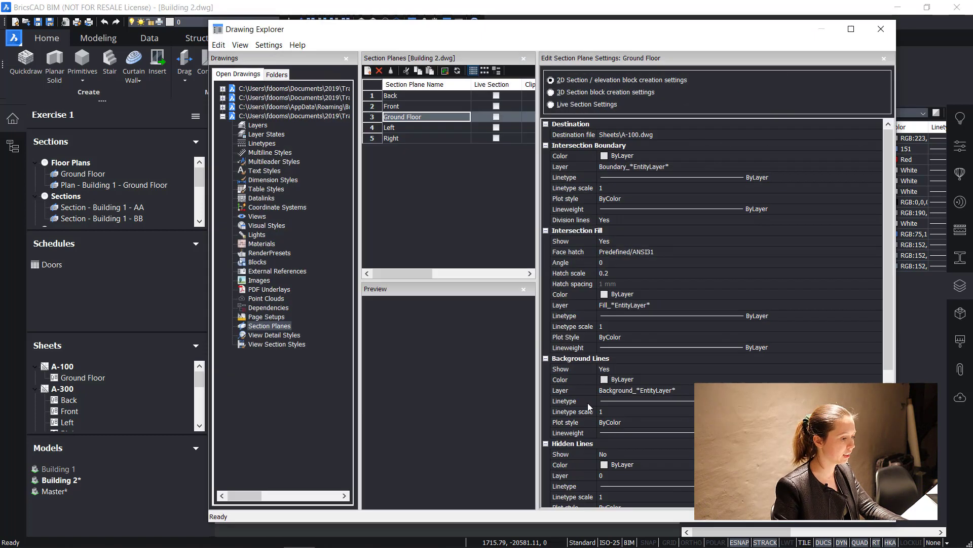
Look through the 2D section settings of Building 2's Left, Back, Front and Right section planes, and close the Drawing Explorer.
click(407, 127)
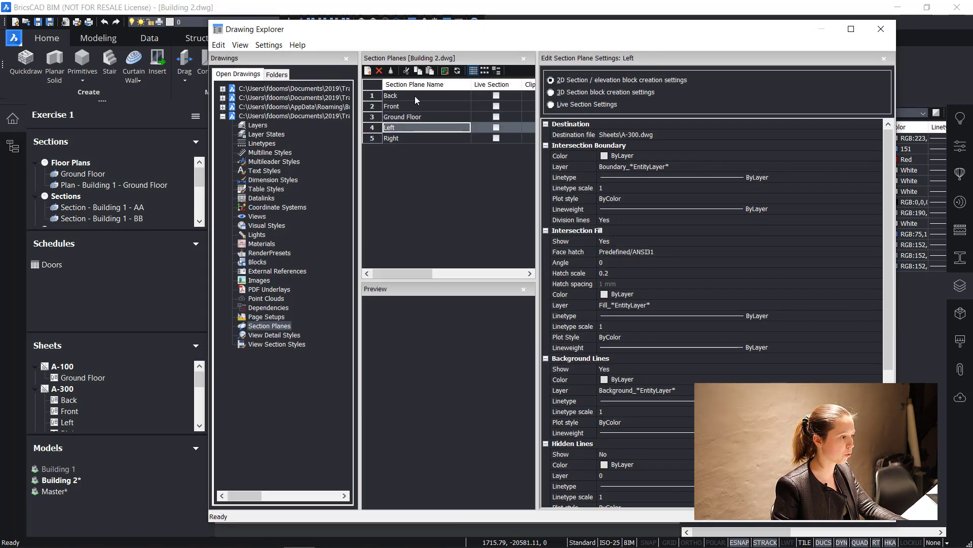
click(415, 96)
click(416, 106)
click(418, 128)
click(417, 139)
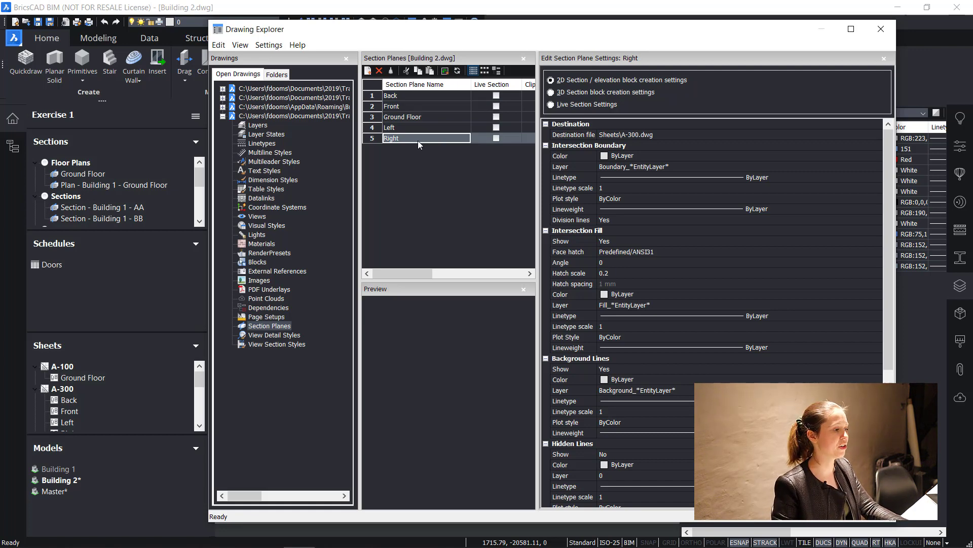
mouse_move(469, 33)
mouse_down()
mouse_move(450, 287)
mouse_move(427, 122)
mouse_move(428, 47)
mouse_up()
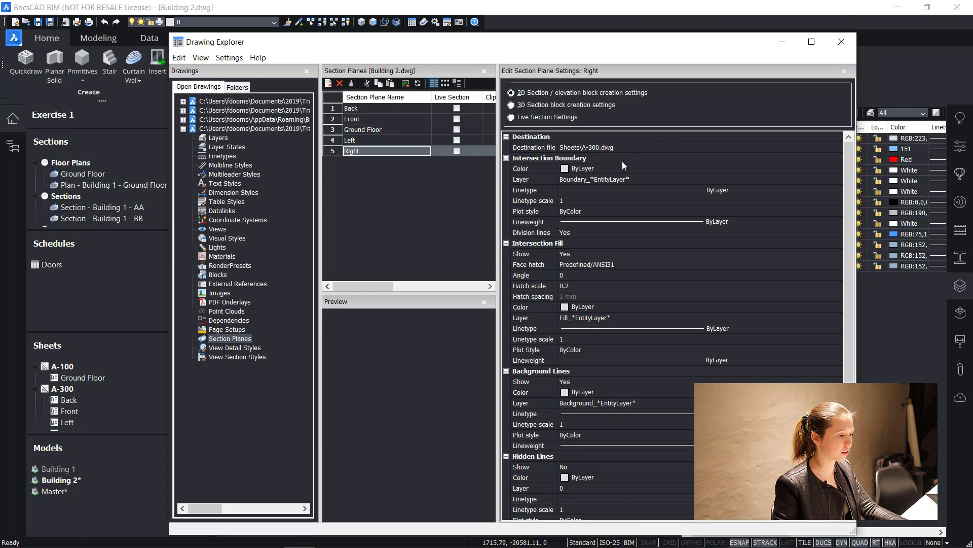
scroll(588, 409, down, 1)
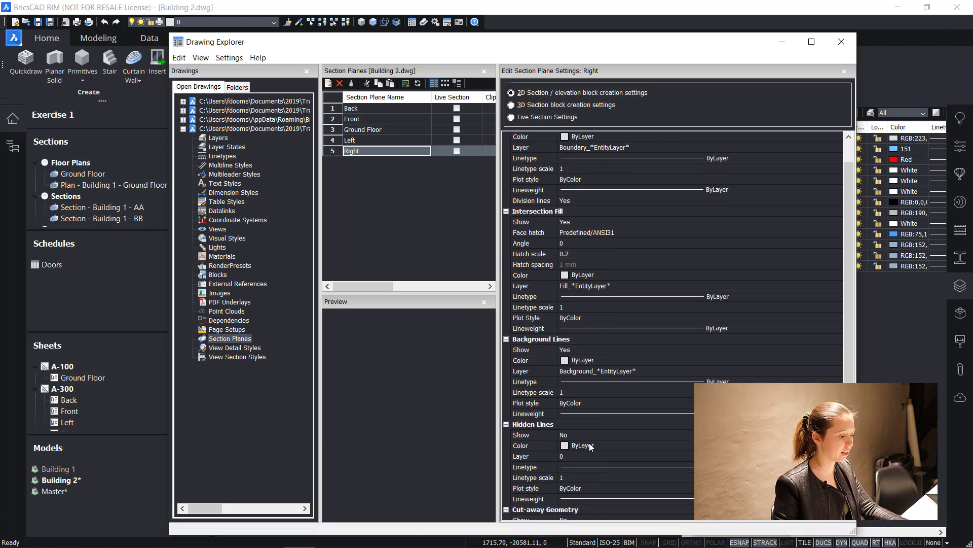
click(841, 42)
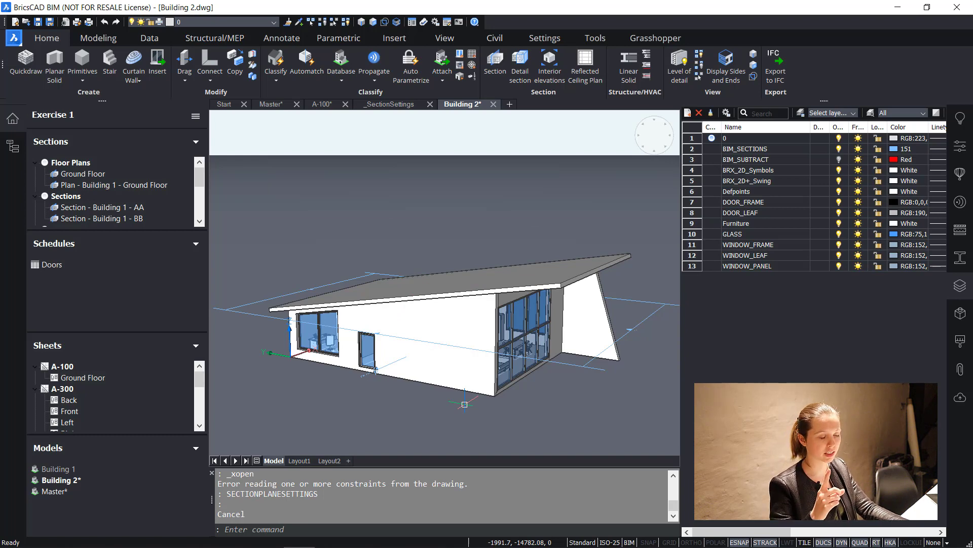
Close the Building 2 drawing without saving its changes, and close the _SectionSettings drawing.
click(493, 104)
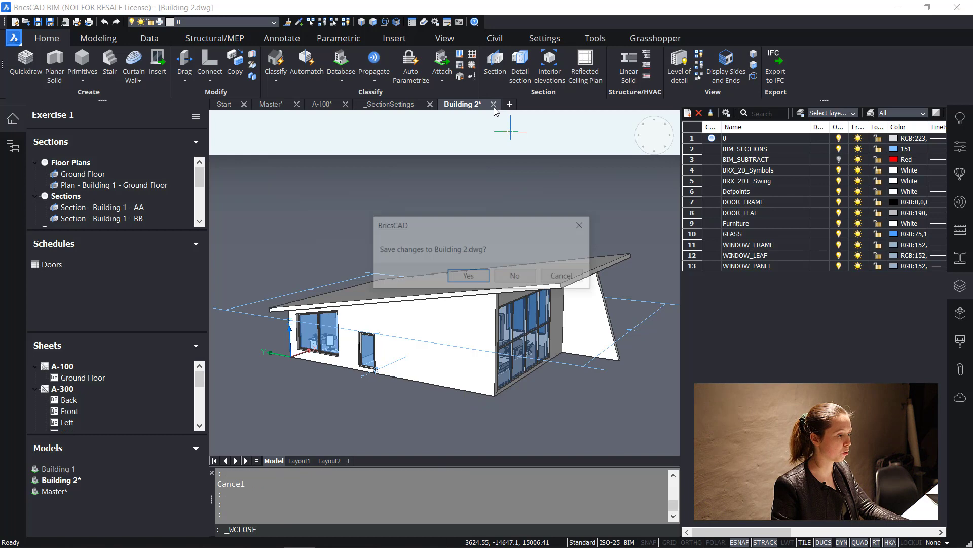
click(524, 274)
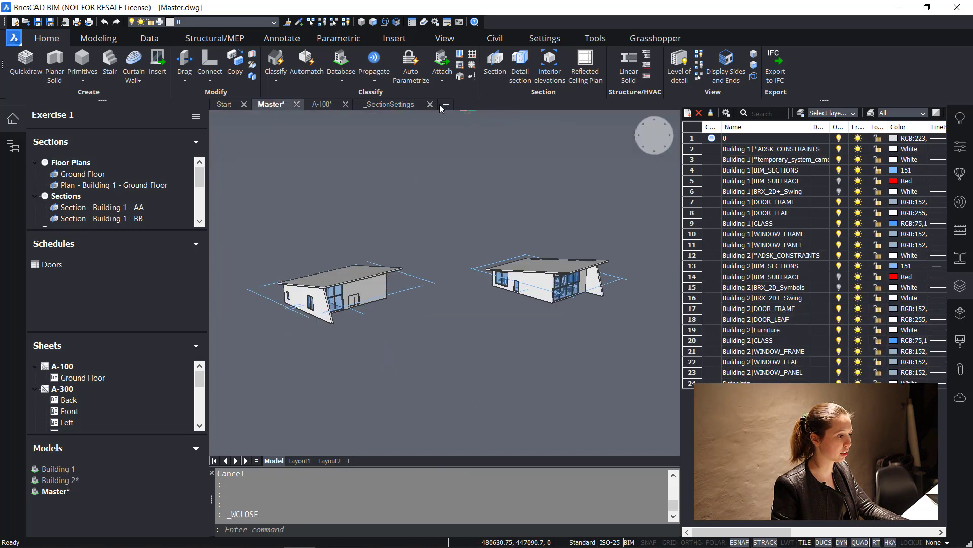
click(406, 104)
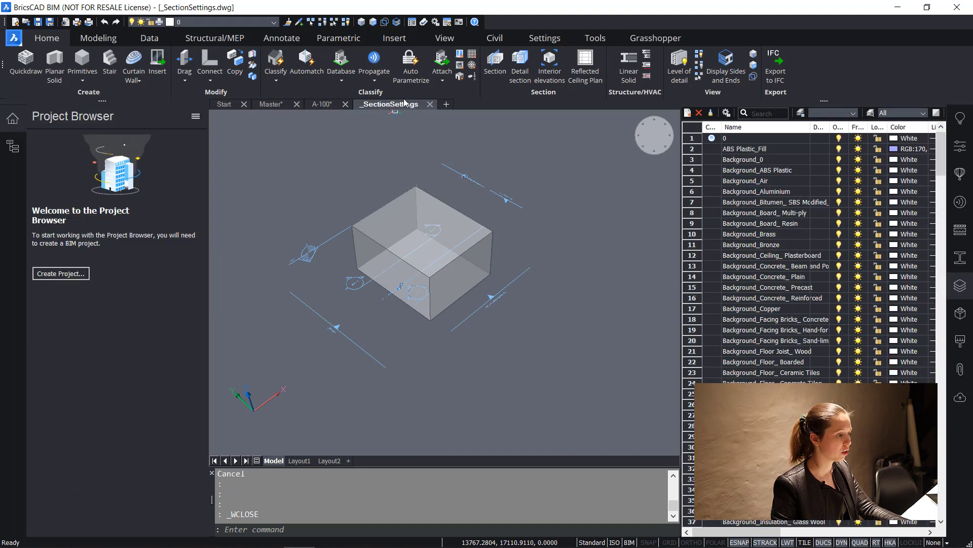
click(430, 104)
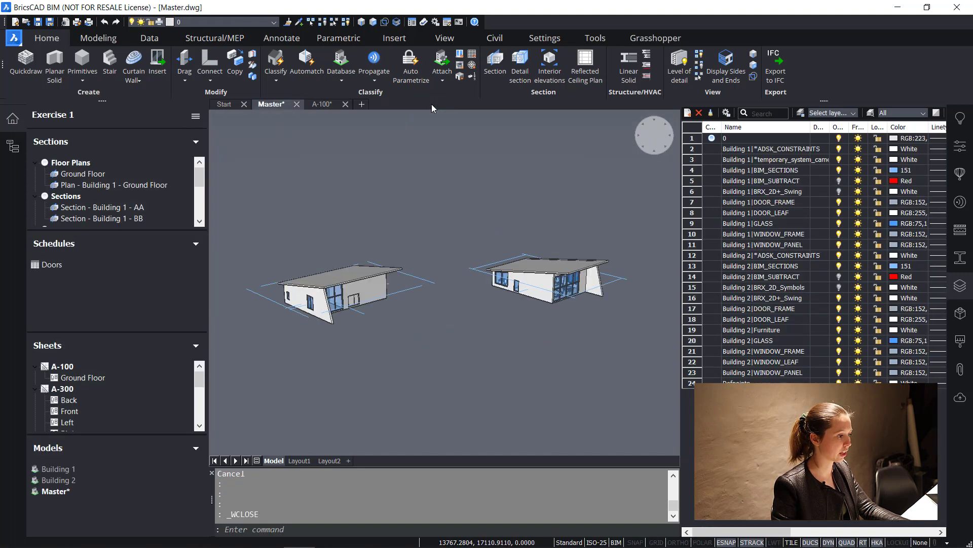
Return to the A-100 sheet and examine the generated floor plan around the W1 - Ext wall tag.
click(322, 104)
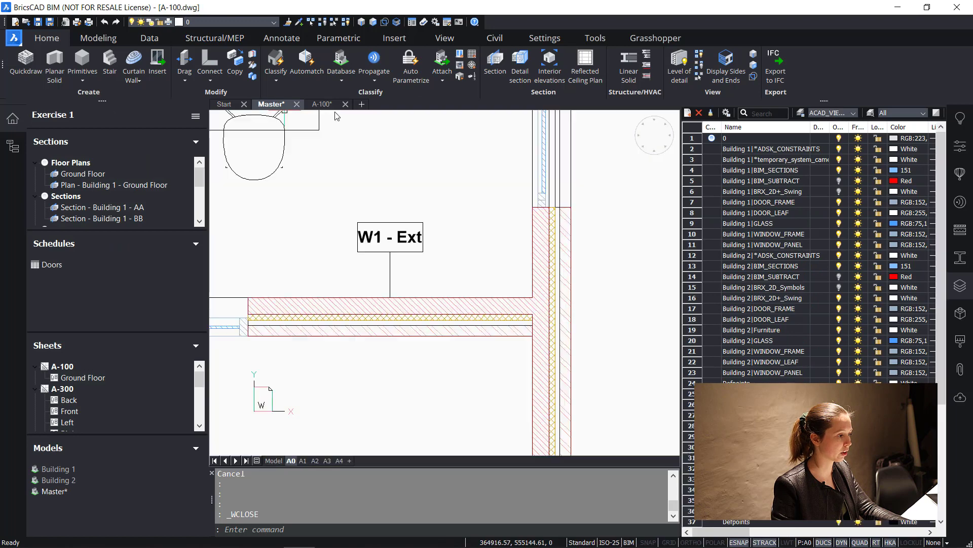
scroll(524, 328, down, 3)
scroll(525, 328, up, 5)
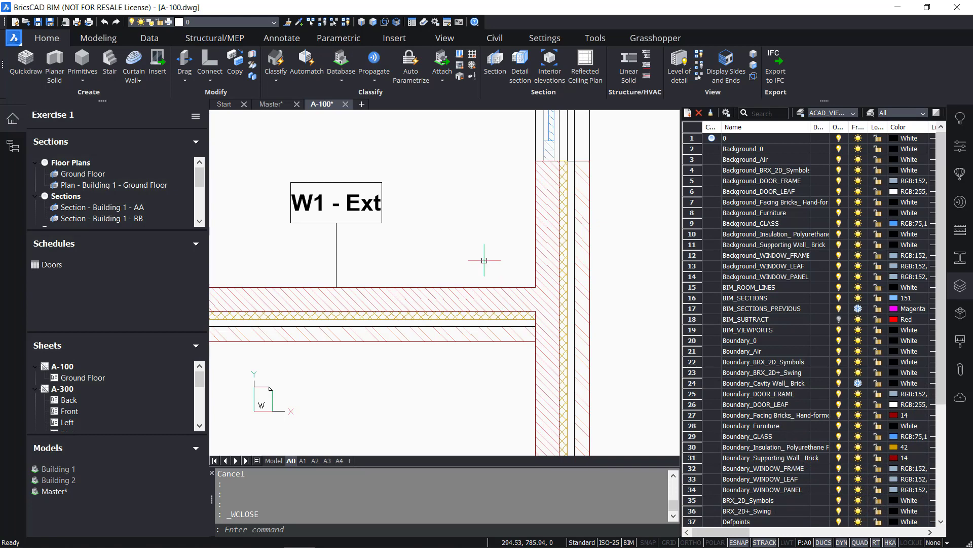
scroll(420, 282, down, 3)
mouse_move(419, 282)
middle_down()
mouse_move(547, 330)
mouse_move(511, 329)
middle_up()
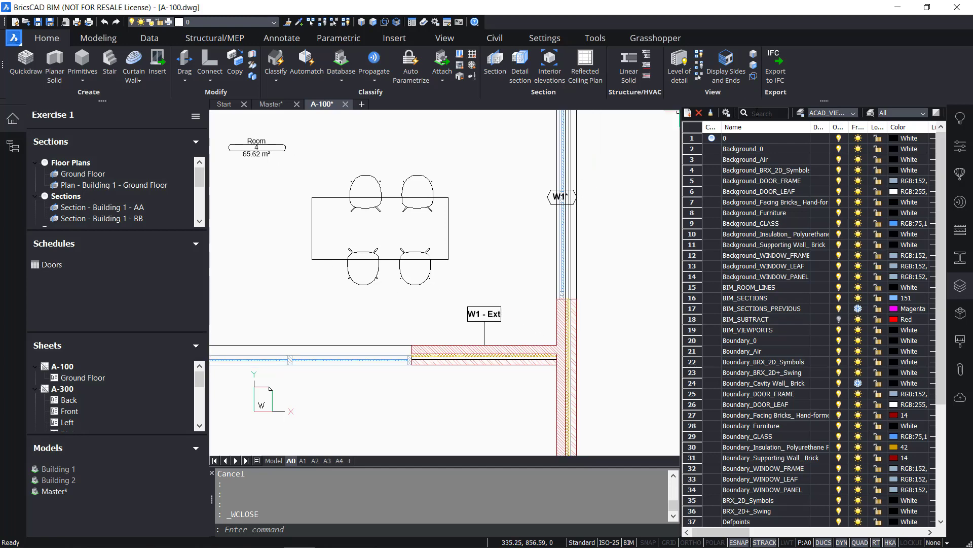
Filter the sheet's layer list for BRX and switch the Background_BRX_2D_Symbols layer off and on to compare the furniture display.
click(755, 112)
text(BRX)
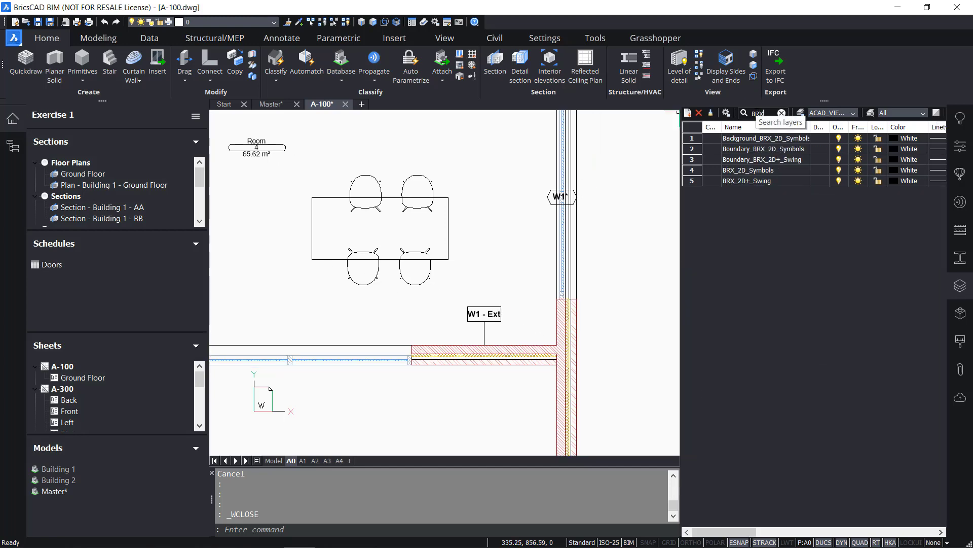
click(839, 140)
click(839, 140)
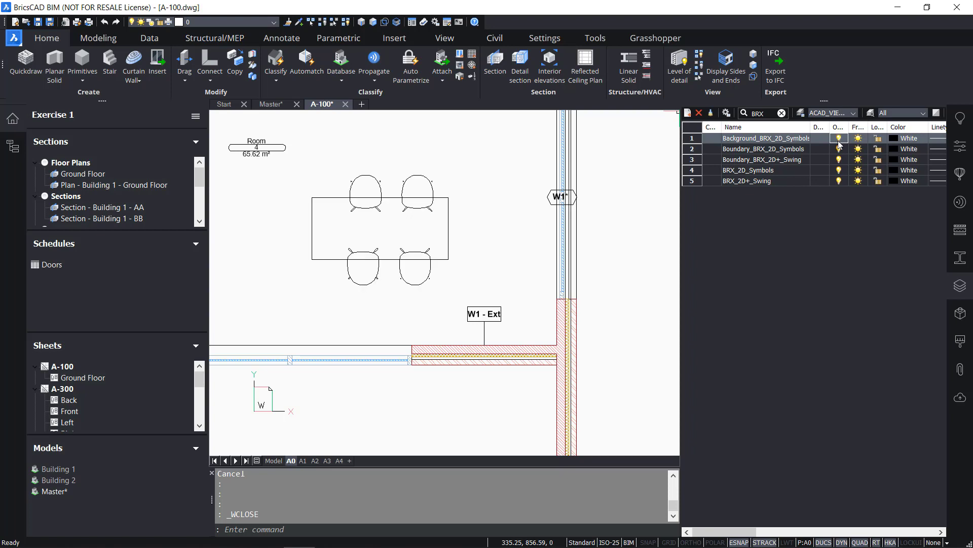
click(839, 140)
click(839, 140)
click(839, 140)
click(839, 140)
Open Building 2 from the Master drawing's model and hide its roof slab.
click(270, 114)
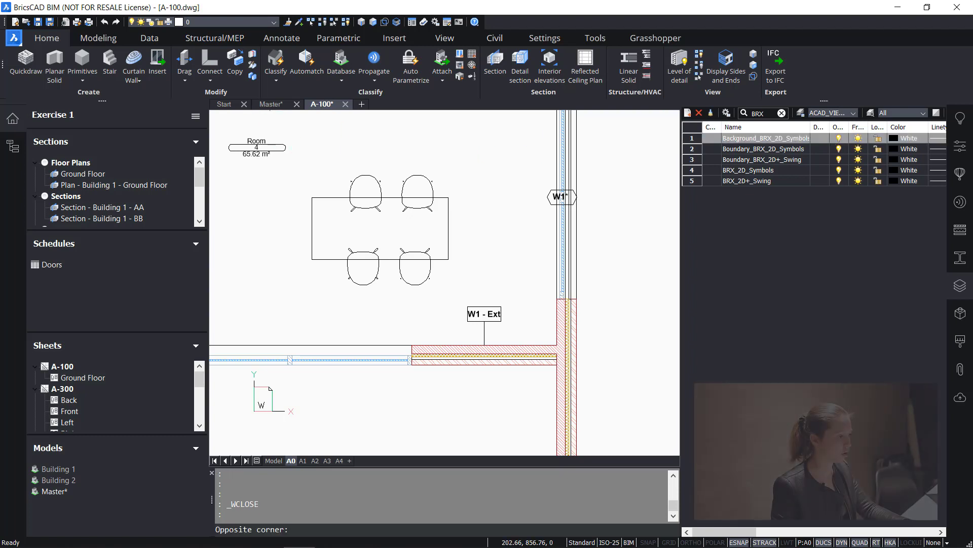
click(271, 104)
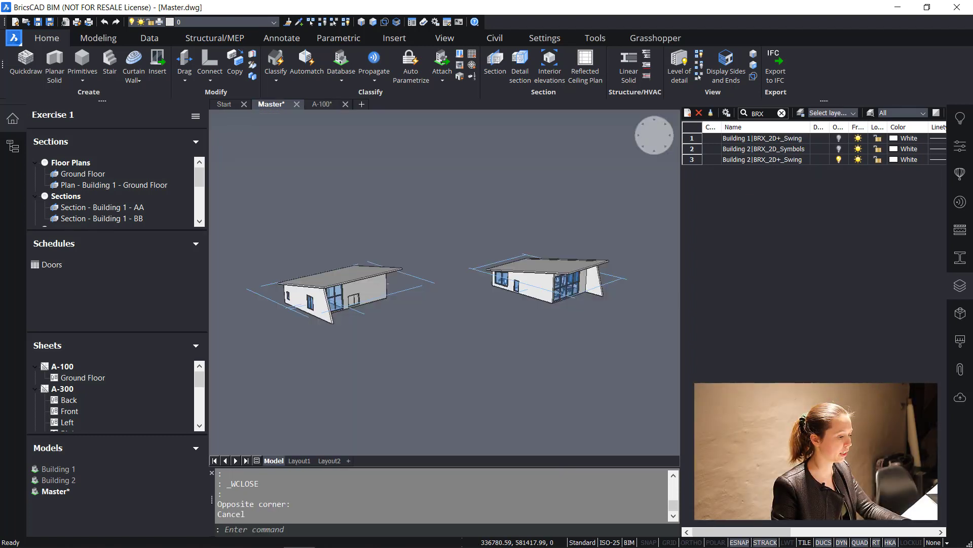
double_click(542, 296)
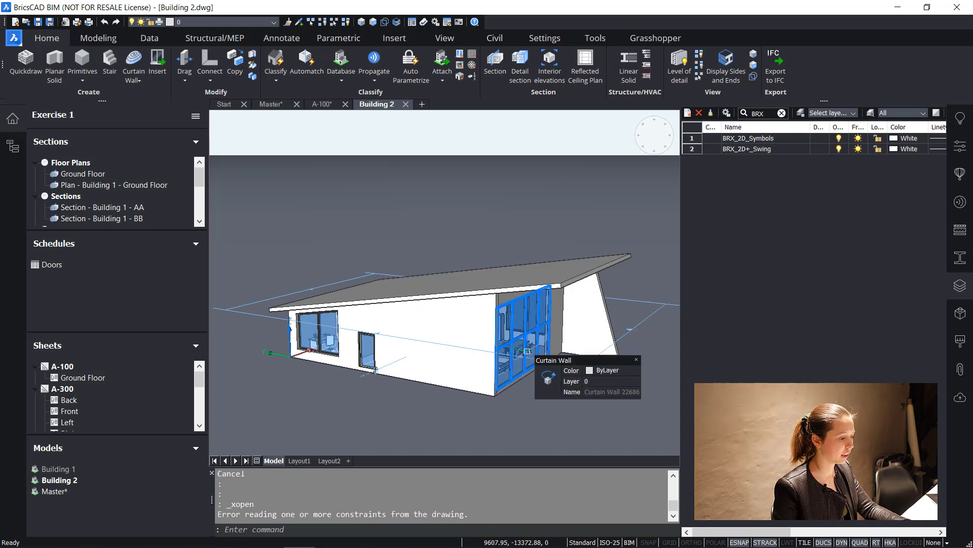
shift+middle_drag(509, 350, 429, 408)
mouse_move(537, 292)
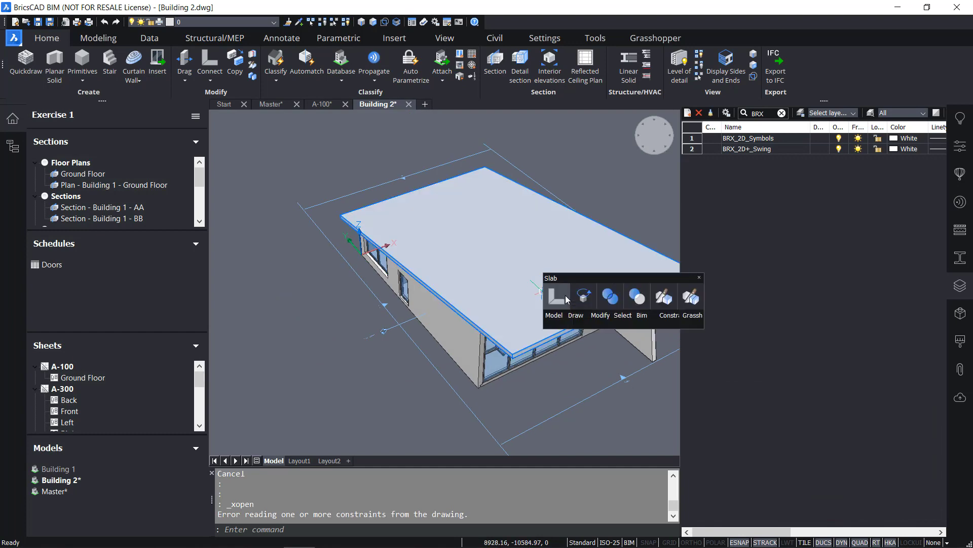
mouse_move(620, 315)
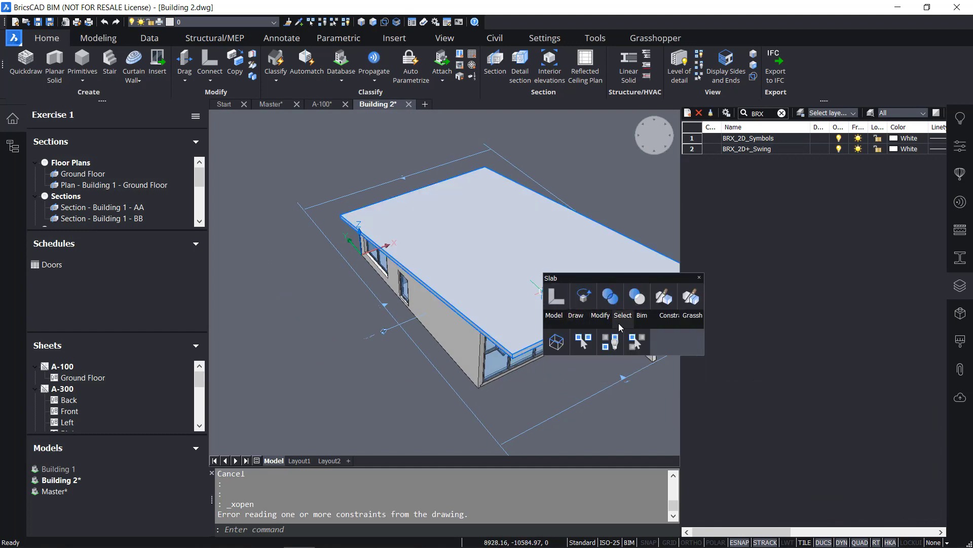
click(616, 350)
Examine the 2D symbols beneath the dining chairs by switching the BRX_2D_Symbols layer off and on.
shift+middle_drag(568, 302, 666, 309)
scroll(556, 320, up, 3)
scroll(553, 319, up, 3)
scroll(556, 362, up, 5)
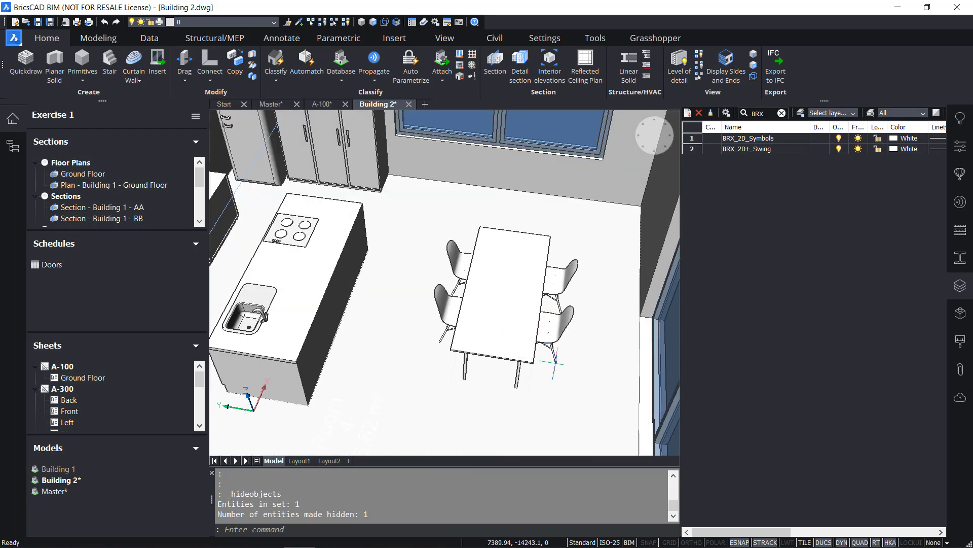
shift+middle_drag(554, 362, 560, 331)
scroll(561, 330, up, 3)
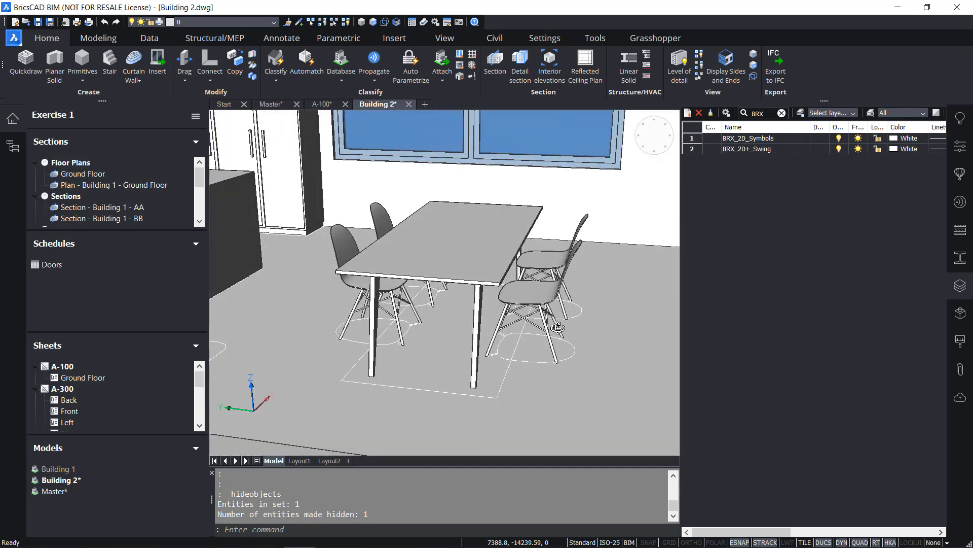
mouse_move(501, 358)
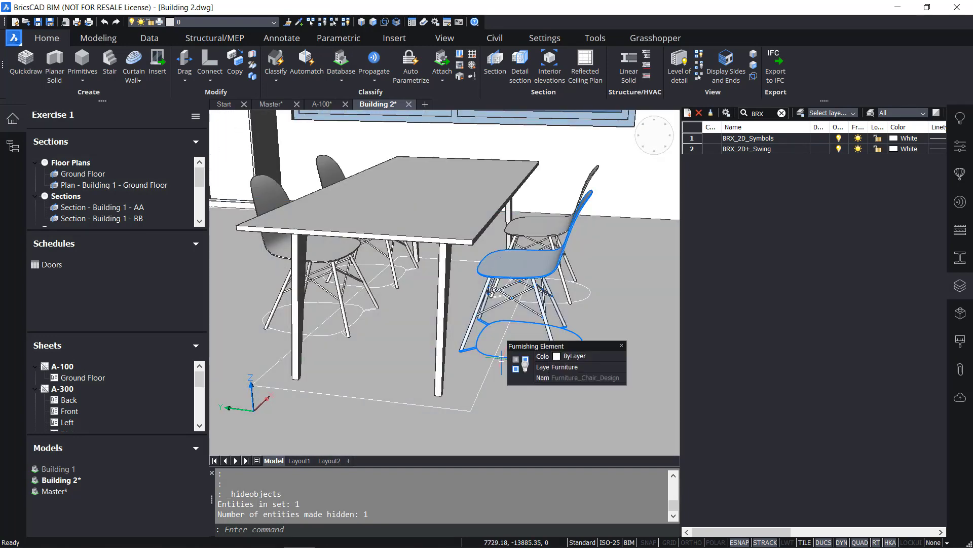
click(838, 139)
click(837, 140)
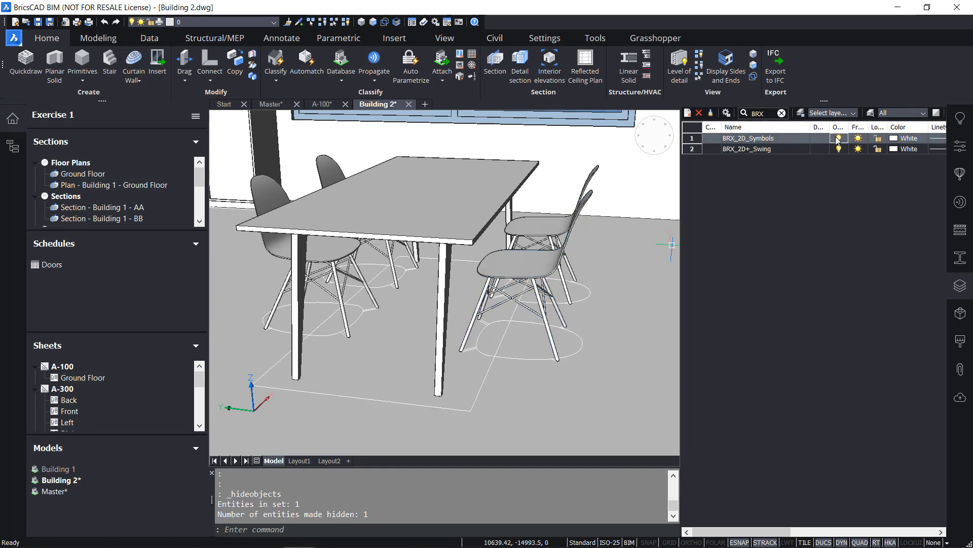
Open a copy of the front dining chair's component for editing.
mouse_move(541, 291)
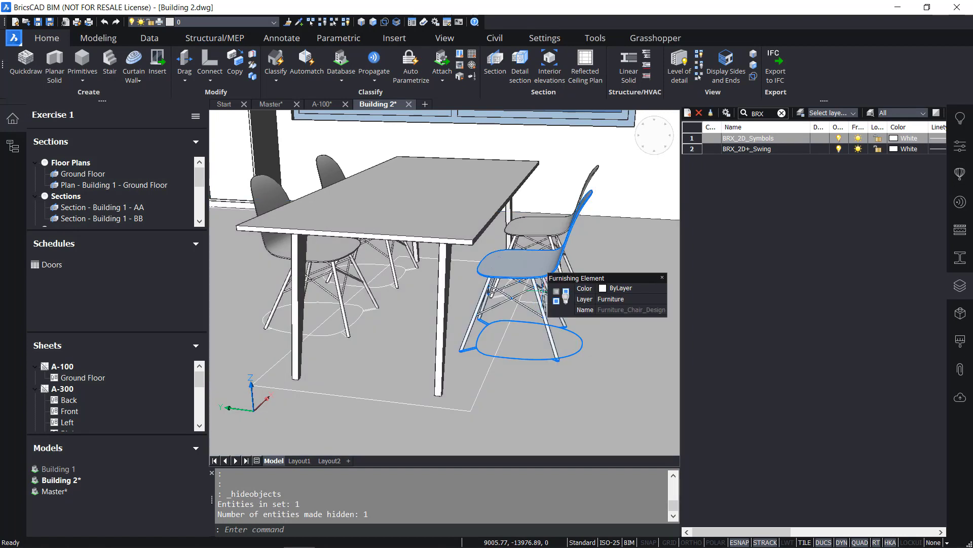
click(555, 301)
mouse_move(554, 299)
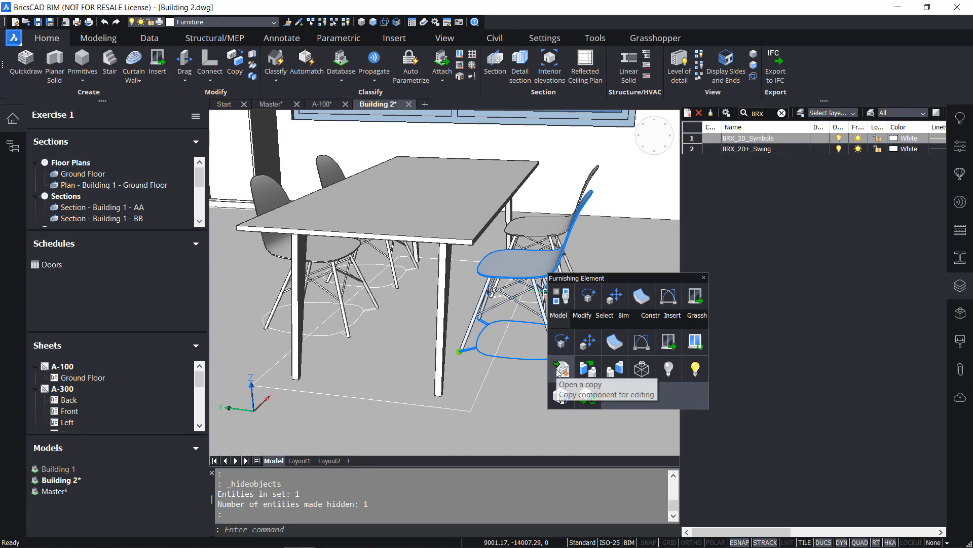
click(558, 371)
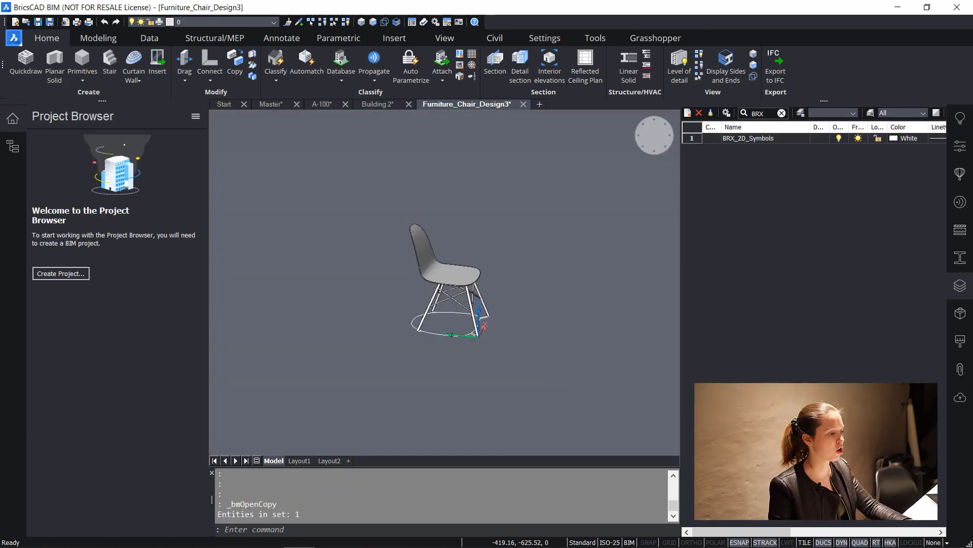
Check the layer property of the closed spline beneath the chair and delete the spline.
shift+middle_drag(446, 311, 569, 326)
scroll(386, 332, up, 3)
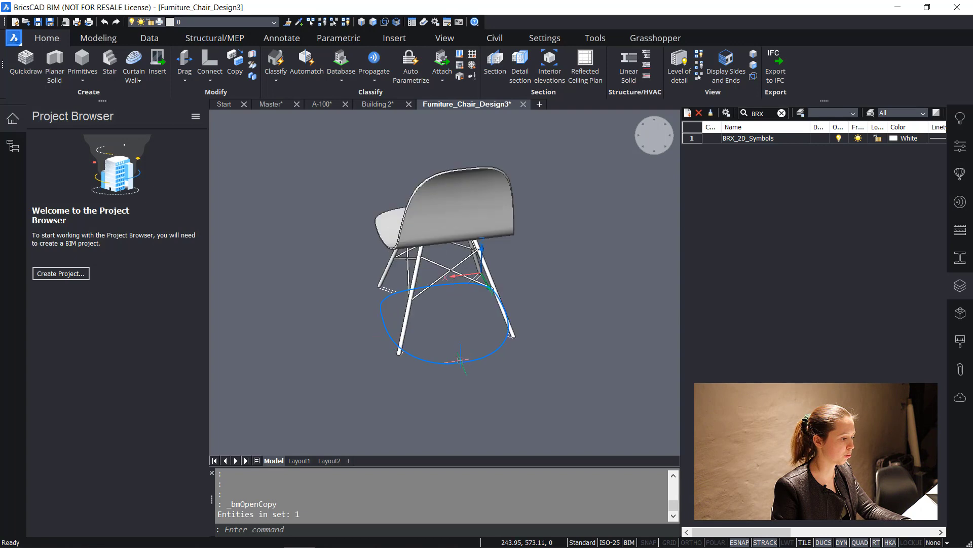
click(461, 359)
click(440, 387)
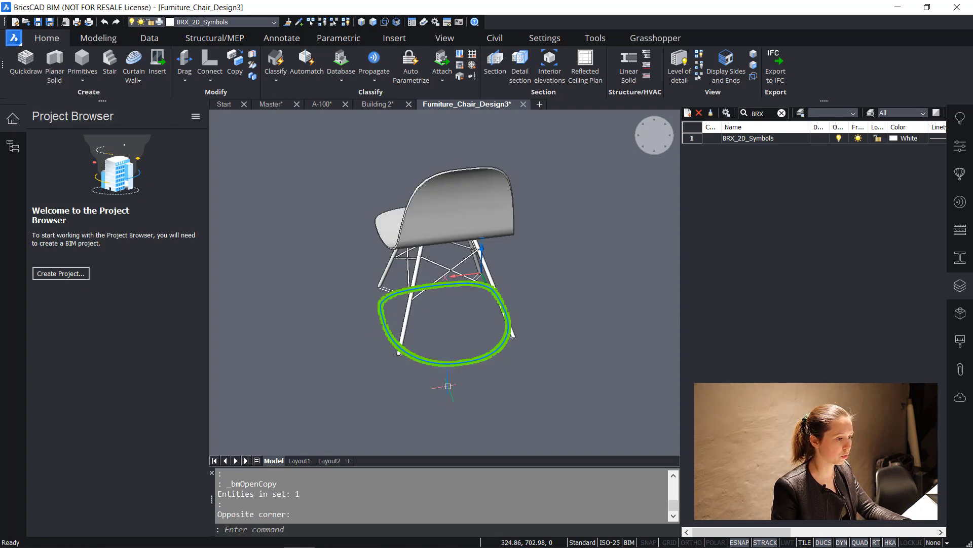
click(966, 152)
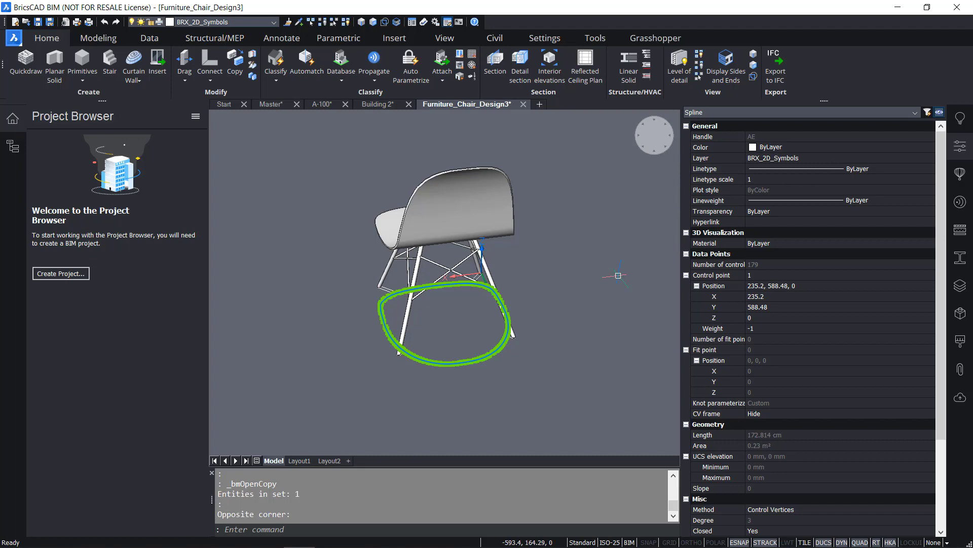
key(Delete)
Draw a rectangle about 202 cm in perimeter beneath the chair and assign it to the BRX_2D_Symbols layer.
text(REC)
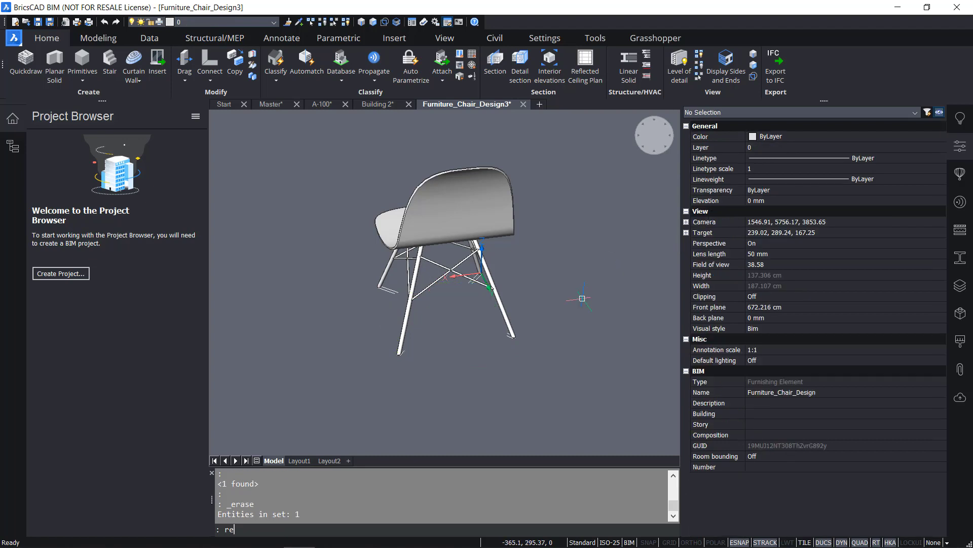
key(Return)
click(365, 297)
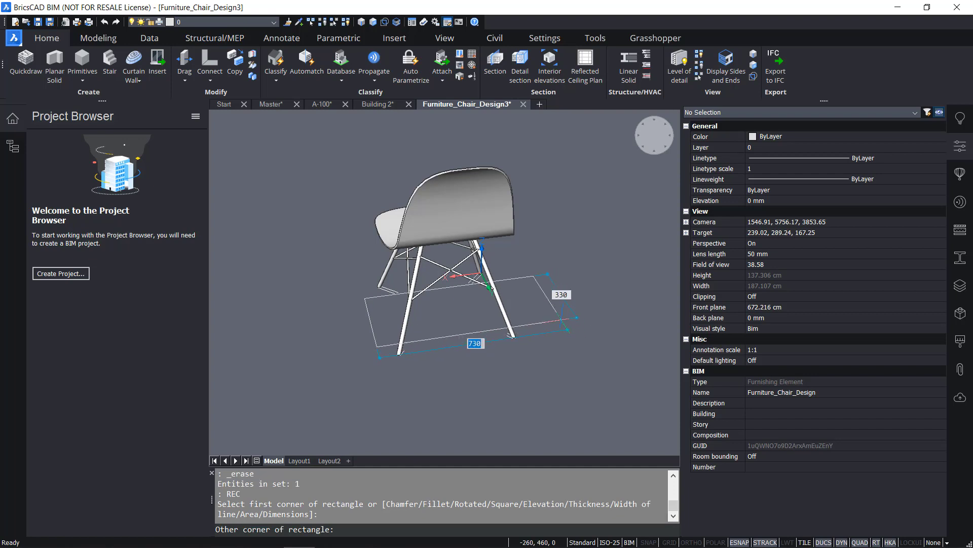
click(535, 328)
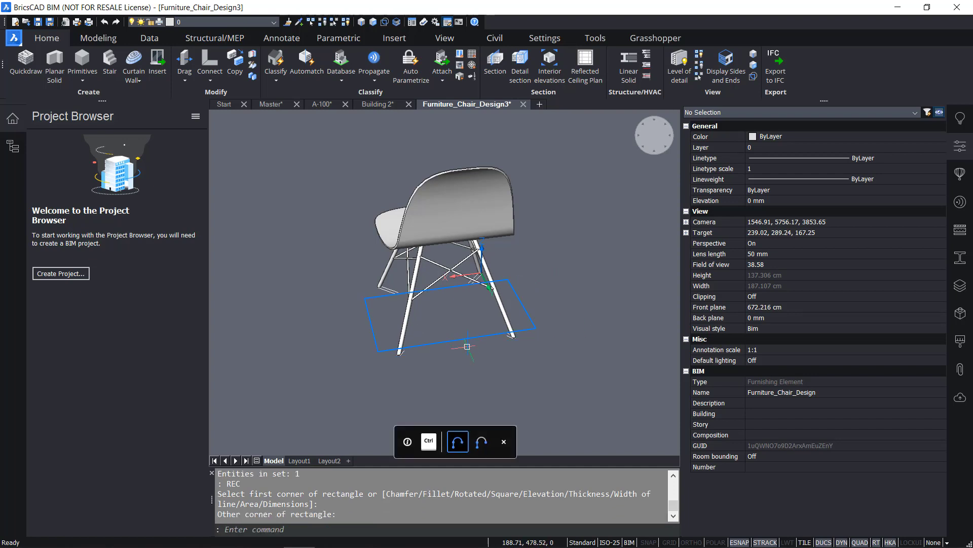
click(450, 335)
click(821, 157)
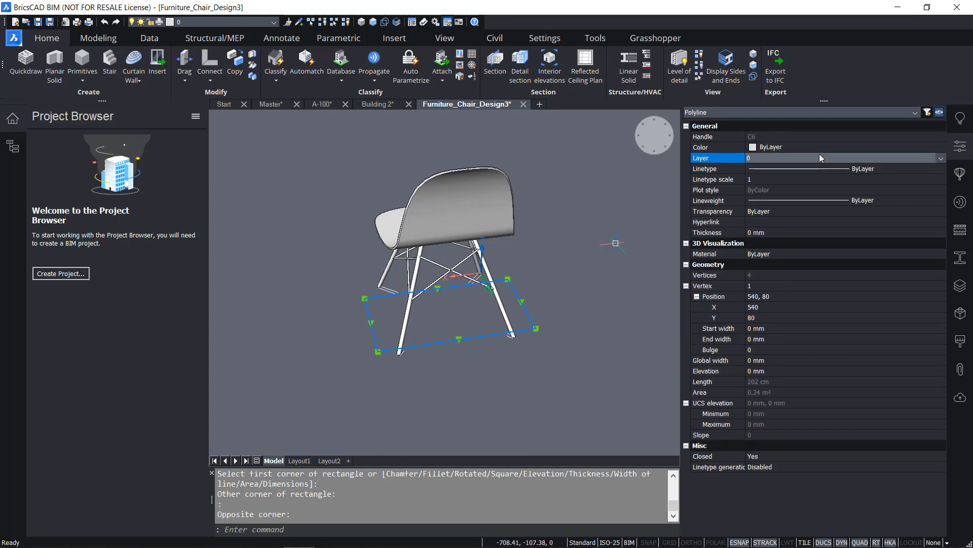
click(817, 181)
key(Escape)
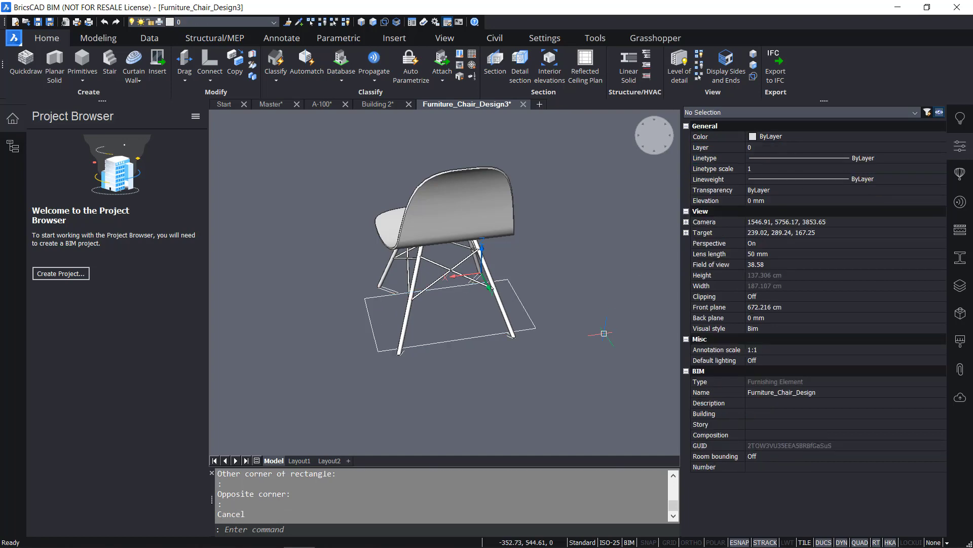
Save the edited chair as Furniture_Chair_Design3.dwg on the Desktop and close its drawing.
key(ctrl+s)
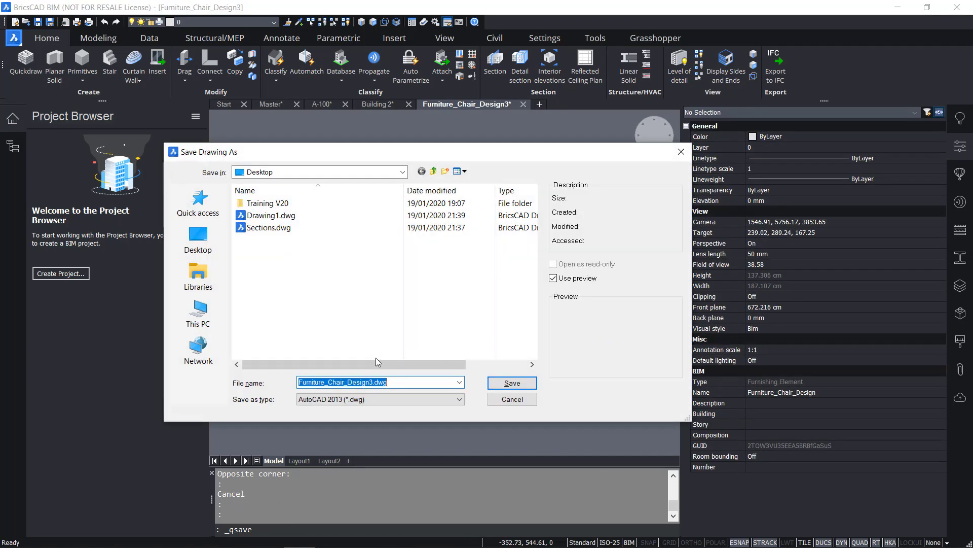
click(513, 383)
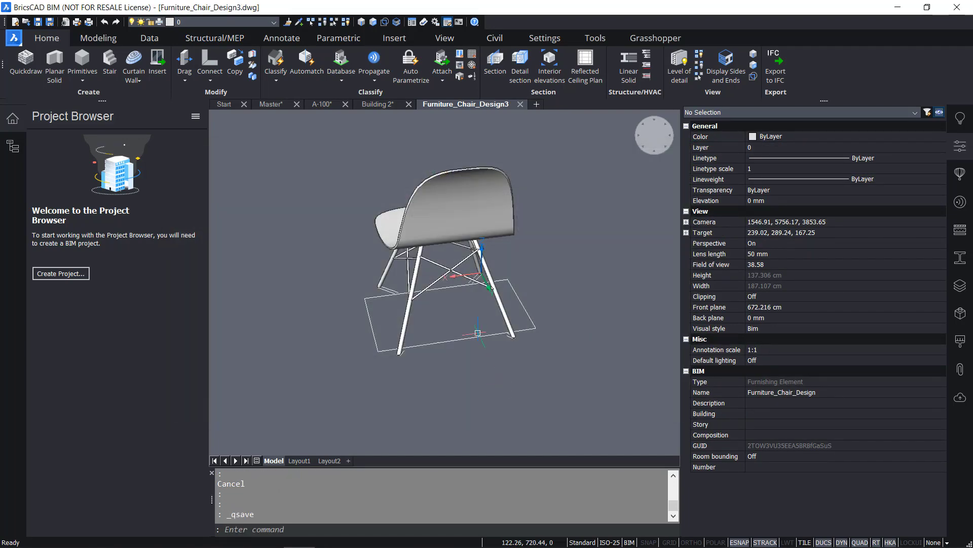
click(521, 104)
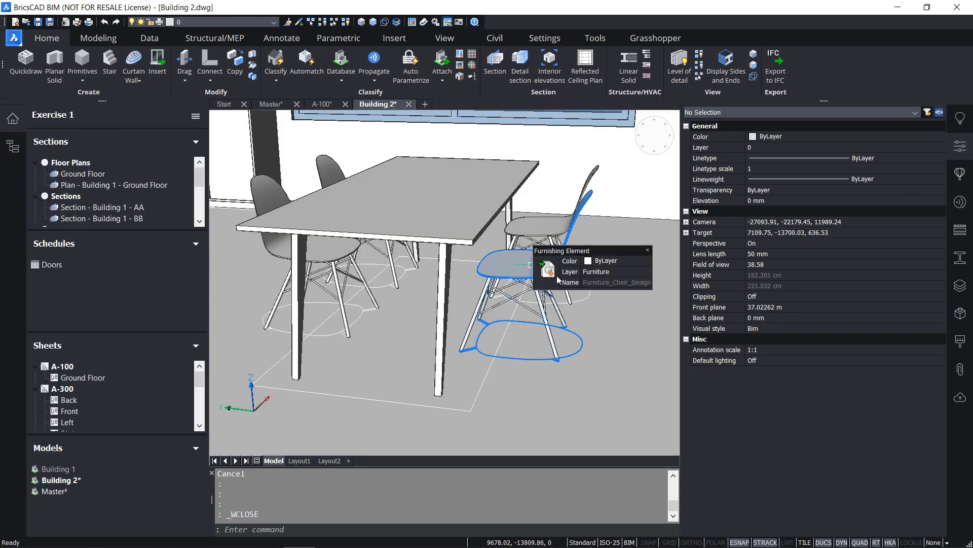
Replace the front dining chair in Building 2 with the Furniture_Chair_Design3.dwg component from the Desktop.
mouse_move(558, 278)
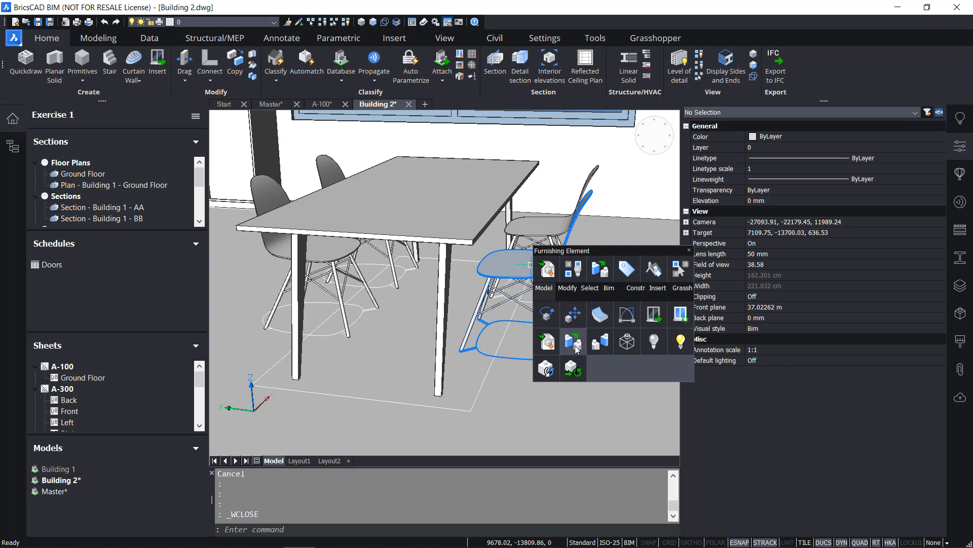
click(575, 345)
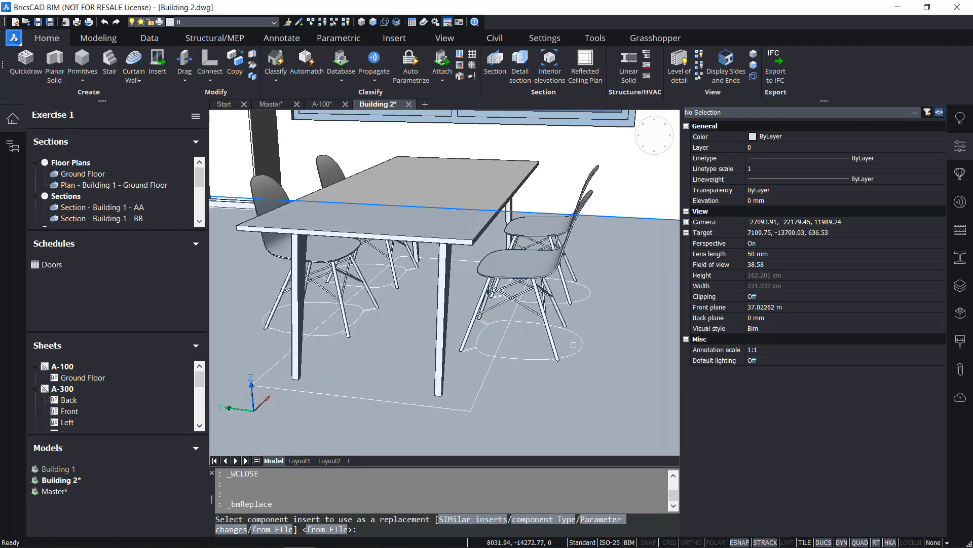
key(Return)
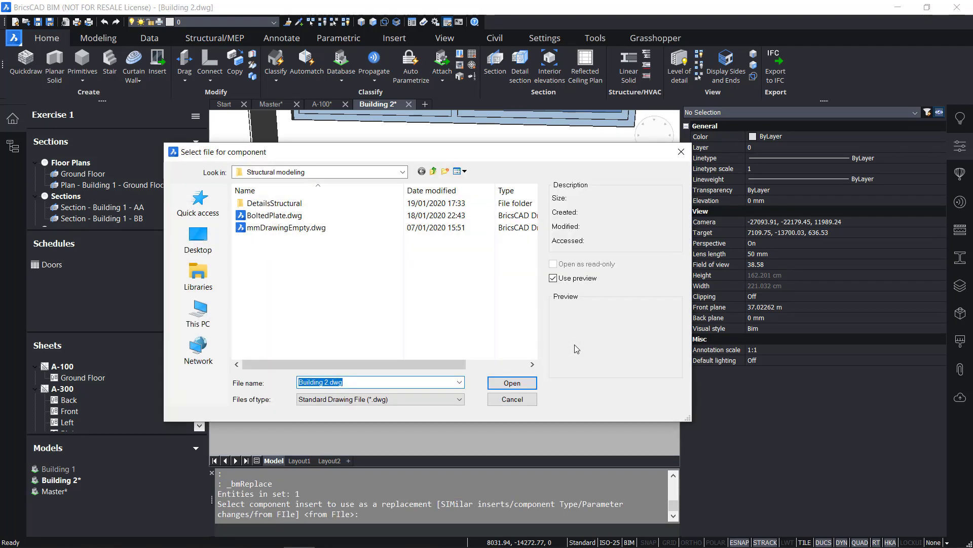
click(197, 239)
click(300, 336)
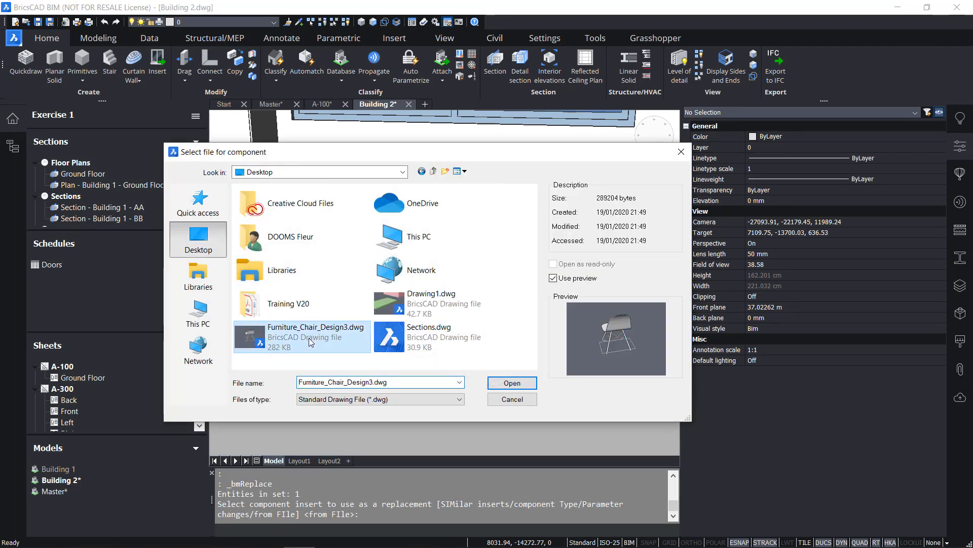
click(512, 383)
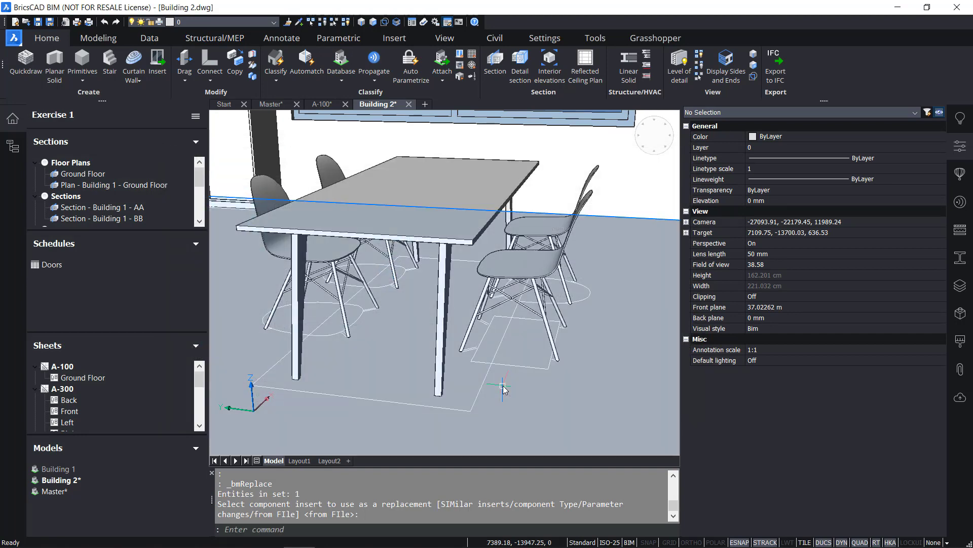
Inspect the replaced chair with its rectangular symbol and save the Building 2 drawing.
scroll(538, 358, up, 5)
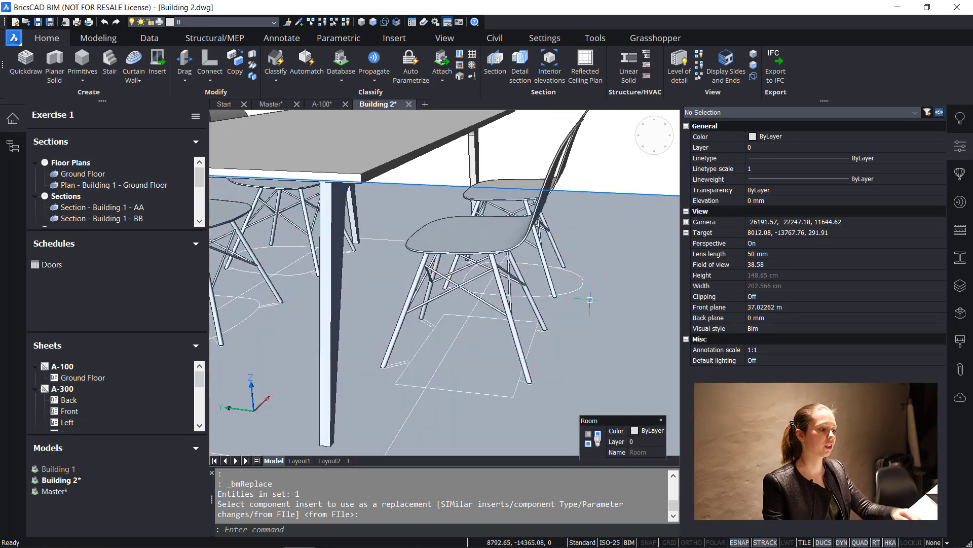
middle_drag(558, 362, 513, 372)
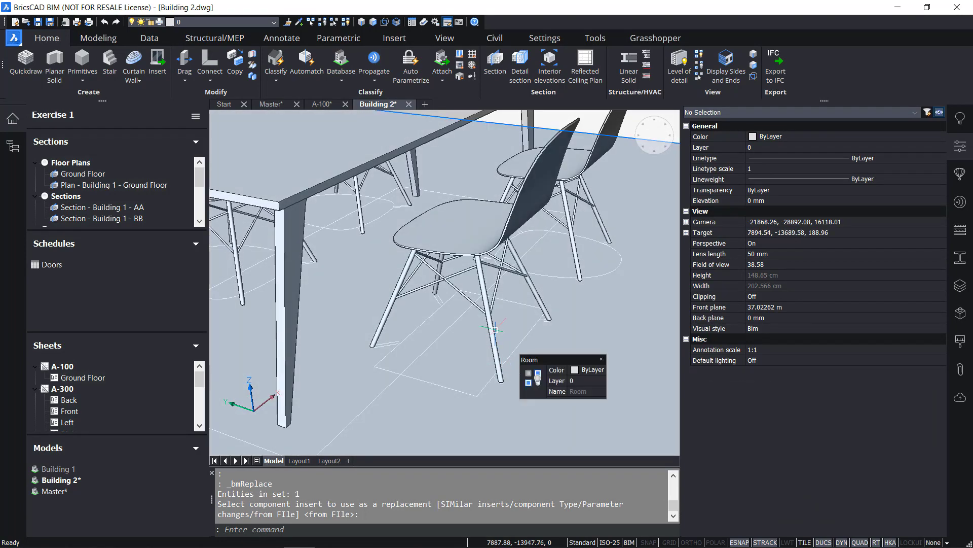
scroll(495, 329, down, 1)
key(ctrl+s)
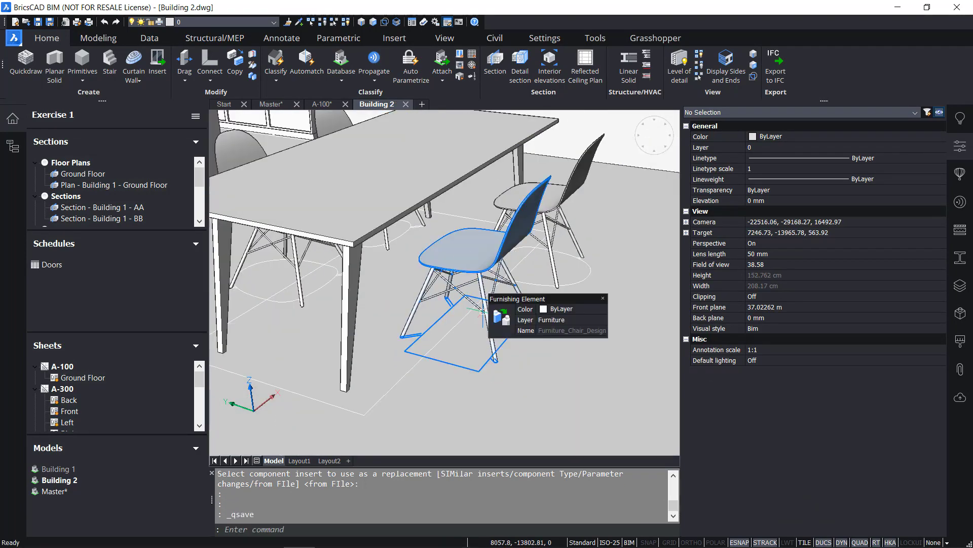
Update the section of the Ground Floor viewport on sheet A-100.
click(328, 105)
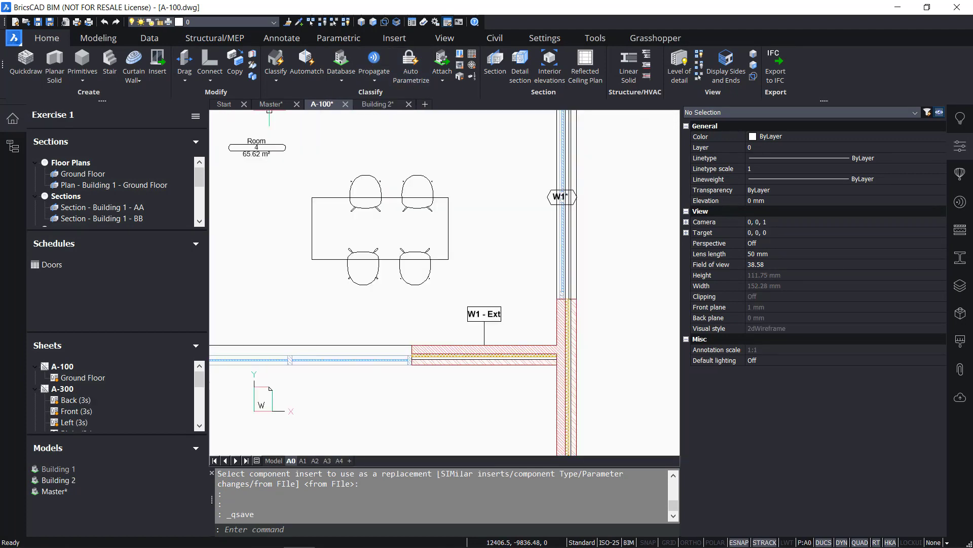
scroll(415, 213, down, 6)
mouse_move(408, 326)
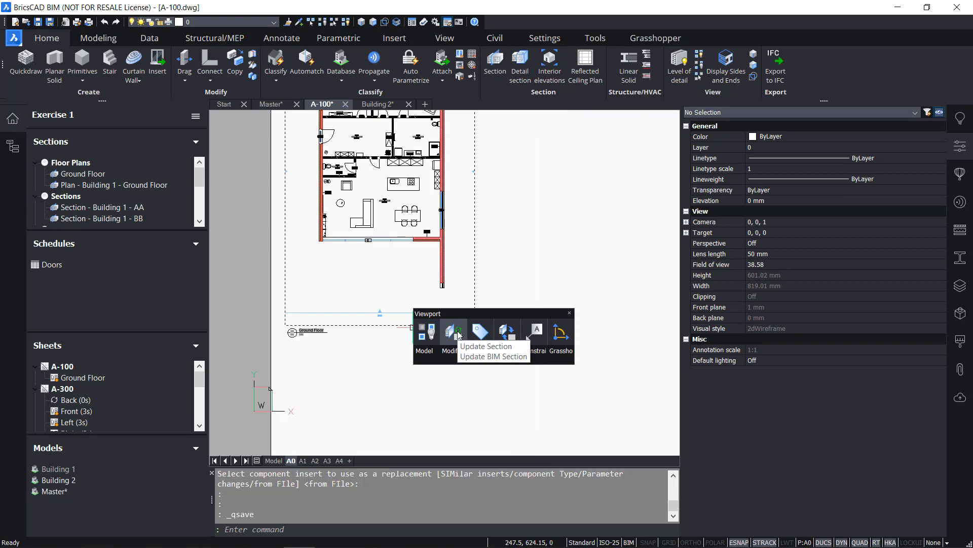
click(457, 333)
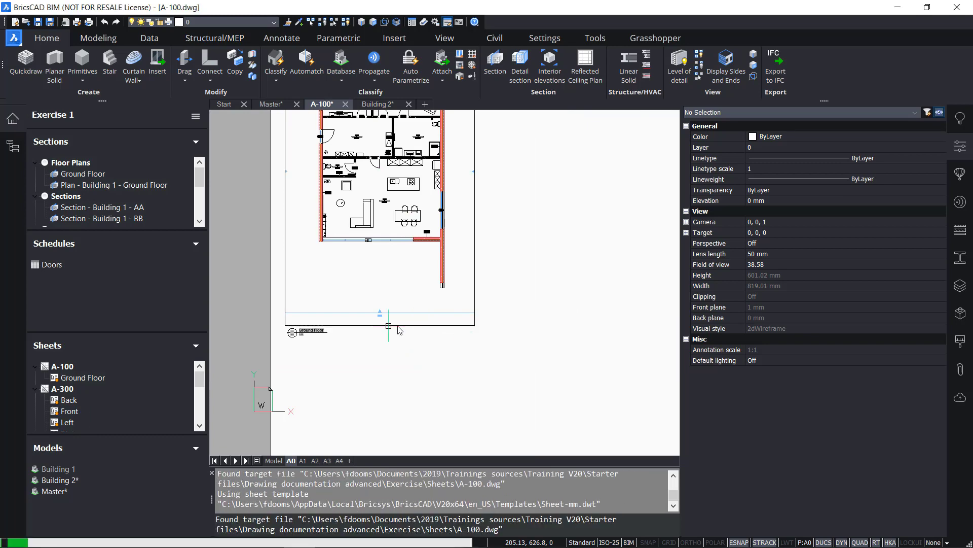
mouse_move(397, 326)
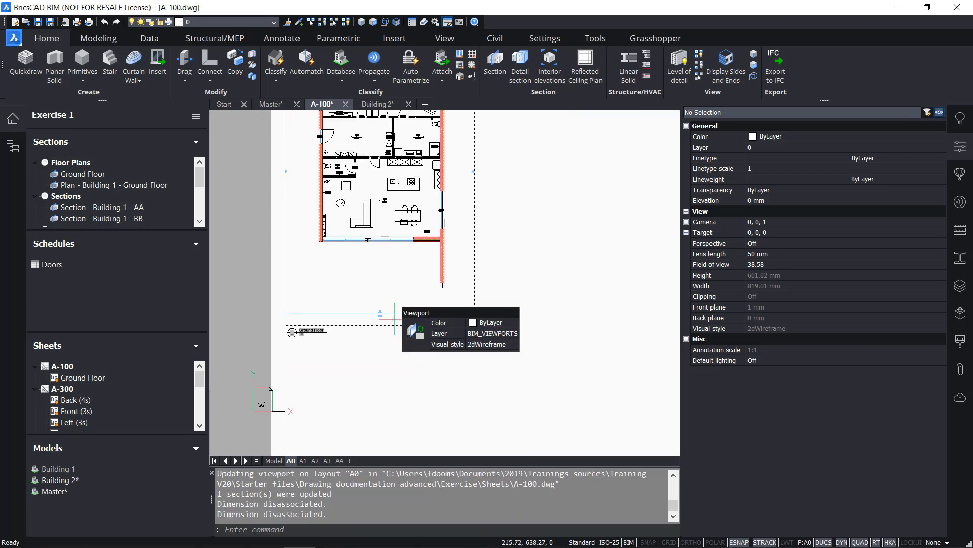
Examine the replaced dining chair's 2D symbol beside the other chairs in the updated ground floor plan.
scroll(425, 230, up, 9)
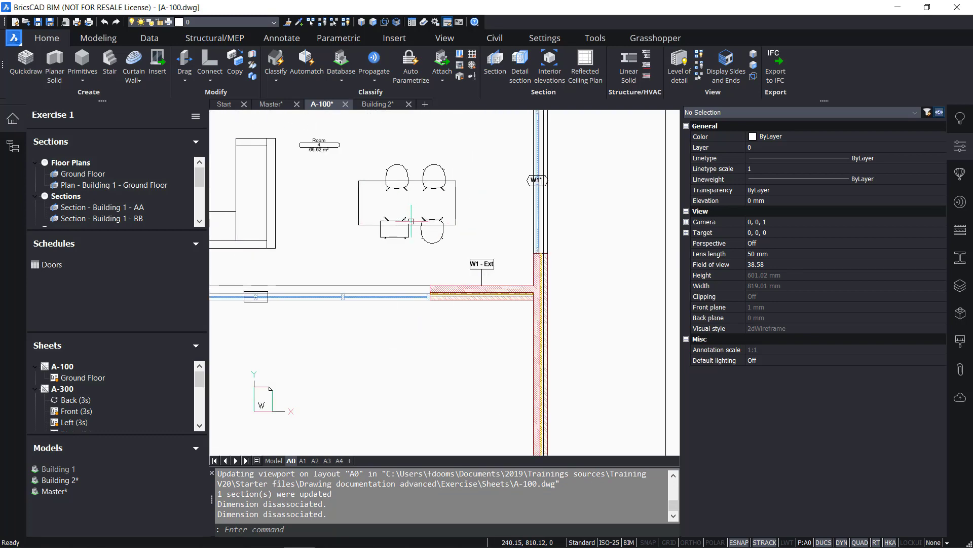
scroll(368, 204, up, 3)
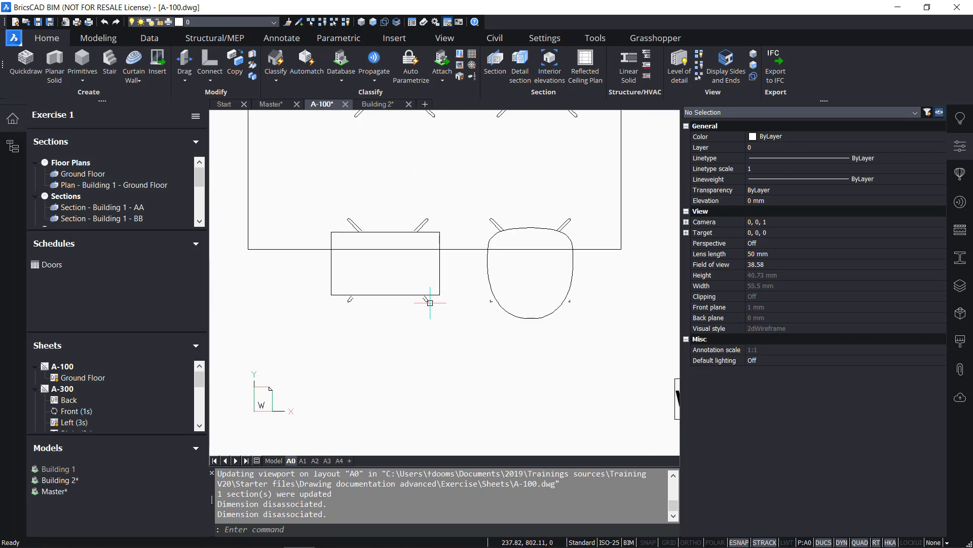
scroll(430, 303, down, 2)
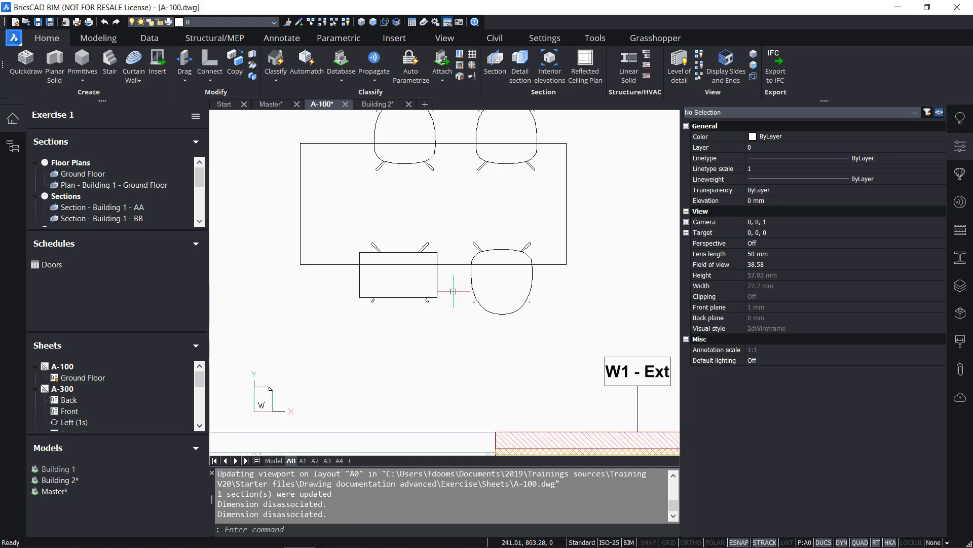
scroll(415, 293, down, 2)
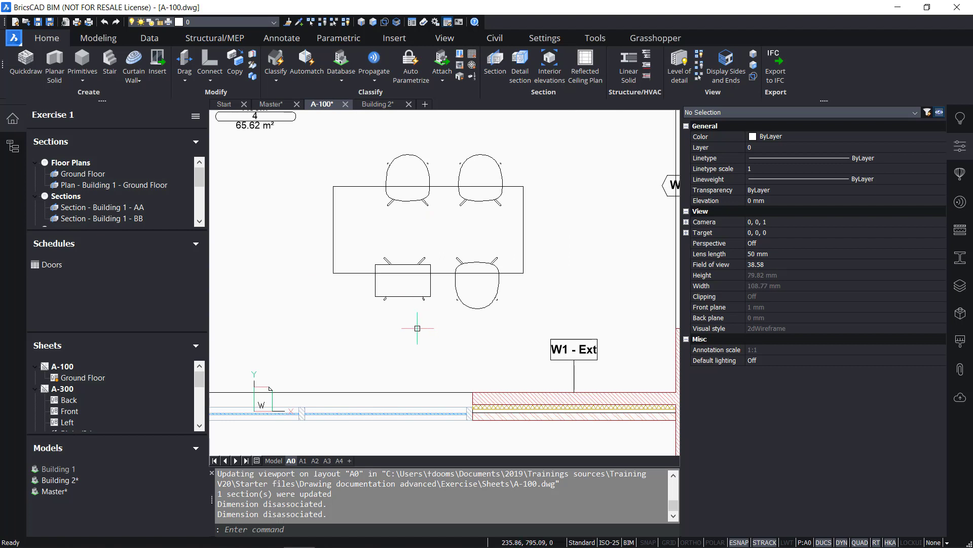
middle_drag(417, 328, 404, 358)
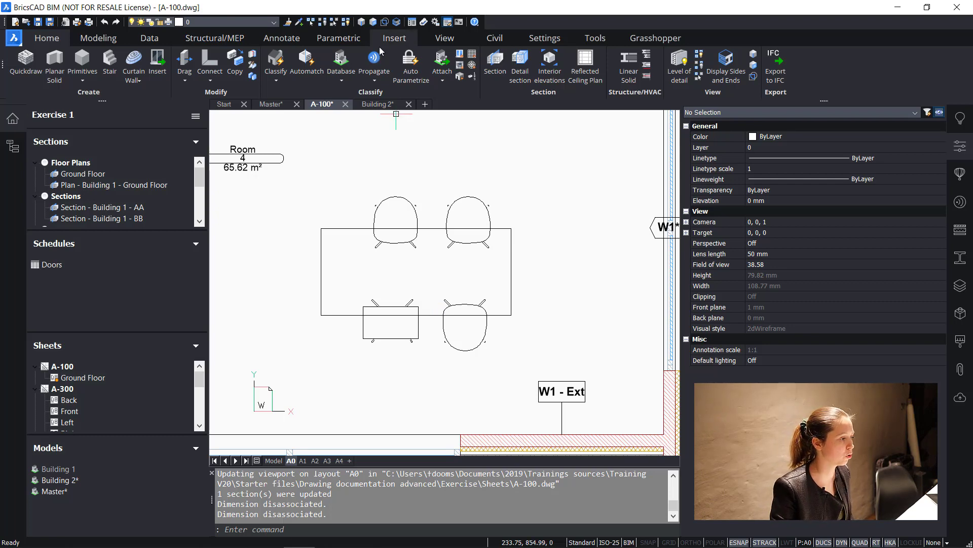
Compare the replaced chair and the dining table with their 2D symbols in the Building 2 model.
click(389, 104)
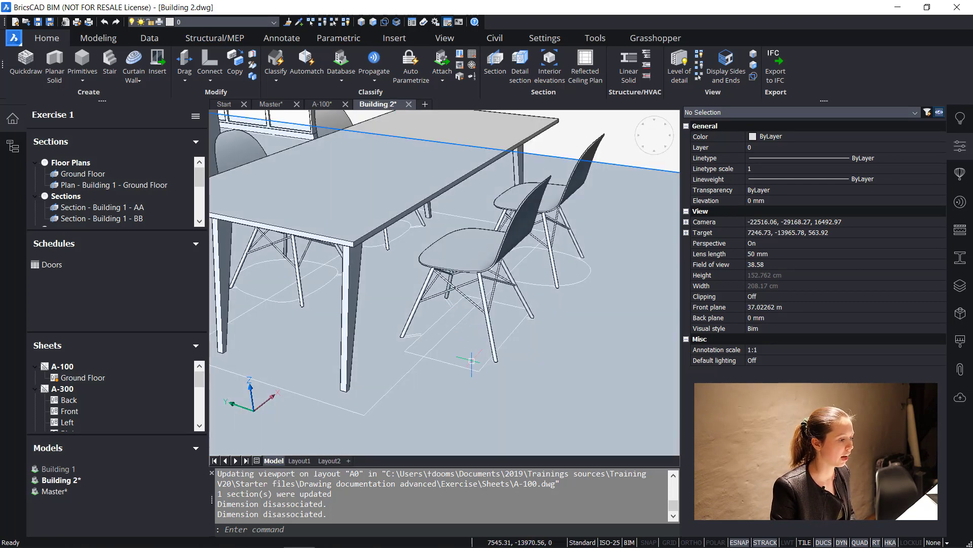
mouse_move(471, 373)
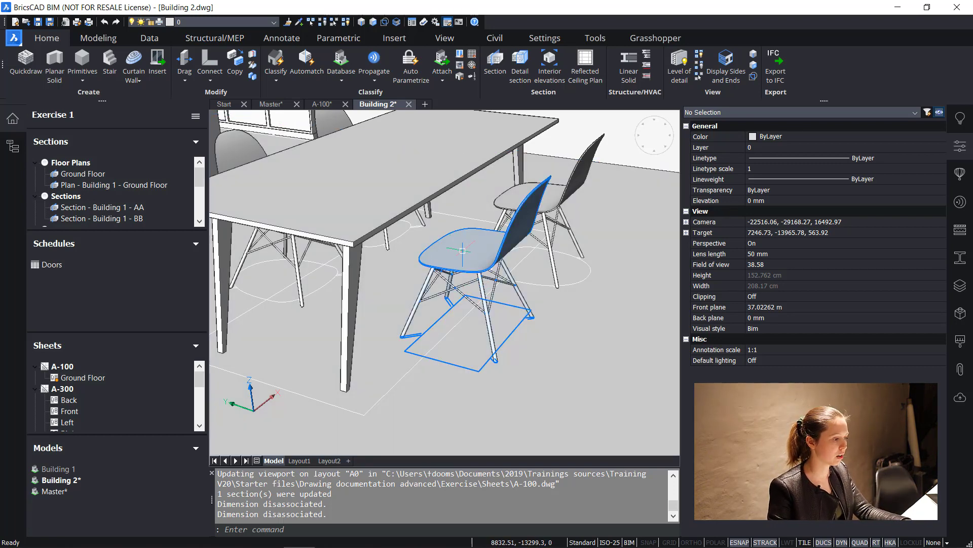
mouse_move(468, 255)
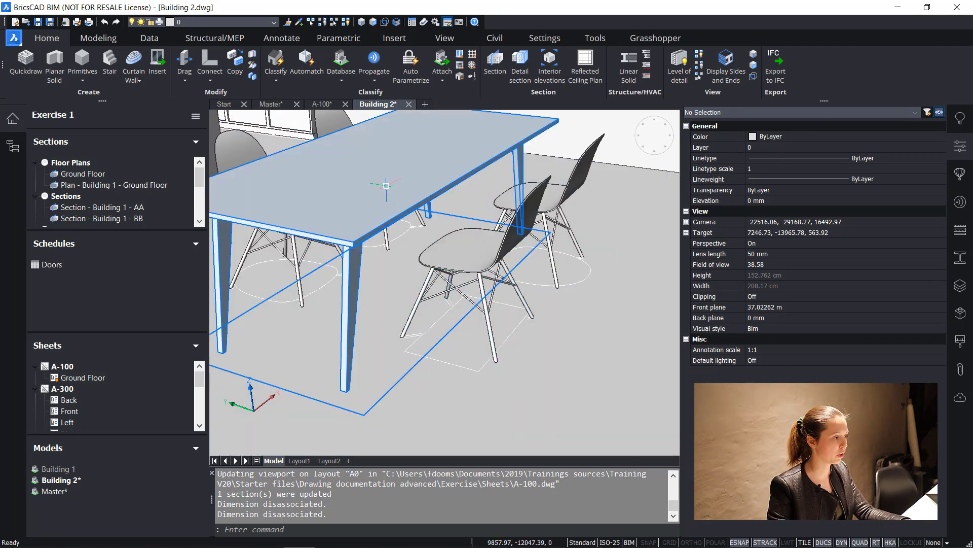
Open Furniture_Chair_Design3.dwg from the Desktop.
click(170, 542)
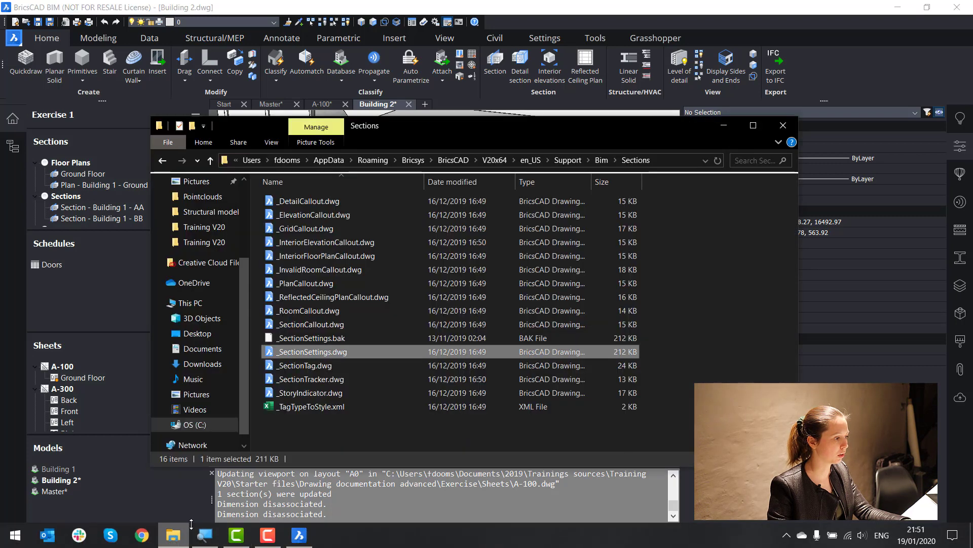
scroll(190, 263, up, 2)
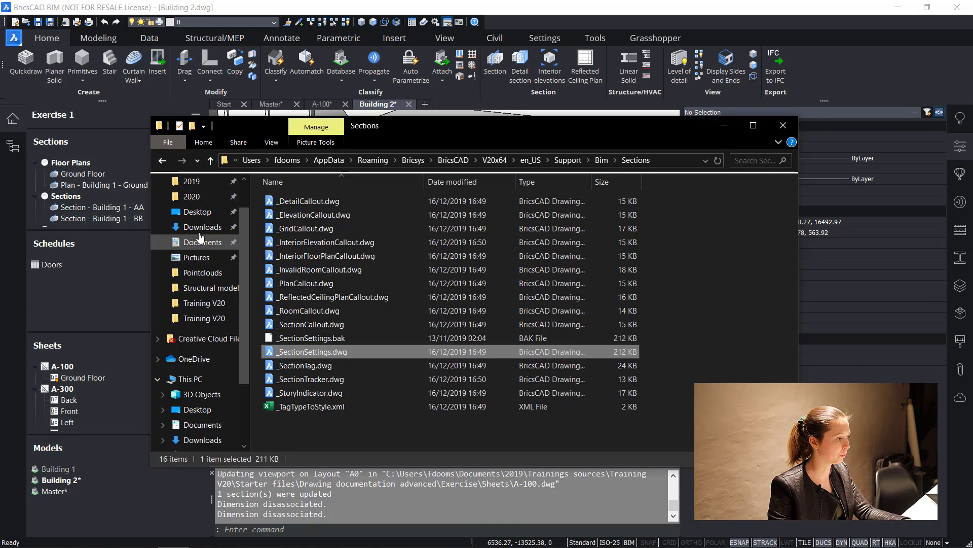
click(197, 211)
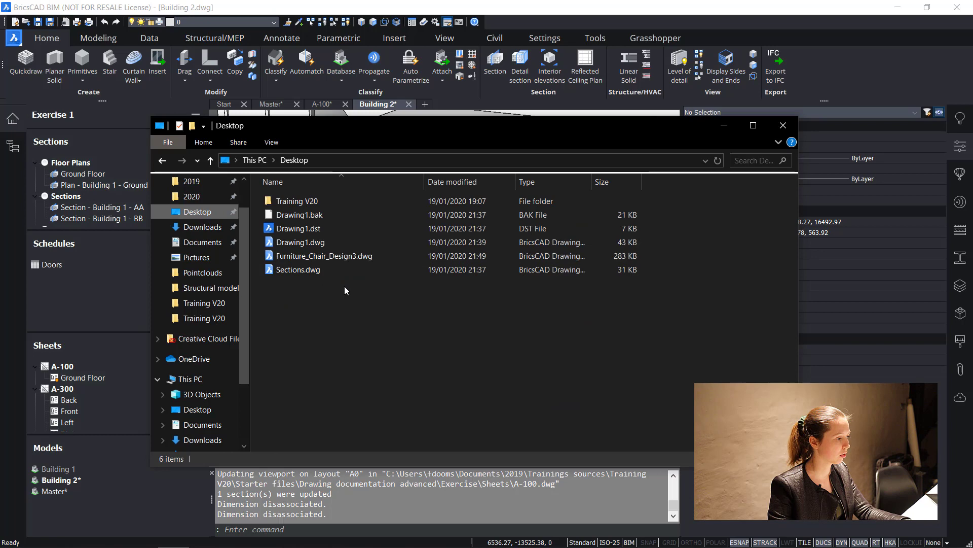
double_click(325, 256)
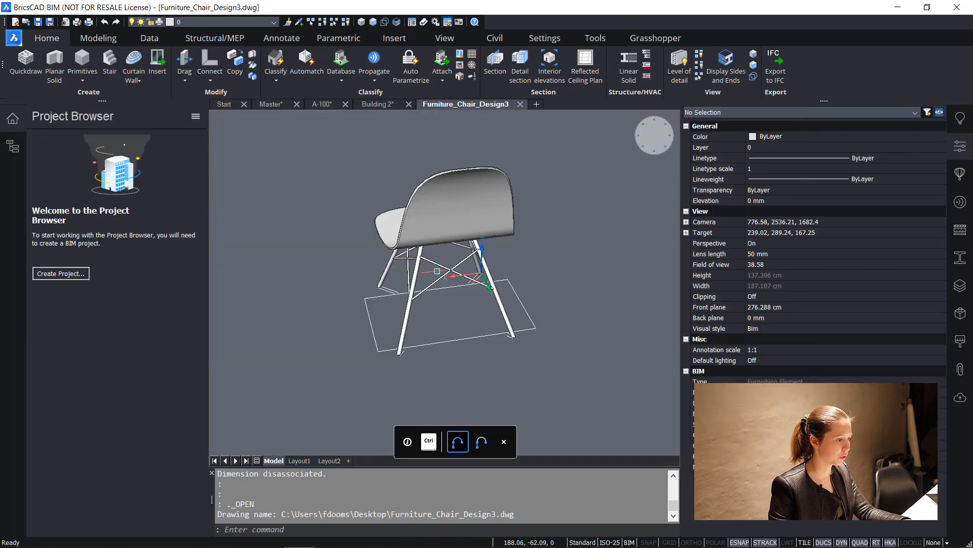
Check the layer of the rectangle beneath the chair and close the chair drawing without saving changes.
shift+middle_drag(424, 303, 498, 283)
click(446, 365)
click(440, 332)
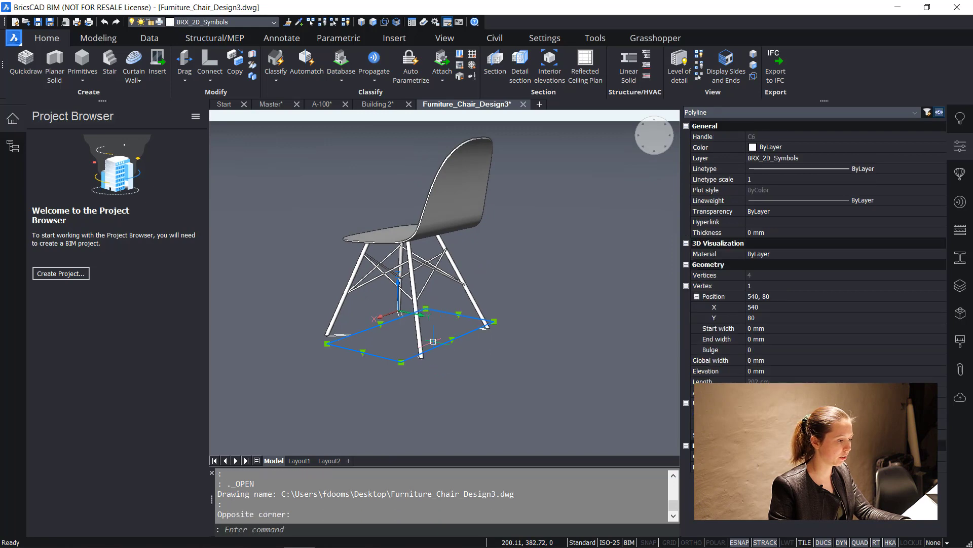
scroll(433, 341, up, 3)
key(Escape)
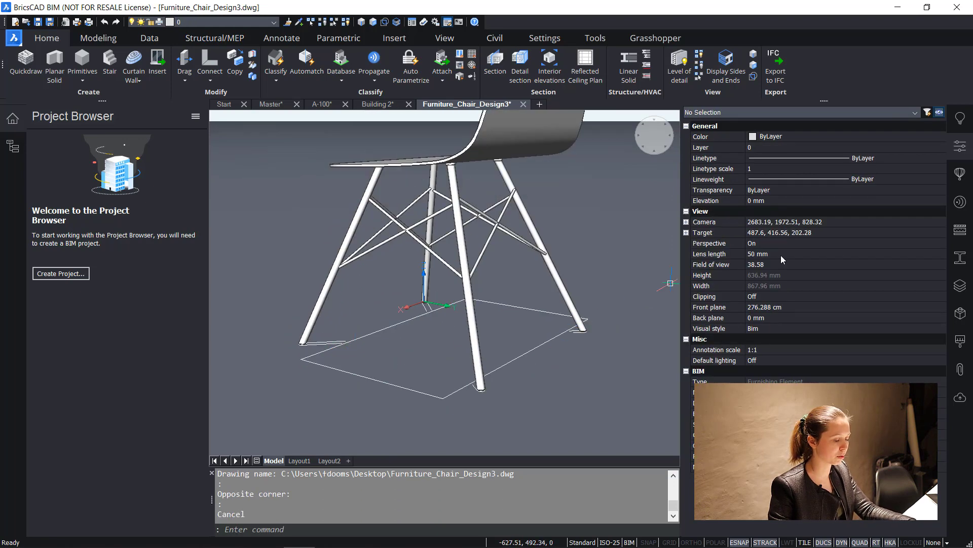
click(560, 347)
click(522, 385)
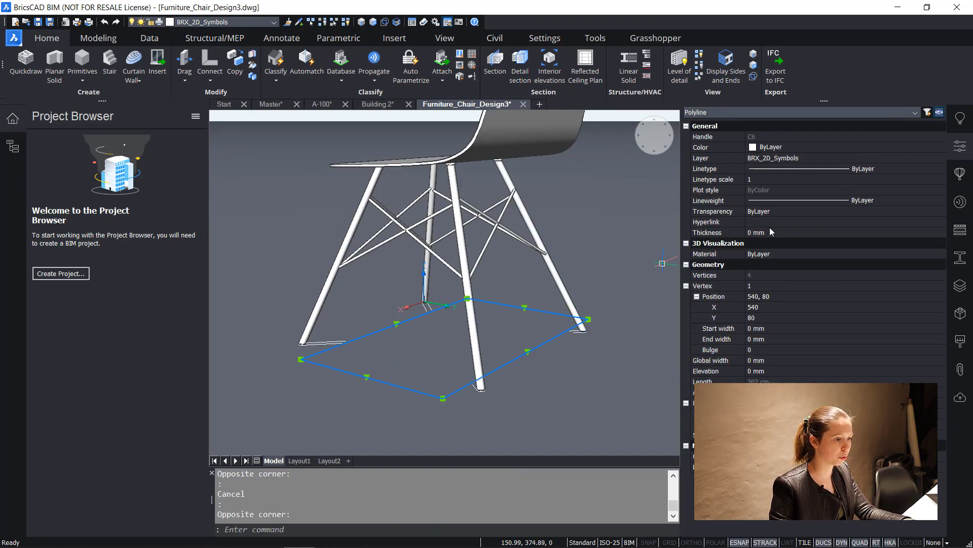
key(Escape)
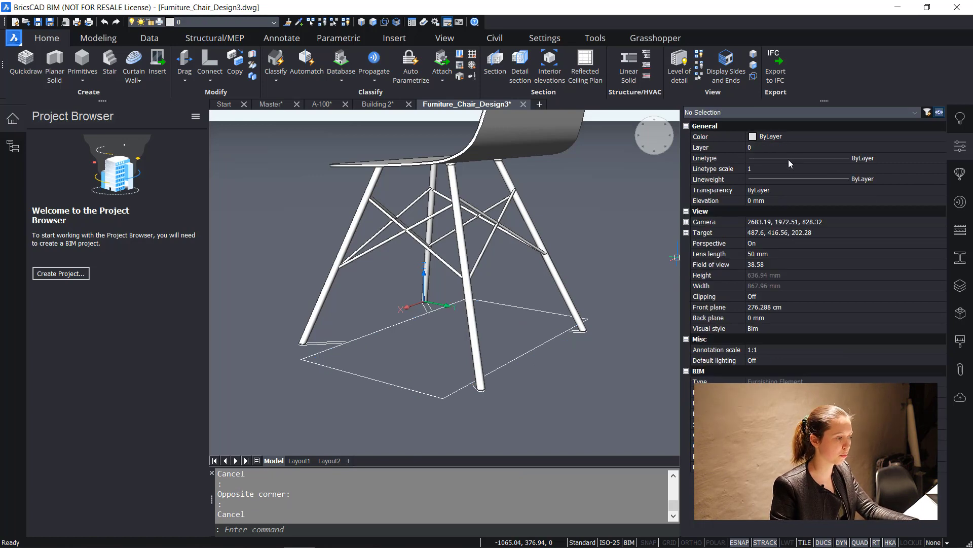
scroll(494, 326, down, 5)
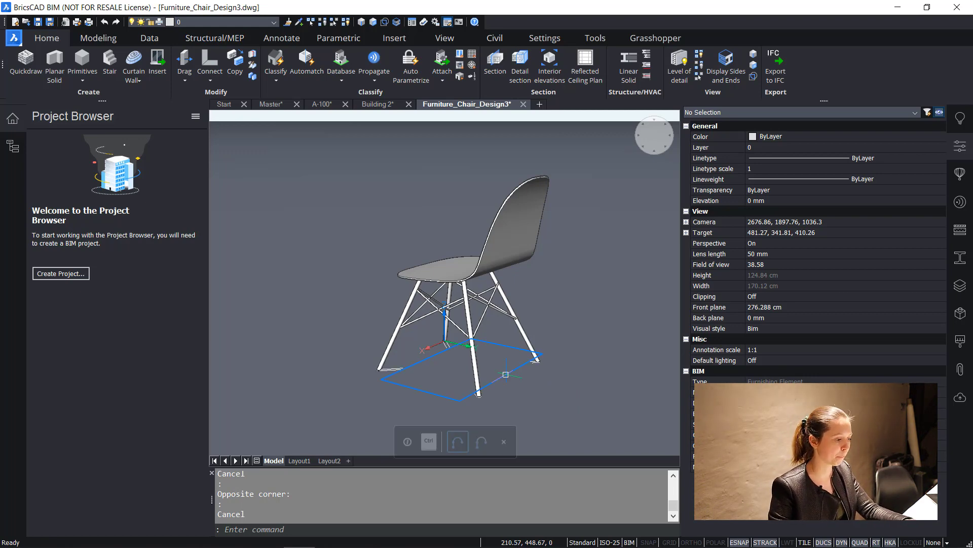
click(523, 103)
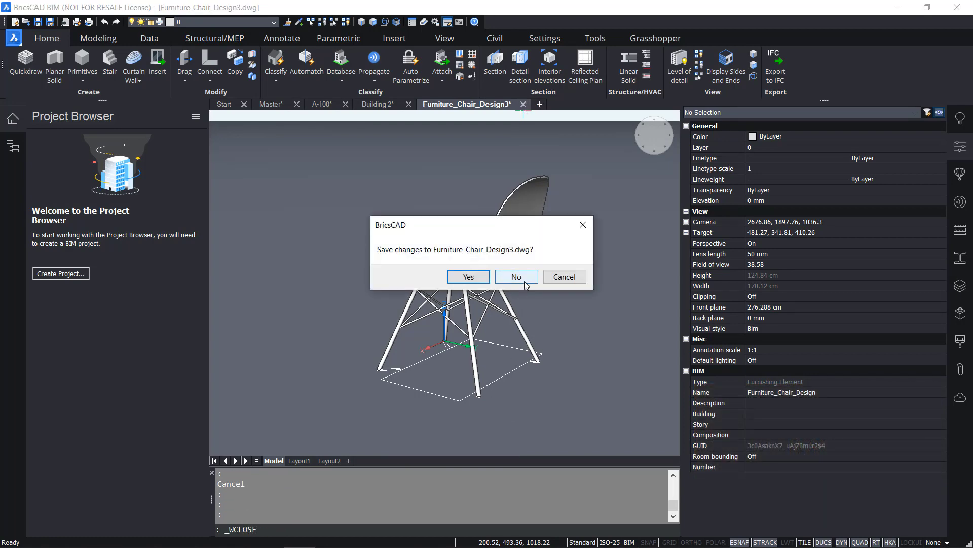
click(522, 281)
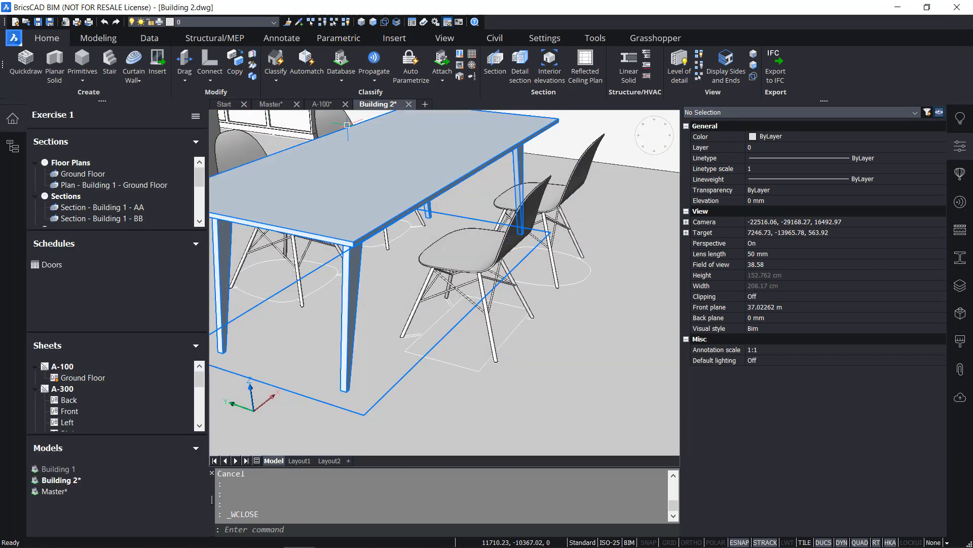
Return to sheet A-100, show its BRX layers and examine the D2 - Int door and its swing.
click(323, 104)
scroll(428, 194, down, 3)
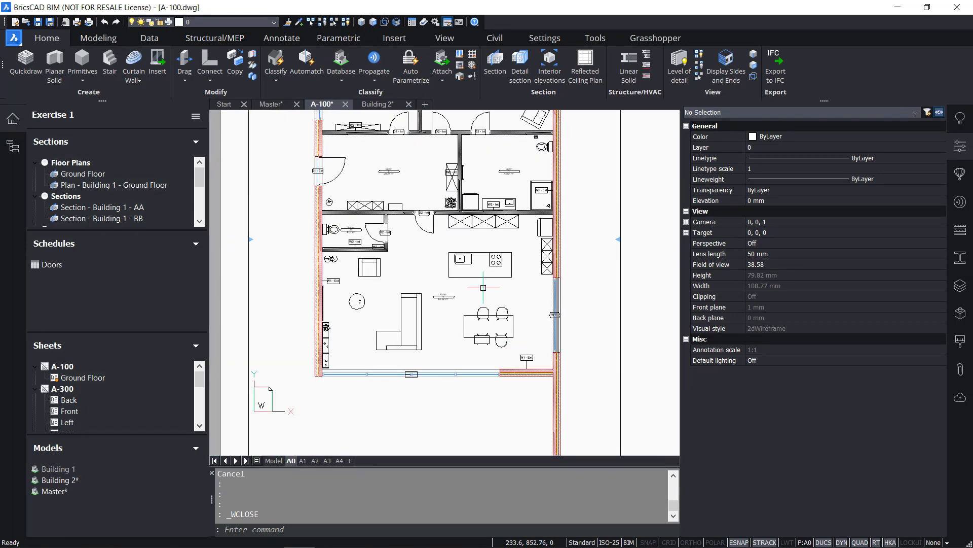
scroll(429, 193, up, 5)
scroll(419, 241, up, 3)
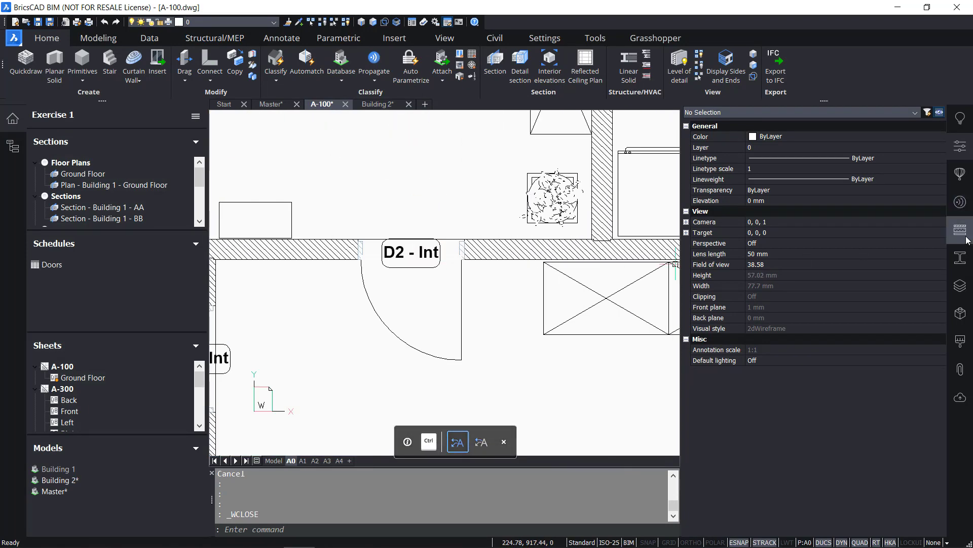
click(959, 285)
scroll(459, 264, up, 3)
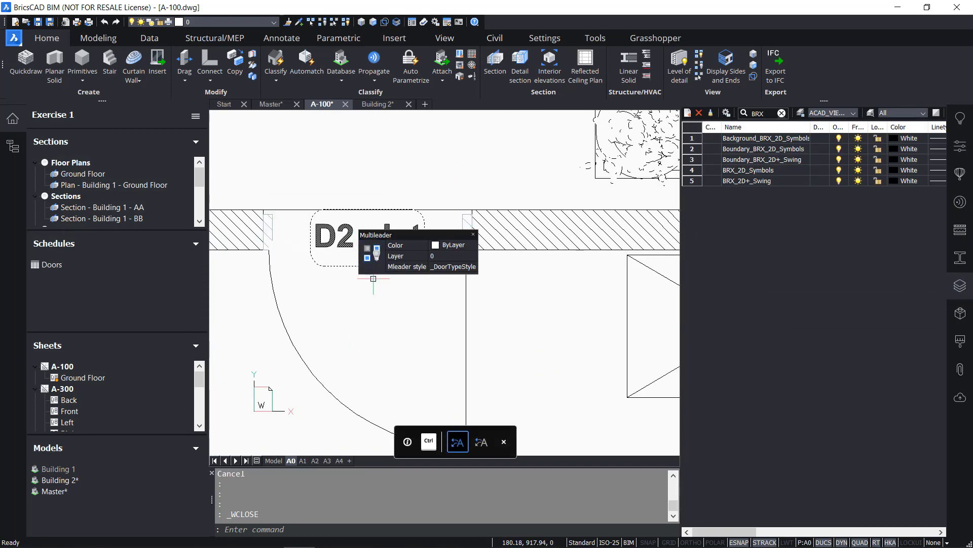
scroll(408, 310, down, 3)
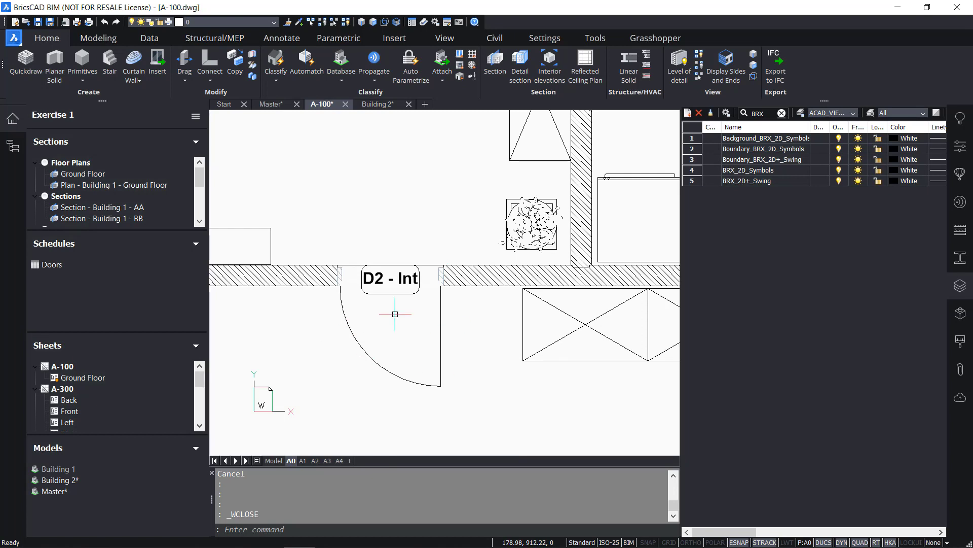
scroll(432, 281, up, 5)
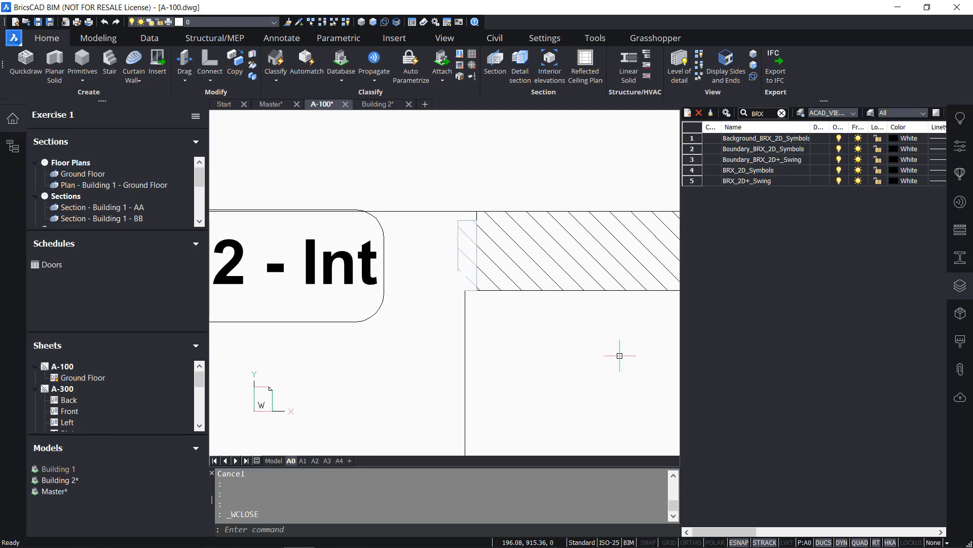
scroll(608, 340, down, 2)
mouse_move(590, 366)
middle_down()
mouse_move(593, 333)
mouse_move(550, 283)
middle_up()
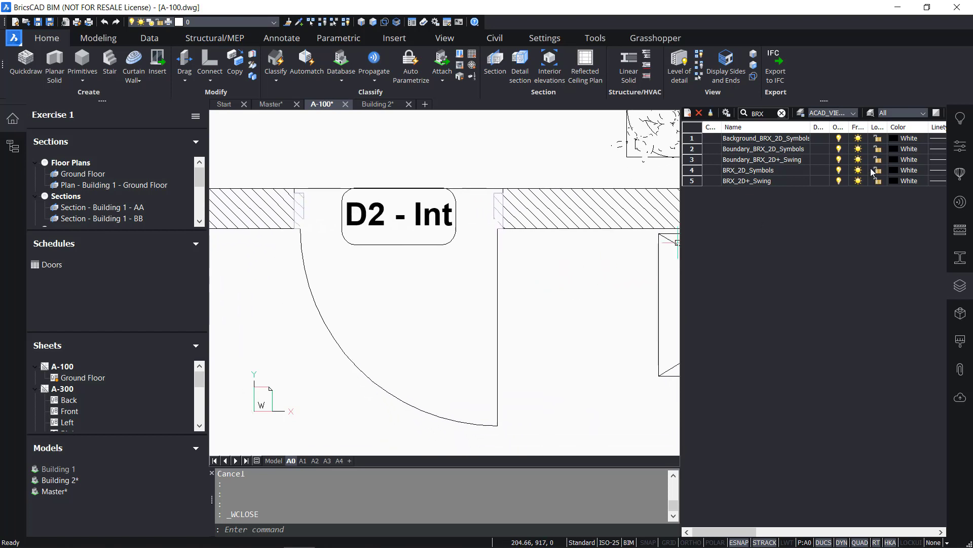
Toggle the Boundary_BRX_2D+_Swing layer off and back on to check its effect on the door swing.
click(839, 160)
click(839, 161)
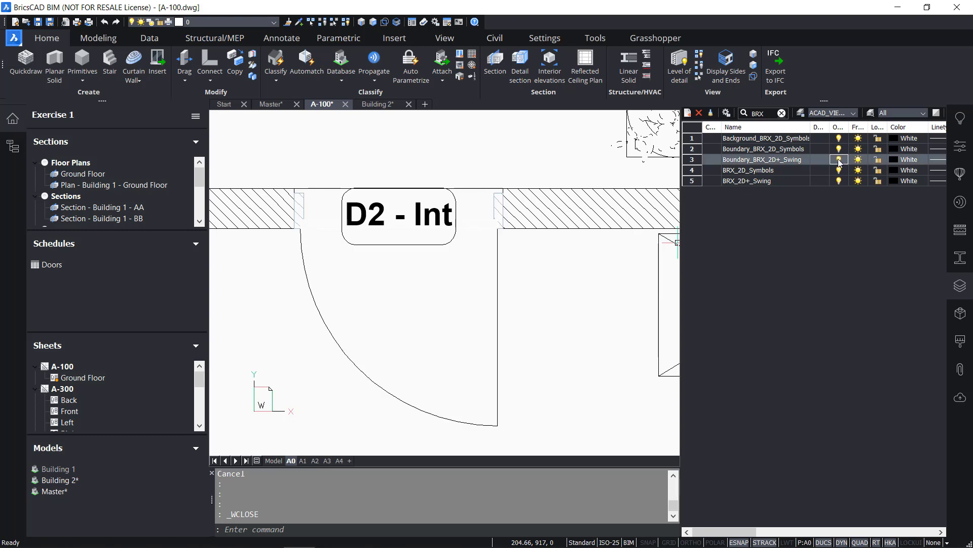
click(839, 161)
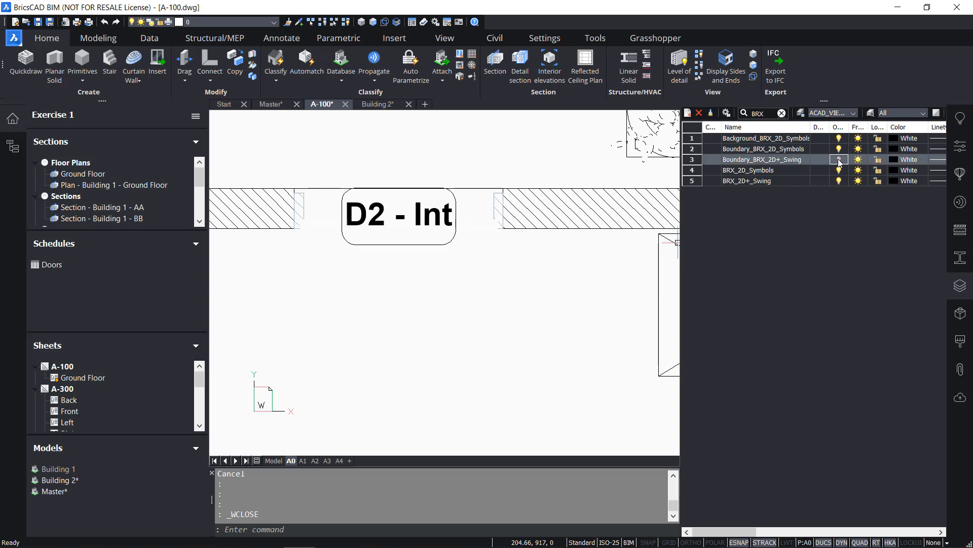
click(839, 160)
click(839, 160)
click(840, 160)
click(839, 161)
click(839, 160)
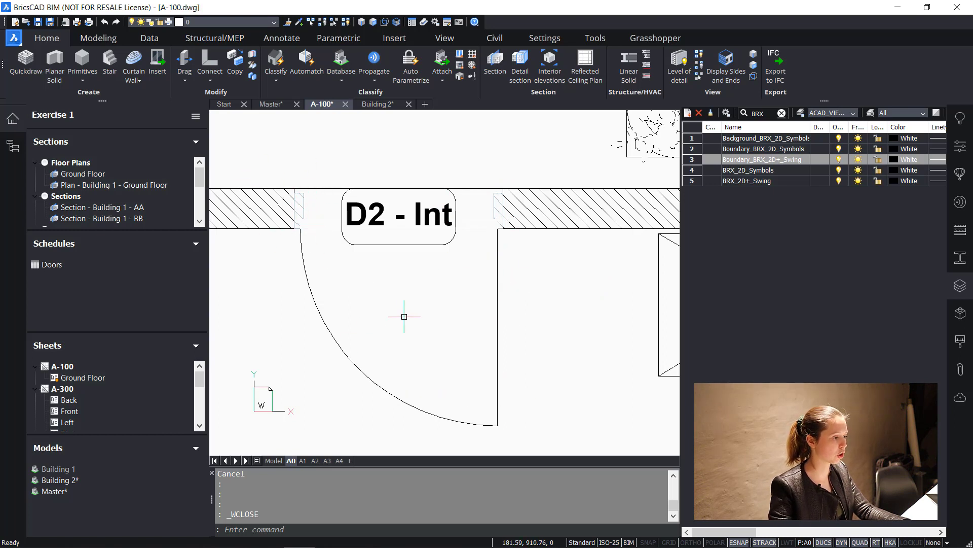
Review the furniture symbols and door swings across the ground floor plan on sheet A-100.
scroll(404, 317, down, 6)
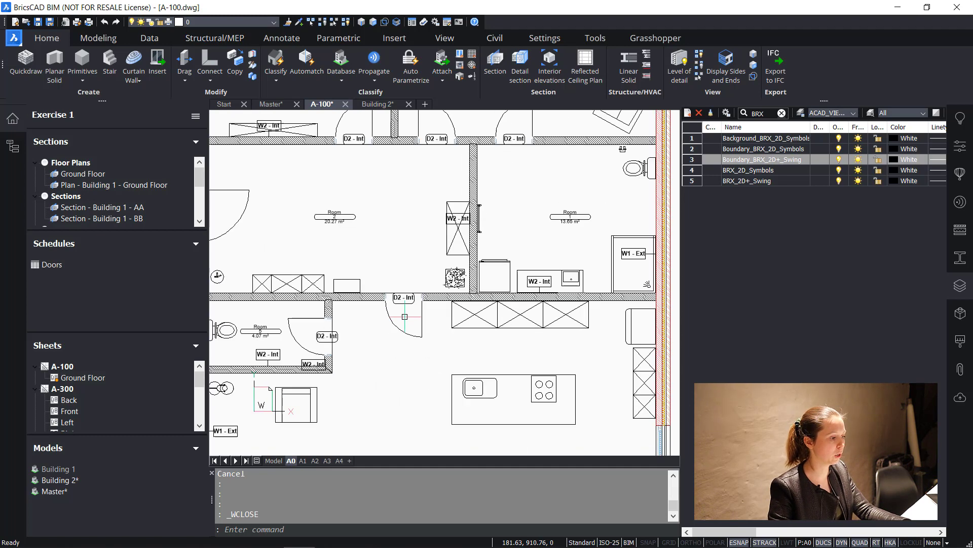
scroll(446, 350, up, 2)
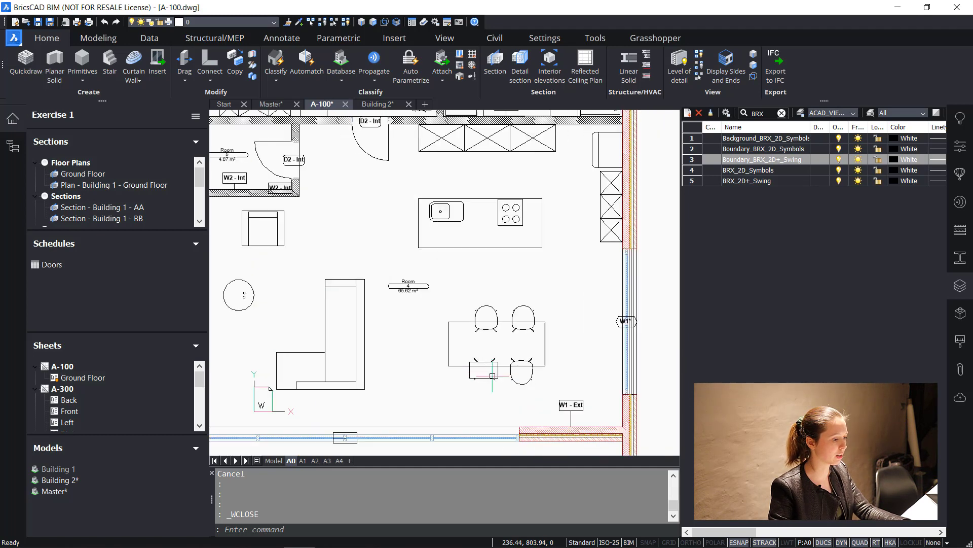
scroll(492, 381, up, 2)
scroll(492, 382, down, 1)
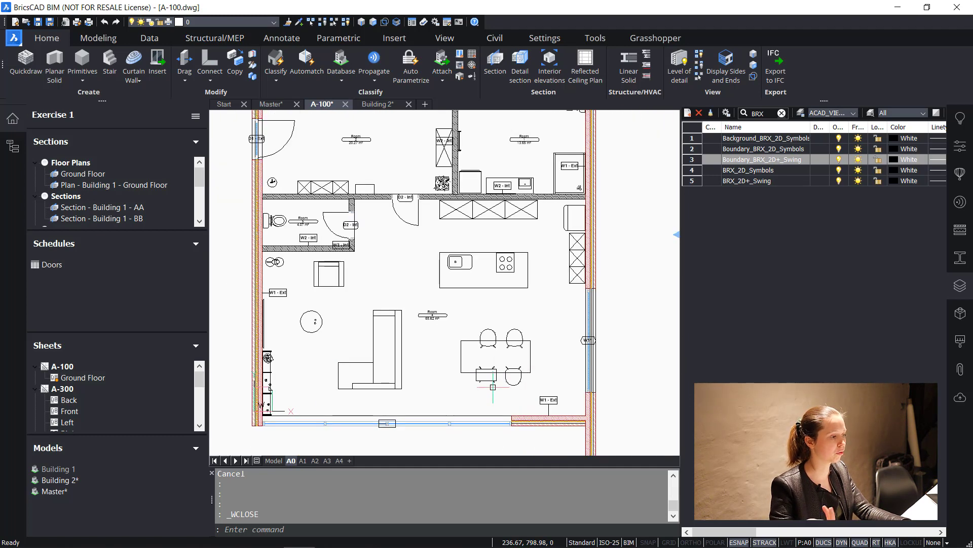
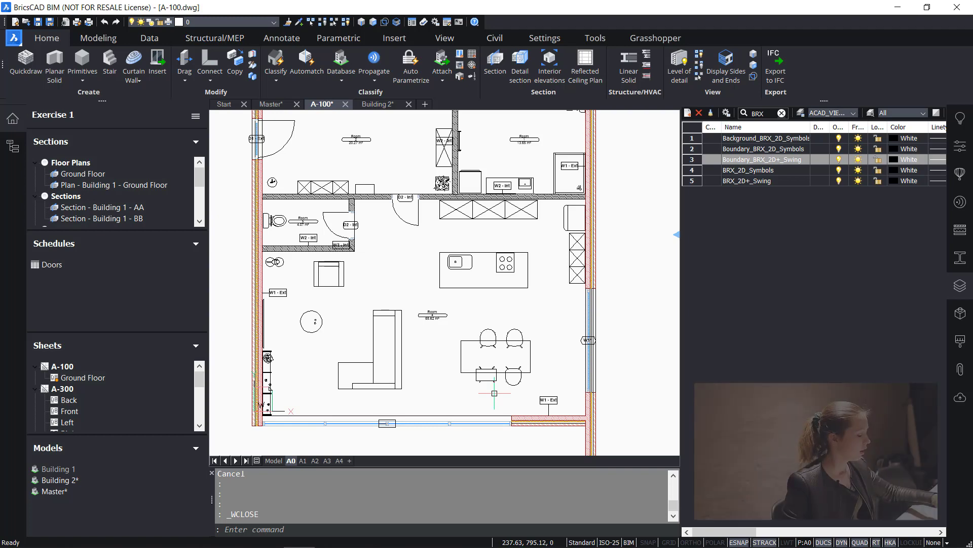
Examine the hatch patterns of the exterior wall layers at the corner beside the W1 - Ext tag on sheet A-100.
scroll(596, 421, up, 5)
scroll(628, 416, up, 4)
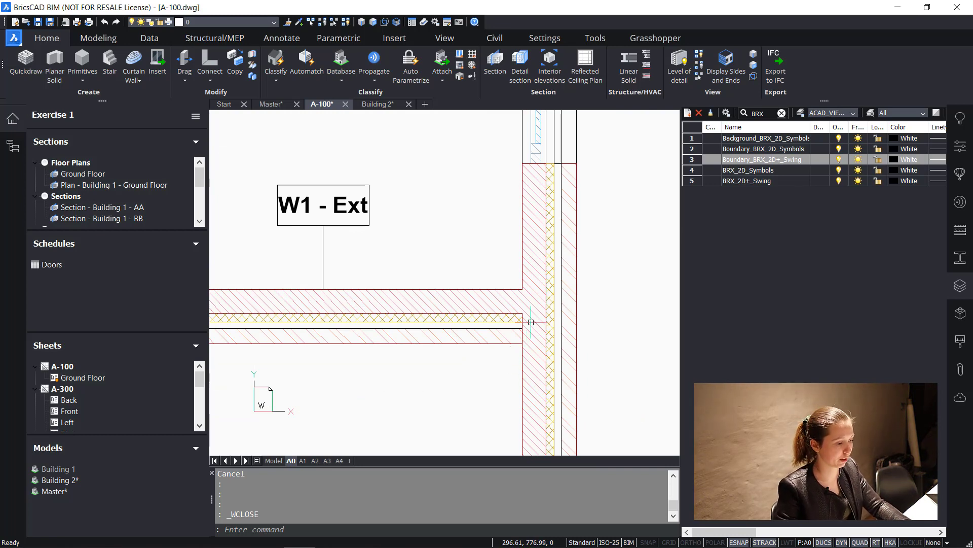
scroll(531, 322, up, 2)
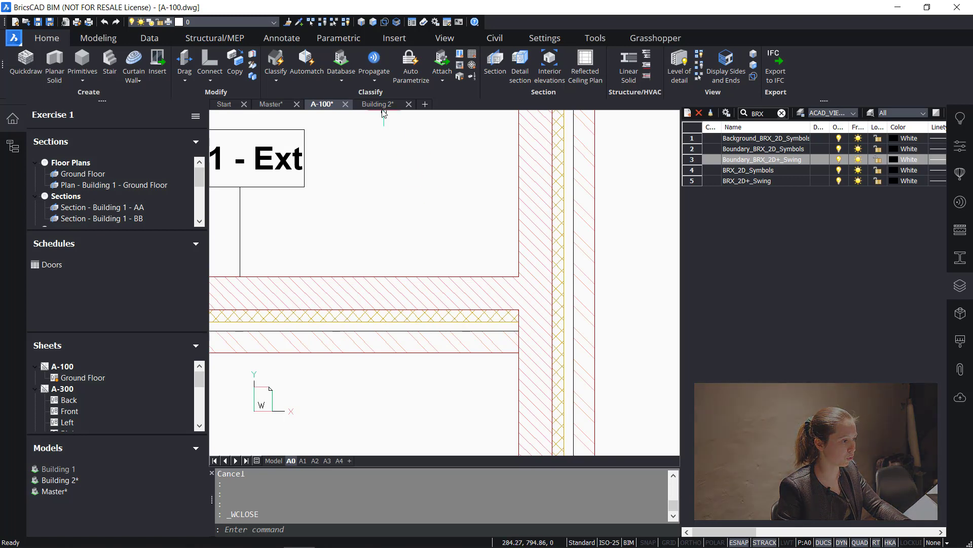
Switch to the Building 2 model and limit the BIM compositions list to those used in the project.
key(ctrl+Tab)
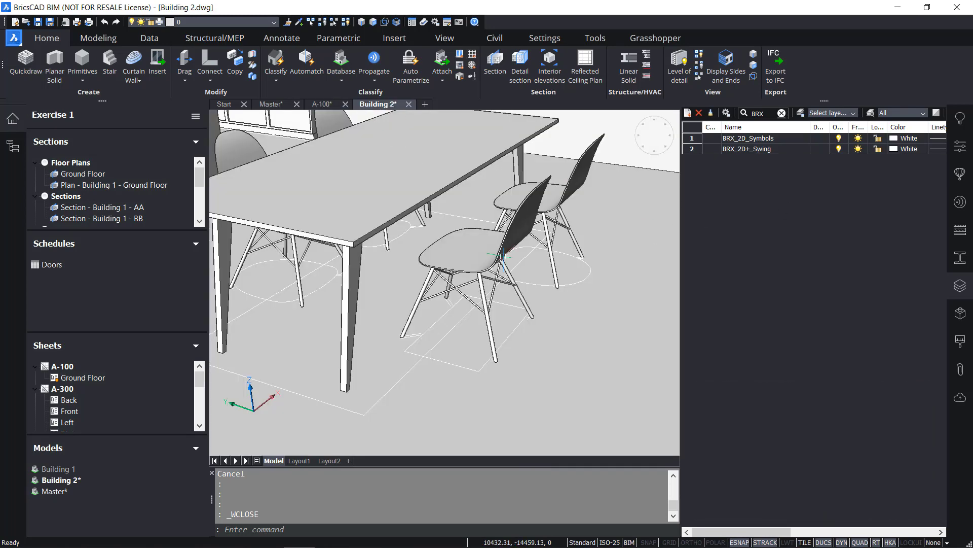
scroll(489, 264, down, 6)
scroll(489, 263, down, 10)
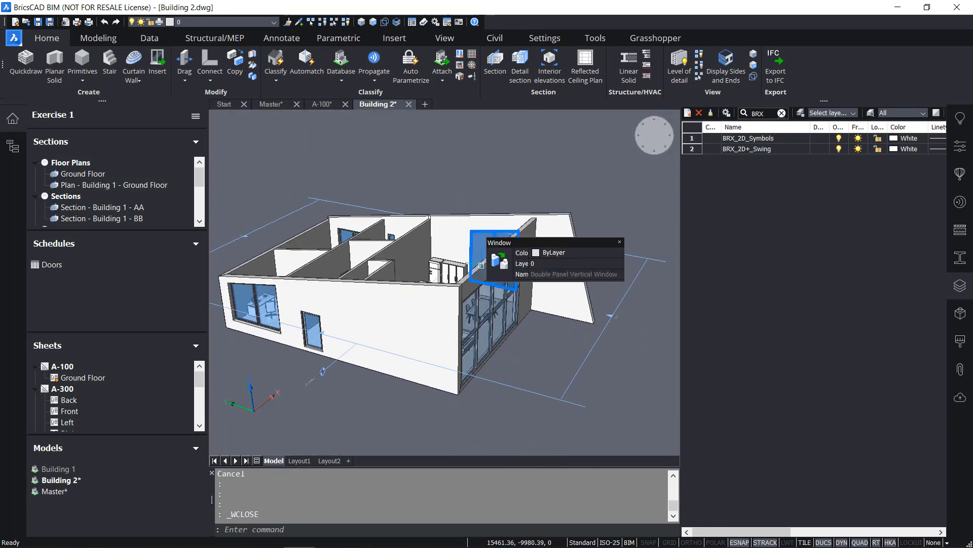
click(968, 237)
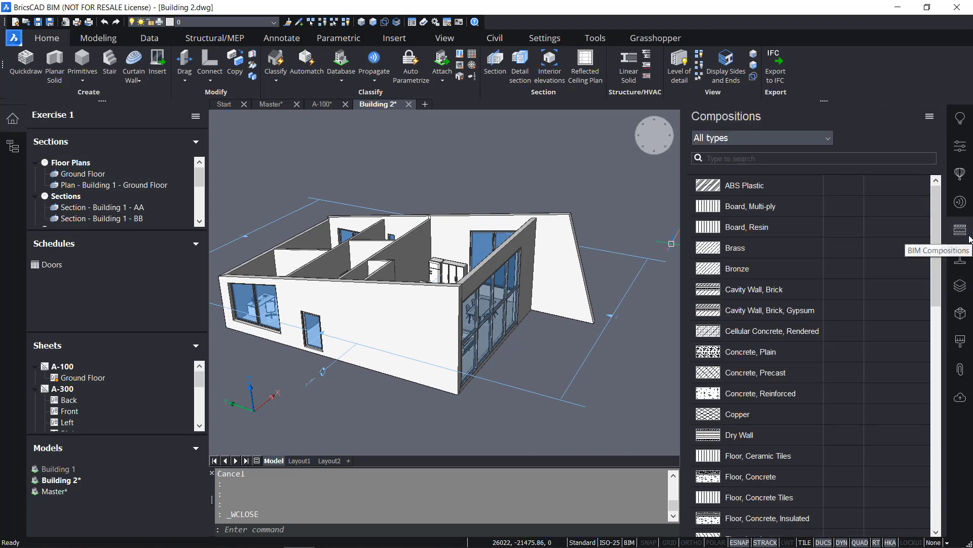
click(930, 117)
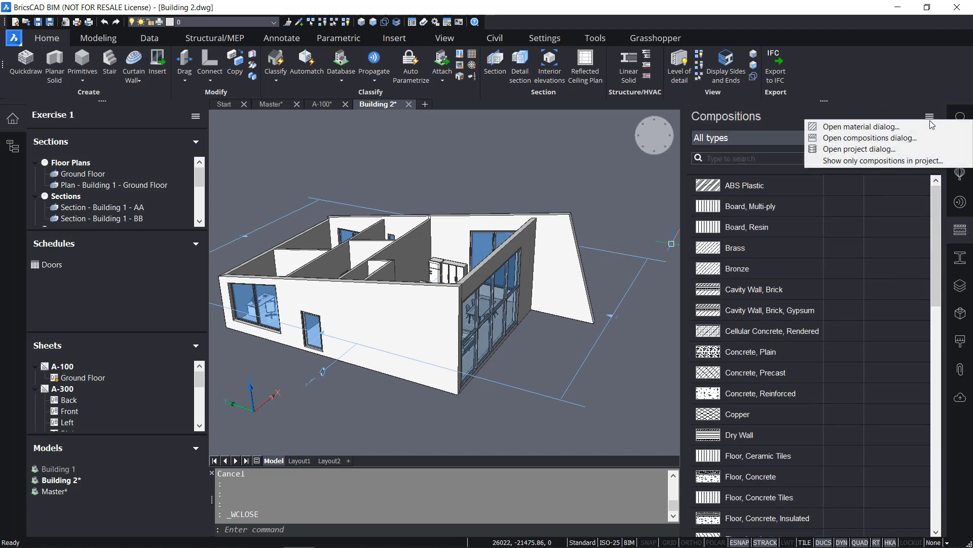
click(893, 160)
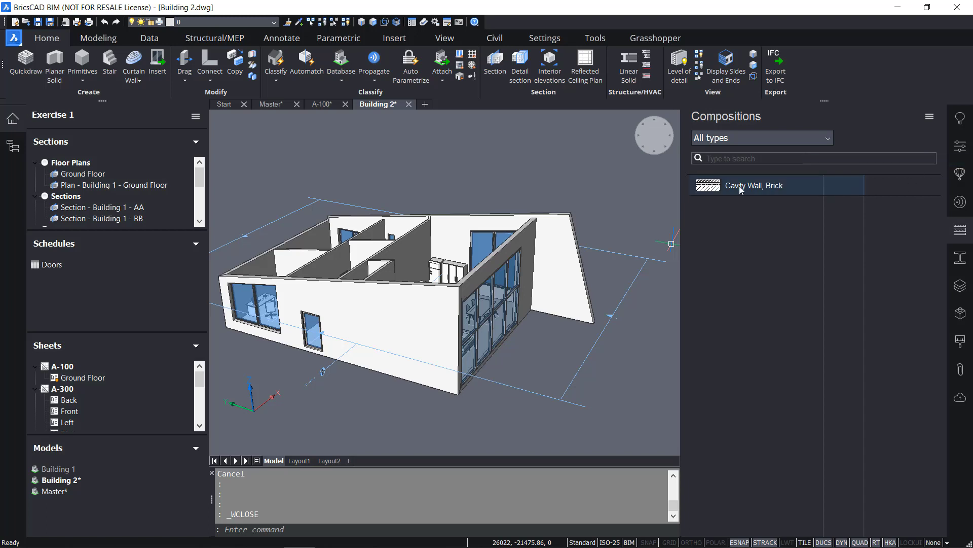
click(933, 117)
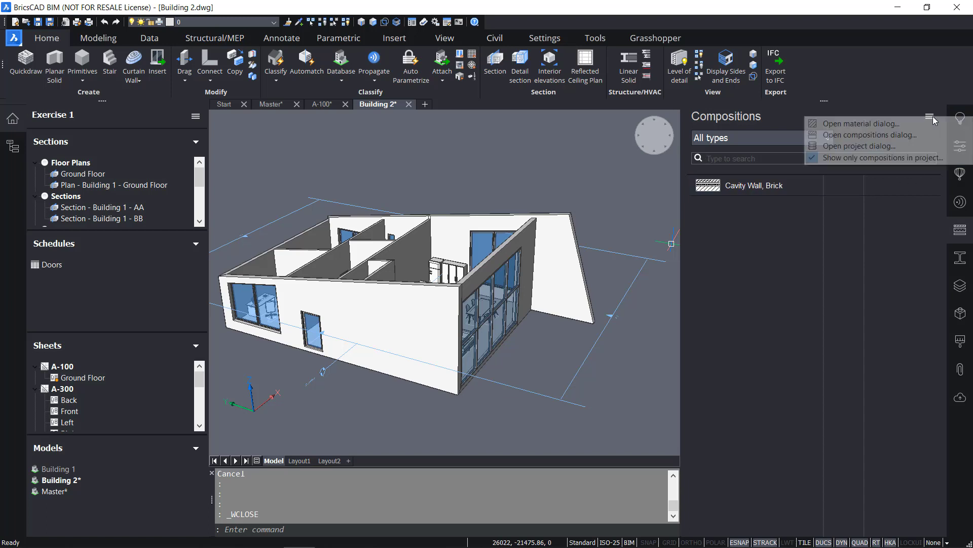
click(788, 214)
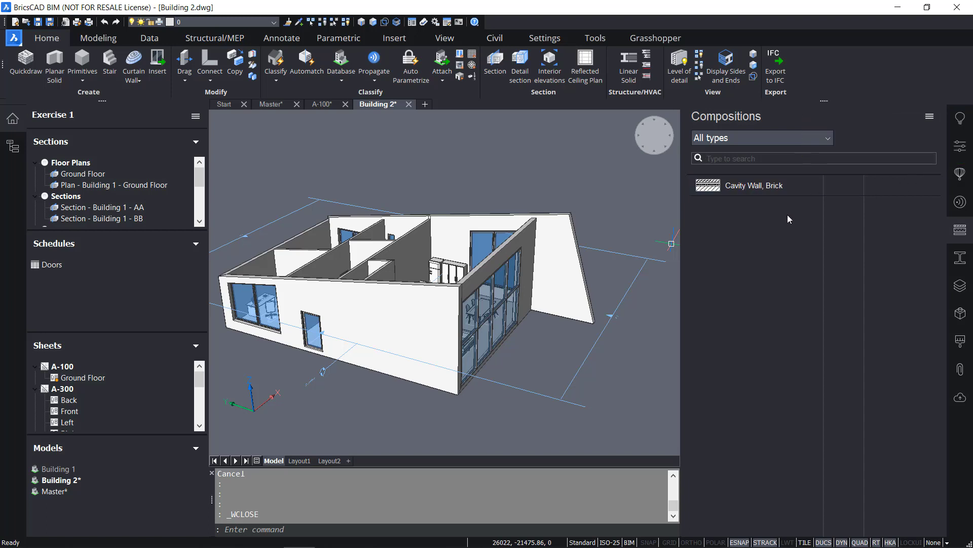
Set the section hatch of the Supporting Wall, Brick material in the Cavity Wall, Brick composition to ANSI37 and save Building 2.
double_click(771, 187)
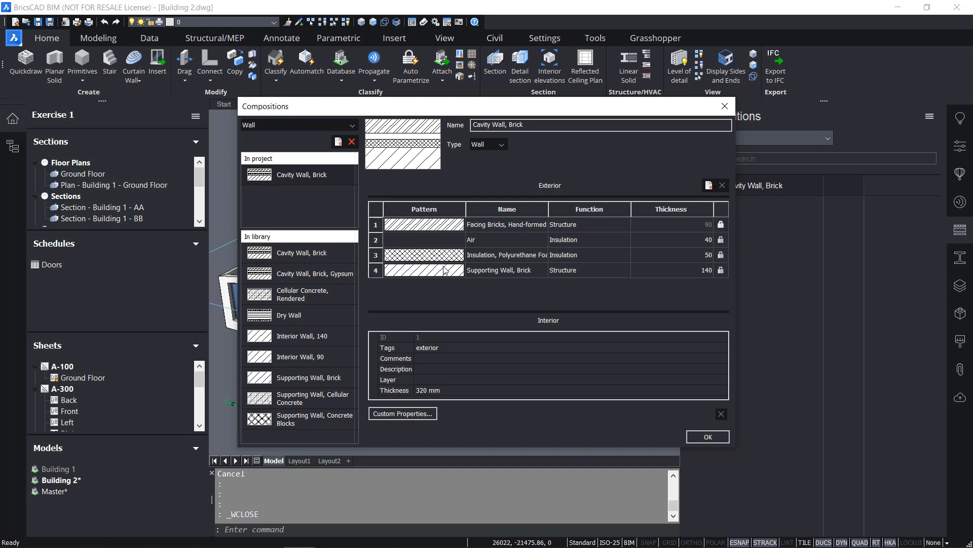
double_click(501, 272)
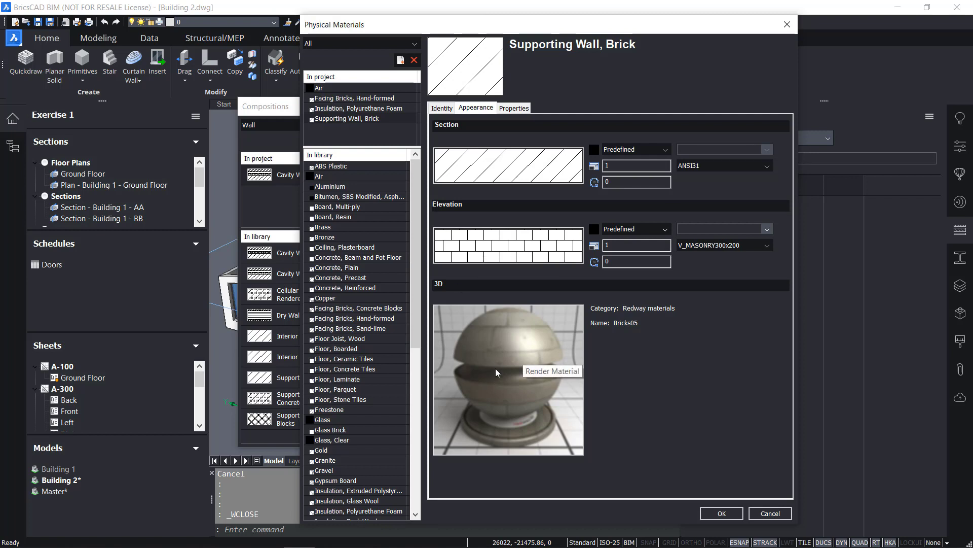
click(501, 176)
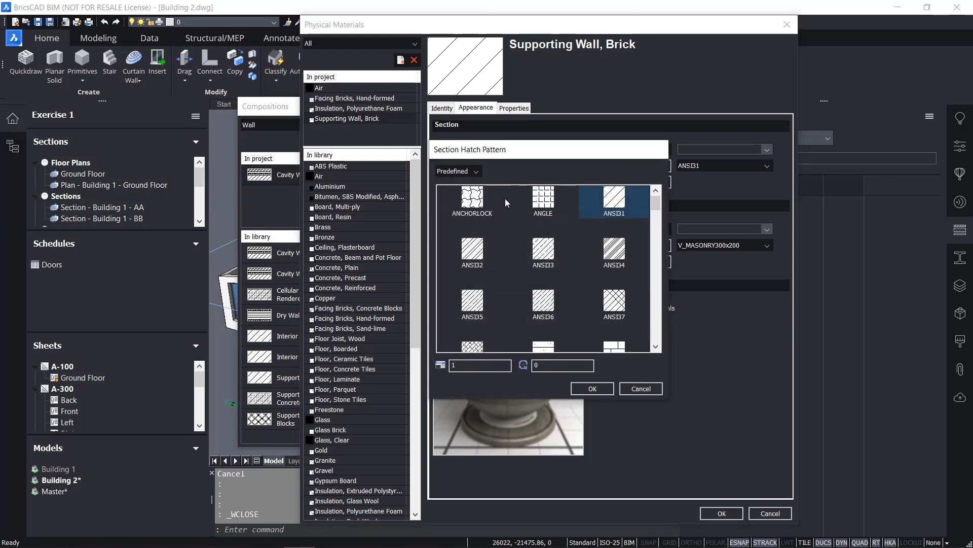
click(616, 307)
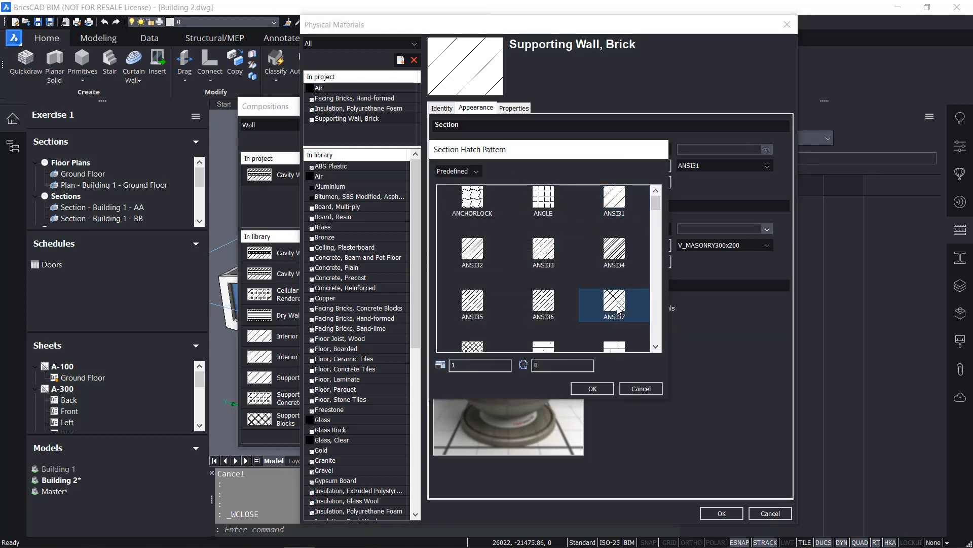
click(593, 389)
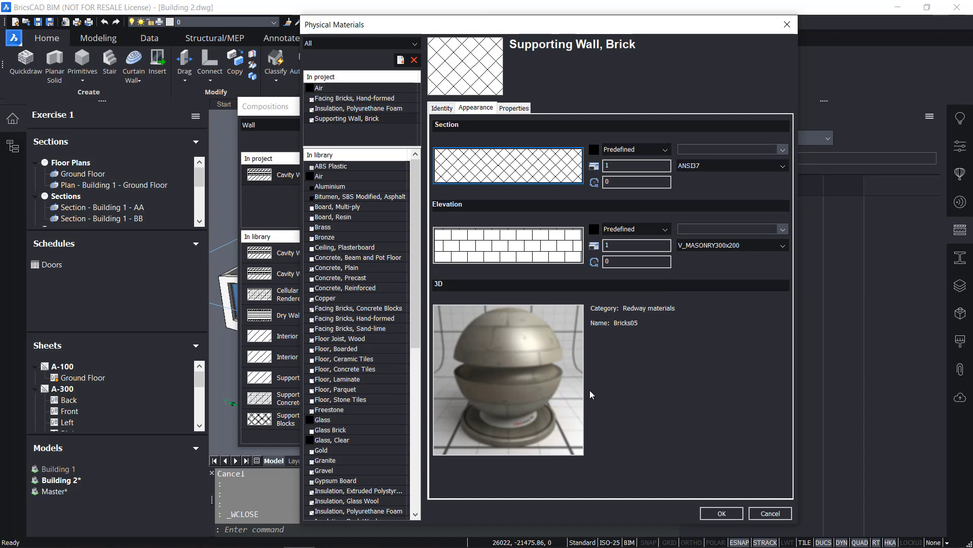
click(732, 520)
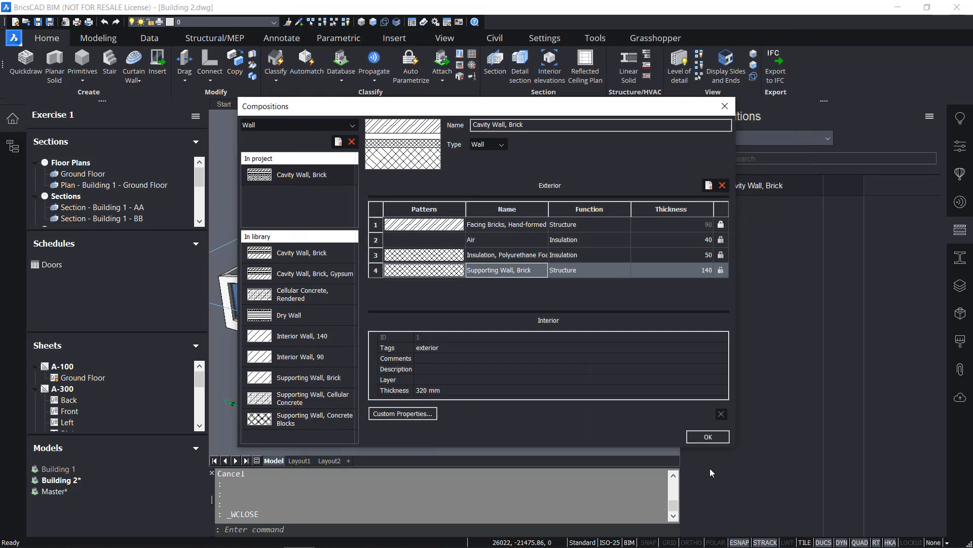
click(706, 437)
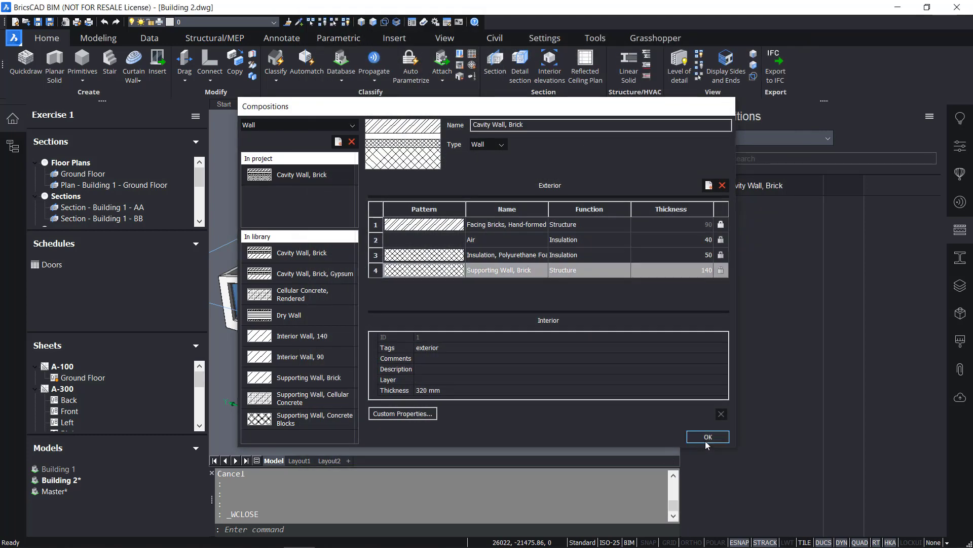
key(ctrl+s)
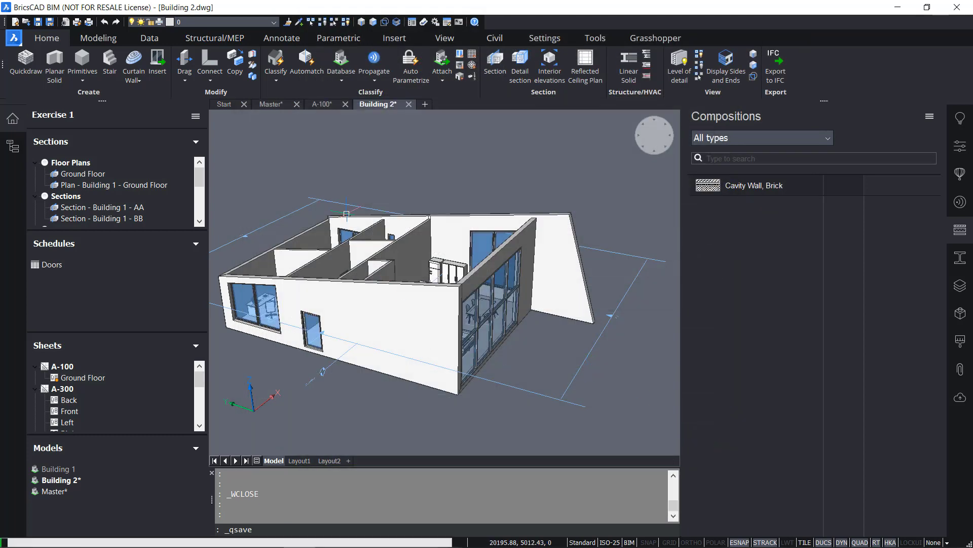
Return to sheet A-100 and update the section in the ground floor plan viewport.
click(313, 100)
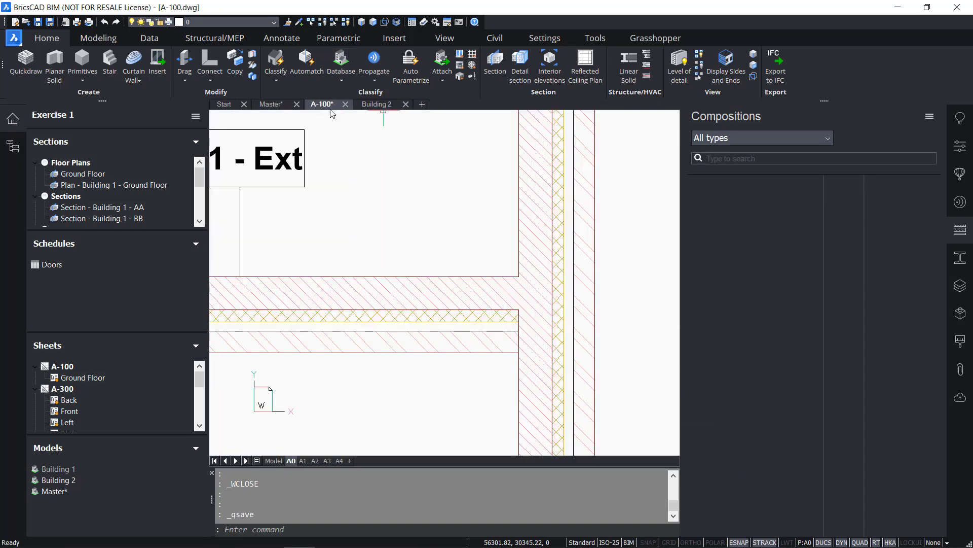
scroll(431, 203, down, 8)
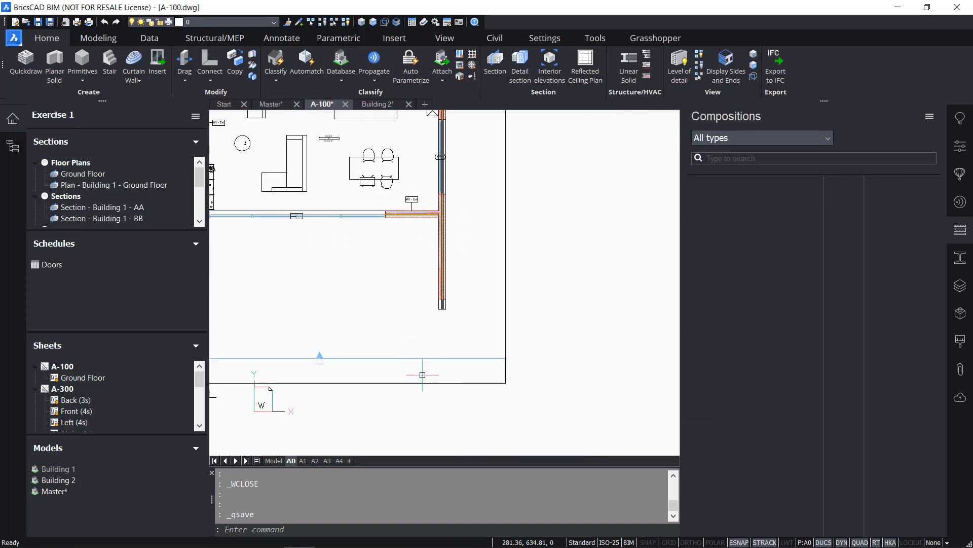
scroll(421, 383, up, 3)
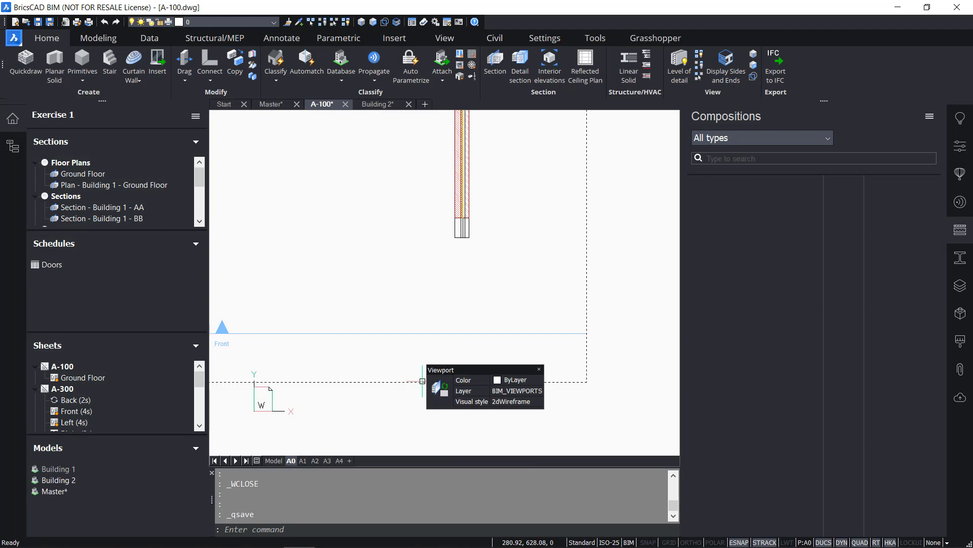
click(430, 388)
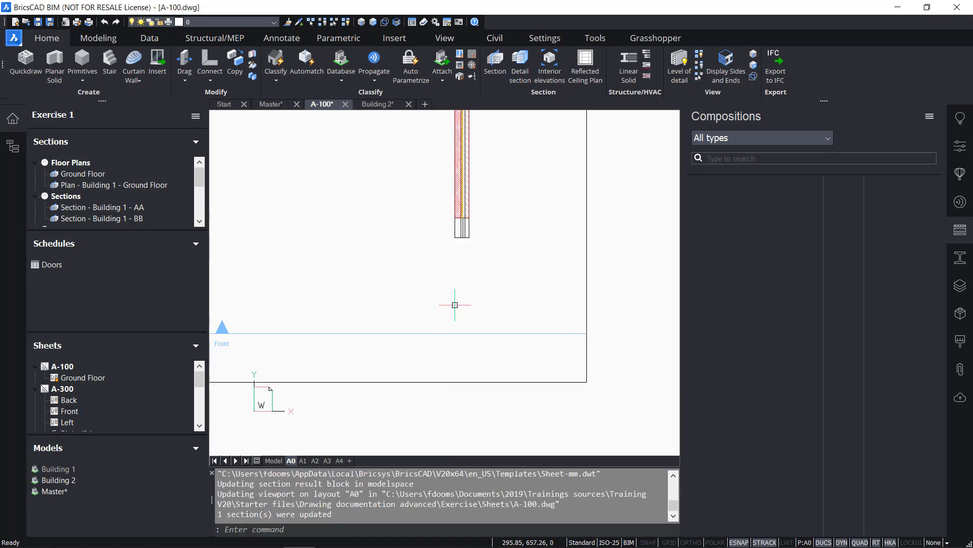
Examine the supporting brick layer's hatch at the exterior wall corner near W1 - Ext and across the ground floor plan.
scroll(455, 304, up, 8)
scroll(457, 278, down, 5)
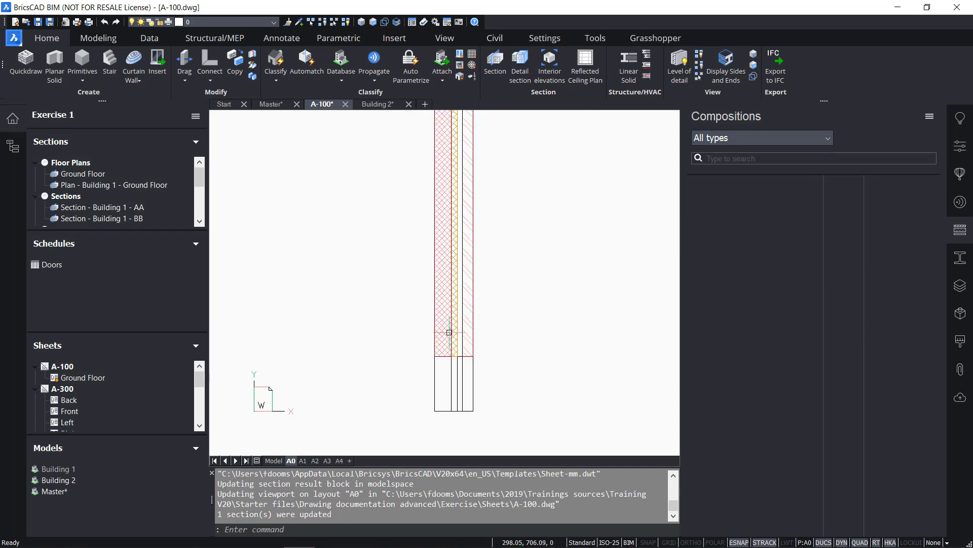
scroll(426, 374, down, 3)
scroll(425, 407, up, 7)
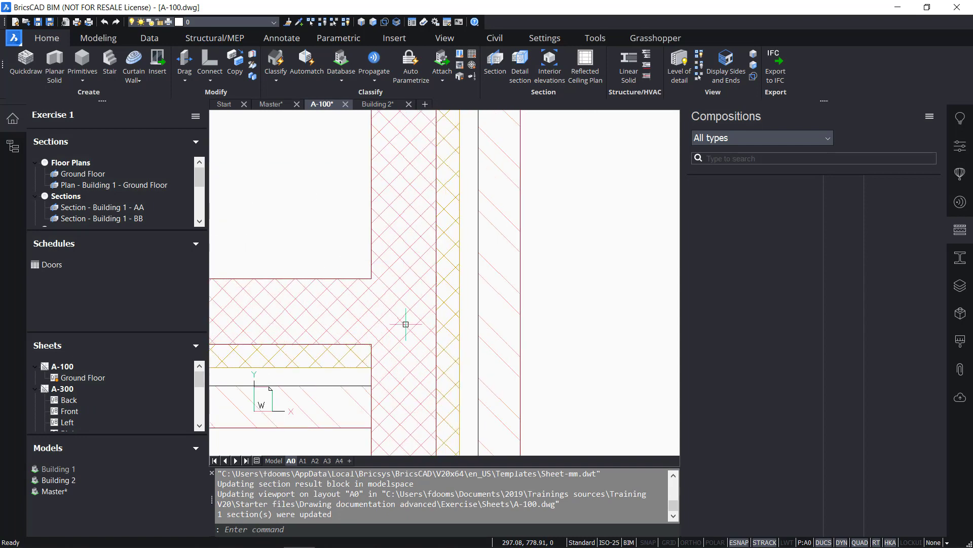
scroll(388, 348, down, 1)
scroll(388, 348, down, 1)
middle_drag(383, 345, 547, 332)
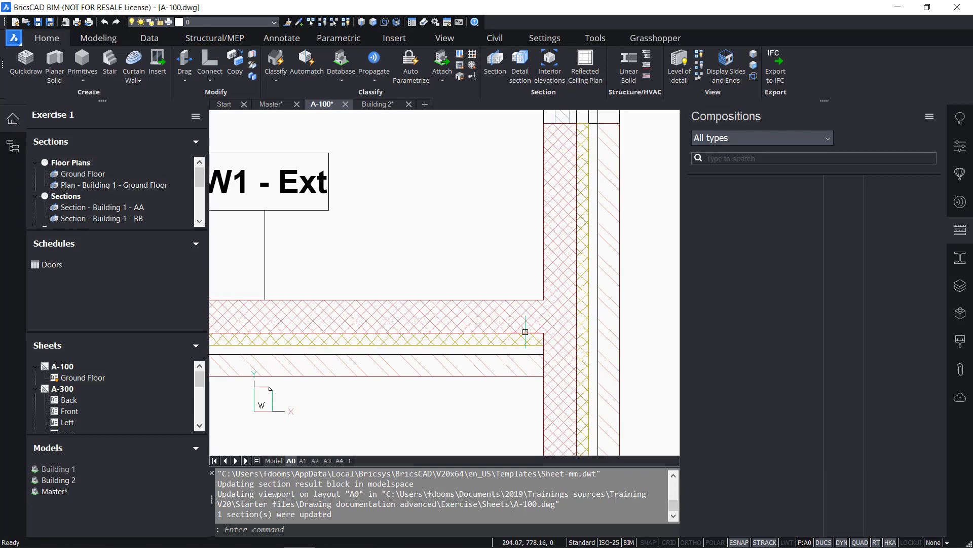
scroll(525, 332, down, 6)
scroll(525, 331, up, 2)
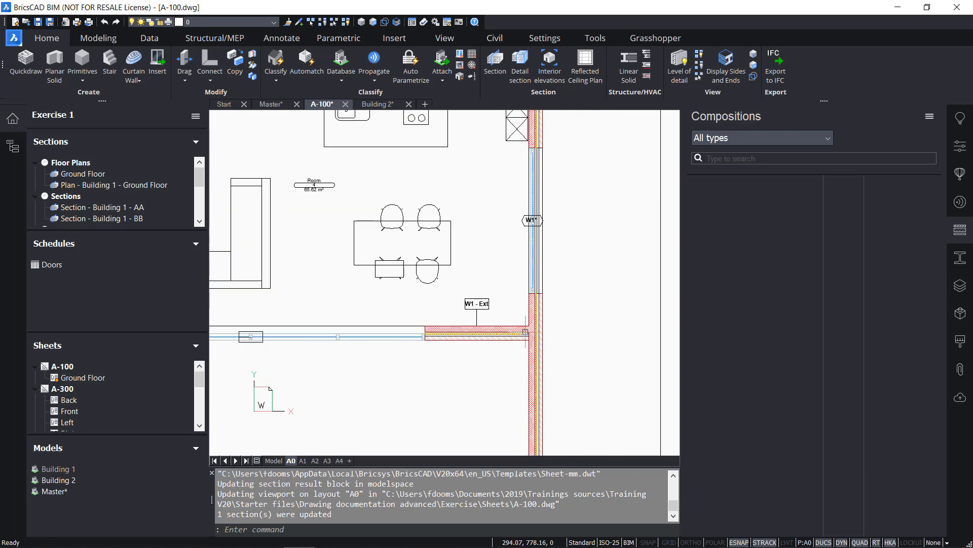
scroll(525, 332, up, 4)
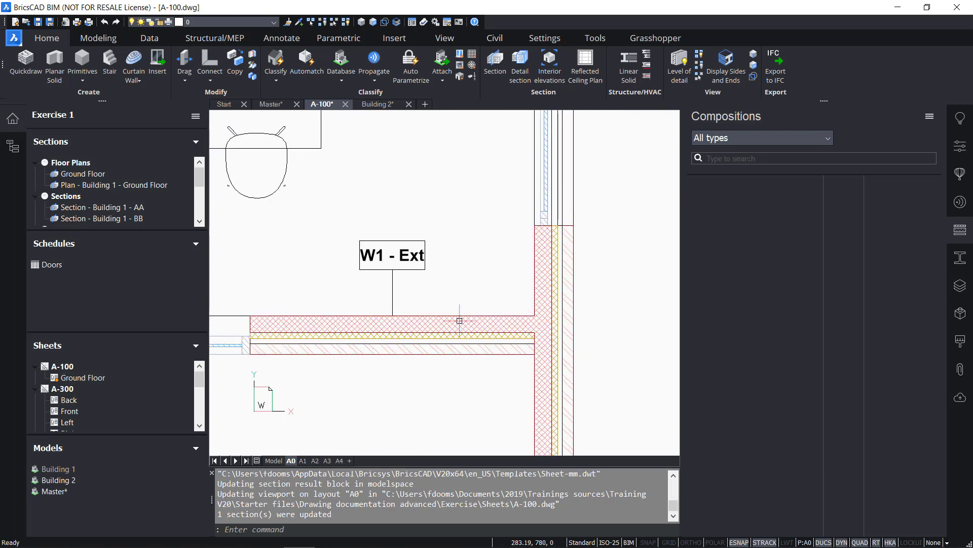
scroll(459, 321, down, 4)
scroll(487, 340, down, 2)
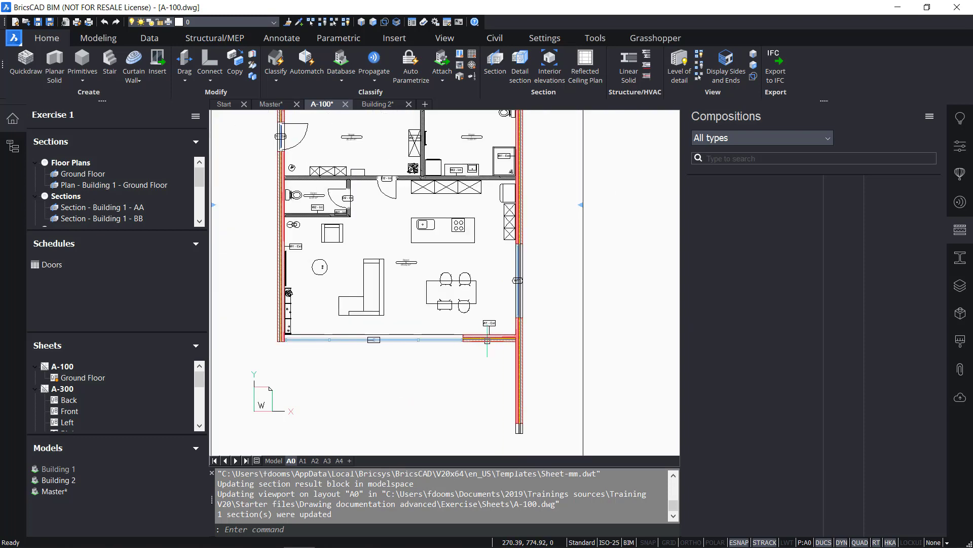
scroll(487, 341, down, 4)
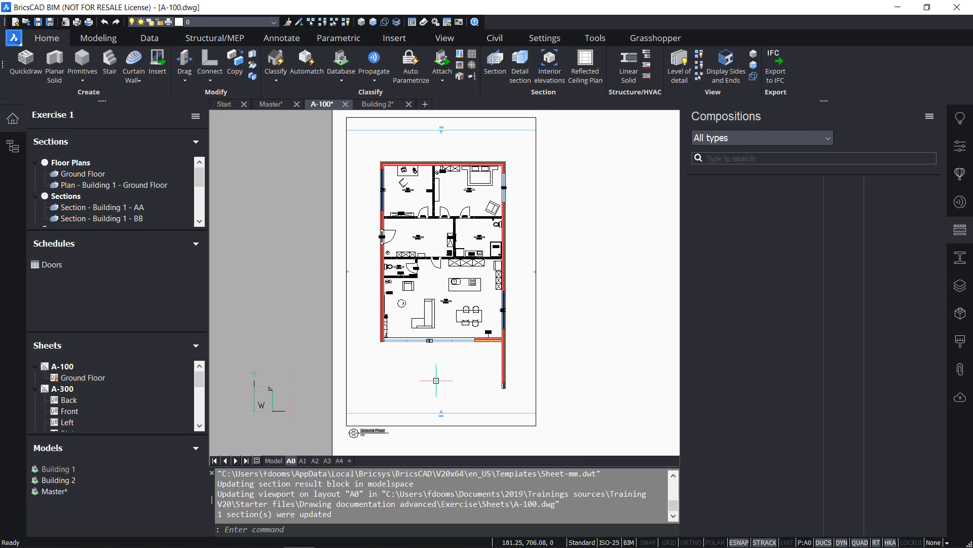
scroll(449, 323, up, 6)
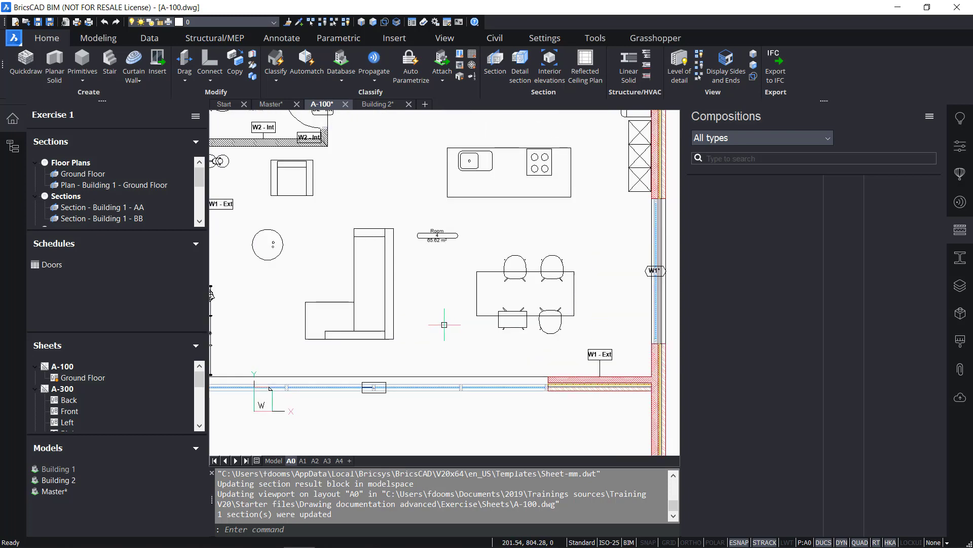
scroll(444, 325, down, 3)
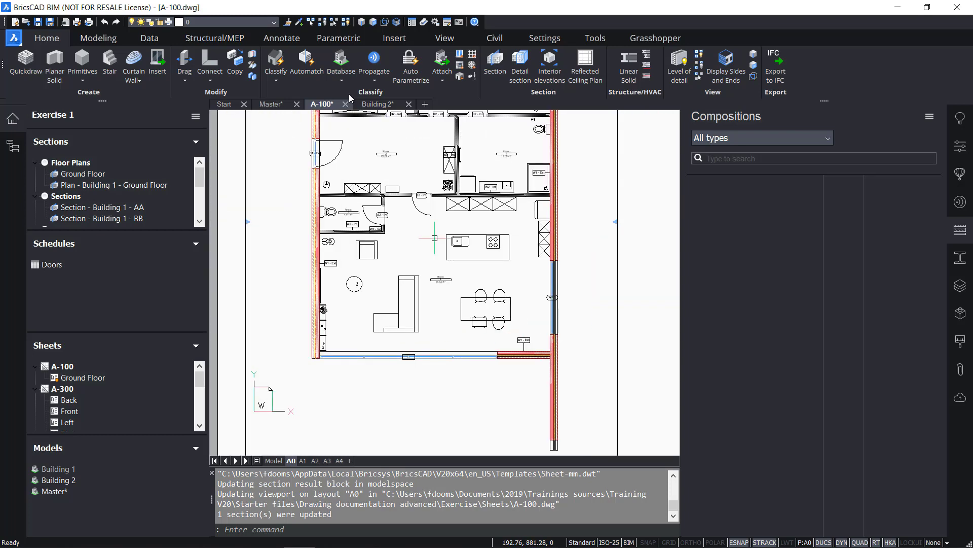
In the Building 2 model, move the L-shaped sofa a short distance away from the round side table, towards the dining table.
click(373, 105)
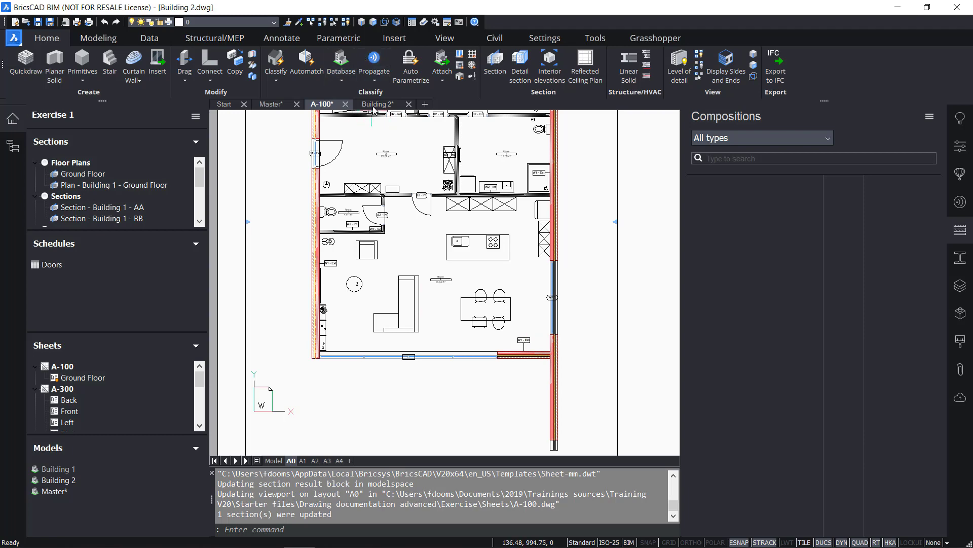
scroll(459, 256, up, 6)
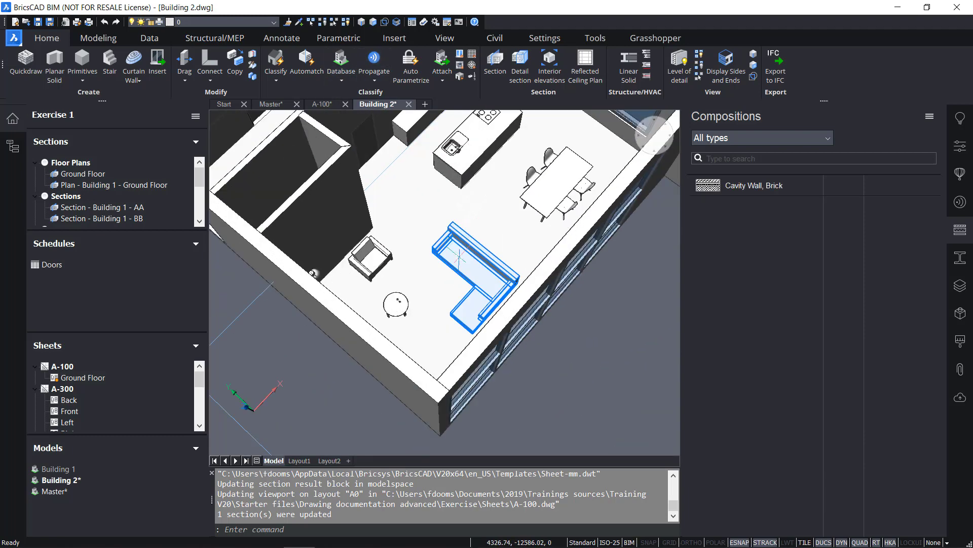
click(459, 256)
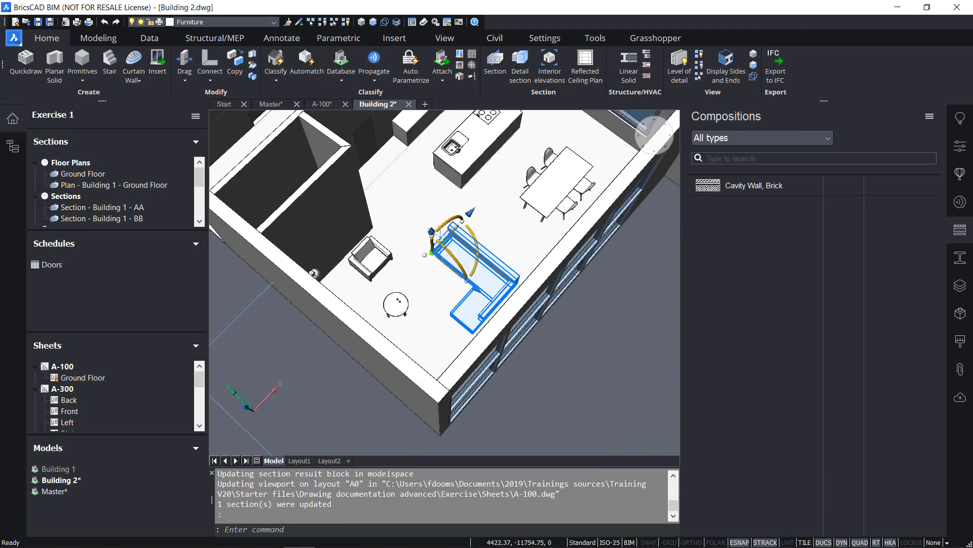
drag(445, 237, 466, 214)
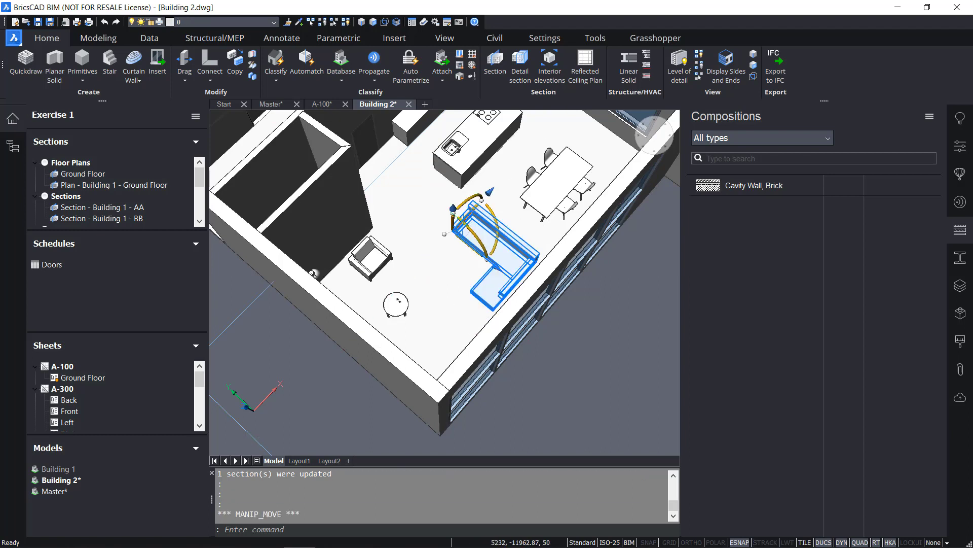
Save Building 2 and update the section in the ground floor plan on sheet A-100.
key(Escape)
key(ctrl+s)
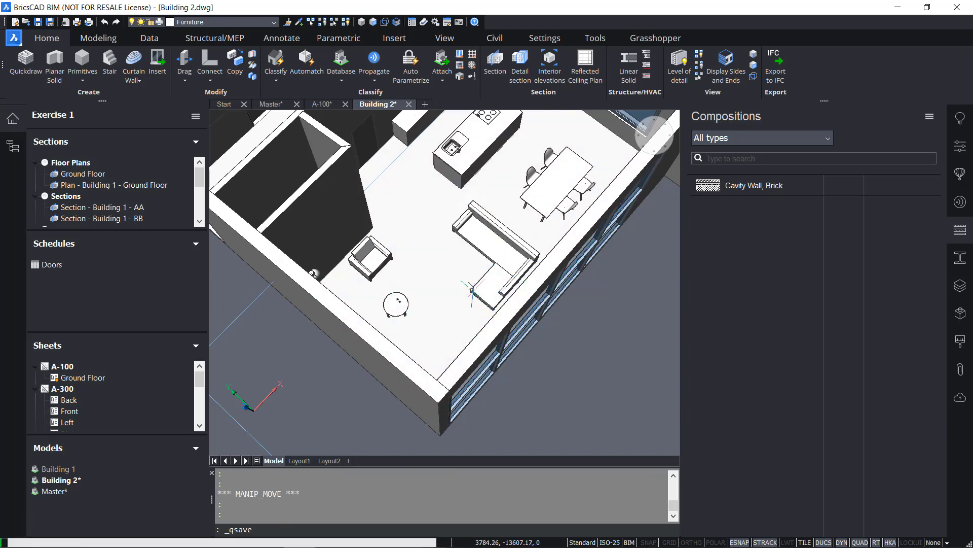
click(331, 104)
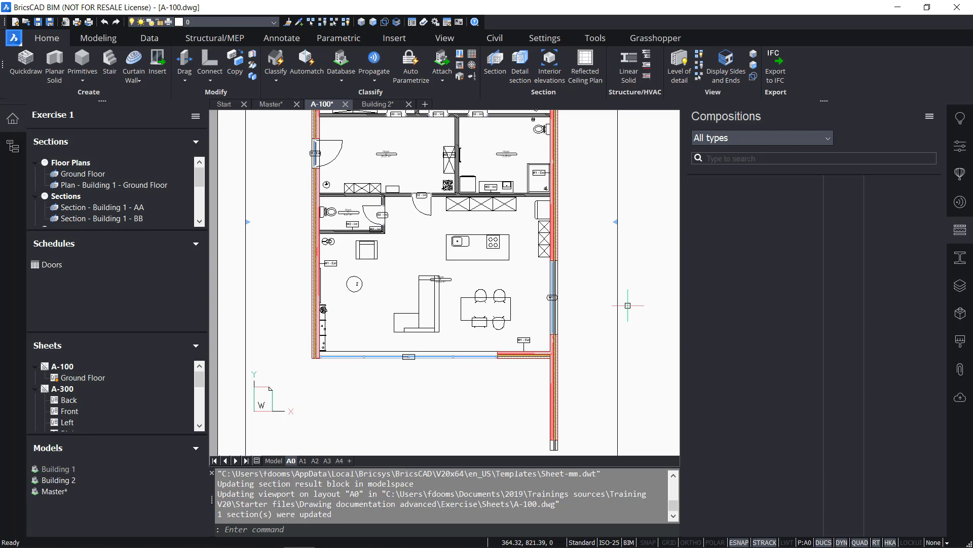
Inspect the BIM, quantity and ply properties of the exterior wall tagged W1 - Ext in the Building 2 model.
scroll(537, 342, up, 6)
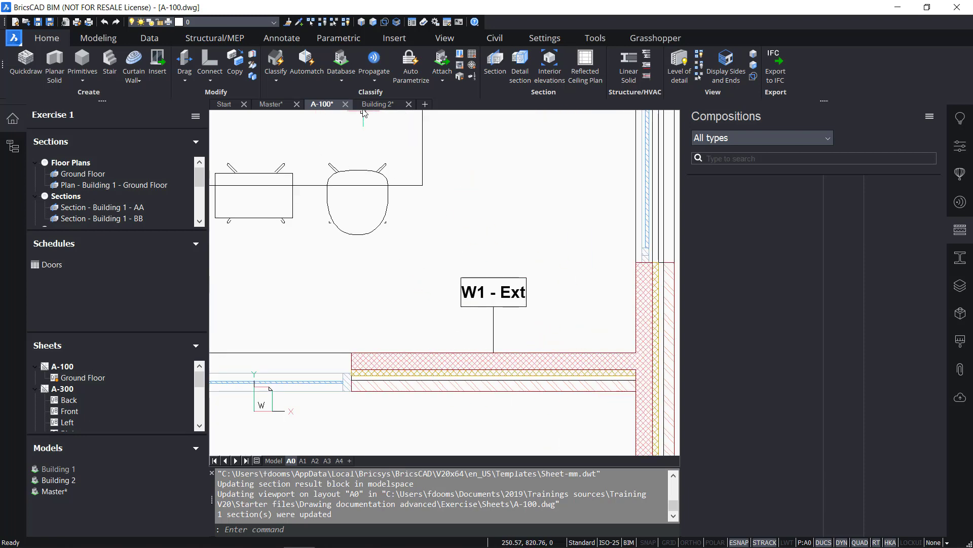
click(377, 104)
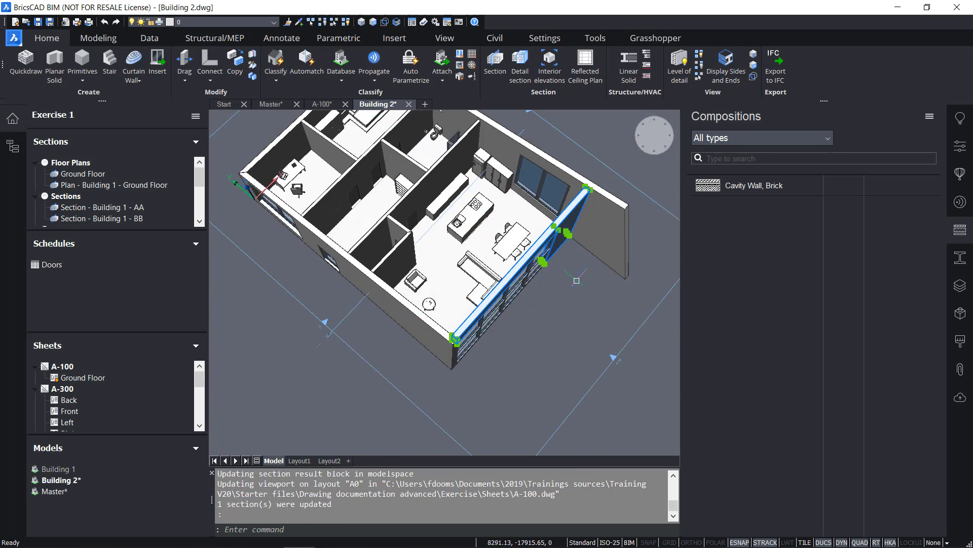
click(956, 152)
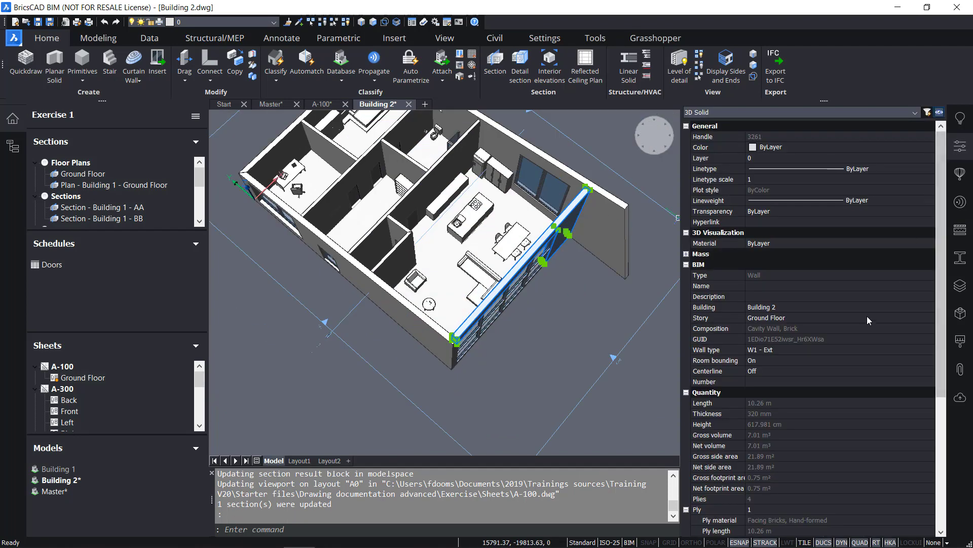
scroll(863, 320, down, 8)
scroll(864, 321, up, 5)
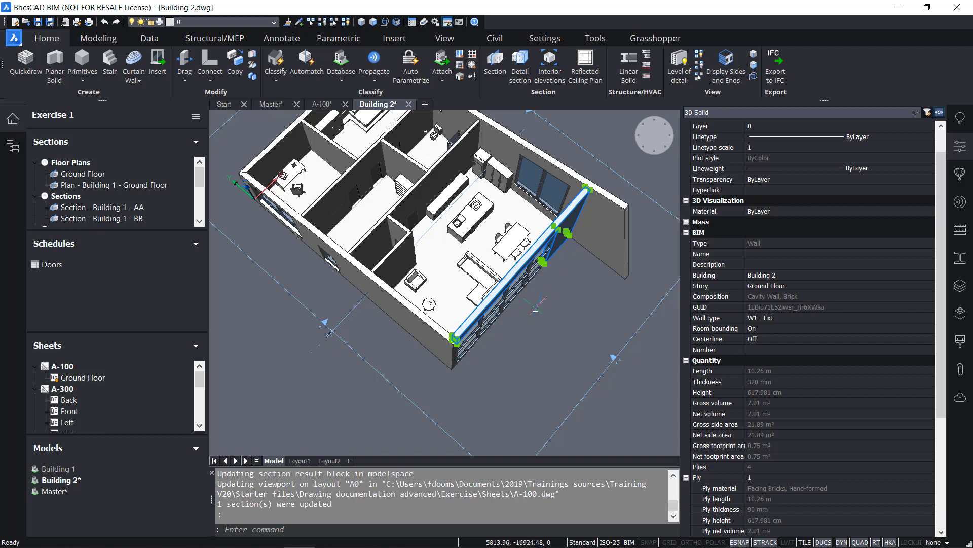
mouse_move(504, 306)
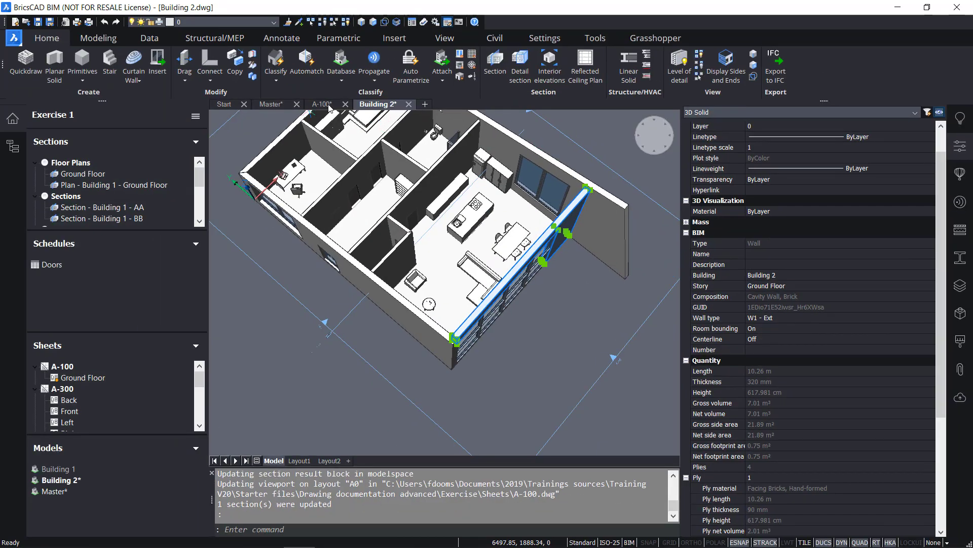
On sheet A-100, set the leader type of the _WallTypeStyle multileader style to None and review its block content options.
click(330, 107)
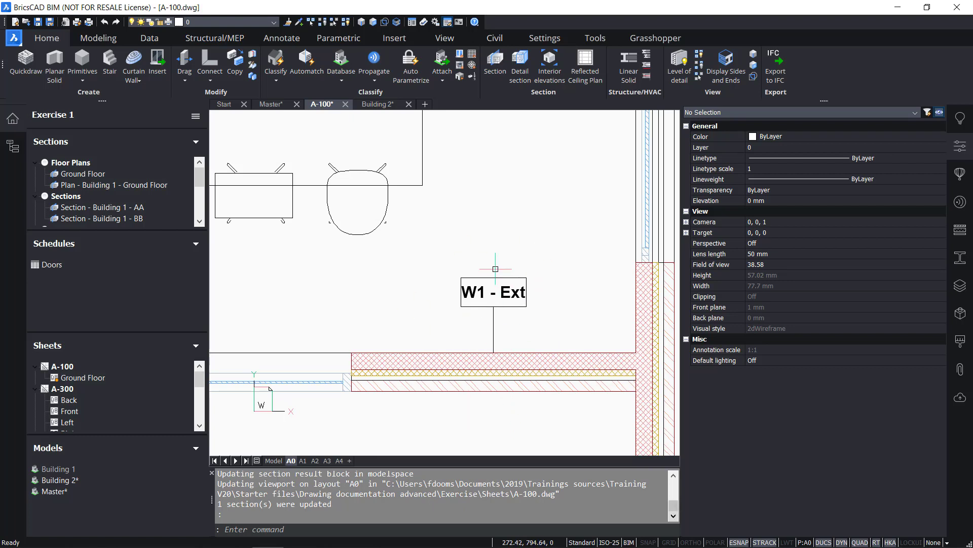
mouse_move(512, 314)
text(MLEADERS)
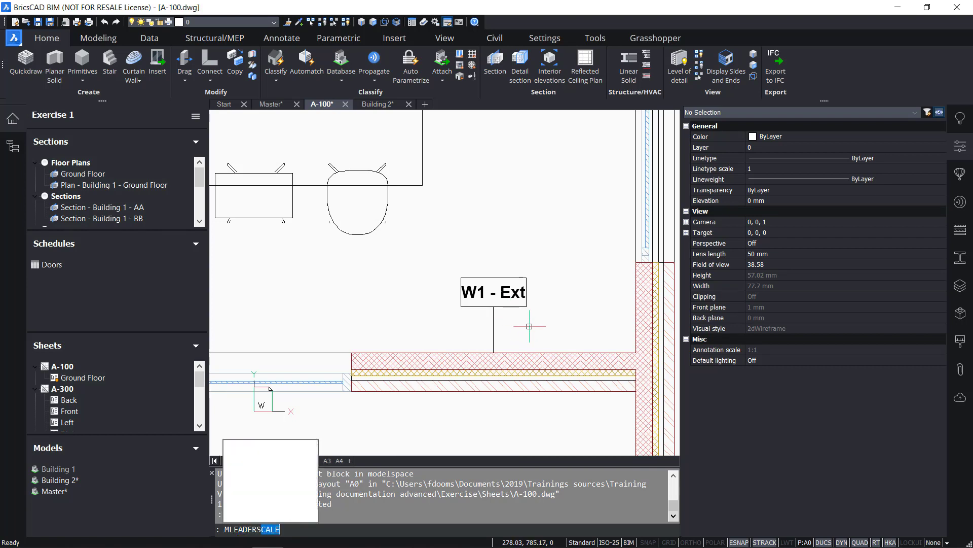
text(TYLE)
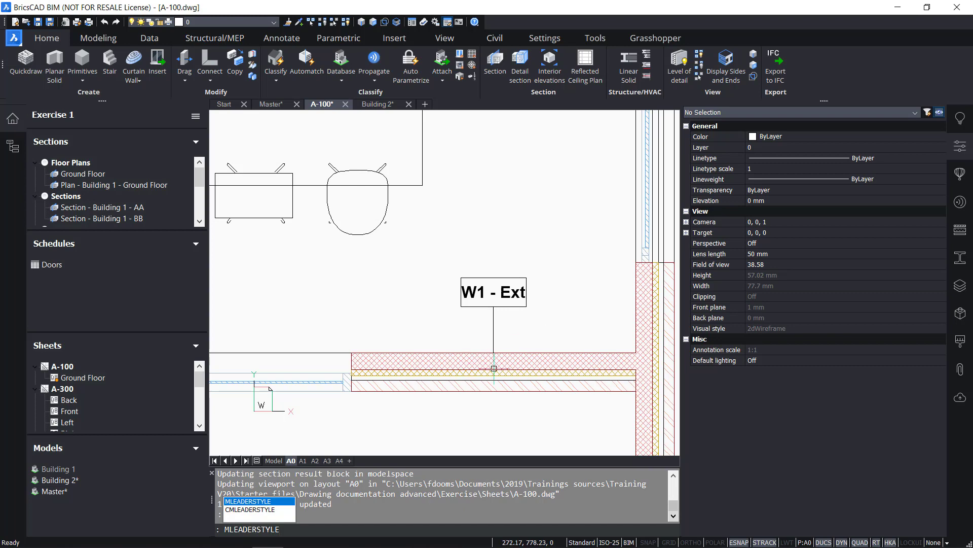
key(Return)
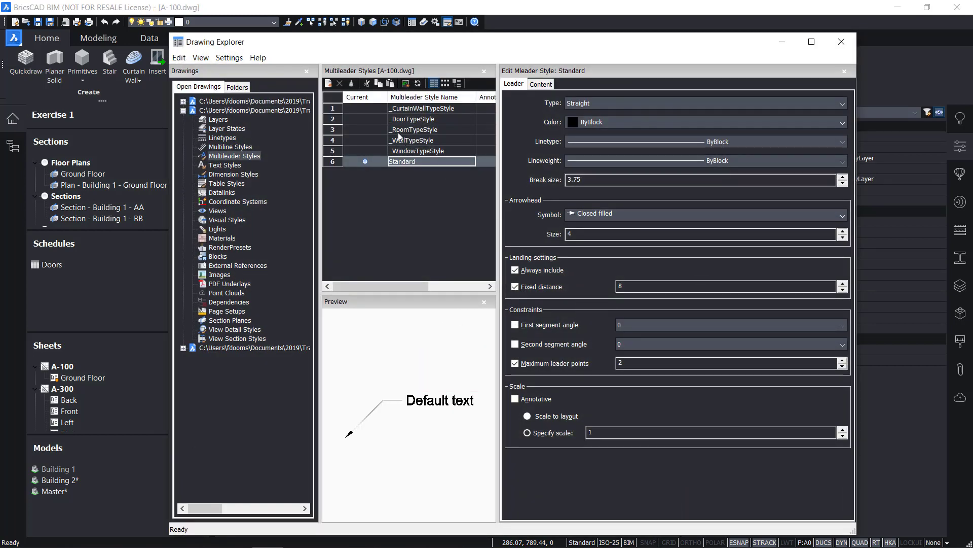
click(407, 143)
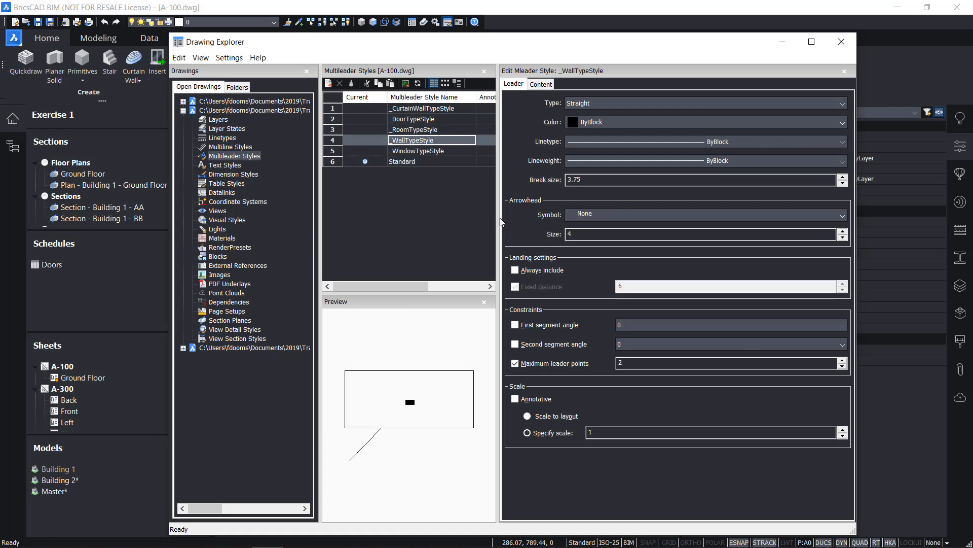
drag(500, 204, 596, 209)
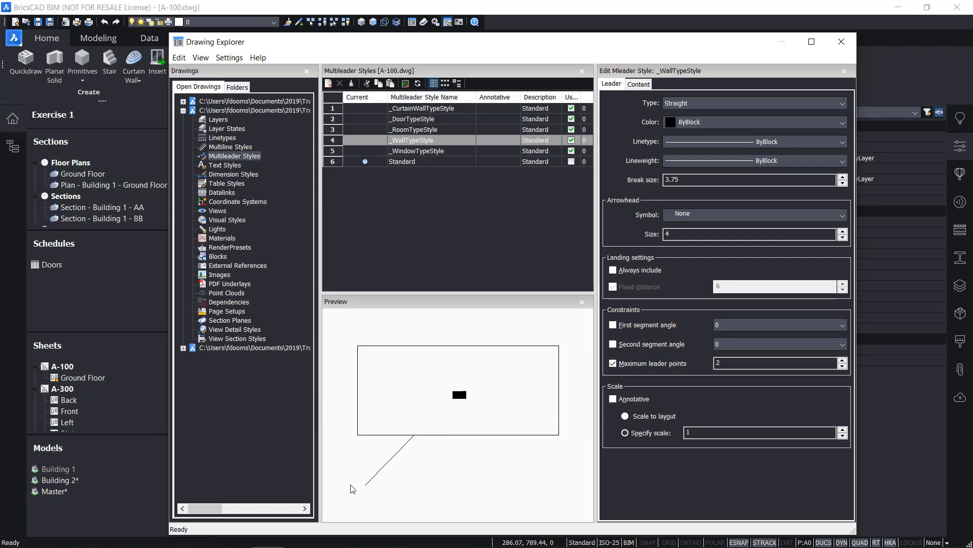
click(712, 103)
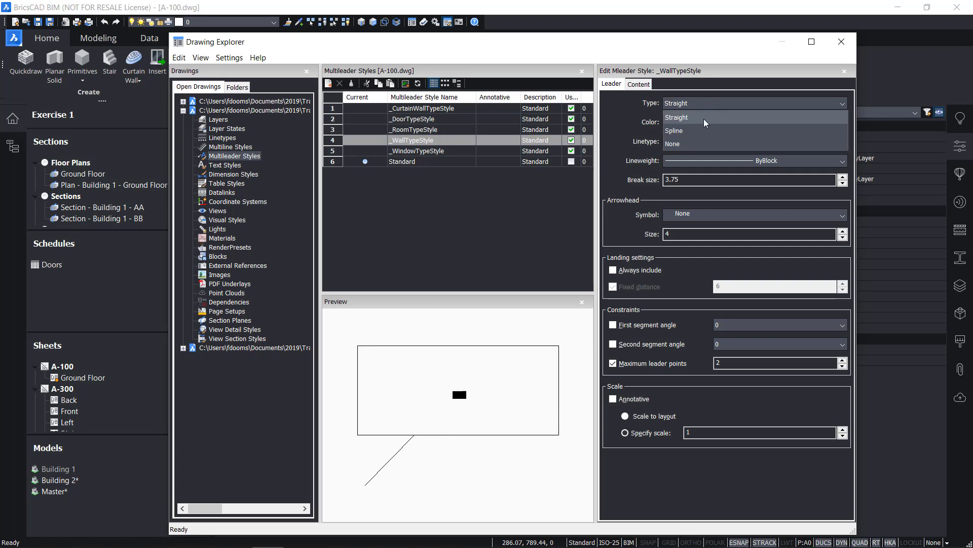
click(698, 144)
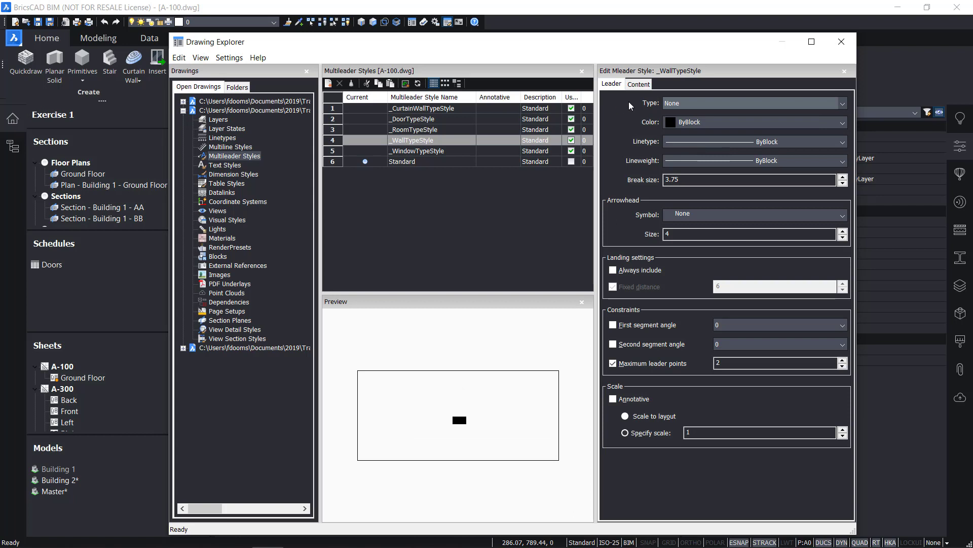
click(638, 84)
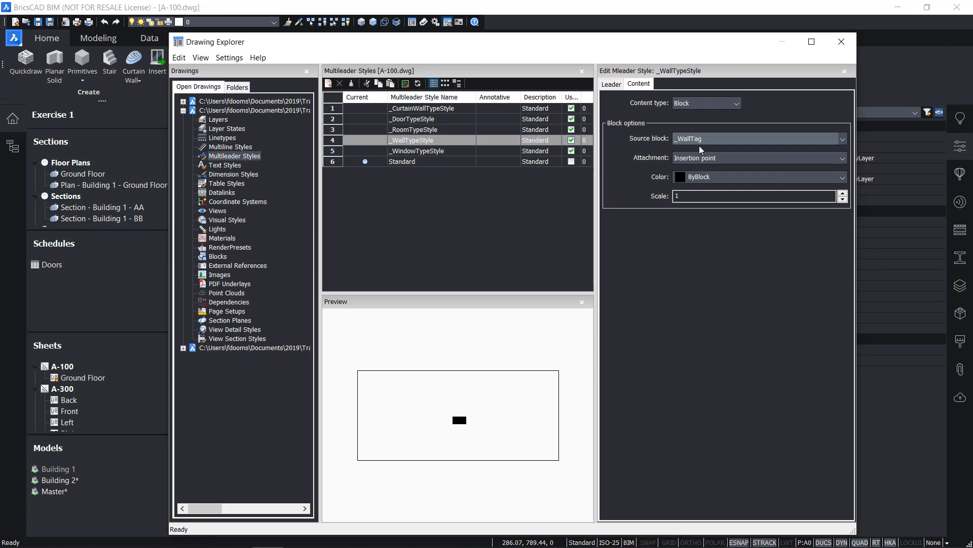
click(842, 42)
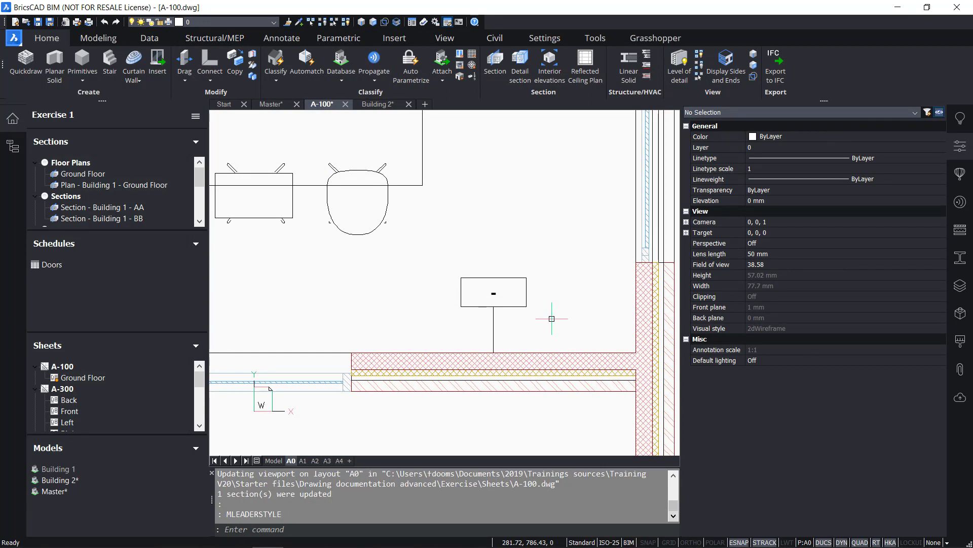
Open the _WallTag block definition for editing with BEDIT.
text(BEDIT)
key(Return)
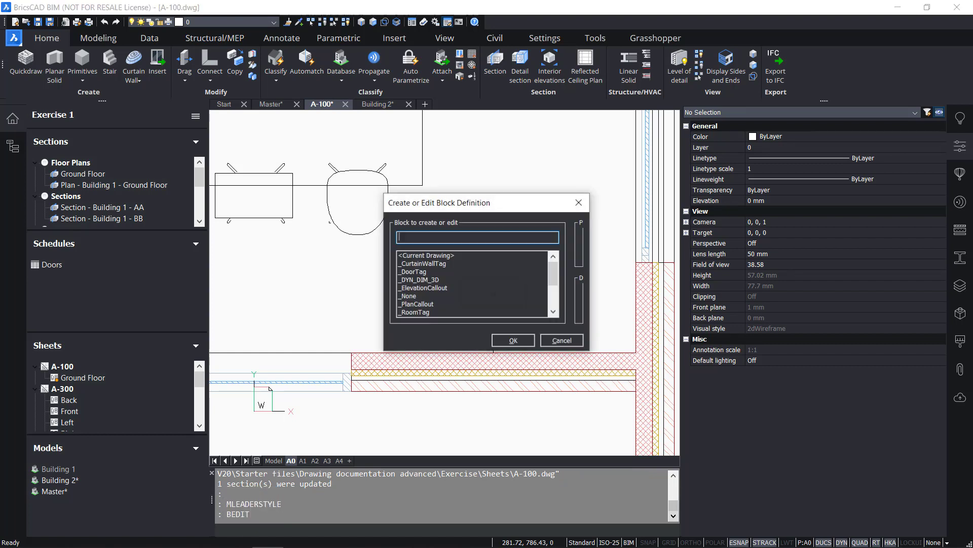
scroll(436, 294, down, 1)
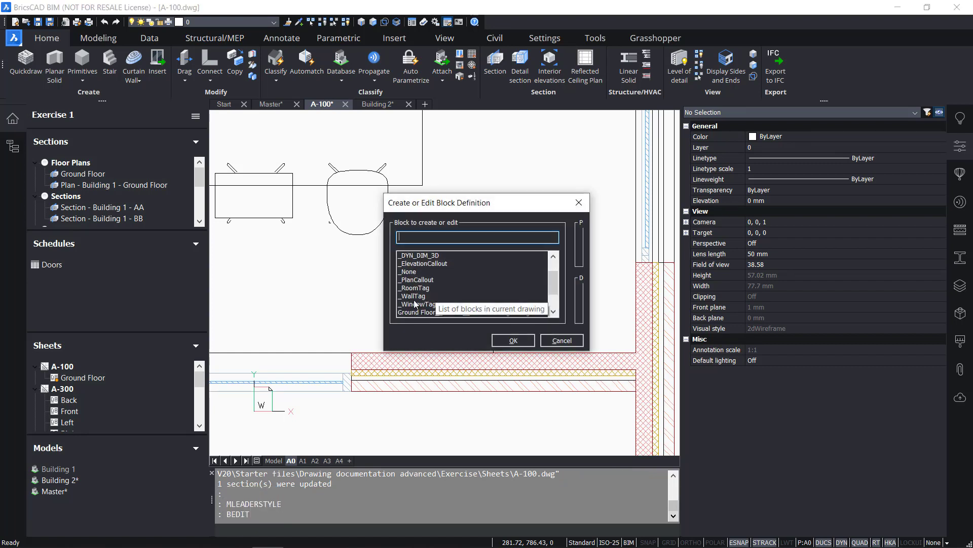
click(418, 298)
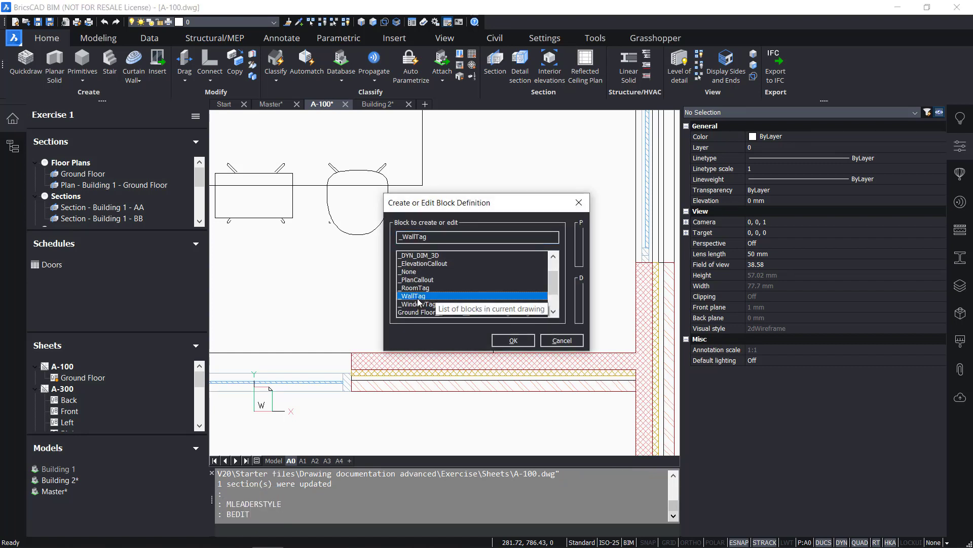
click(513, 340)
scroll(515, 342, down, 3)
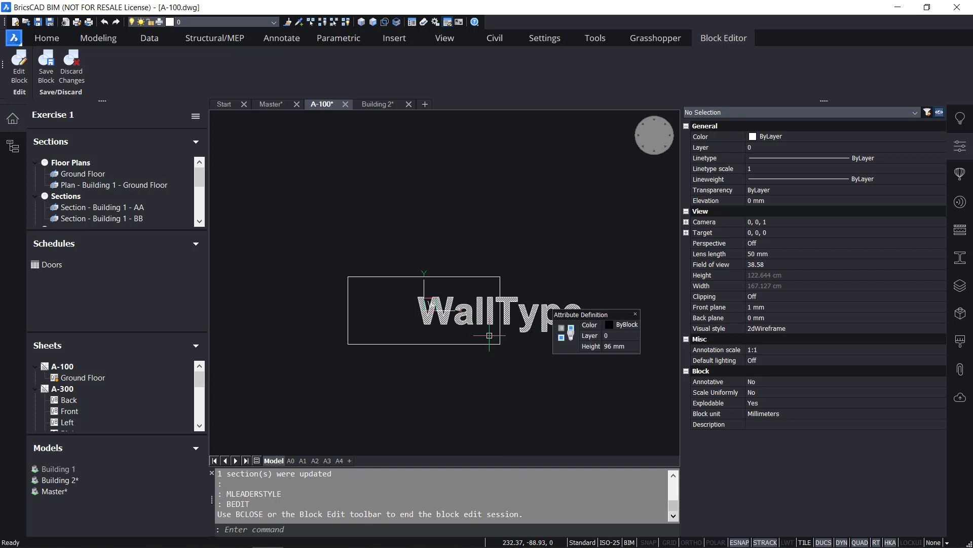
Change the tag of the WallType attribute definition to Composition.
click(536, 320)
click(499, 299)
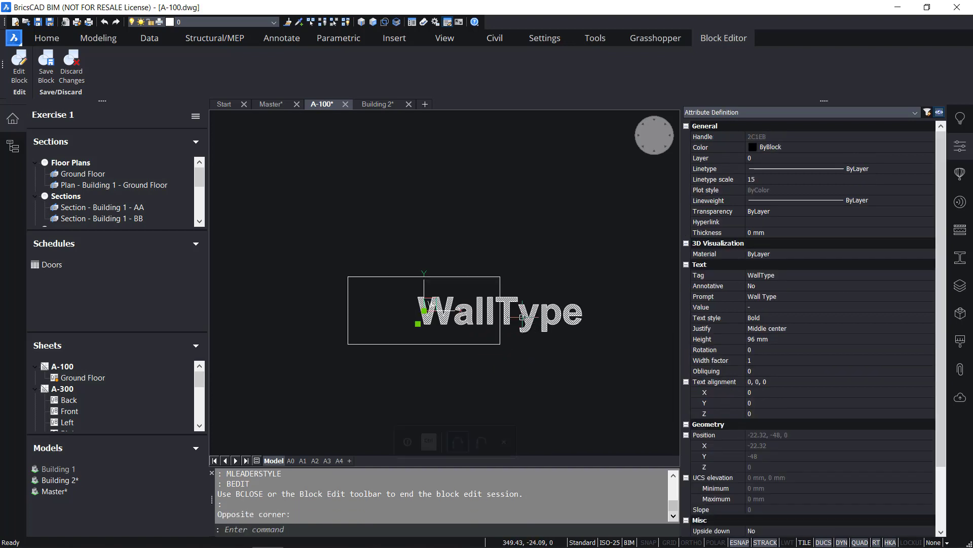
click(814, 276)
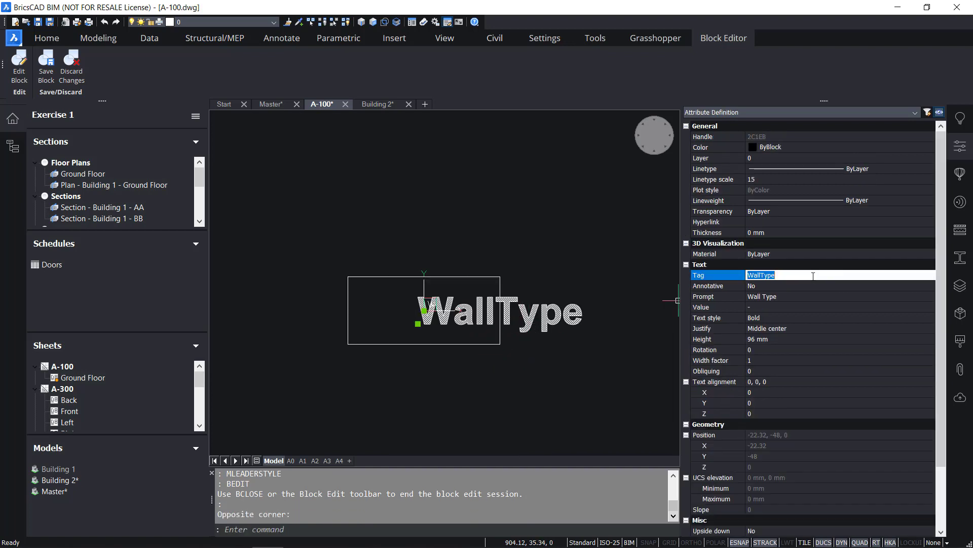
text(COmp)
key(BackSpace)
key(BackSpace)
key(BackSpace)
key(BackSpace)
text(omposition)
key(Return)
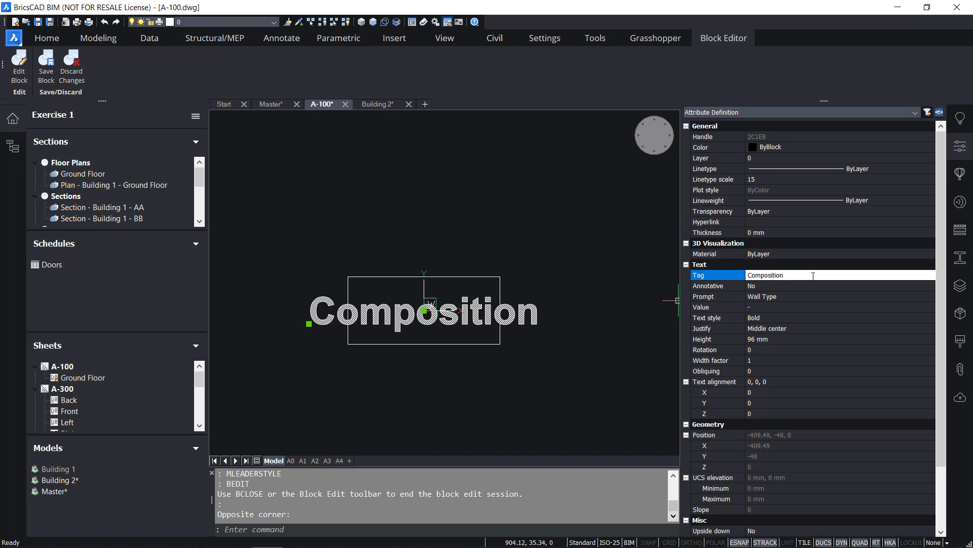
key(Escape)
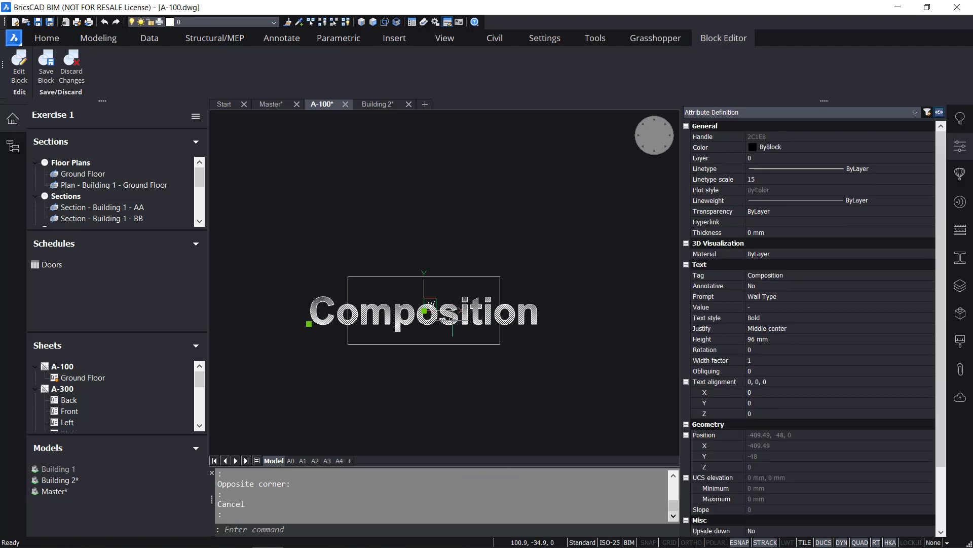
Copy the Composition attribute definition about 194 mm straight down, below the rectangular frame.
text(co)
key(Return)
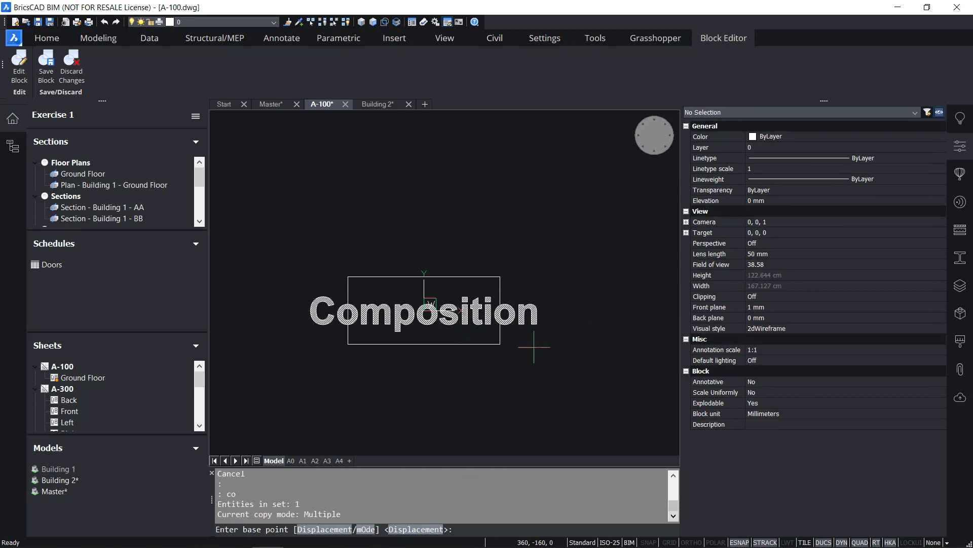
click(552, 302)
click(552, 359)
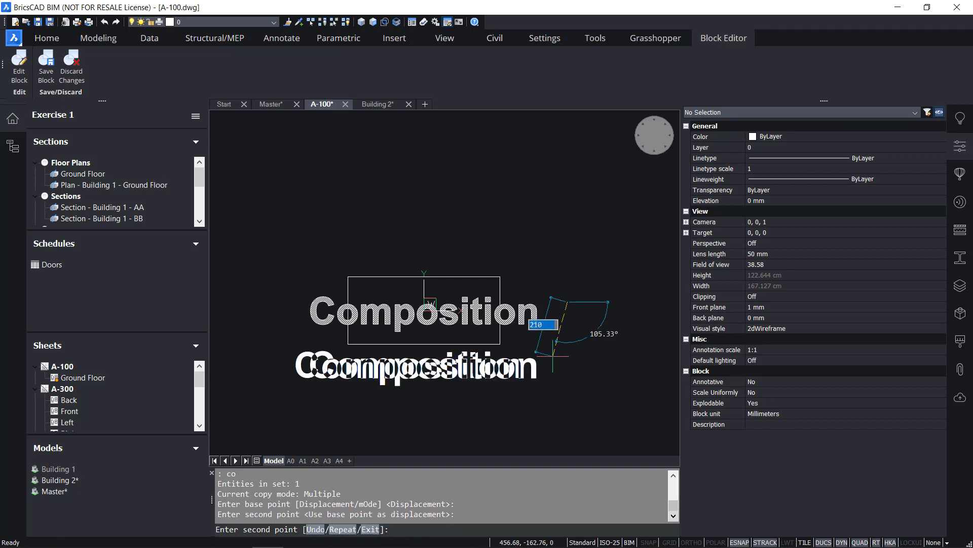
key(Escape)
Set the tag of the copied lower attribute definition to Quantity/Thickness.
click(433, 373)
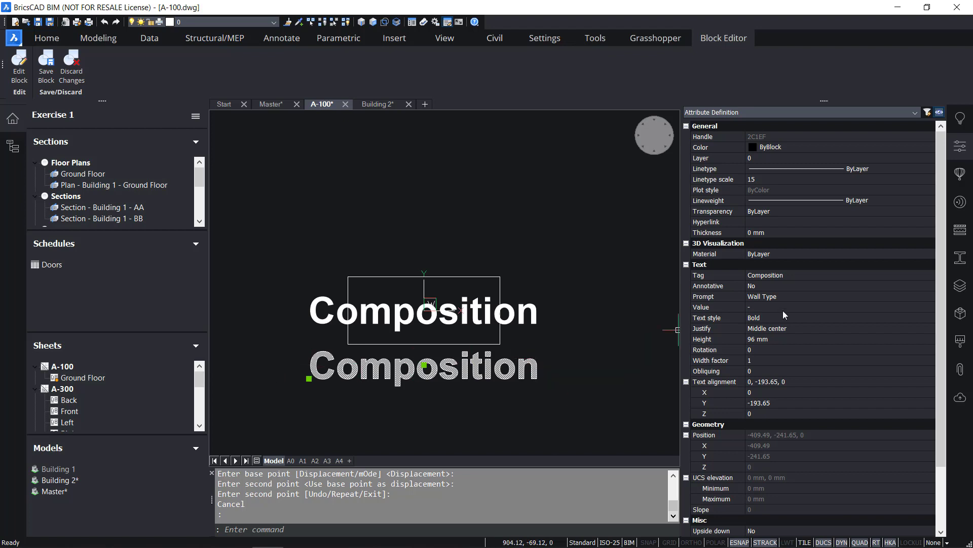
click(795, 275)
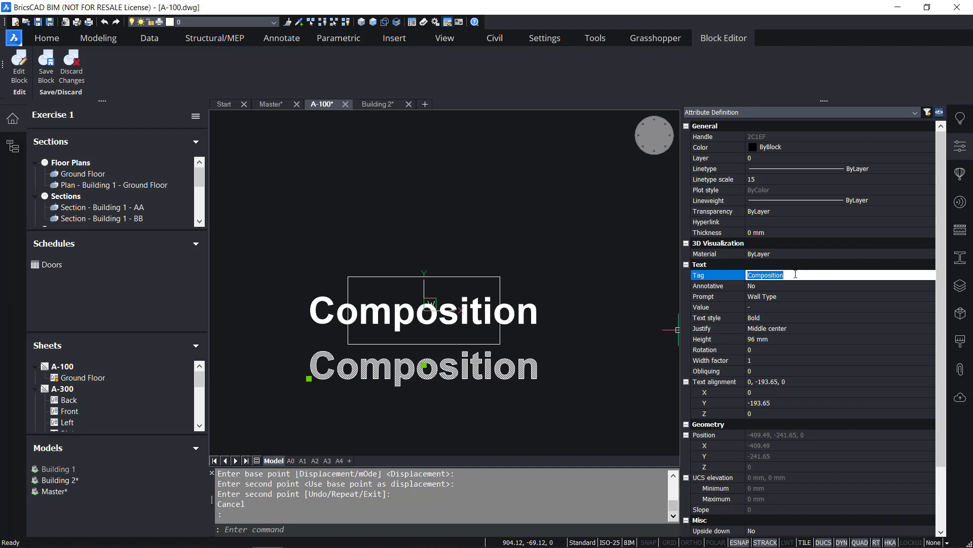
text(Quantity/Thickness)
key(Return)
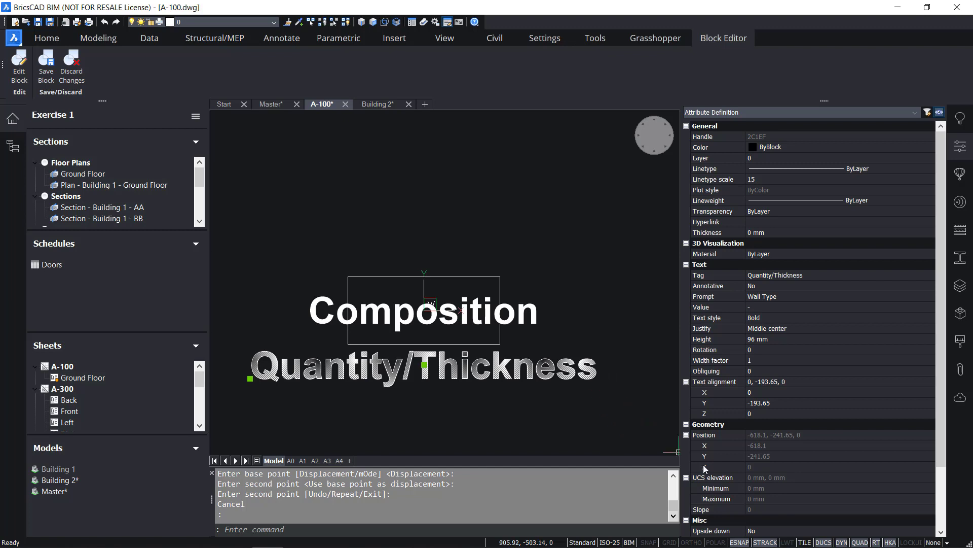
key(Escape)
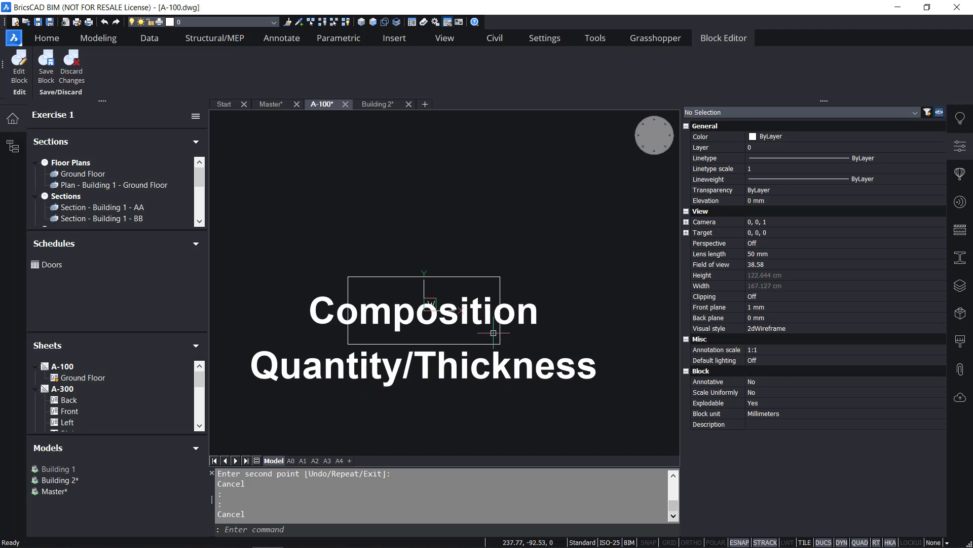
Delete the rectangular frame around the Composition attribute and save the _WallTag block changes.
click(512, 333)
click(468, 331)
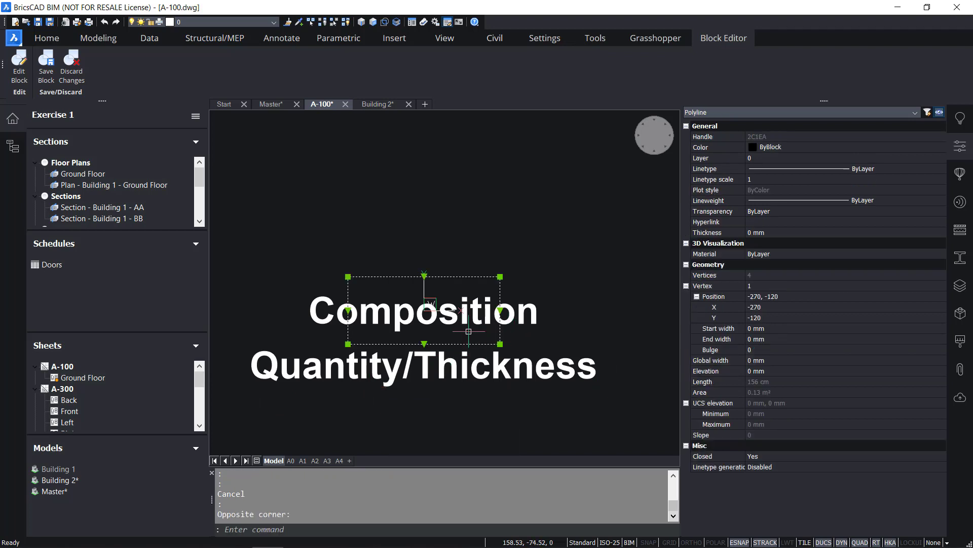
key(Delete)
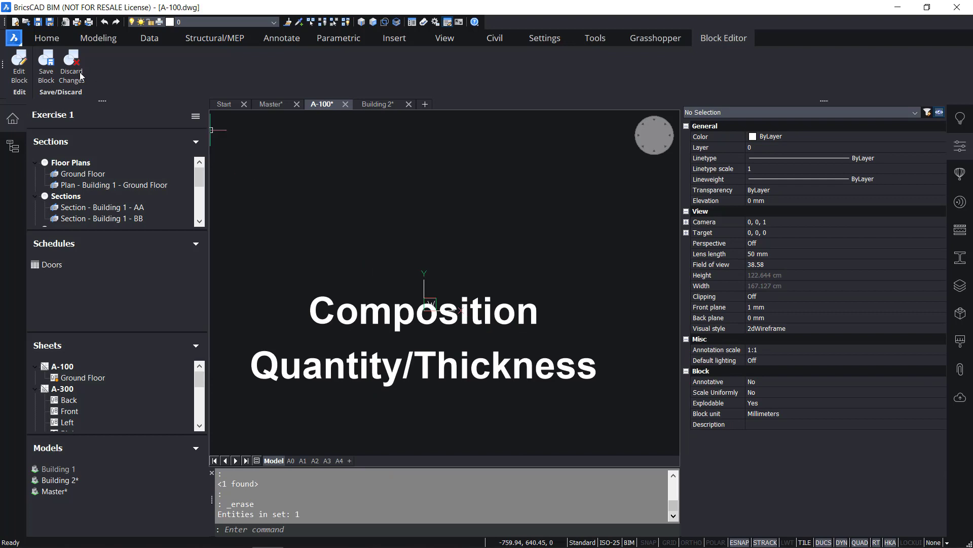
click(45, 74)
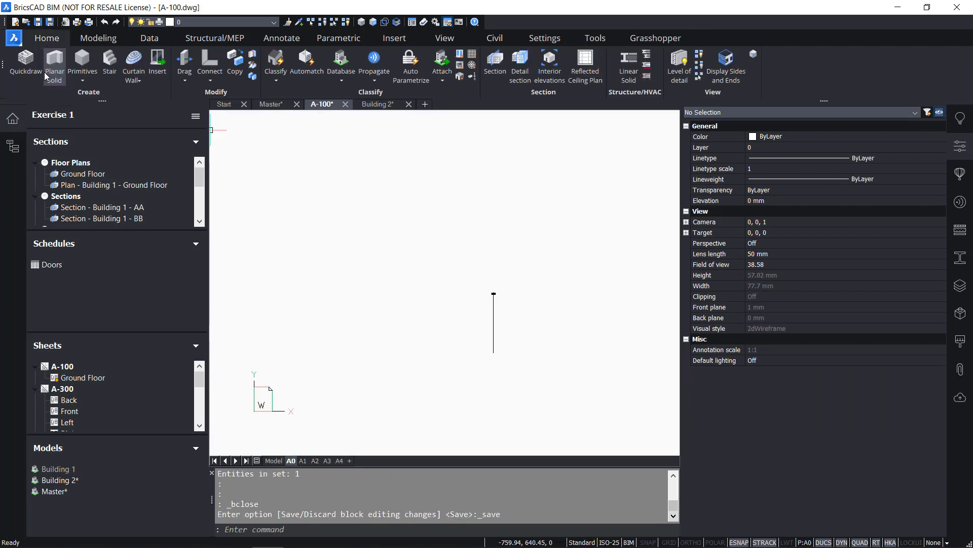
scroll(471, 290, down, 3)
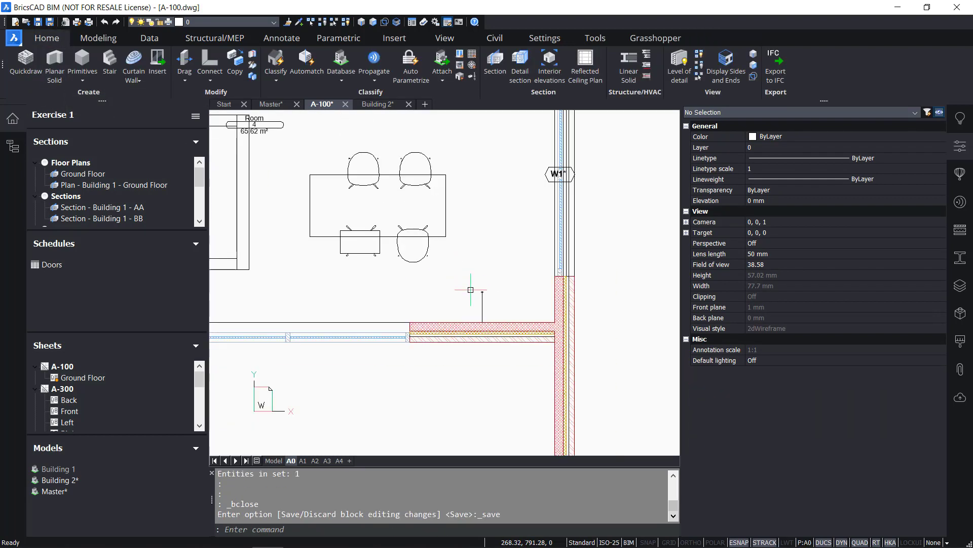
Update the ground floor section viewport on sheet A-100 to apply the edited _WallTag block.
scroll(489, 289, up, 3)
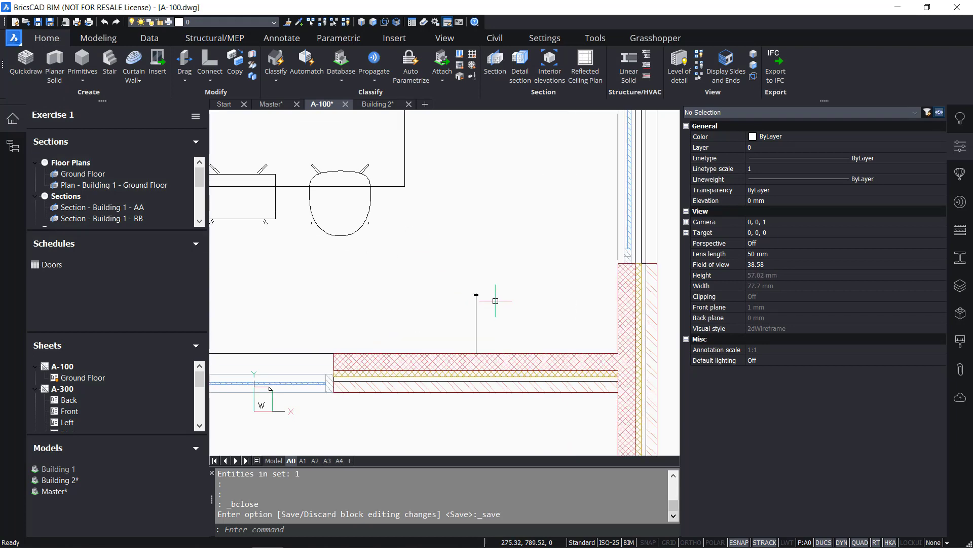
scroll(438, 305, down, 3)
scroll(438, 305, down, 3)
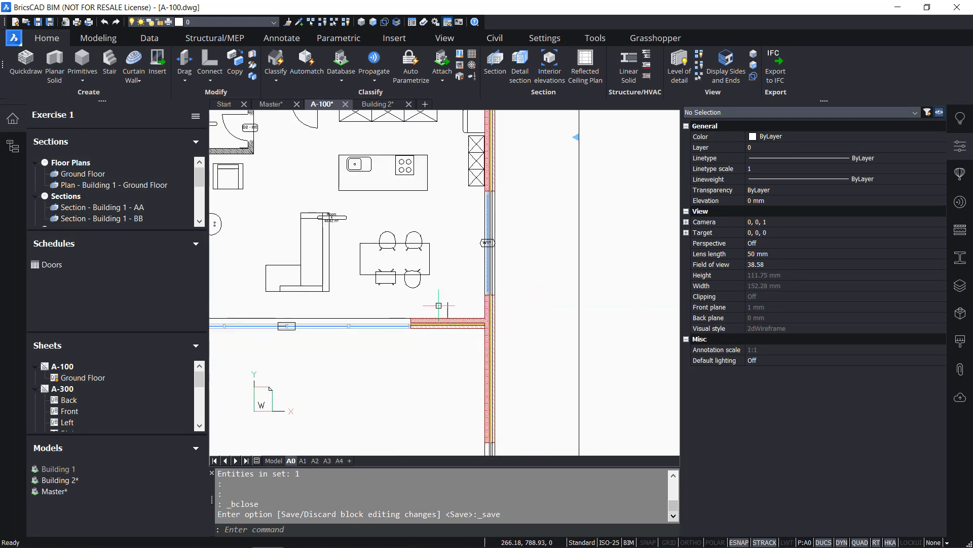
mouse_move(581, 312)
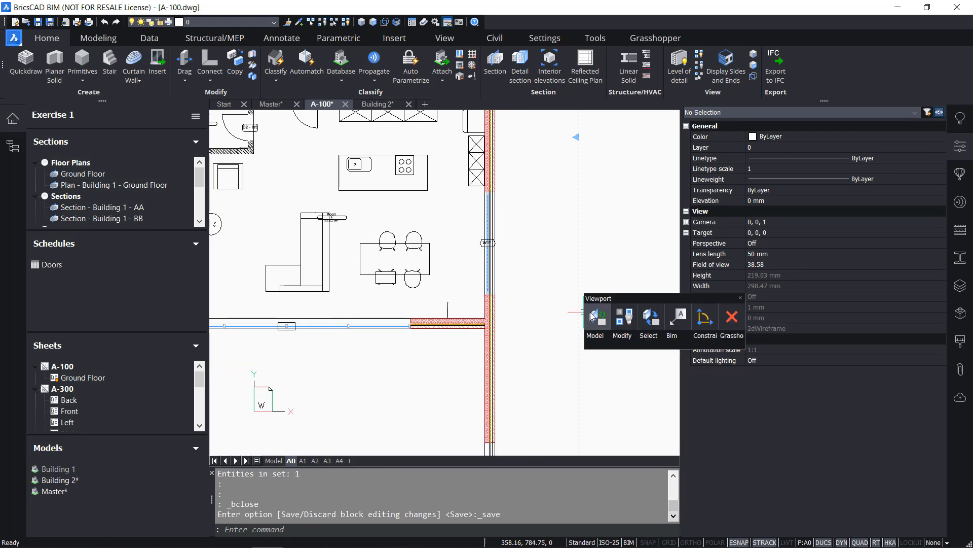
click(593, 316)
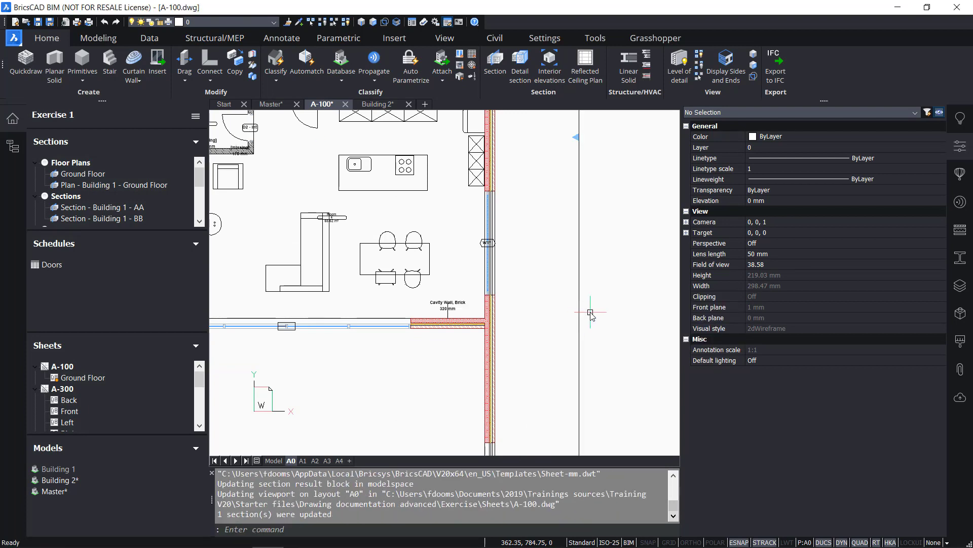
Open the multileader styles of A-100 with MLEADERSTYLE and make _WallTypeStyle the current style.
scroll(465, 311, up, 6)
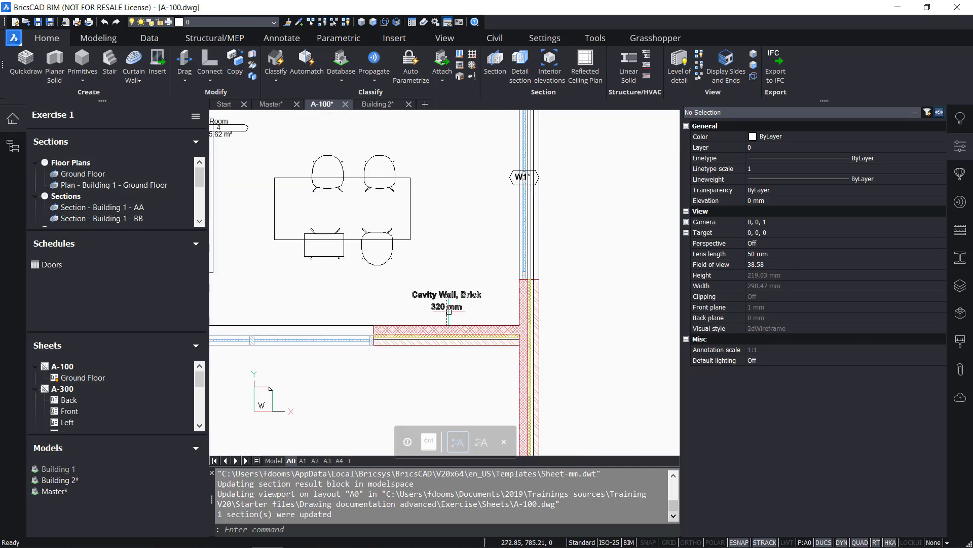
scroll(475, 303, up, 2)
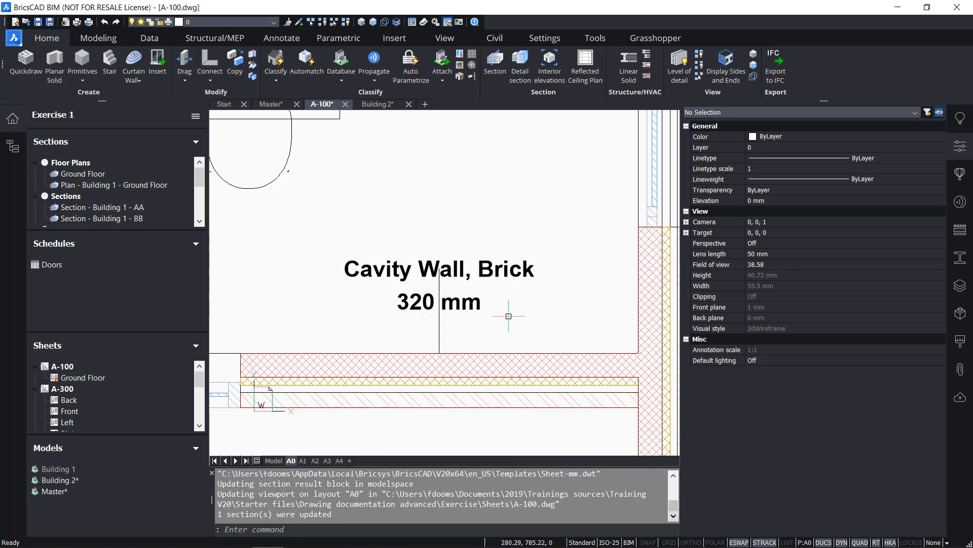
text(m)
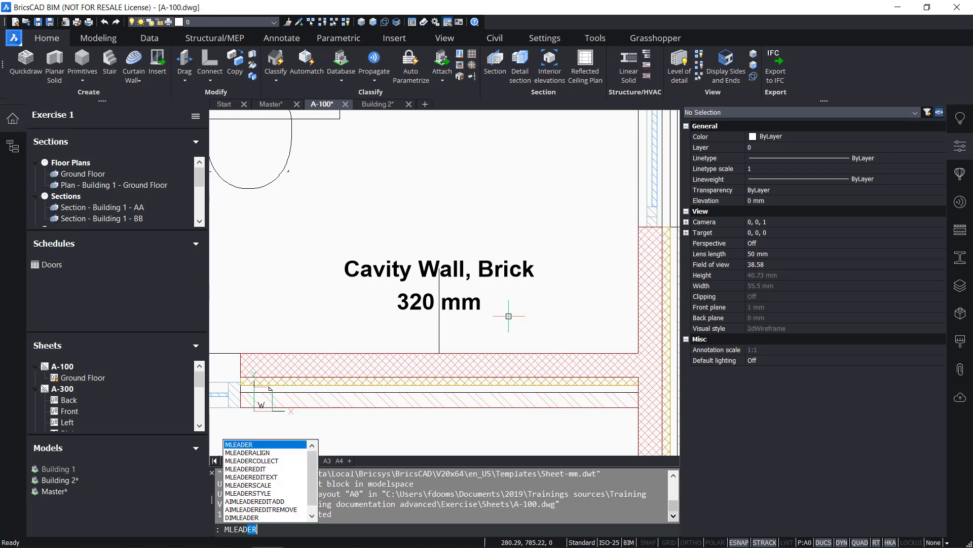
text(STYLE)
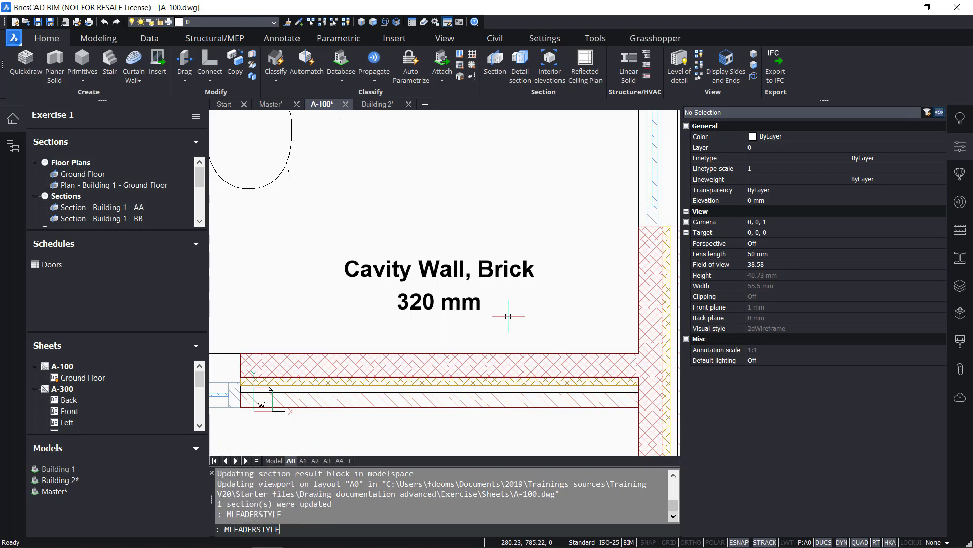
key(Return)
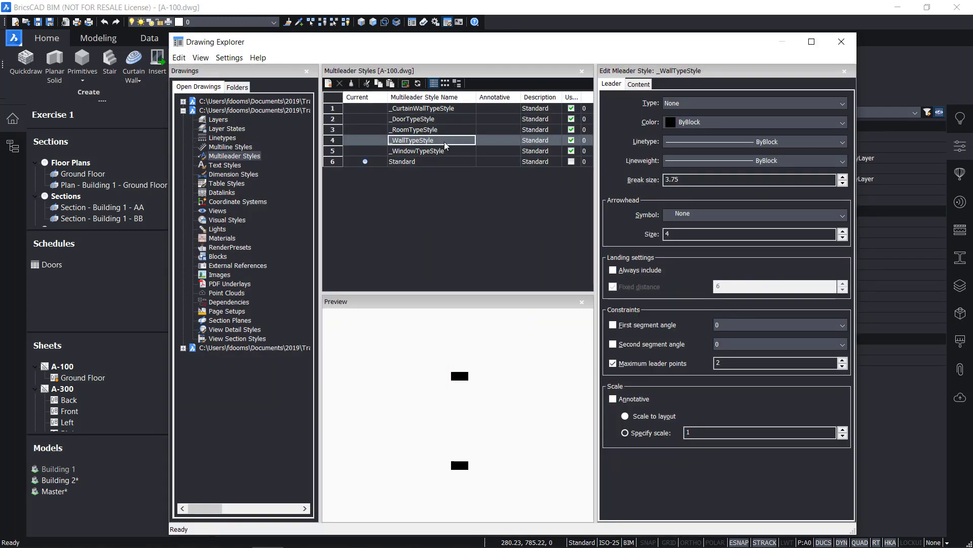
double_click(372, 144)
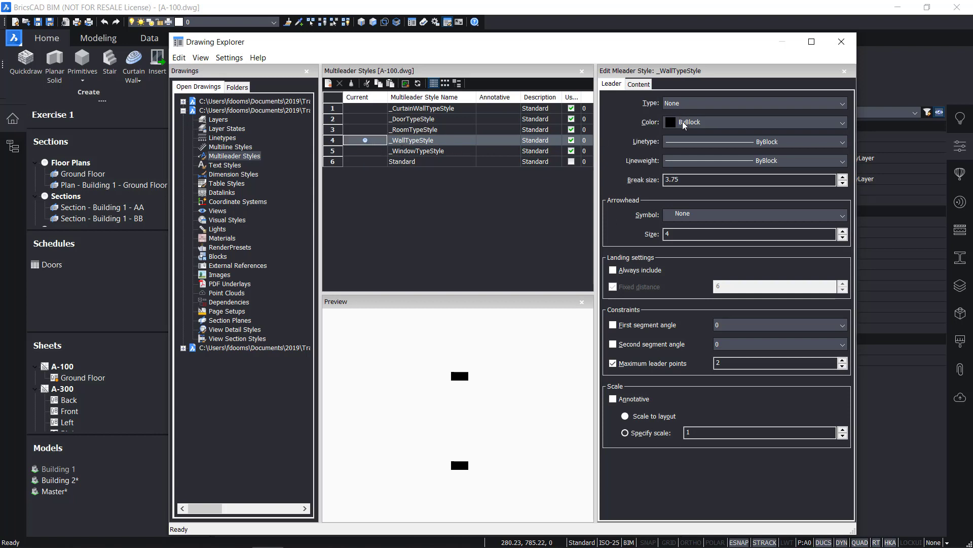
Set the leader type of _WallTypeStyle to None and close the Drawing Explorer.
click(682, 105)
click(676, 142)
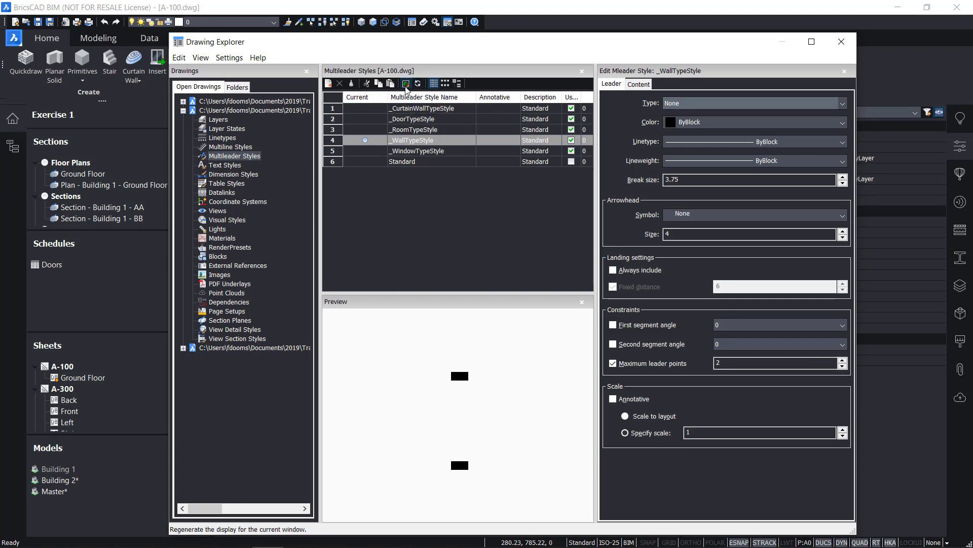
click(842, 41)
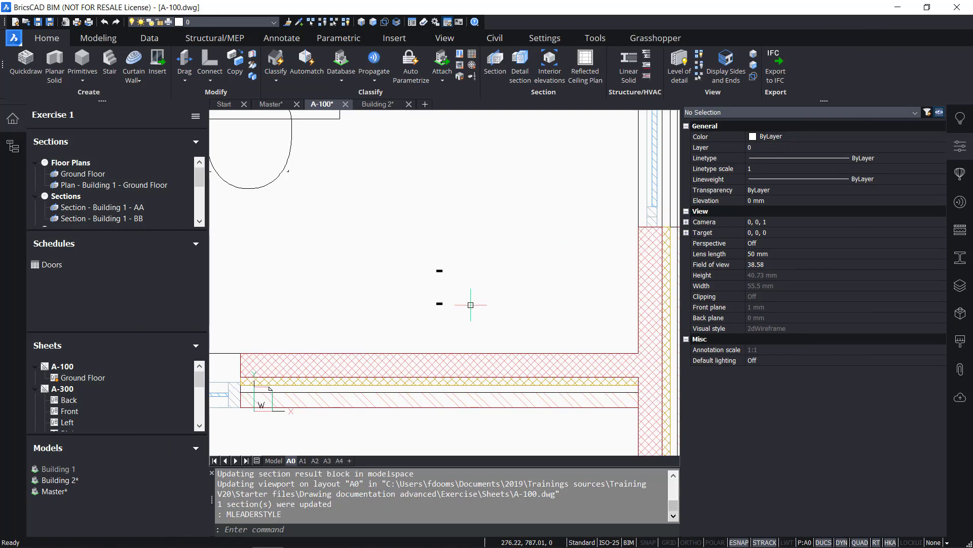
Update the floor plan viewport with the modified _WallTypeStyle and inspect the wall tag above the lower brick wall.
scroll(430, 326, down, 1)
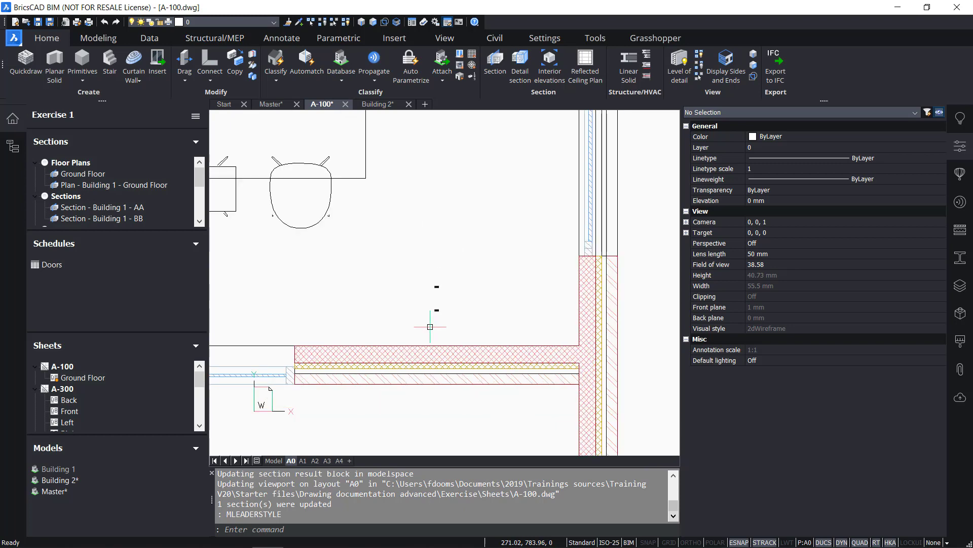
scroll(430, 327, down, 5)
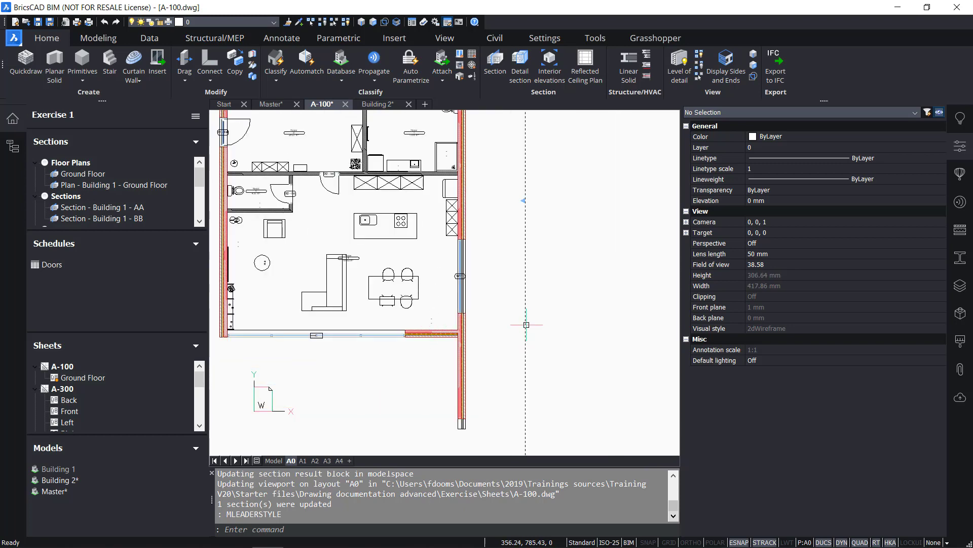
click(545, 332)
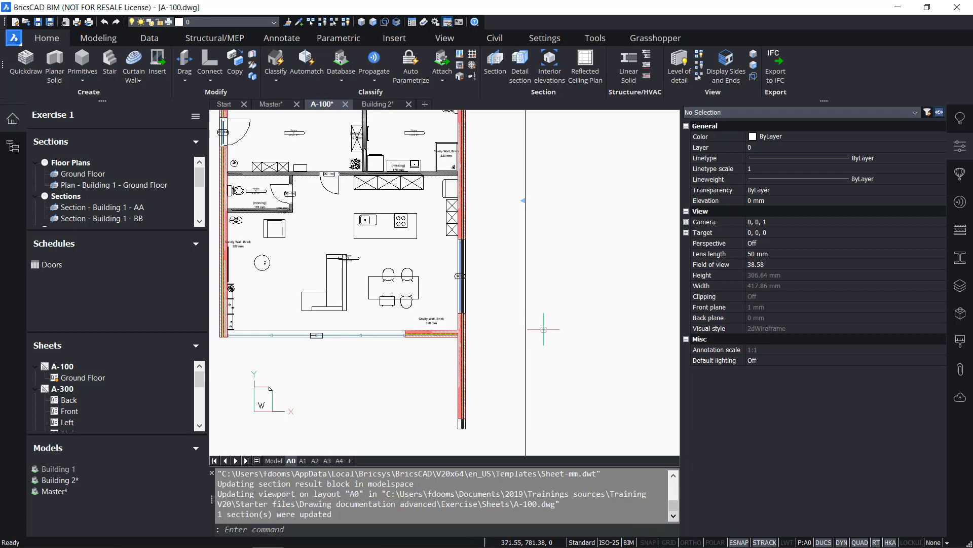
scroll(431, 322, up, 7)
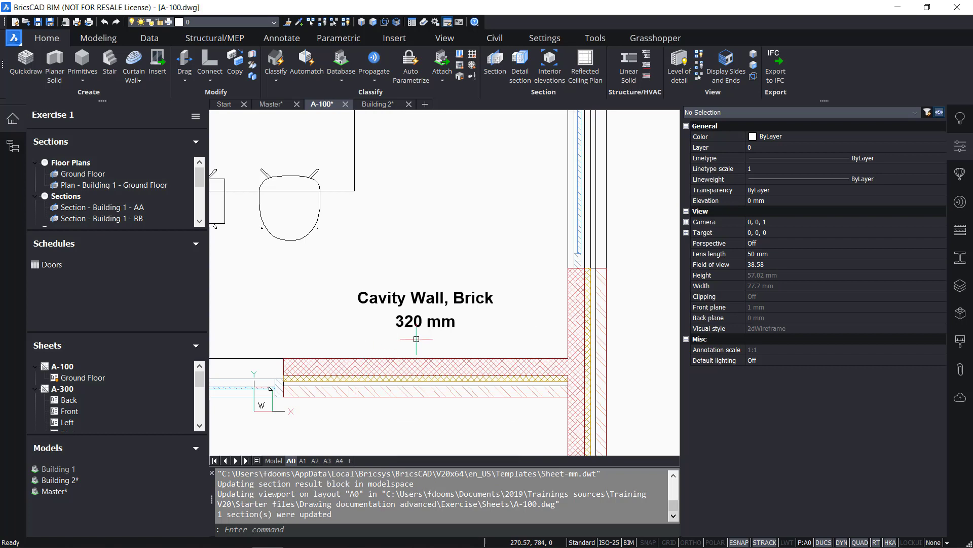
scroll(416, 338, down, 1)
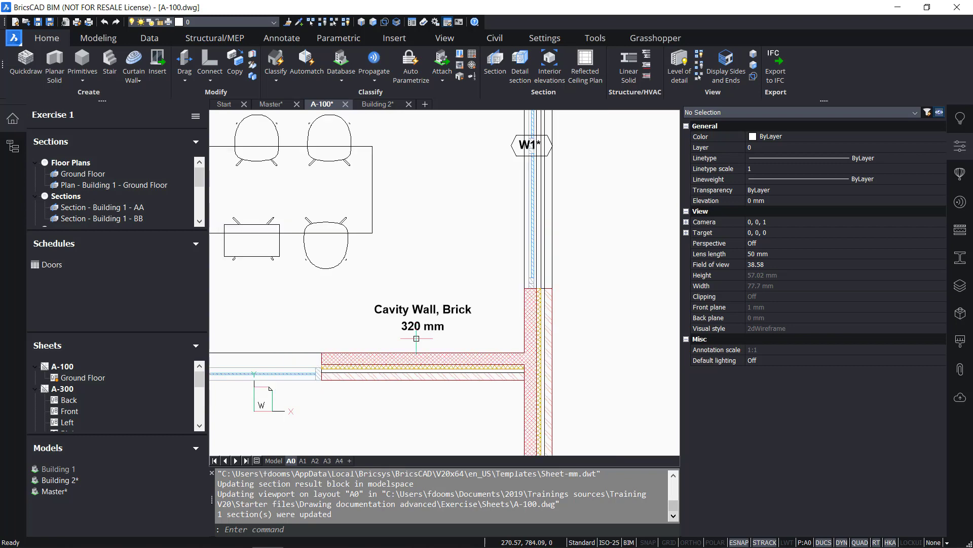
scroll(452, 334, down, 3)
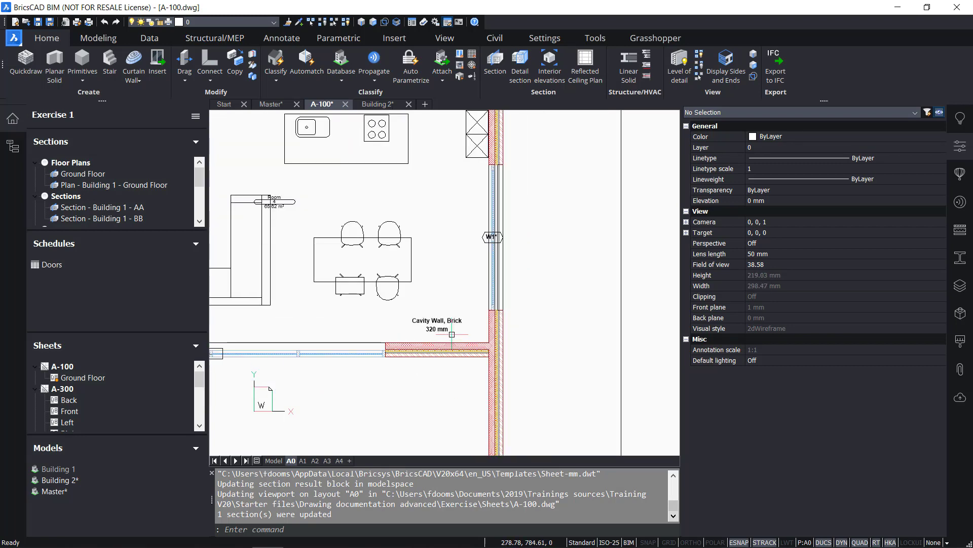
mouse_move(622, 358)
scroll(431, 371, up, 2)
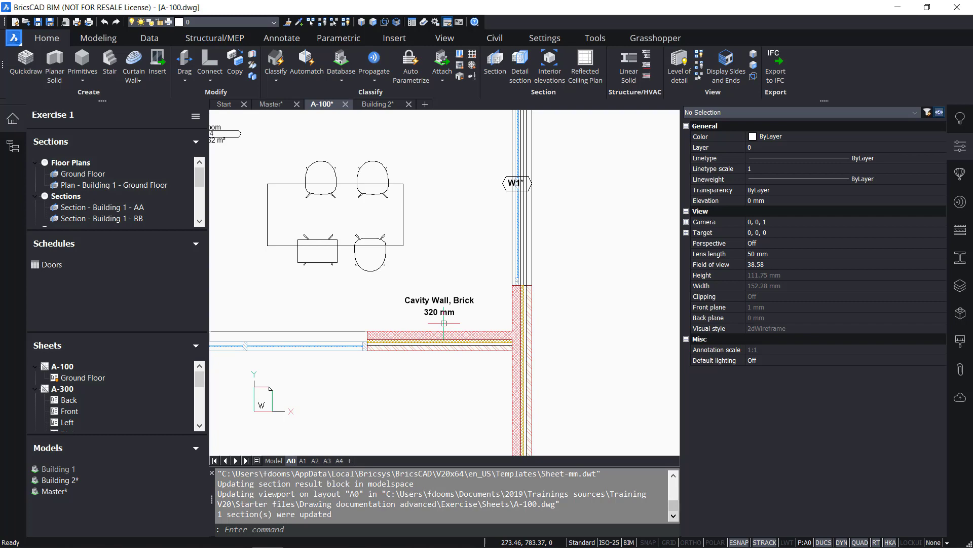
Open the BricsCAD support folder with SUPPORTFOLDER and open _SectionTag.dwg from its Bim\Sections subfolder.
text(SUPP)
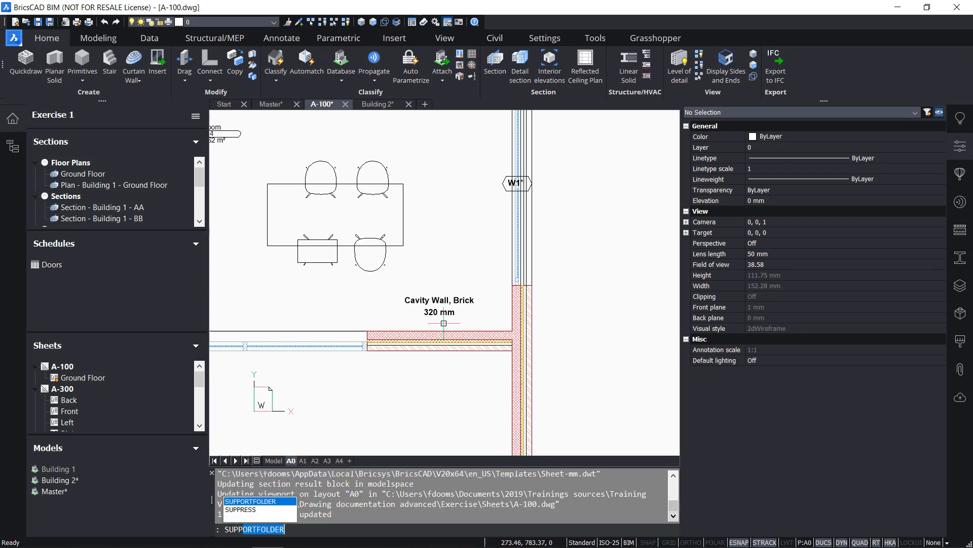
key(Return)
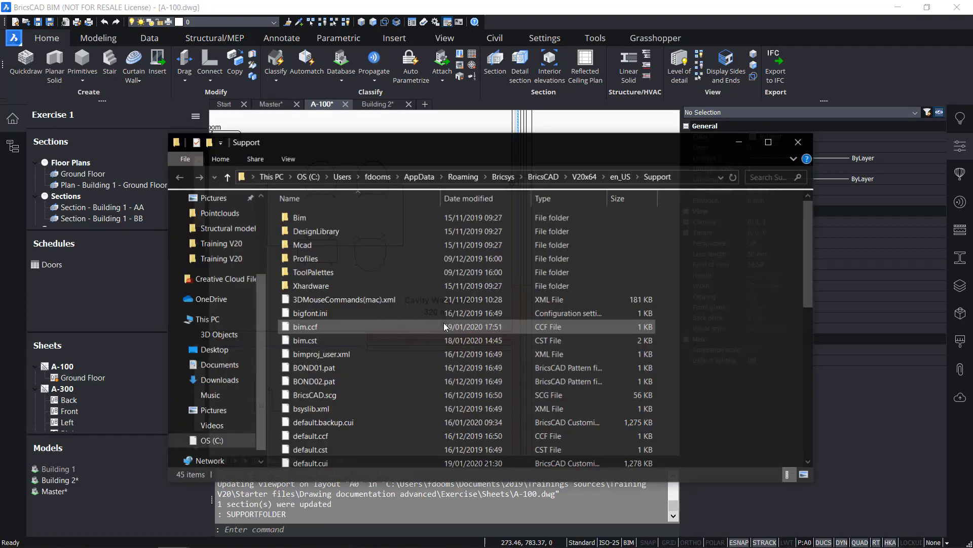
double_click(333, 217)
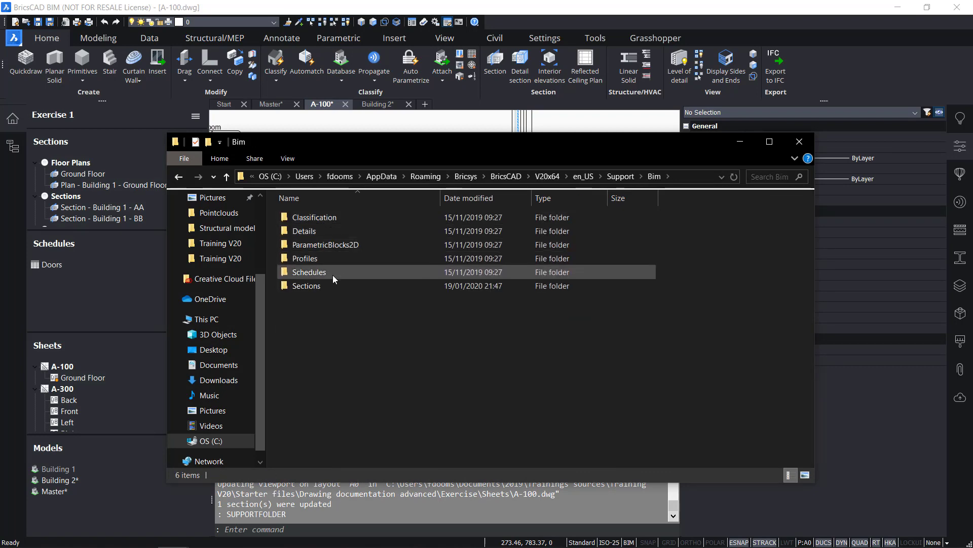
double_click(333, 287)
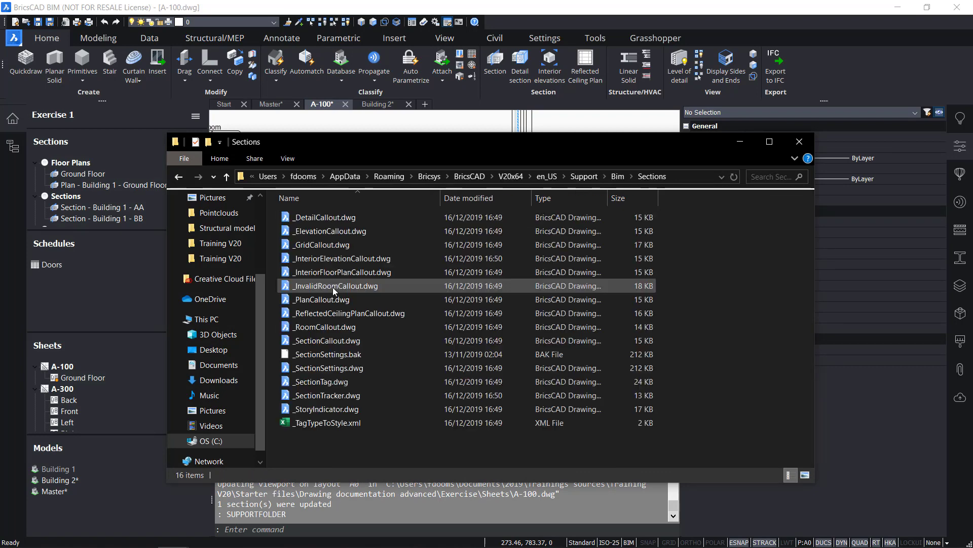
double_click(341, 385)
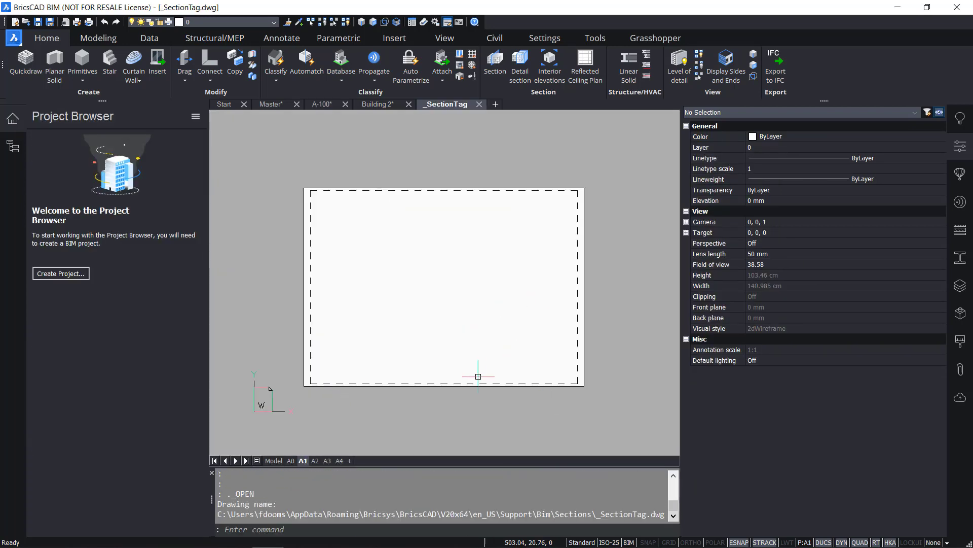
Review the tag blocks available in _SectionTag.dwg with BEDIT, without opening any block for editing.
text(BEDIT)
key(Return)
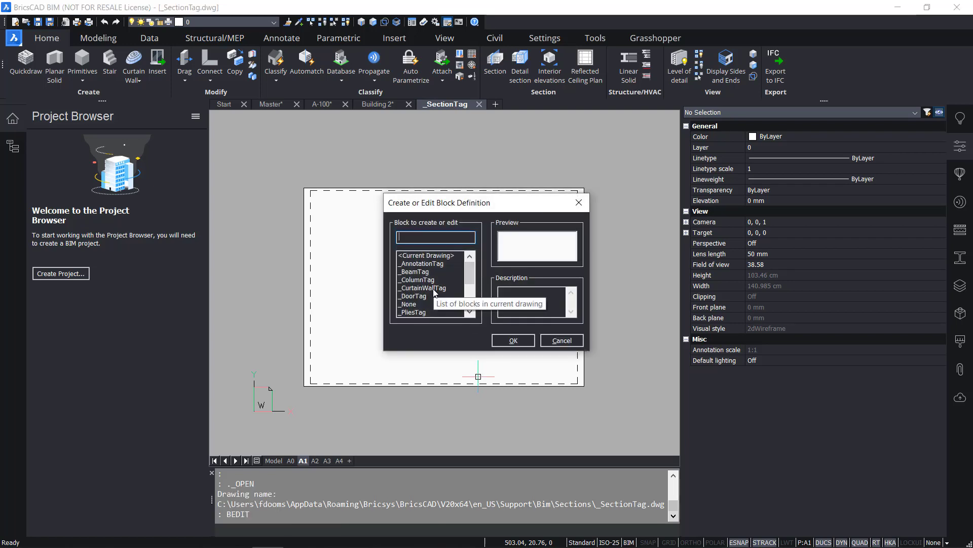
scroll(414, 300, down, 3)
scroll(415, 296, up, 3)
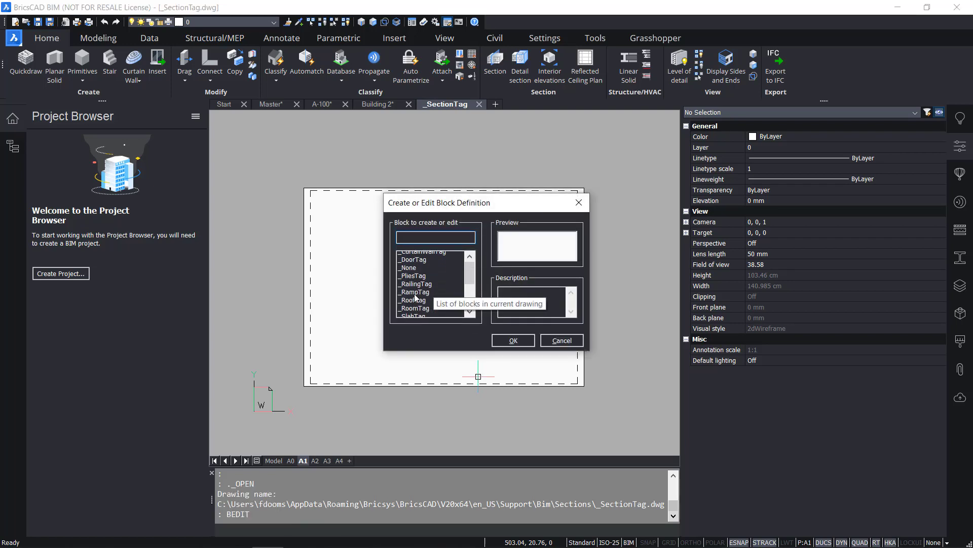
scroll(417, 309, down, 5)
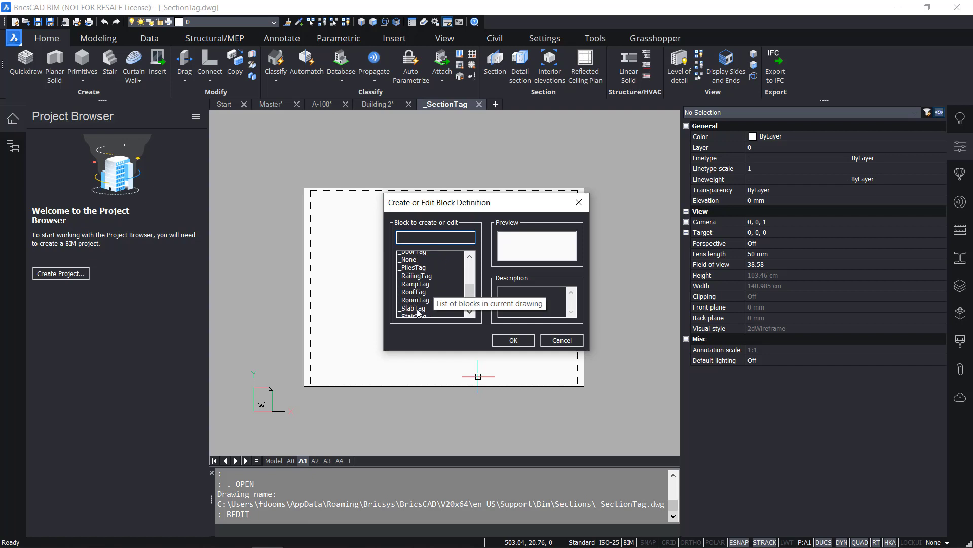
click(562, 340)
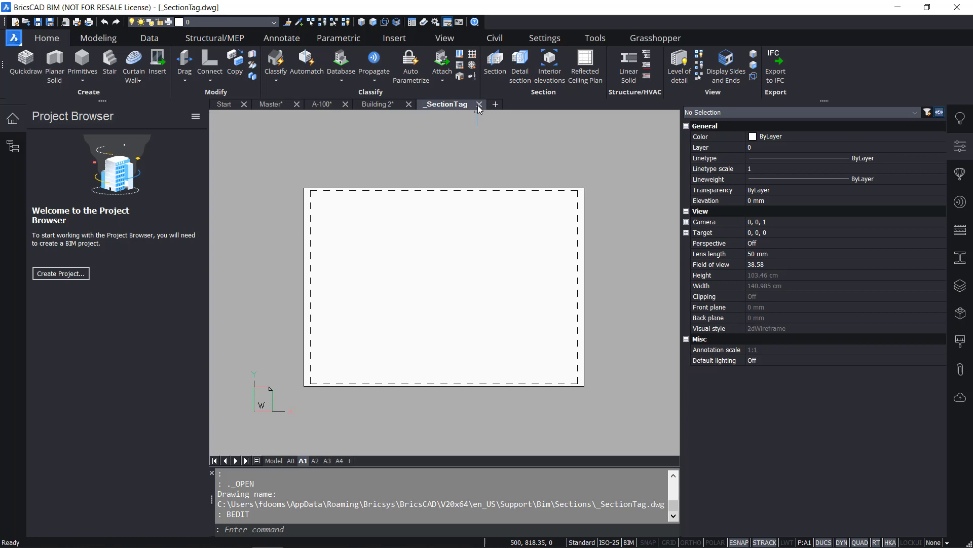
Look at the Building 2 model and sheet A-100, then return to the _SectionTag drawing and close it.
click(361, 105)
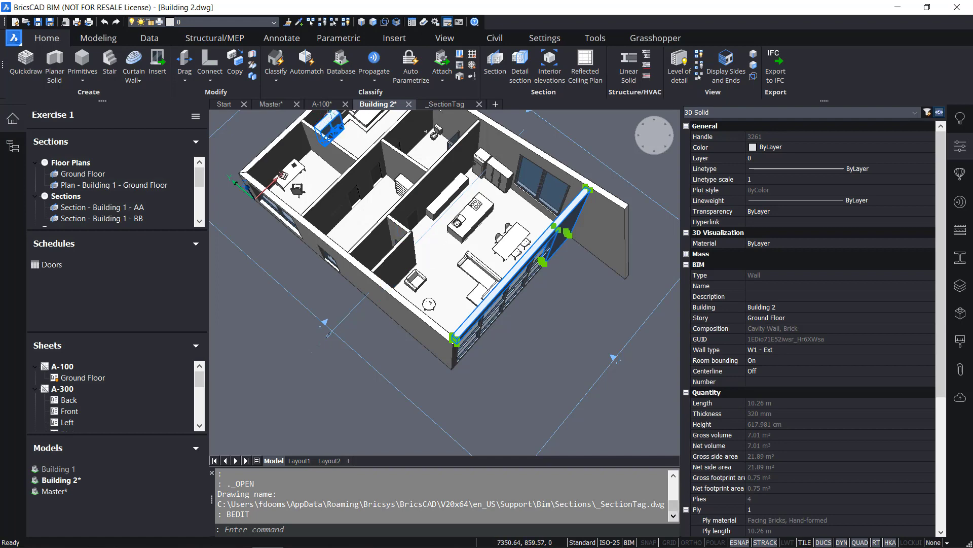
click(326, 106)
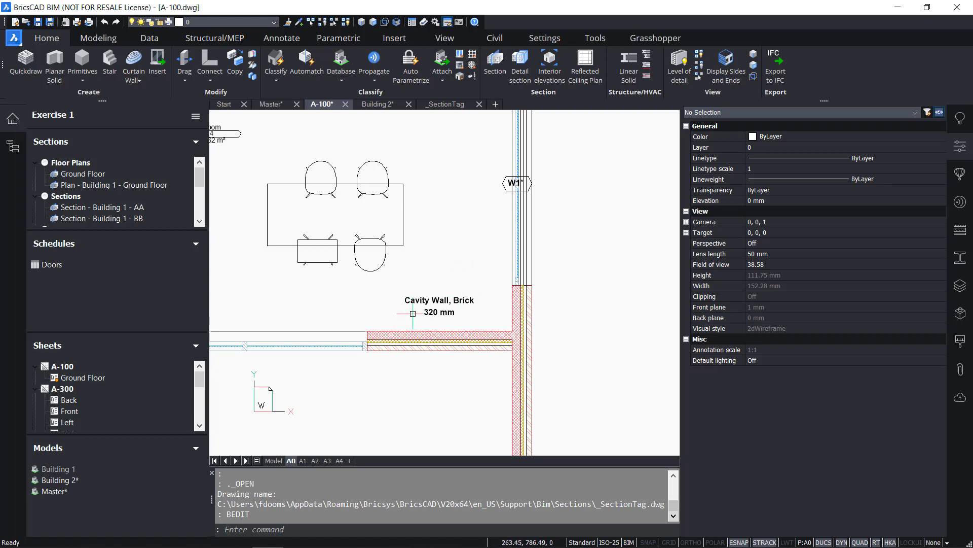
click(444, 105)
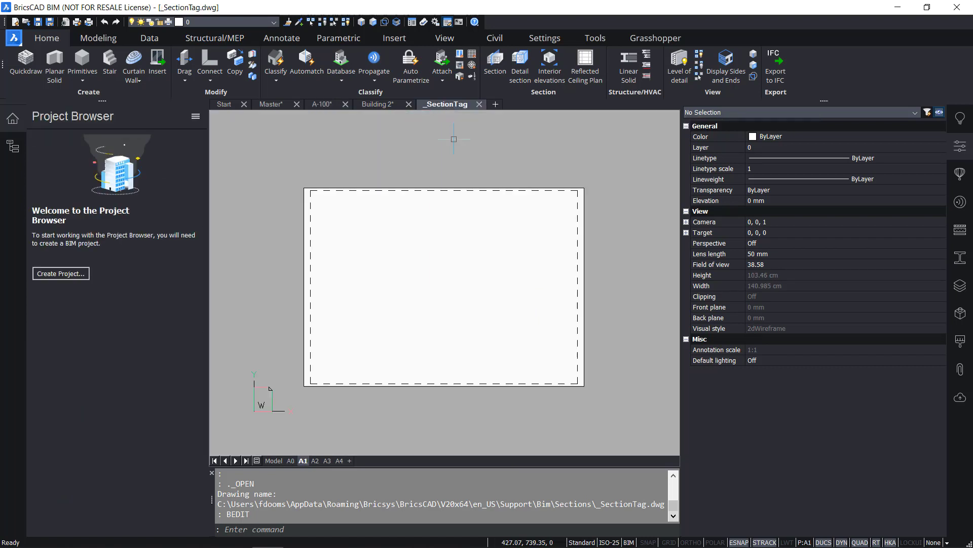
click(479, 104)
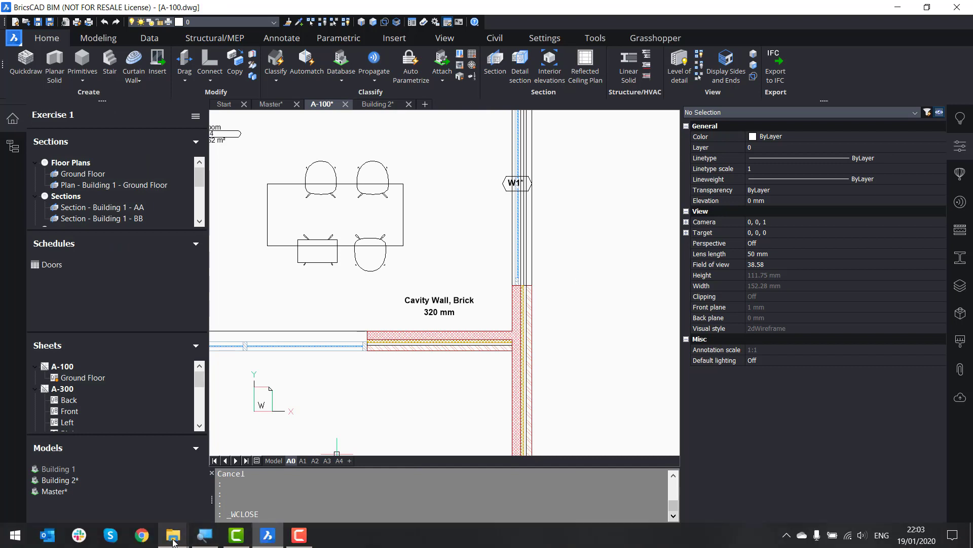
Open the support folder with the SUPPORTFOLDER command and browse to its Bim > Sections subfolder.
text(support)
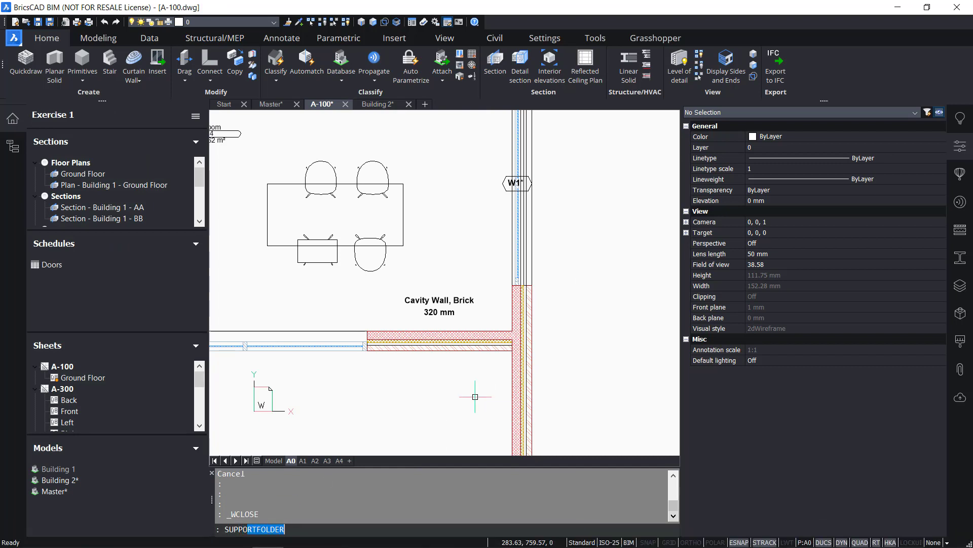
key(Return)
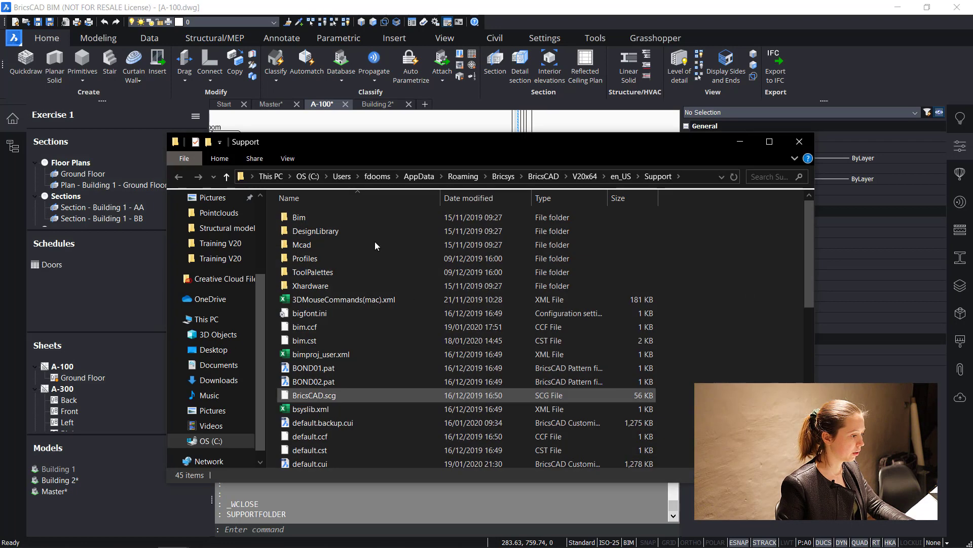
click(332, 220)
double_click(332, 220)
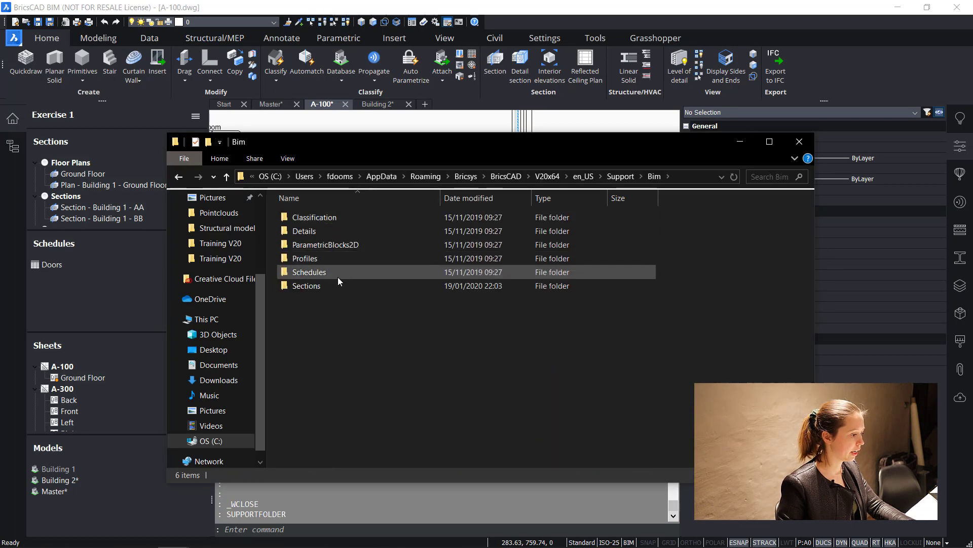
double_click(338, 283)
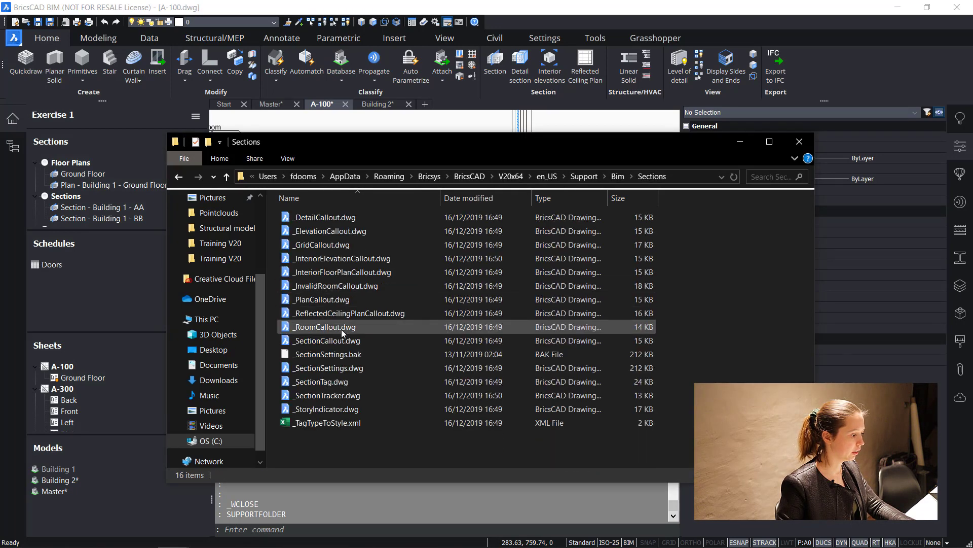
Open _TagTypeToStyle.xml in Excel as an XML table and examine the tag style name assigned to the BIM_WALL type.
click(376, 424)
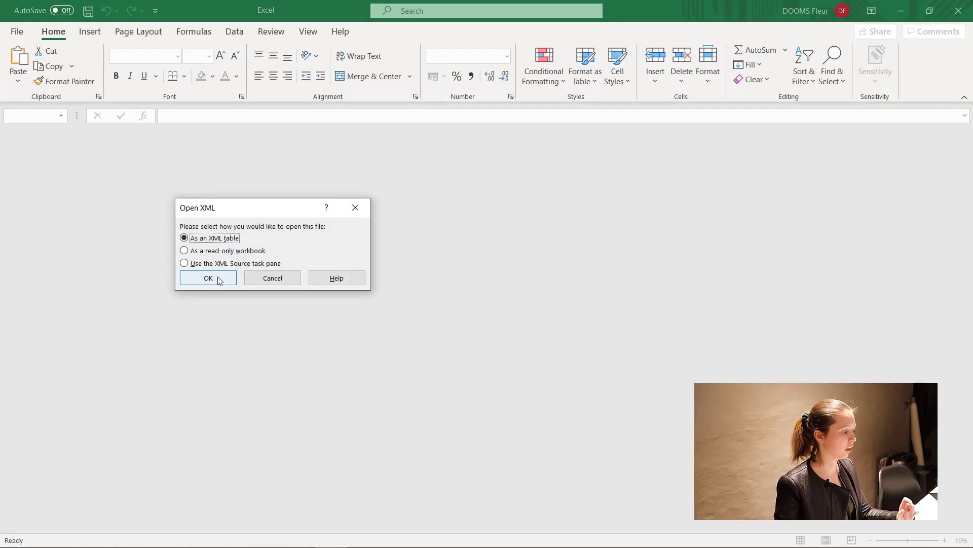
click(218, 278)
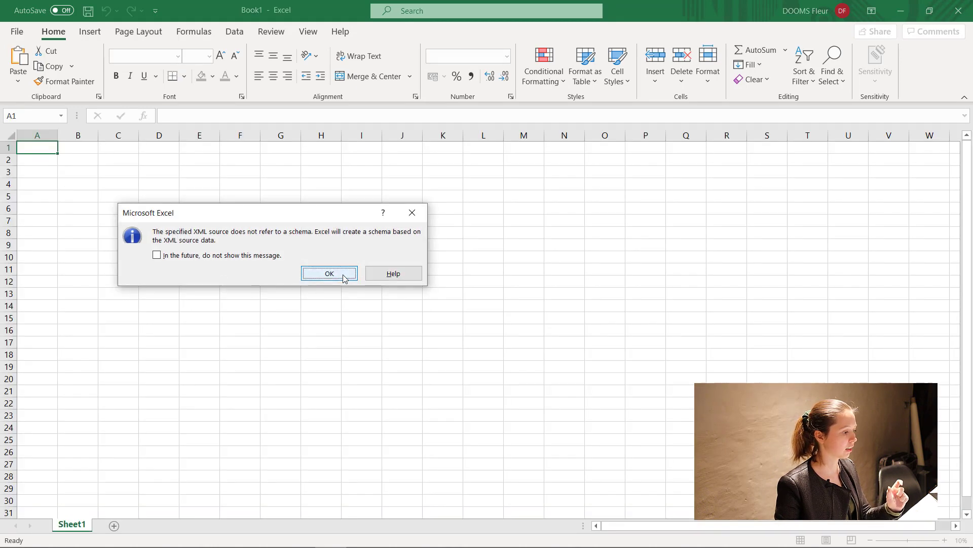
click(329, 274)
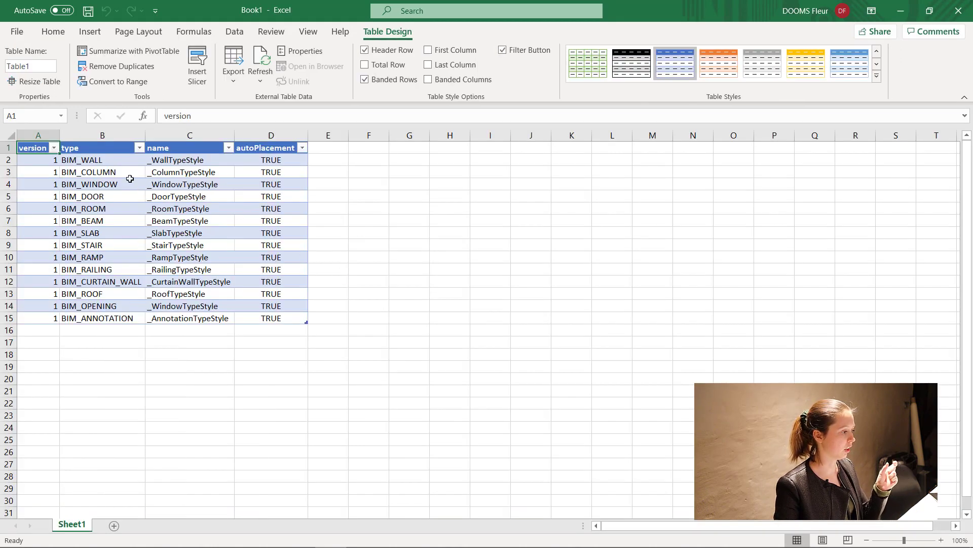
click(107, 169)
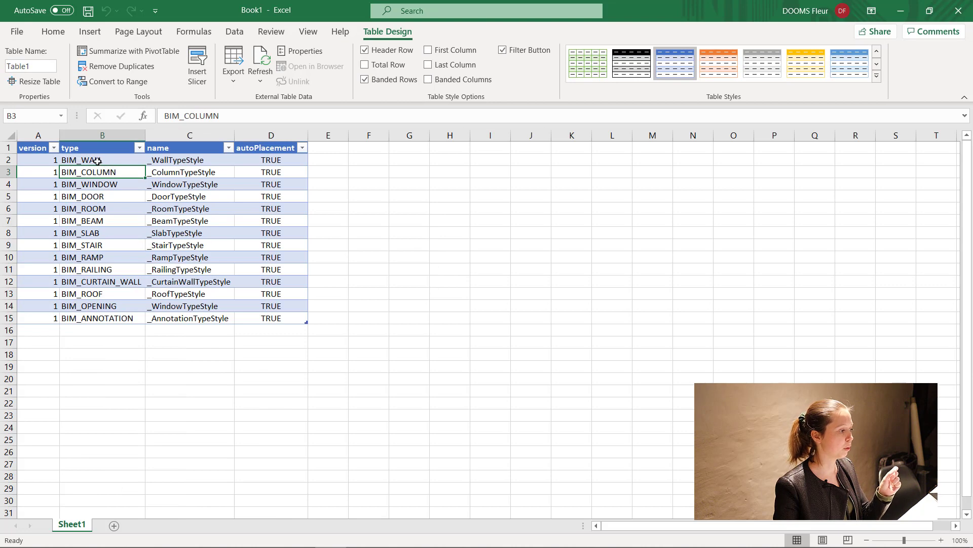
click(98, 161)
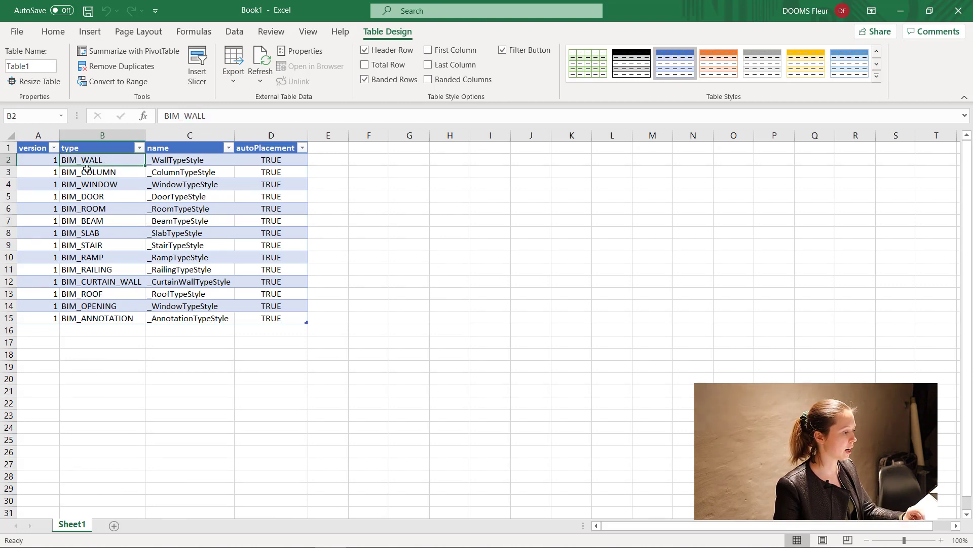
click(162, 163)
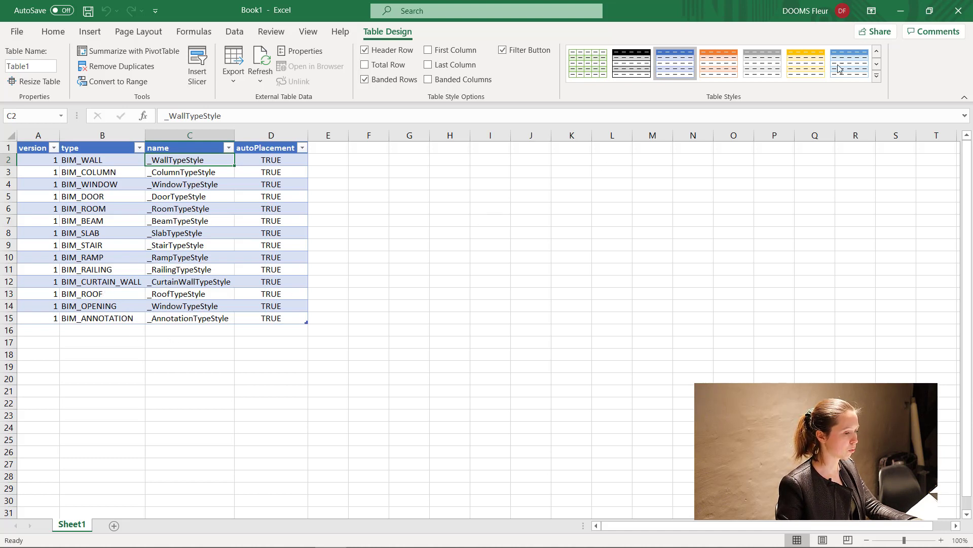
Close the workbook without saving, then close the Sections folder window to return to the A-100 drawing.
click(957, 10)
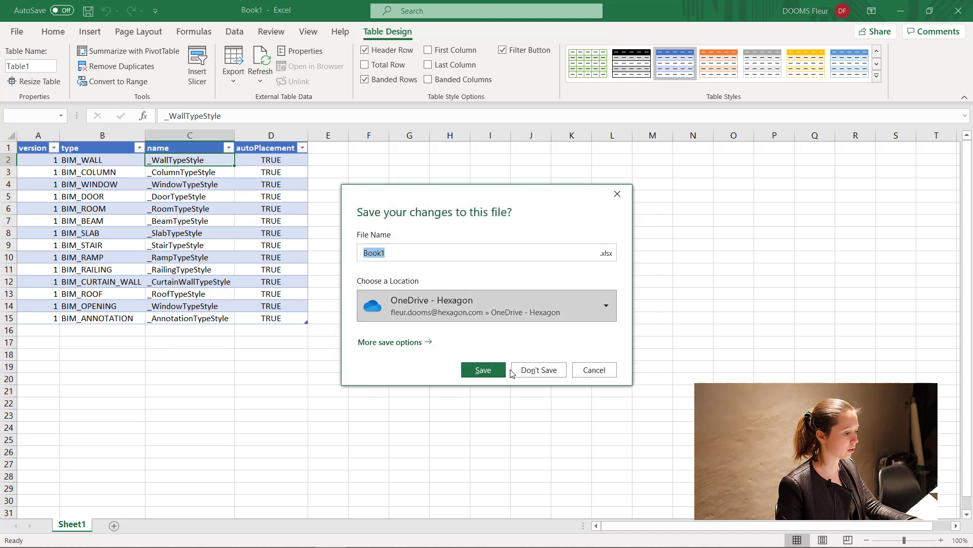
click(532, 370)
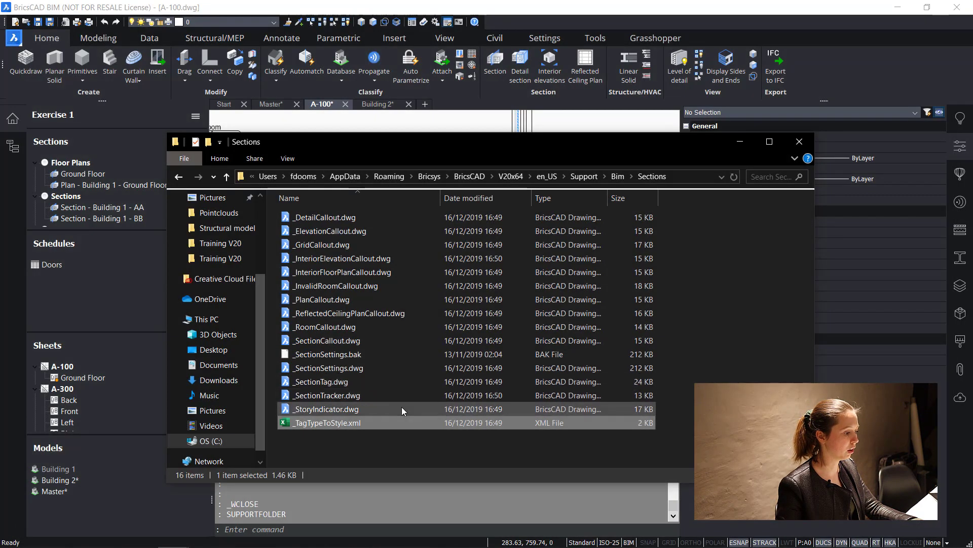
click(800, 141)
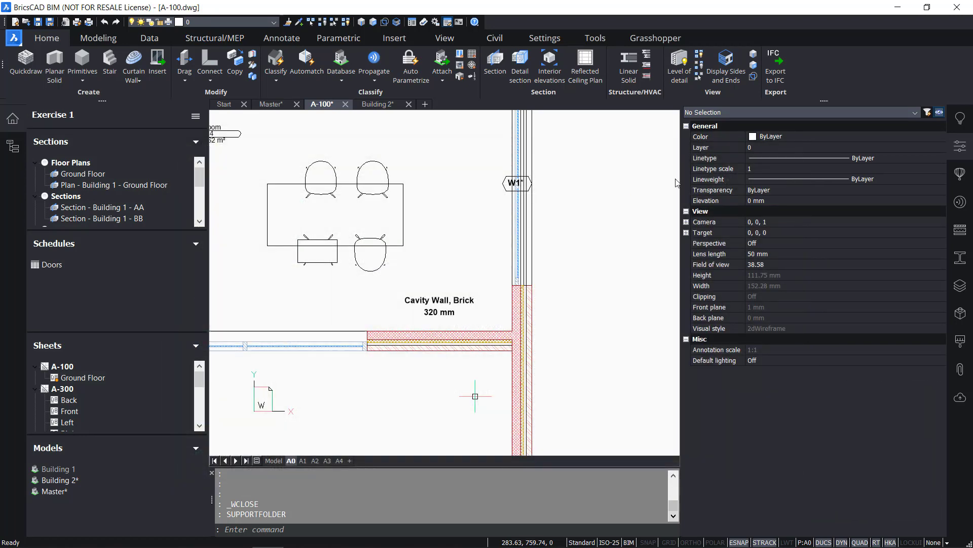
click(621, 298)
click(563, 269)
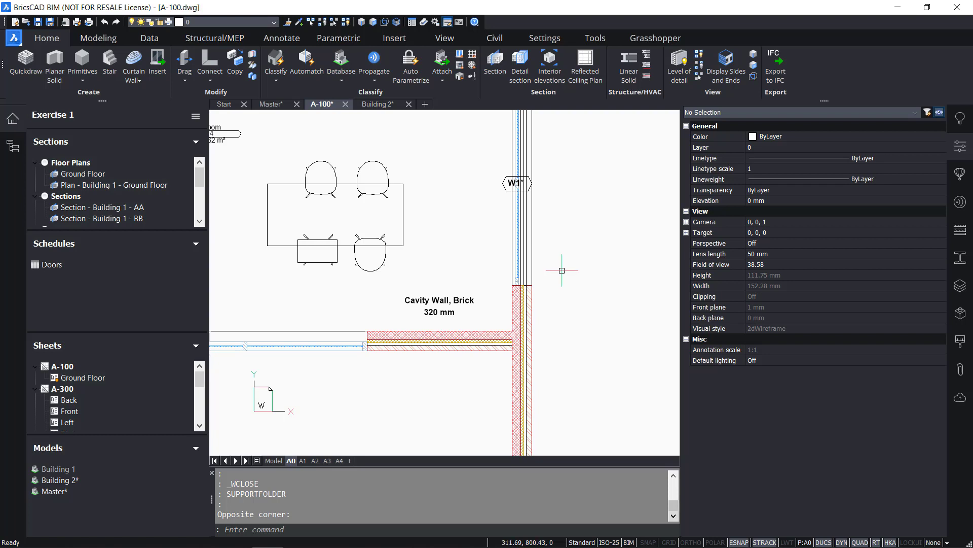
Open the sheet drawing A-101 that contains Plan - Building 1 - Ground Floor.
scroll(85, 378, down, 1)
scroll(85, 378, down, 1)
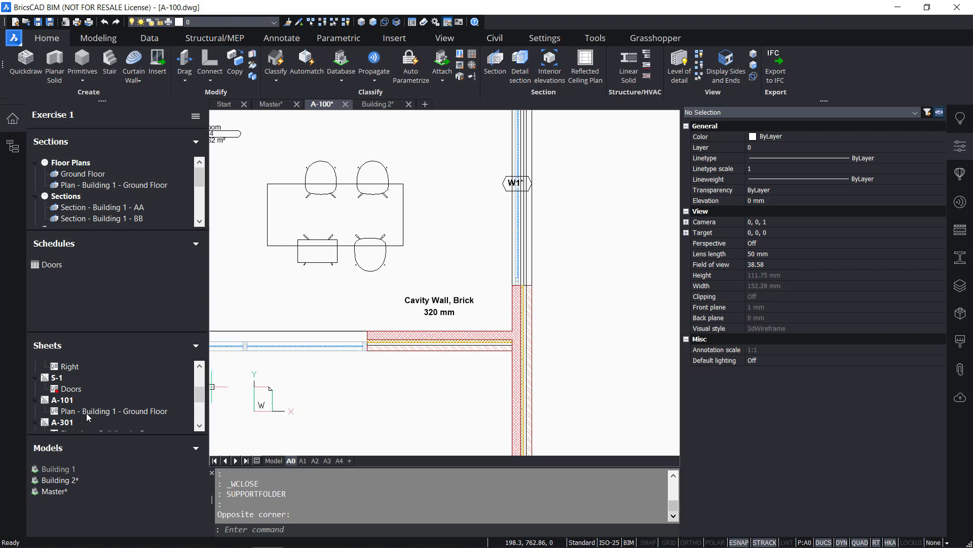
click(88, 412)
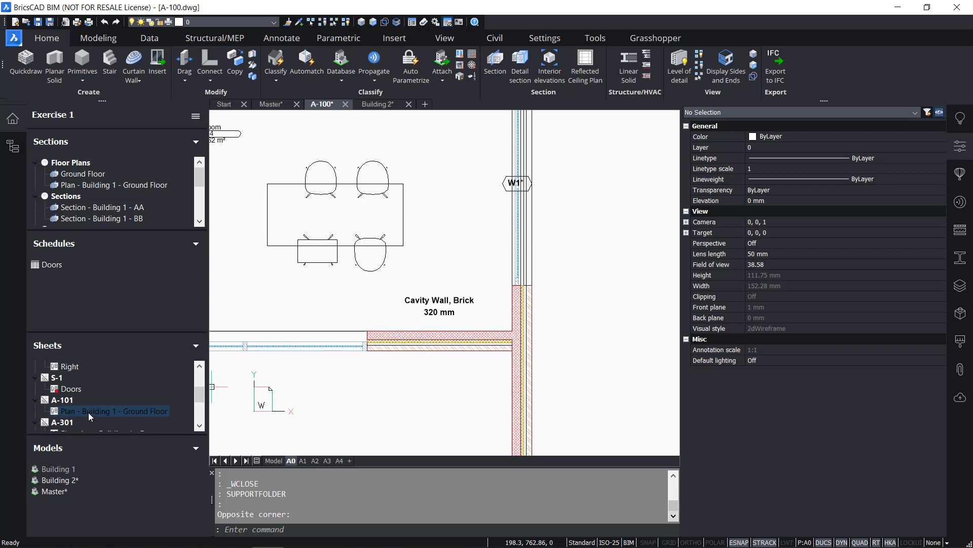
right_click(88, 413)
click(119, 437)
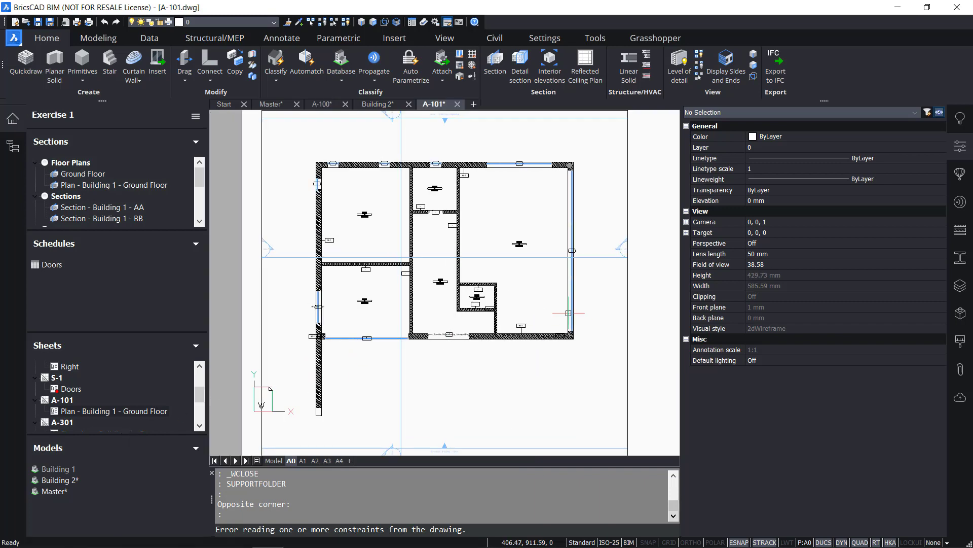
Dimension the outer face of the wall running past Room 7 down to the bottom exterior wall, placing the dimension line beside it.
scroll(501, 297, up, 4)
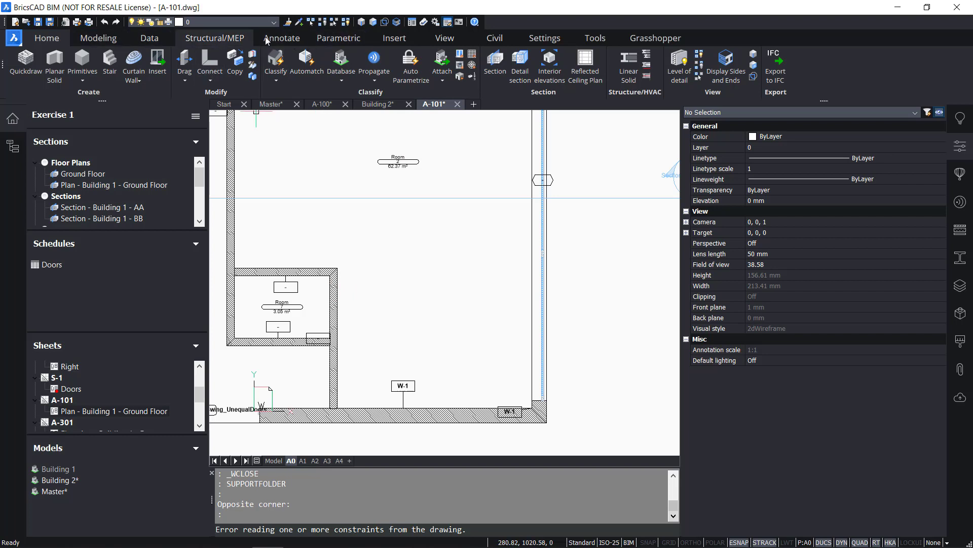
click(281, 38)
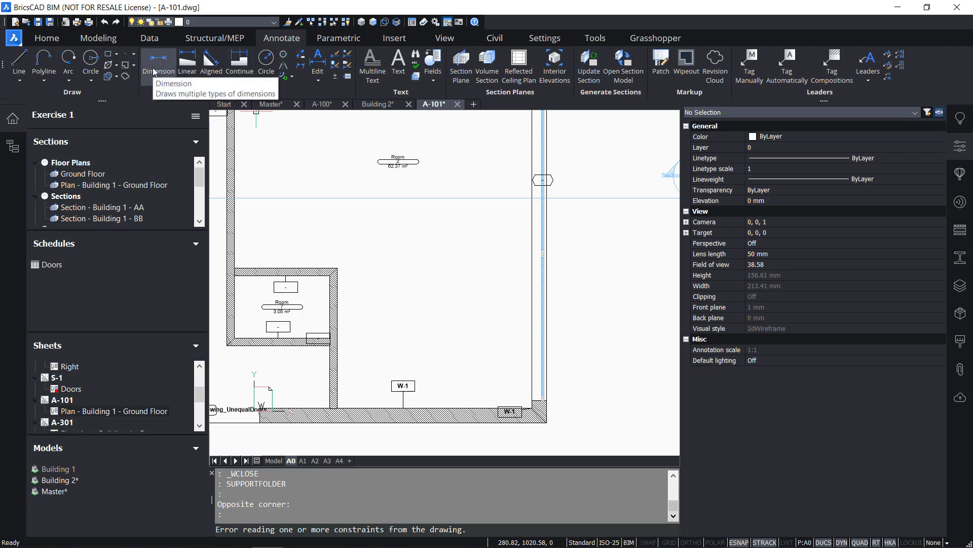
click(183, 62)
scroll(370, 372, up, 4)
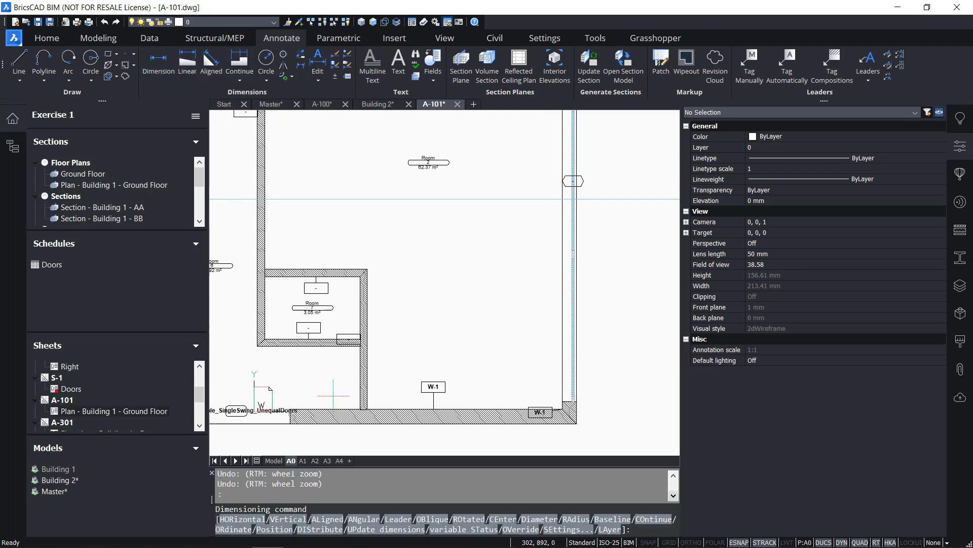
scroll(370, 373, up, 10)
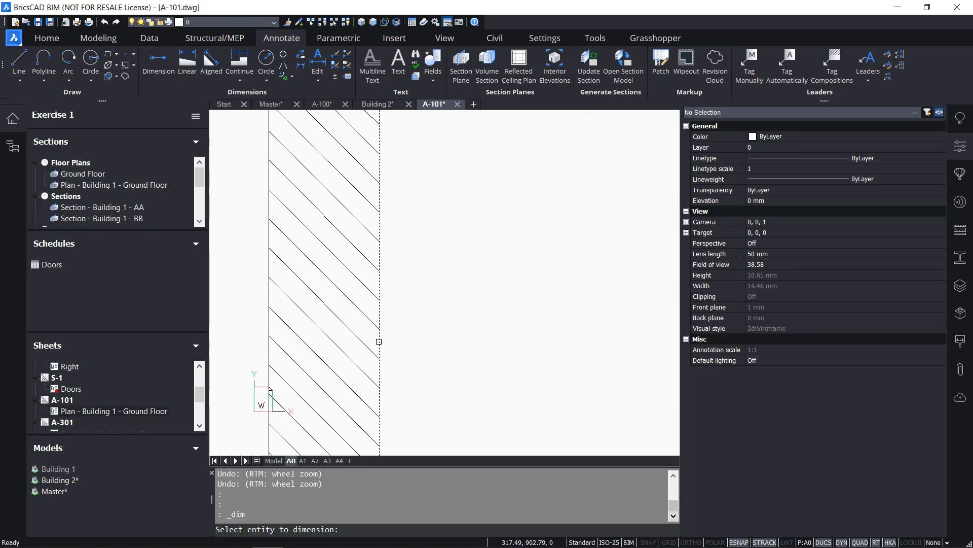
click(379, 341)
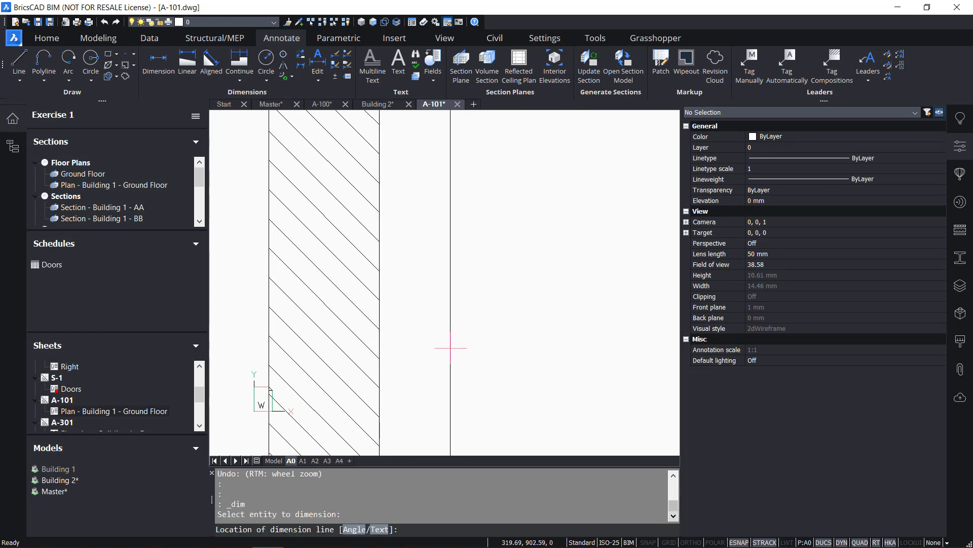
scroll(441, 350, down, 7)
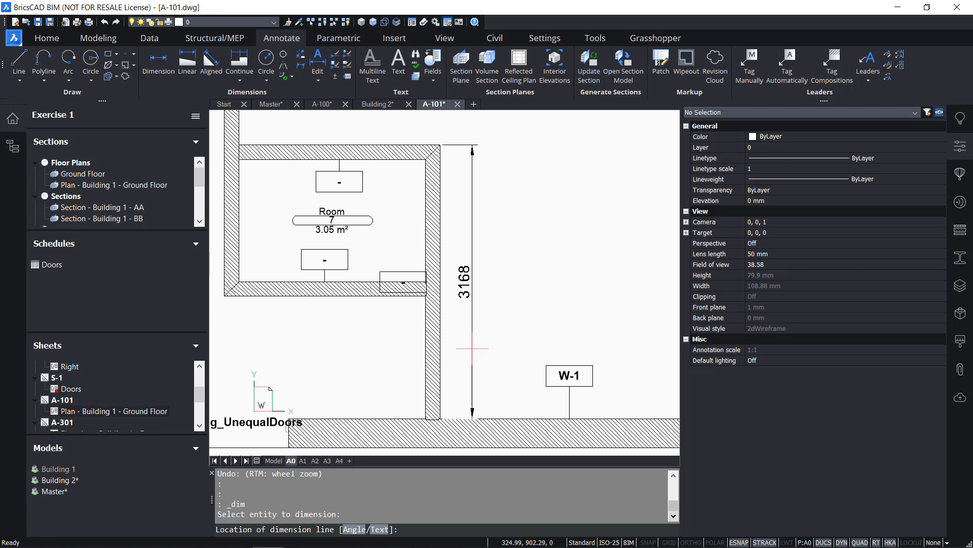
click(472, 348)
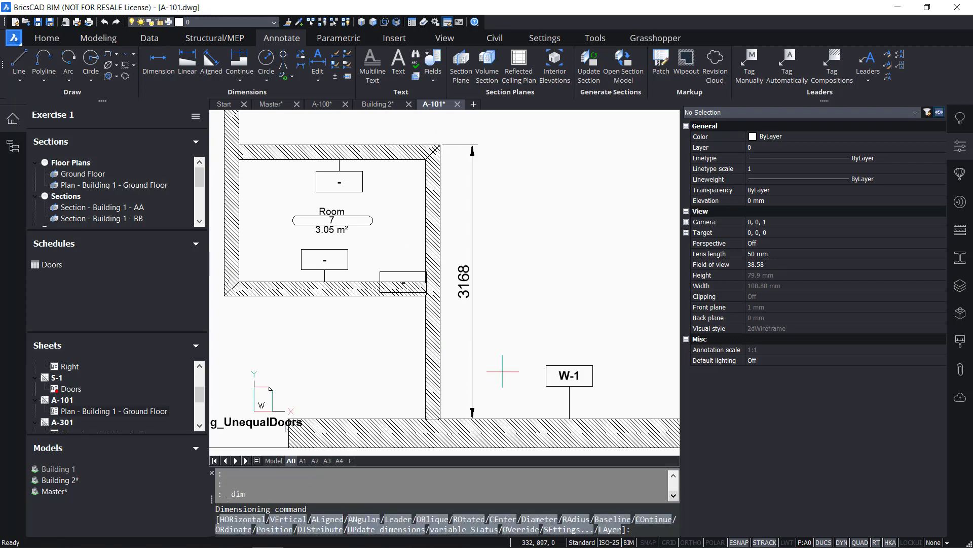
key(Escape)
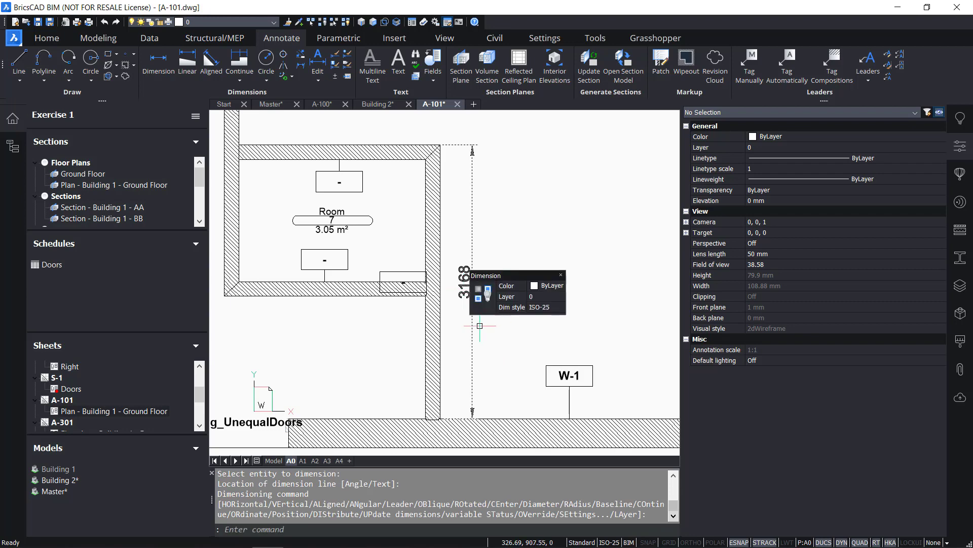
scroll(480, 327, down, 2)
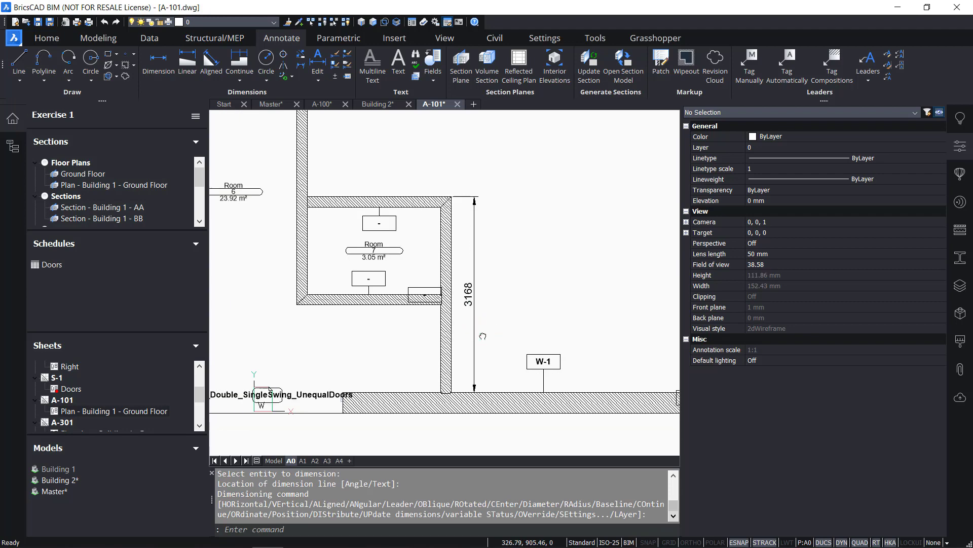
middle_drag(479, 326, 425, 357)
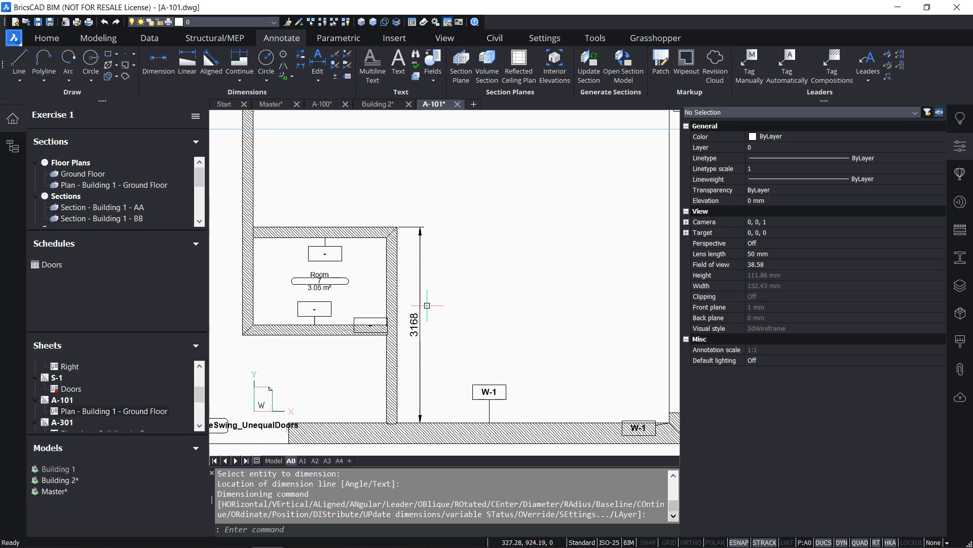
click(158, 63)
scroll(412, 369, up, 6)
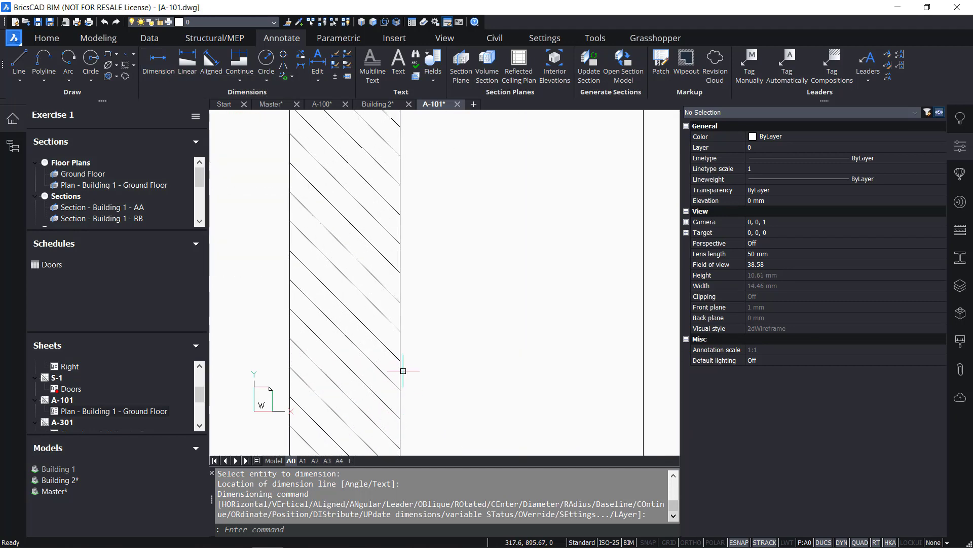
scroll(401, 370, down, 8)
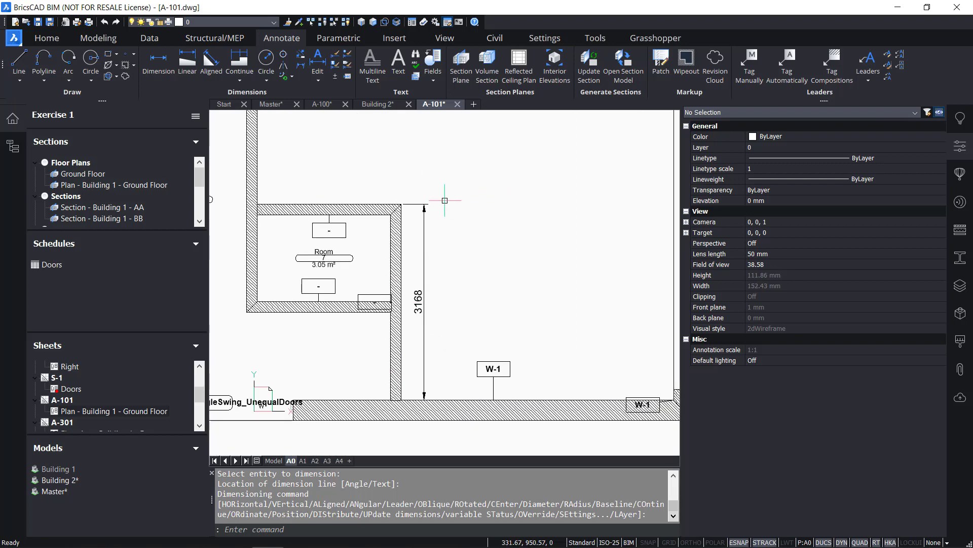
Save the A-101 sheet drawing and open the Building 1 model.
key(ctrl+s)
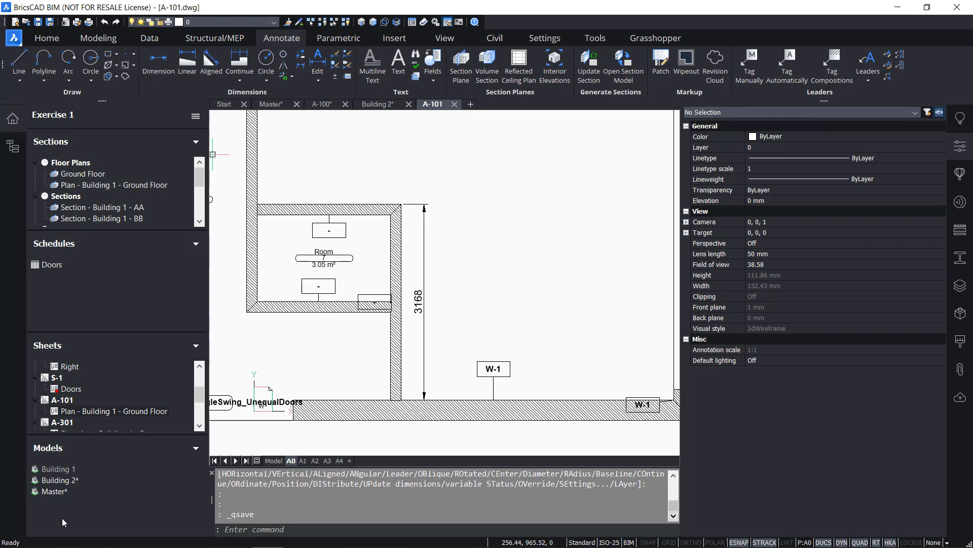
double_click(50, 468)
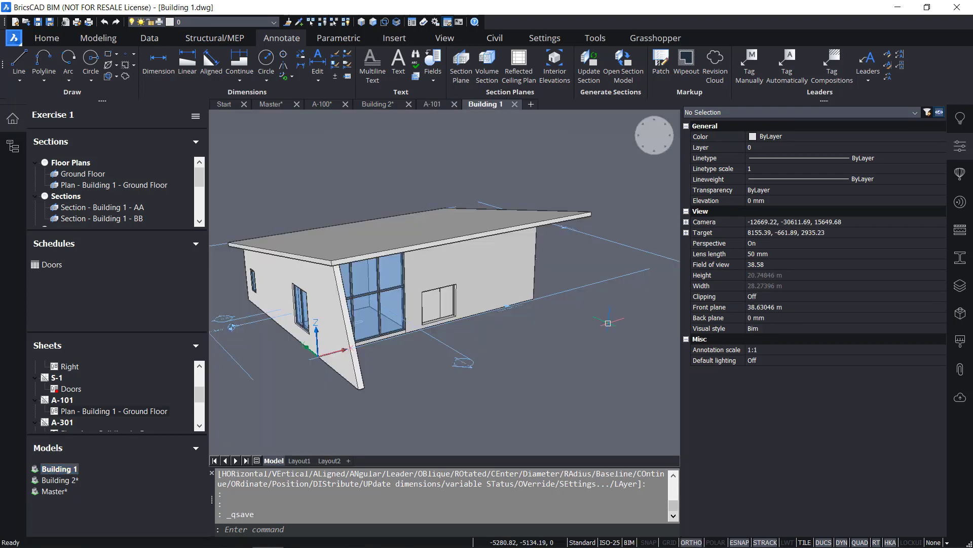
Hide the roof of the building to expose the interior walls.
shift+middle_drag(505, 315, 502, 238)
click(577, 259)
scroll(502, 238, up, 6)
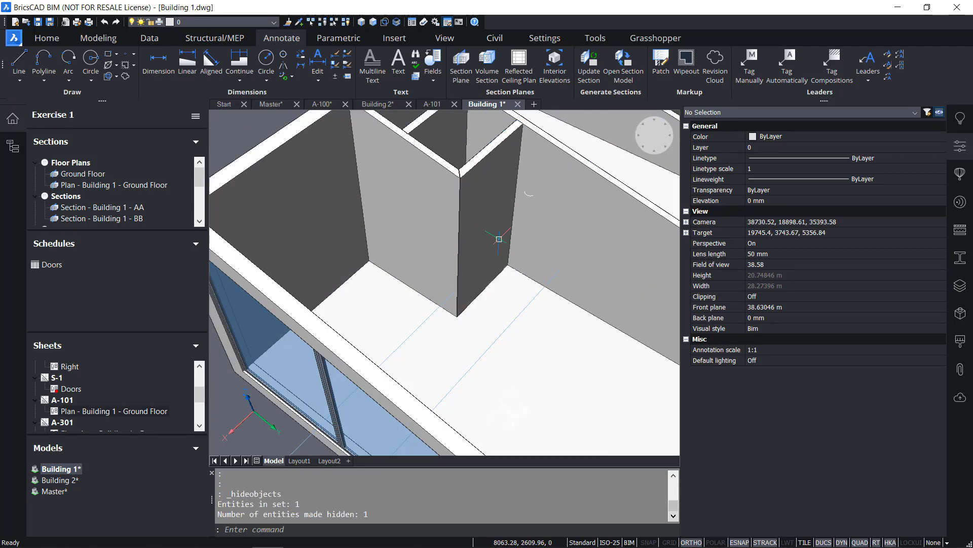
Push the end wall of the small interior room 1000 mm outward with its connected walls, and save the Building 1 model.
mouse_move(496, 229)
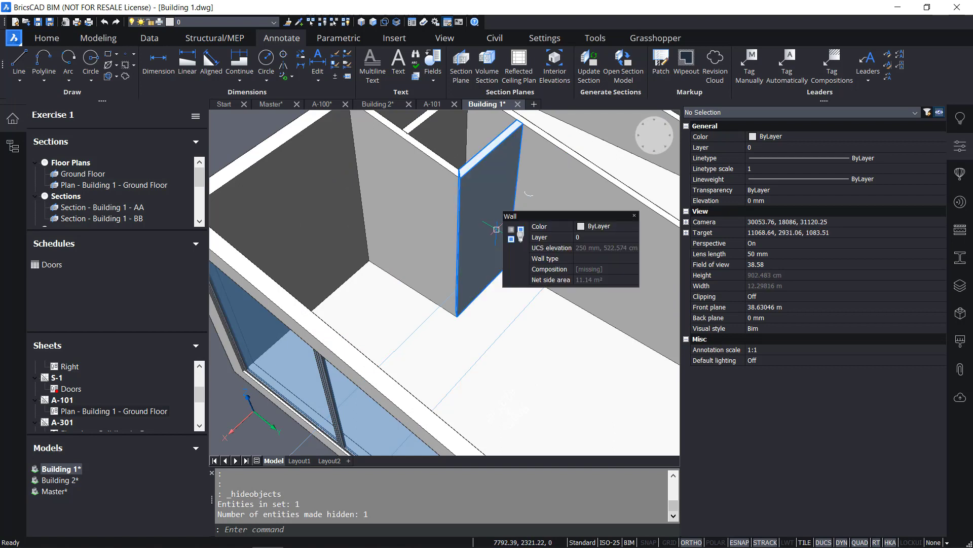
mouse_move(515, 259)
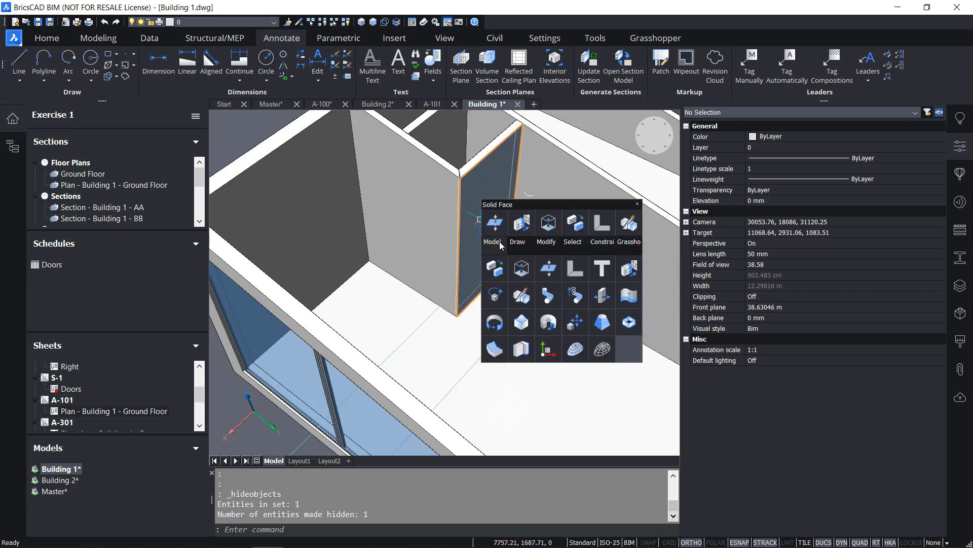
click(603, 297)
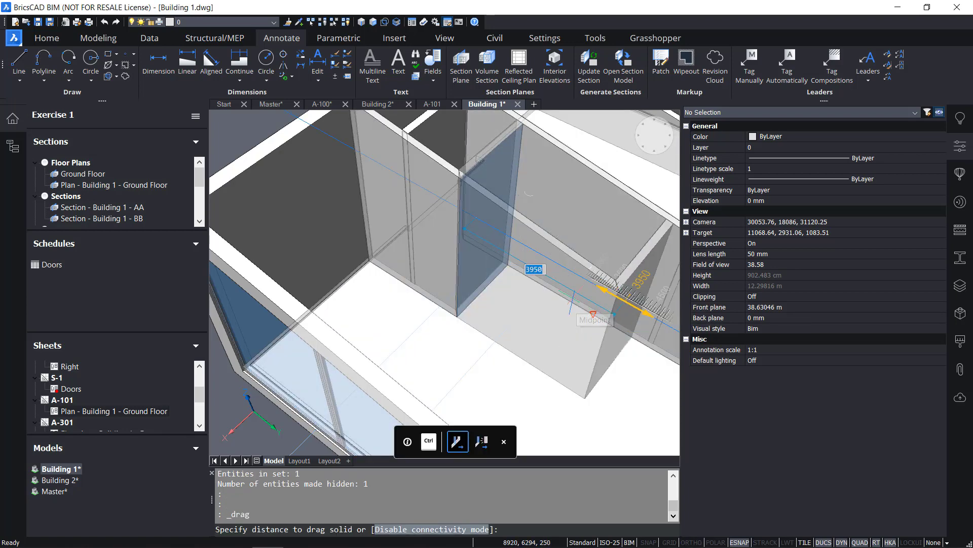
text(1000)
key(Return)
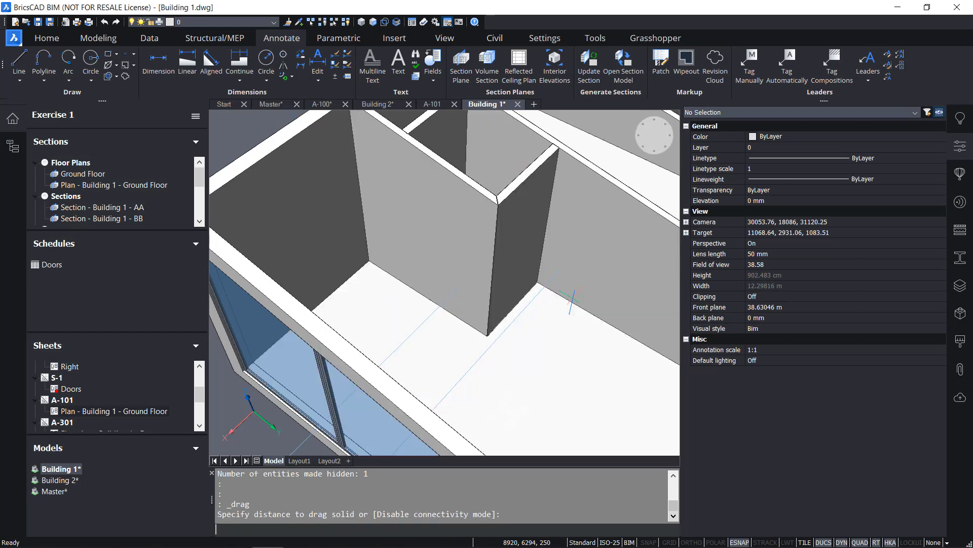
key(ctrl+s)
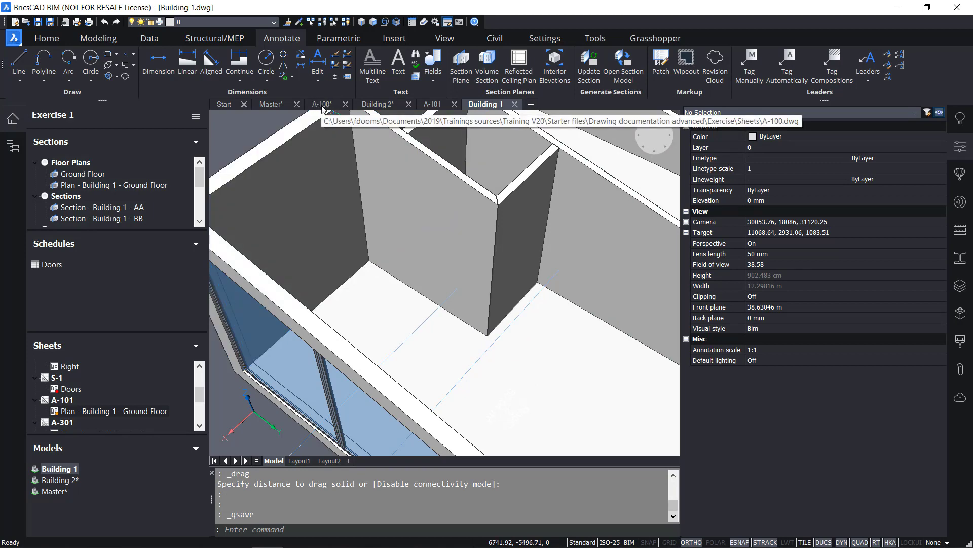
Return to the A-101 sheet drawing and update its ground-floor plan viewport from the changed Building 1 model.
click(434, 104)
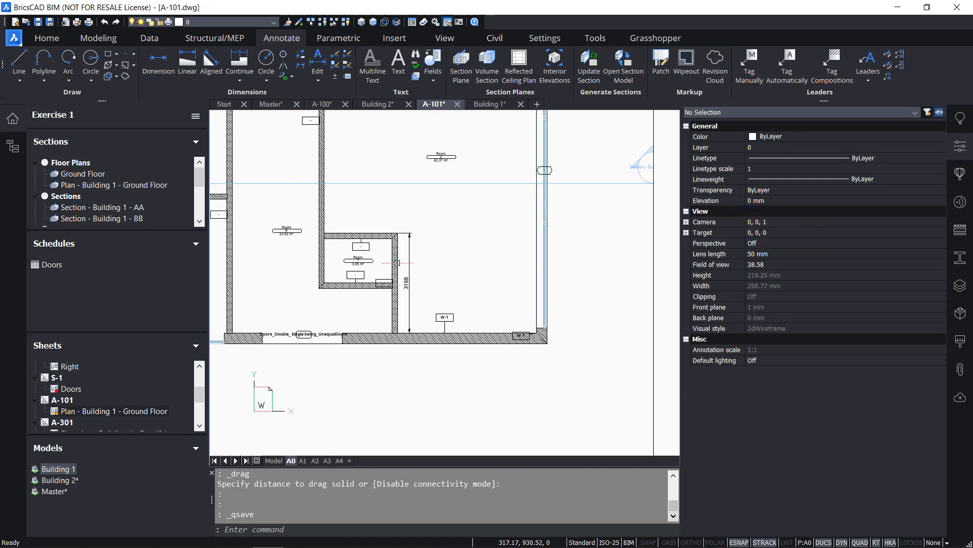
mouse_move(652, 298)
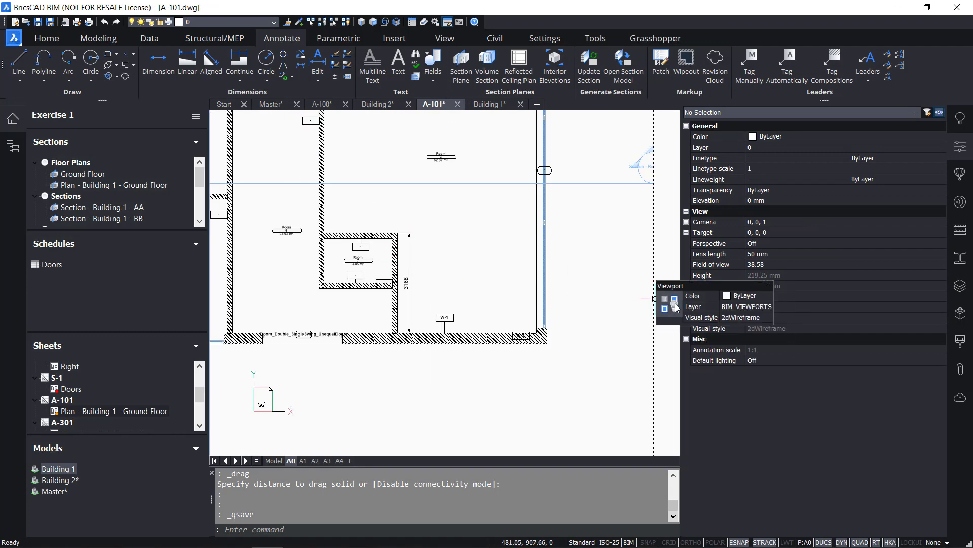
click(695, 306)
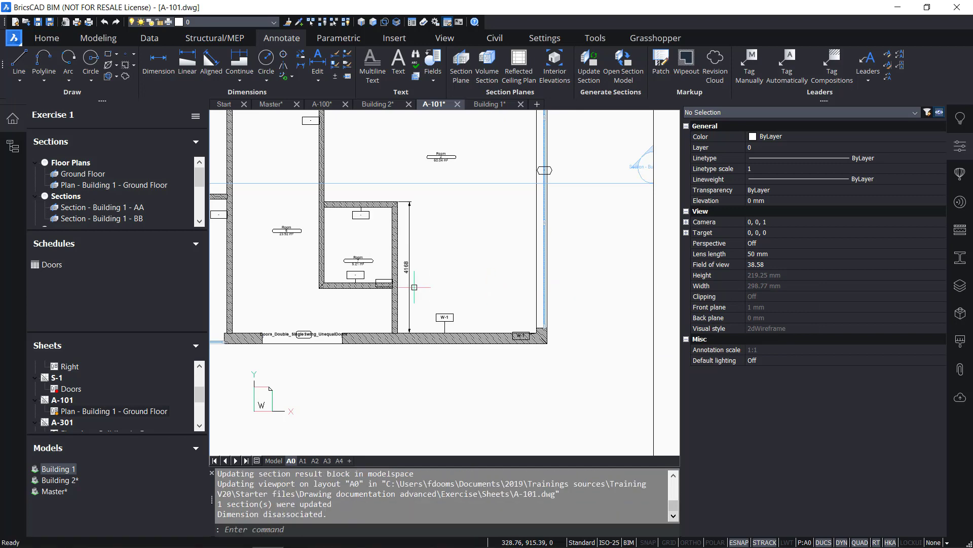
mouse_move(414, 260)
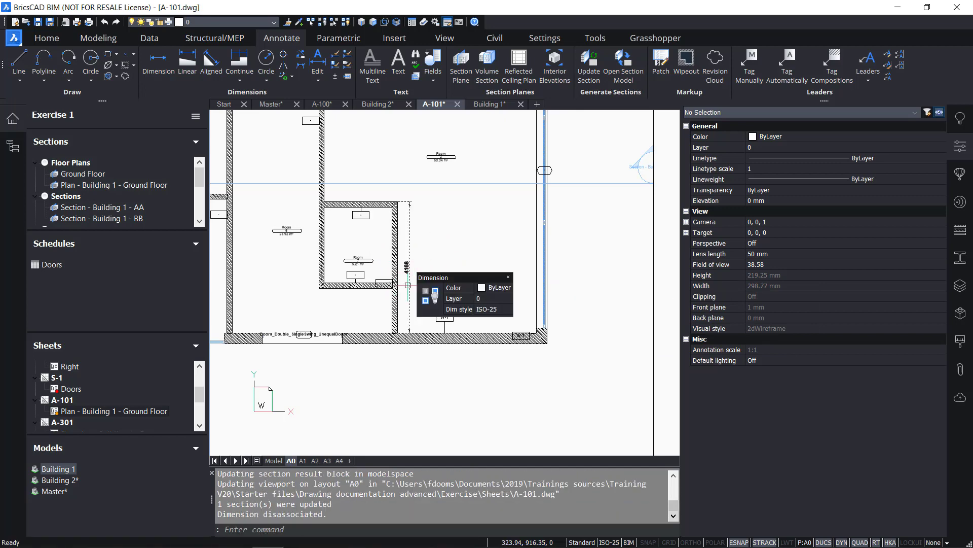
scroll(414, 259, up, 4)
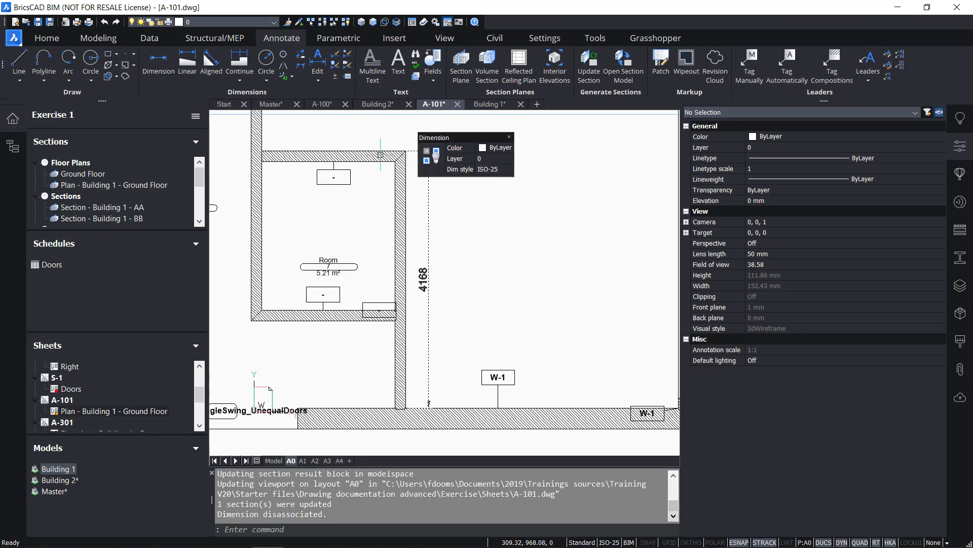
scroll(431, 417, down, 2)
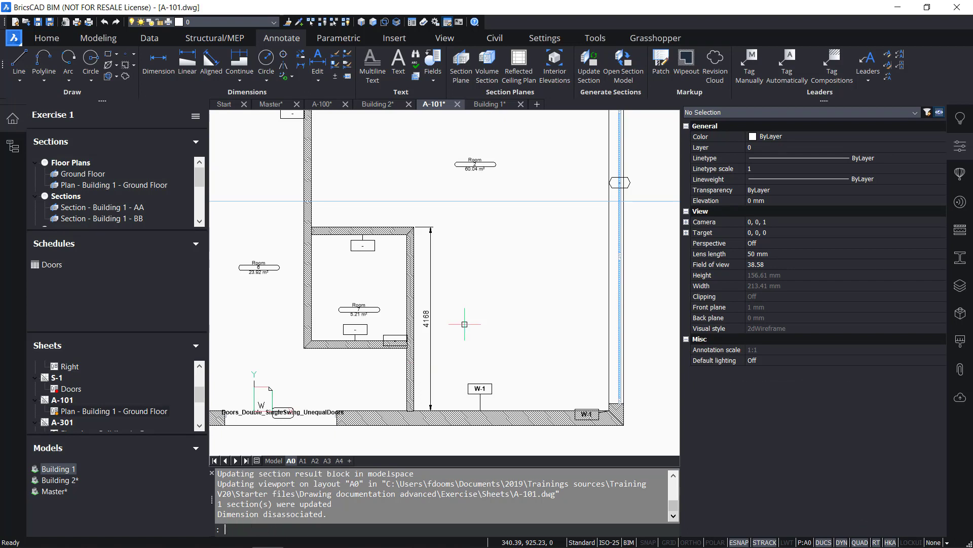
Examine the dimension styles of the A-101 drawing in the Drawing Explorer, including the settings of the ISO style.
text(xplorer)
key(Return)
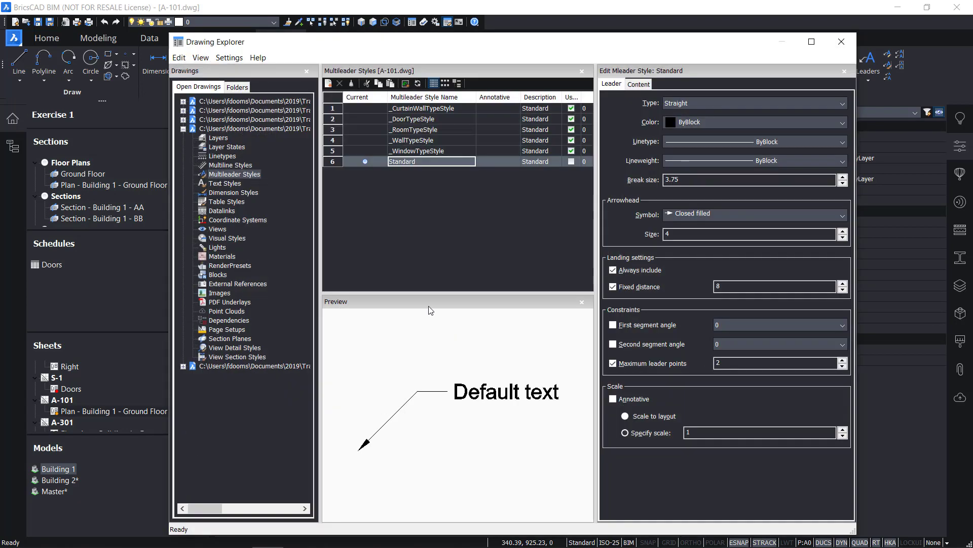
click(229, 194)
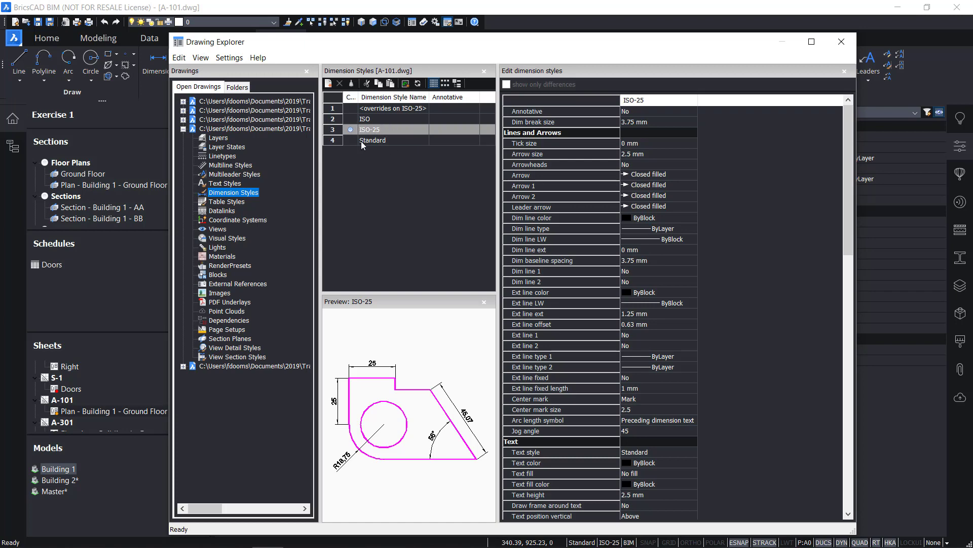
click(183, 119)
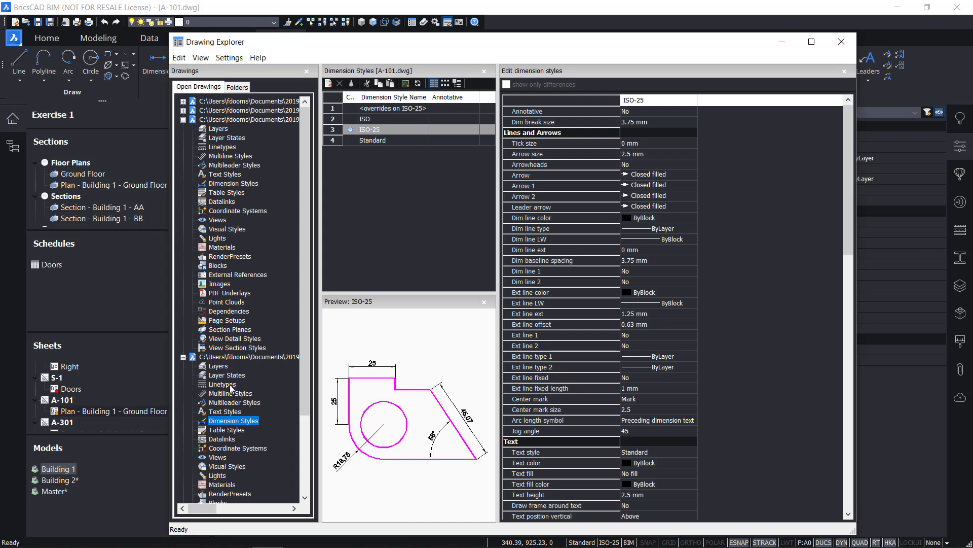
click(369, 121)
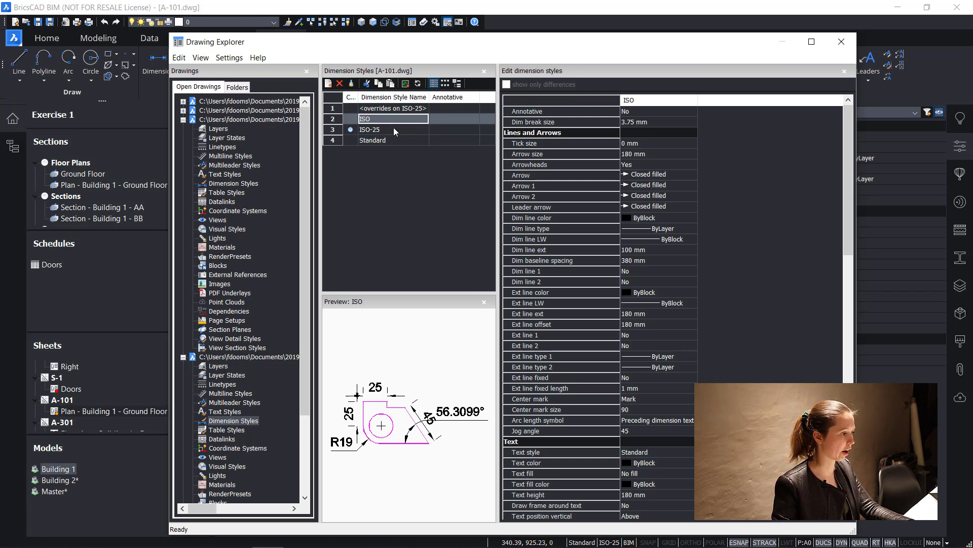
click(849, 43)
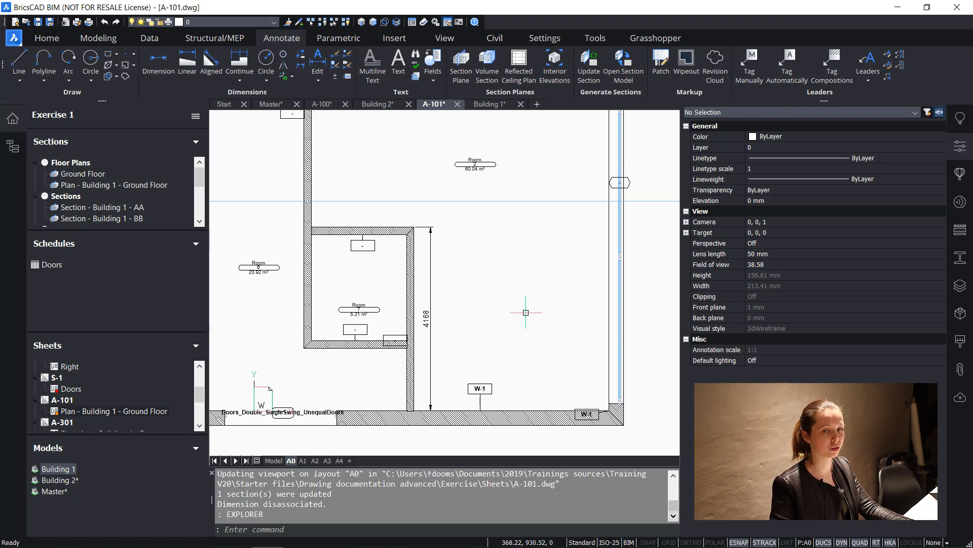
Save the A-101 sheet drawing and switch to the open A-100 sheet drawing.
key(ctrl+s)
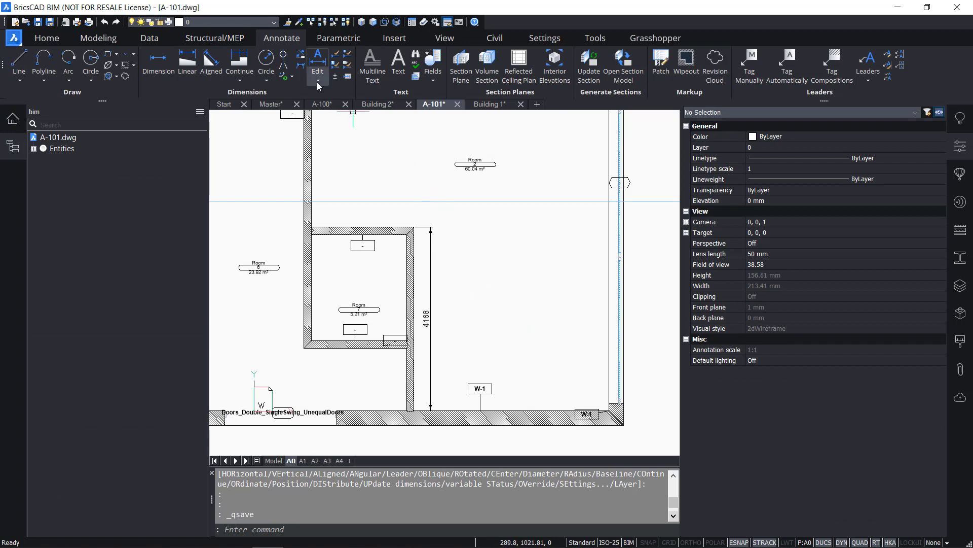
click(321, 104)
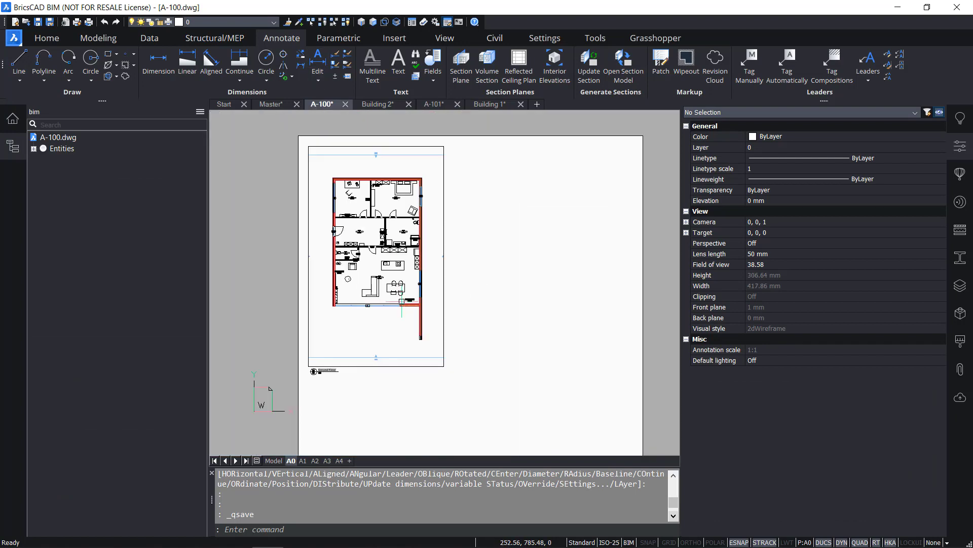
Collapse the Properties and Structure panels to enlarge the drawing area around the A-100 sheet.
click(963, 147)
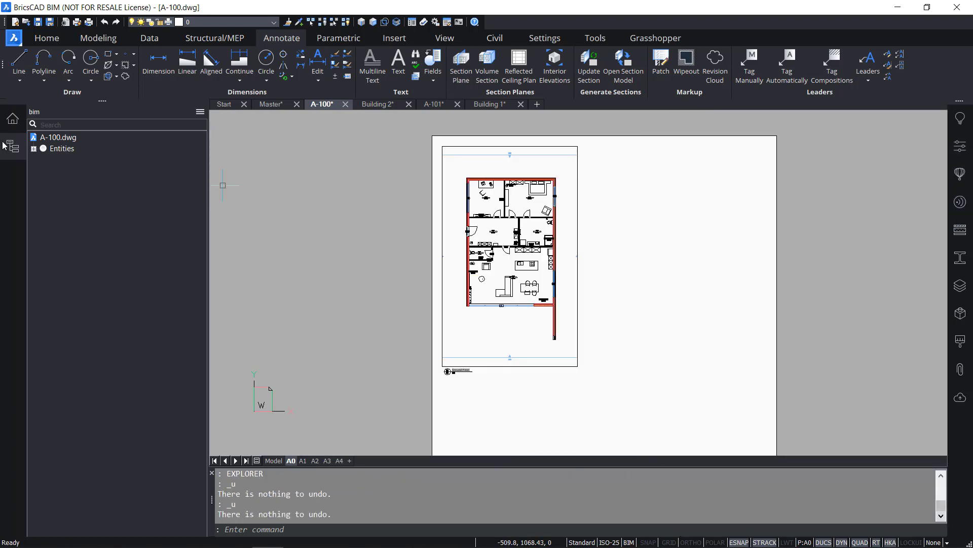
click(7, 145)
scroll(627, 279, down, 3)
scroll(537, 257, up, 3)
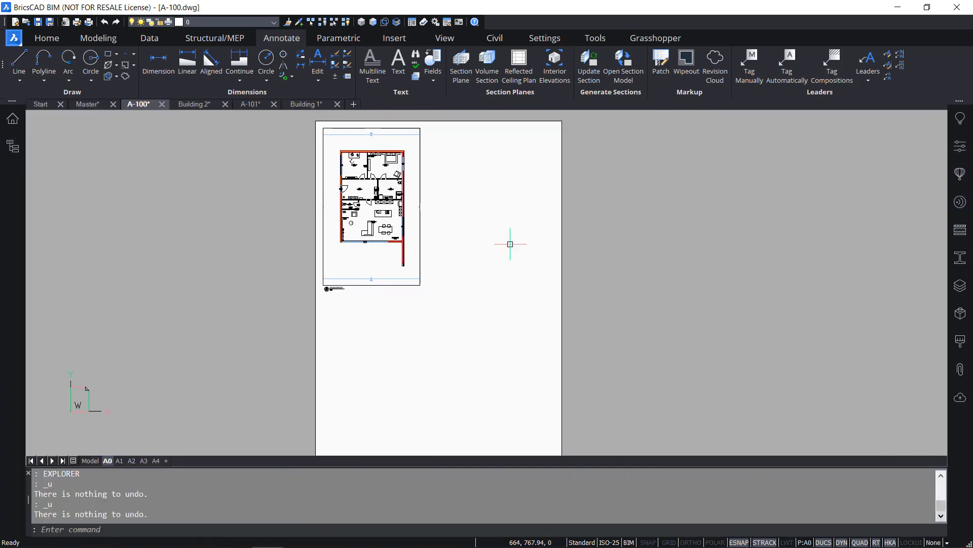
scroll(497, 256, up, 2)
middle_drag(497, 256, 540, 335)
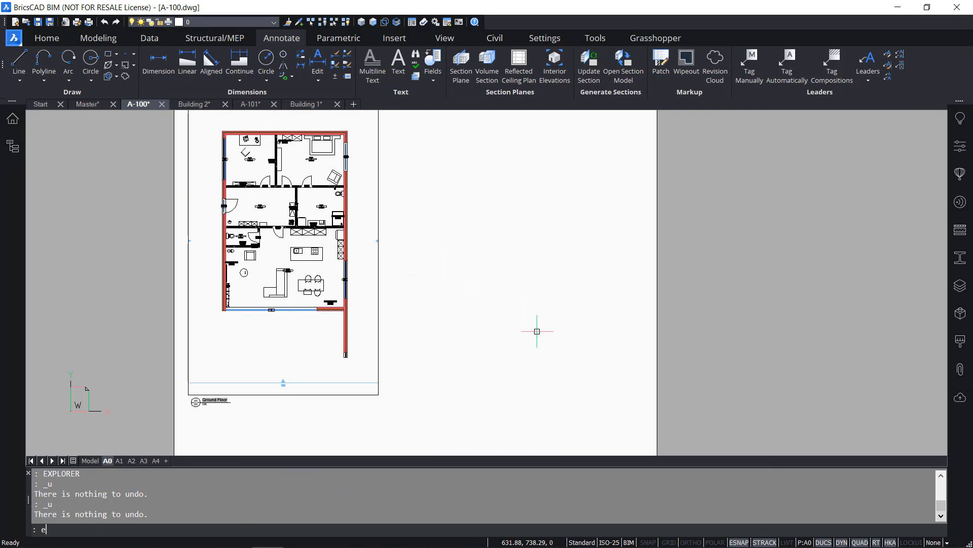
Insert the Title block from the Drawing Explorer's blocks near the lower-right corner of the A-100 sheet.
key(Up)
key(Return)
key(Return)
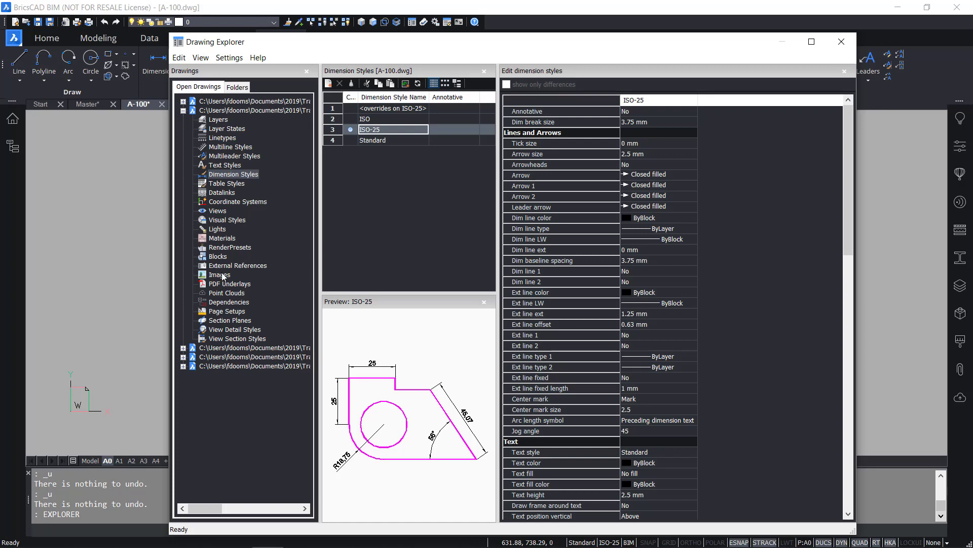
click(217, 256)
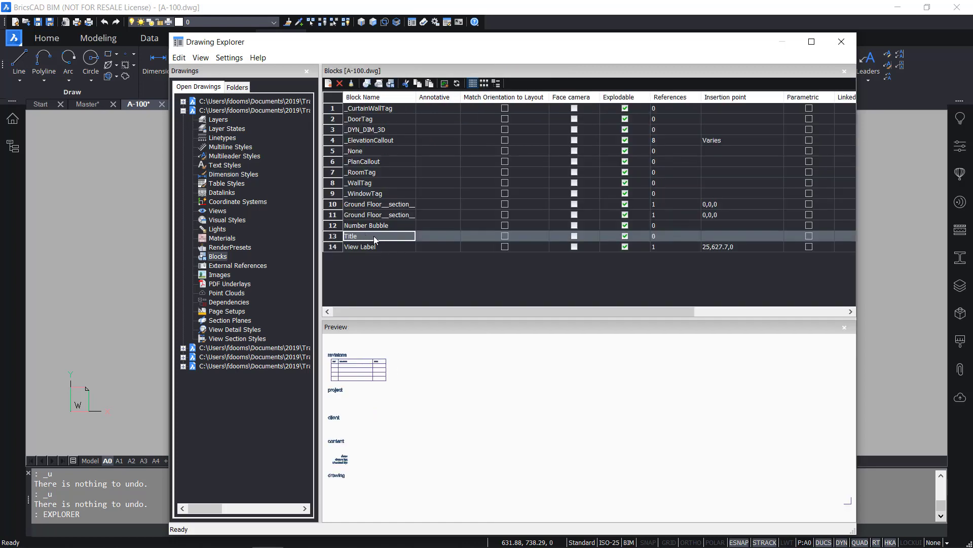
double_click(333, 237)
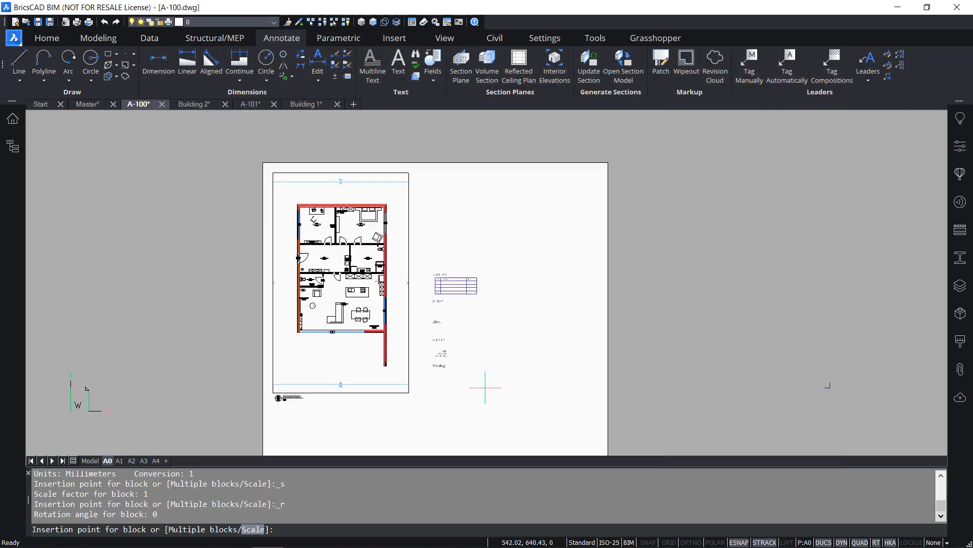
scroll(485, 387, down, 2)
middle_drag(485, 387, 497, 256)
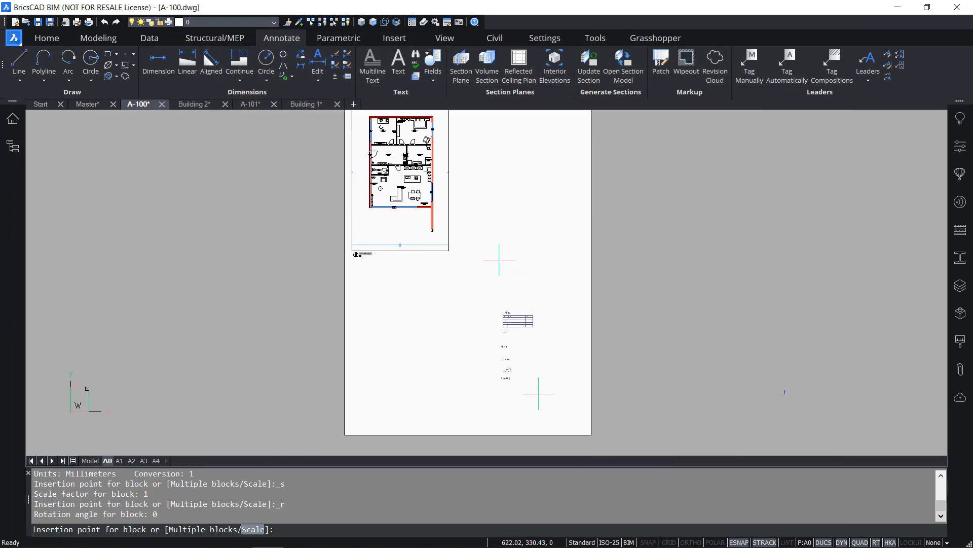
scroll(574, 428, up, 4)
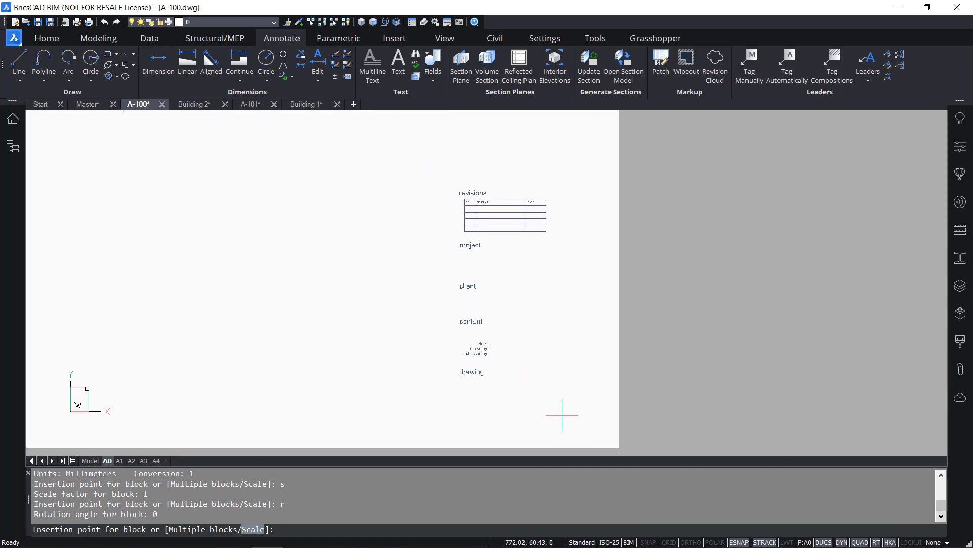
click(567, 422)
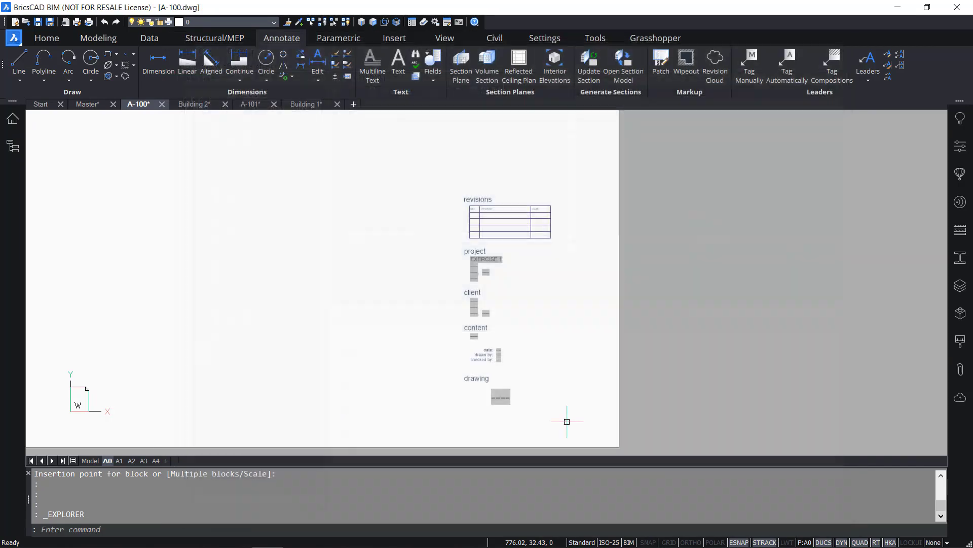
click(842, 41)
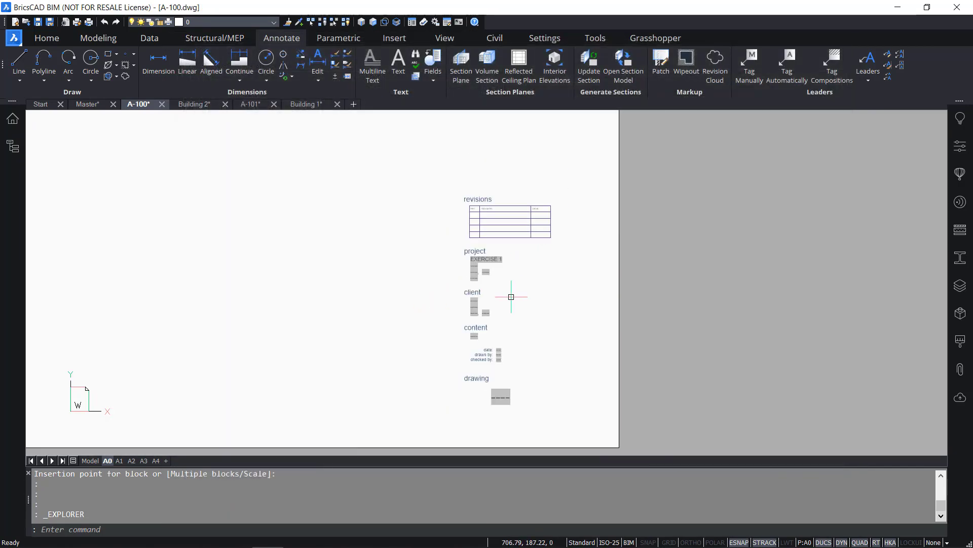
Insert a second Title block with the Insert Block command, at scale 1 and rotation 0, beside the first one.
text(in)
key(Return)
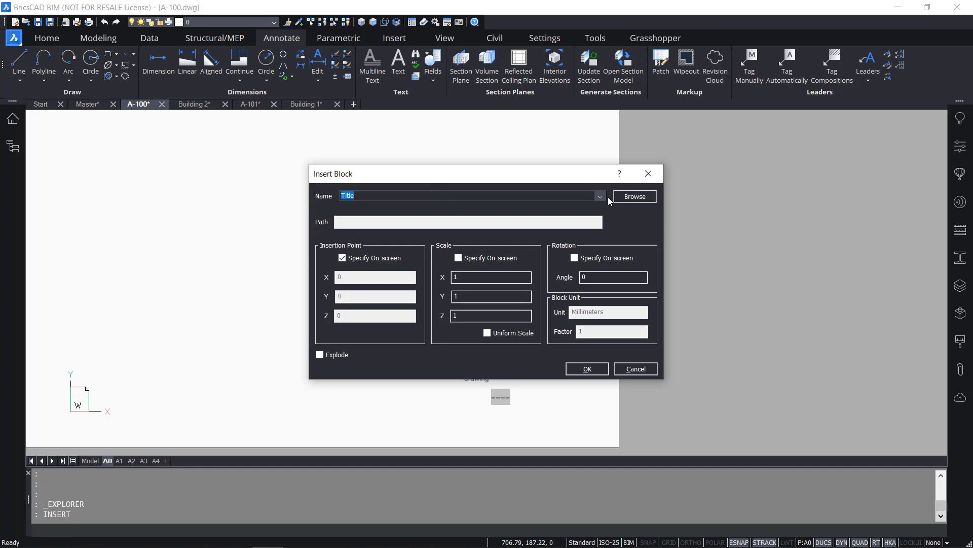
click(606, 197)
click(447, 303)
click(601, 369)
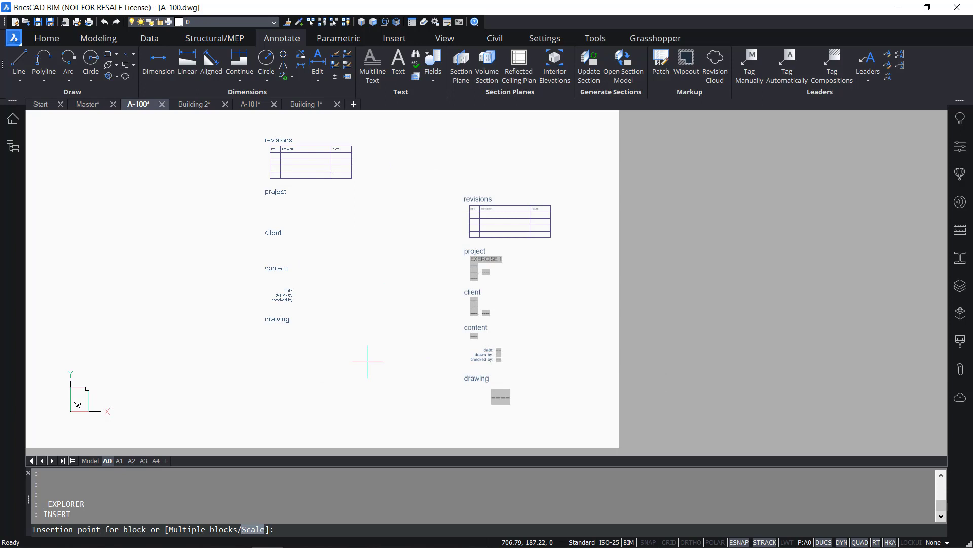
click(331, 414)
Delete the second Title block, leaving only the one near the sheet's lower-right corner.
click(315, 346)
click(234, 323)
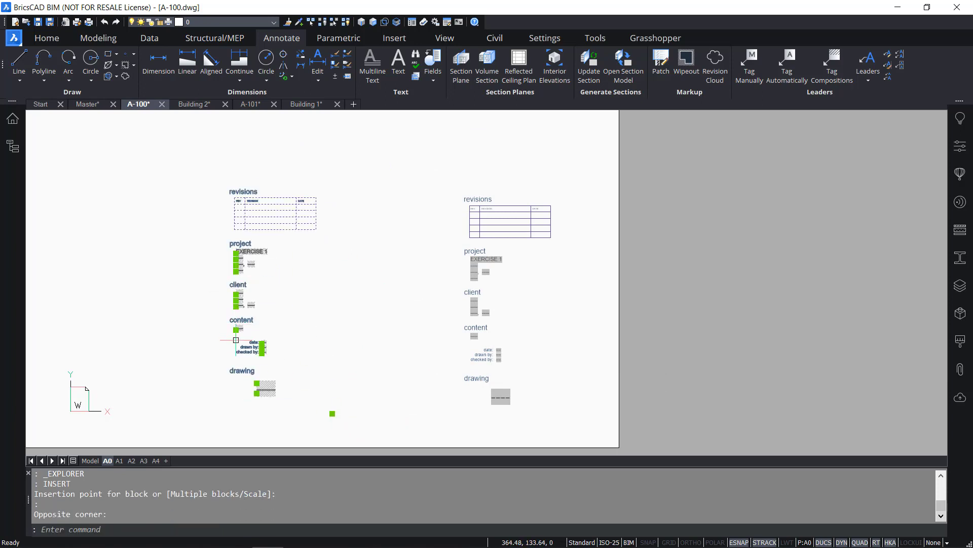
key(Delete)
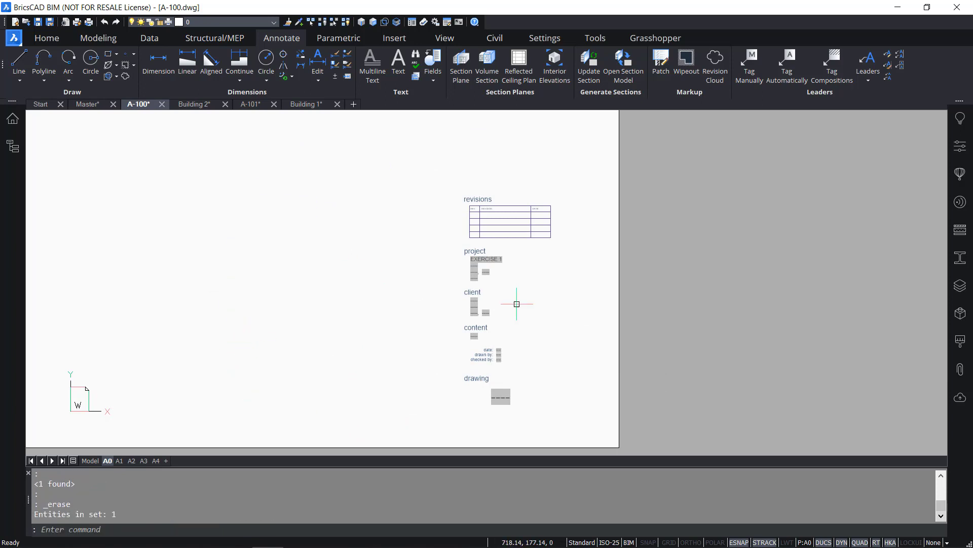
Show the Sheet Sets panel beside the A-100 sheet with its title block in view.
scroll(516, 302, up, 1)
scroll(517, 329, up, 2)
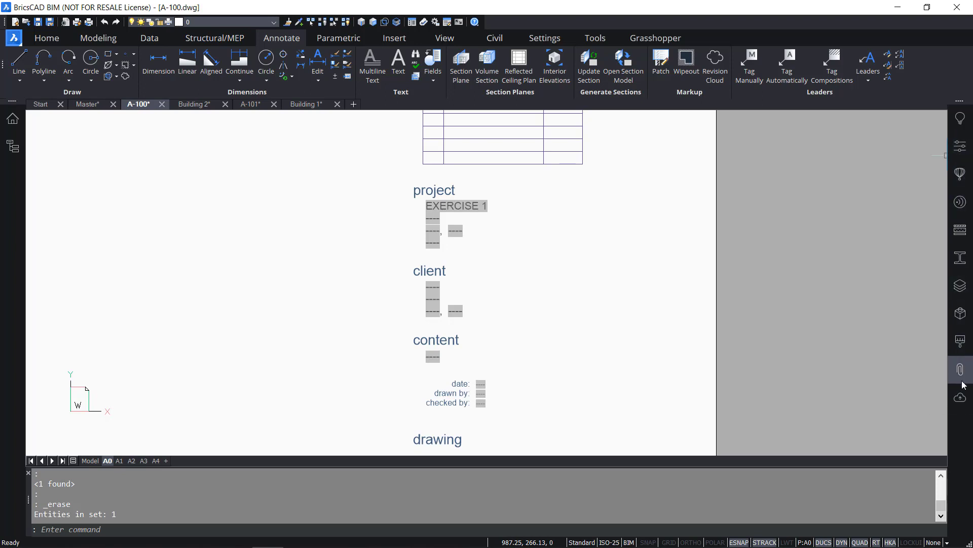
right_click(961, 426)
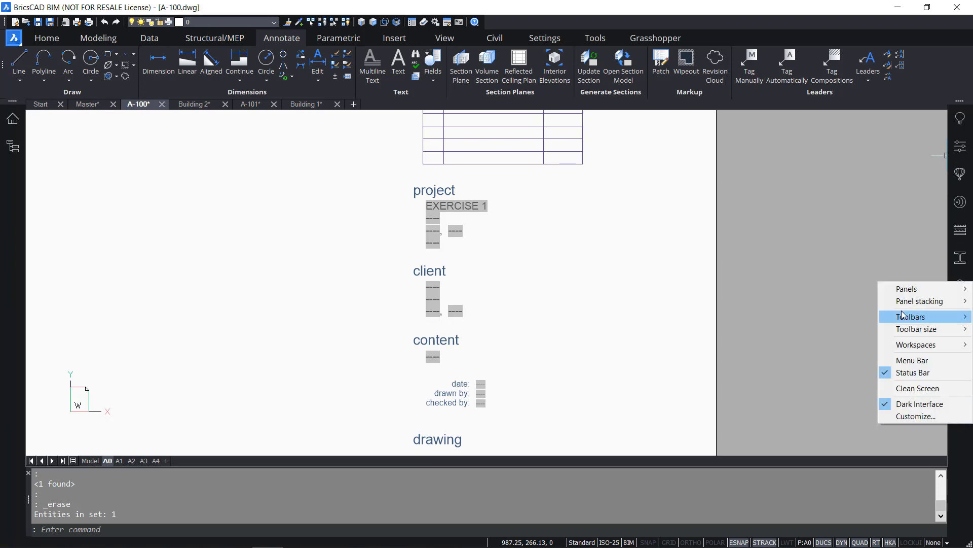
mouse_move(911, 292)
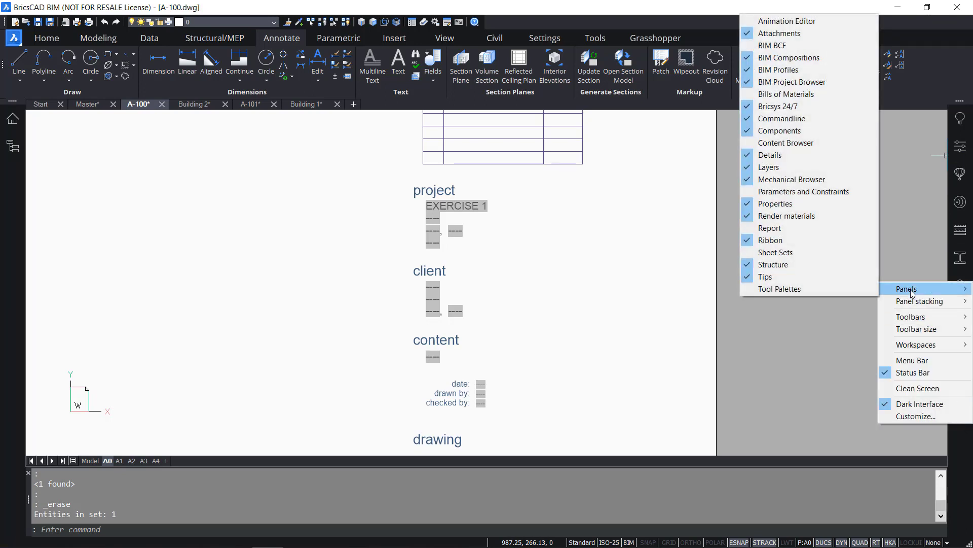
click(826, 253)
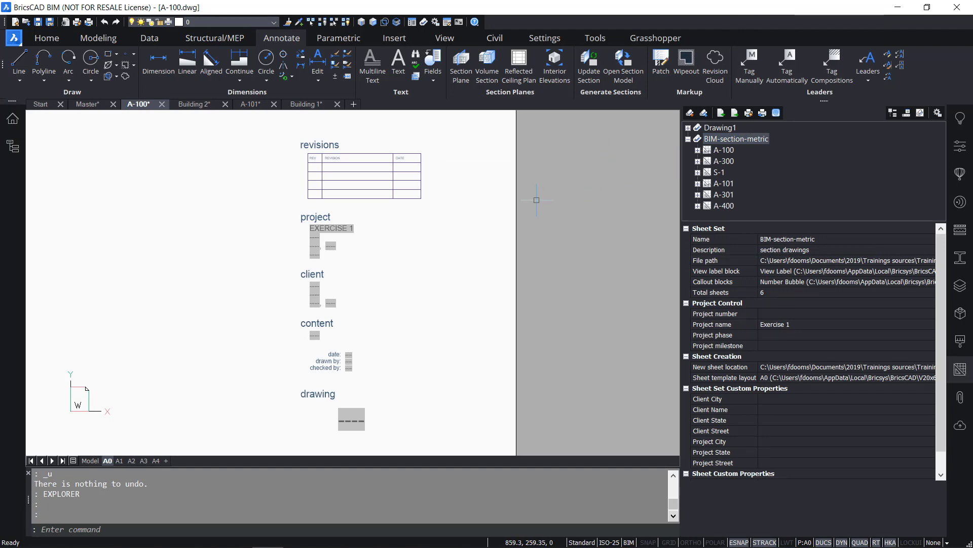
scroll(536, 200, down, 3)
scroll(521, 191, up, 2)
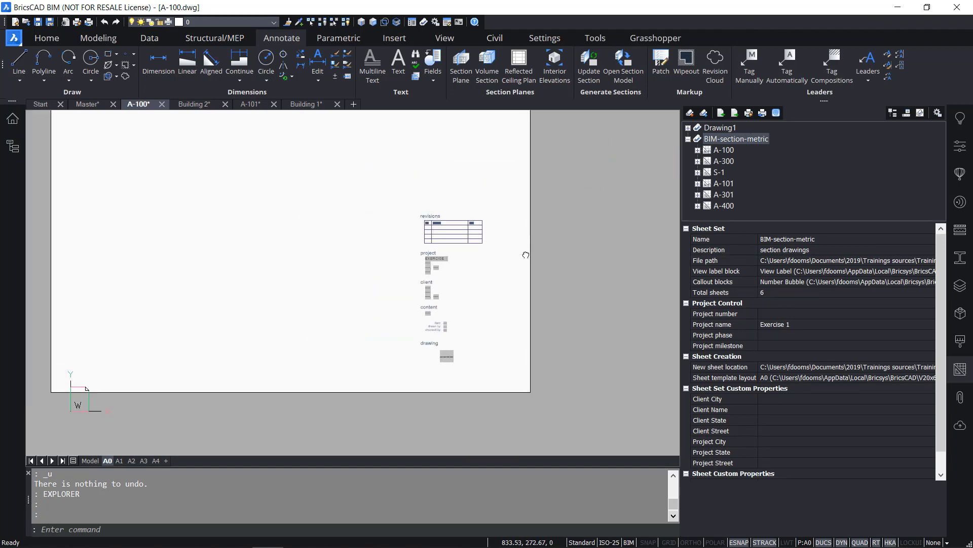
scroll(502, 303, up, 2)
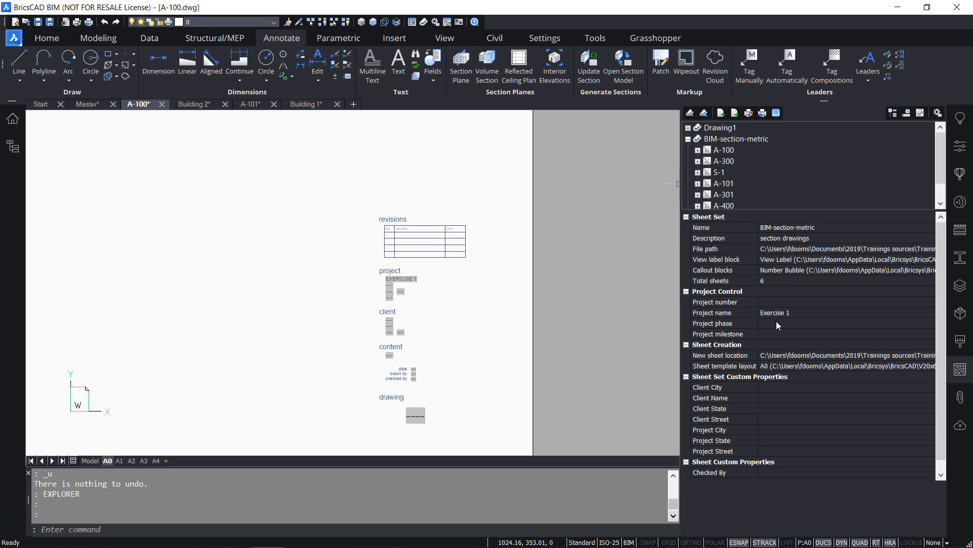
Set the Client Name property of the BIM-section-metric sheet set to "BRicsys" and regenerate the drawing to refresh the title block.
click(780, 322)
click(782, 334)
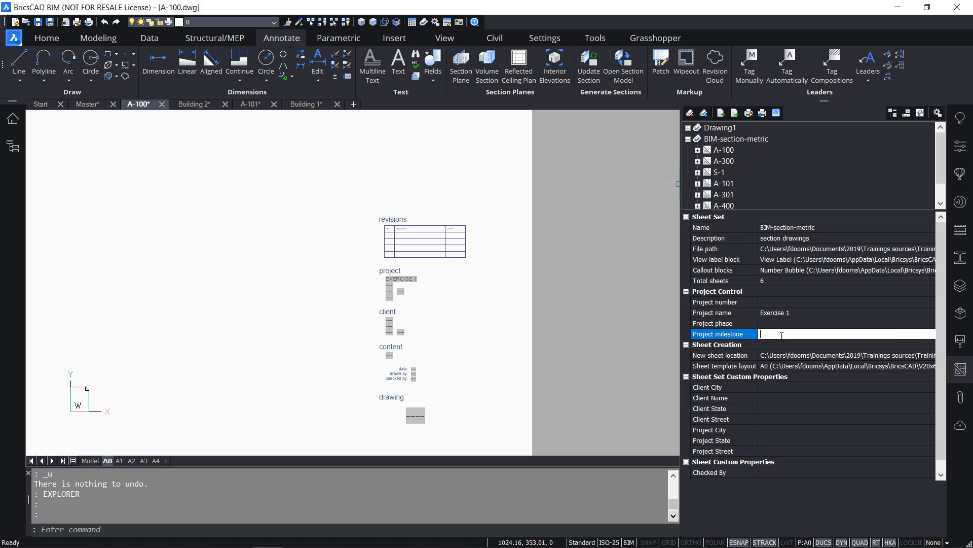
click(786, 397)
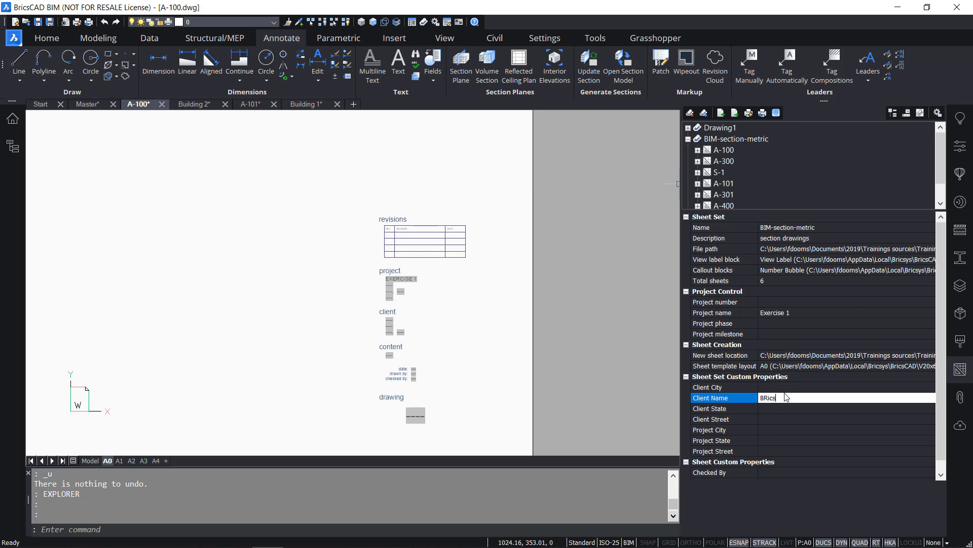
click(616, 377)
click(580, 359)
text(REGen)
key(Return)
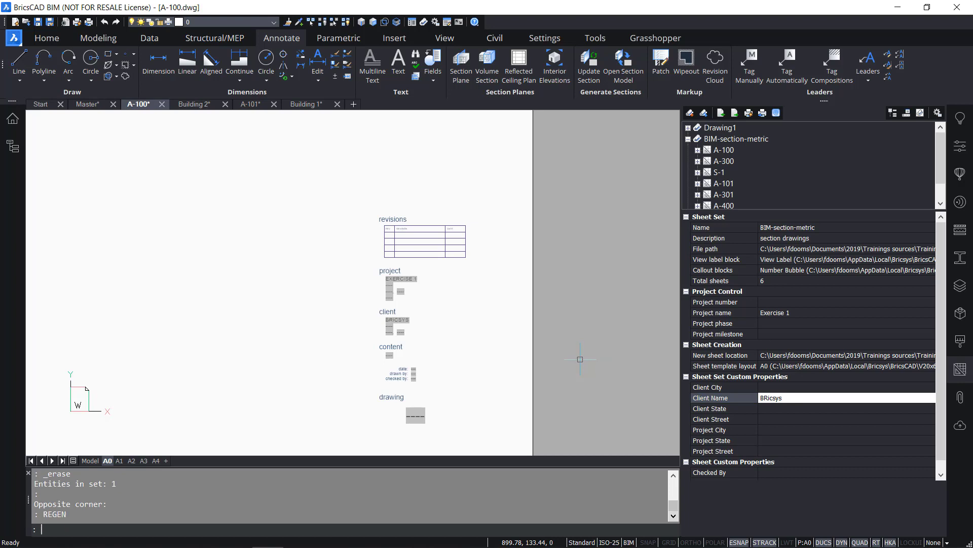
scroll(424, 322, up, 5)
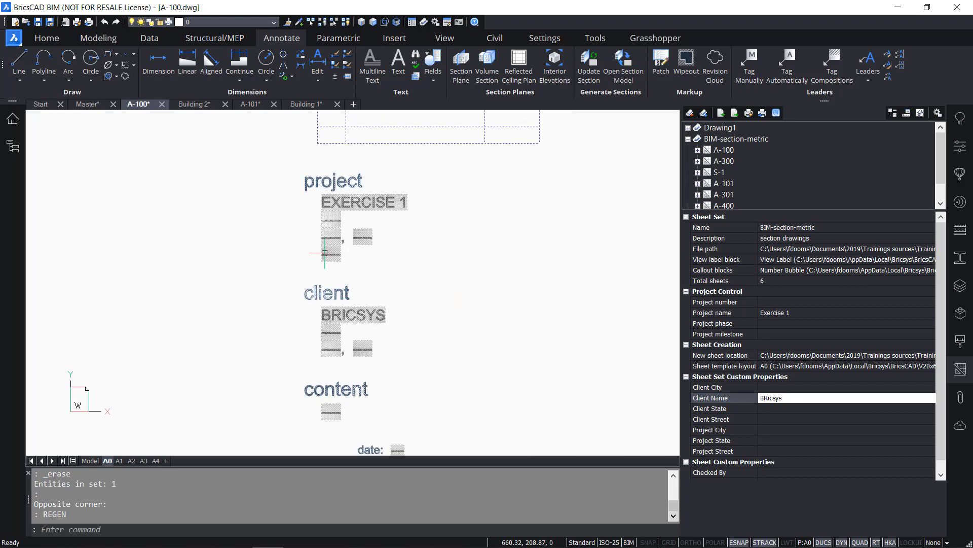
scroll(350, 299, down, 4)
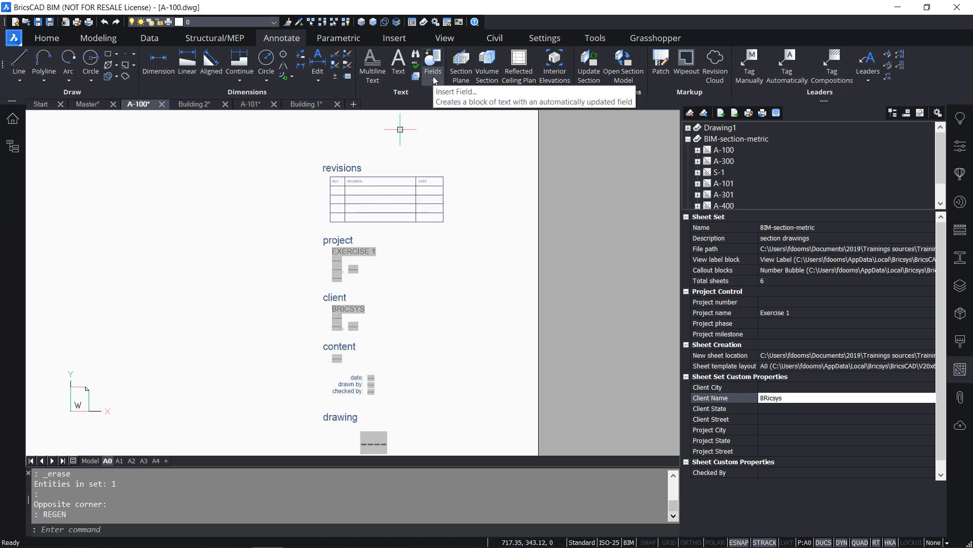
click(434, 78)
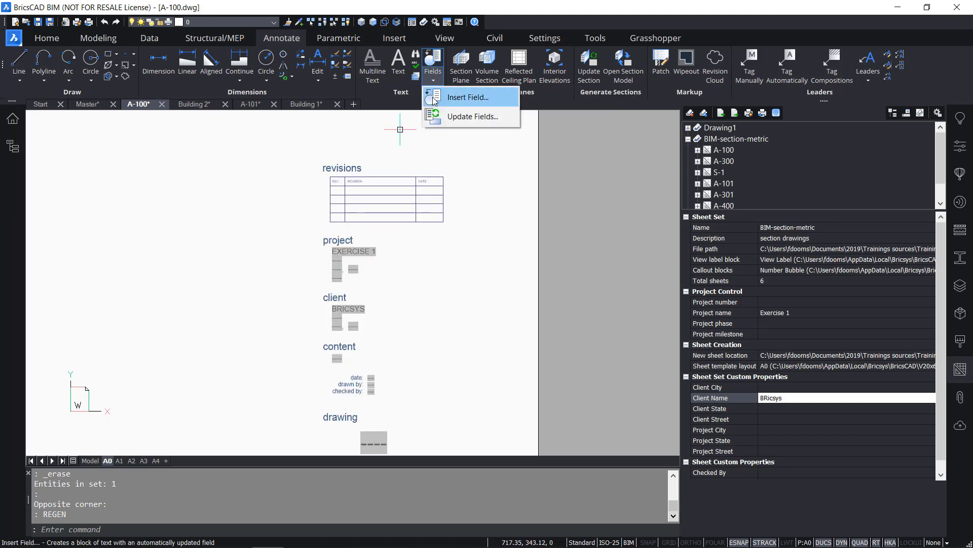
click(464, 117)
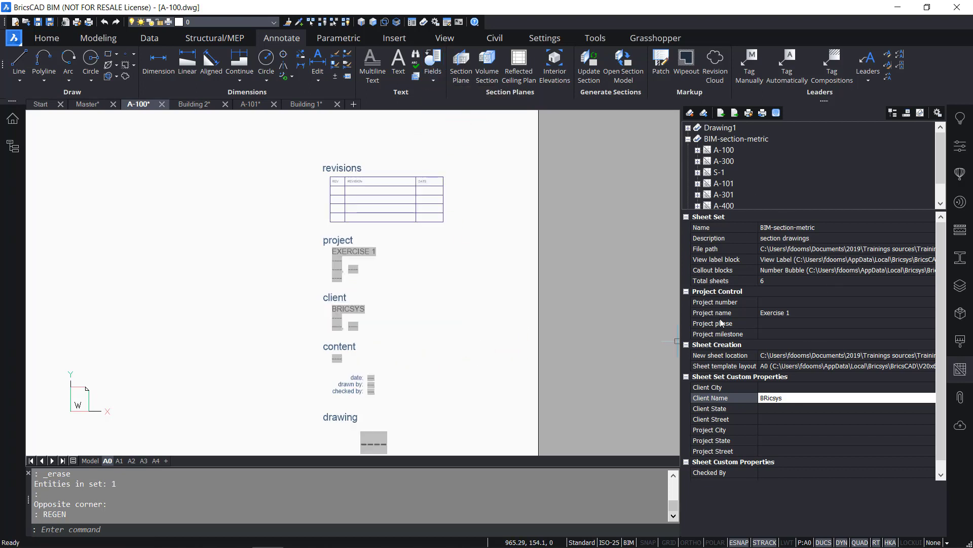
scroll(393, 304, down, 2)
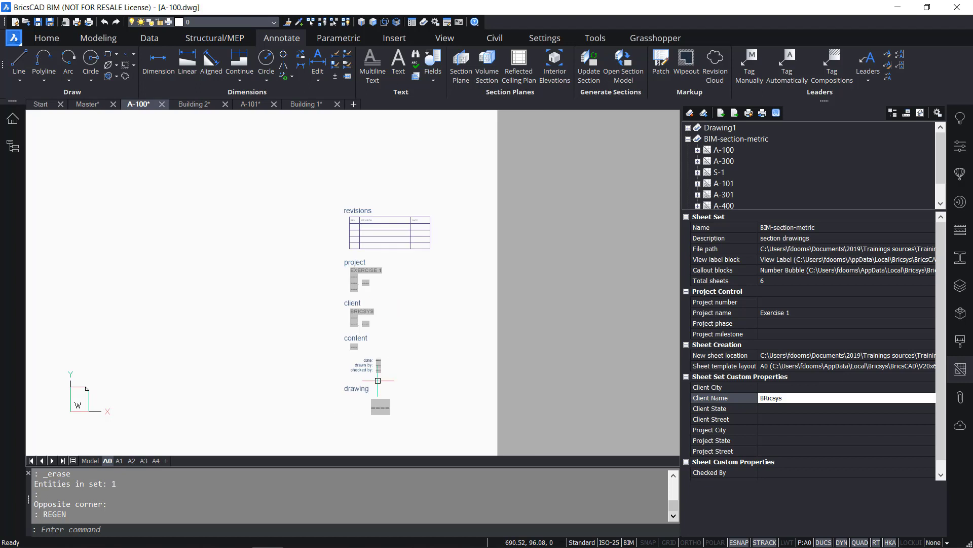
scroll(424, 247, up, 1)
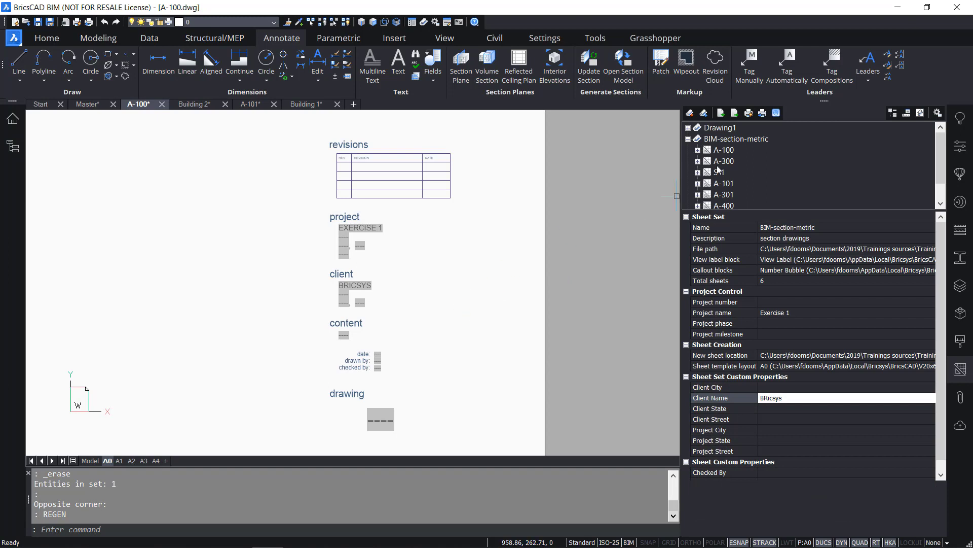
Insert the BIM-section-metric sheet set's sheet list table on the A-100 sheet, beside the title block.
right_click(733, 140)
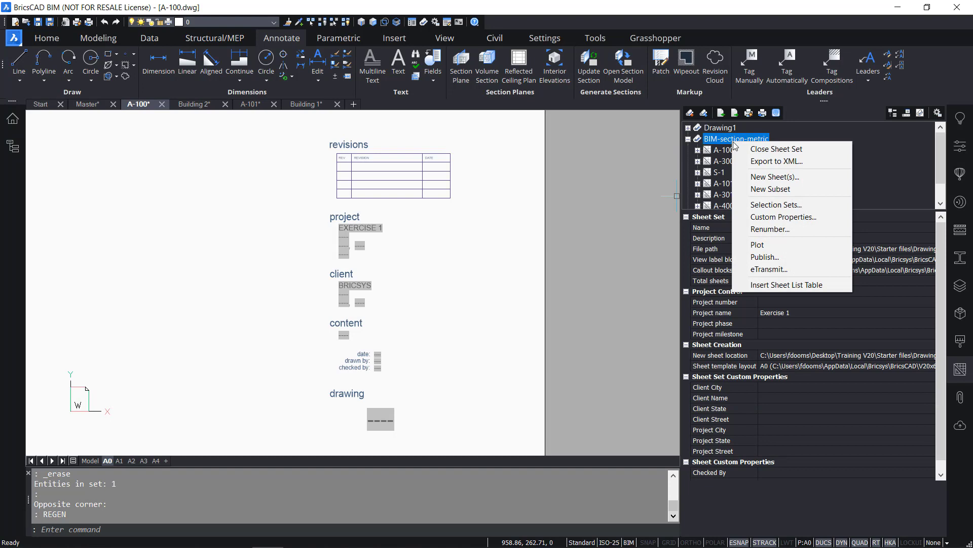
click(798, 285)
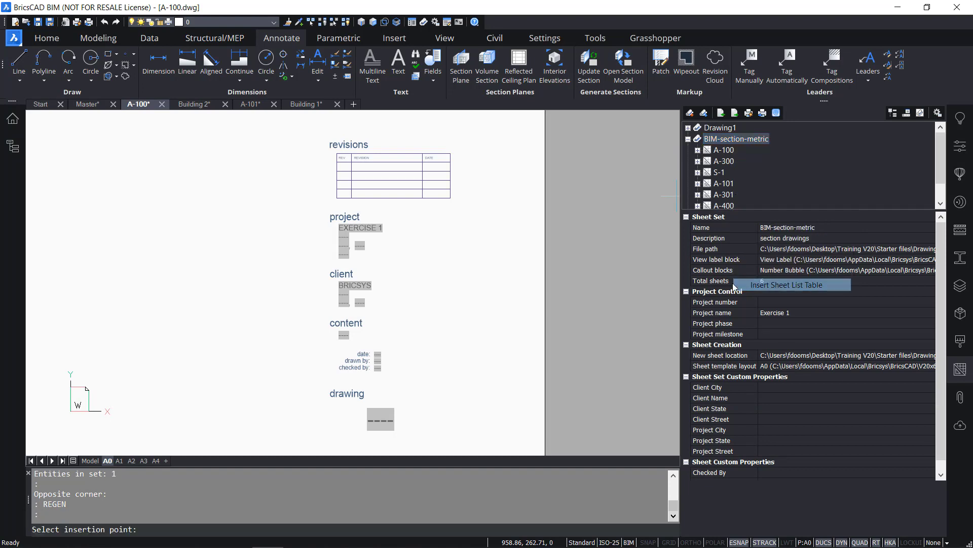
click(165, 366)
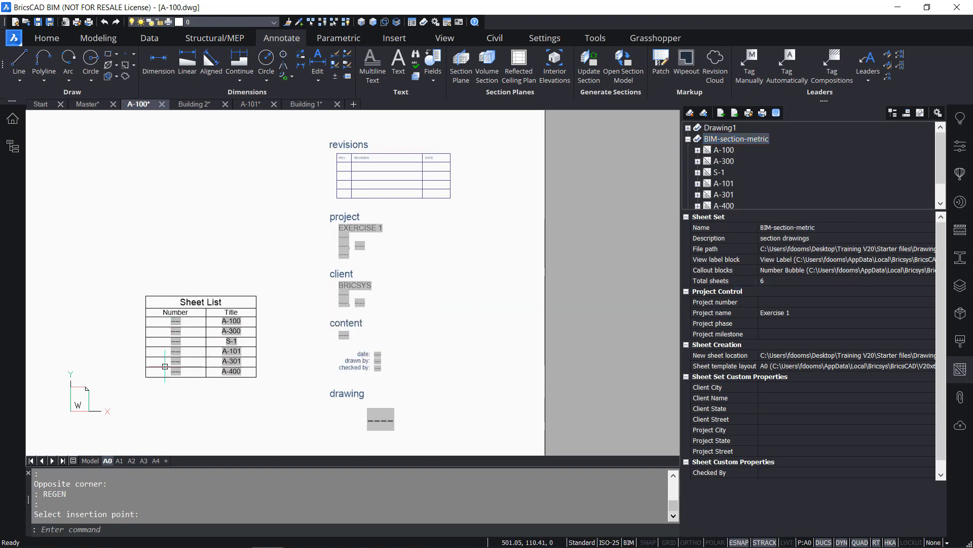
scroll(165, 366, up, 5)
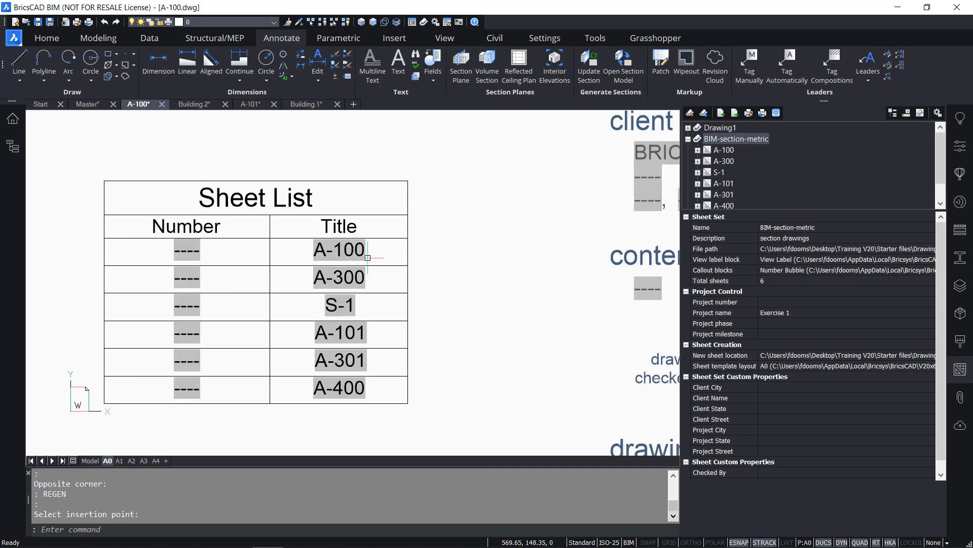
Set the Number property of sheet A-100 to 1 and regenerate the drawing to refresh the sheet list table.
click(716, 151)
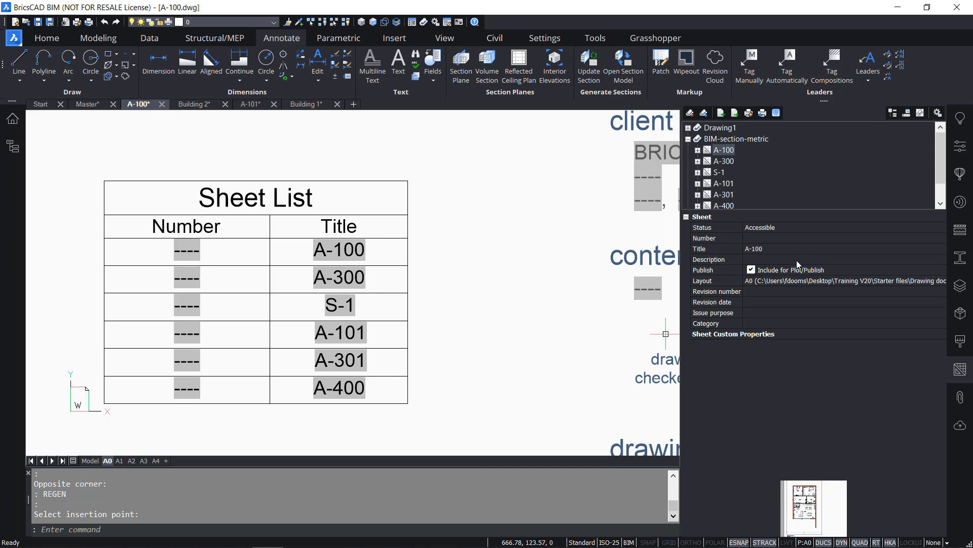
click(771, 236)
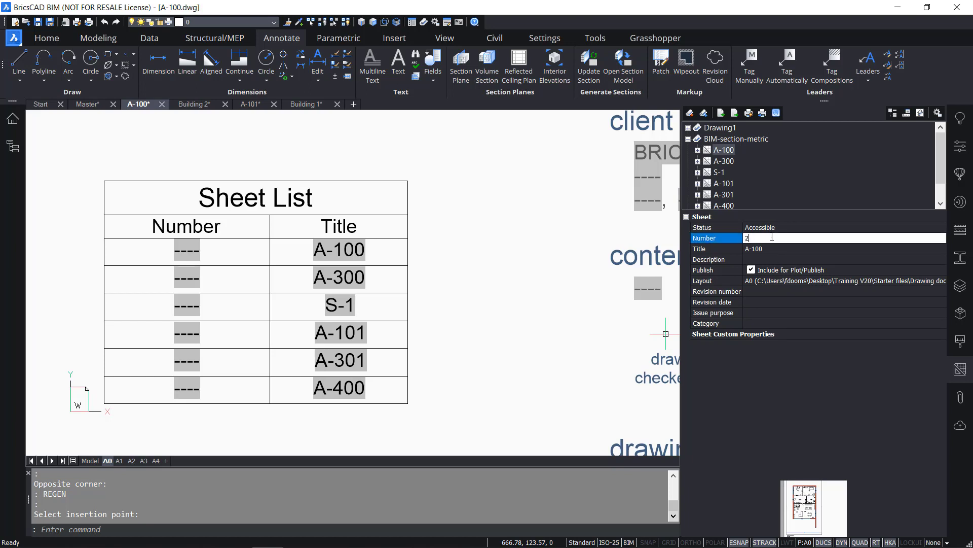
text(1)
key(Return)
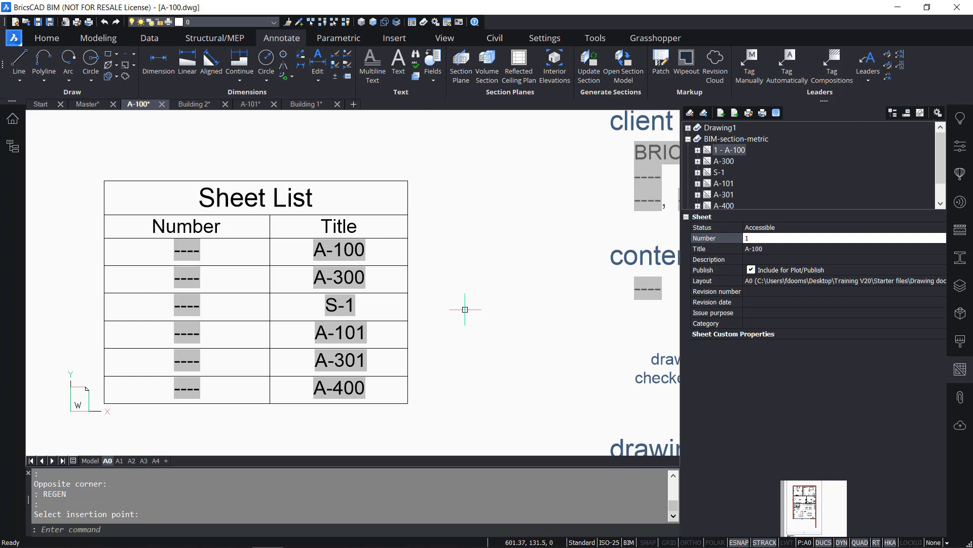
drag(463, 307, 450, 282)
text(REGEN)
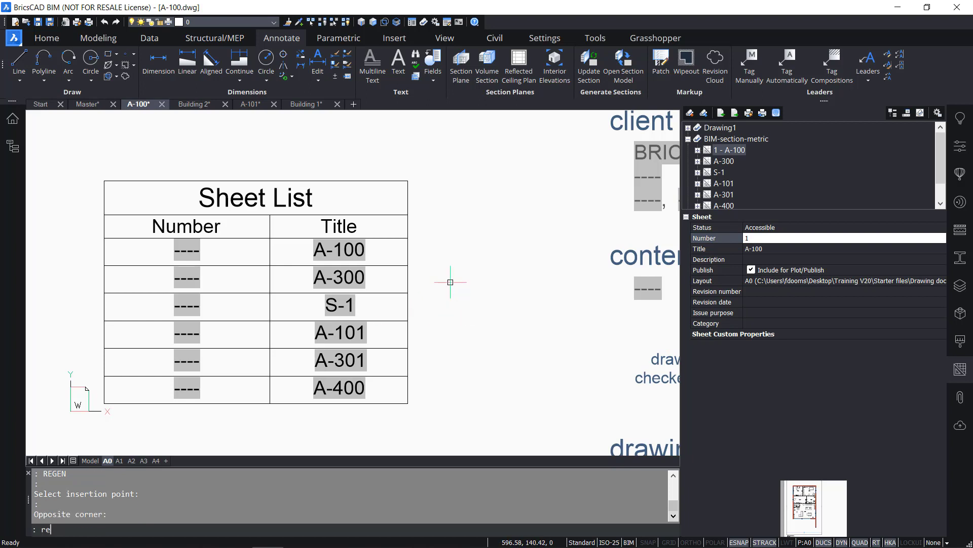
key(Return)
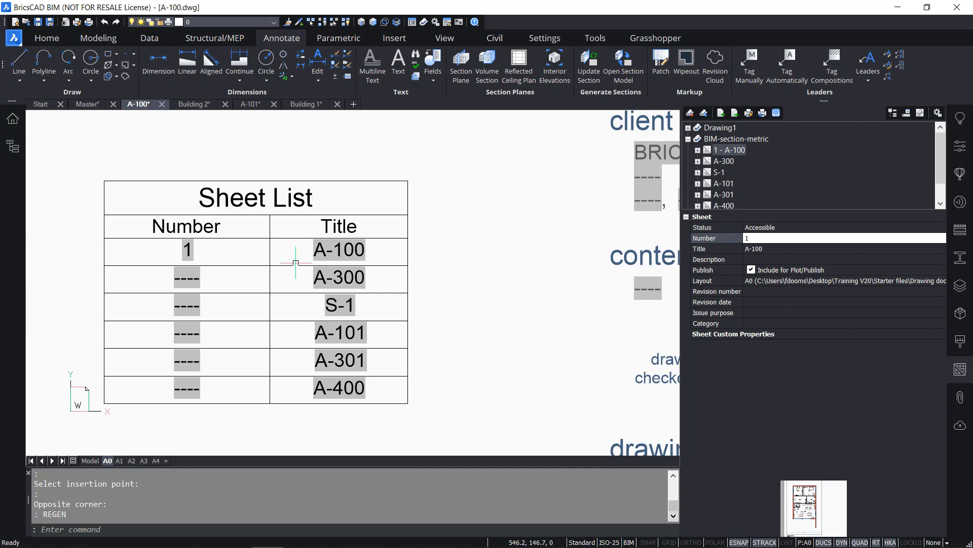
scroll(494, 253, down, 5)
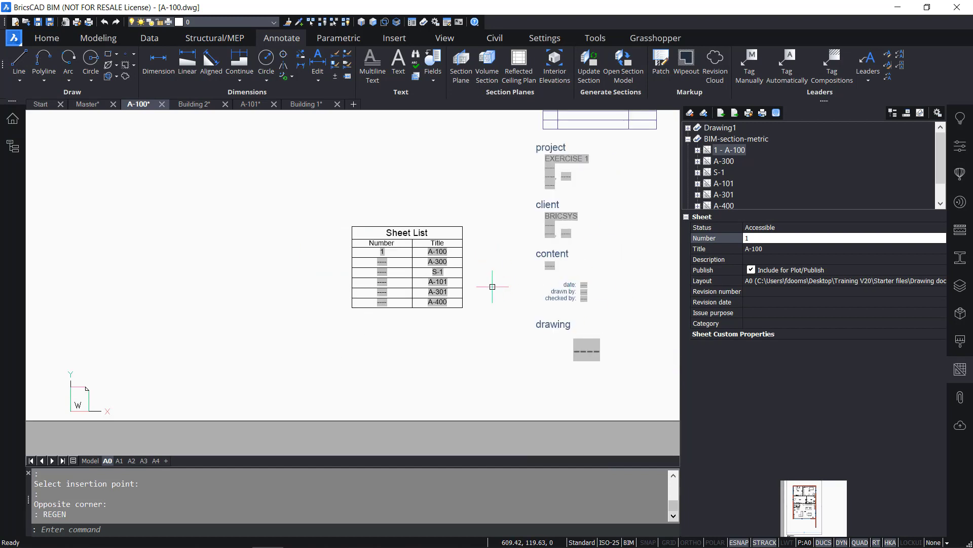
Place a view label block for A-100's Ground Floor sheet view at scale 1 and rotation 0, below the existing Ground Floor label.
scroll(433, 279, down, 4)
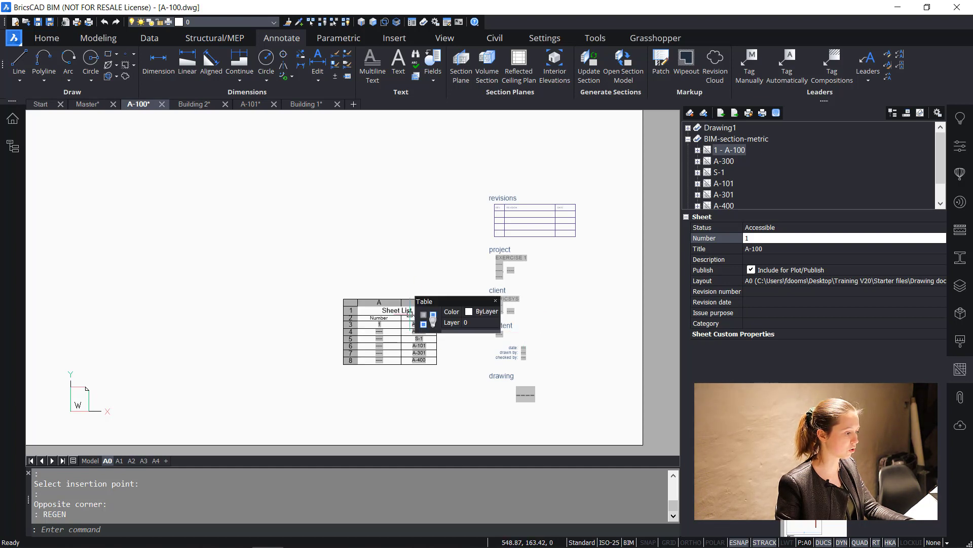
scroll(409, 311, down, 2)
scroll(409, 314, down, 4)
scroll(290, 268, up, 9)
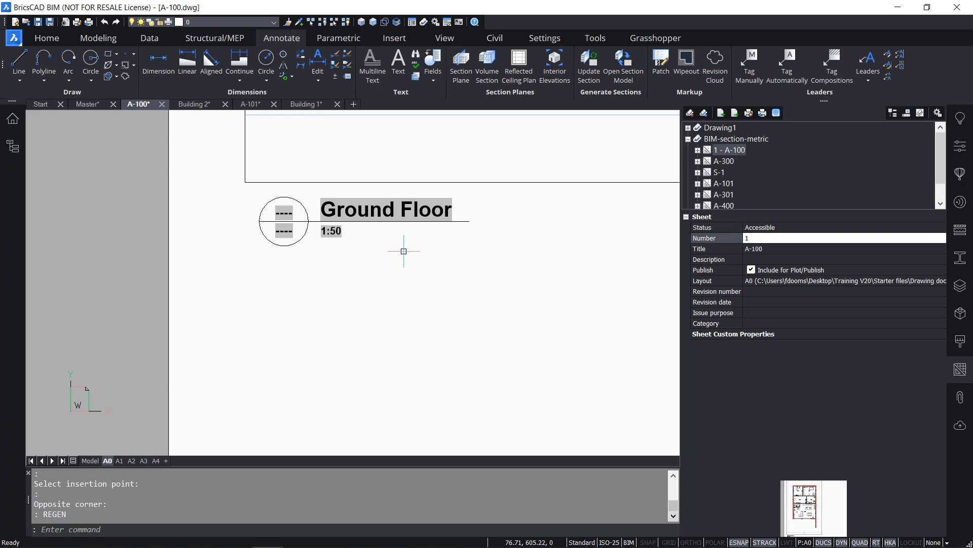
click(698, 150)
click(730, 161)
right_click(730, 161)
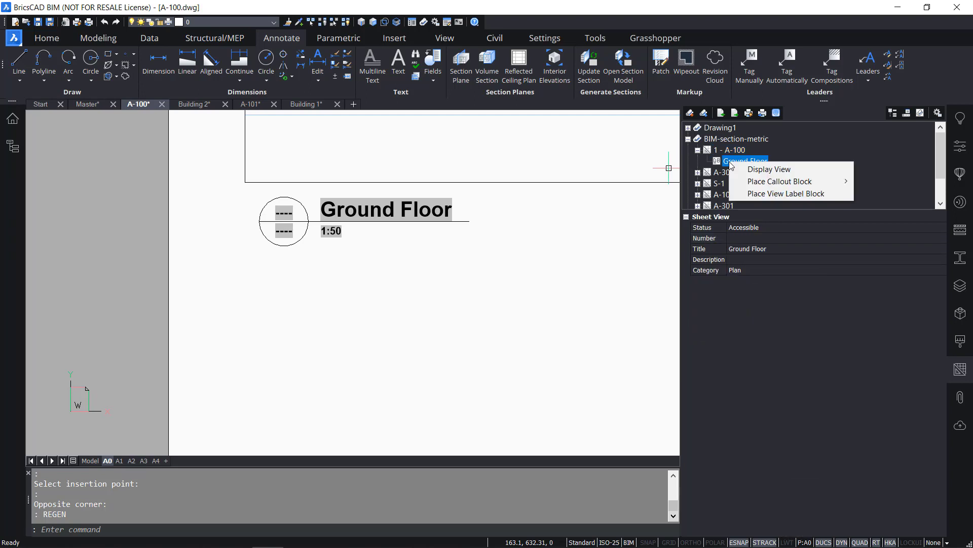
mouse_move(759, 187)
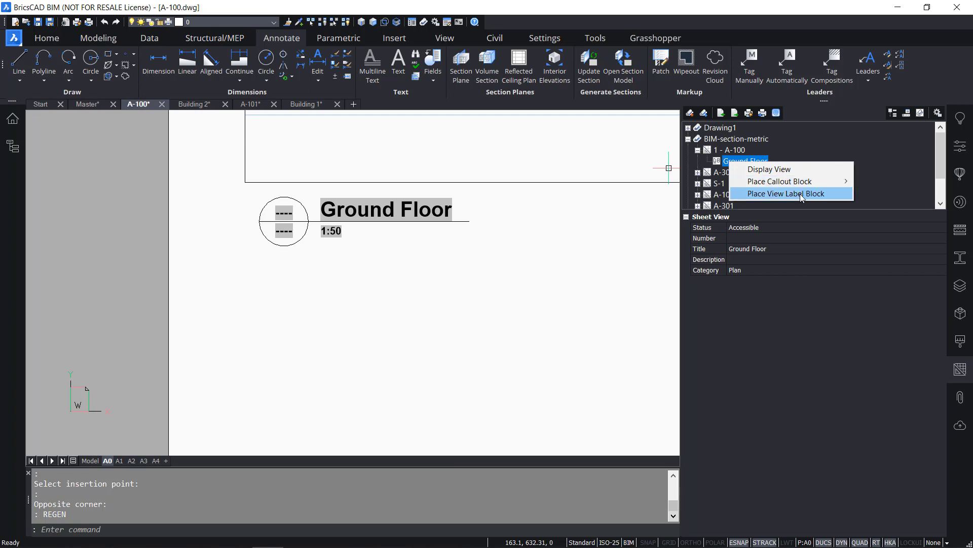
mouse_move(804, 183)
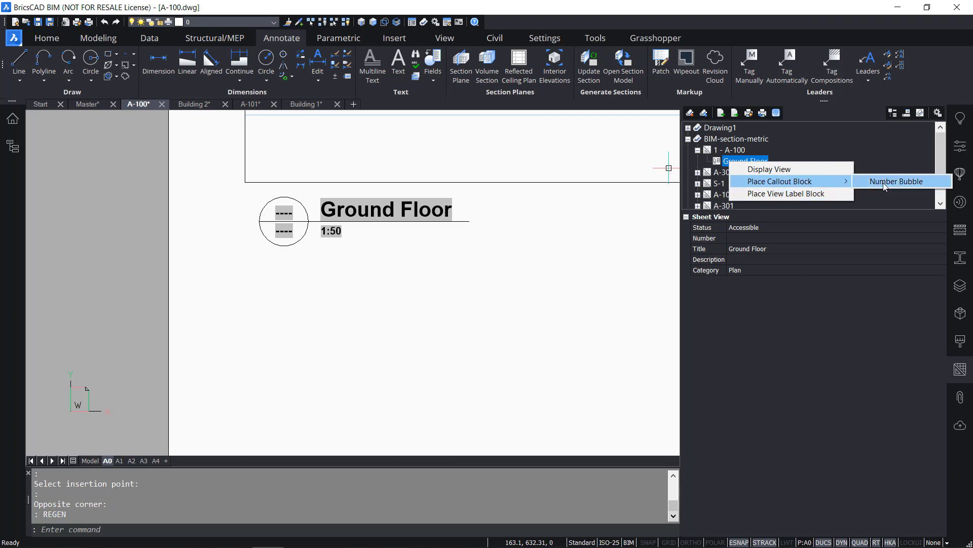
click(821, 193)
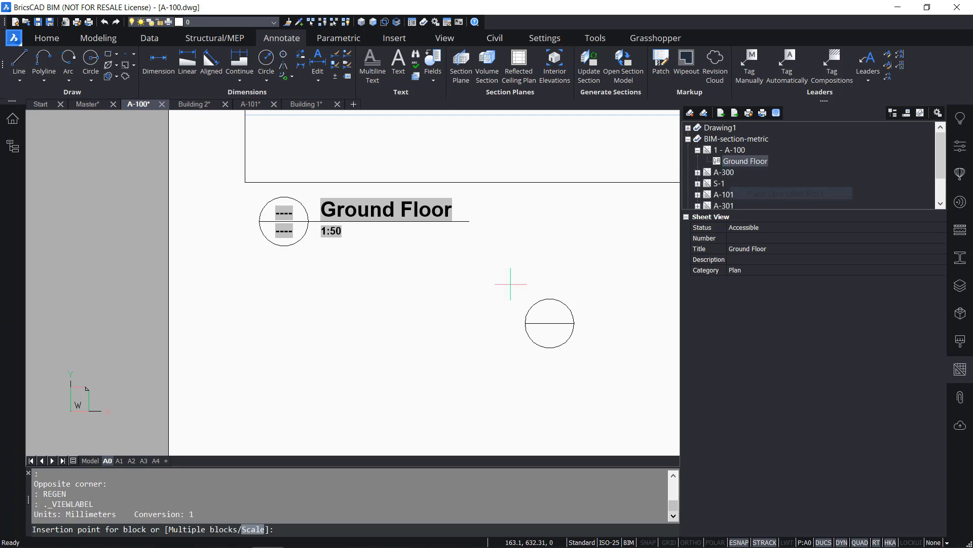
text(s)
key(Return)
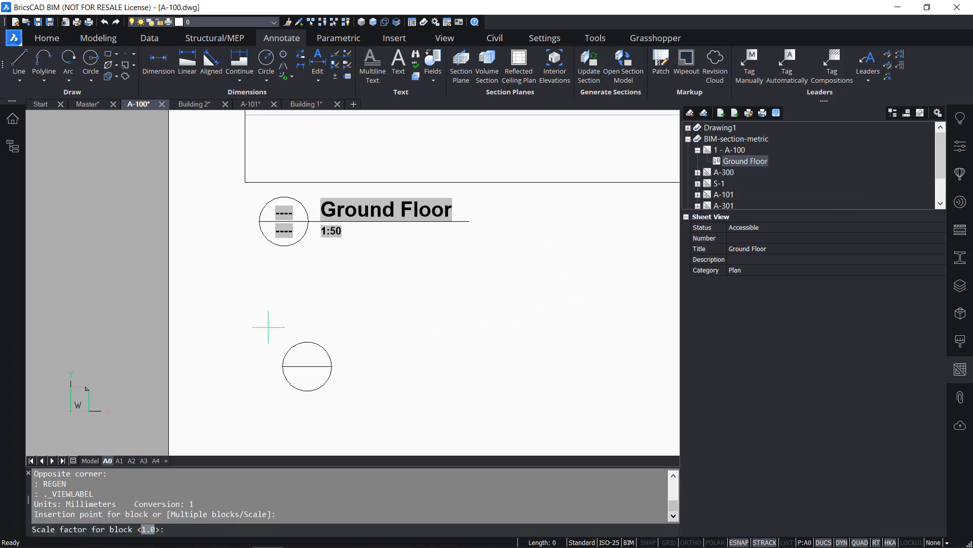
key(Return)
key(Return)
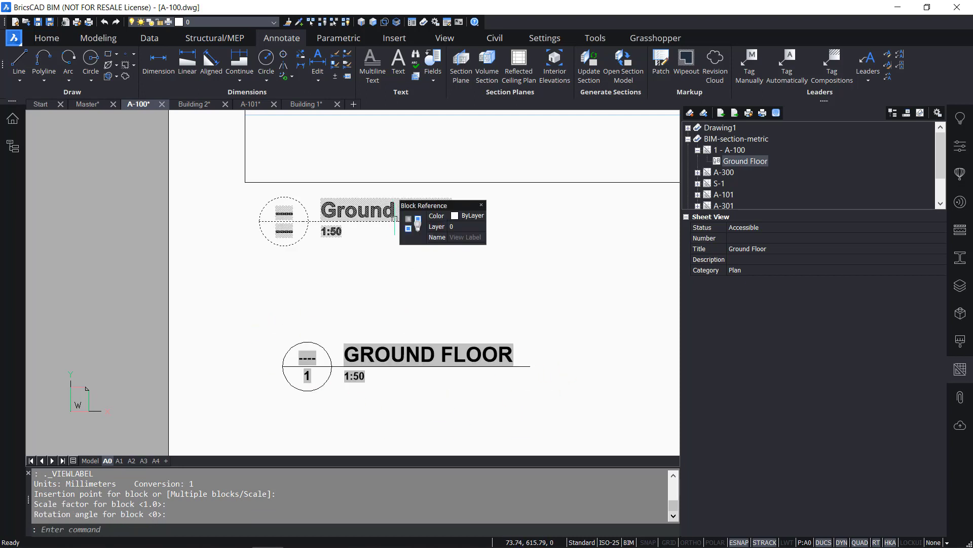
scroll(394, 218, down, 4)
scroll(394, 218, up, 4)
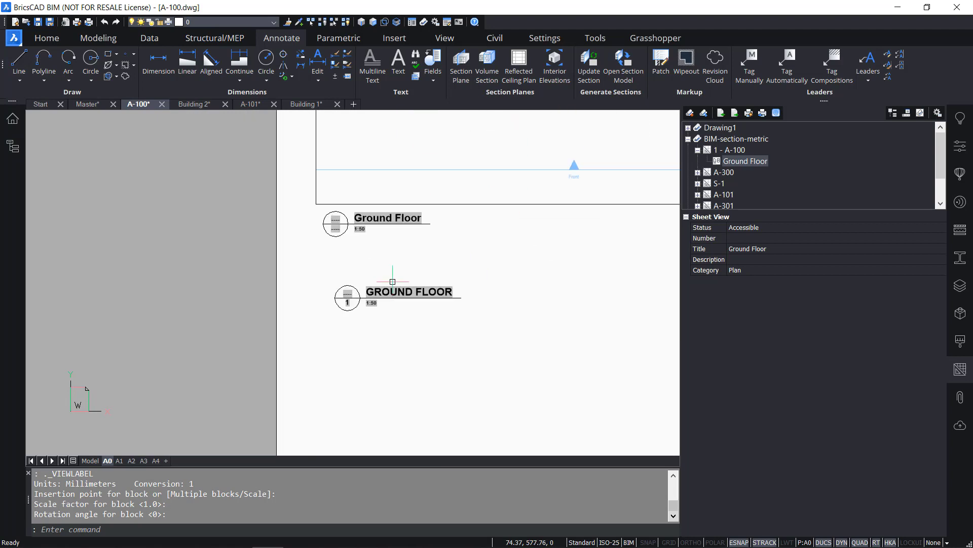
scroll(344, 305, up, 3)
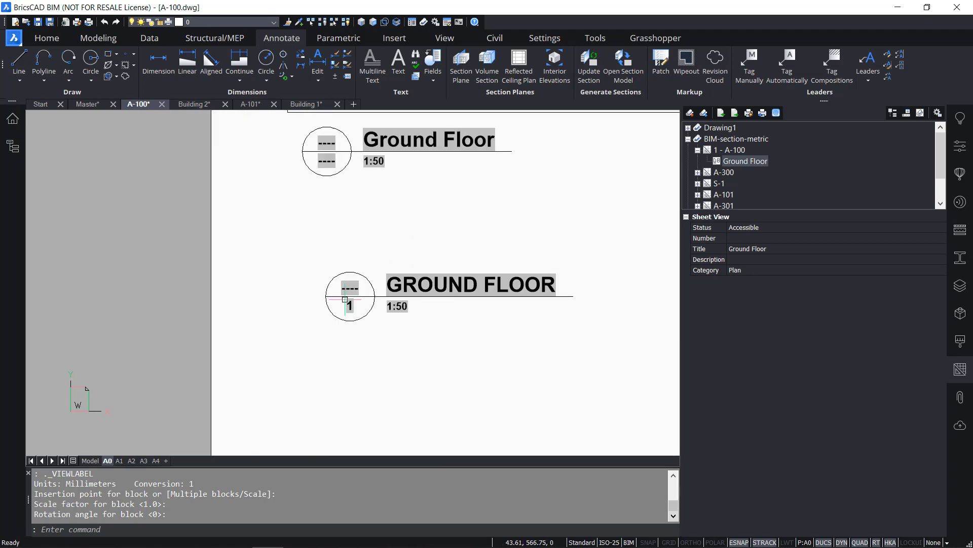
Place a Number Bubble callout block for A-100's Ground Floor sheet view at scale 1 and rotation 0, below the two Ground Floor labels.
right_click(746, 162)
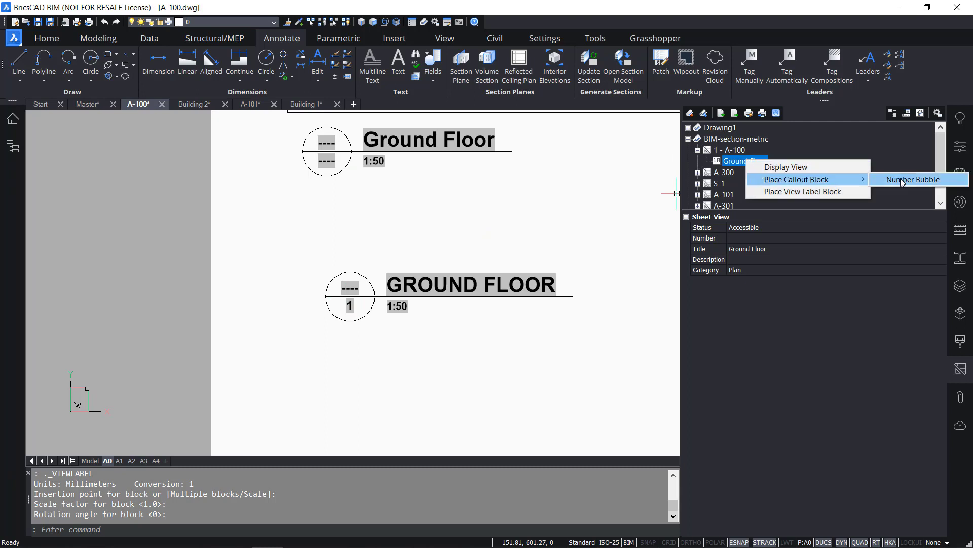
click(902, 180)
click(398, 392)
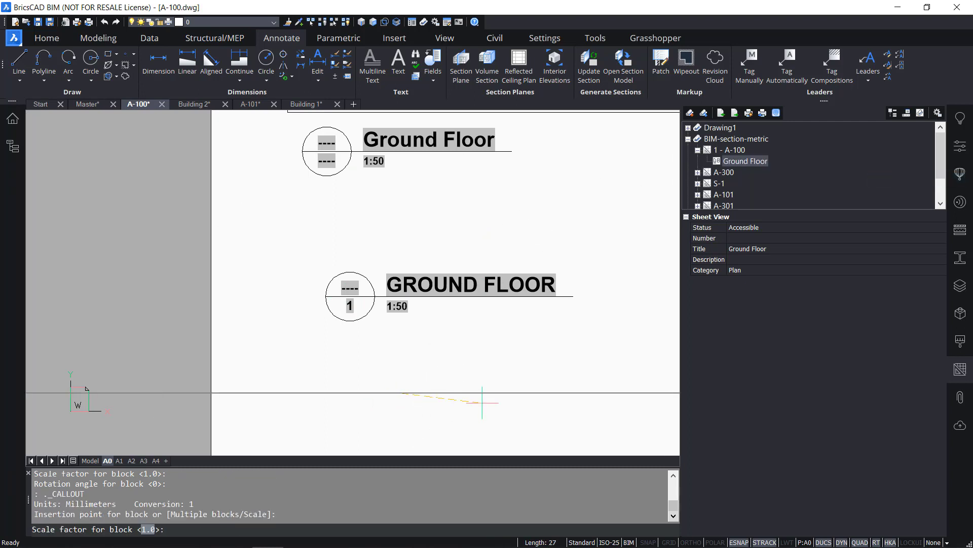
key(Return)
key(Return)
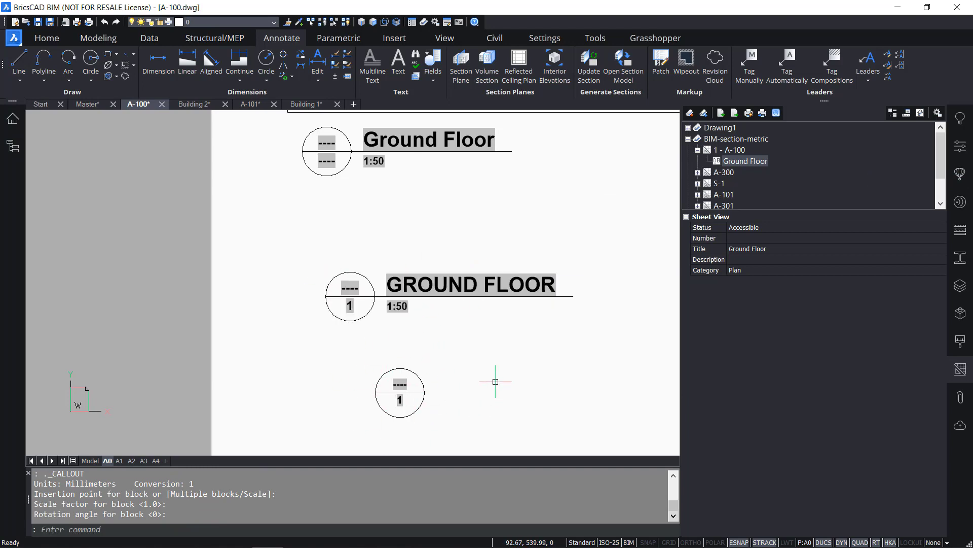
scroll(495, 381, down, 1)
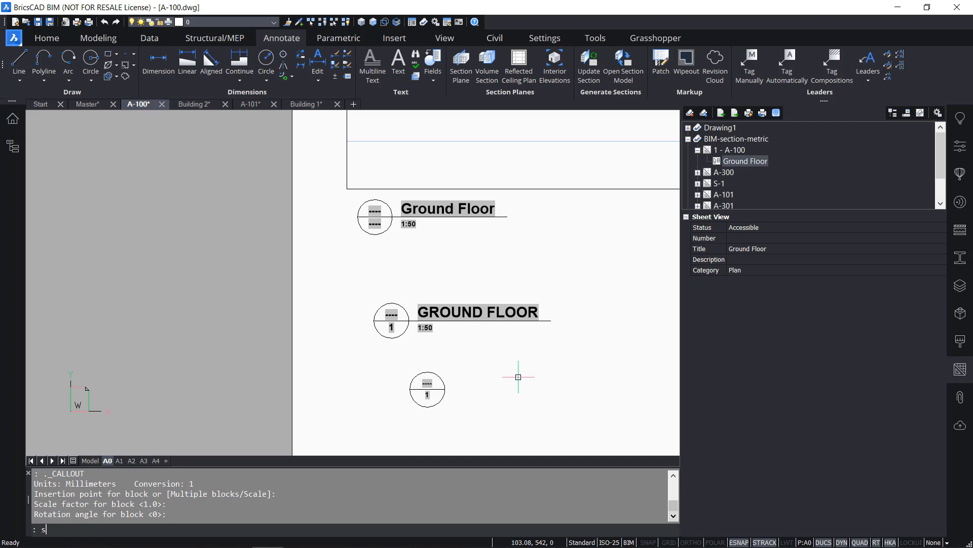
Open the support folder with SUPPORTFOLDER, examine the callout drawings in its Bim\Sections subfolder, and close the folder window.
text(uppor)
key(Return)
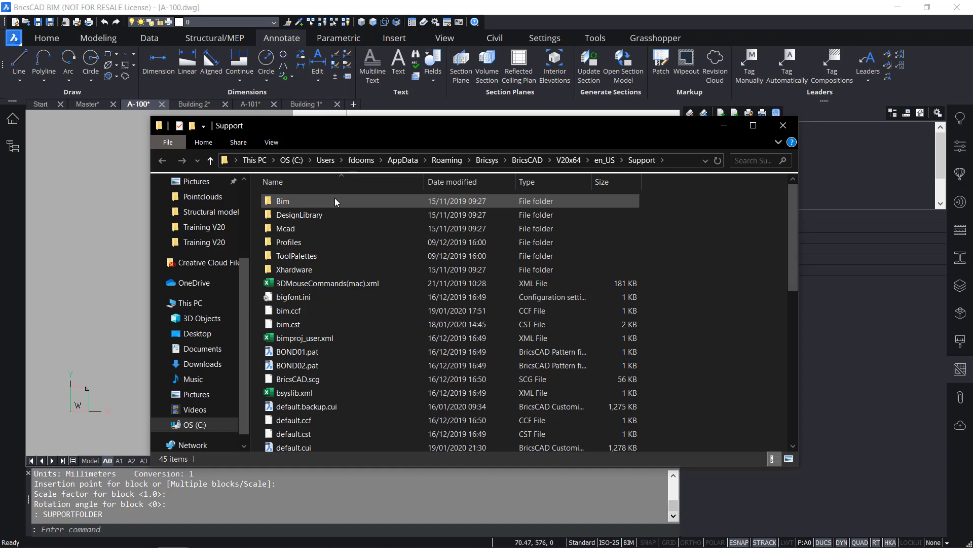
double_click(335, 201)
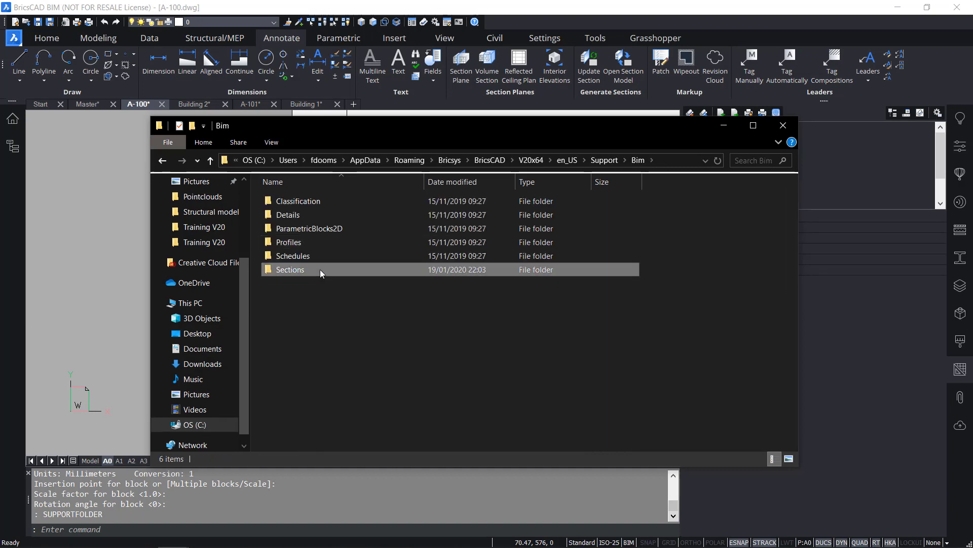
double_click(320, 269)
click(337, 233)
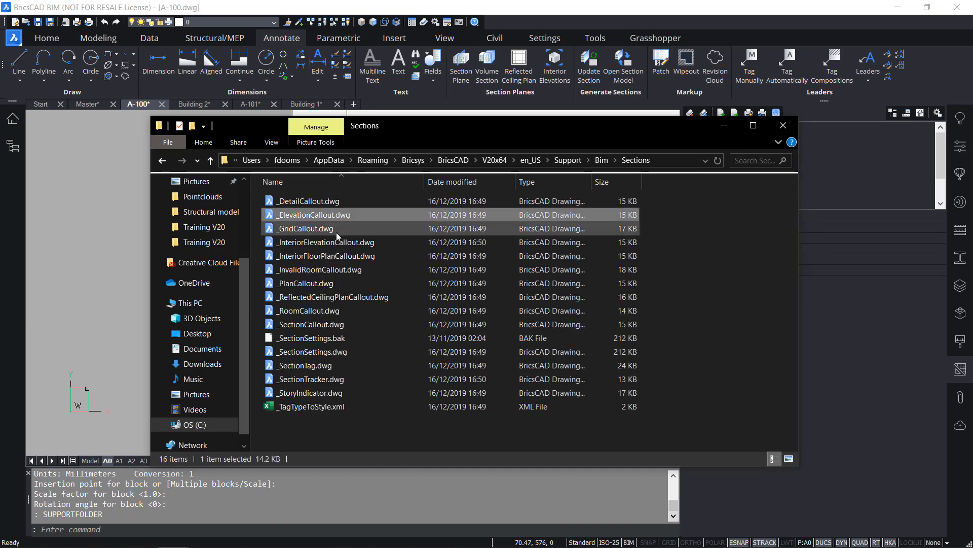
click(343, 241)
click(341, 255)
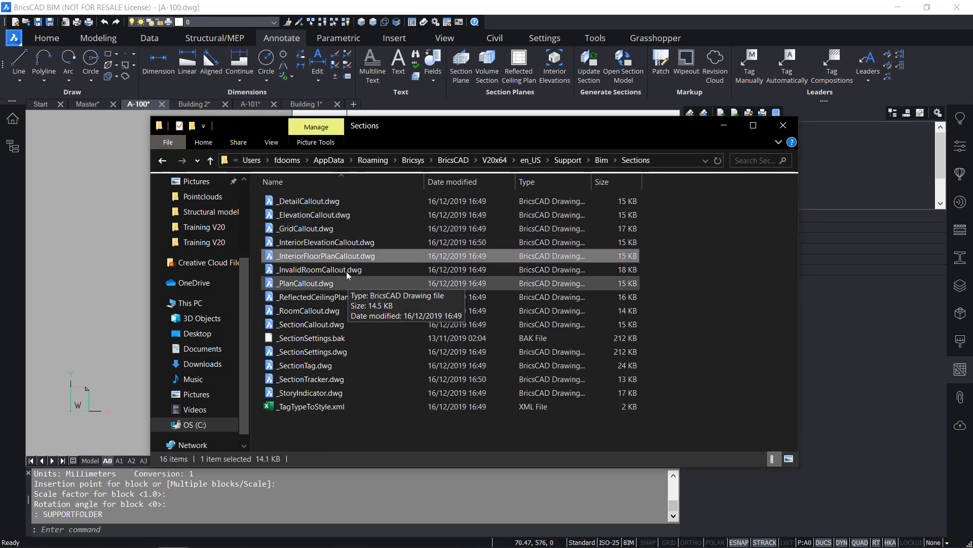
click(784, 125)
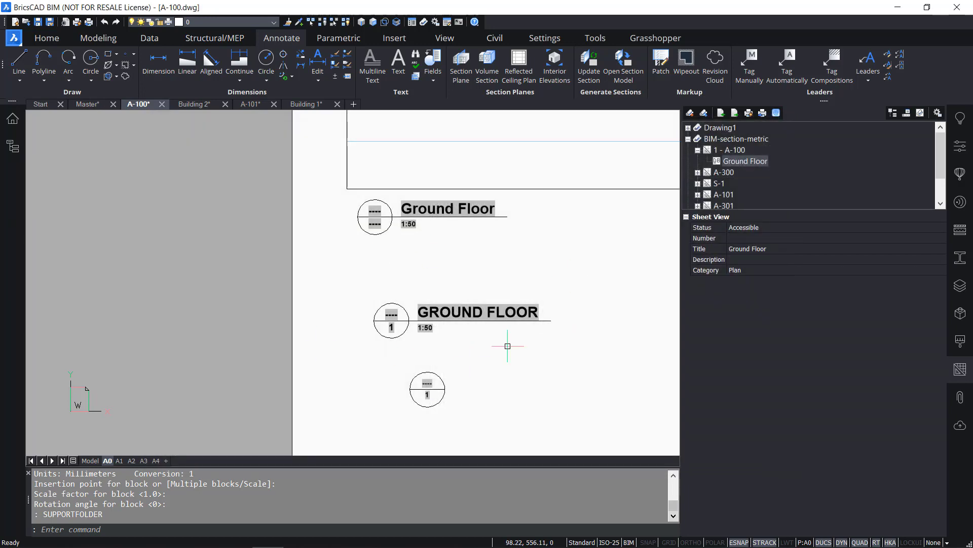
Open the _PlanCallout block definition with BEDIT to examine its SECTIONNAME attribute, and leave the block editor discarding changes.
mouse_move(418, 388)
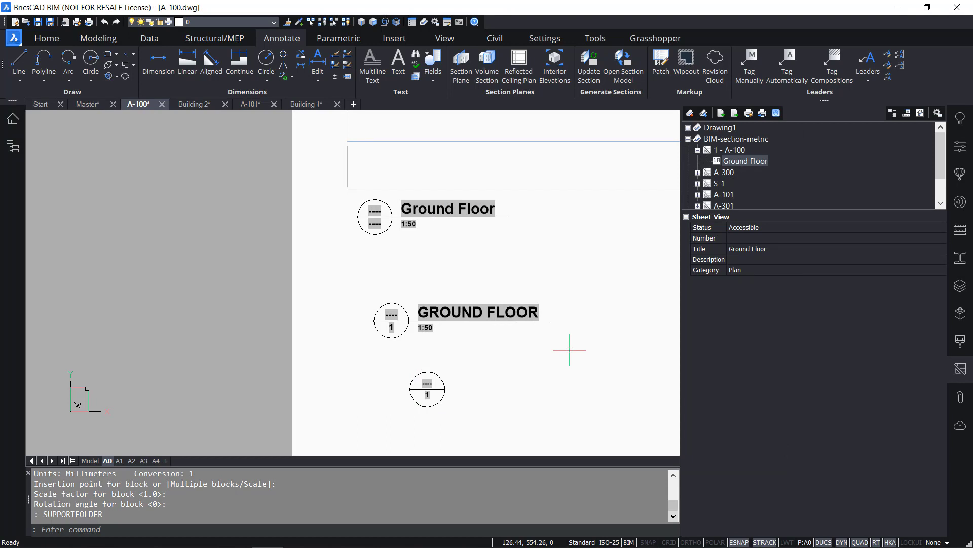
text(BEDIT)
key(Return)
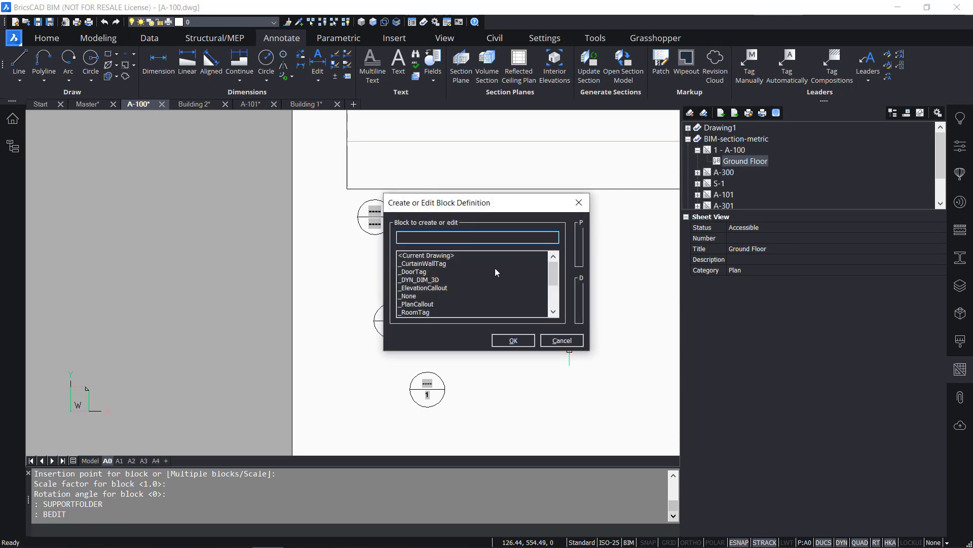
scroll(421, 272, down, 2)
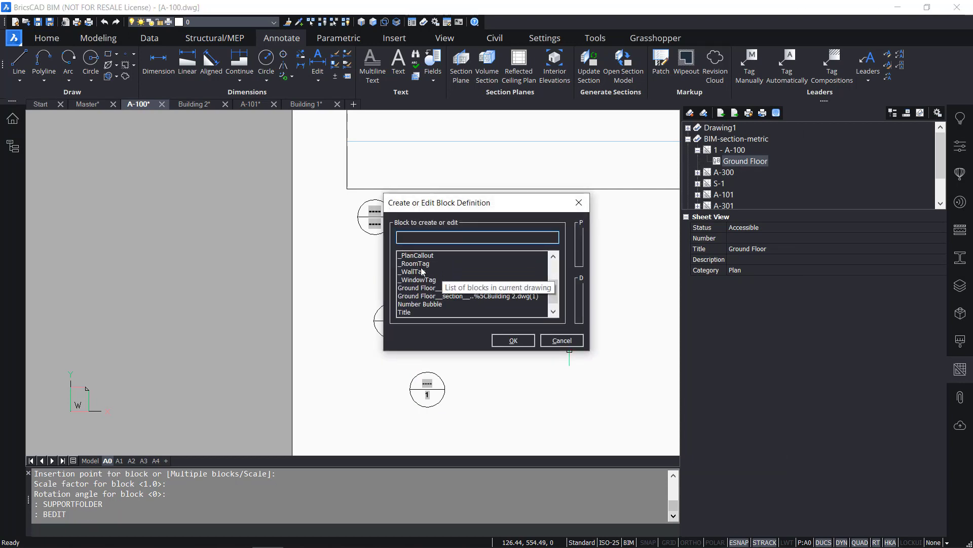
scroll(427, 314, down, 1)
click(425, 298)
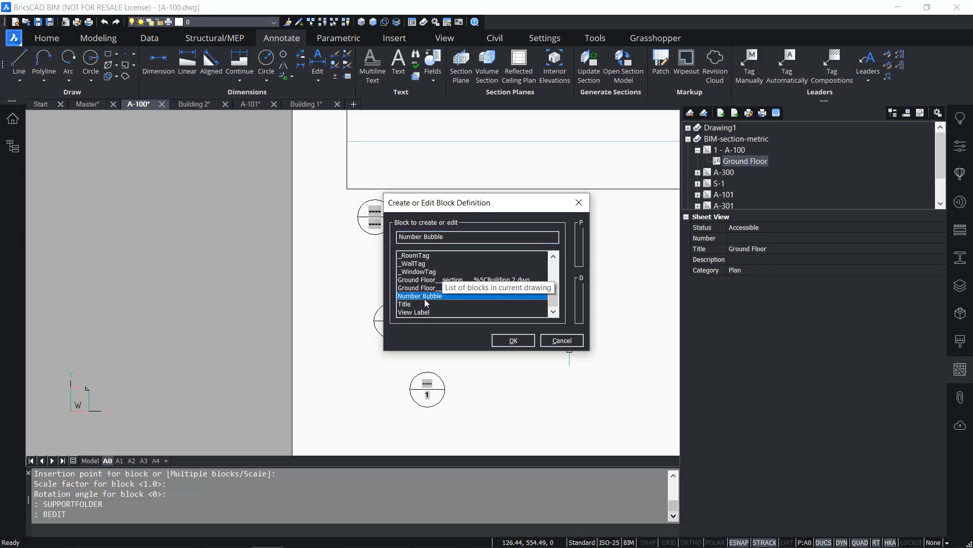
click(430, 312)
scroll(420, 289, up, 2)
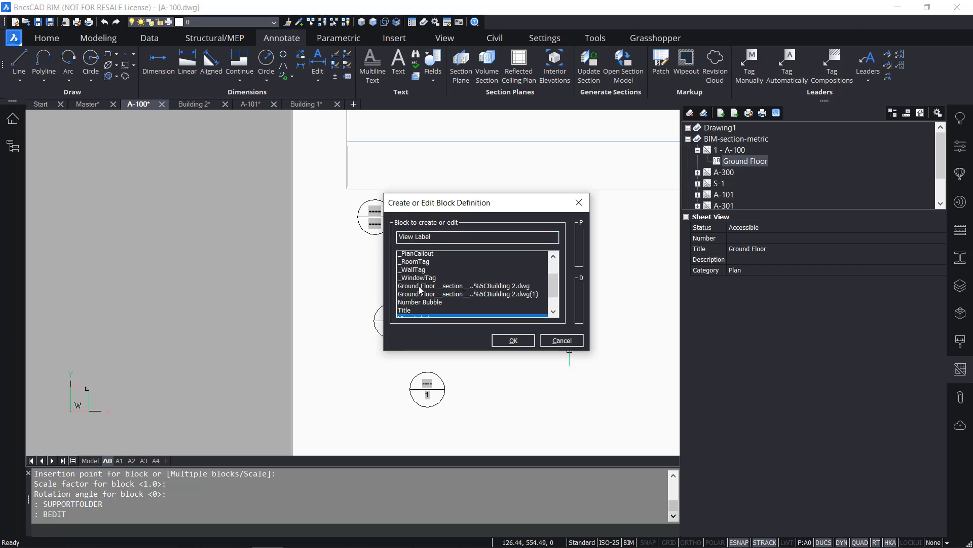
click(420, 298)
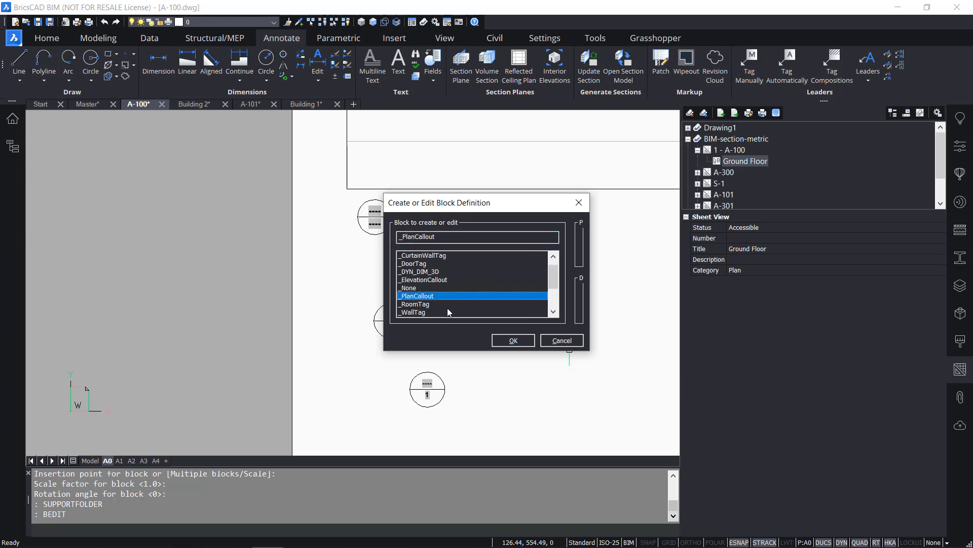
click(508, 341)
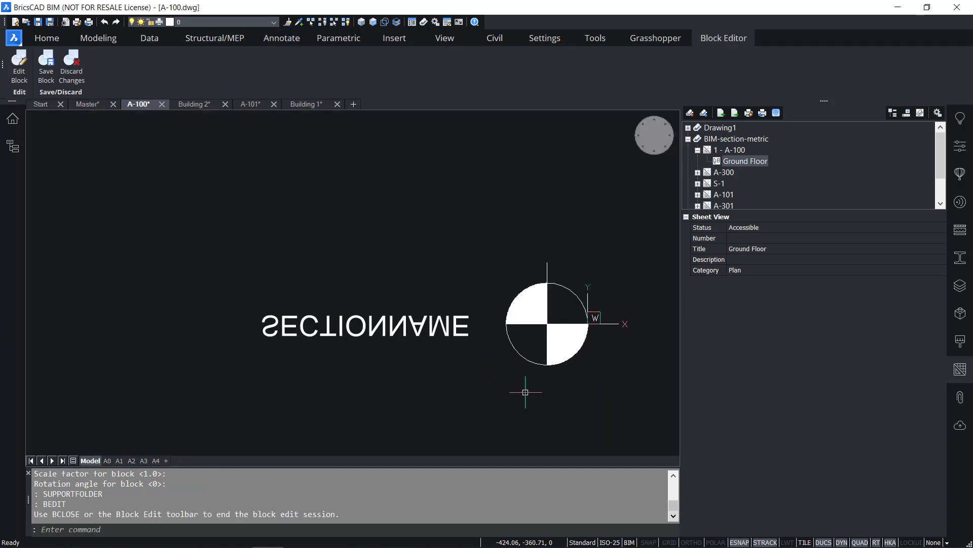
click(469, 329)
scroll(436, 319, down, 8)
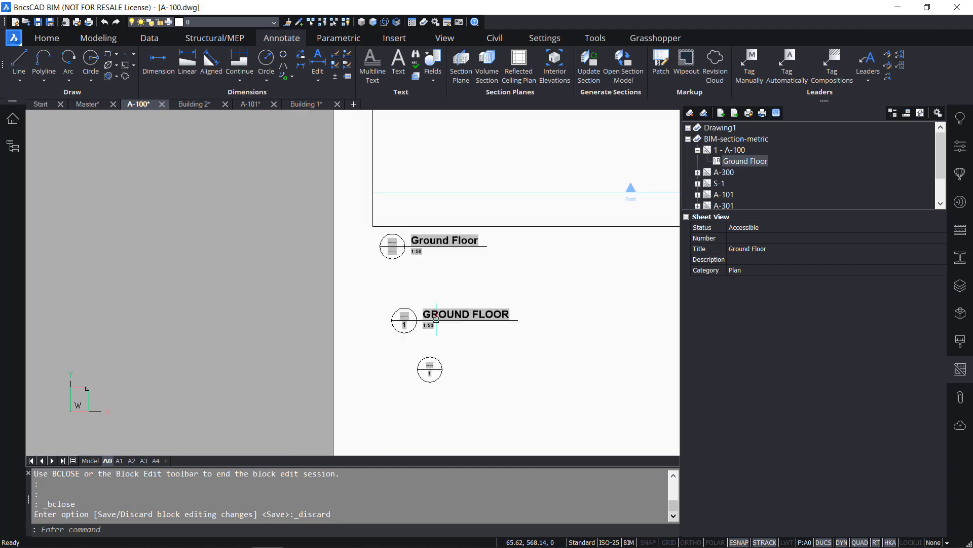
scroll(498, 246, up, 10)
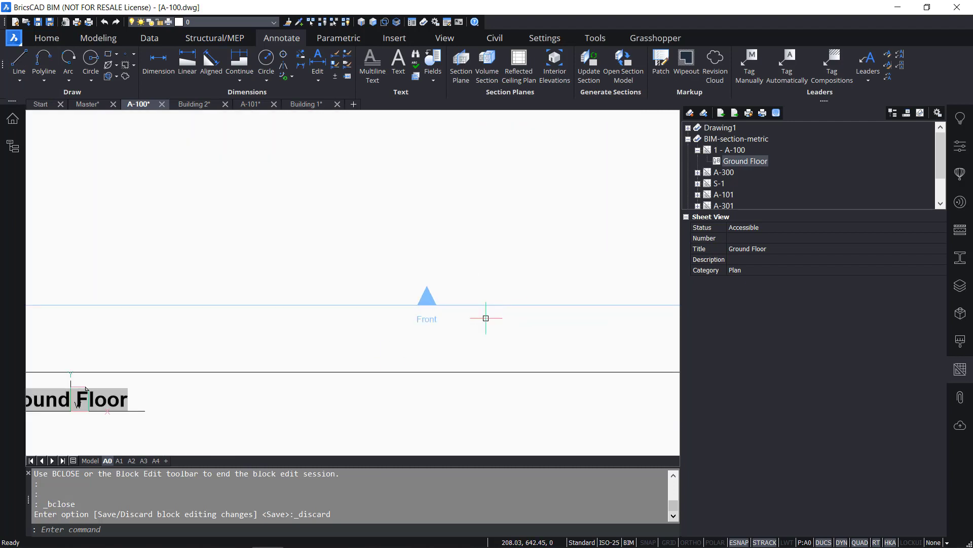
scroll(434, 317, down, 5)
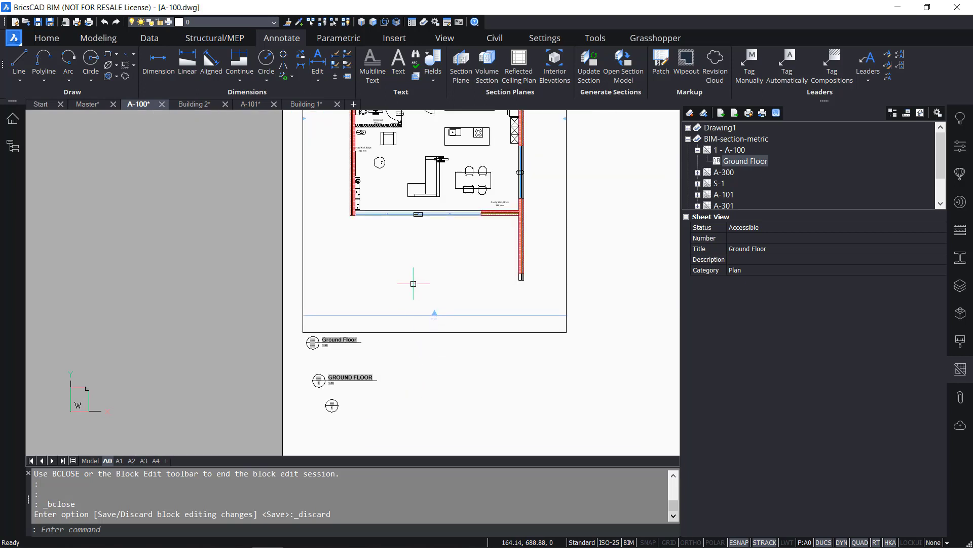
In the Building 2 drawing, set the colour of the kitchen and living area's room to Red.
click(199, 105)
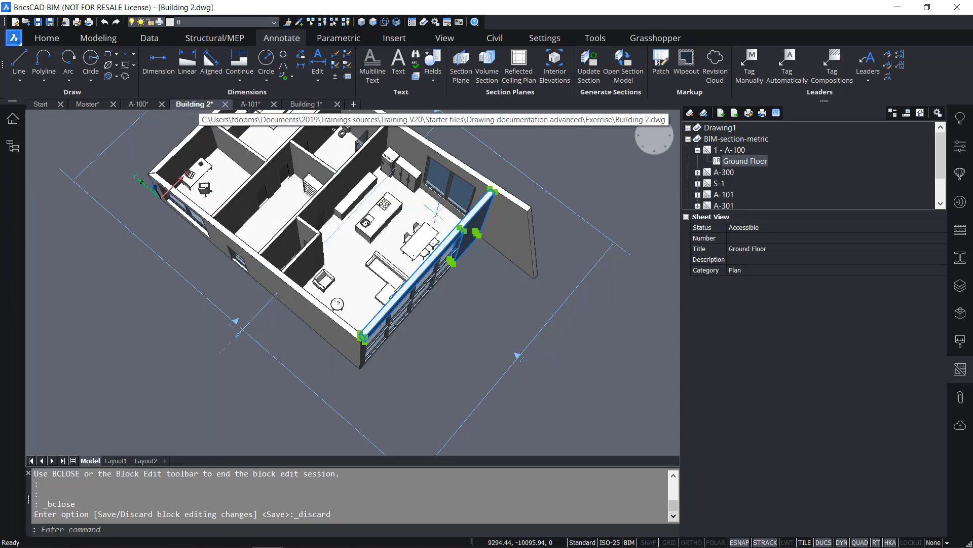
key(Escape)
scroll(361, 262, up, 3)
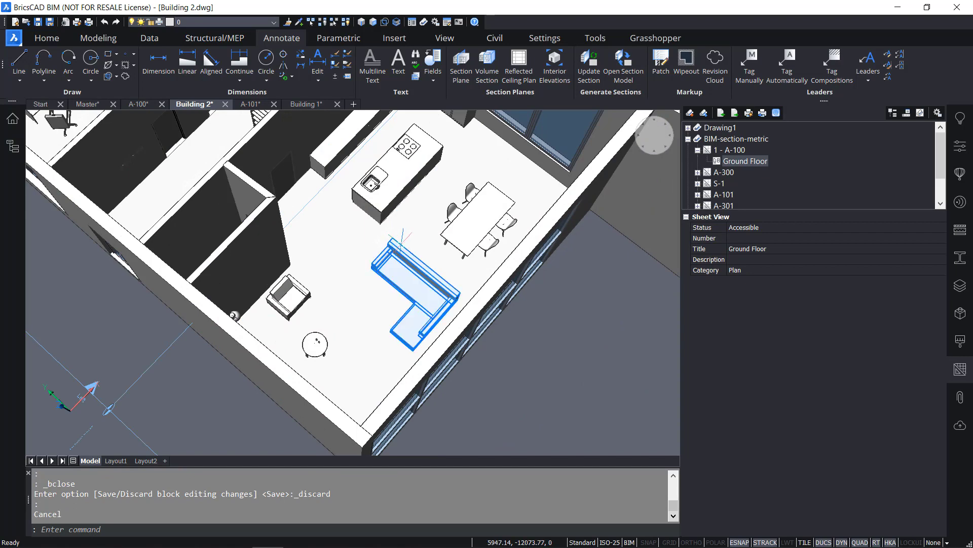
shift+middle_drag(401, 244, 427, 219)
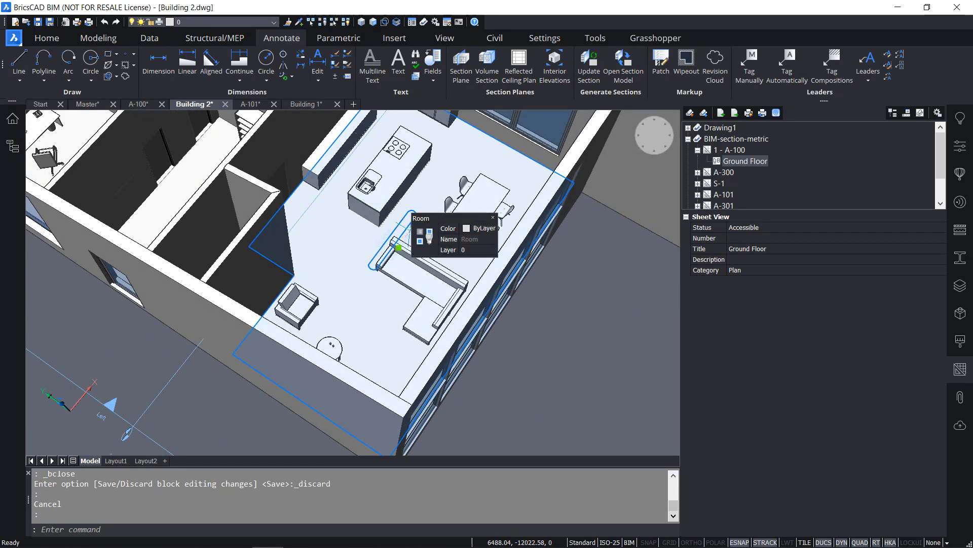
click(960, 145)
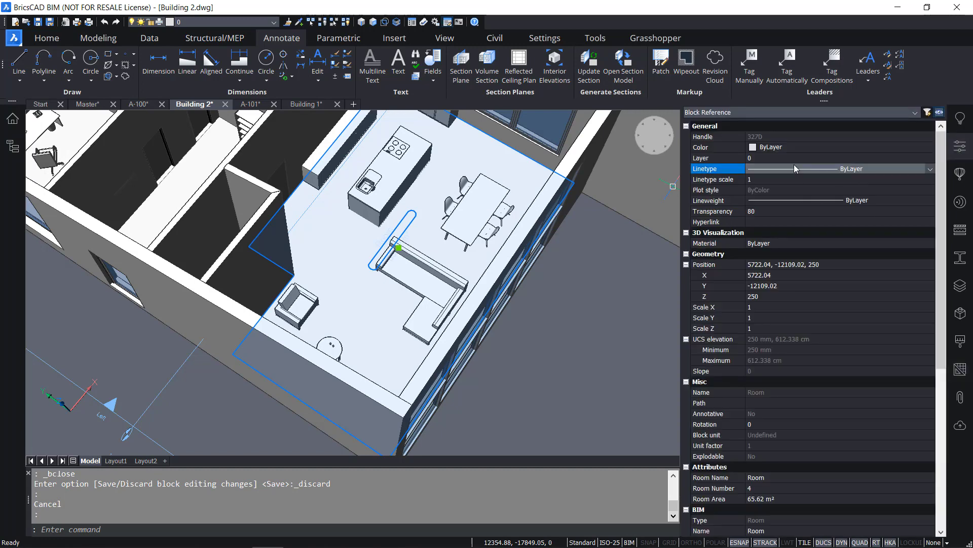
click(797, 147)
click(780, 184)
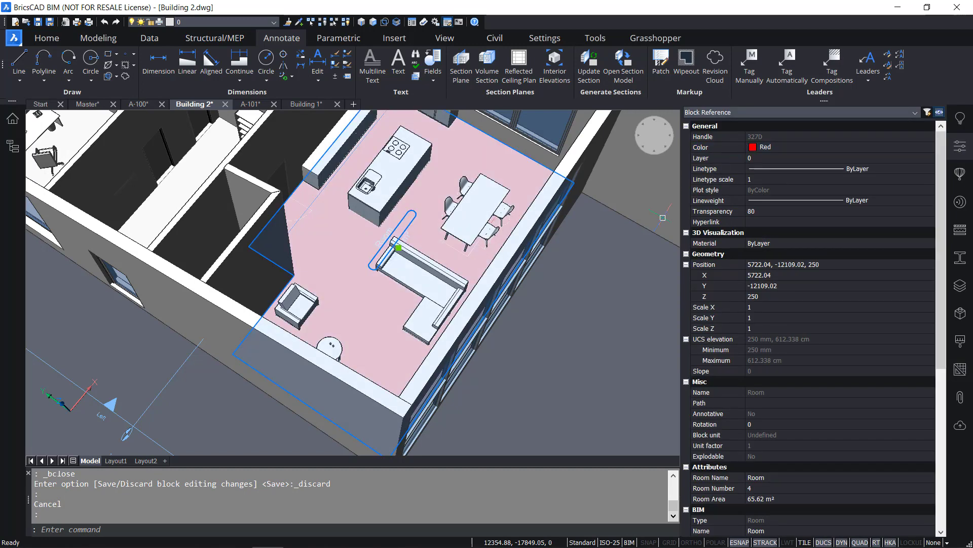
key(Escape)
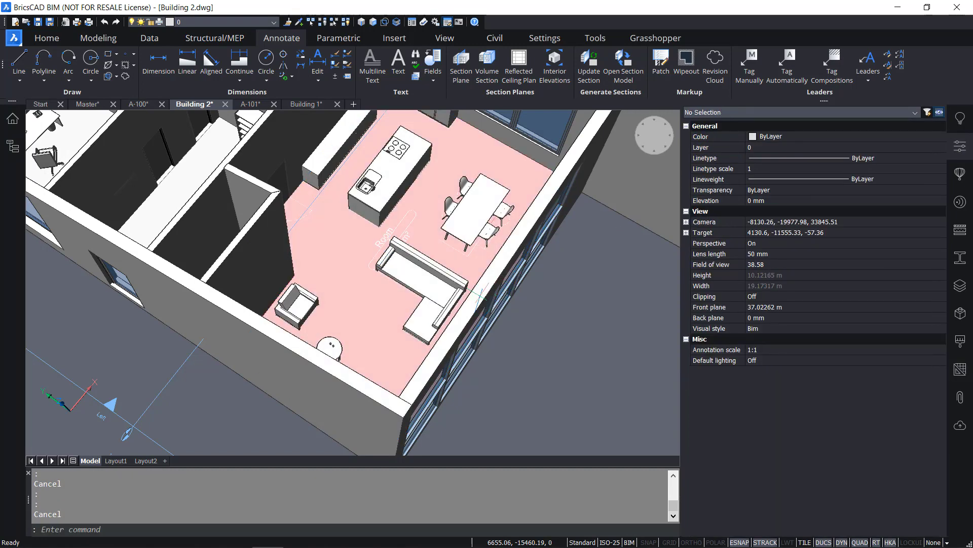
Create interior elevation sections for the red kitchen and living room.
click(386, 237)
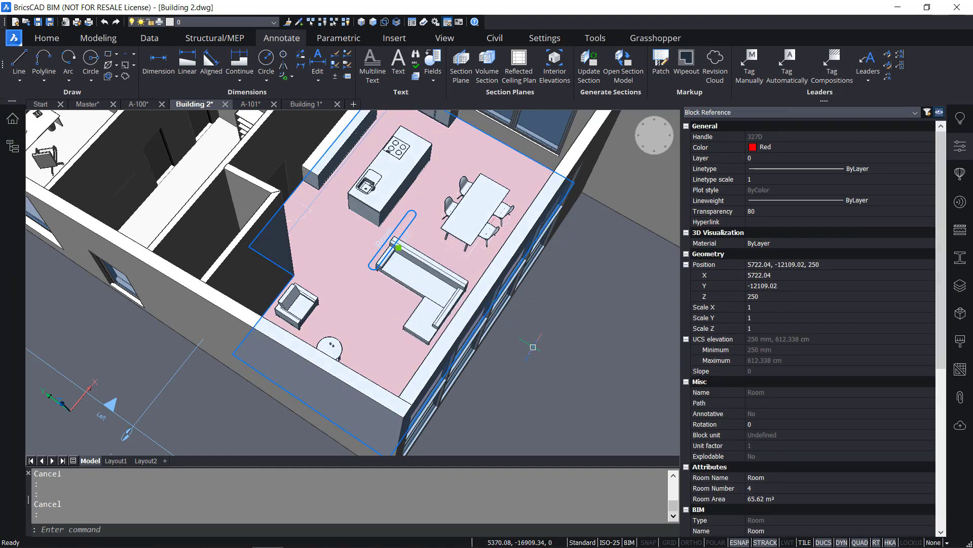
mouse_move(532, 348)
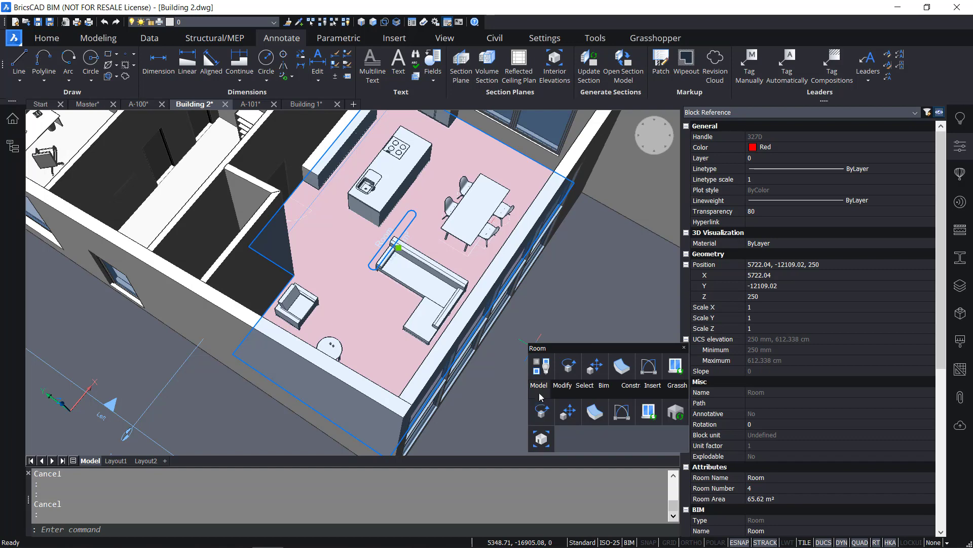
click(541, 436)
scroll(527, 385, down, 2)
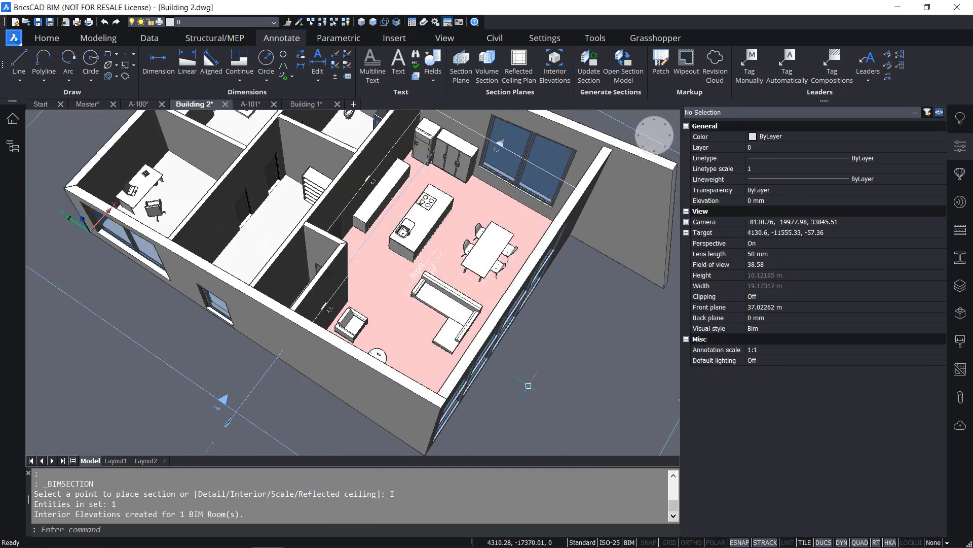
Examine the interior elevation section on the wall behind the low kitchen cabinets and its section properties.
shift+middle_drag(541, 392, 511, 358)
scroll(483, 173, up, 2)
scroll(357, 216, up, 1)
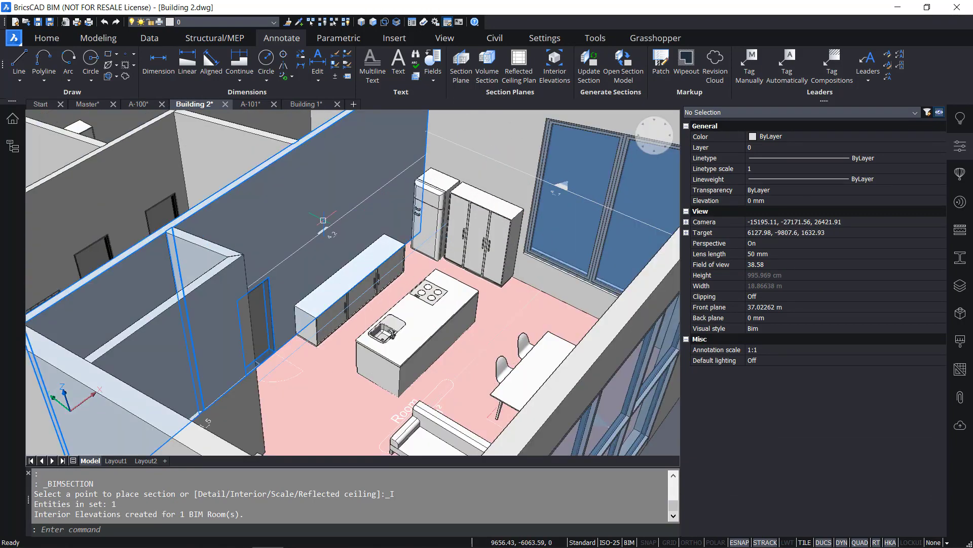
scroll(327, 233, up, 3)
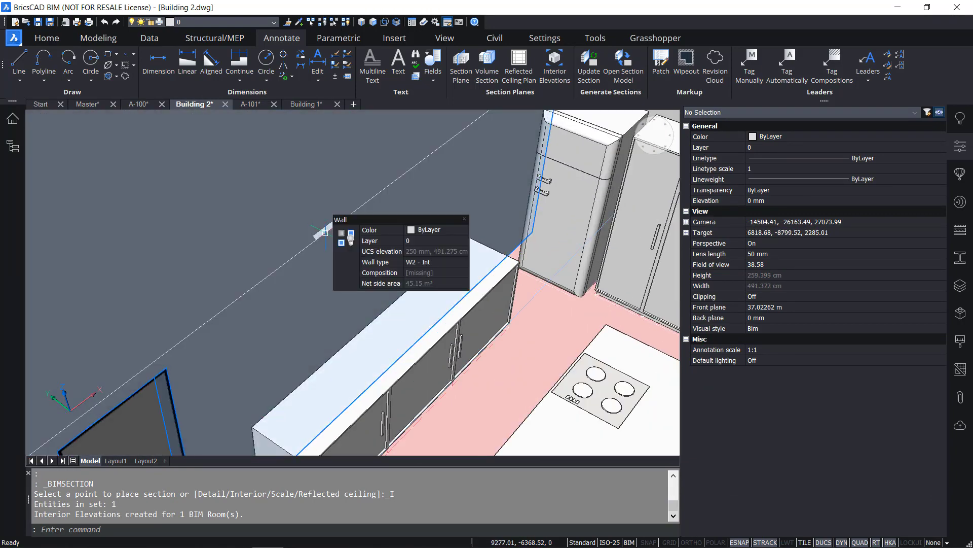
scroll(325, 233, down, 2)
click(326, 233)
scroll(335, 260, down, 2)
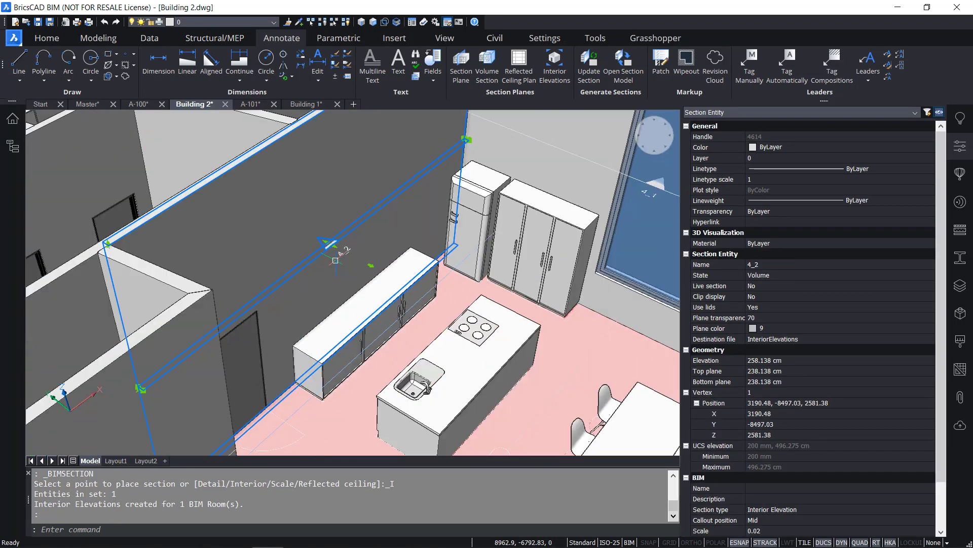
scroll(335, 260, down, 5)
key(Escape)
Generate all Interior Elevation sections together with the Interior Floor Plan section of Building 2.
click(14, 147)
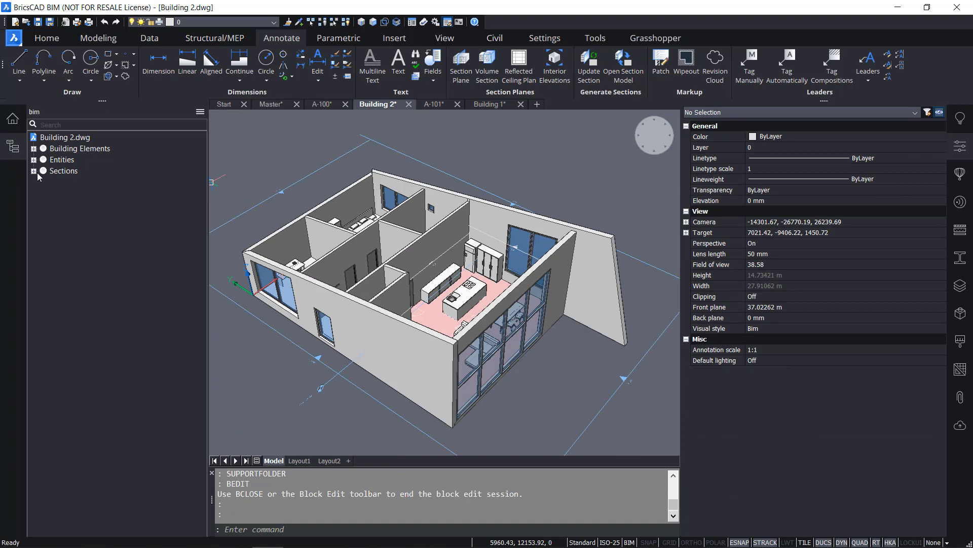
click(34, 171)
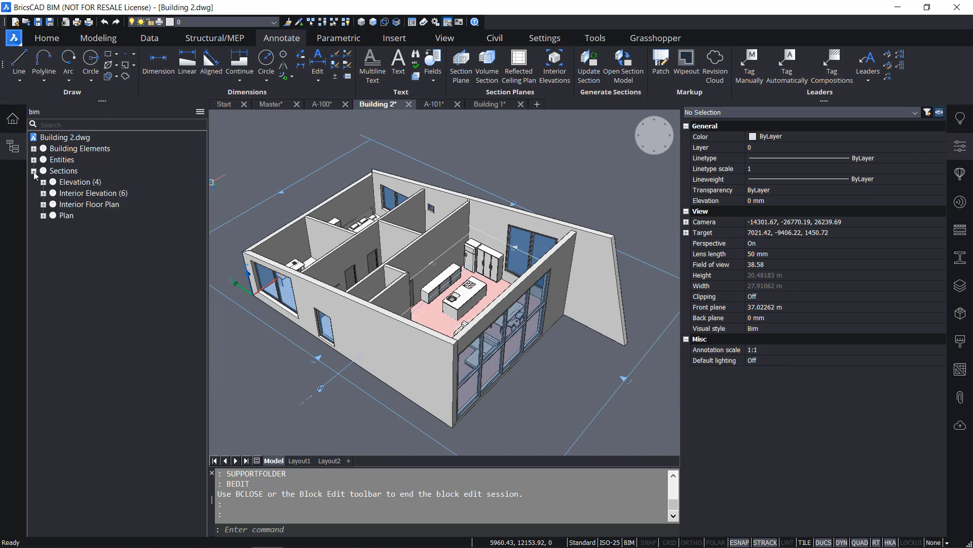
click(87, 195)
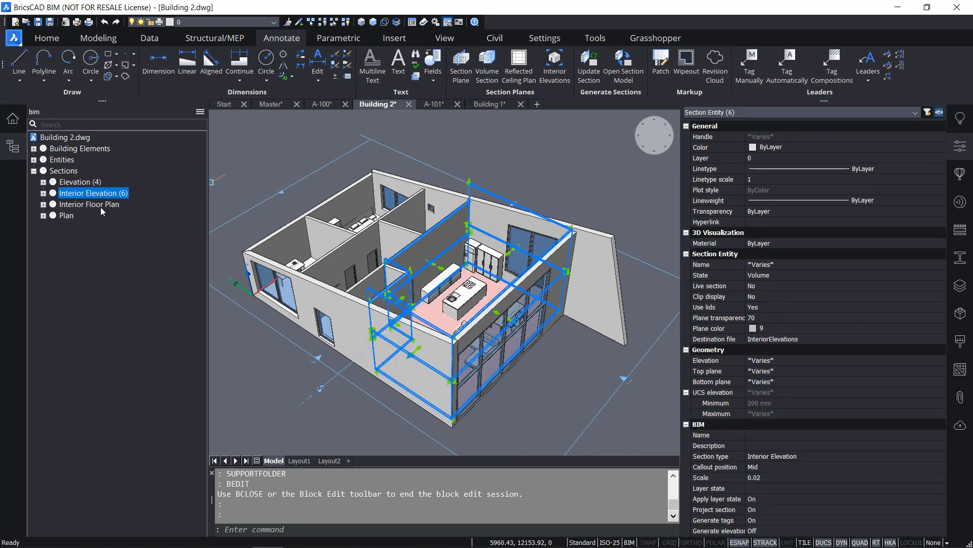
ctrl+click(101, 204)
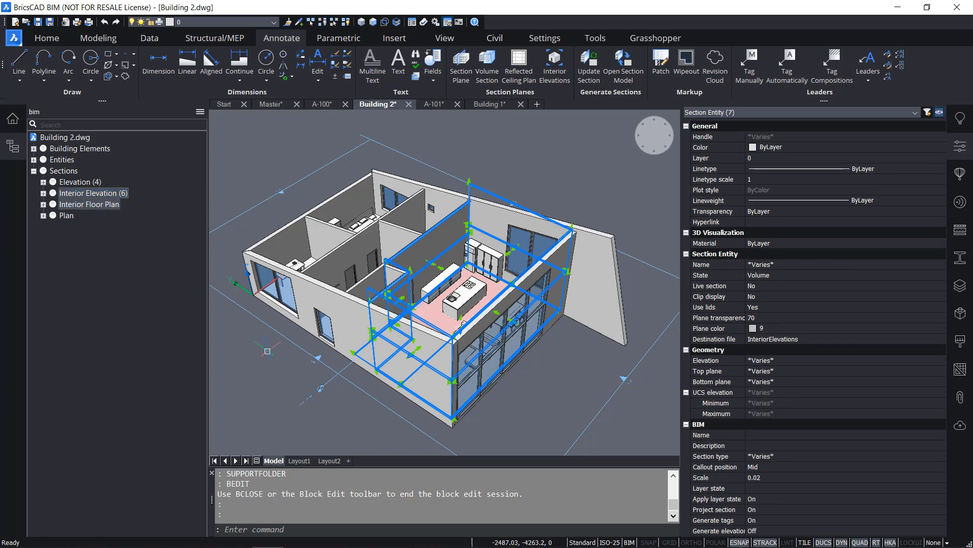
mouse_move(521, 384)
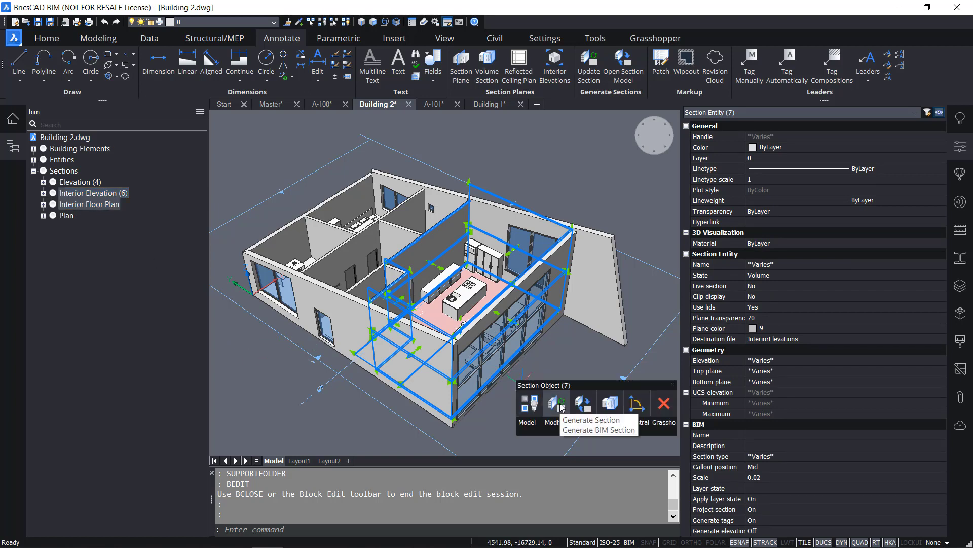
click(560, 404)
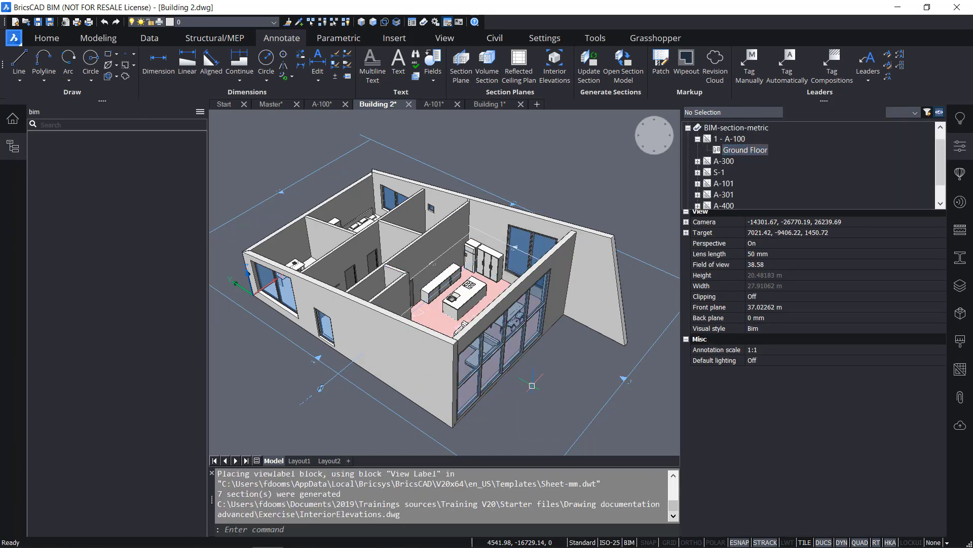
Open the InteriorElevations drawing generated from the Interior Elevation and Interior Floor Plan sections.
click(85, 196)
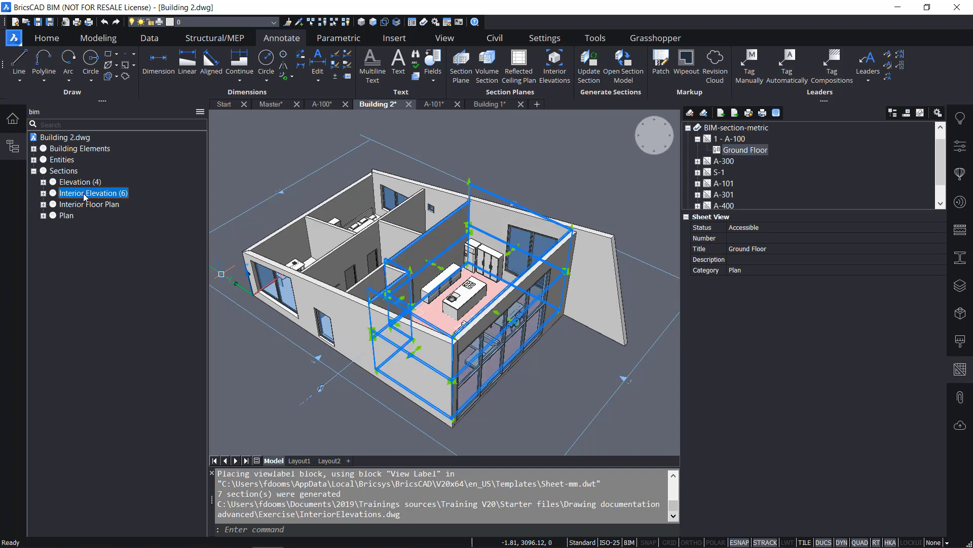
ctrl+click(90, 205)
mouse_move(248, 360)
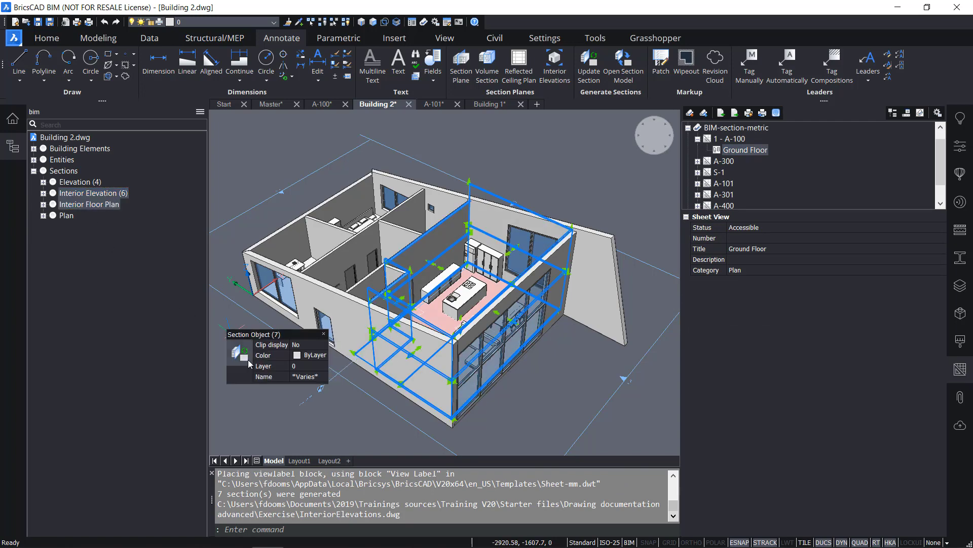
click(266, 358)
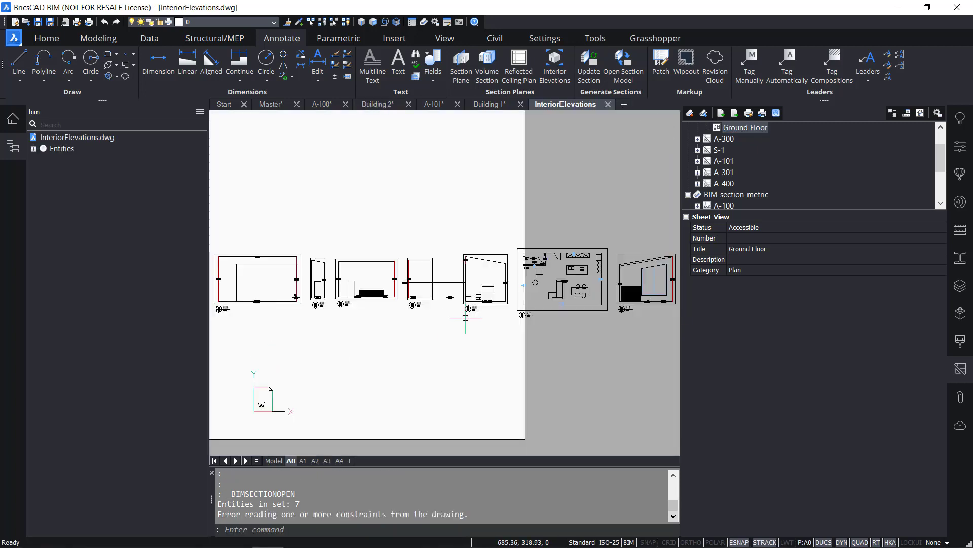
Examine the generated interior elevation views and the interior floor plan on the A0 layout, one after another.
scroll(331, 315, up, 3)
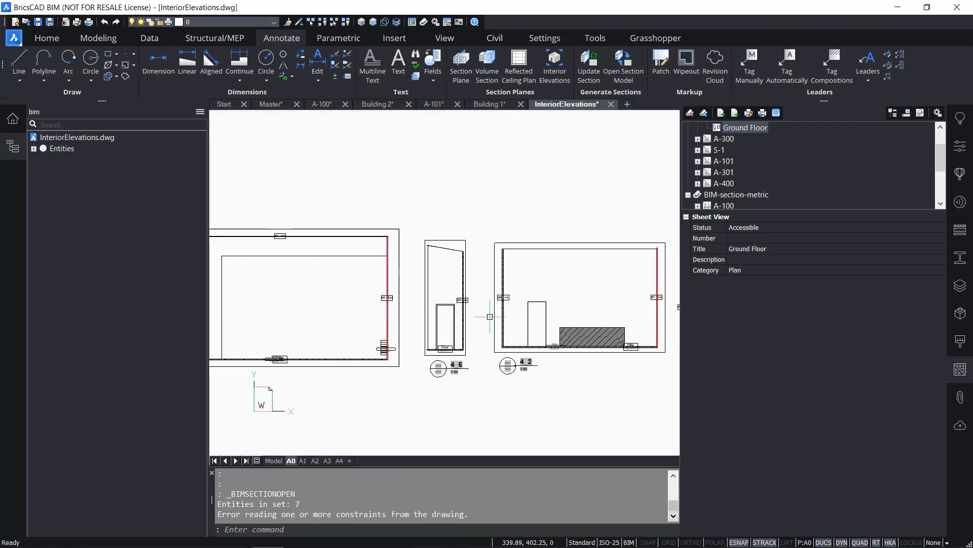
middle_drag(583, 337, 429, 333)
scroll(428, 333, up, 2)
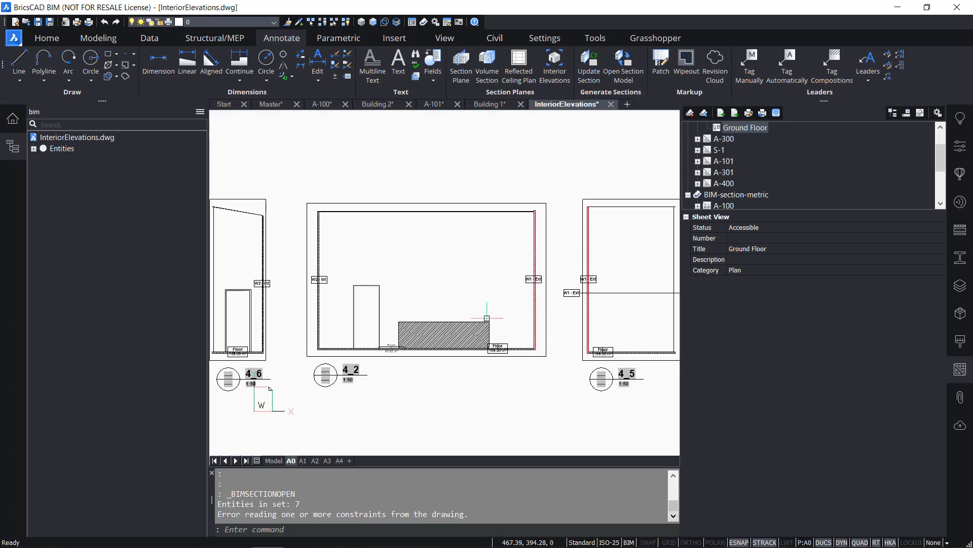
middle_drag(487, 317, 281, 326)
middle_drag(520, 345, 317, 343)
middle_drag(583, 349, 389, 357)
middle_drag(523, 370, 349, 376)
middle_drag(410, 376, 320, 370)
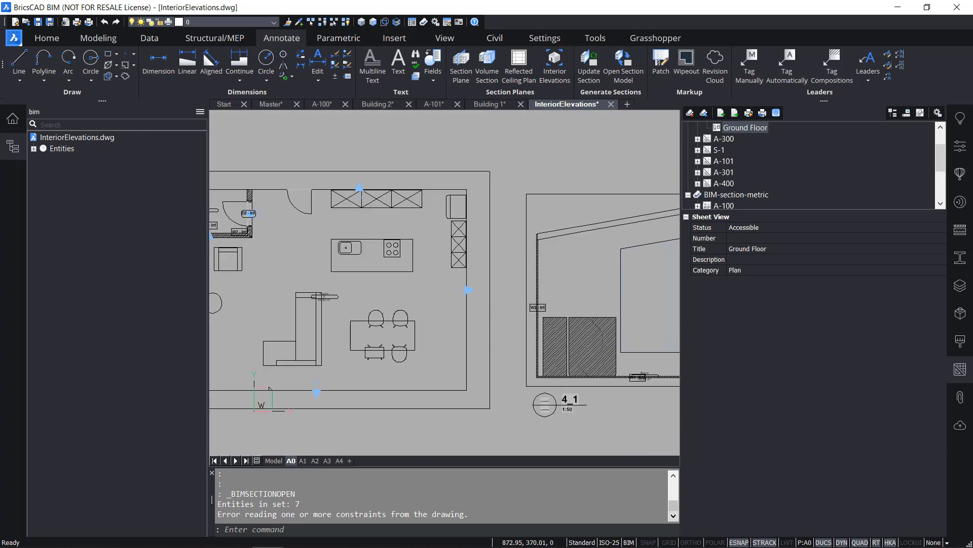
middle_drag(477, 355, 317, 352)
scroll(493, 345, up, 1)
scroll(493, 344, down, 1)
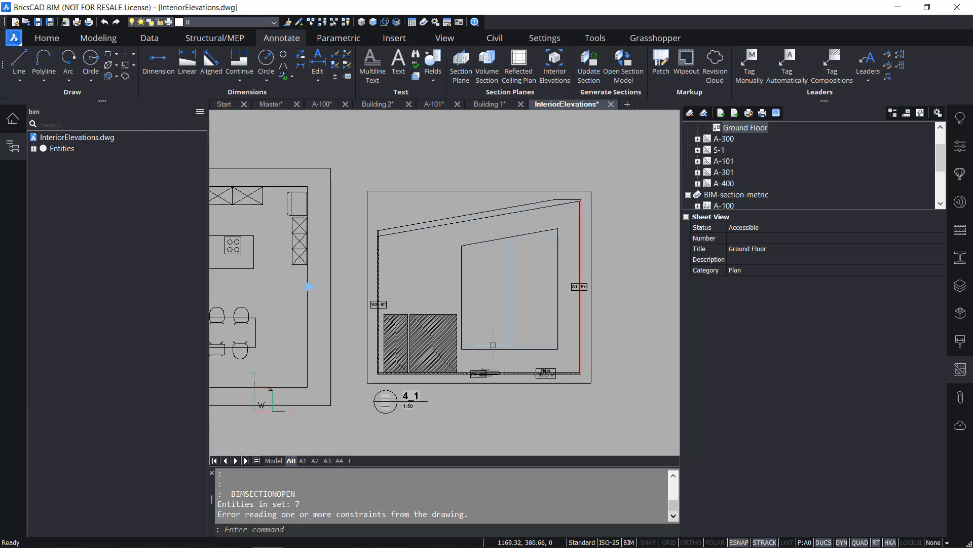
scroll(493, 344, down, 5)
Select interior elevation views on the A0 layout and move them to rearrange the sheet.
click(550, 366)
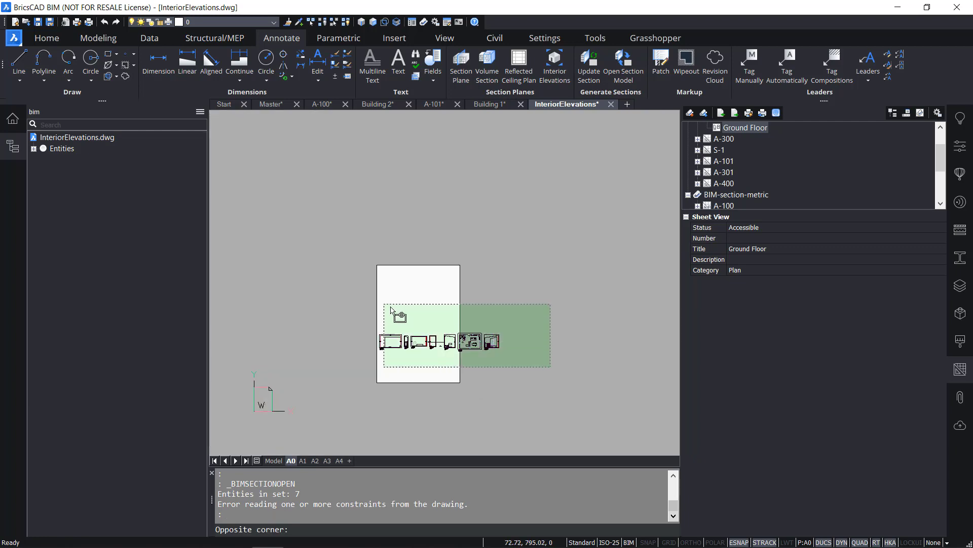
click(395, 309)
scroll(413, 350, up, 5)
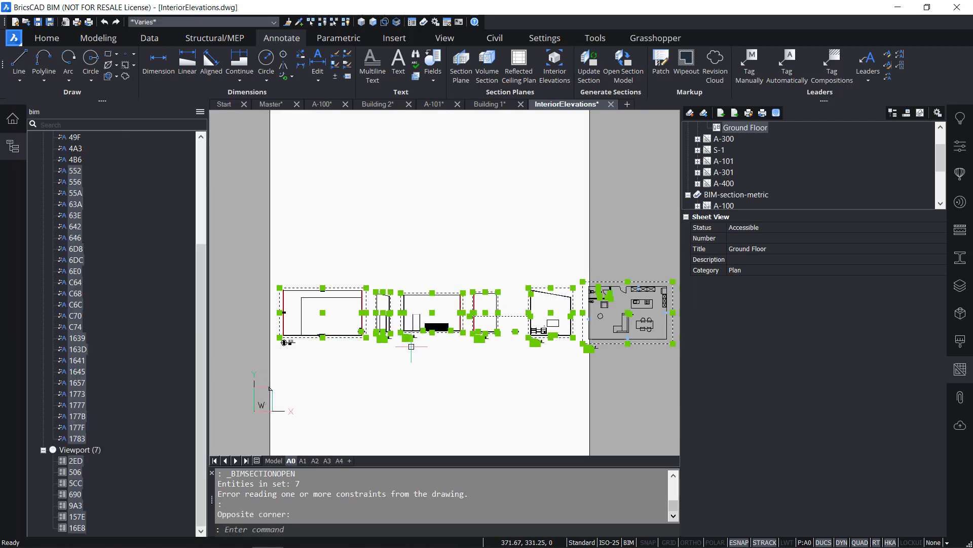
key(Escape)
click(445, 378)
click(376, 261)
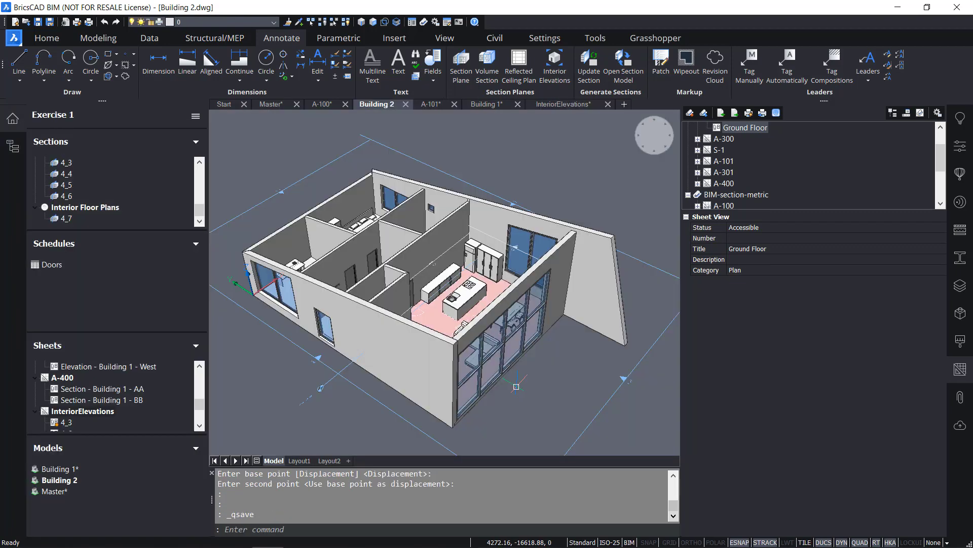
Review the interior elevations and interior floor plan in the project's section list and the views under the InteriorElevations sheet.
scroll(79, 206, up, 1)
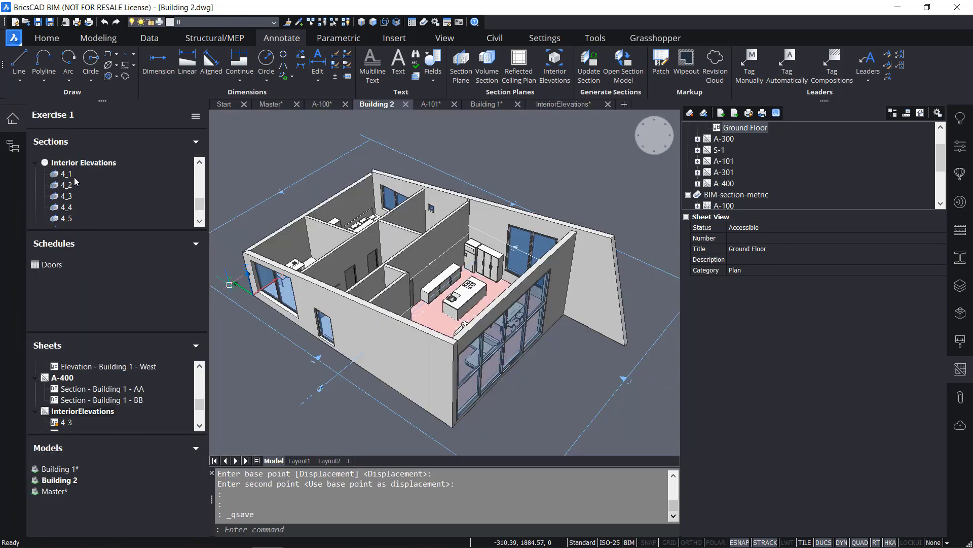
scroll(75, 181, up, 3)
scroll(107, 173, down, 4)
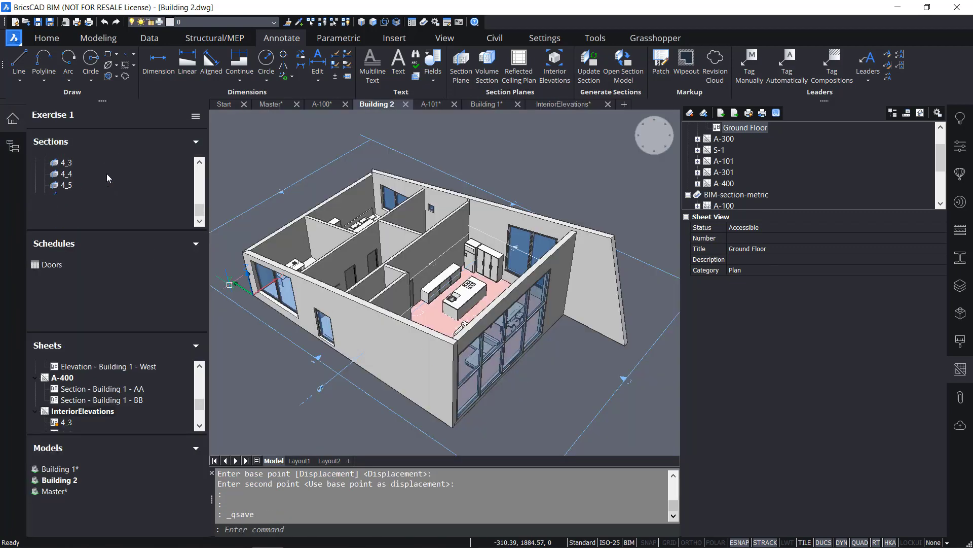
scroll(96, 395, down, 1)
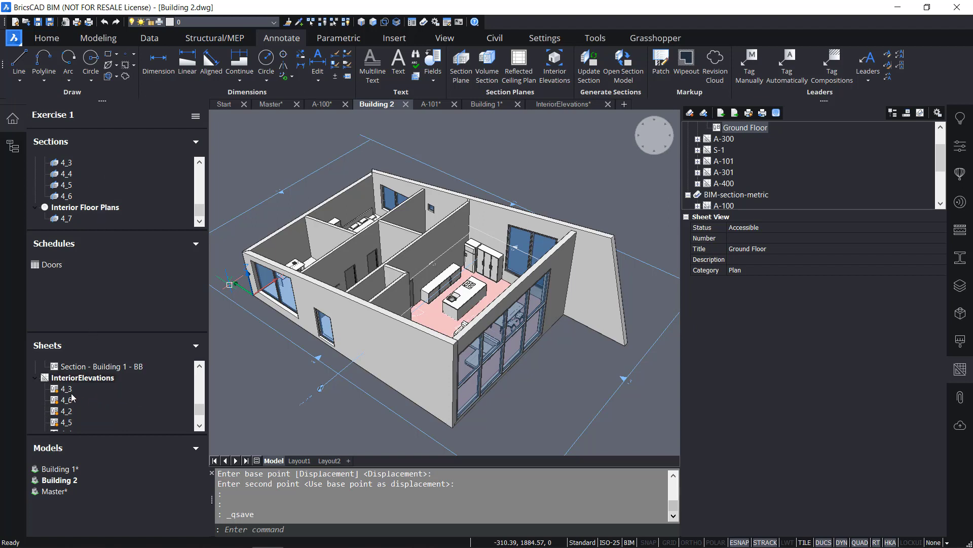
scroll(76, 395, up, 2)
scroll(83, 386, down, 1)
scroll(84, 401, down, 2)
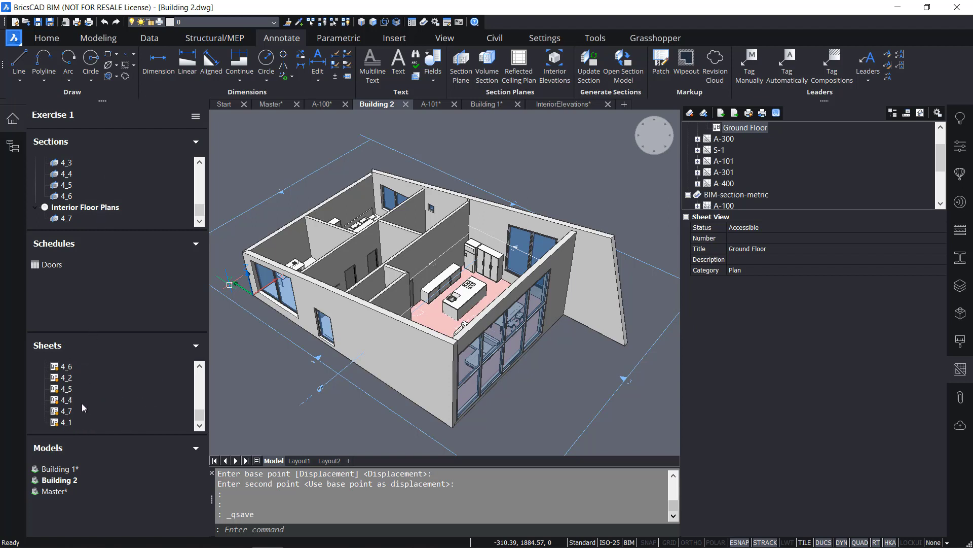
Examine the sheet set setup's template, layout and included sections, and leave it without creating sheets.
click(196, 116)
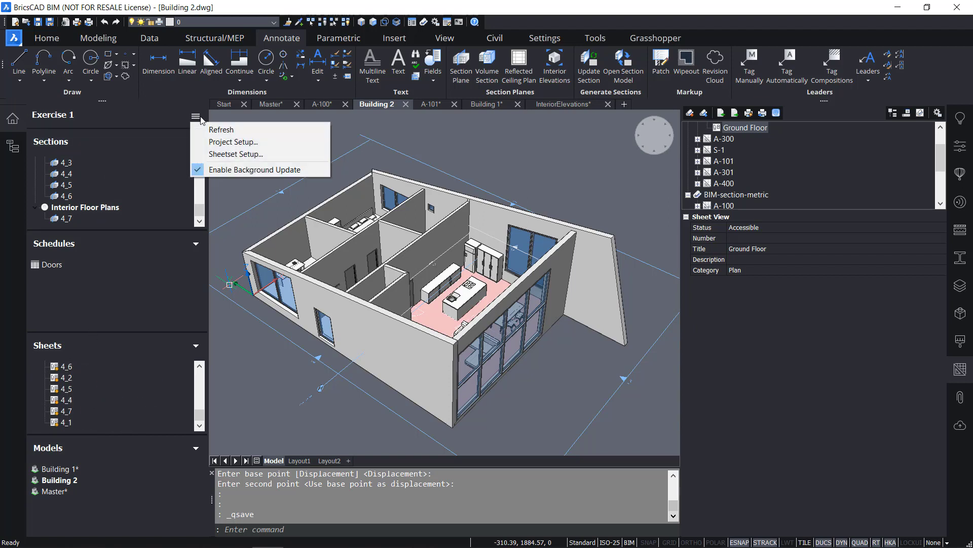
click(223, 155)
drag(152, 199, 308, 165)
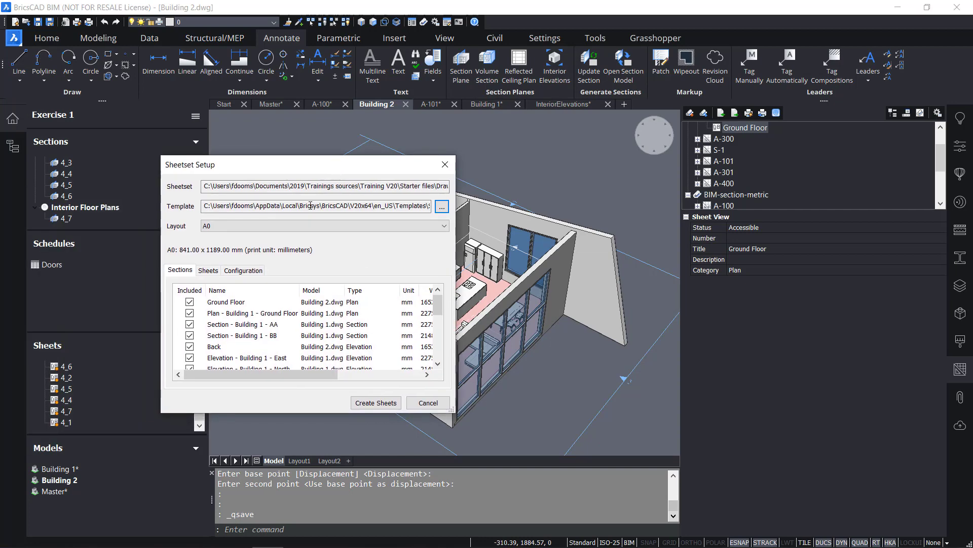
click(428, 403)
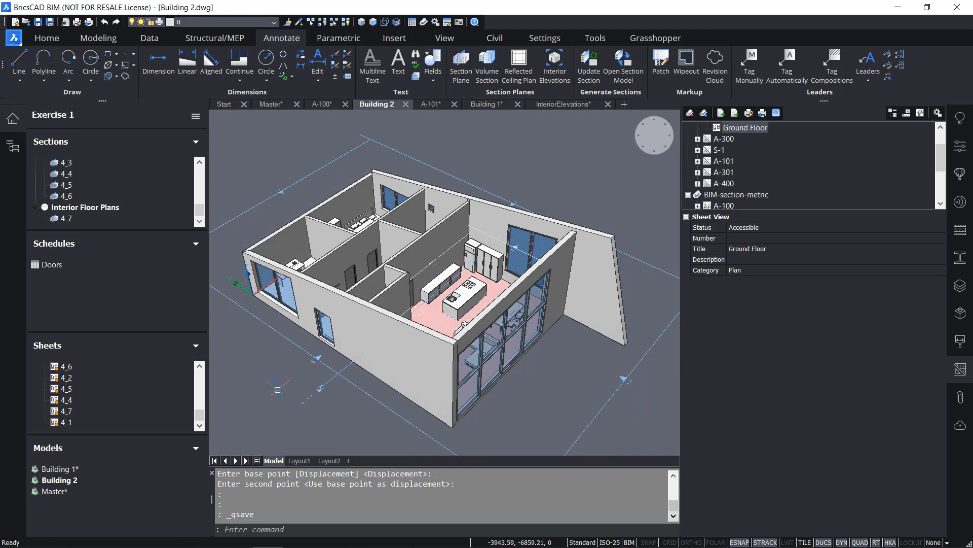
mouse_move(413, 332)
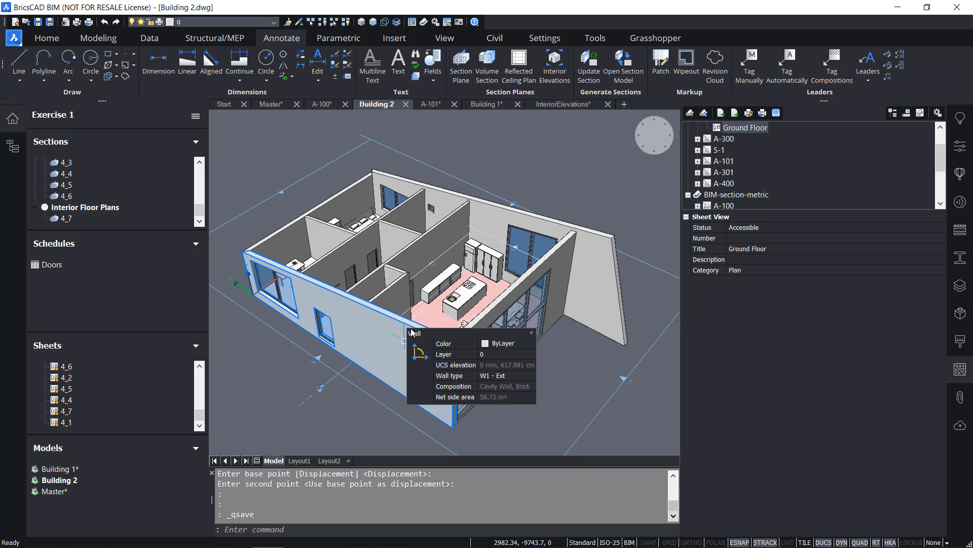
click(546, 420)
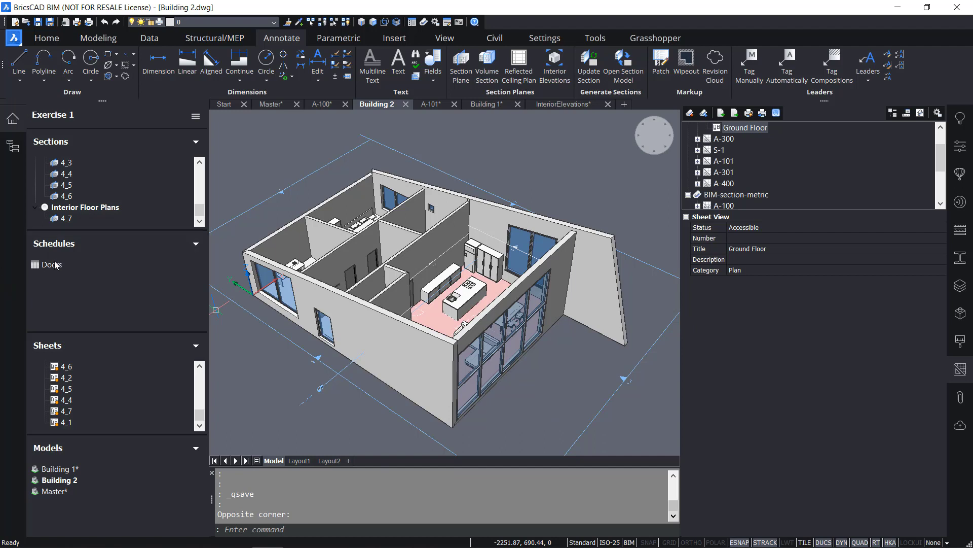
Update the Doors schedule of the project and display its table on sheet S-1 for review.
right_click(55, 270)
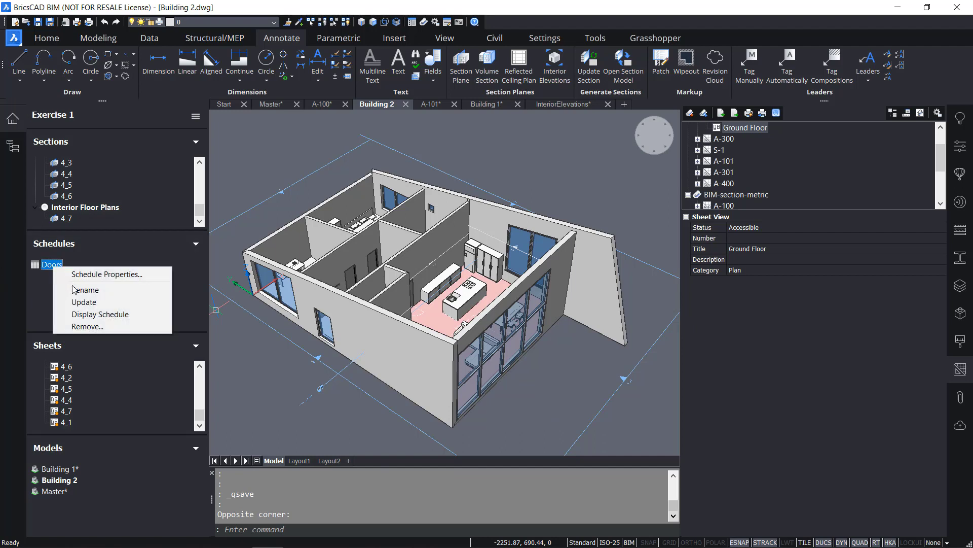
click(84, 302)
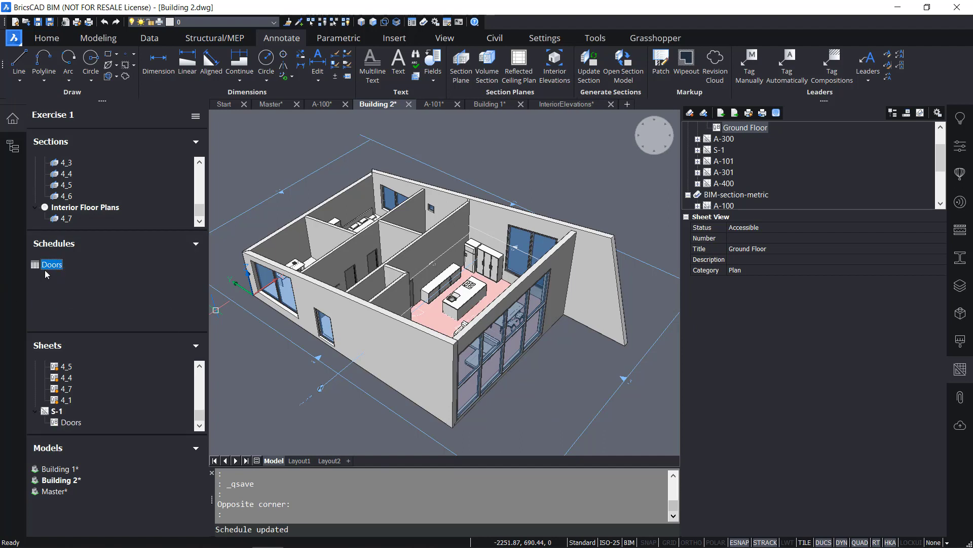
right_click(49, 269)
click(74, 311)
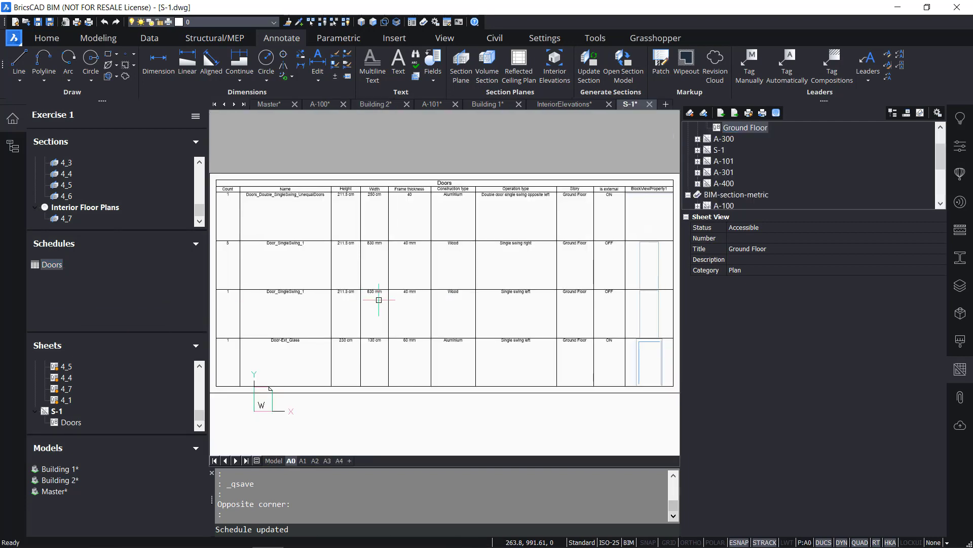
scroll(379, 300, up, 1)
scroll(243, 215, up, 1)
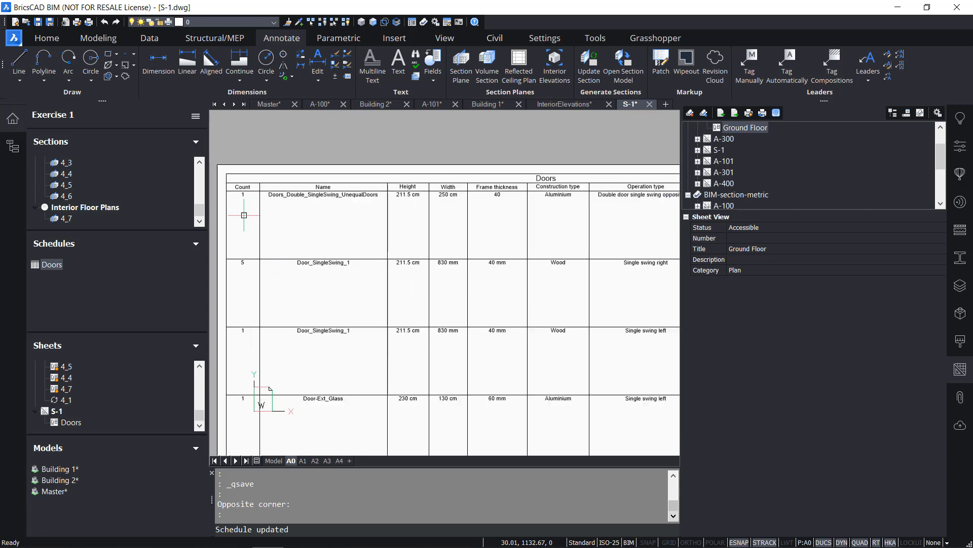
scroll(263, 208, down, 1)
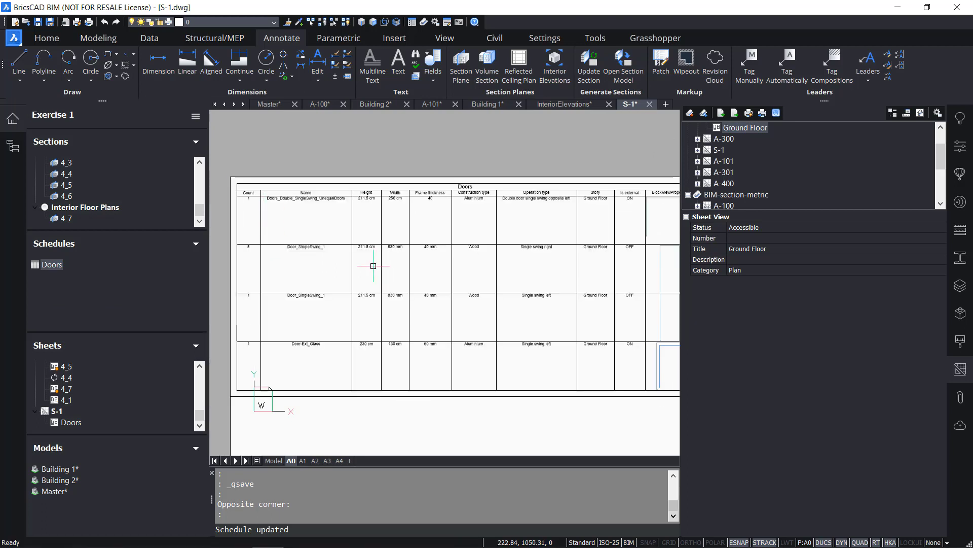
middle_drag(375, 266, 330, 271)
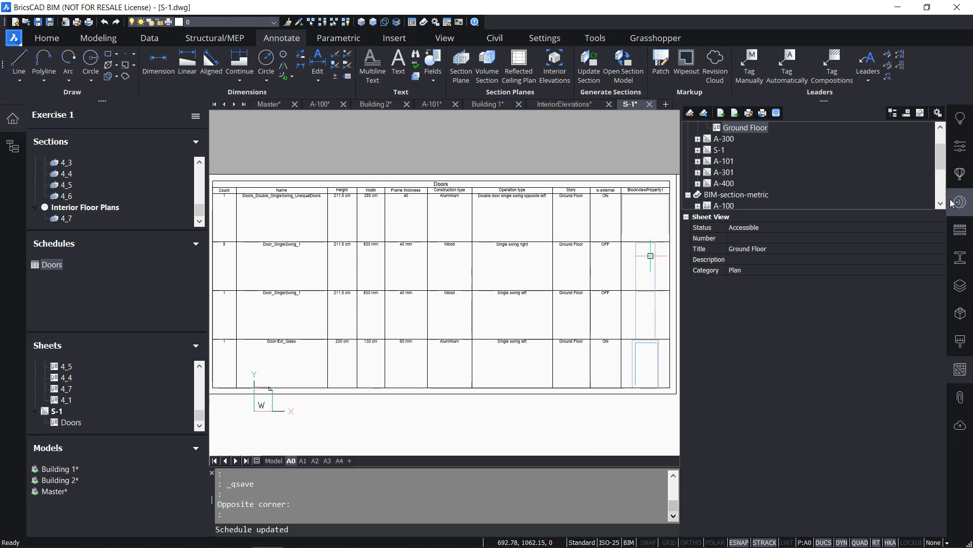
Hide the sheet set manager and switch back to the Building 2 drawing, interrupting its background update.
click(969, 371)
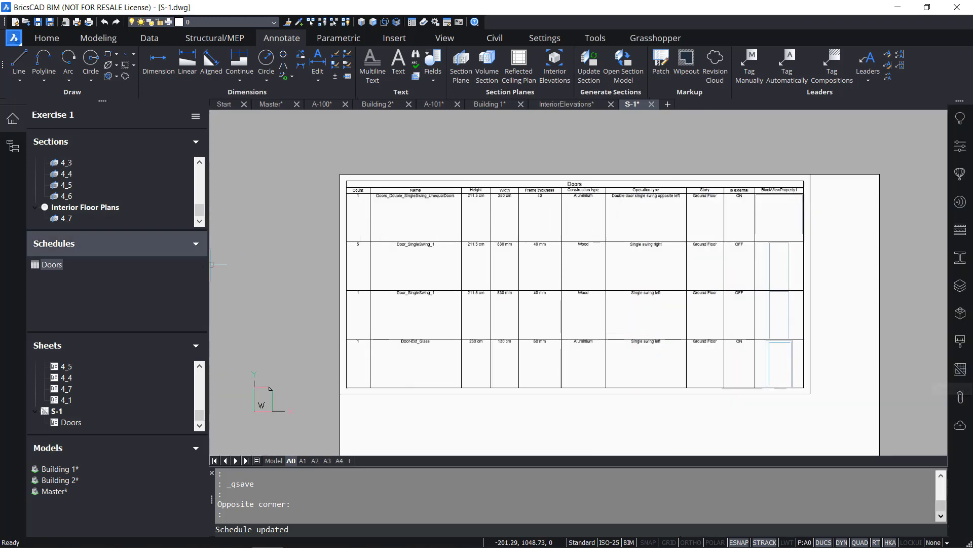
click(375, 104)
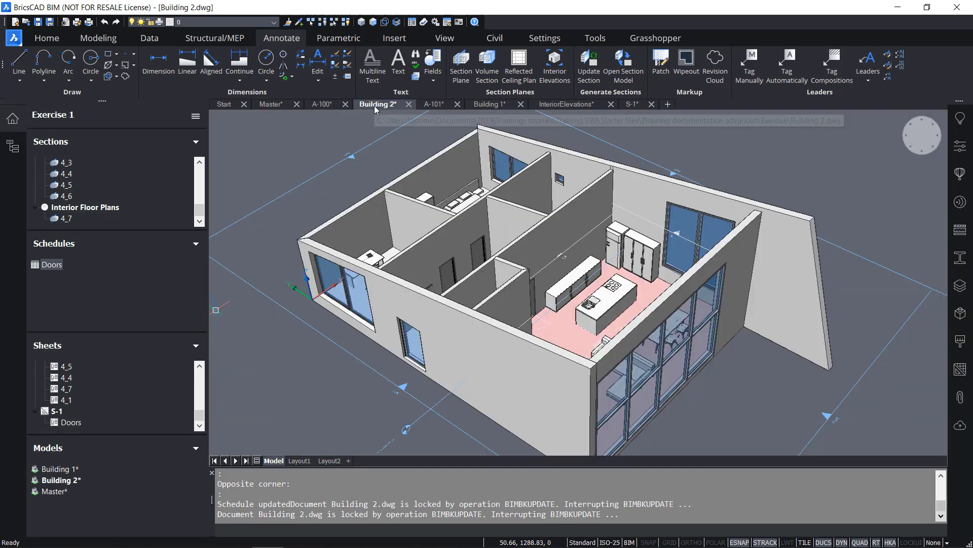
key(Escape)
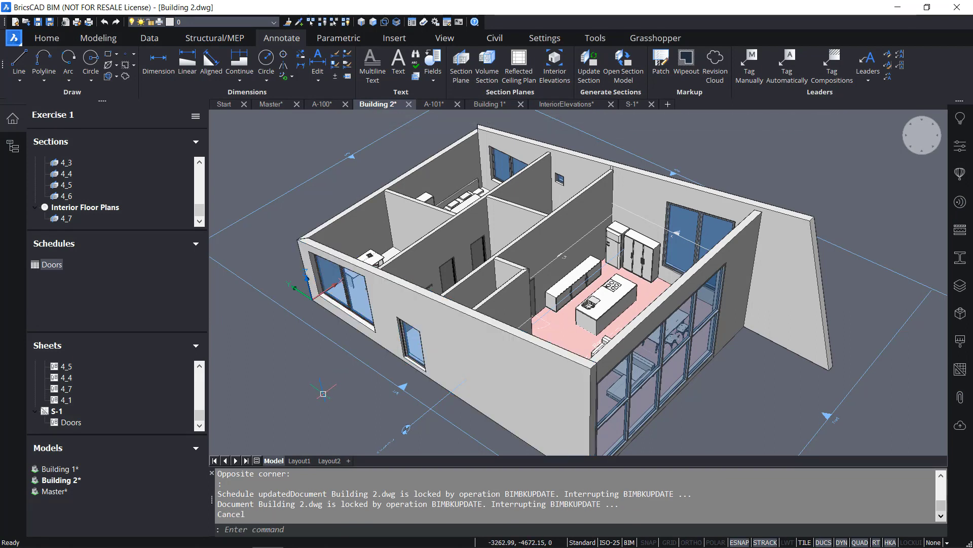
mouse_move(324, 394)
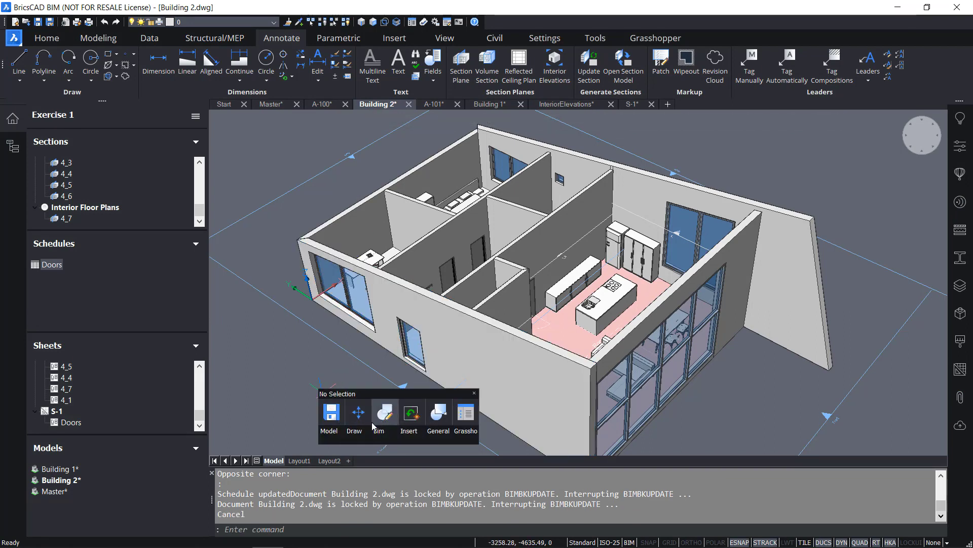
Unhide the roof slab in the Building 2 model, save the drawing and close it.
mouse_move(331, 436)
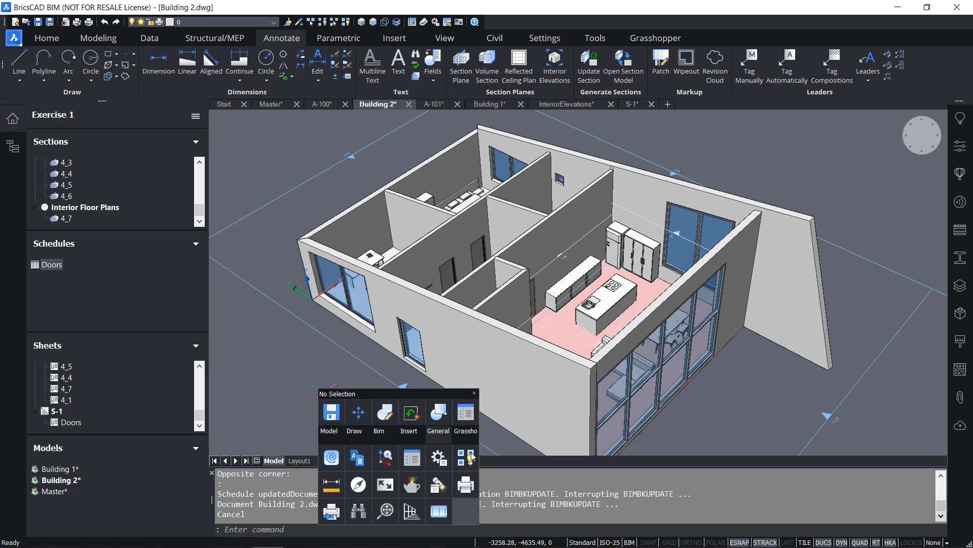
click(440, 471)
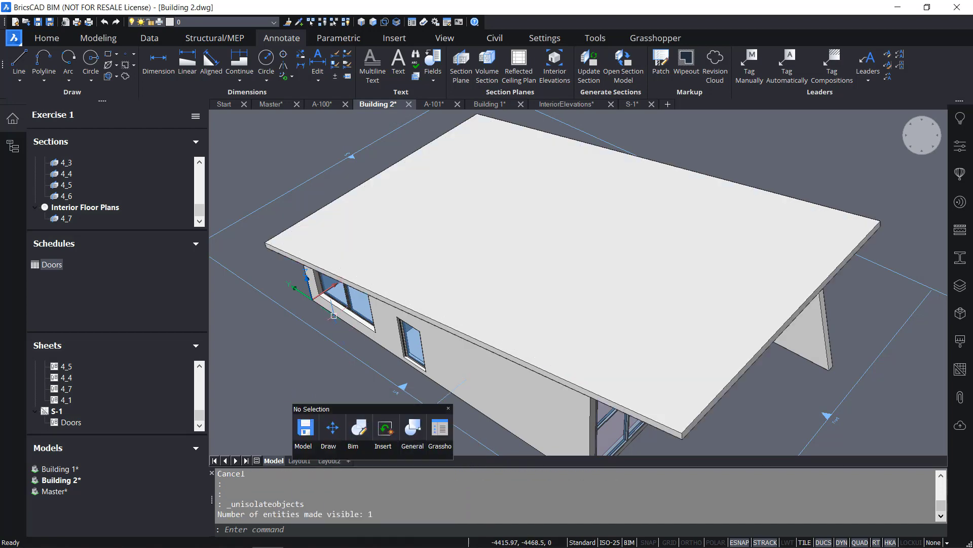
key(ctrl+s)
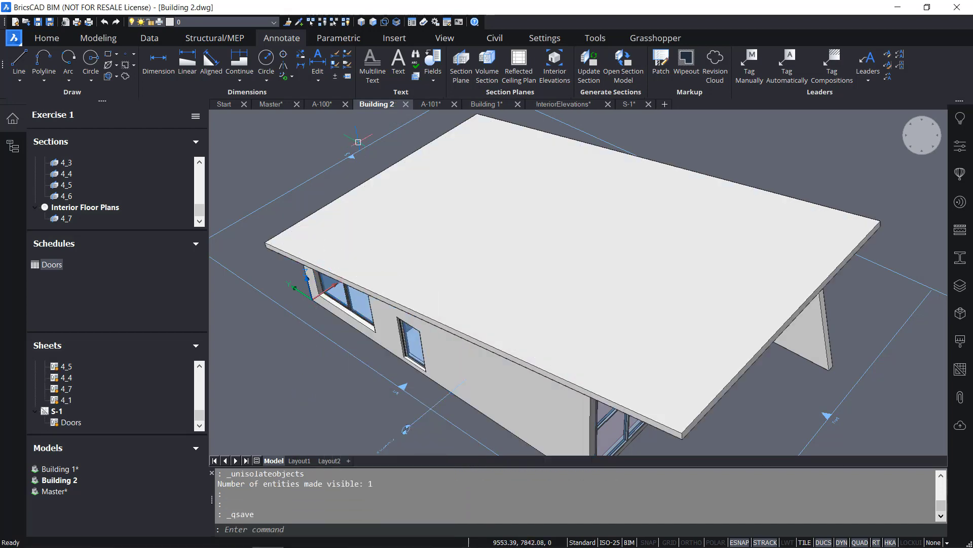
click(406, 105)
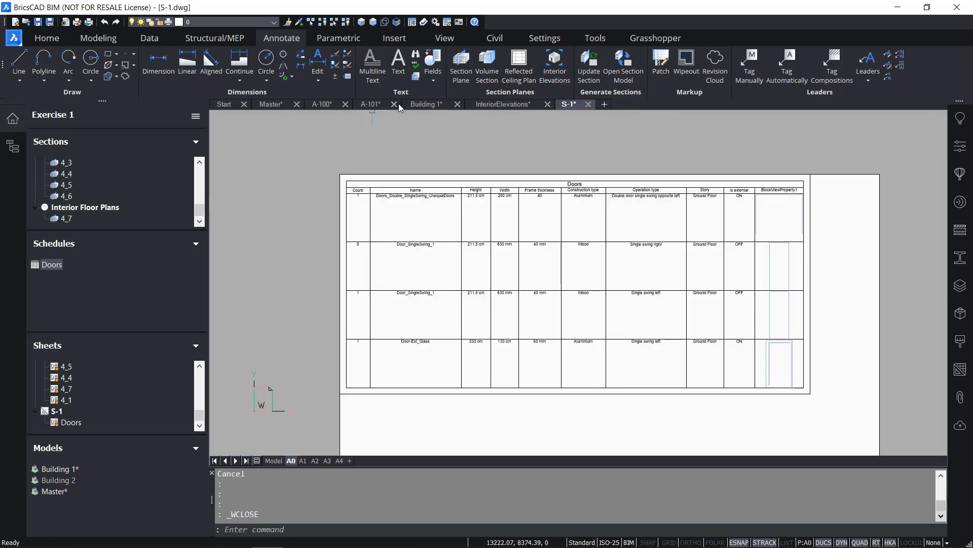
Close the A-101 and InteriorElevations drawings without saving their changes.
click(399, 103)
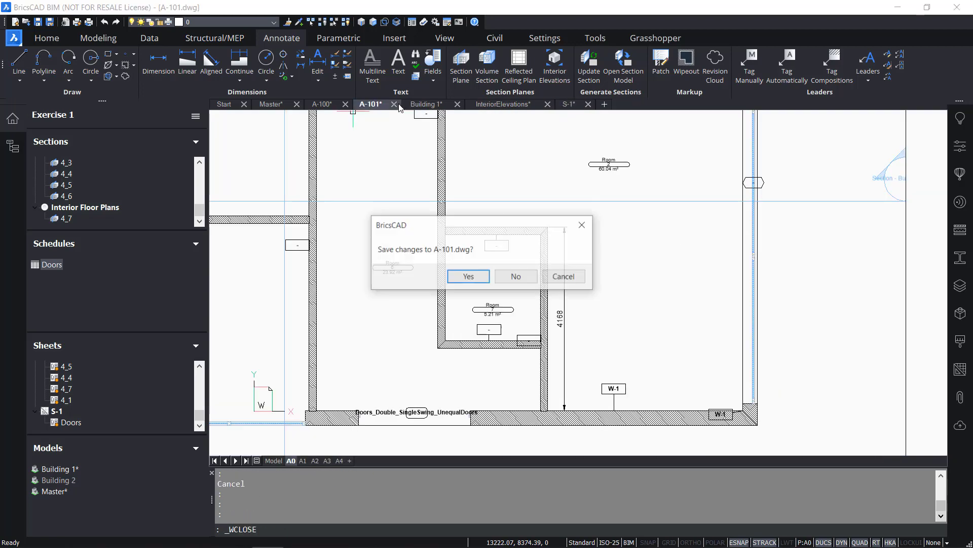
click(516, 278)
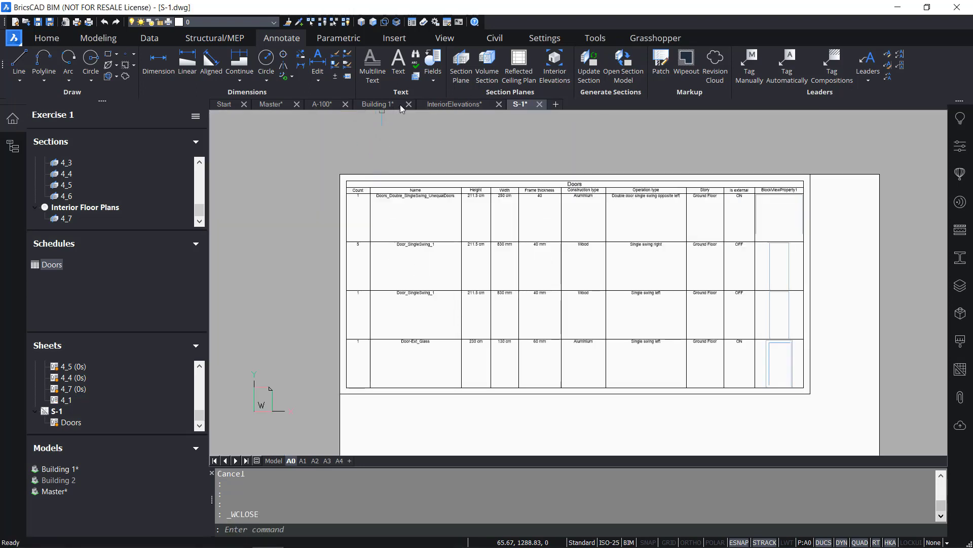
click(496, 104)
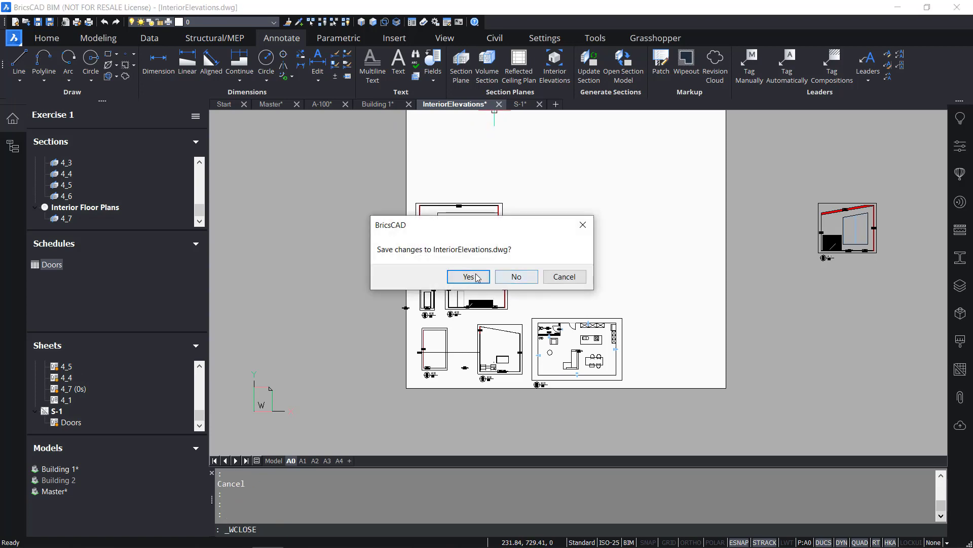
click(514, 276)
Save and close the Building 1 drawing, and close the A-100 sheet drawing as well.
click(401, 104)
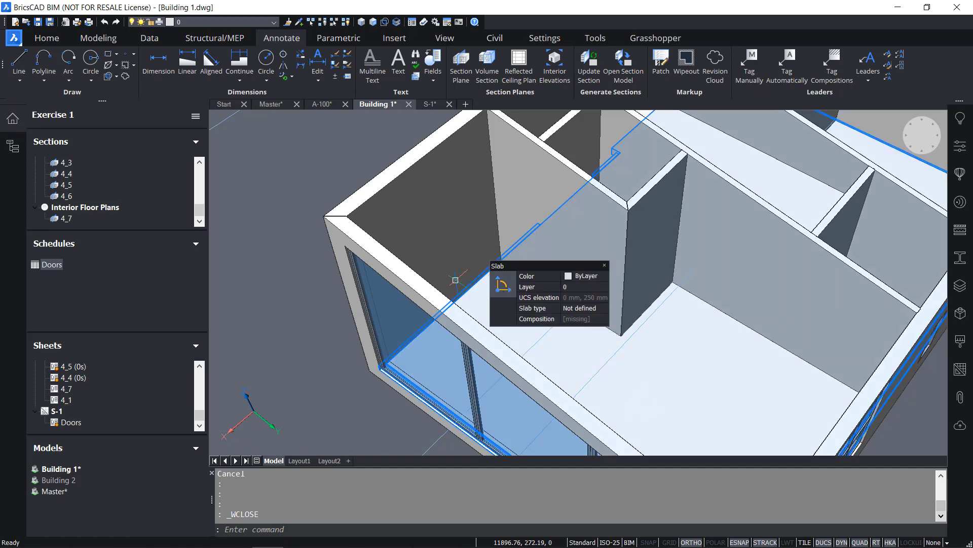
key(ctrl+s)
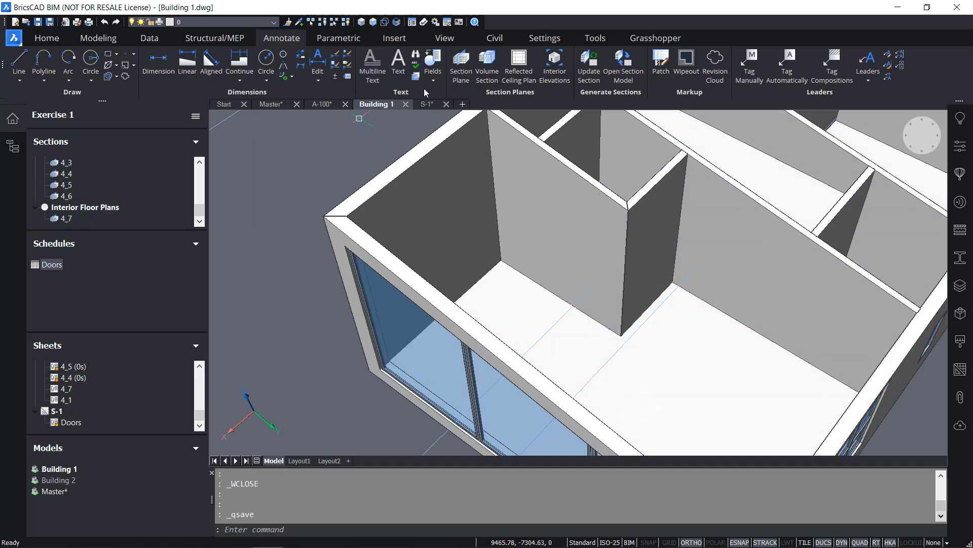
click(406, 104)
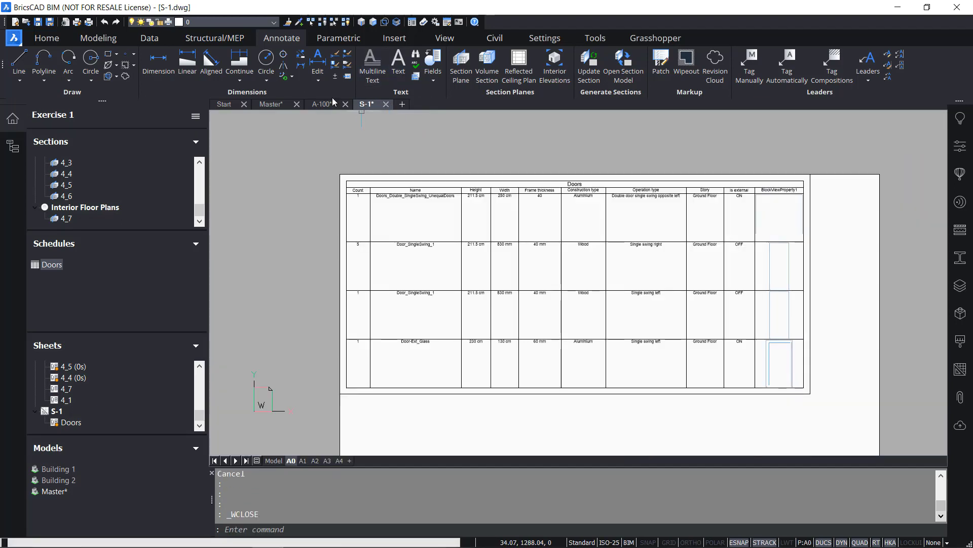
click(324, 105)
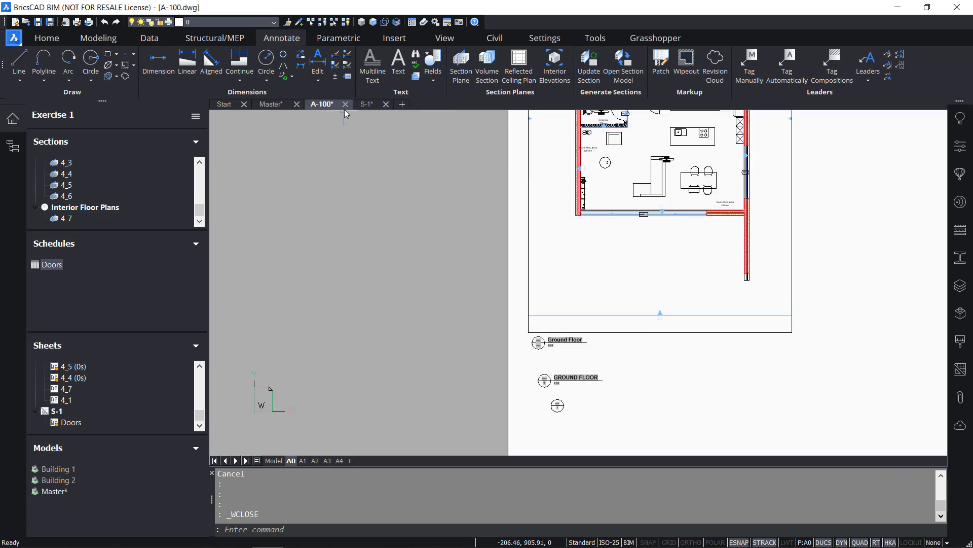
click(345, 104)
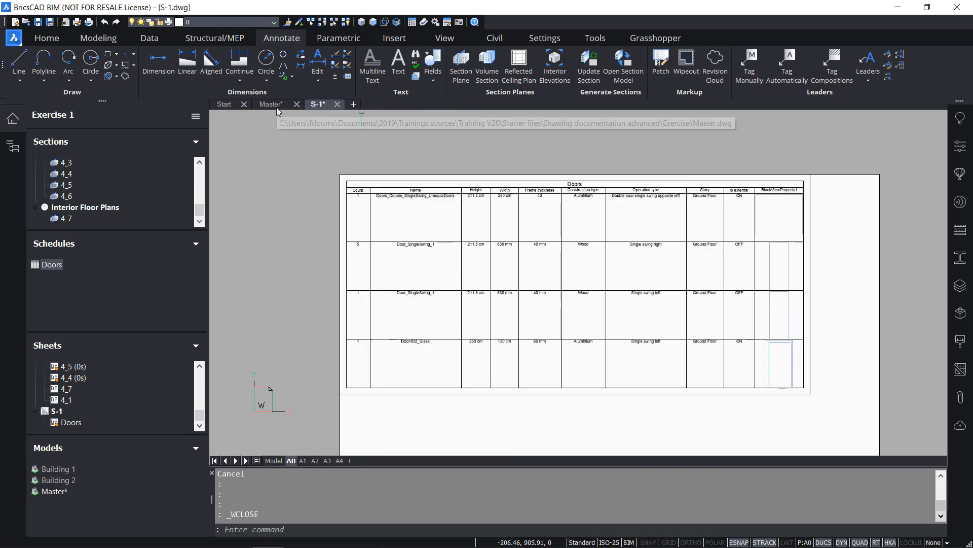
Save the Master drawing and reload its Building 1 and Building 2 external references.
click(276, 105)
key(ctrl+s)
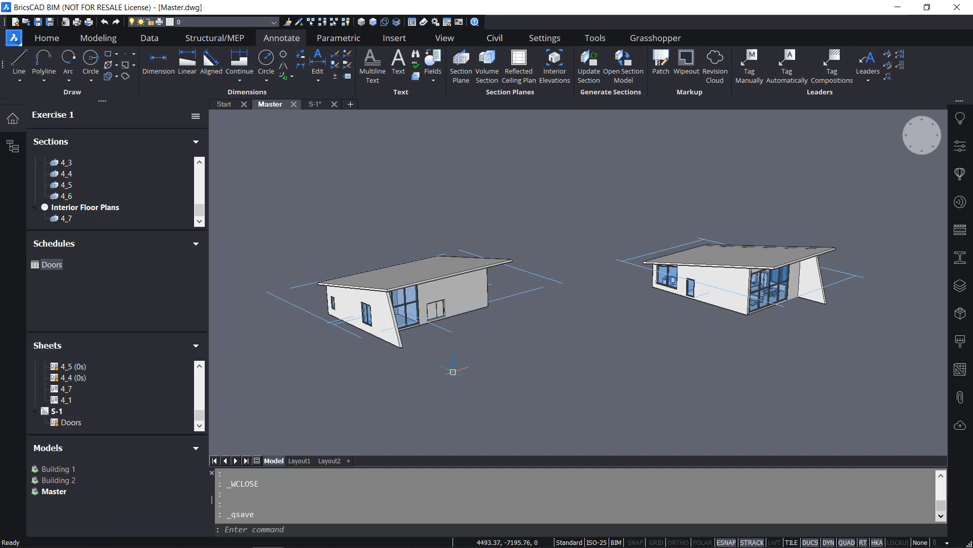
click(562, 511)
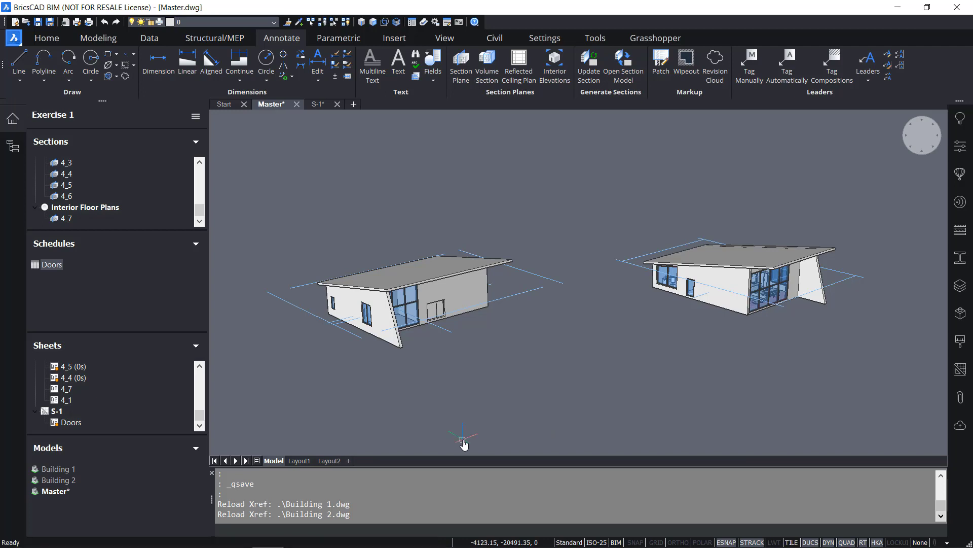
Add a new schedule to the project, based on the existing data extraction definition Windows (BIM).dxd.
right_click(117, 248)
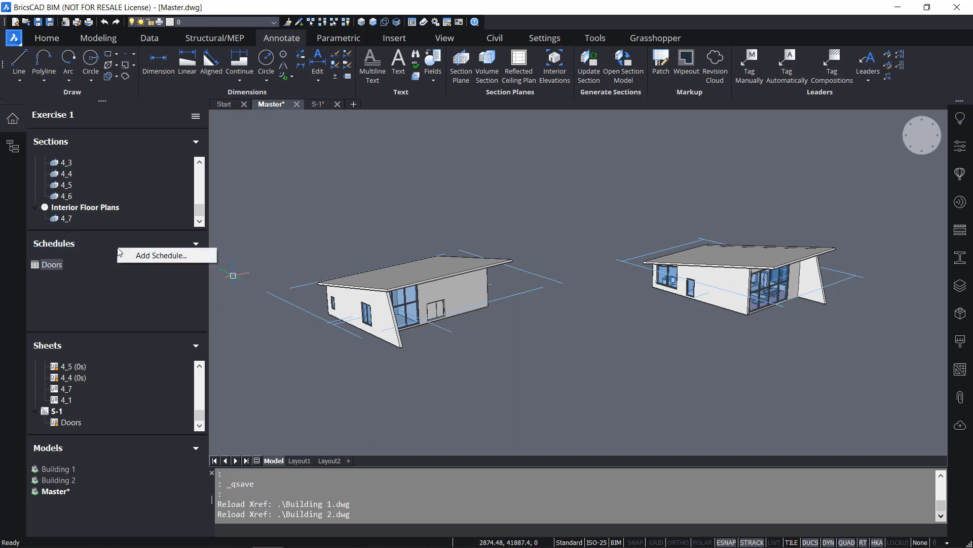
click(163, 258)
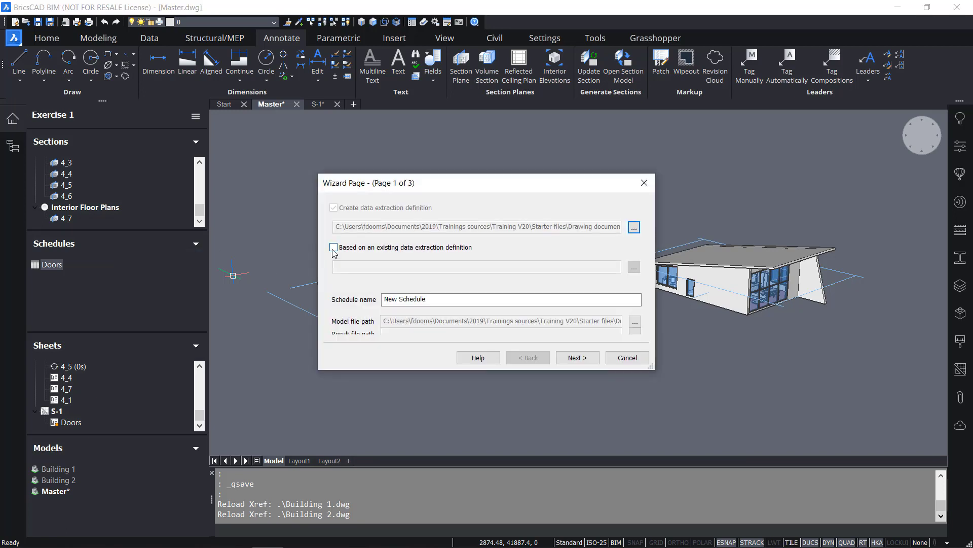
click(334, 248)
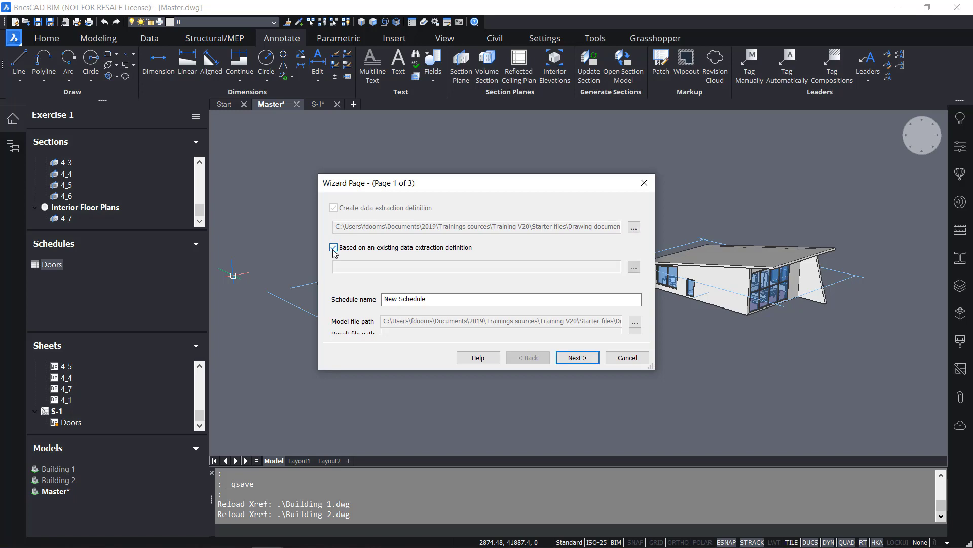
click(634, 267)
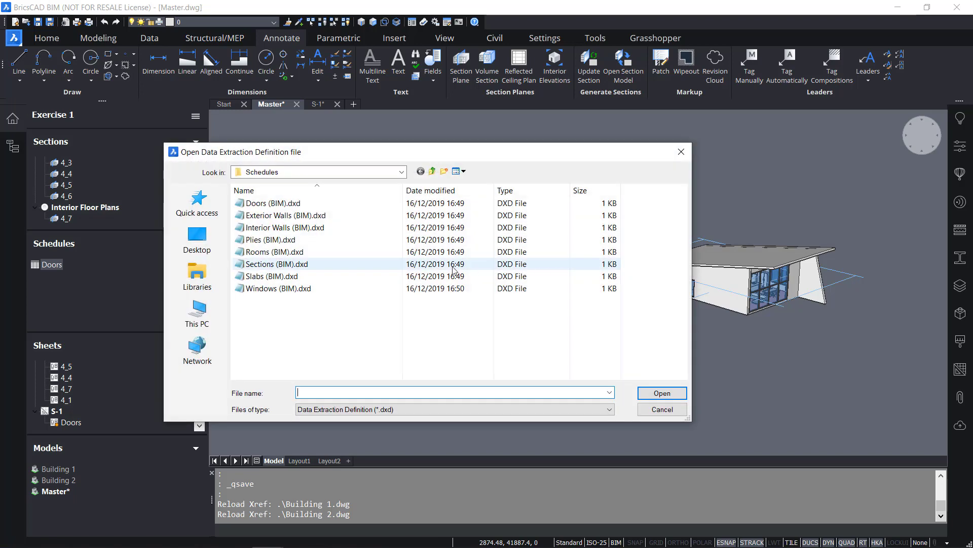
click(278, 288)
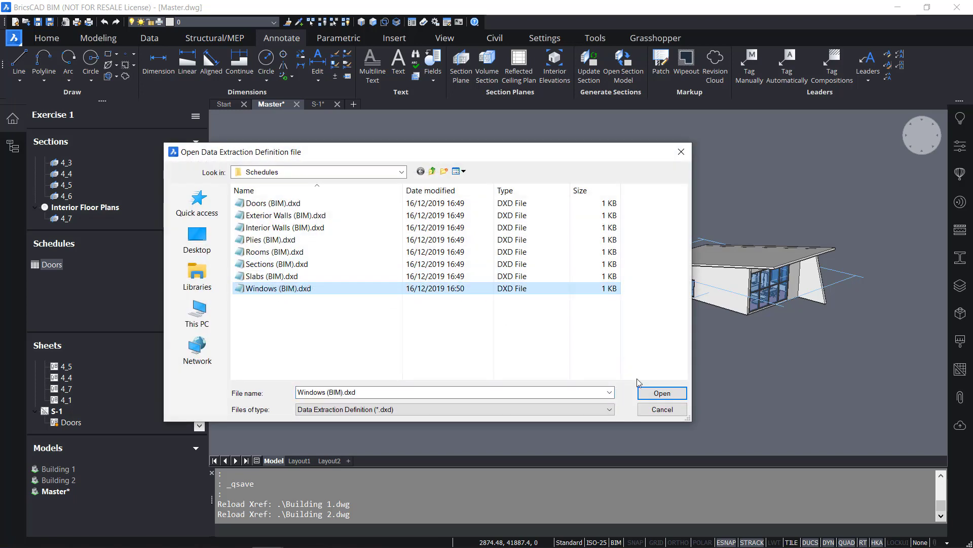
click(661, 393)
Name the new schedule Windows and set its result file to S-2 in the Exercise folder.
click(434, 299)
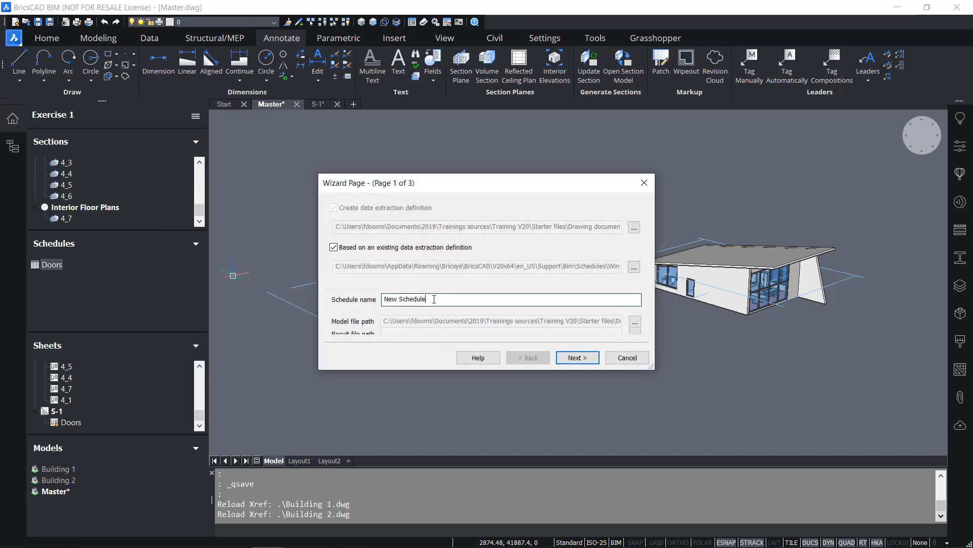
double_click(434, 299)
text(Windows)
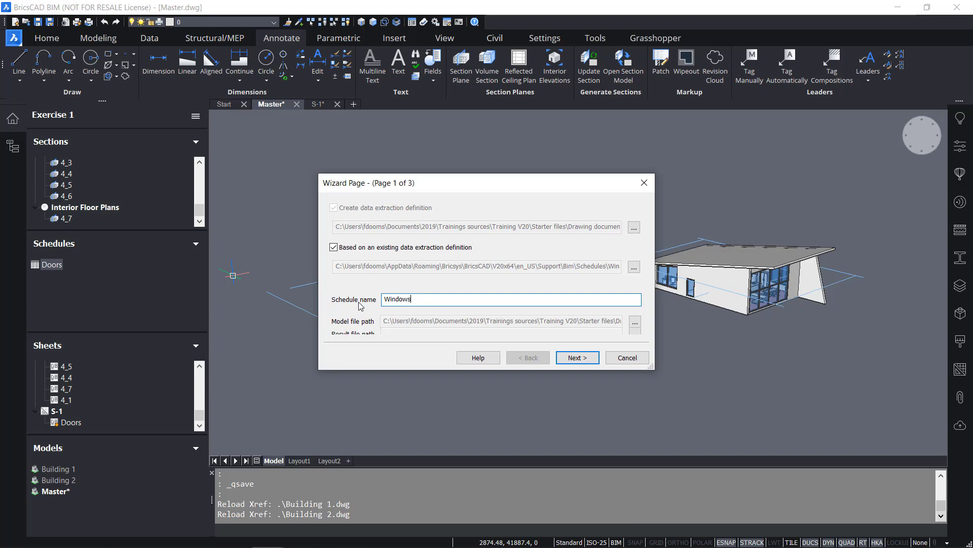
drag(657, 372, 672, 402)
click(649, 349)
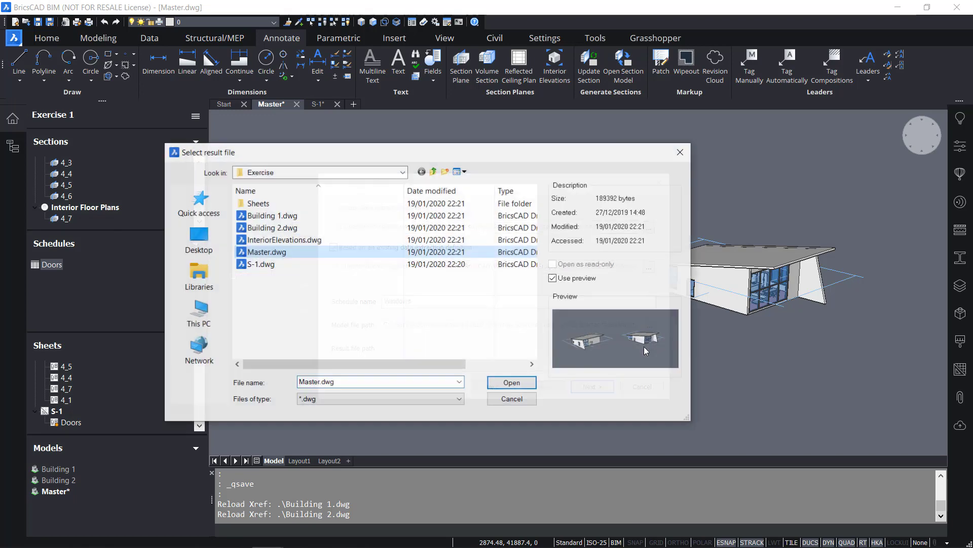
click(354, 386)
double_click(354, 386)
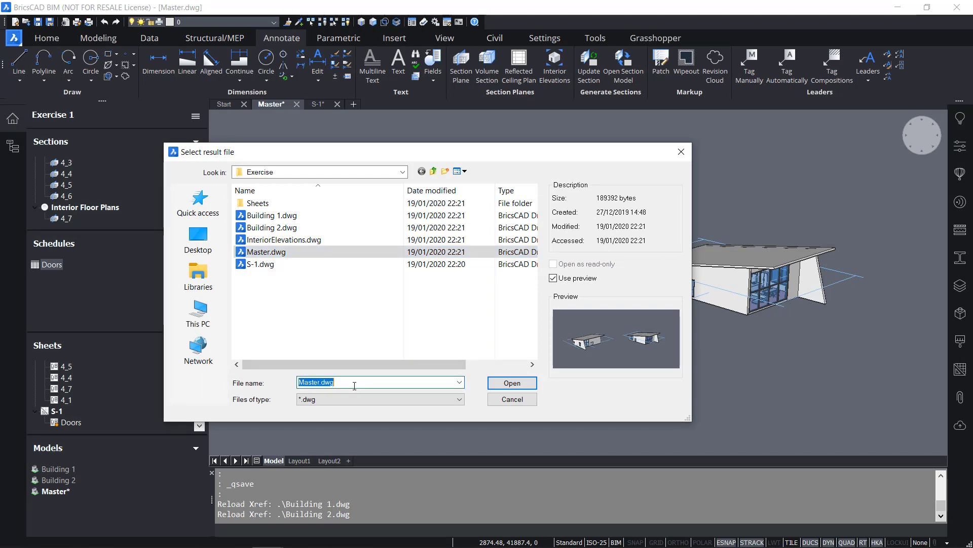
text(S-1)
key(Return)
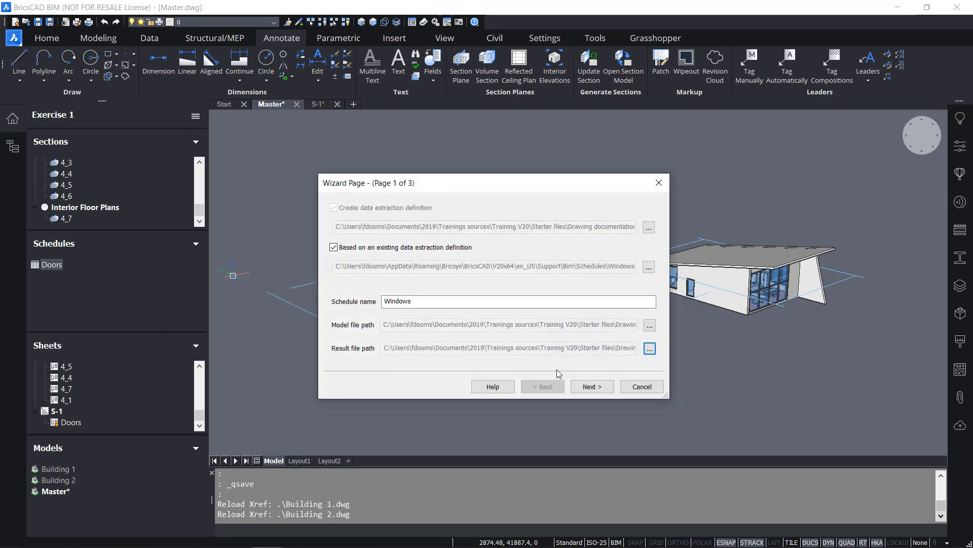
Turn off extracting entities from blocks, keep the listed window properties, and finish creating the Windows schedule.
click(590, 388)
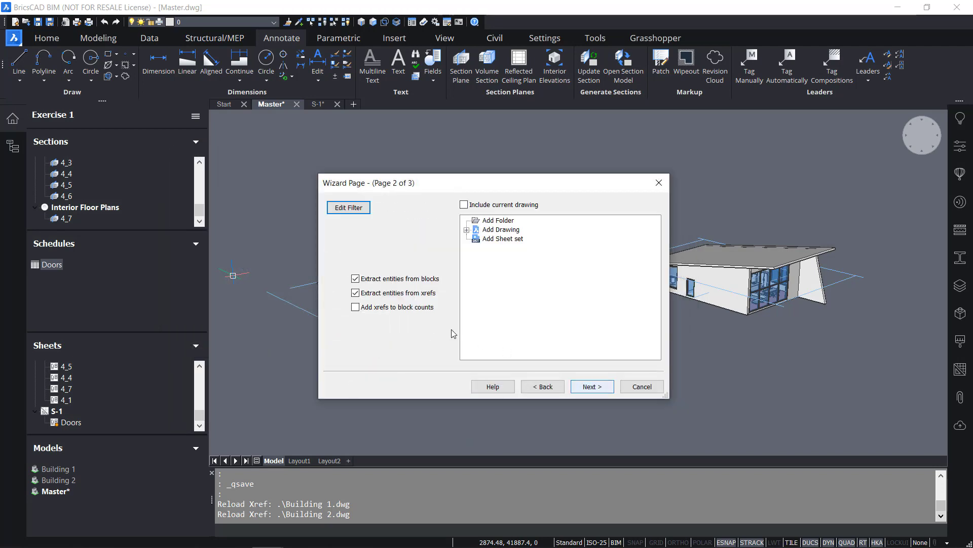
click(357, 279)
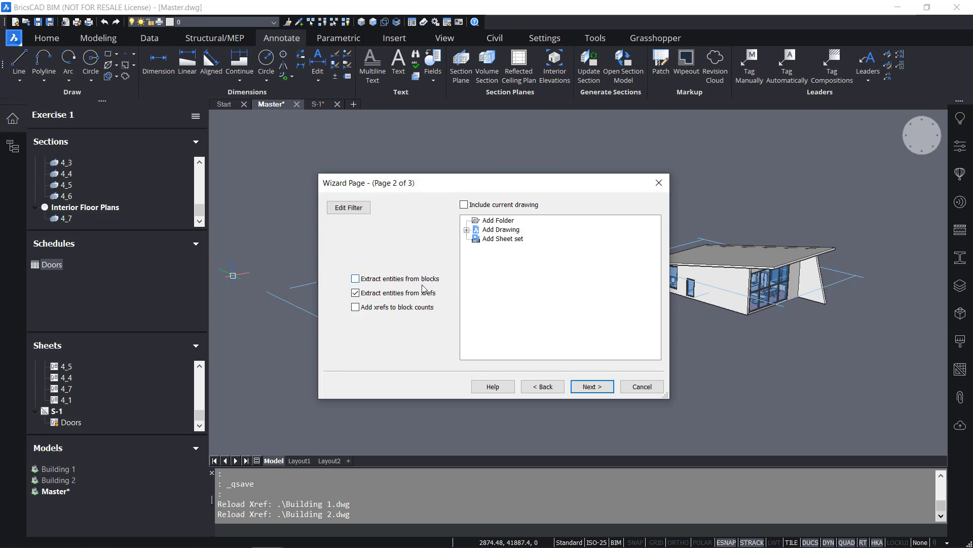
click(597, 387)
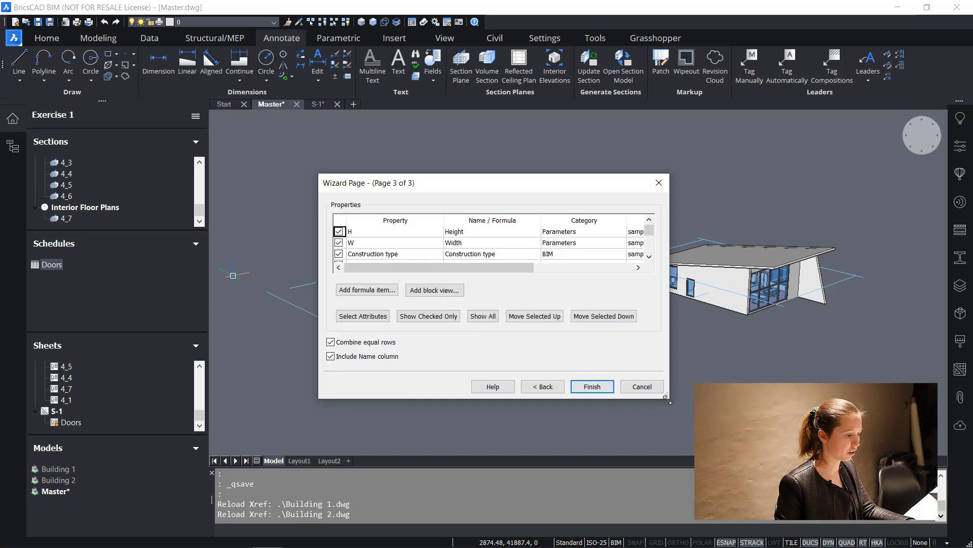
drag(665, 395, 715, 460)
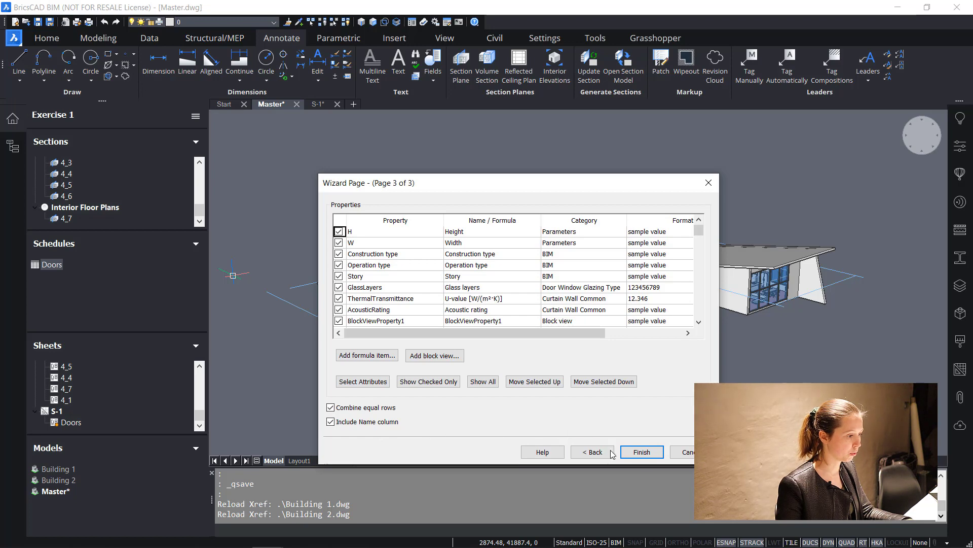
click(654, 453)
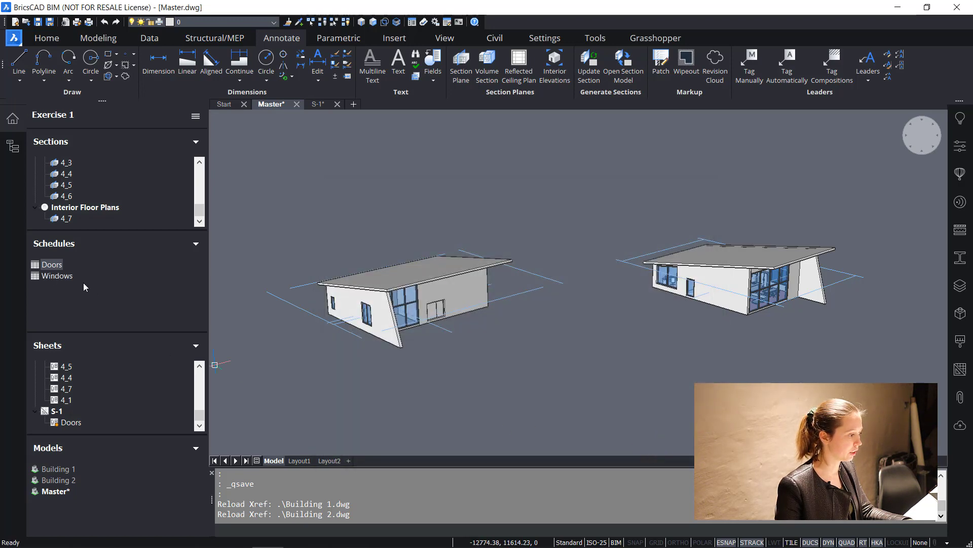
Update the Windows schedule of the project and open its result table on sheet S-2.
right_click(53, 279)
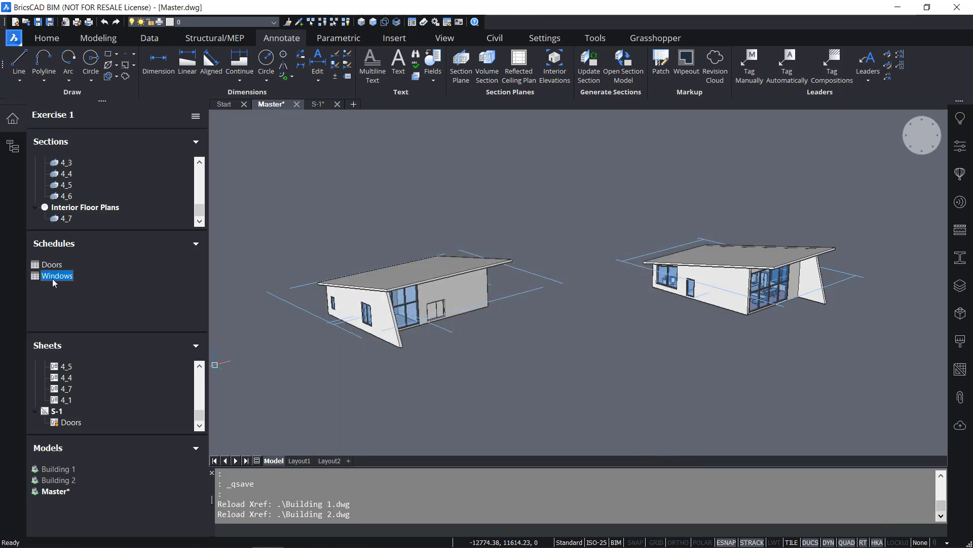
click(94, 315)
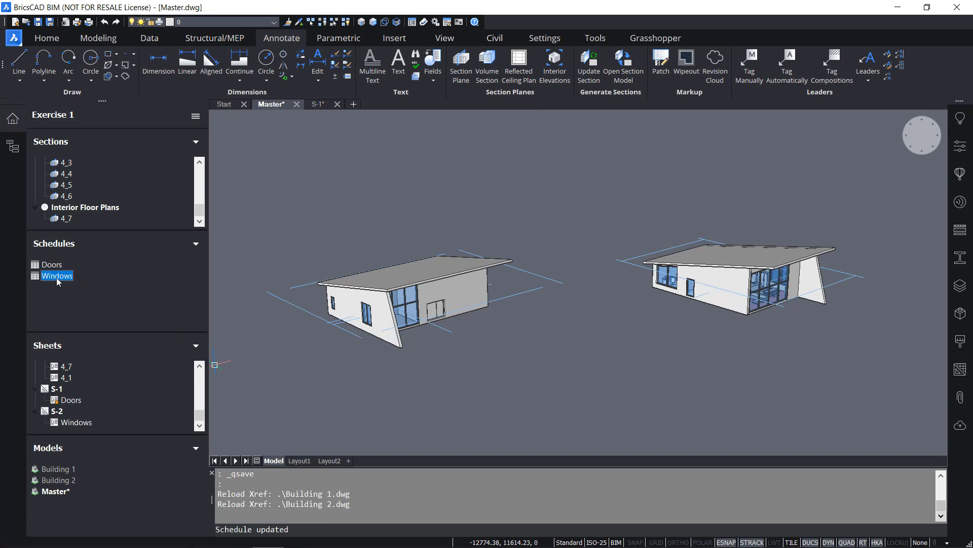
right_click(57, 277)
click(83, 325)
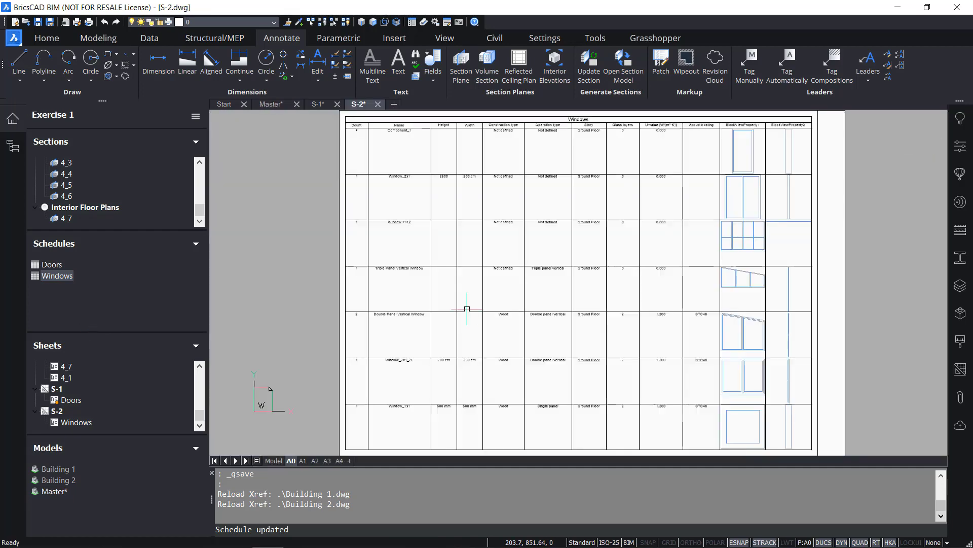
Examine the rows, properties and block views of the Windows schedule table on sheet S-2.
scroll(482, 319, up, 3)
scroll(445, 386, down, 2)
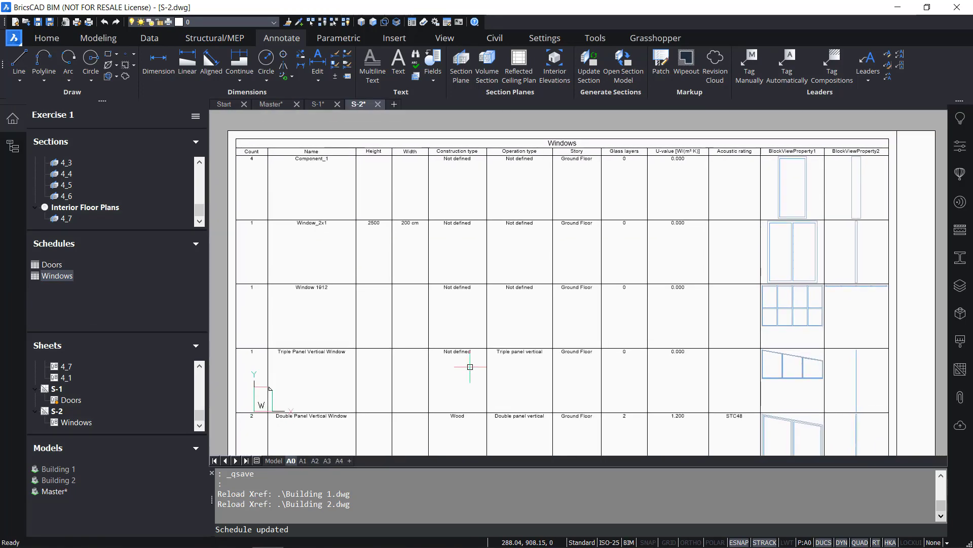
middle_drag(463, 370, 479, 306)
middle_drag(482, 348, 500, 392)
scroll(484, 281, down, 3)
scroll(500, 392, down, 2)
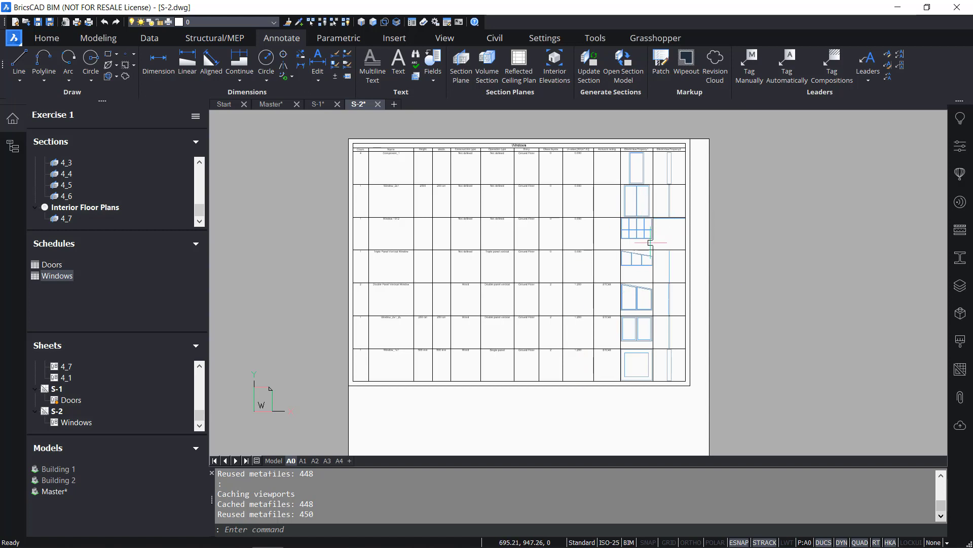
scroll(605, 244, up, 2)
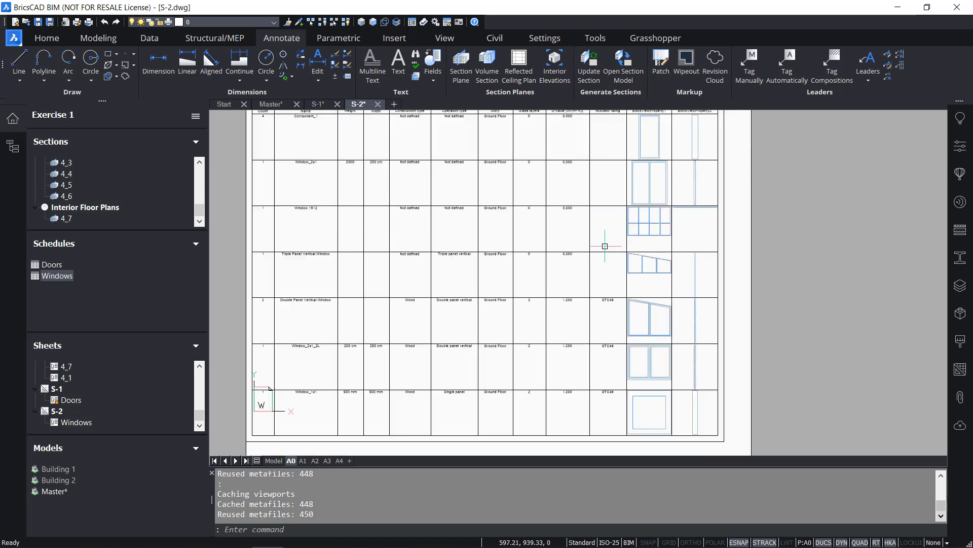
Review the Windows table from its header row down to the last window row, including the Story column.
scroll(605, 246, down, 2)
scroll(605, 246, up, 2)
middle_drag(553, 273, 559, 313)
scroll(472, 156, up, 3)
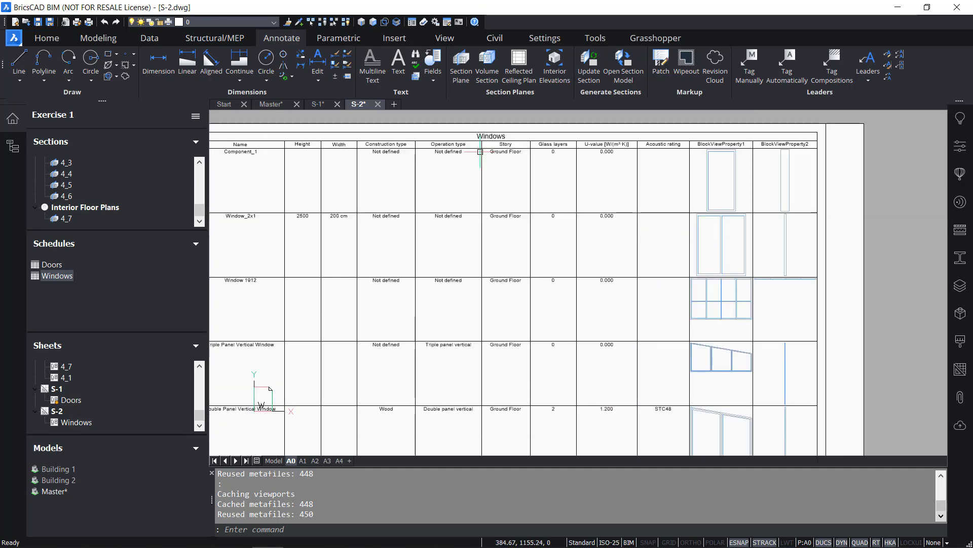
scroll(507, 147, up, 1)
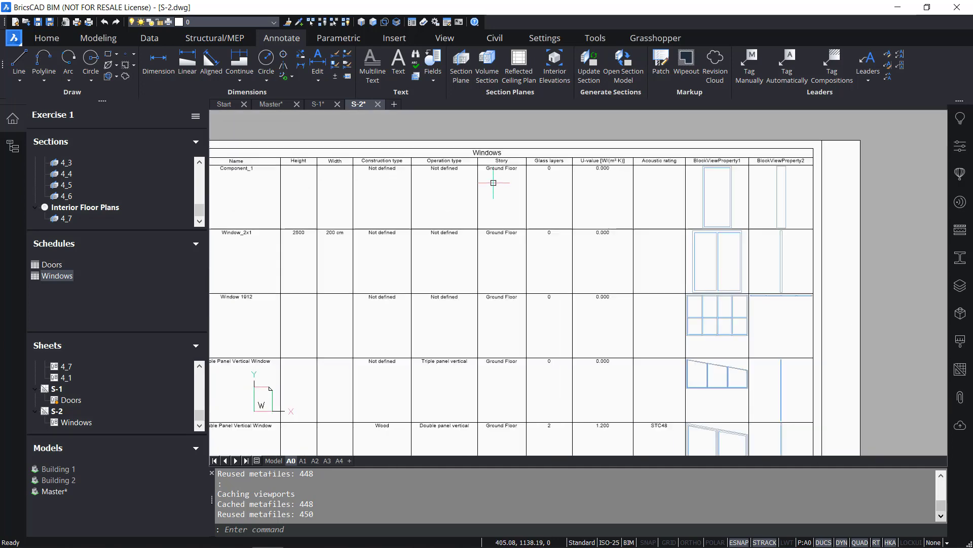
scroll(495, 169, down, 2)
middle_drag(496, 351, 508, 242)
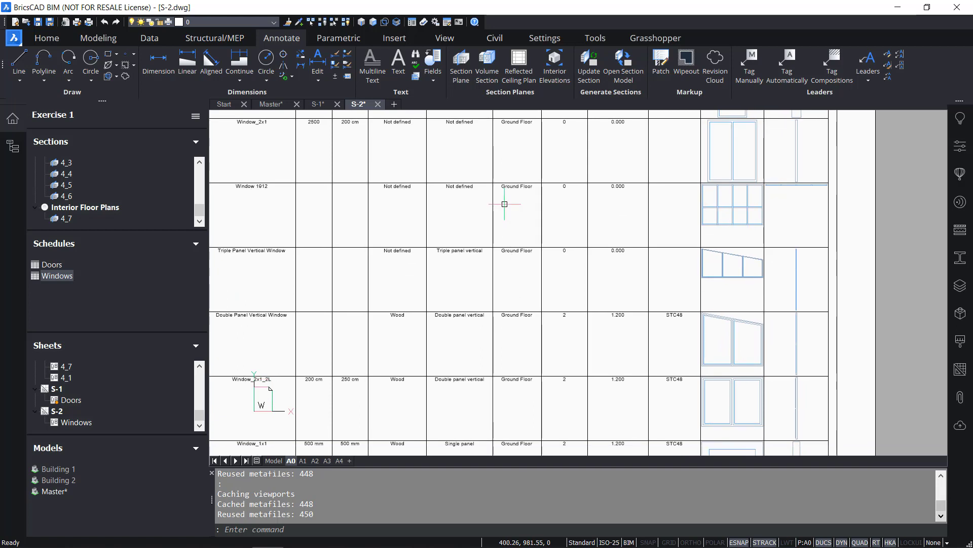
middle_drag(535, 286, 541, 235)
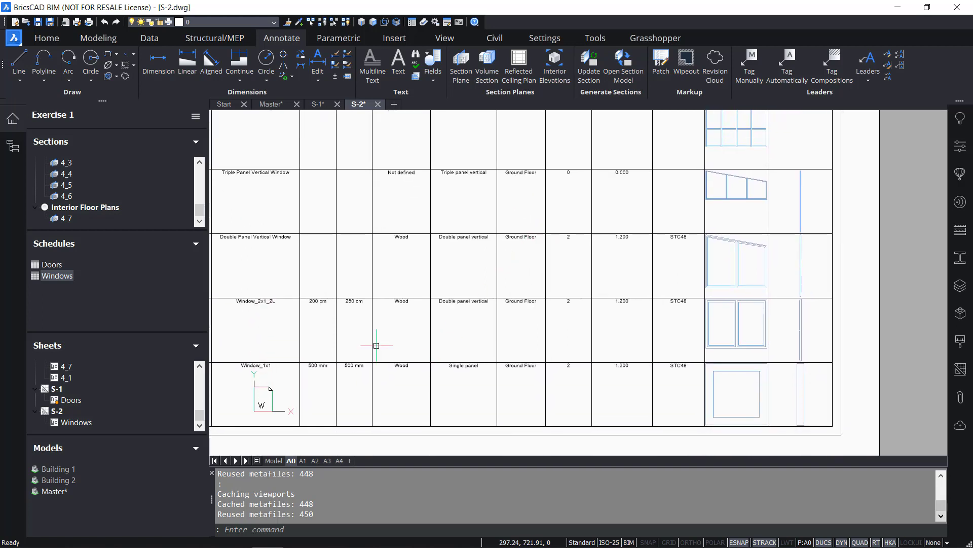
Check the data extraction file and result path in the Windows schedule's properties, enlarging the dialog to show them.
right_click(69, 273)
click(124, 282)
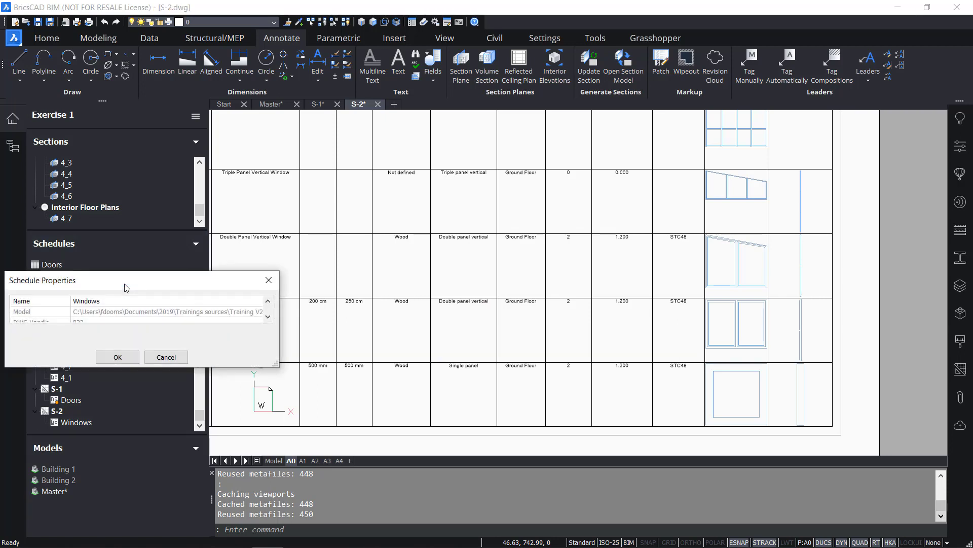
drag(120, 284, 268, 289)
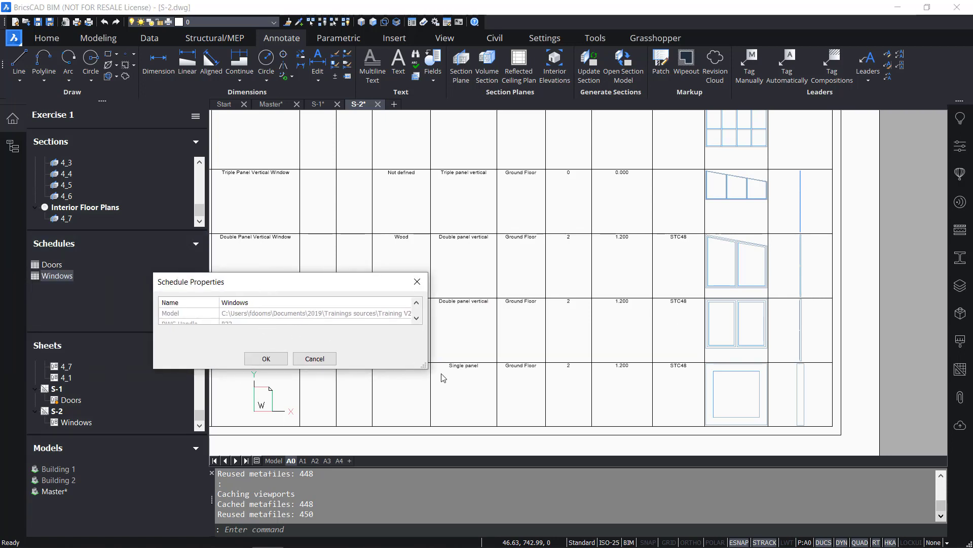
drag(428, 367, 603, 428)
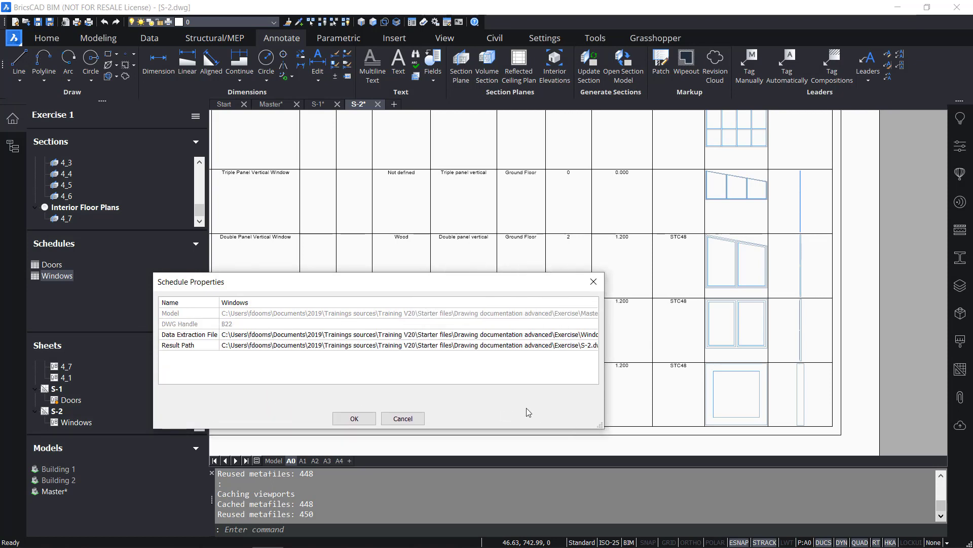
click(367, 336)
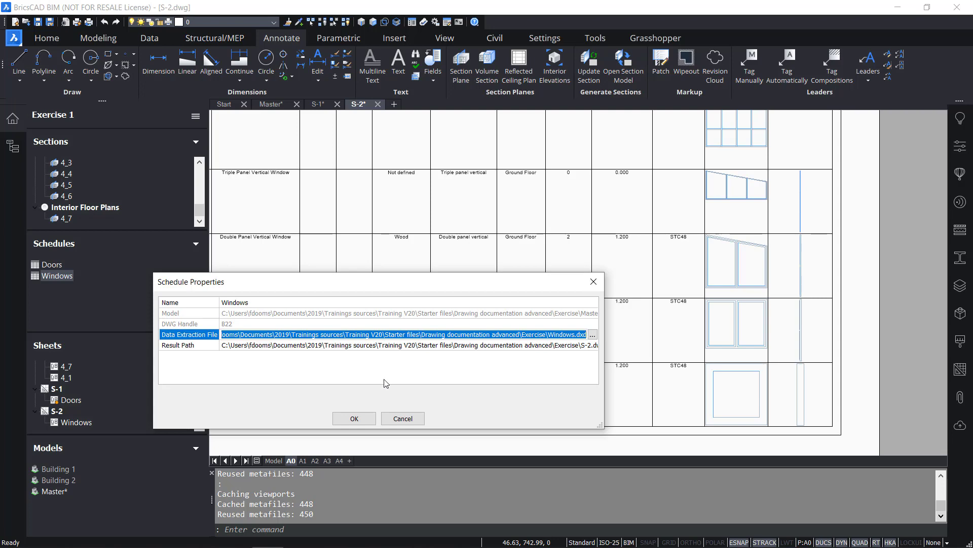
click(357, 418)
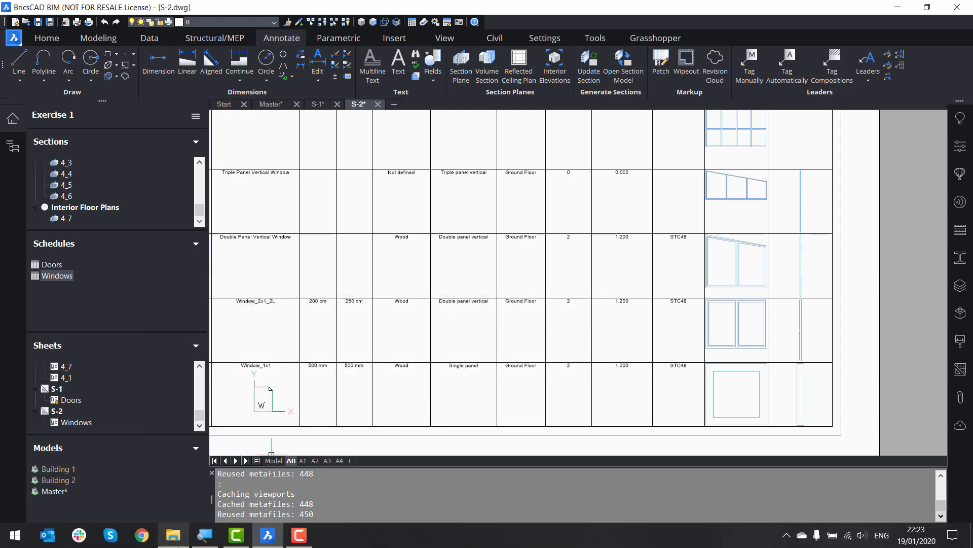
Open Windows.dxd from the Exercise folder in Notepad, delete its Story property line, and save the file.
click(177, 543)
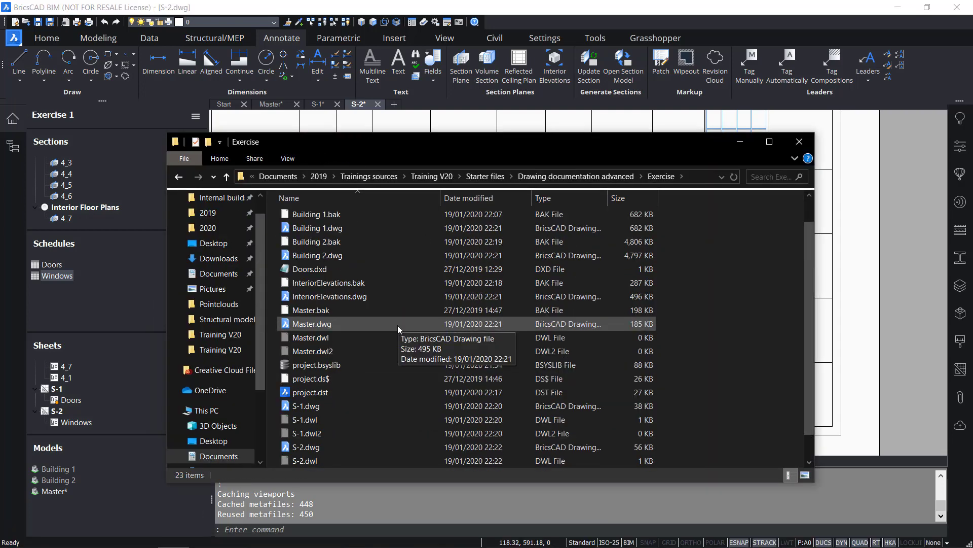
scroll(397, 326, down, 1)
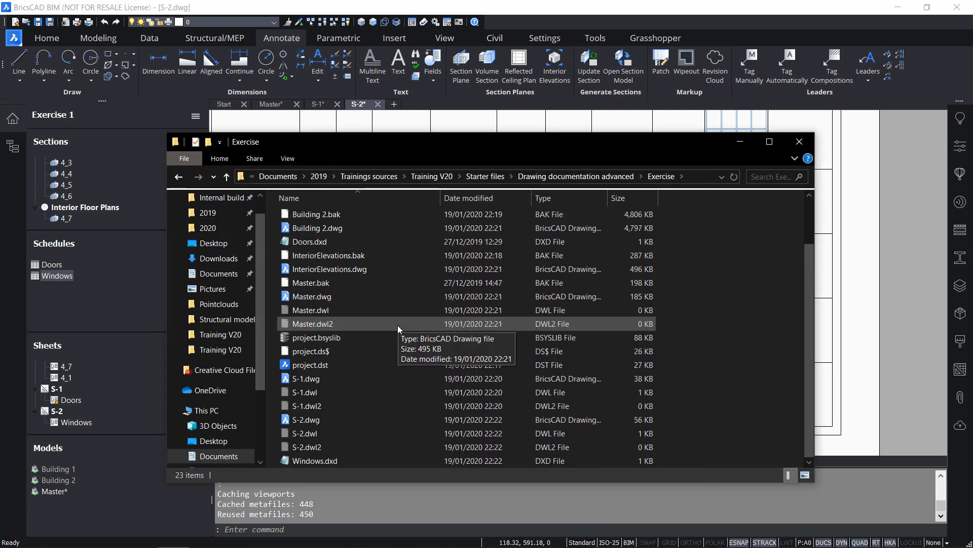
double_click(347, 456)
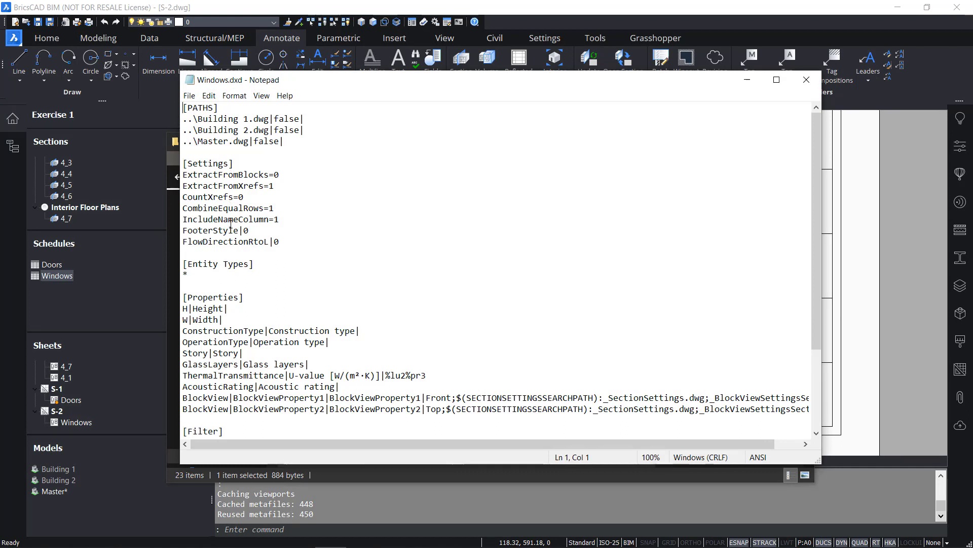
scroll(226, 234, down, 1)
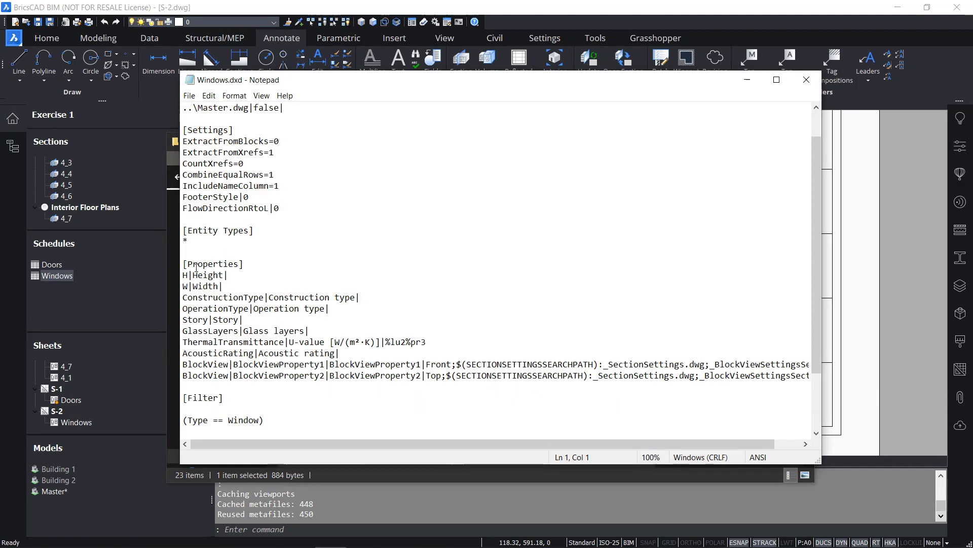
drag(262, 319, 352, 306)
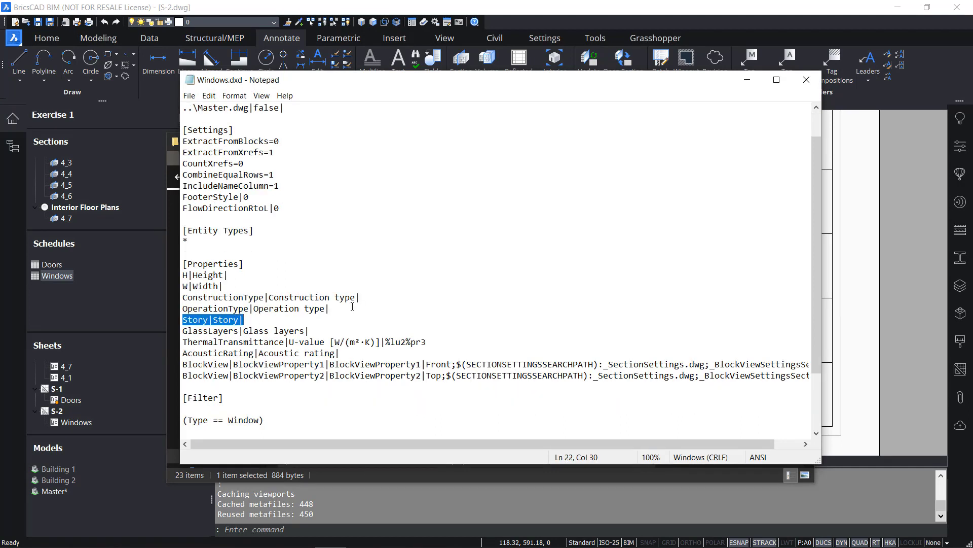
key(Delete)
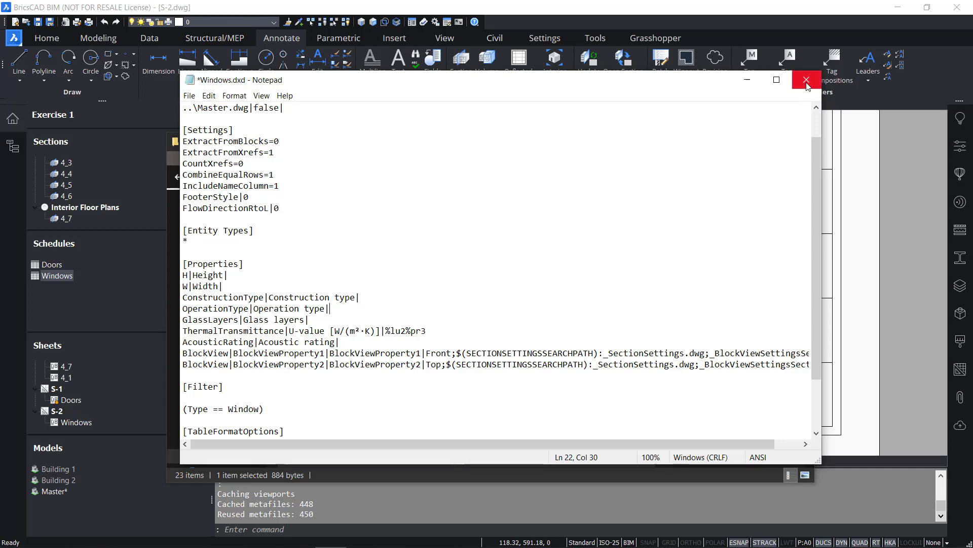
click(806, 81)
click(455, 310)
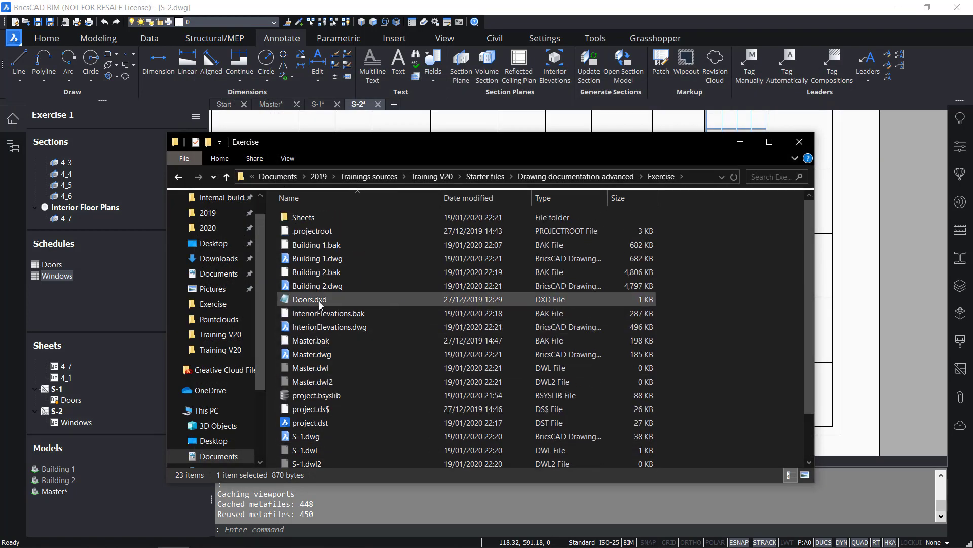
Delete the Story property line from Doors.dxd, save it, and return from the Exercise folder to the drawing in BricsCAD.
double_click(318, 299)
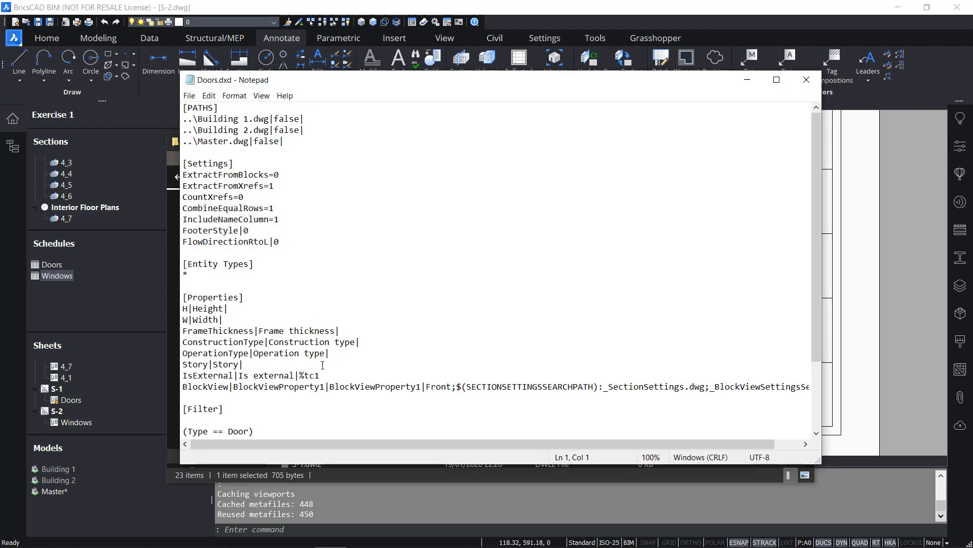
click(323, 365)
drag(359, 359, 366, 355)
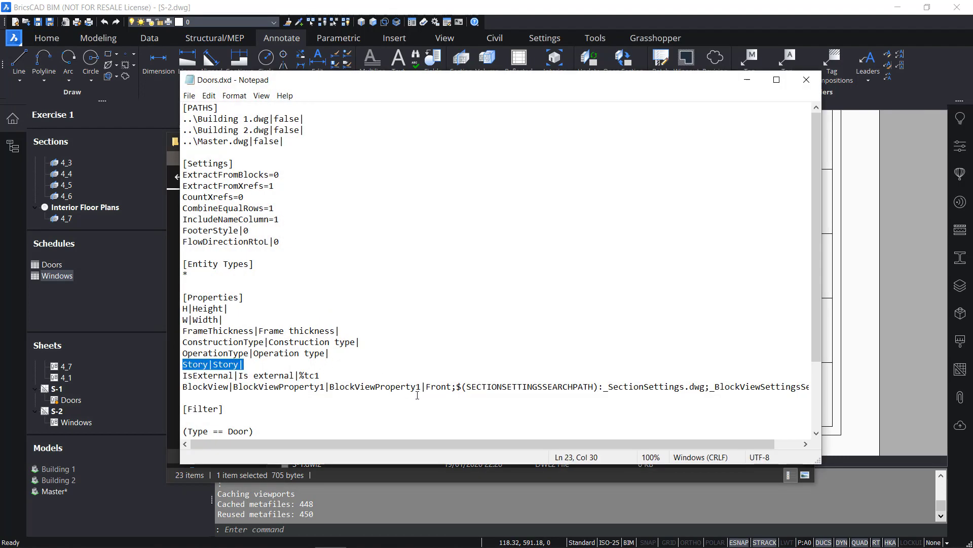
key(Delete)
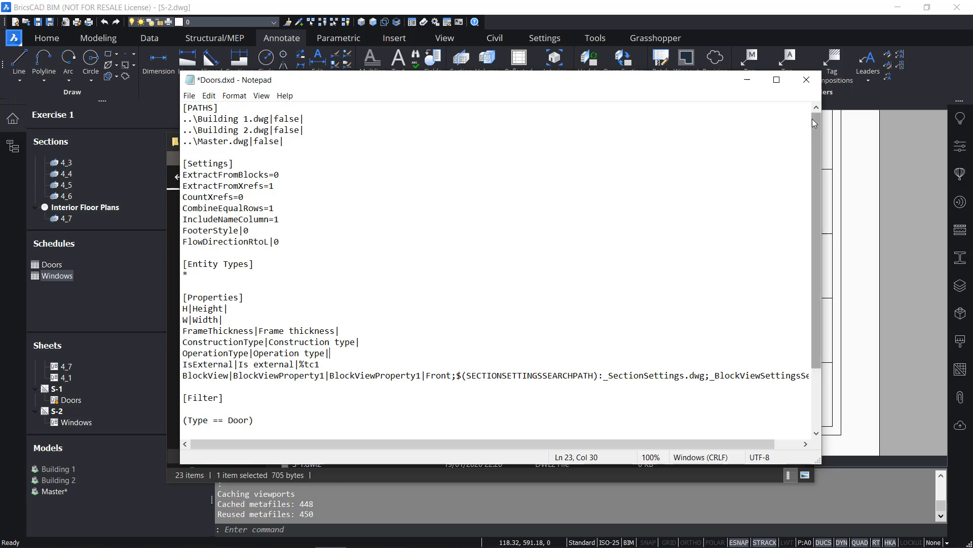
click(808, 84)
click(456, 303)
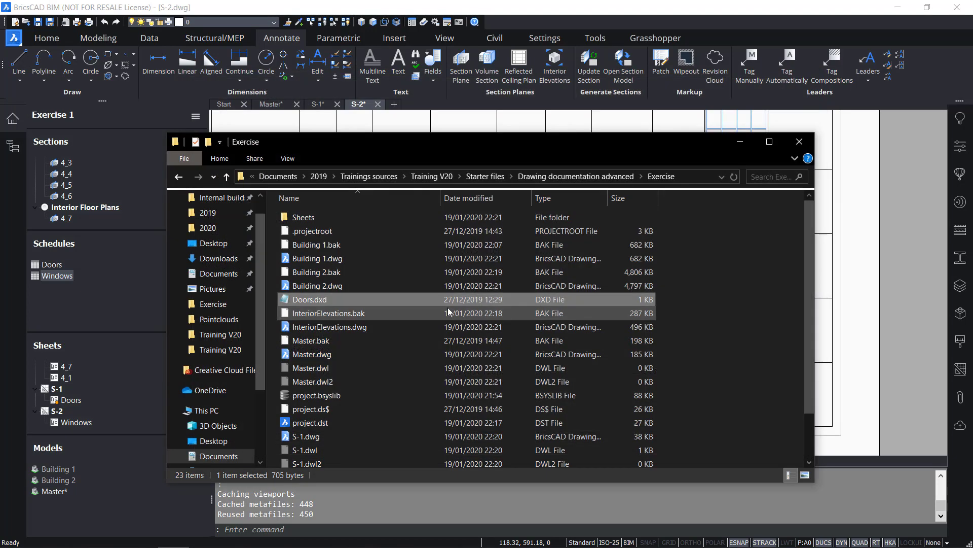
click(801, 142)
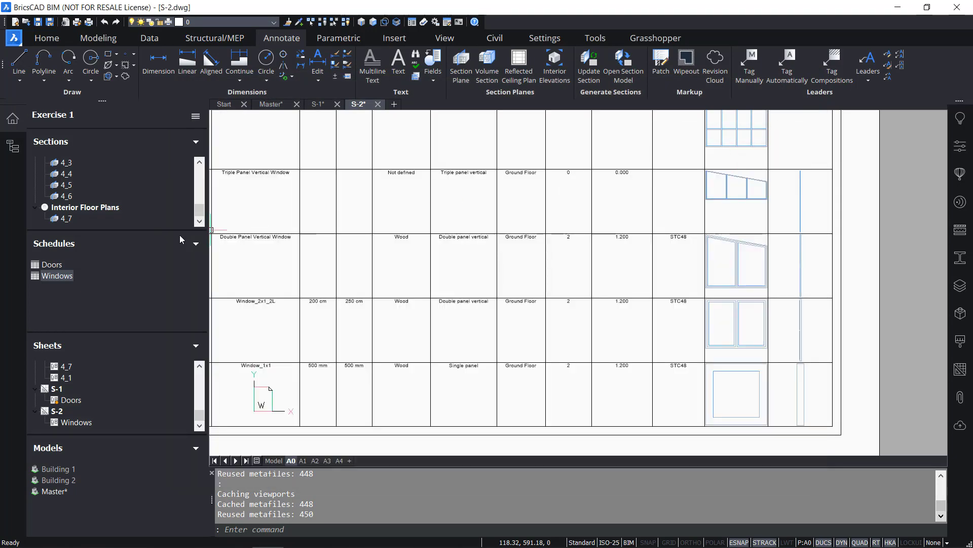
Update the Windows schedule from its edited extraction file and check the regenerated table's columns on sheet S-2.
right_click(54, 276)
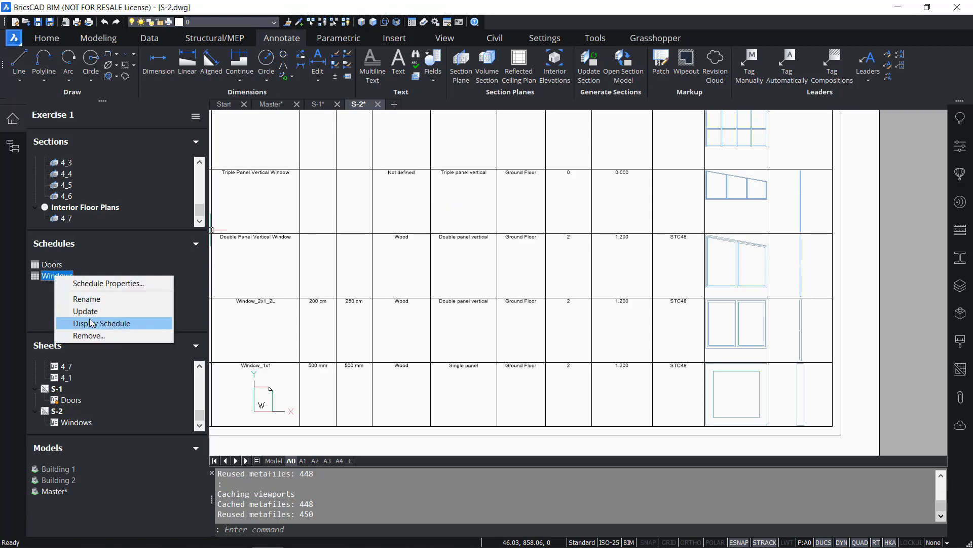
click(85, 311)
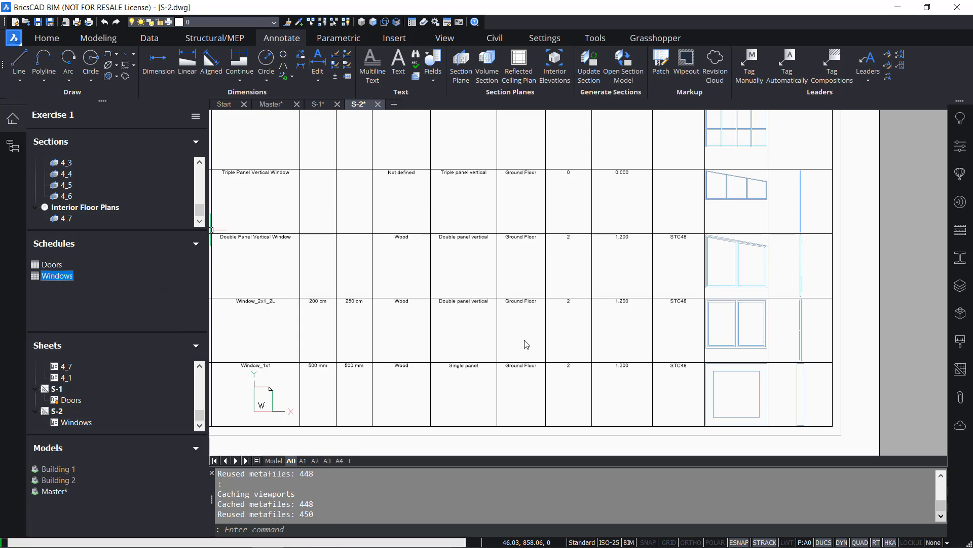
scroll(509, 299, down, 3)
scroll(525, 116, up, 4)
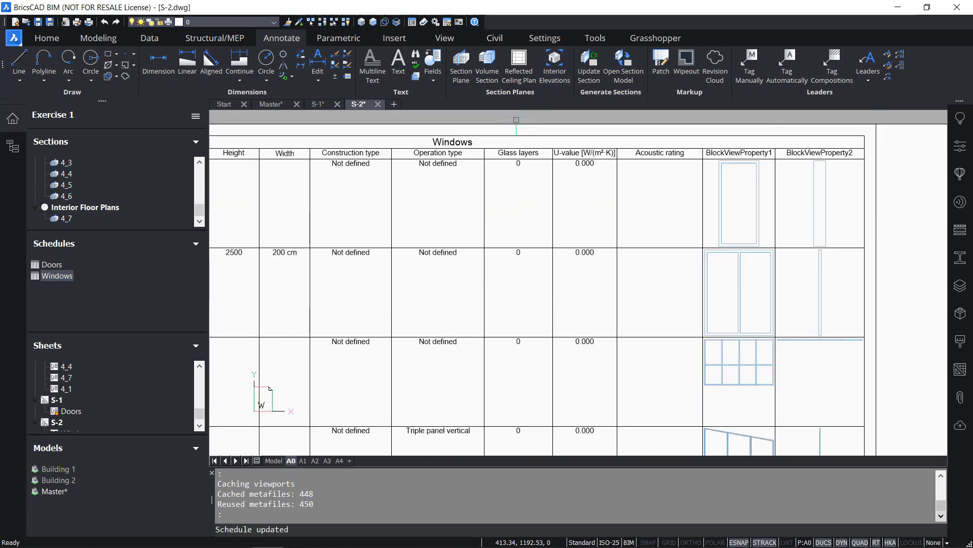
scroll(531, 211, down, 2)
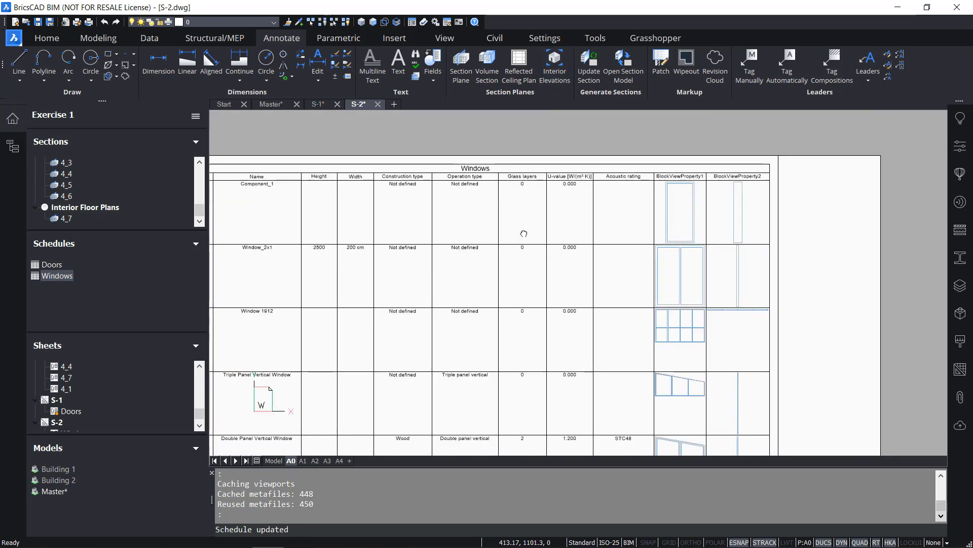
middle_drag(523, 231, 566, 219)
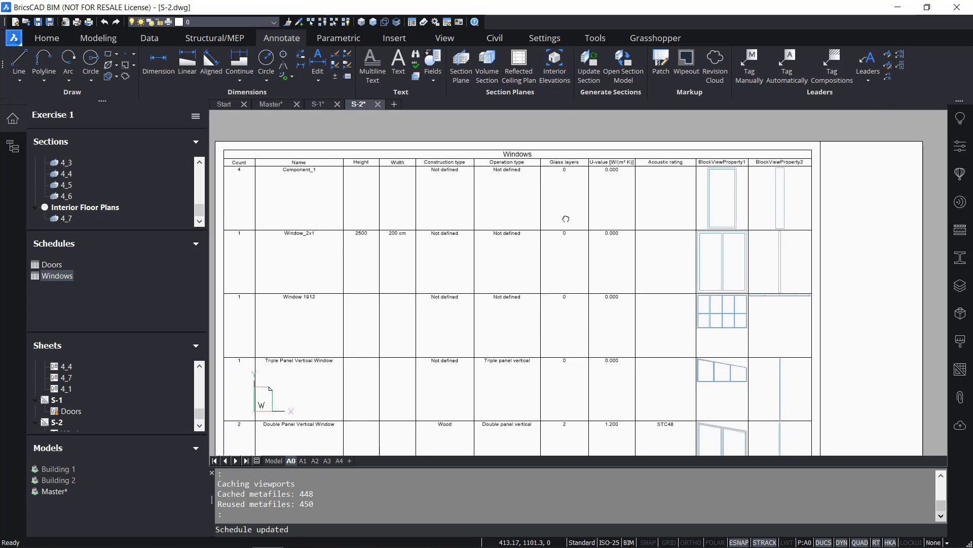
Display the Doors schedule on sheet S-1 and update it from its edited extraction file.
double_click(45, 265)
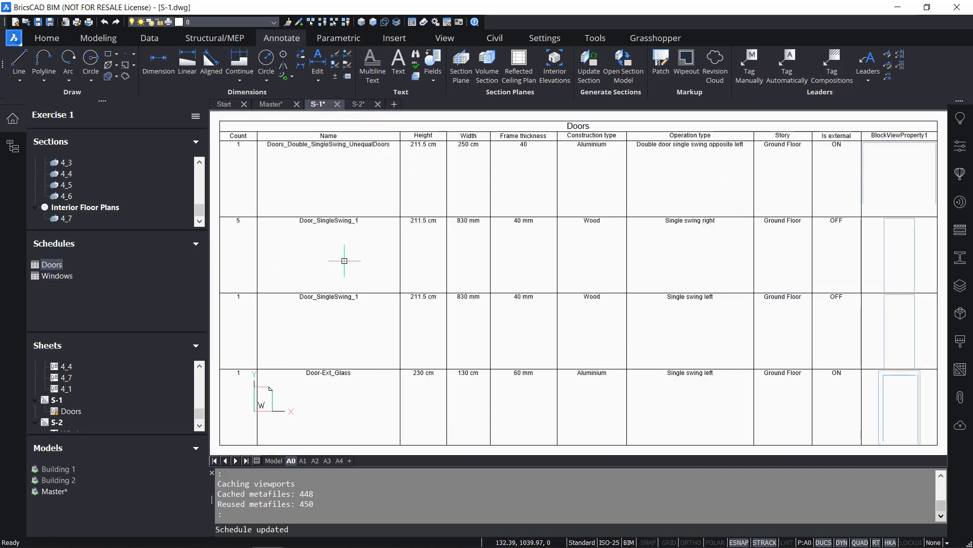
right_click(376, 257)
mouse_move(378, 277)
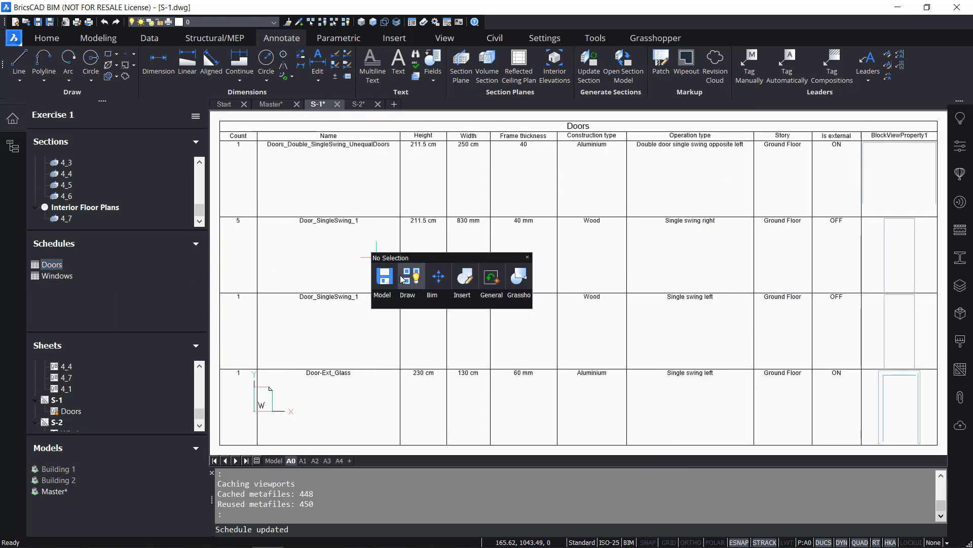
mouse_move(384, 299)
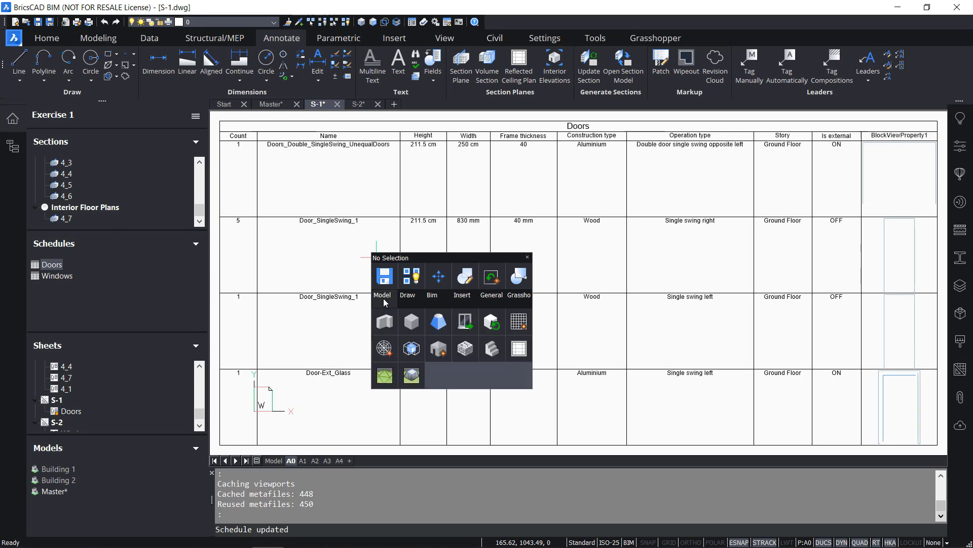
right_click(51, 268)
click(85, 300)
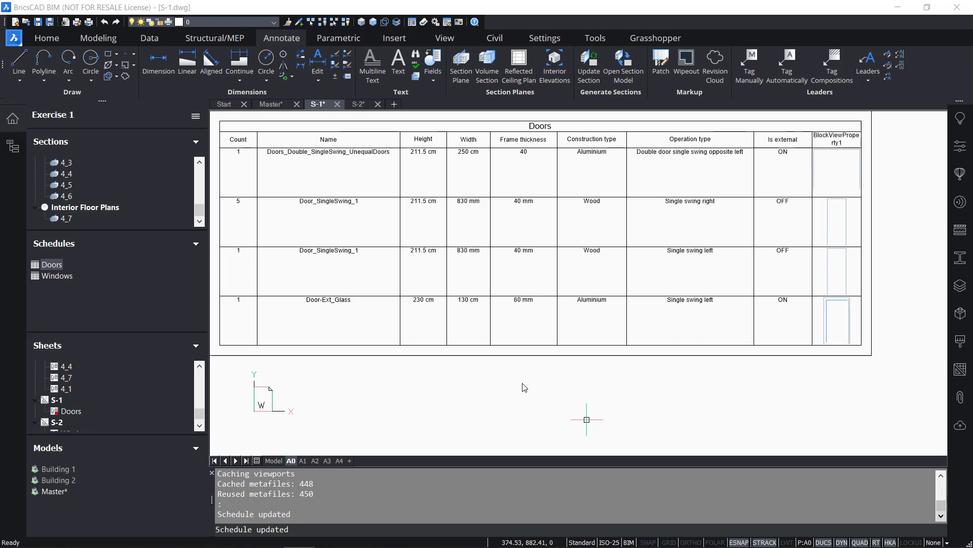
Switch to the Master model and open the Building 2 external reference as its own drawing.
click(273, 104)
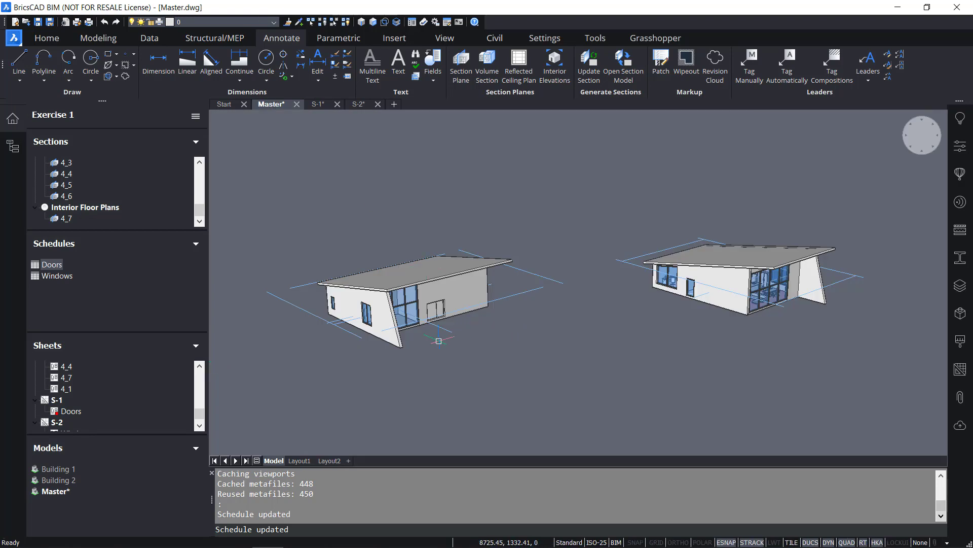
mouse_move(750, 310)
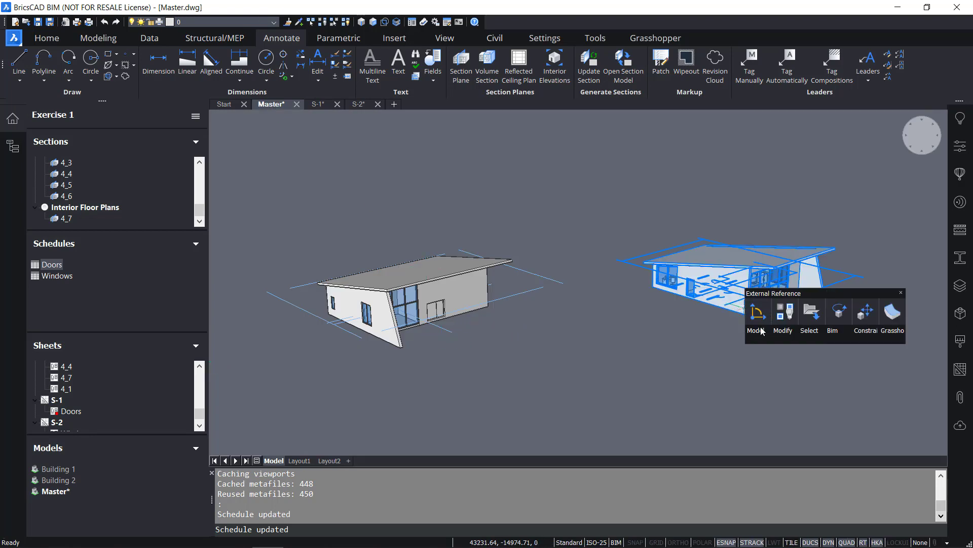
mouse_move(784, 324)
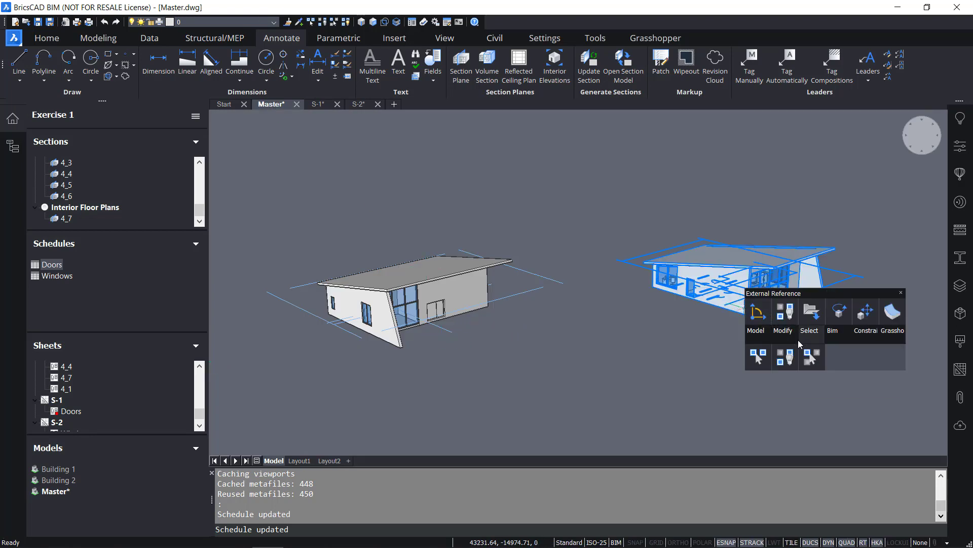
click(837, 383)
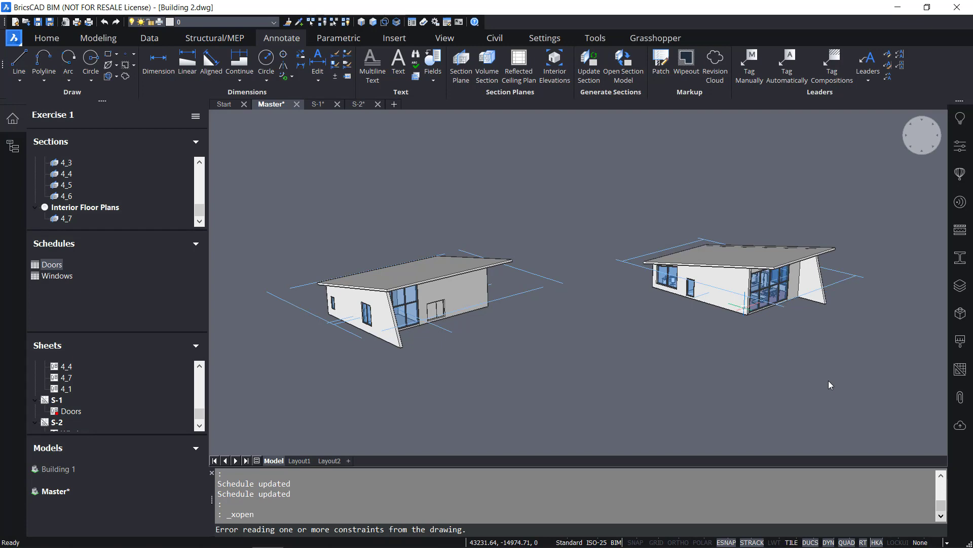
scroll(667, 343, down, 4)
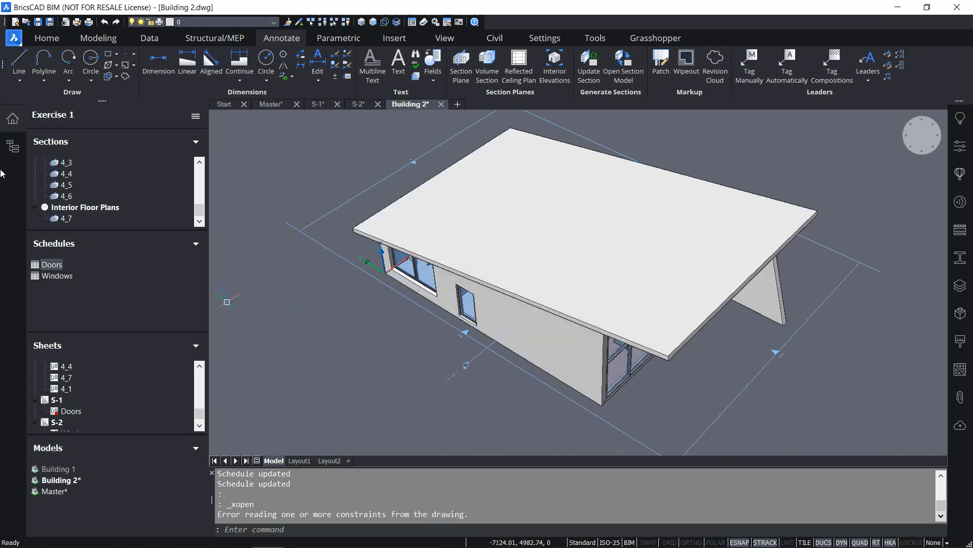
Select all furnishing elements on the Ground Floor of Building 2 from the building structure.
click(7, 146)
click(34, 149)
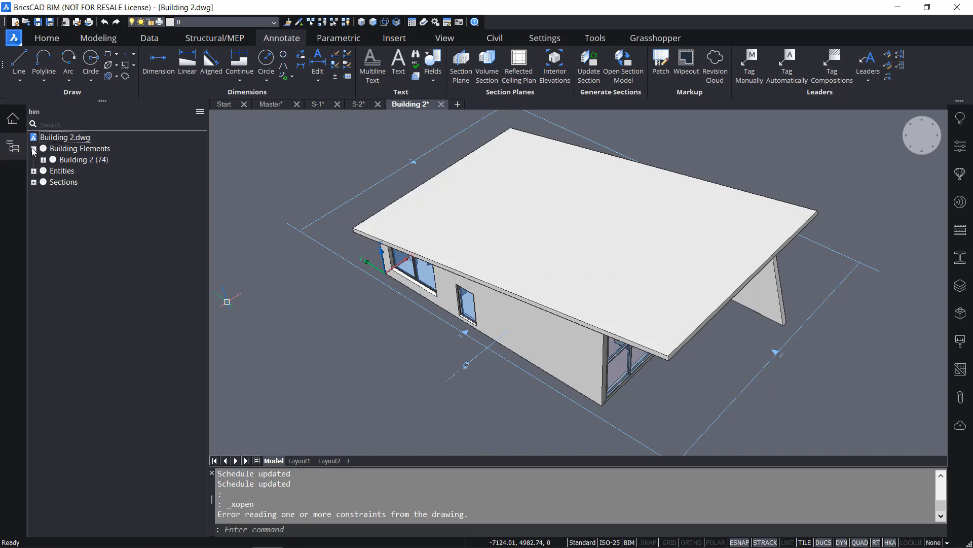
click(43, 159)
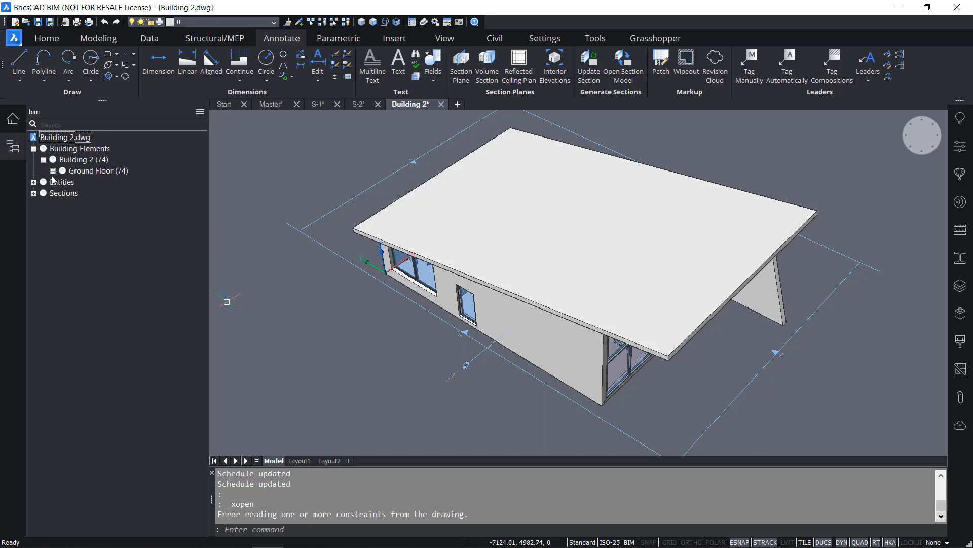
click(53, 171)
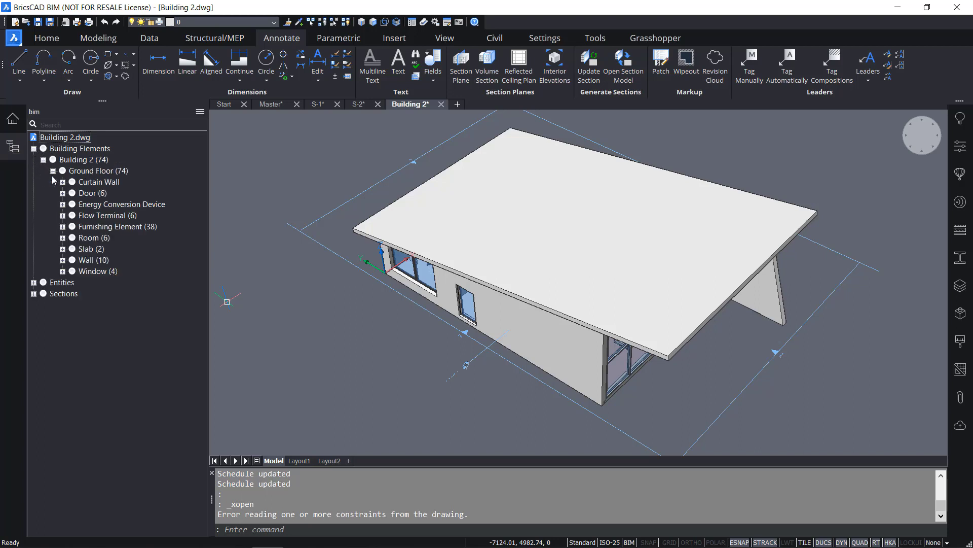
click(103, 227)
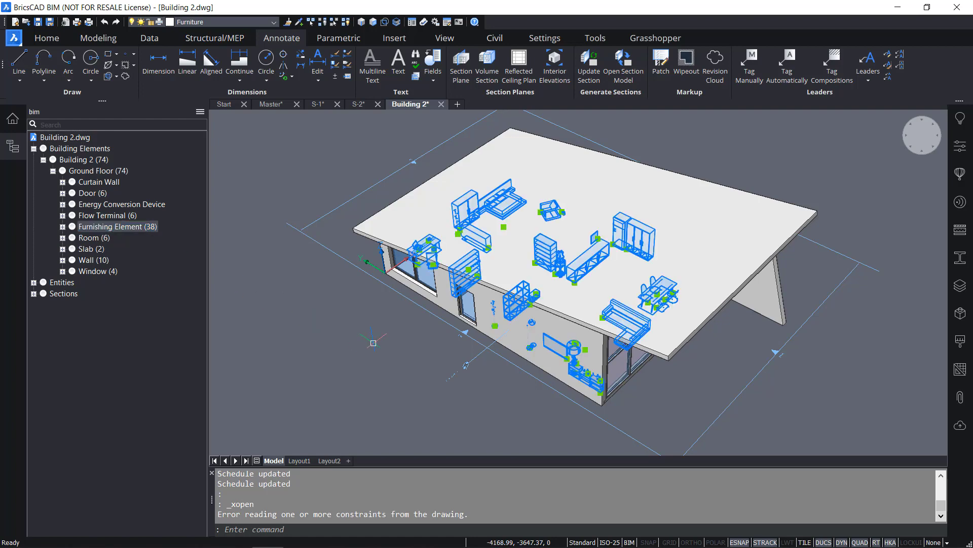
Start DATAEXTRACTION on the selected furniture and create a data extraction definition named Furniture in the Exercise folder.
text(DATAEXTRACTION)
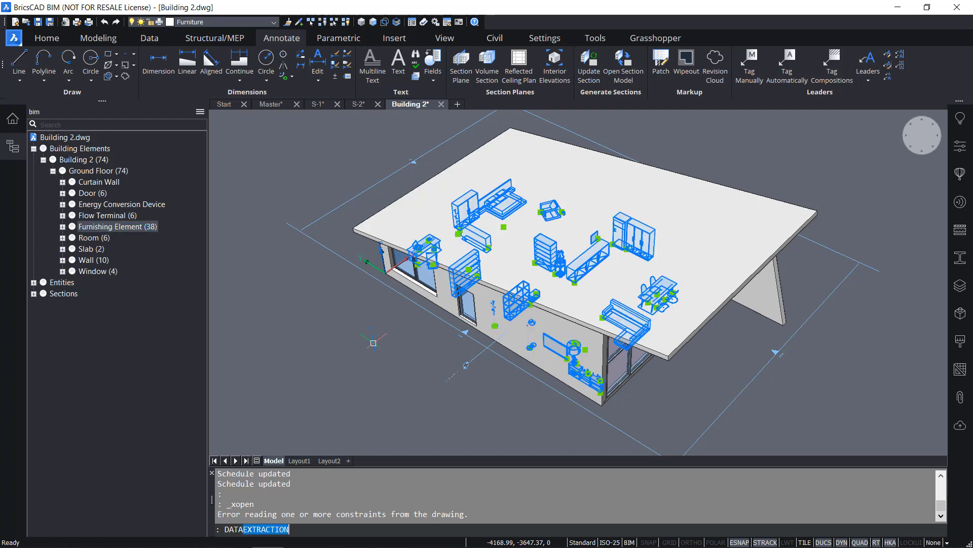
key(Return)
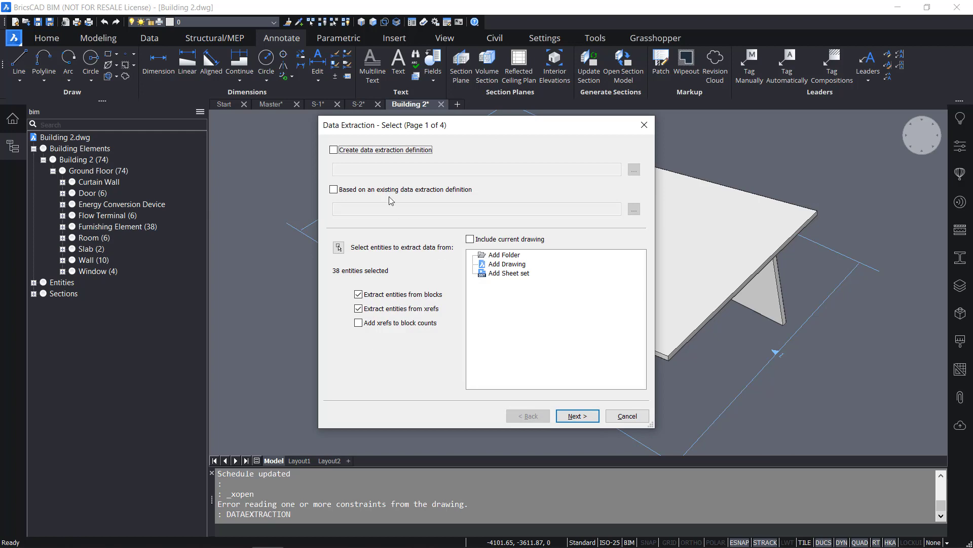
click(338, 151)
click(634, 170)
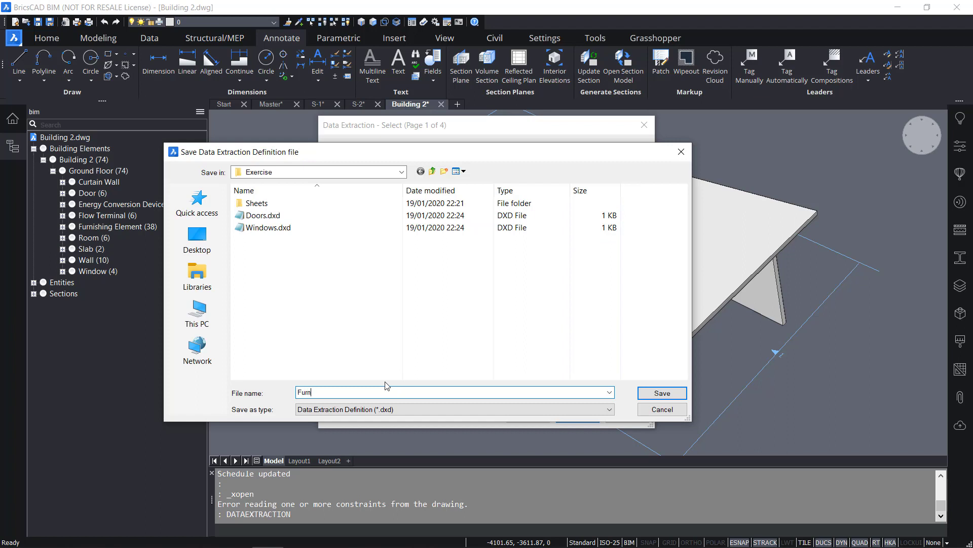
text(Furniture)
click(662, 393)
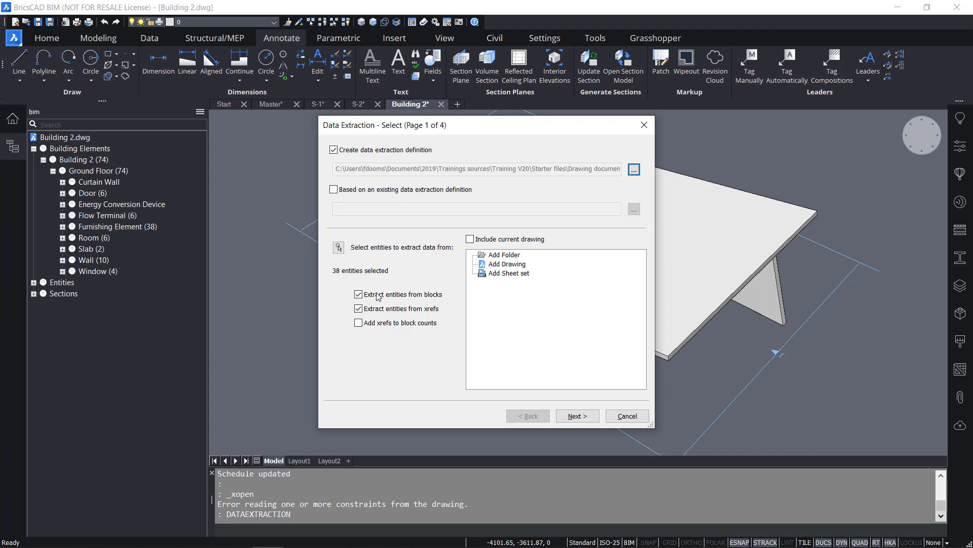
Turn off extracting entities from blocks, review the furniture entities found, and accept them all for extraction.
click(358, 295)
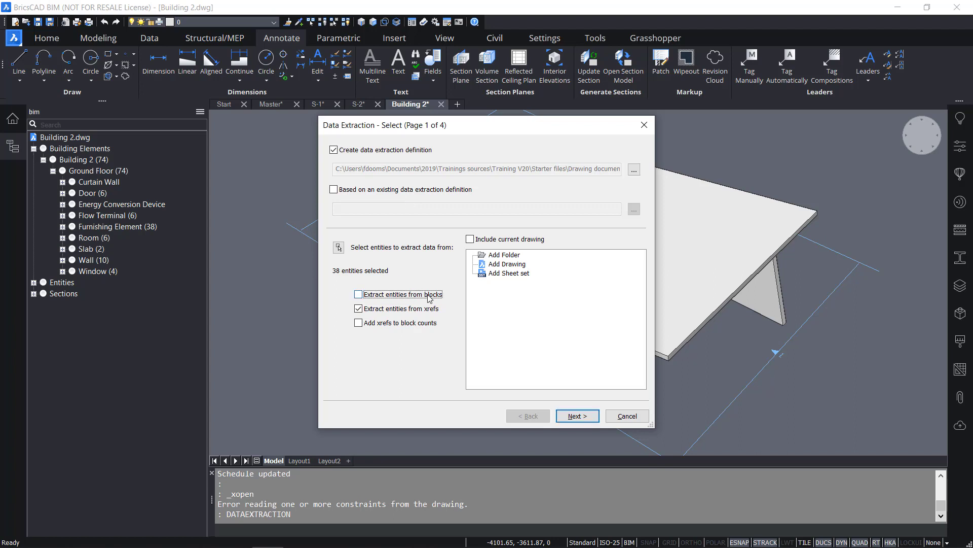
click(578, 416)
scroll(529, 266, down, 3)
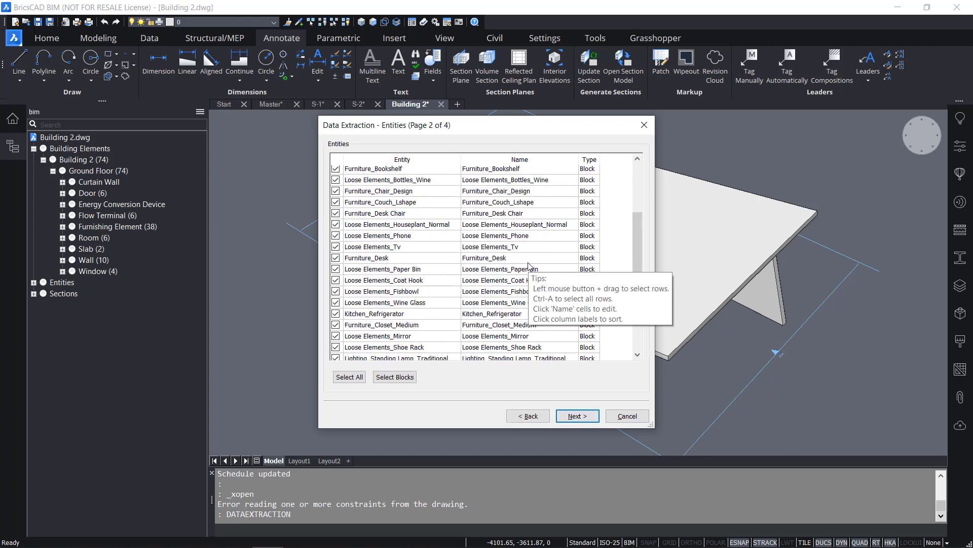
scroll(529, 266, down, 2)
scroll(529, 266, up, 5)
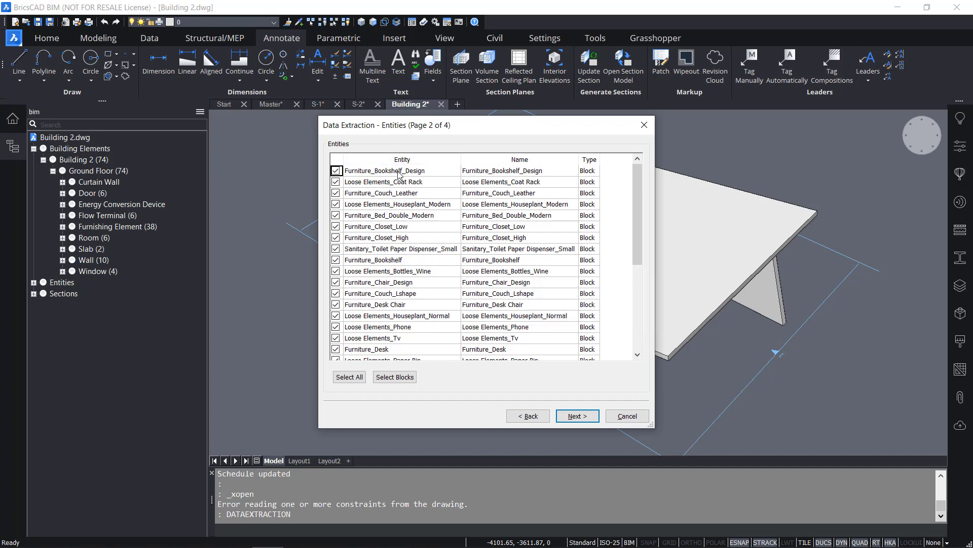
scroll(399, 175, down, 5)
scroll(445, 312, up, 5)
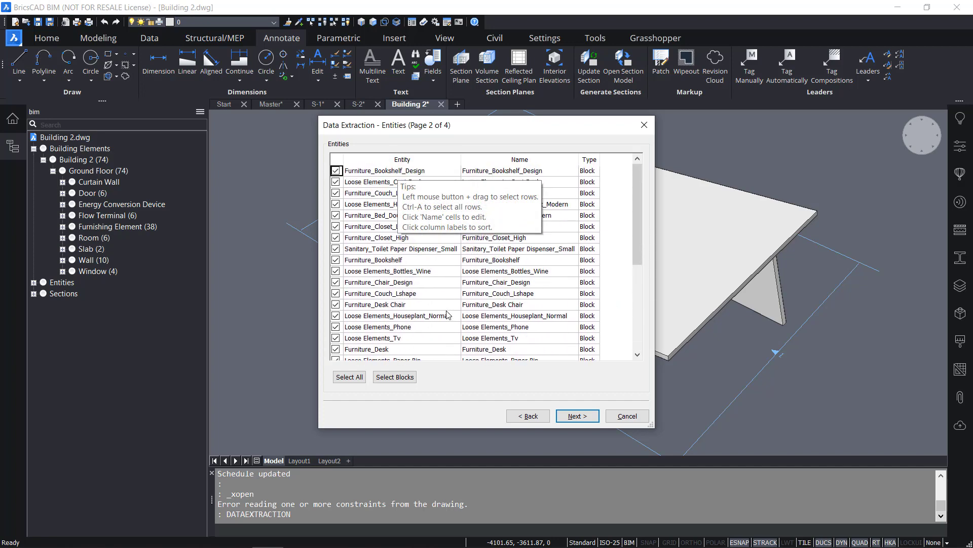
scroll(465, 320, down, 5)
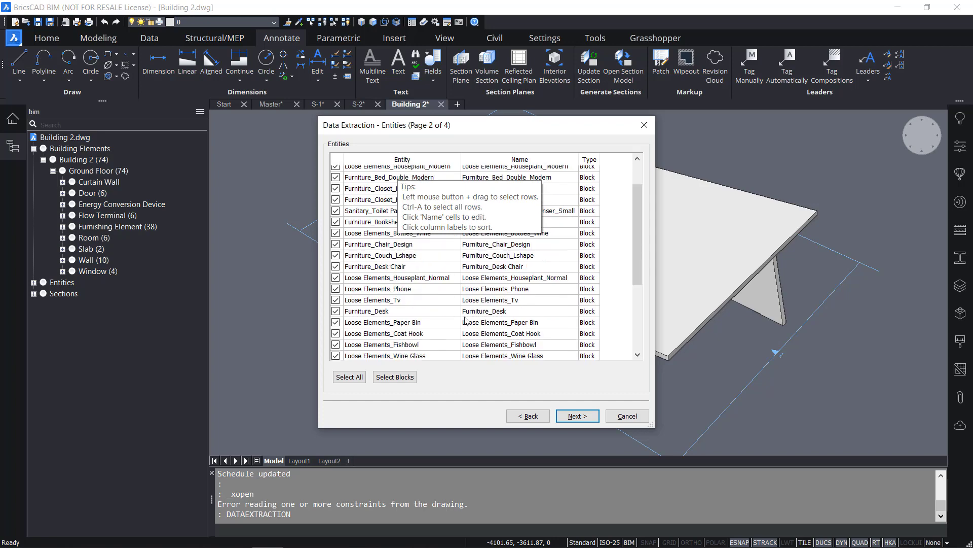
click(577, 416)
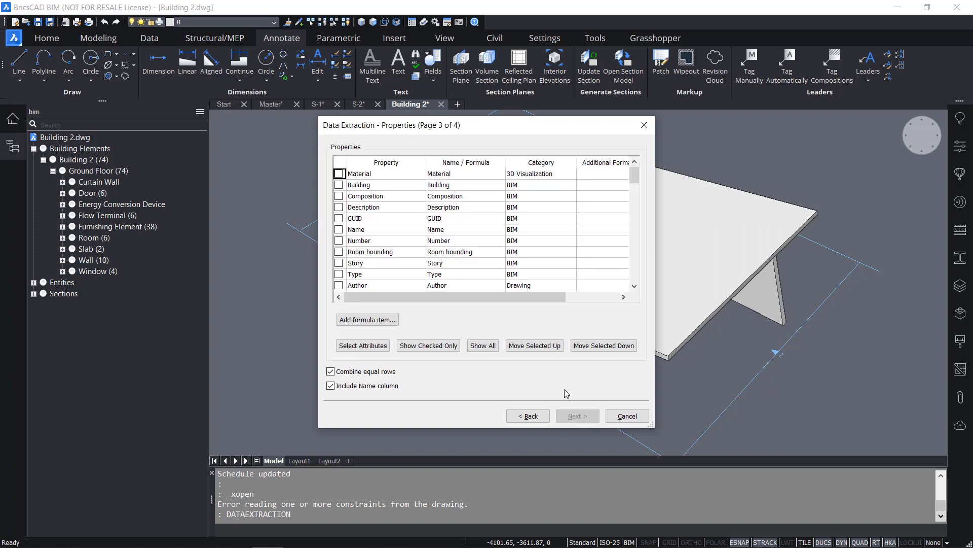
Choose the Furniture Information properties Article Number, Cost and Manufacturer for extraction and proceed to the output settings.
scroll(454, 233, down, 5)
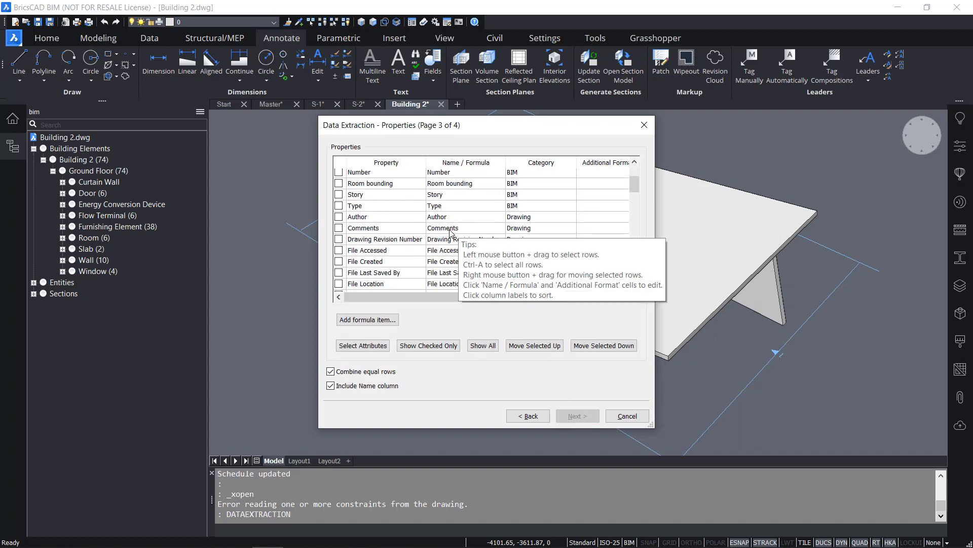
scroll(449, 231, down, 3)
scroll(446, 232, up, 1)
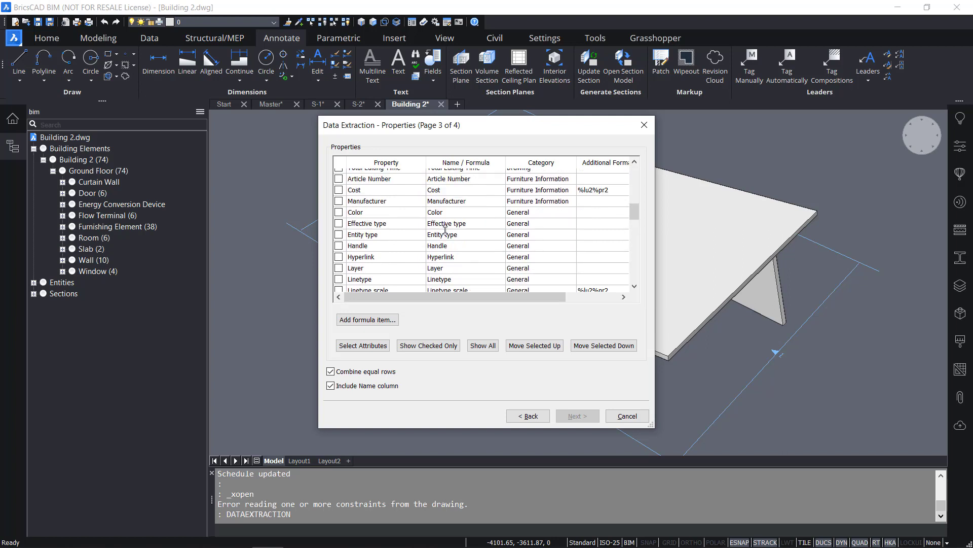
click(339, 178)
click(339, 190)
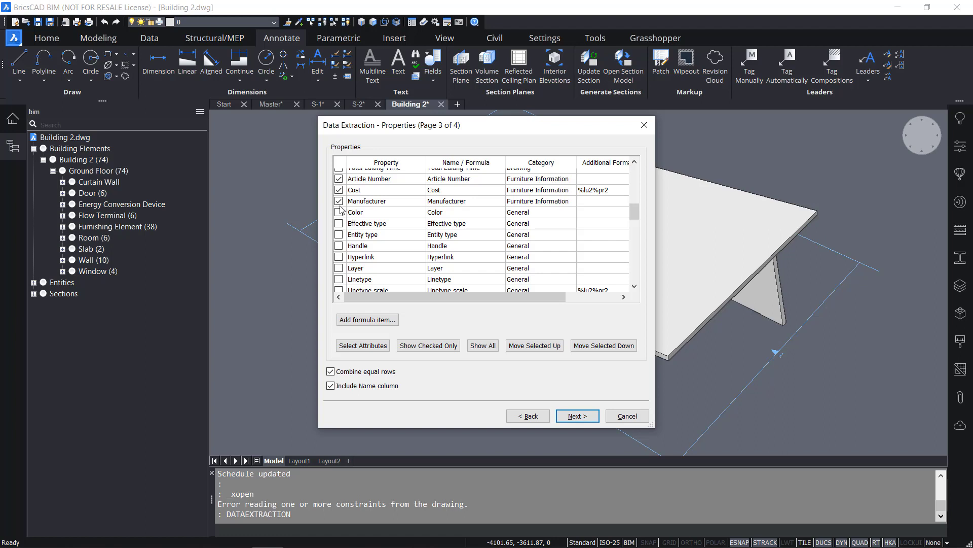
scroll(398, 196, up, 1)
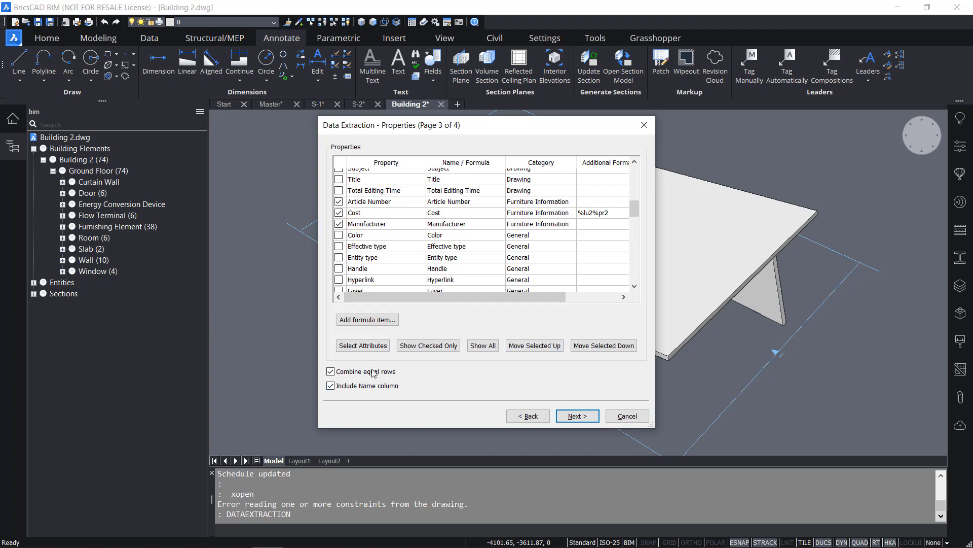
click(580, 417)
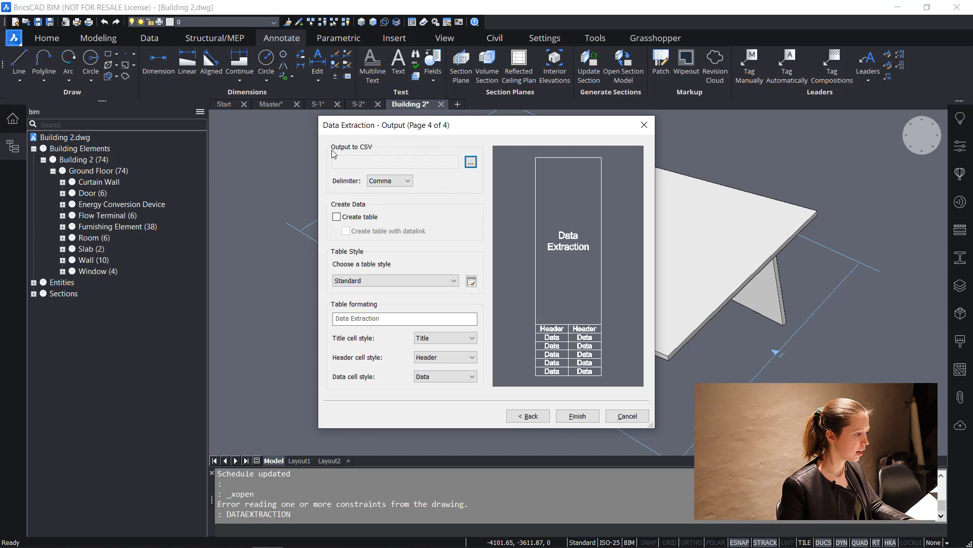
Set the extraction output to a CSV file named Furniture in the Exercise folder and finish the extraction.
click(470, 162)
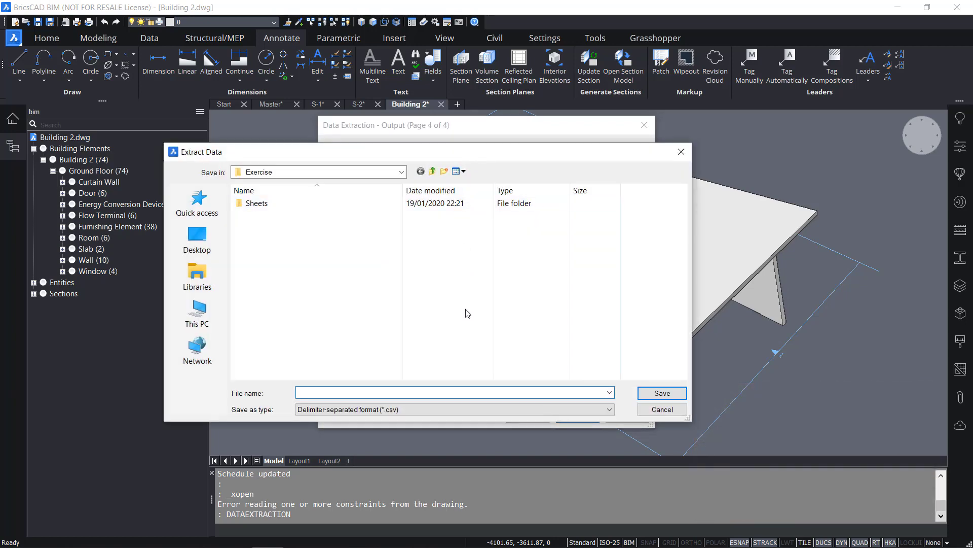
text(Furniture)
click(661, 394)
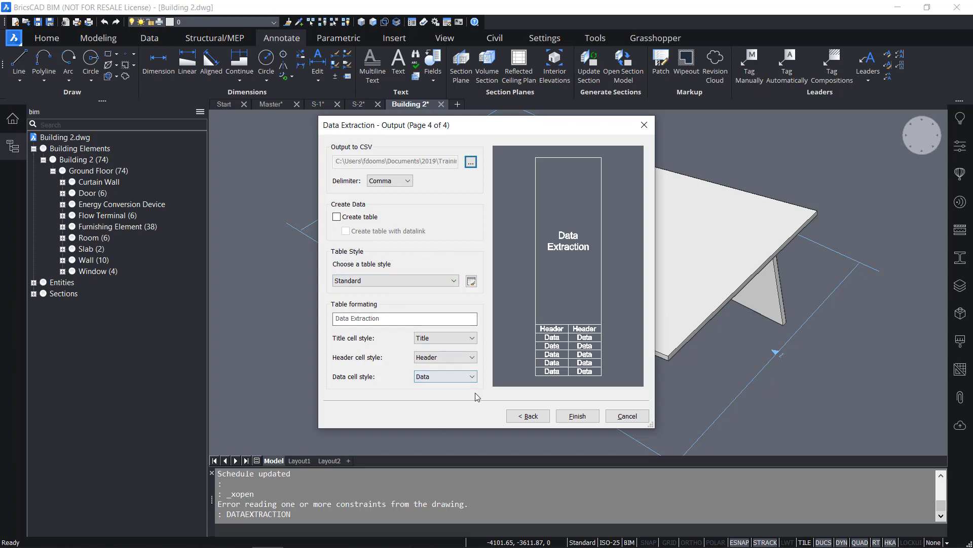
click(580, 419)
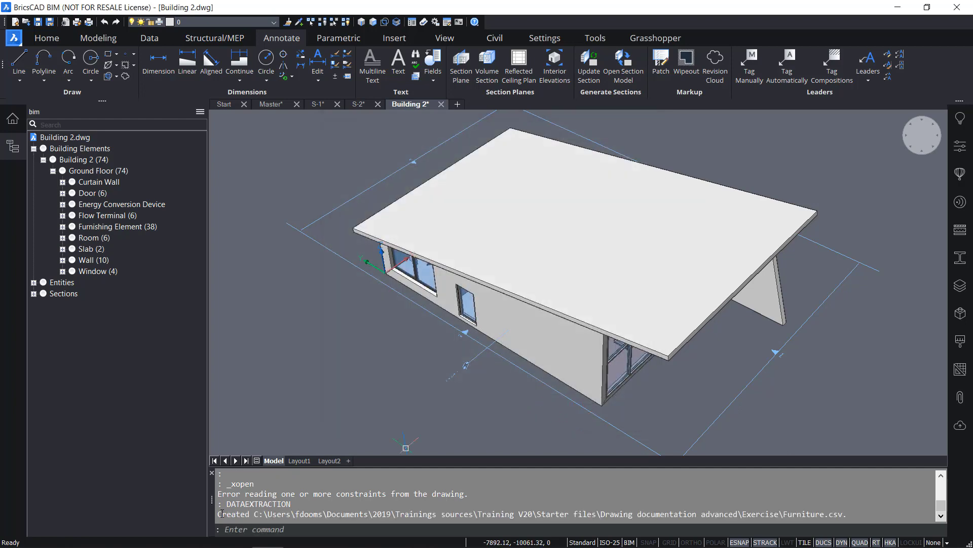
Switch to File Explorer and open the Starter files folder inside Training V20.
click(174, 535)
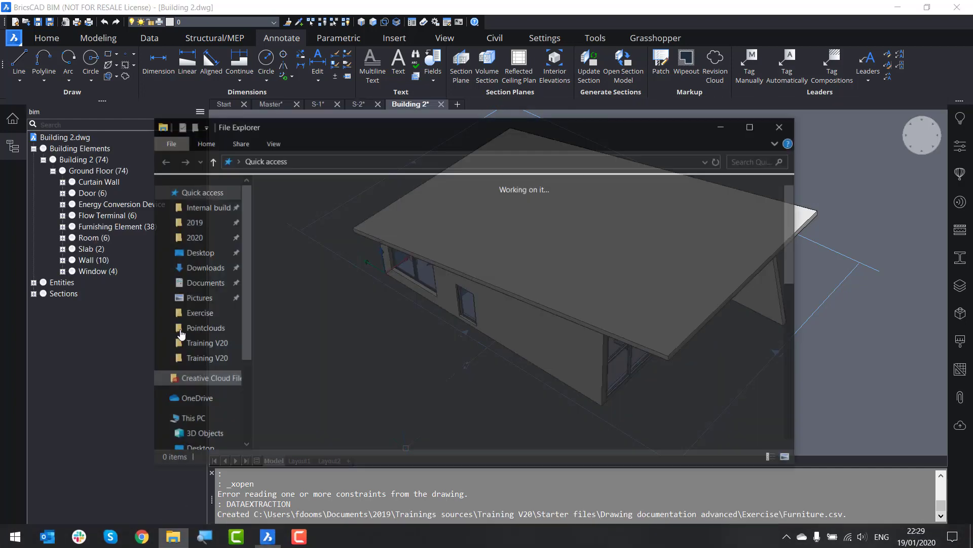
click(193, 343)
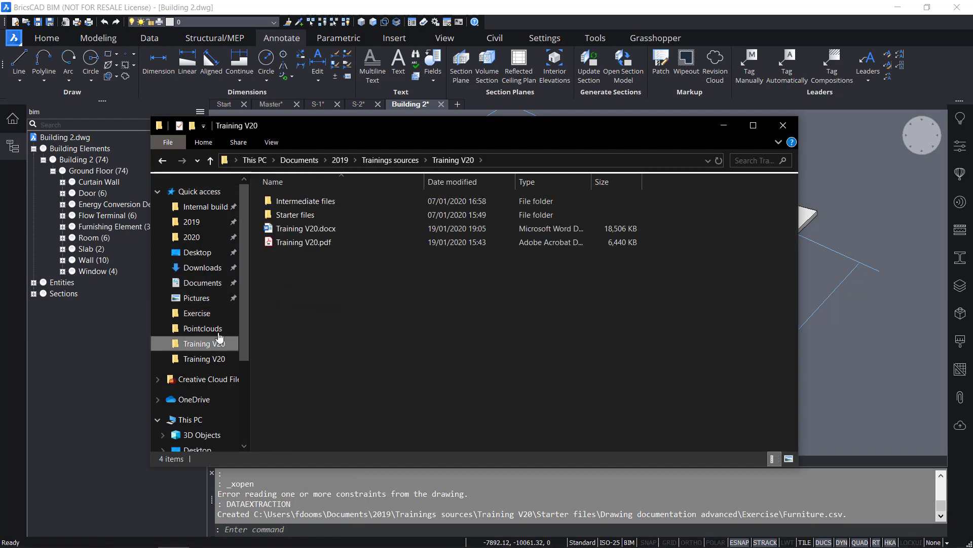
double_click(297, 215)
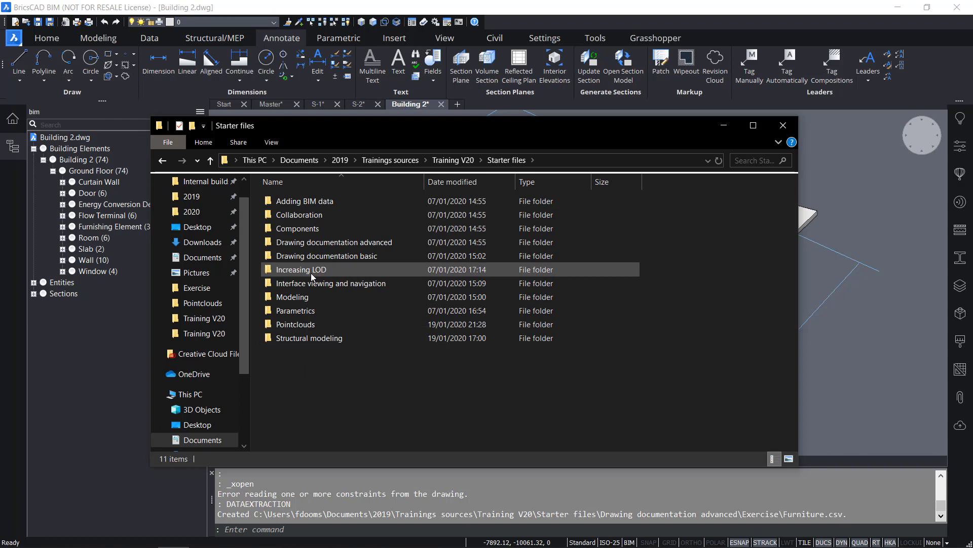
double_click(307, 338)
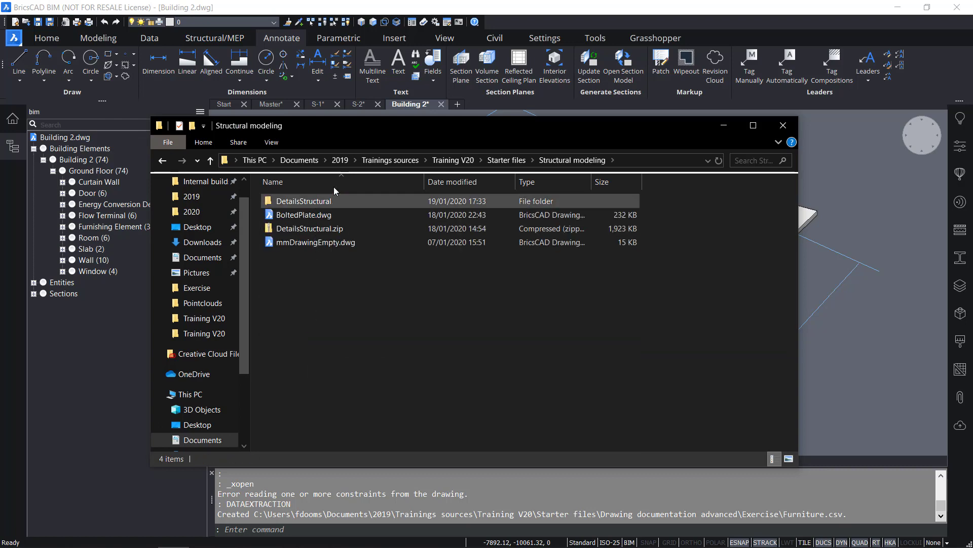
click(453, 155)
double_click(316, 215)
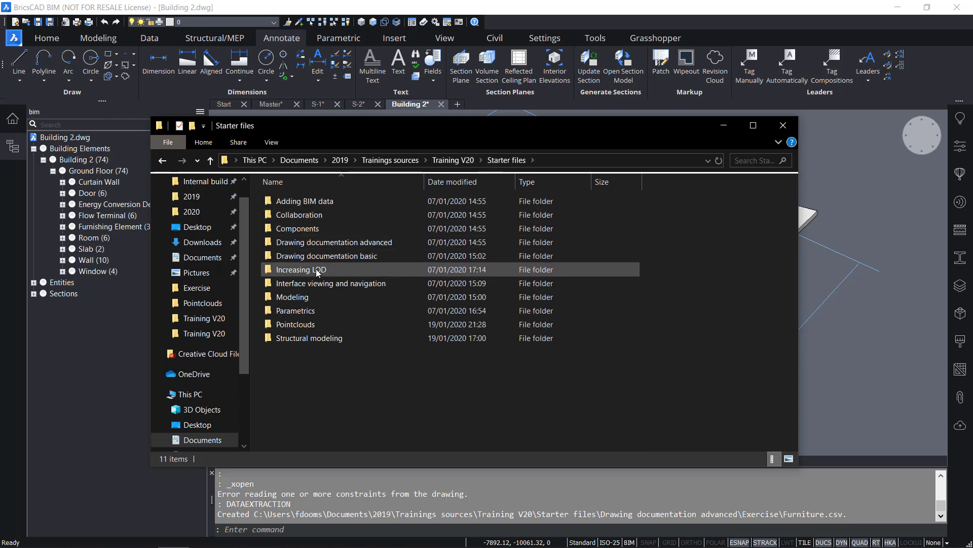
Open Furniture.csv from the Exercise folder of Drawing documentation advanced in Excel.
double_click(321, 245)
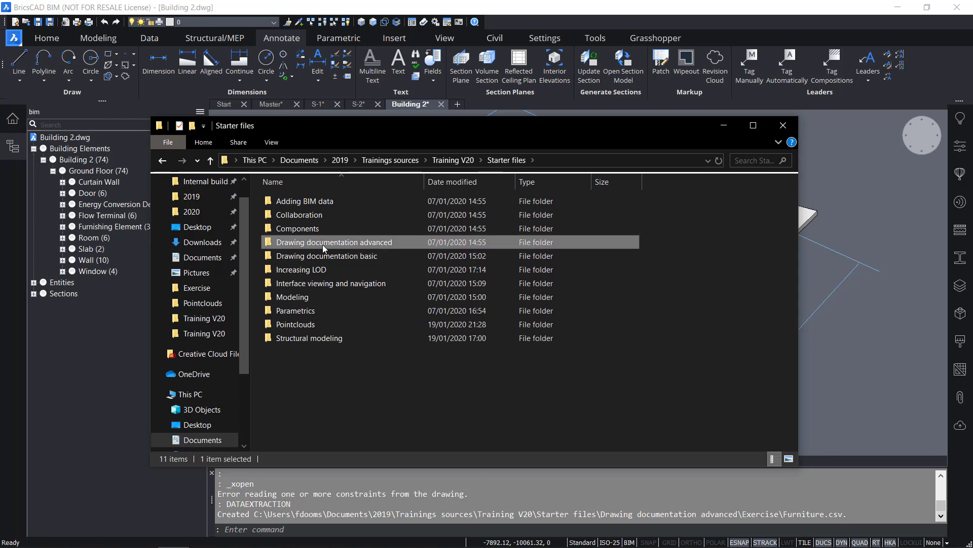
double_click(321, 199)
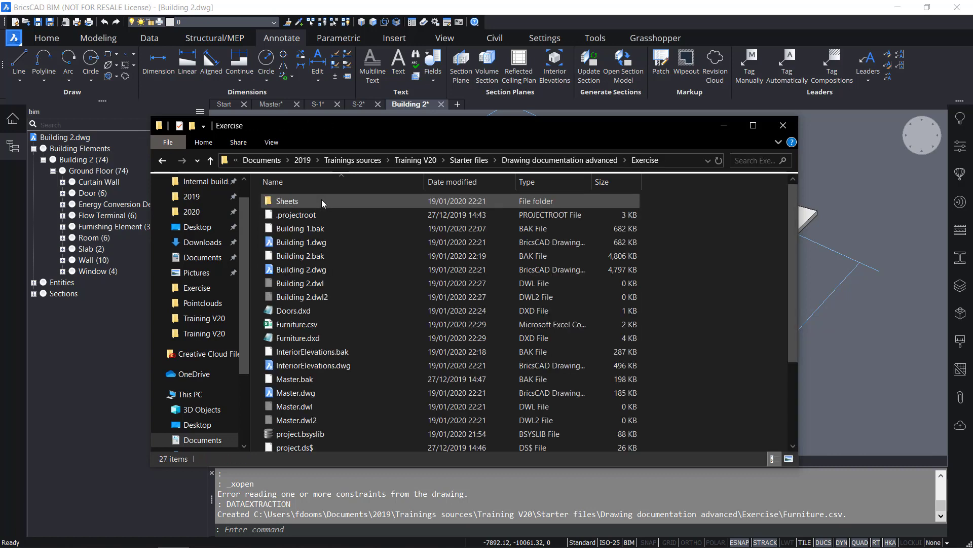
double_click(318, 323)
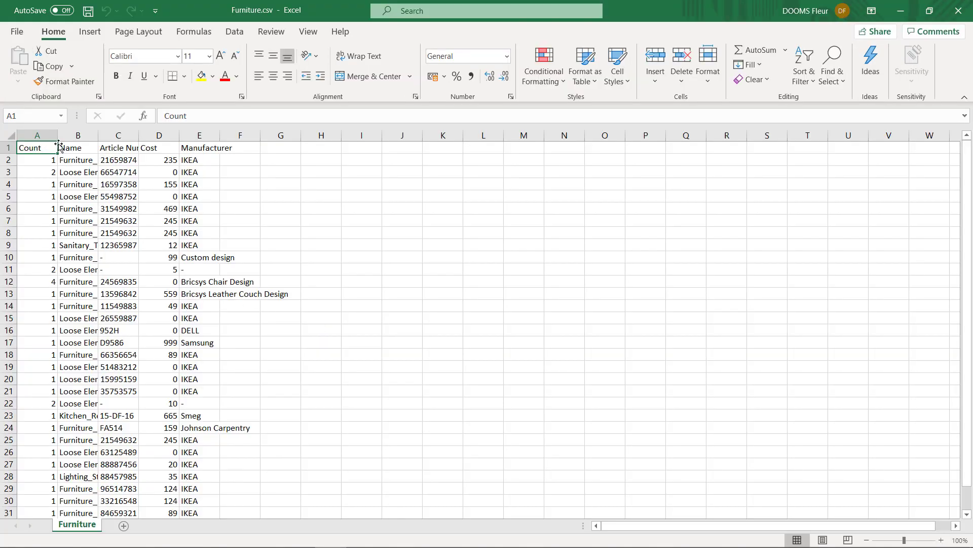
Widen the Name, Article Number and Manufacturer columns to read the extracted furniture list, and close the spreadsheet.
drag(97, 137, 171, 139)
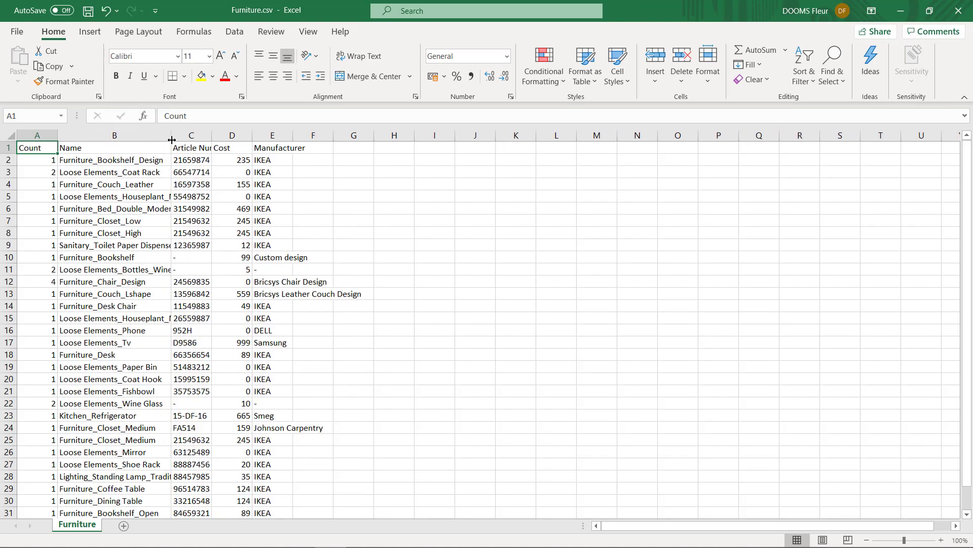
double_click(213, 141)
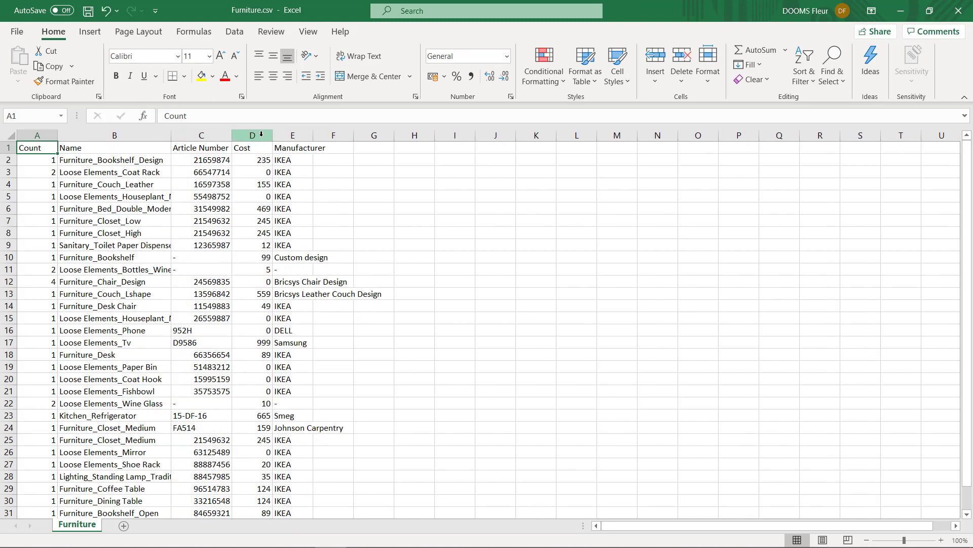
double_click(313, 135)
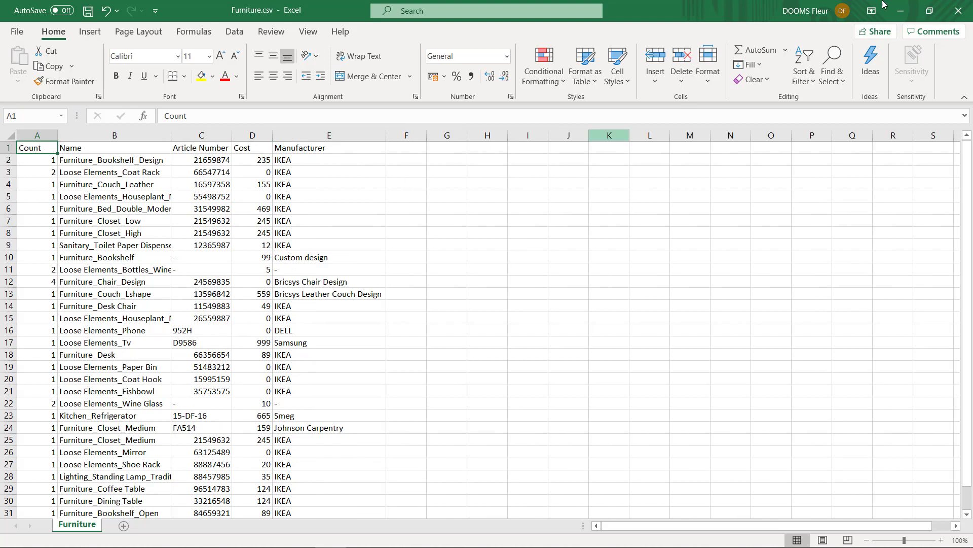
click(966, 13)
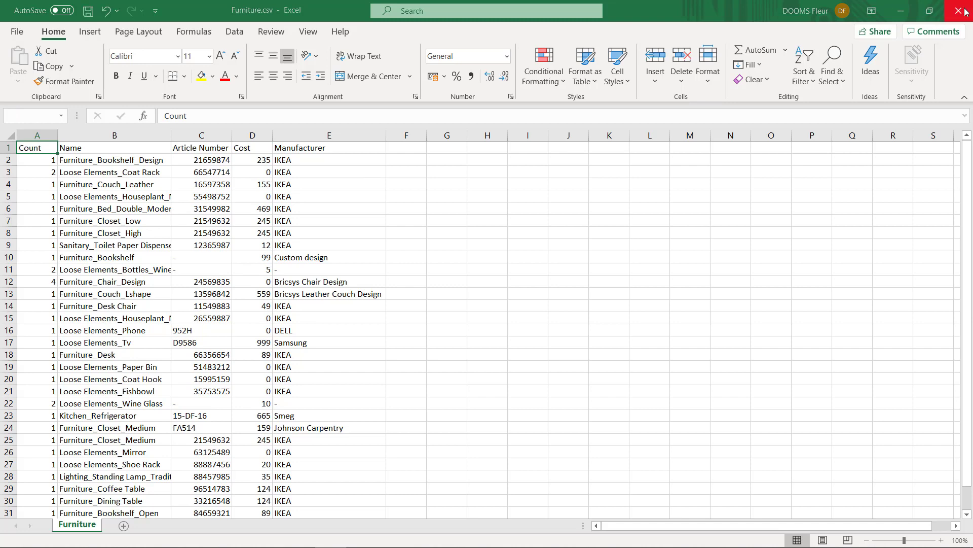
click(485, 296)
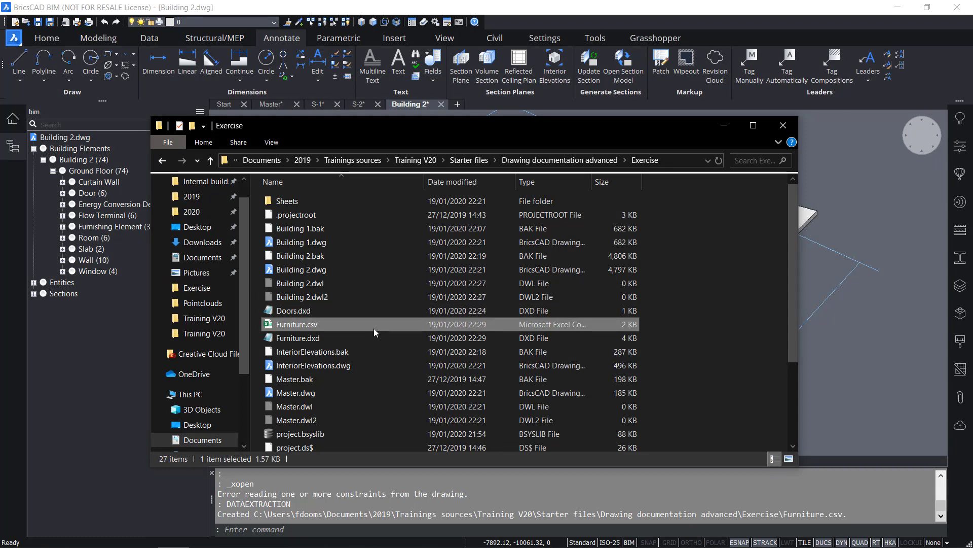
Open Furniture.dxd from the Exercise folder in Notepad and look through its settings and entity types.
double_click(306, 338)
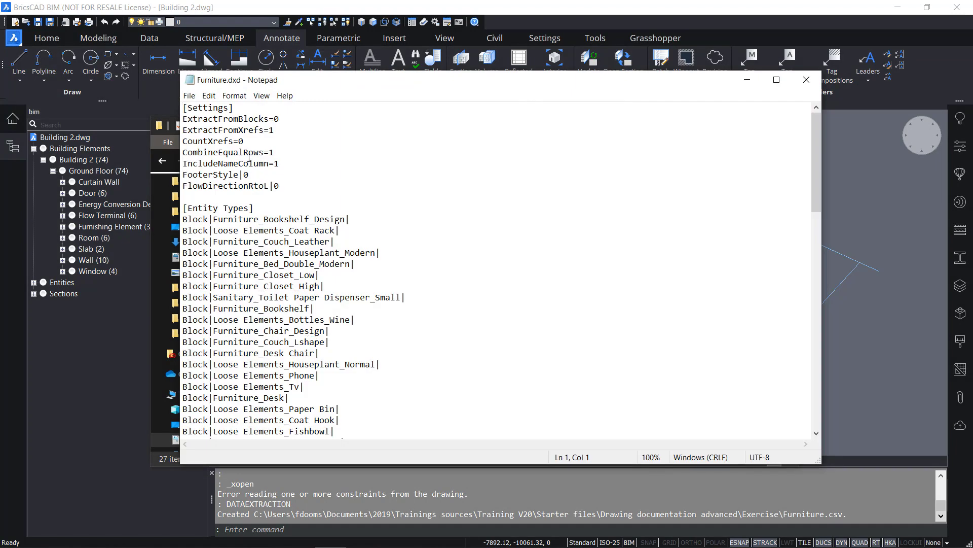
scroll(251, 229, down, 6)
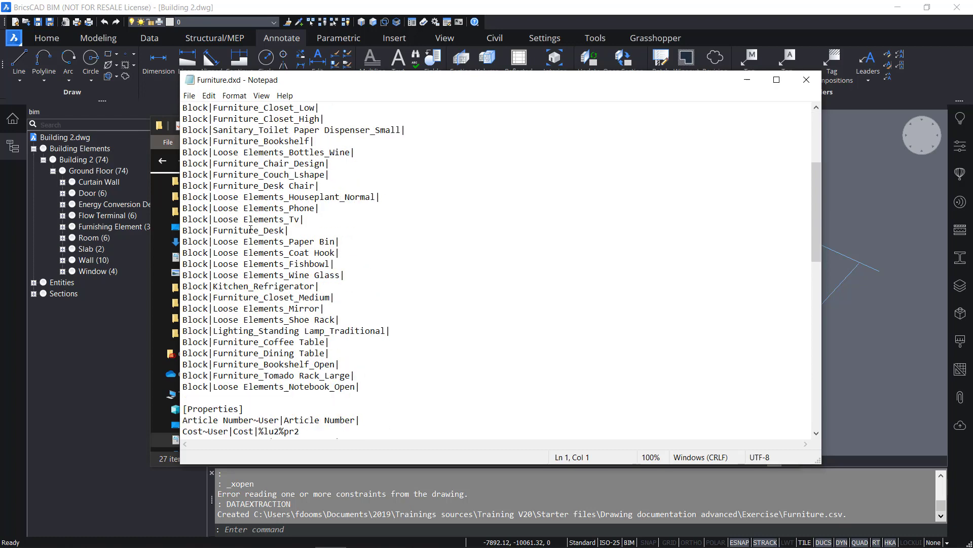
scroll(251, 229, up, 5)
scroll(251, 229, up, 1)
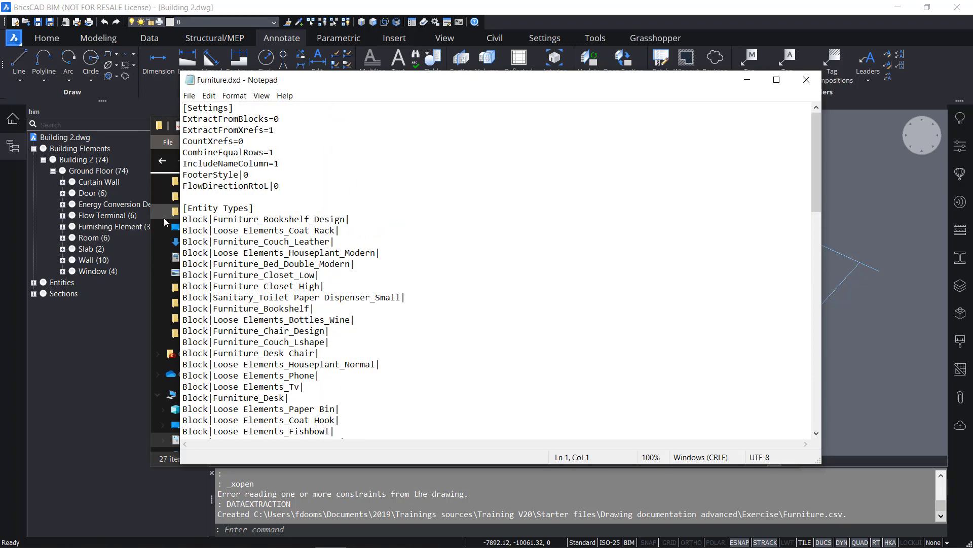
scroll(350, 364, down, 6)
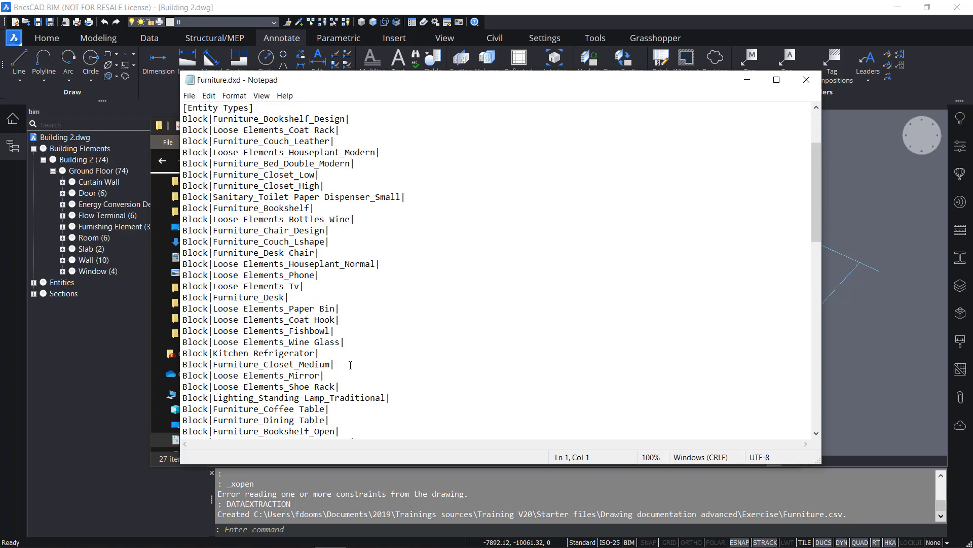
Replace all the block entries listed under [Entity Types] with a single *.
scroll(351, 364, up, 1)
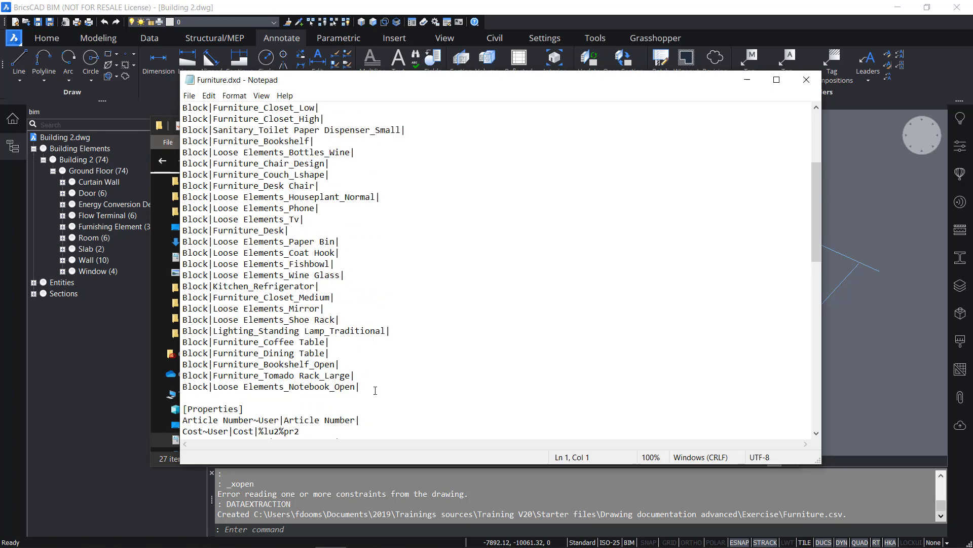
scroll(375, 389, up, 1)
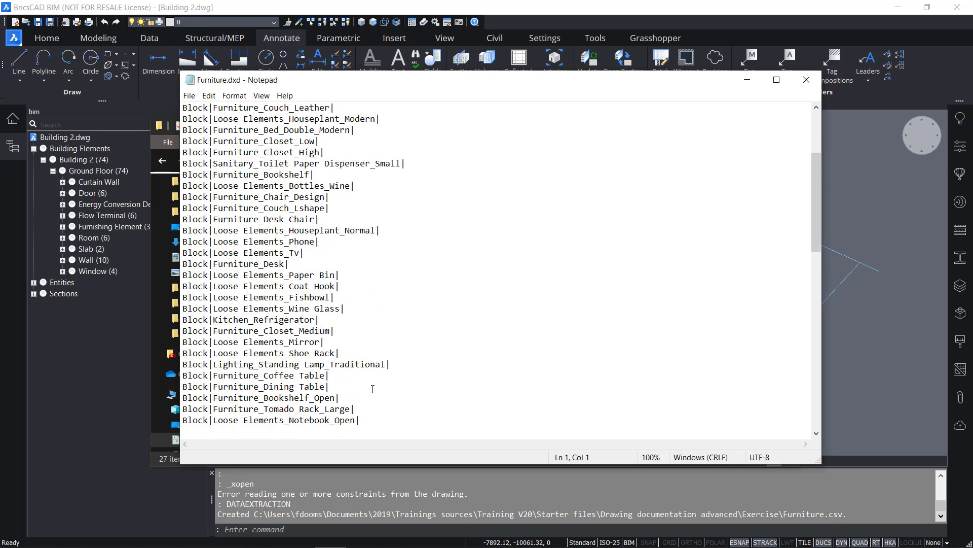
scroll(372, 389, up, 2)
scroll(272, 252, down, 2)
drag(368, 419, 183, 219)
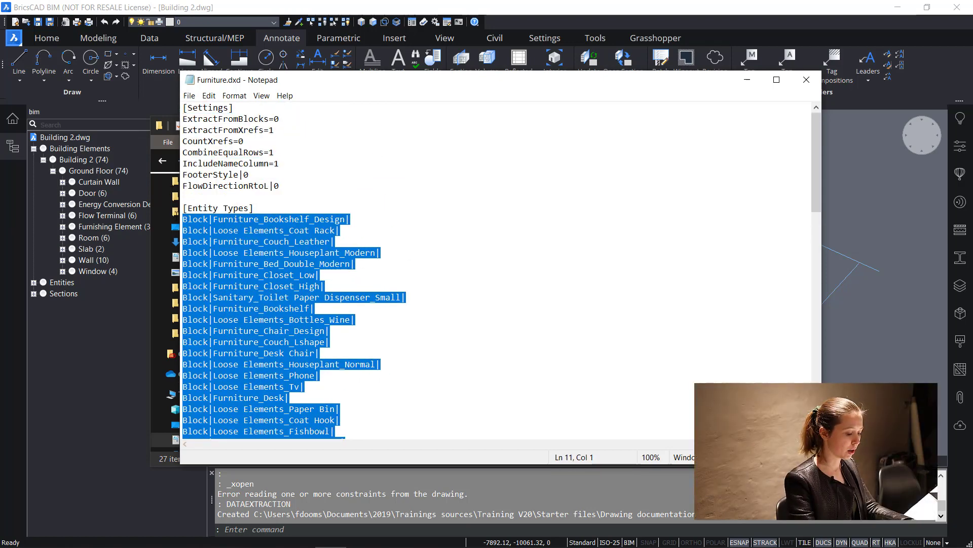
text(*)
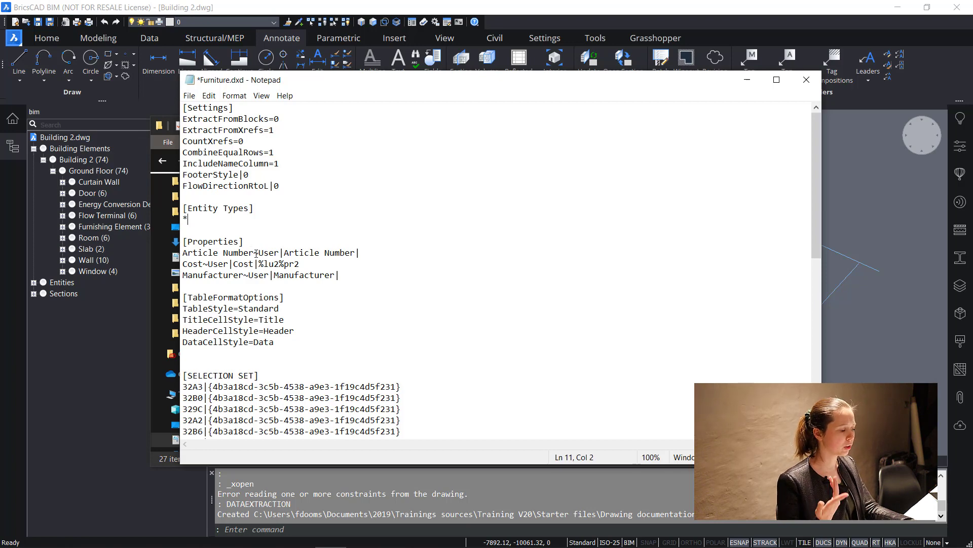
Delete the whole [SELECTION SET] section, including its heading, from the end of the definition file.
scroll(256, 252, down, 3)
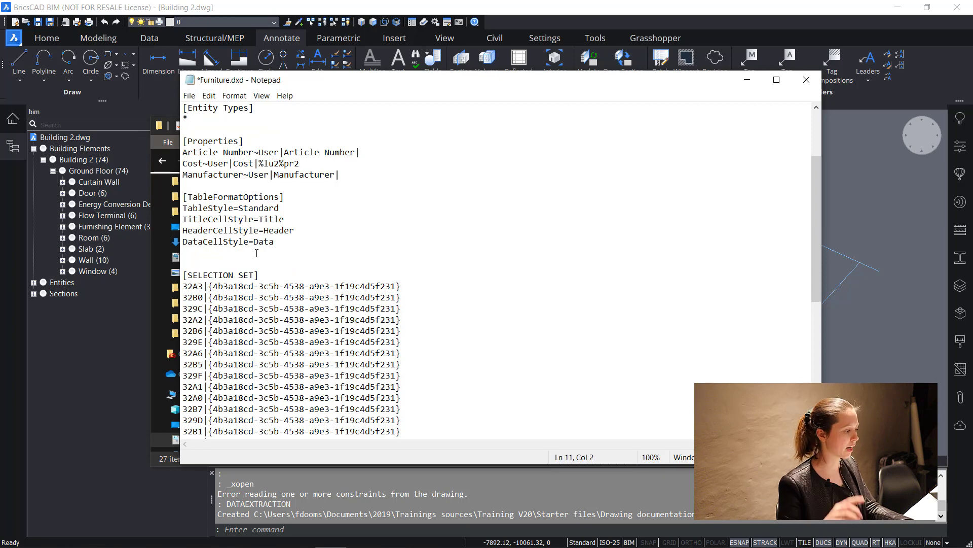
scroll(257, 252, down, 6)
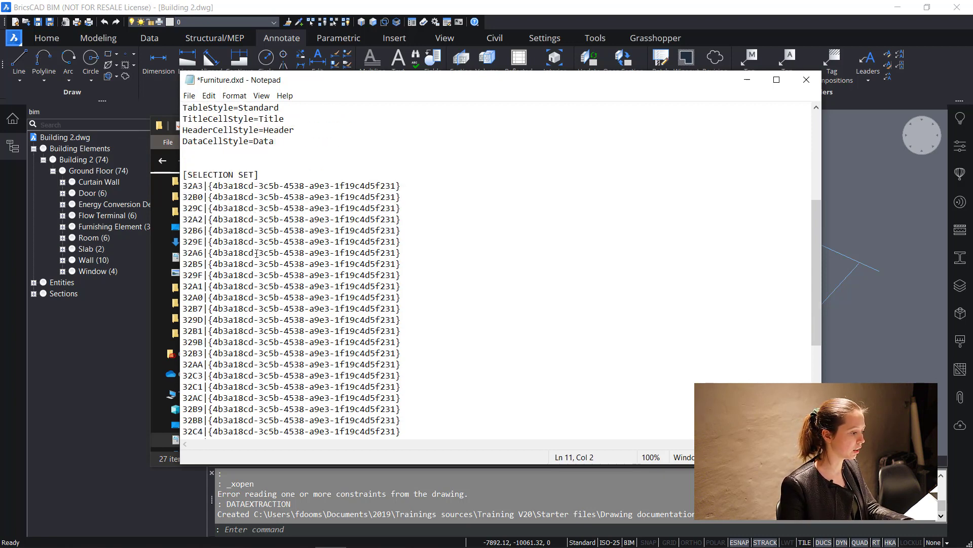
scroll(256, 253, up, 9)
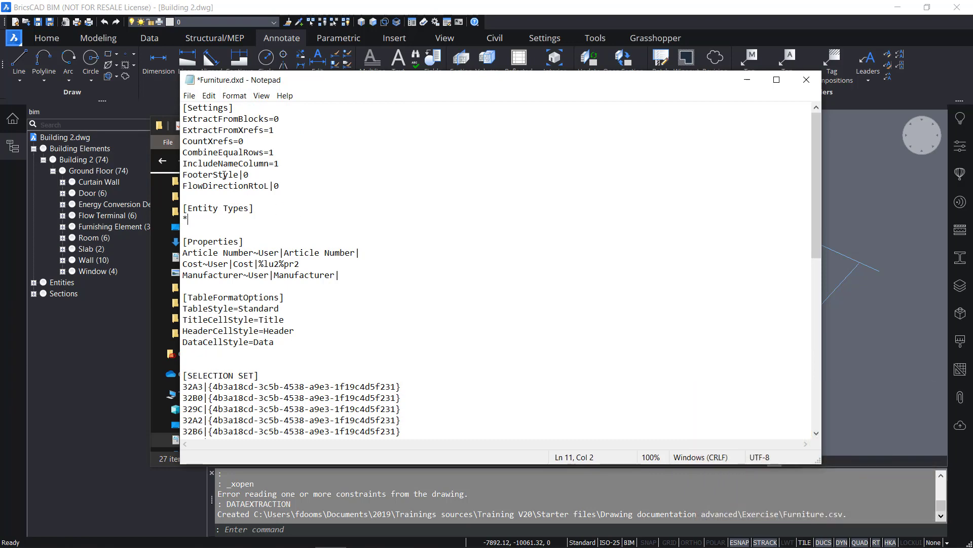
scroll(240, 247, down, 1)
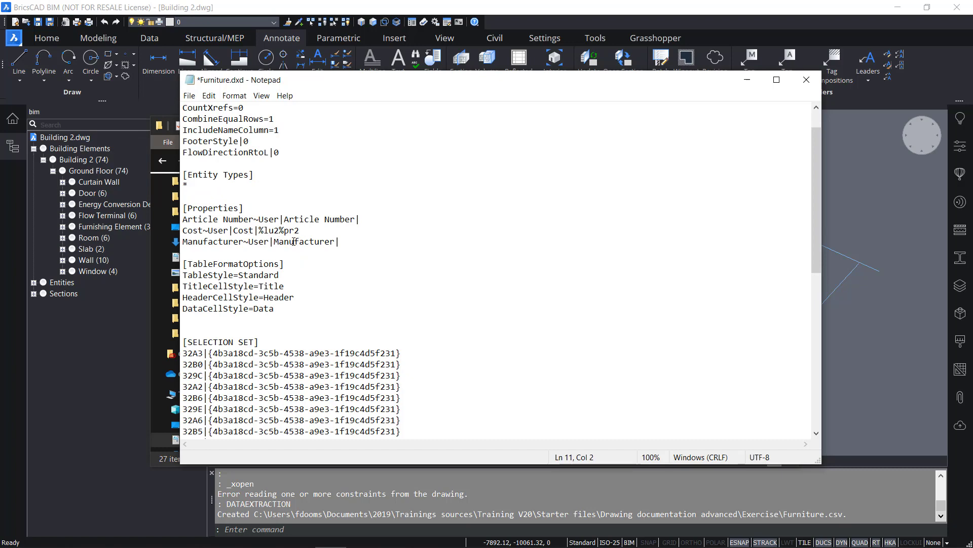
scroll(293, 242, down, 1)
scroll(294, 242, down, 1)
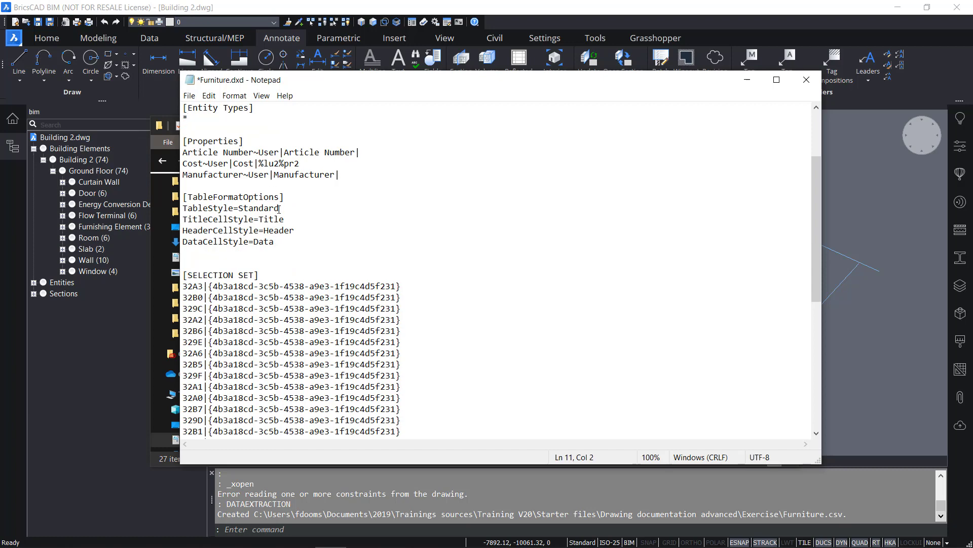
scroll(280, 208, down, 5)
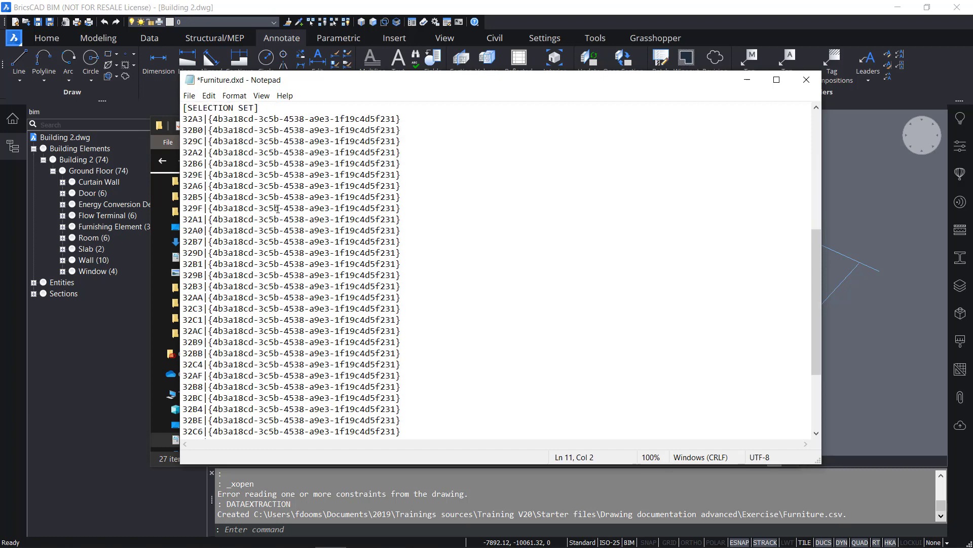
scroll(278, 207, up, 2)
drag(186, 173, 461, 428)
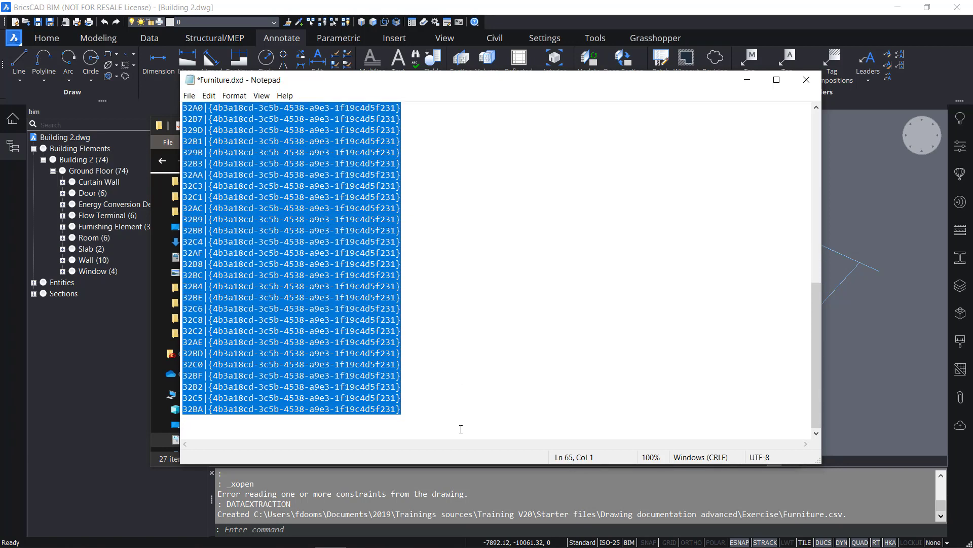
key(Delete)
Add a [Filter] section below the table format options, containing the line (Type == Furnishing Element).
key(Return)
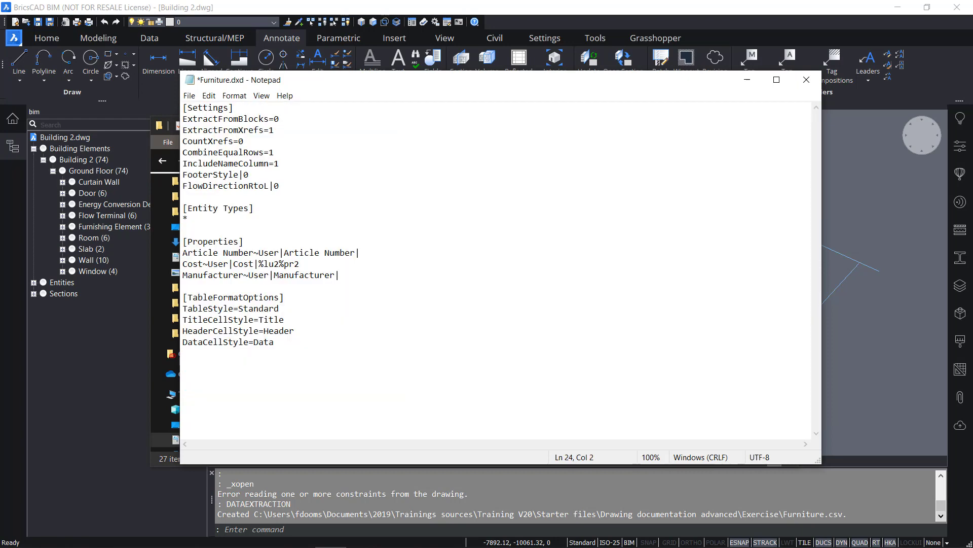
text([])
text(Filter)
text((Type)
text( == )
text(Furnishing )
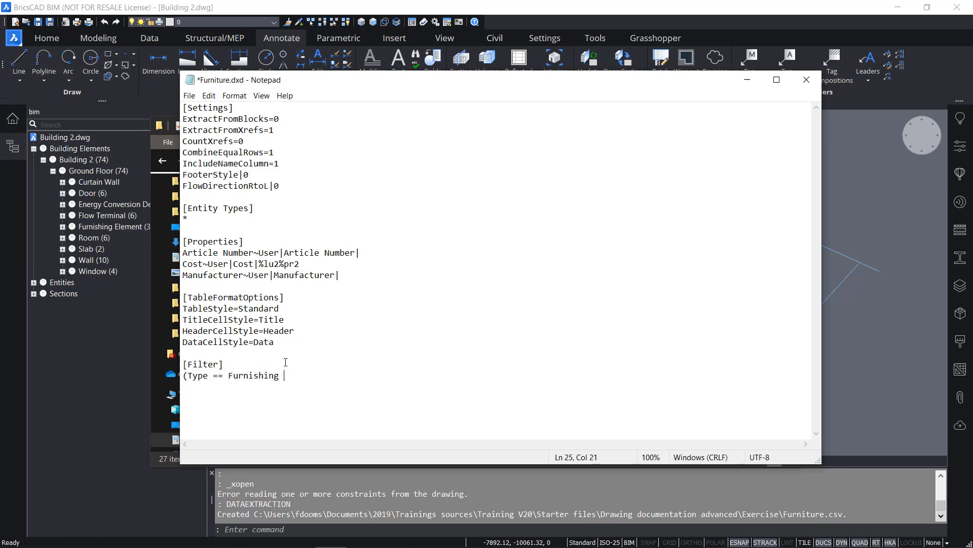
text(Element))
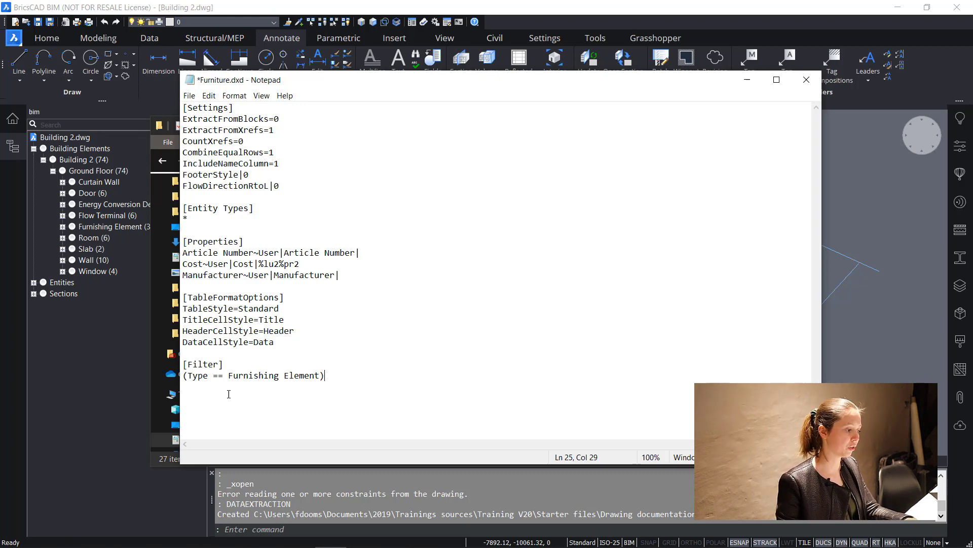
Save the edited Furniture.dxd, and close both the file and the Exercise folder window.
drag(184, 362, 352, 383)
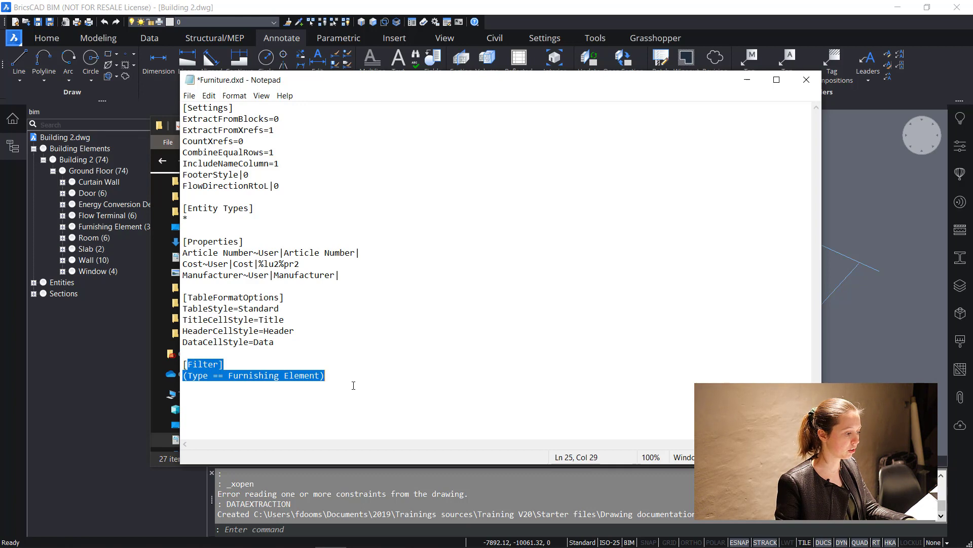
click(355, 382)
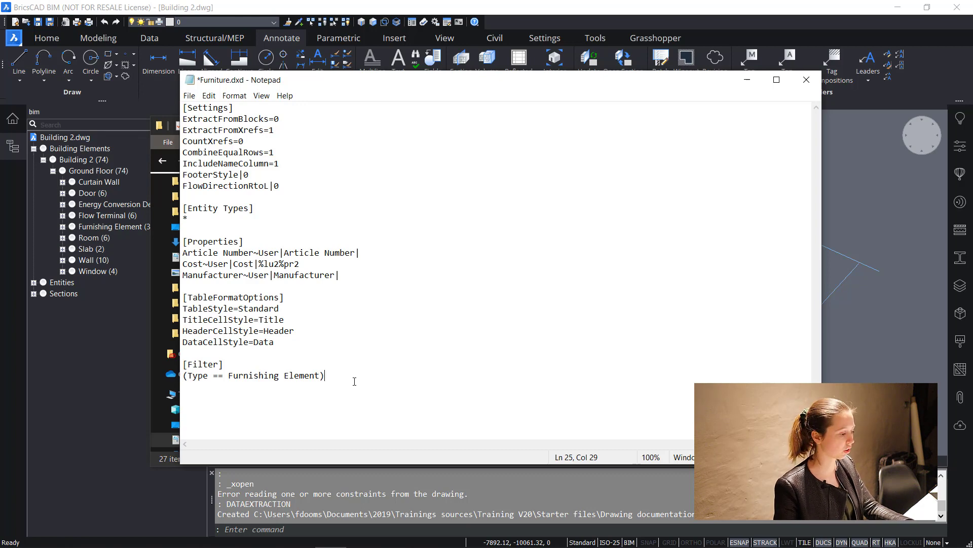
drag(324, 375, 181, 105)
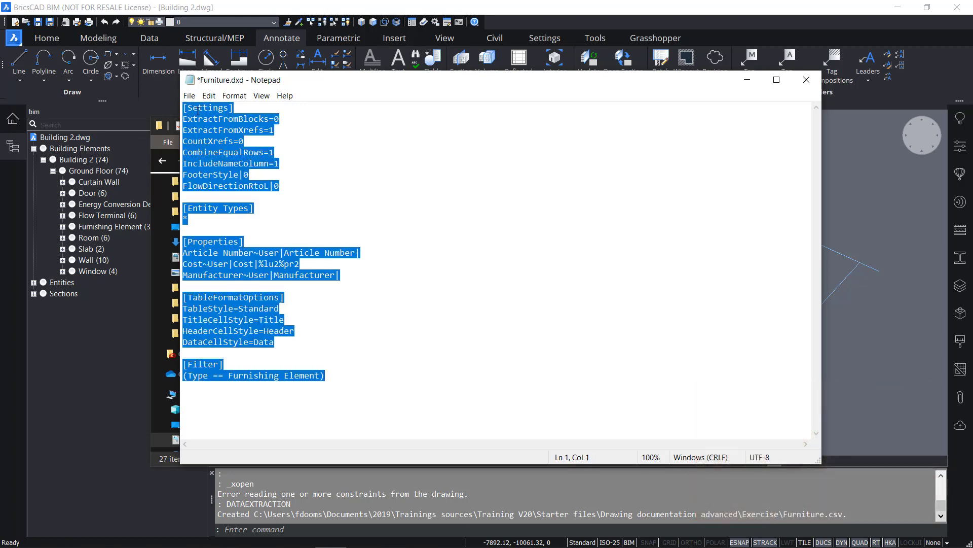
click(357, 176)
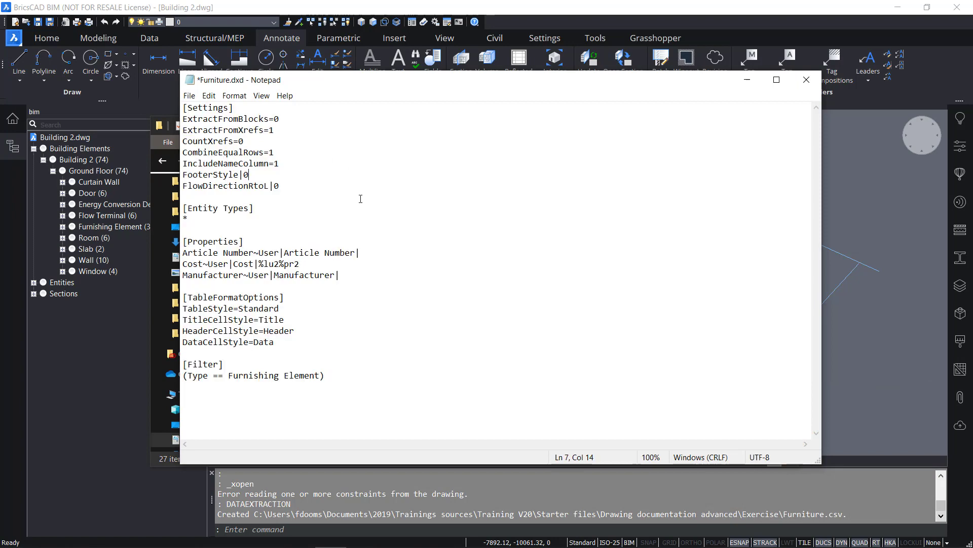
key(ctrl+s)
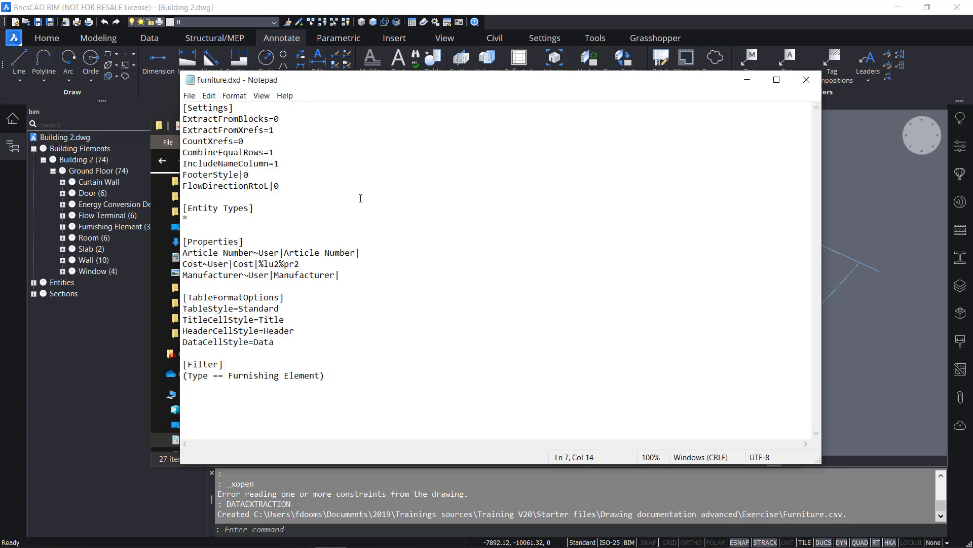
click(806, 79)
click(783, 125)
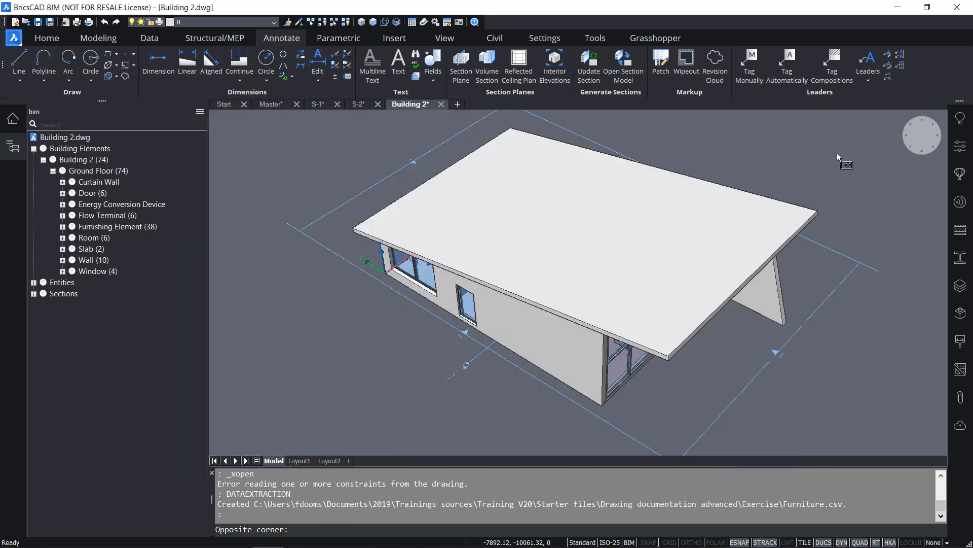
click(837, 153)
click(688, 124)
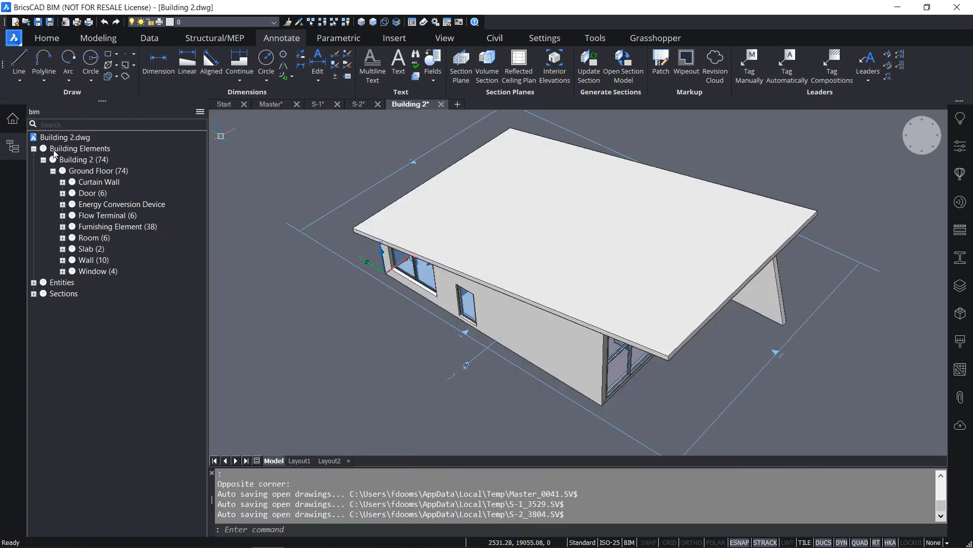
Add a new schedule to the Exercise 1 project and base it on an existing data extraction definition.
click(12, 118)
right_click(81, 248)
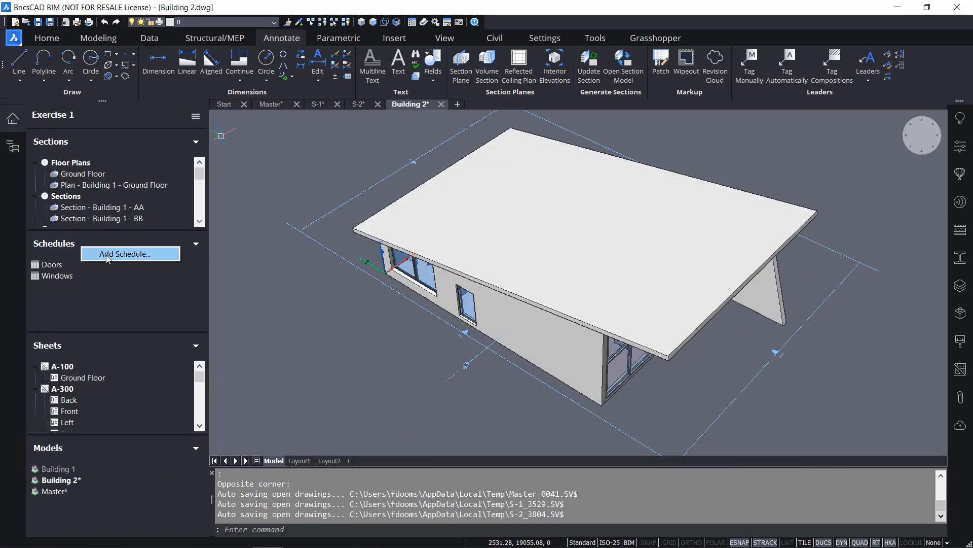
click(107, 259)
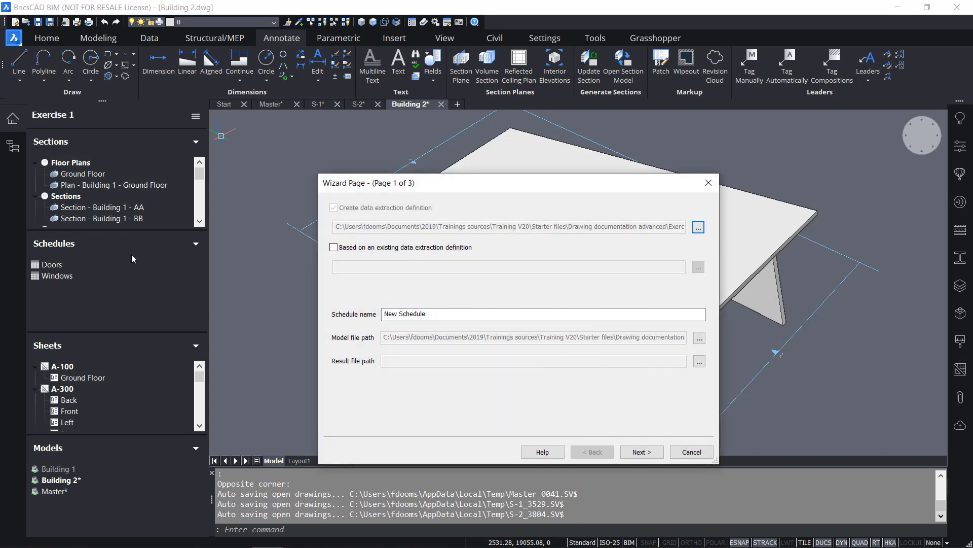
click(334, 247)
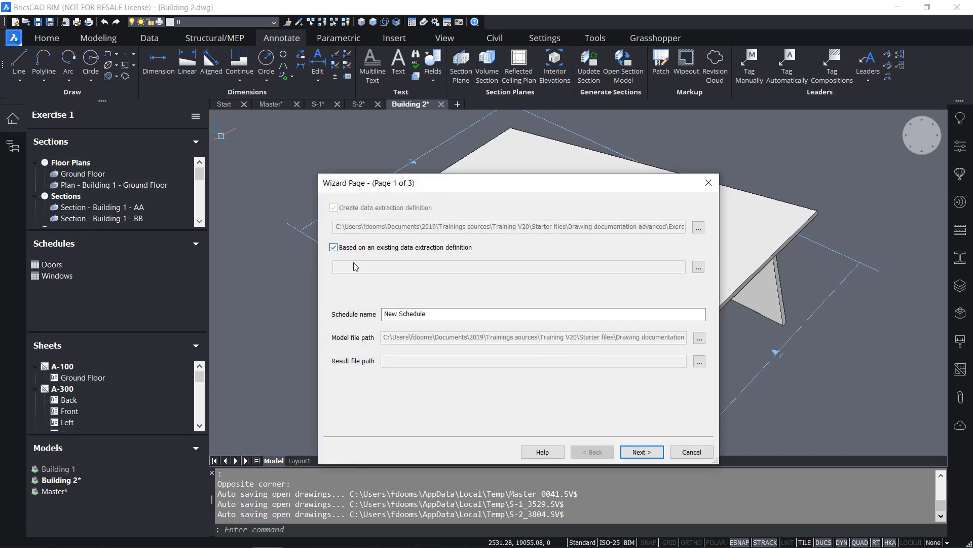
Choose Furniture.dxd from Training V20, Starter files, Drawing documentation advanced, Exercise as the existing definition for the schedule.
click(698, 267)
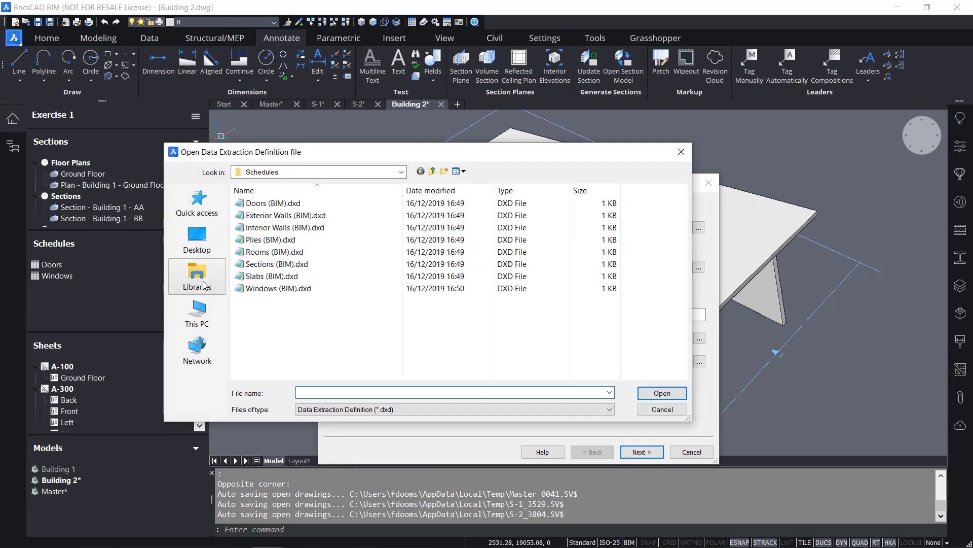
click(197, 202)
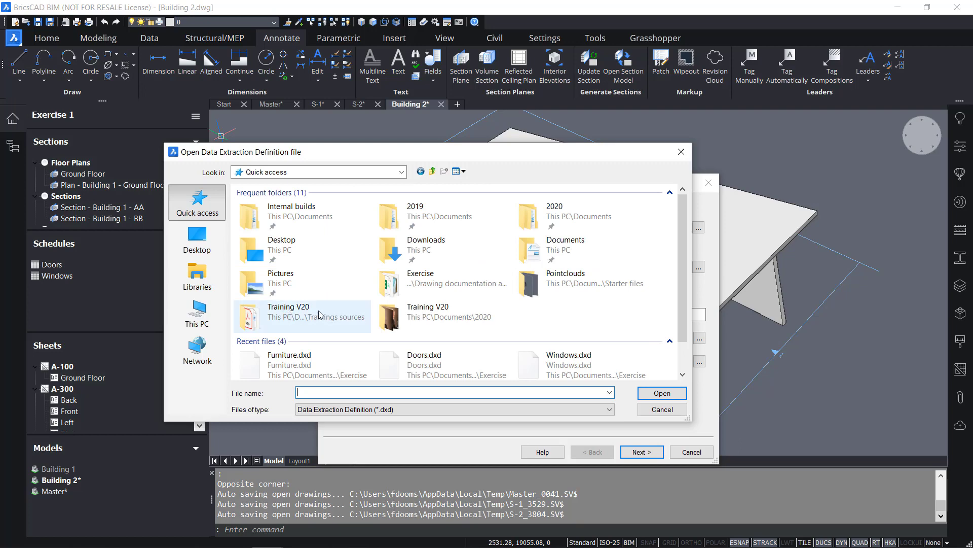
double_click(320, 312)
double_click(269, 216)
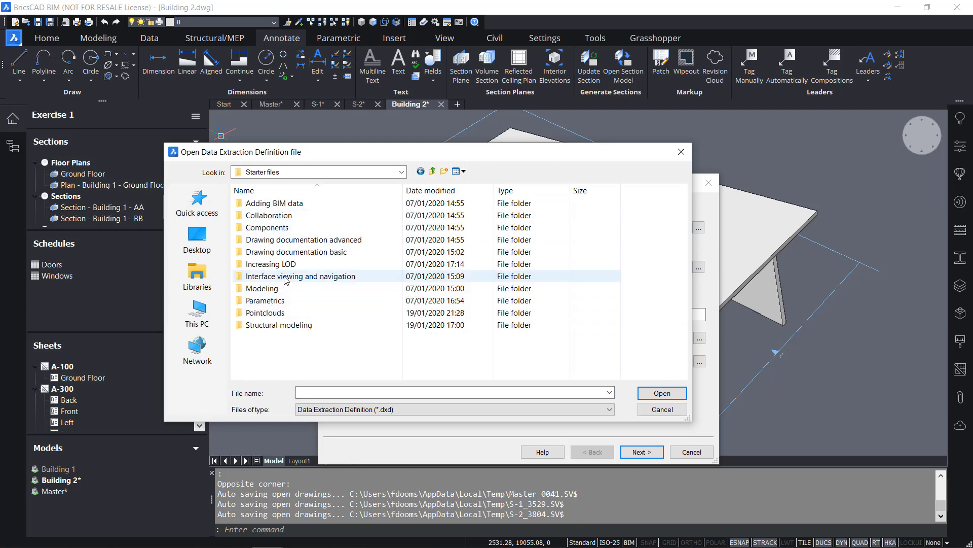
double_click(284, 240)
double_click(261, 203)
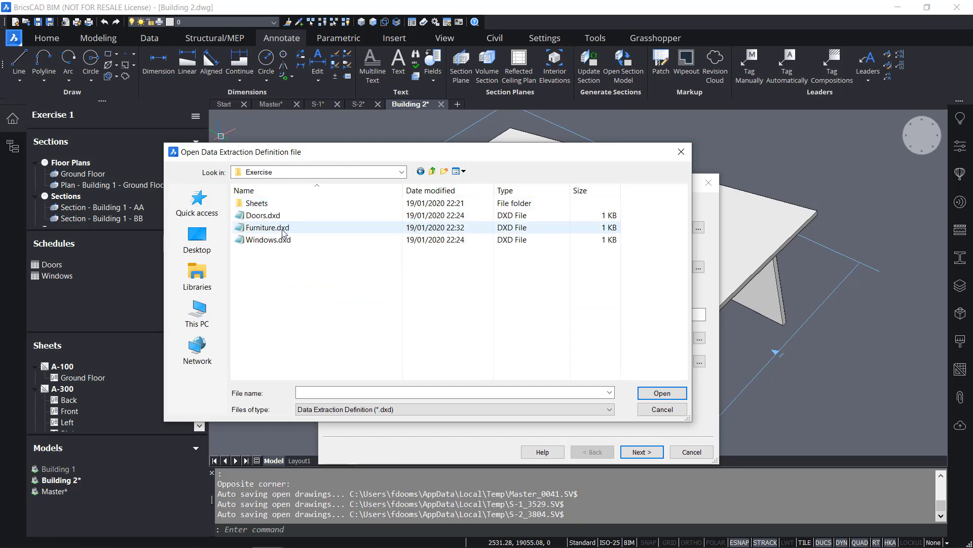
click(267, 227)
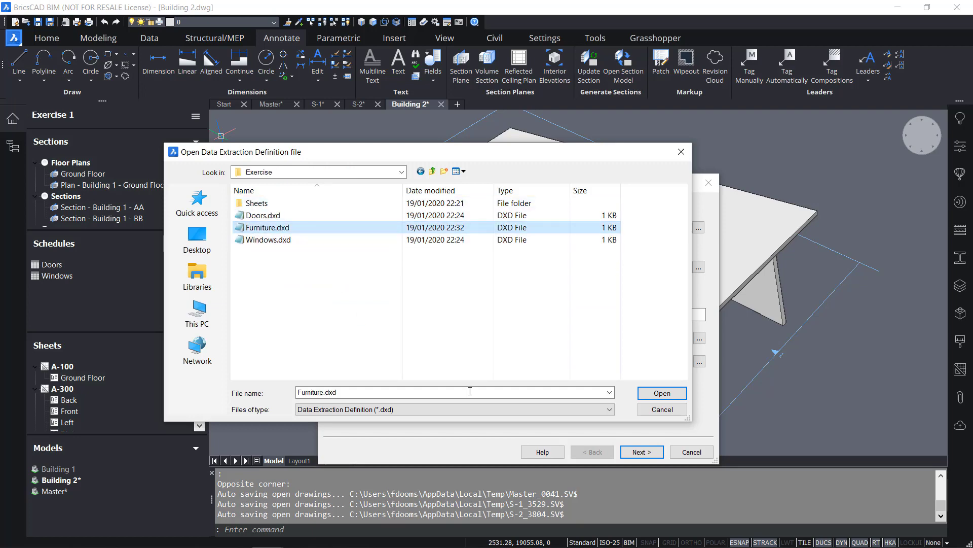
click(643, 394)
Load the selected Furniture.dxd definition and name the new schedule Furniture Schedule.
click(449, 313)
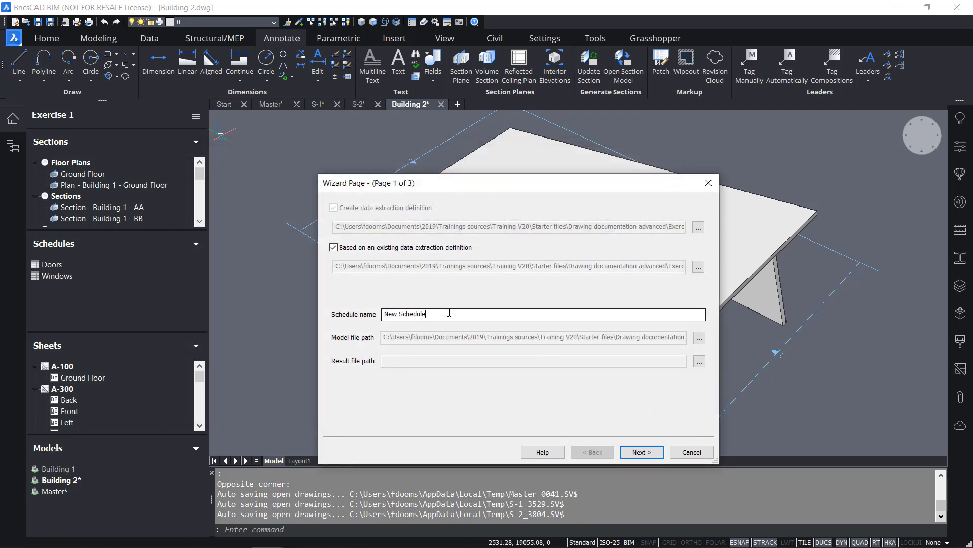
double_click(449, 313)
click(449, 313)
drag(449, 313, 314, 313)
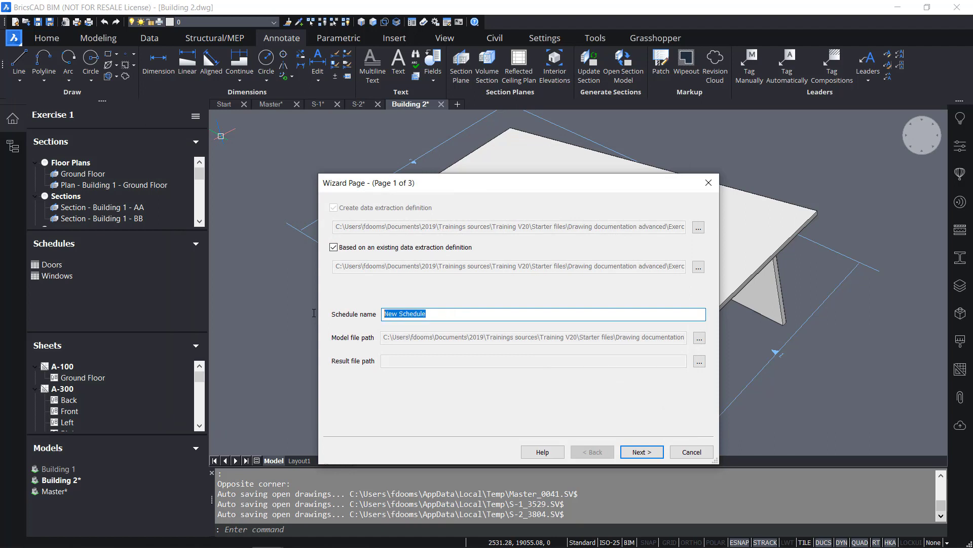
text(Furniture)
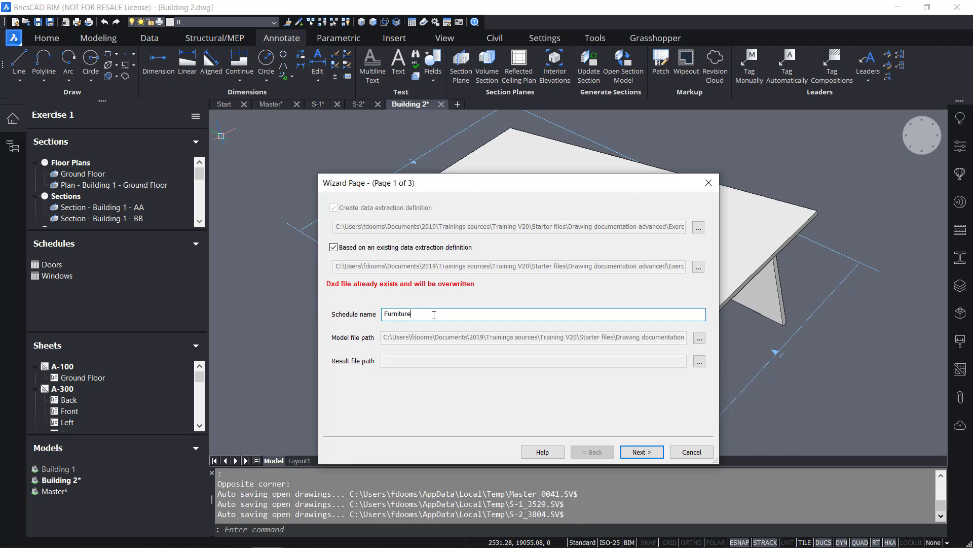
text(2)
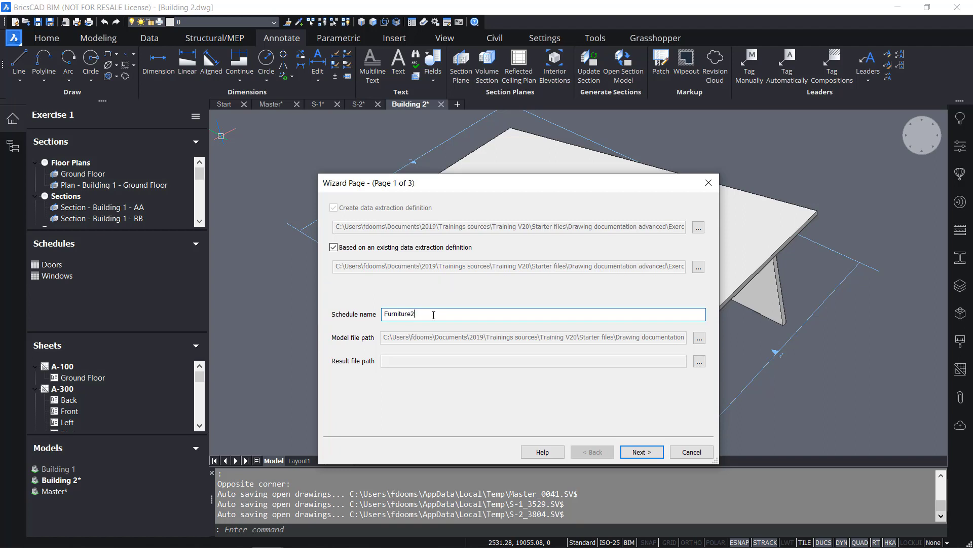
key(BackSpace)
text(Schedule)
Set the schedule's result file to a new drawing named S-3 in the Exercise folder.
click(699, 362)
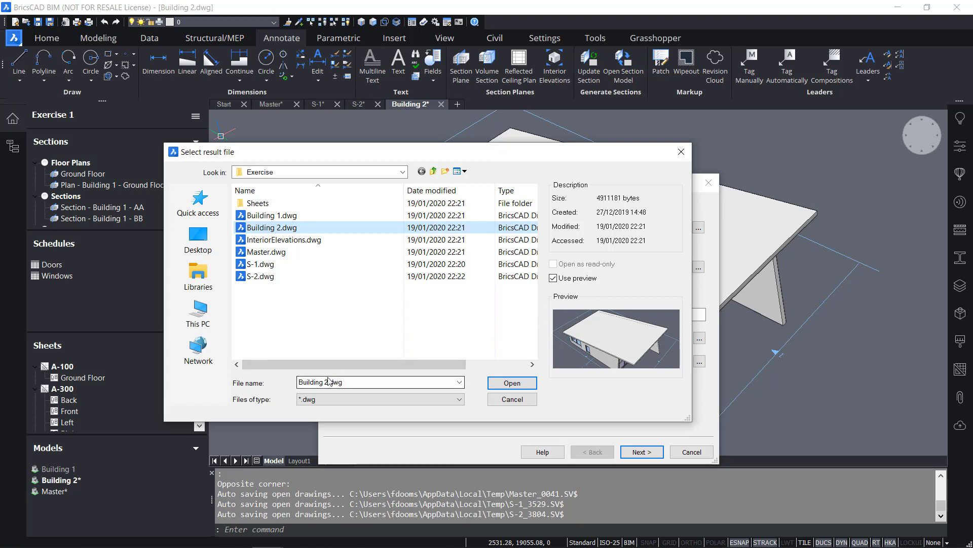
click(309, 382)
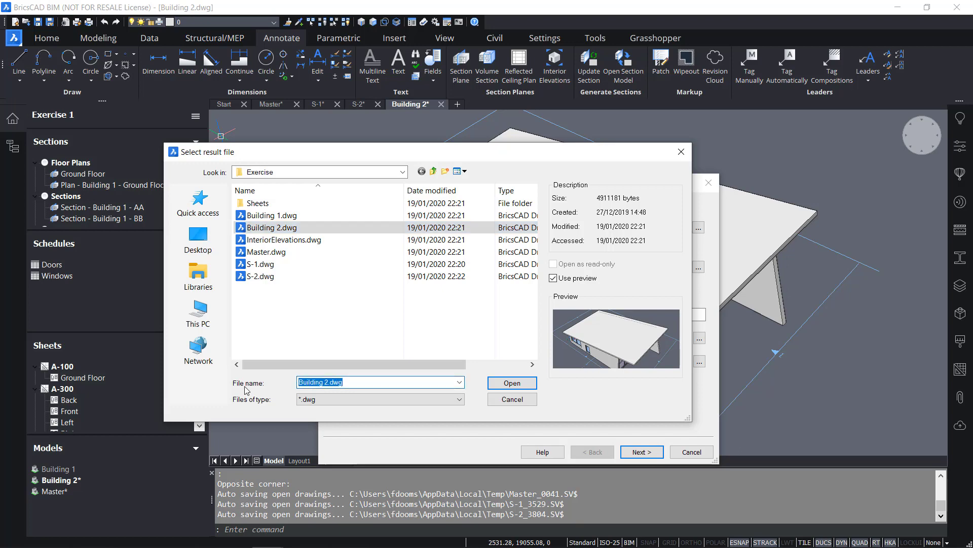
text(S-3)
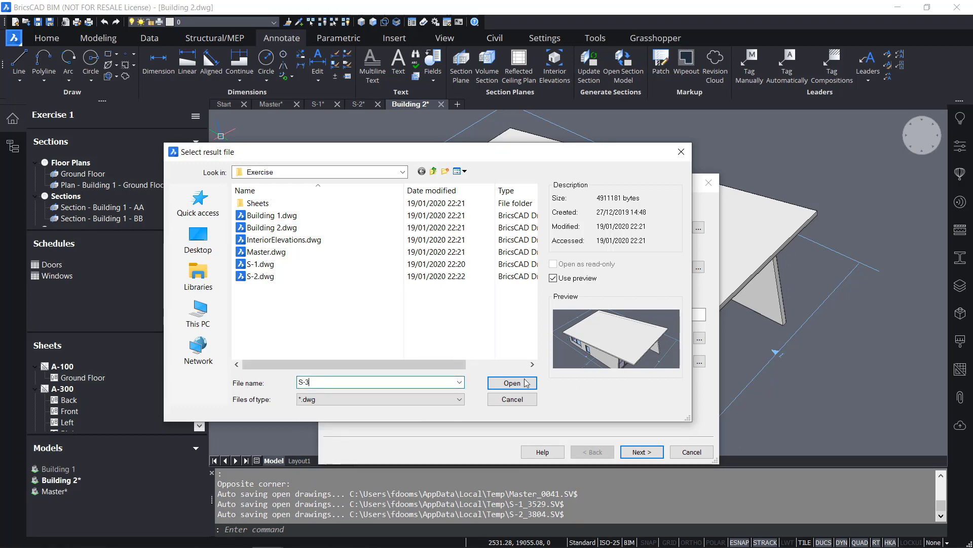
click(512, 383)
Accept the remaining data source and property settings and finish creating the furniture schedule.
click(631, 451)
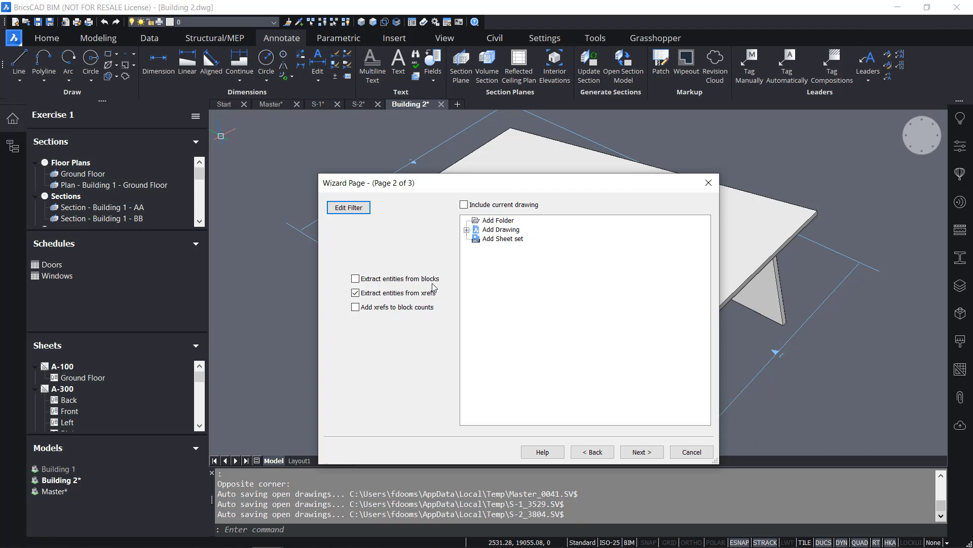
click(642, 452)
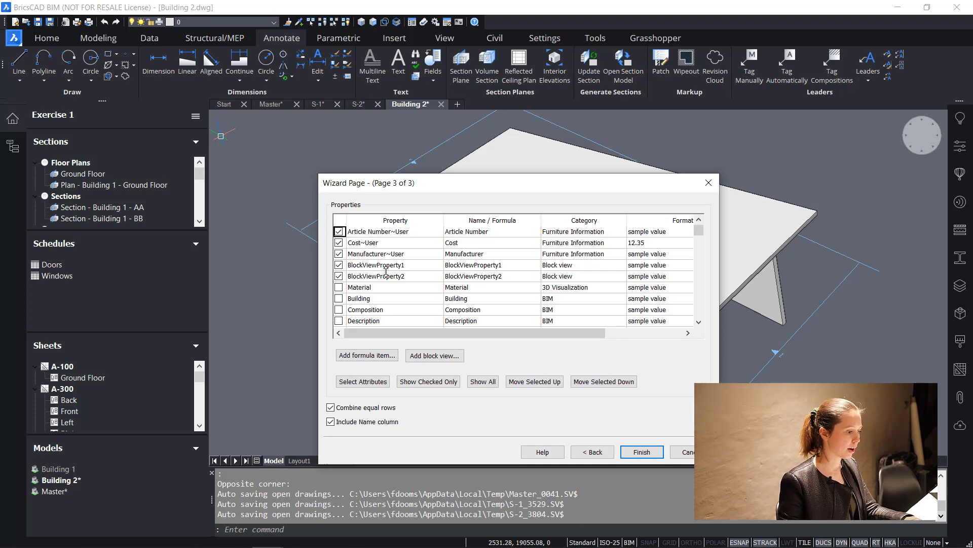
click(642, 451)
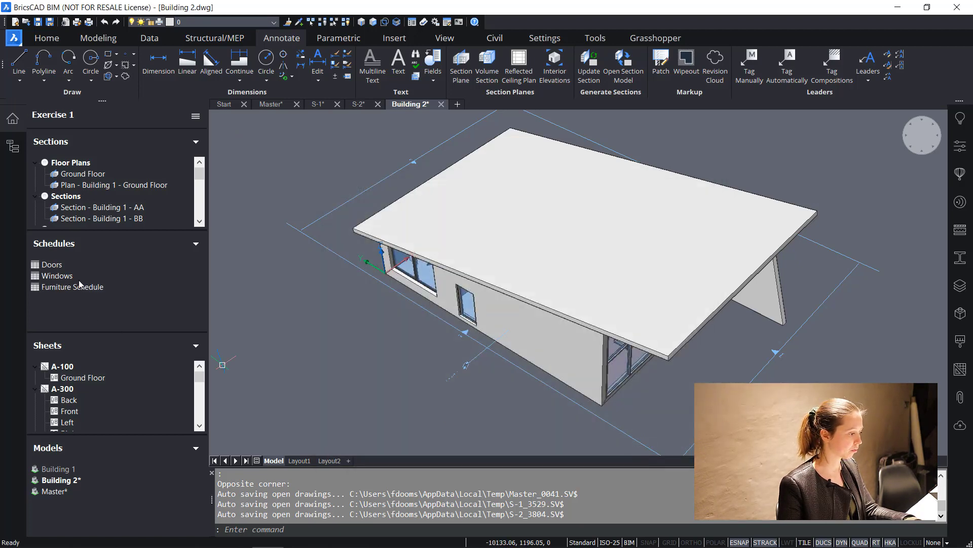
Update Furniture Schedule and display the resulting schedule drawing.
right_click(80, 285)
click(130, 323)
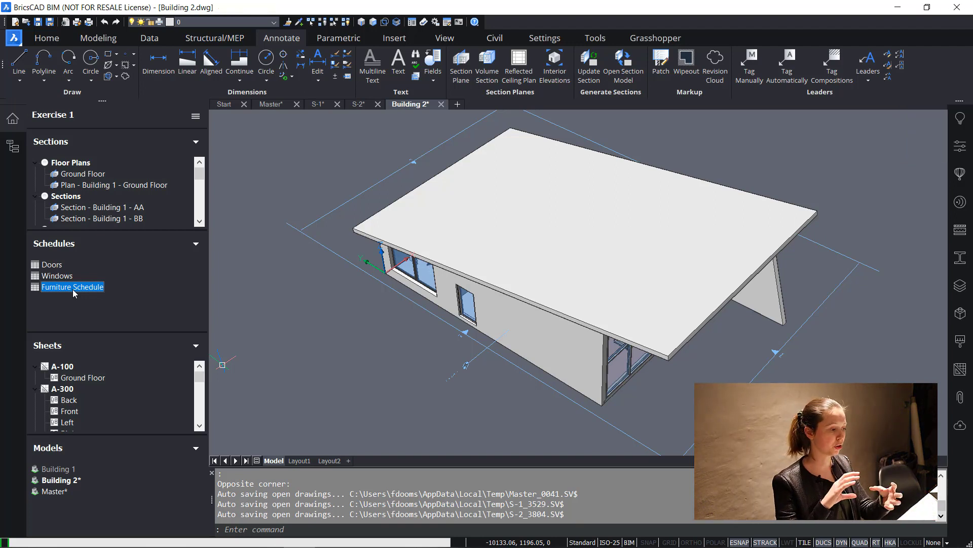
right_click(74, 293)
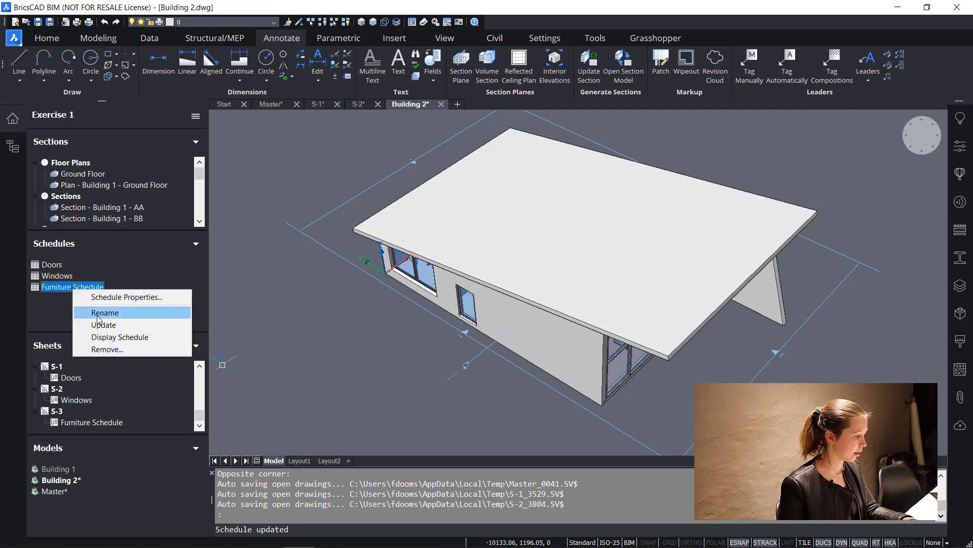
click(106, 337)
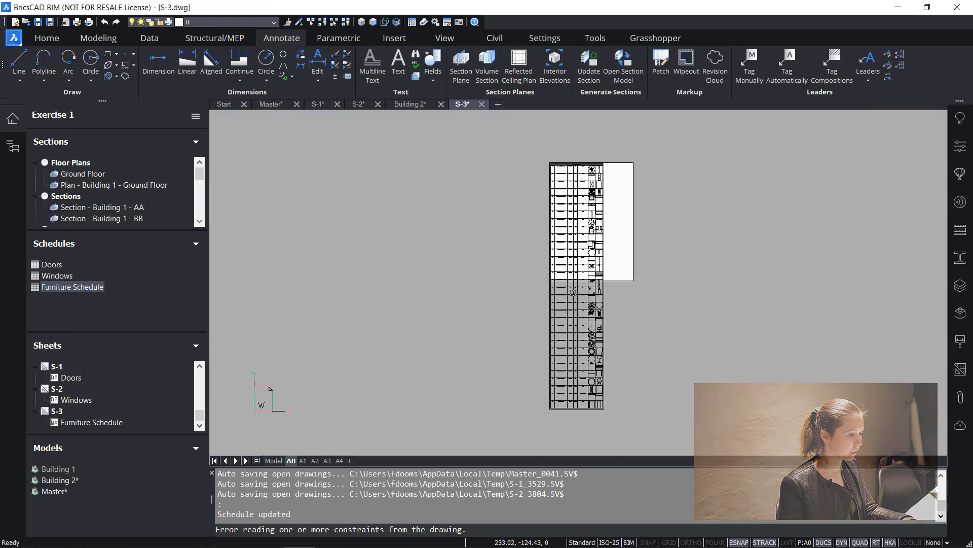
Examine the furniture schedule's rows, including names, article numbers, costs, manufacturers and block views, and its fit on the A0 sheet.
scroll(591, 190, up, 5)
scroll(558, 163, up, 2)
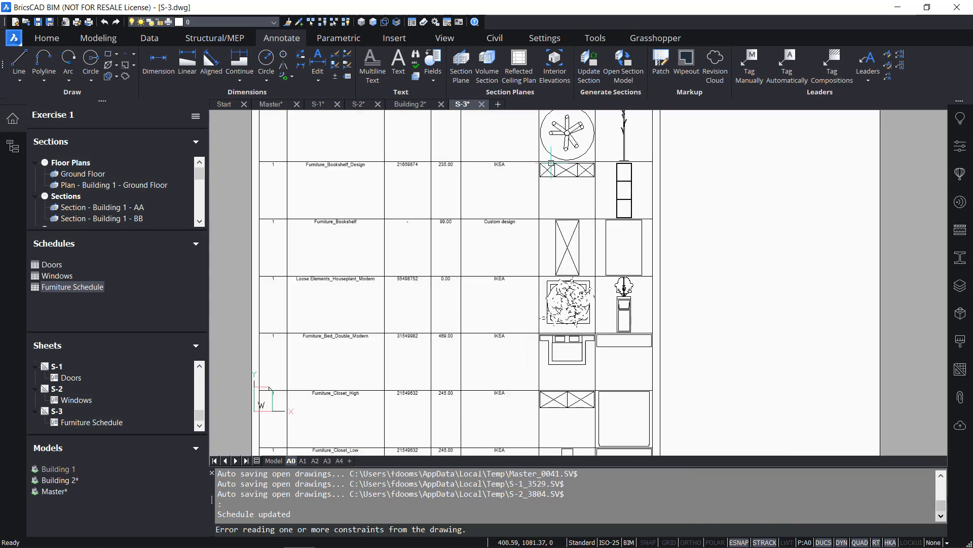
middle_drag(559, 163, 648, 215)
middle_drag(627, 335, 625, 284)
scroll(625, 284, down, 2)
middle_drag(635, 375, 619, 284)
middle_drag(617, 357, 609, 245)
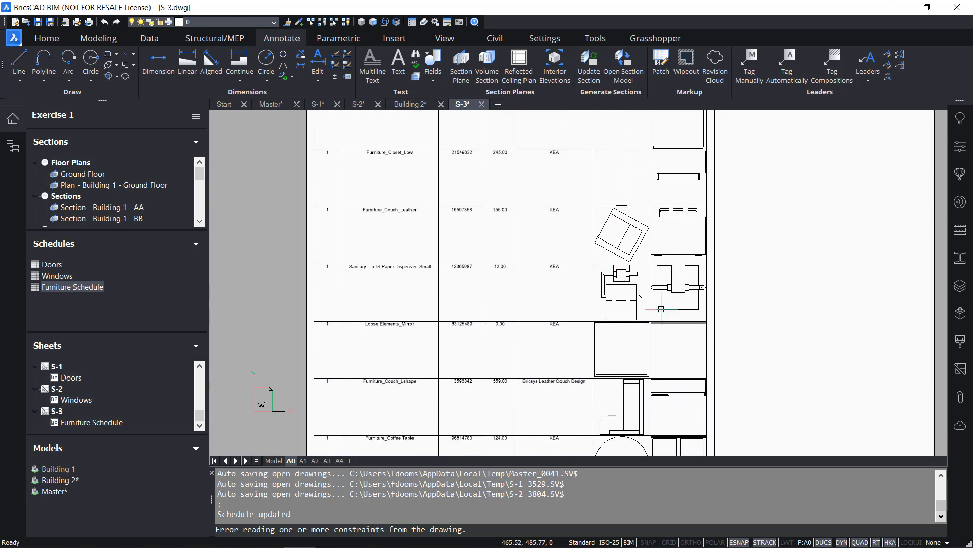
scroll(507, 306, up, 3)
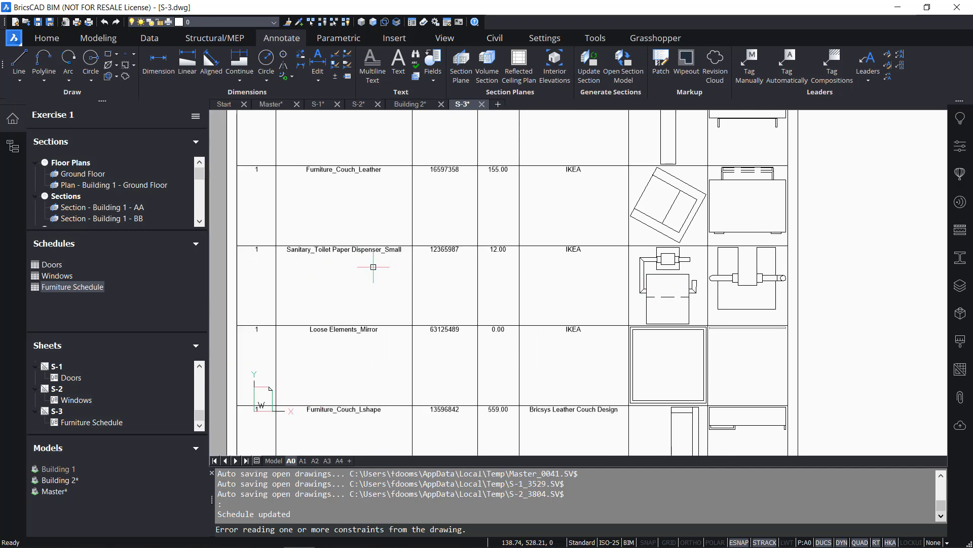
scroll(386, 274, down, 5)
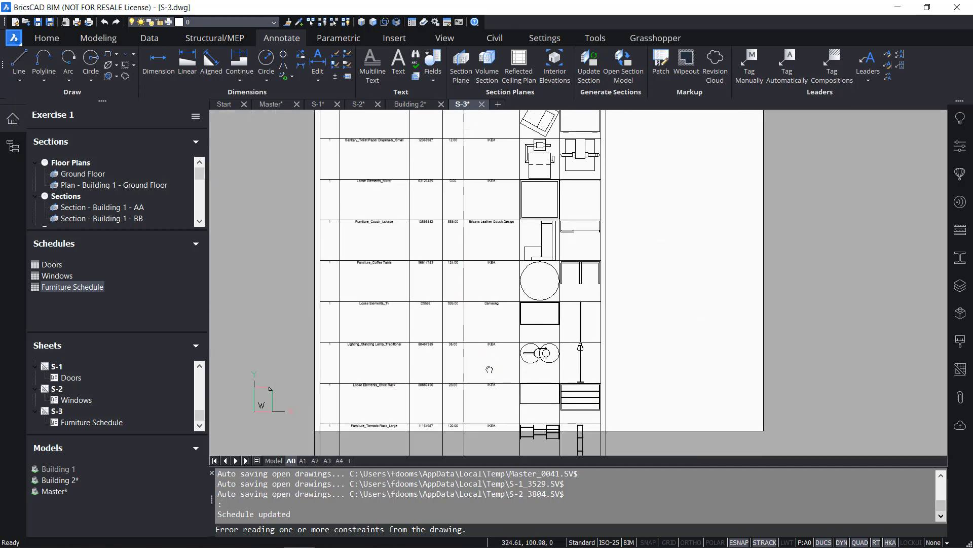
middle_drag(490, 369, 495, 258)
middle_drag(493, 400, 483, 242)
middle_drag(475, 376, 481, 256)
mouse_move(476, 415)
middle_down()
mouse_move(479, 244)
mouse_move(483, 414)
middle_up()
scroll(482, 233, down, 6)
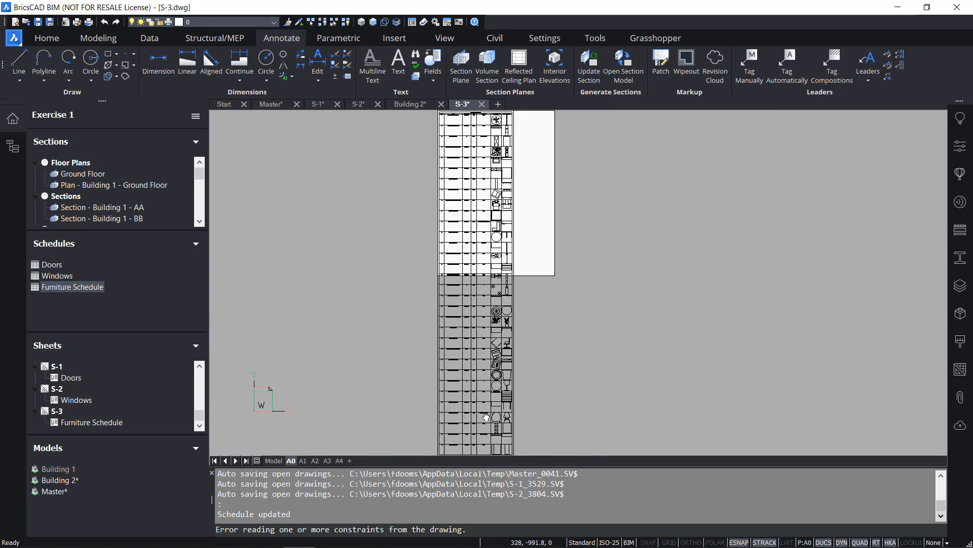
middle_drag(488, 299, 482, 364)
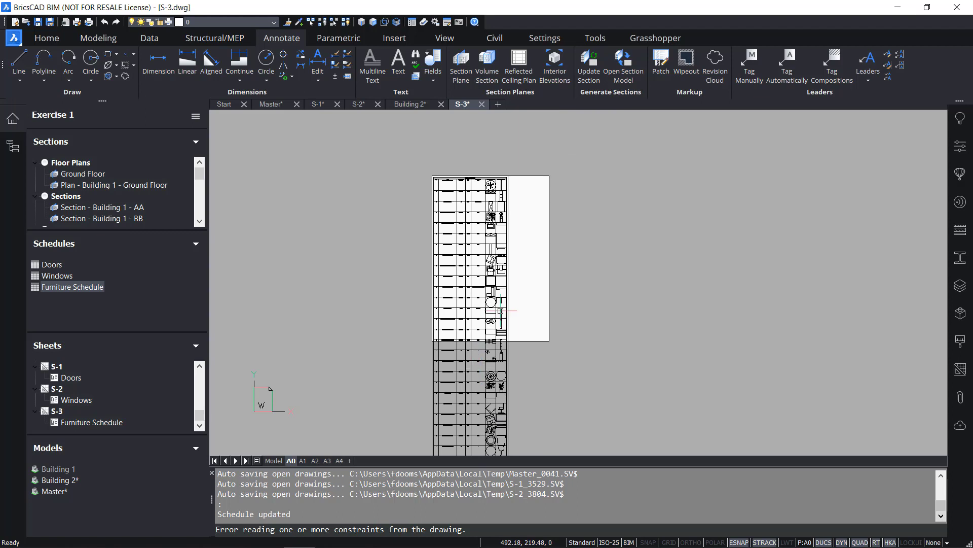
scroll(501, 299, up, 4)
middle_drag(575, 292, 505, 361)
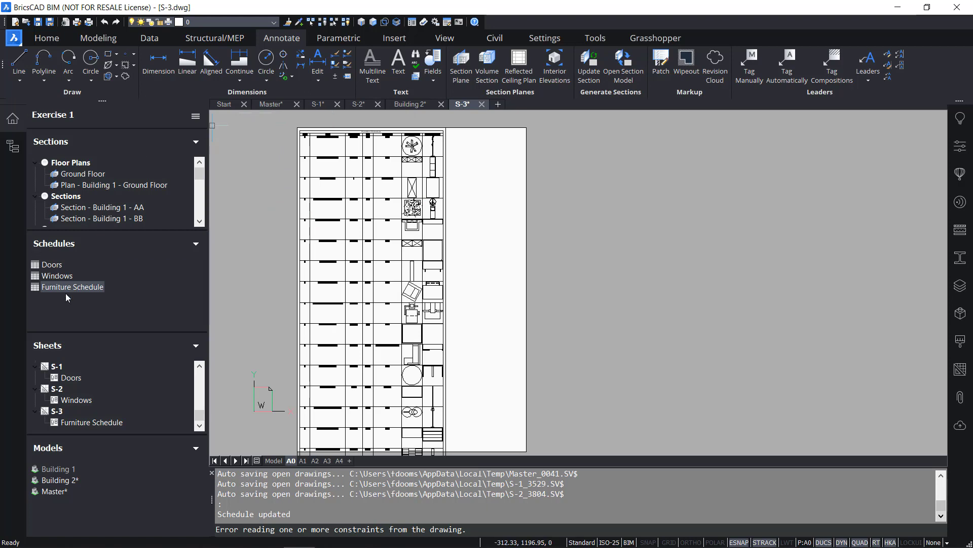
Display the Ground Floor view of sheet A-100.
scroll(72, 381, up, 5)
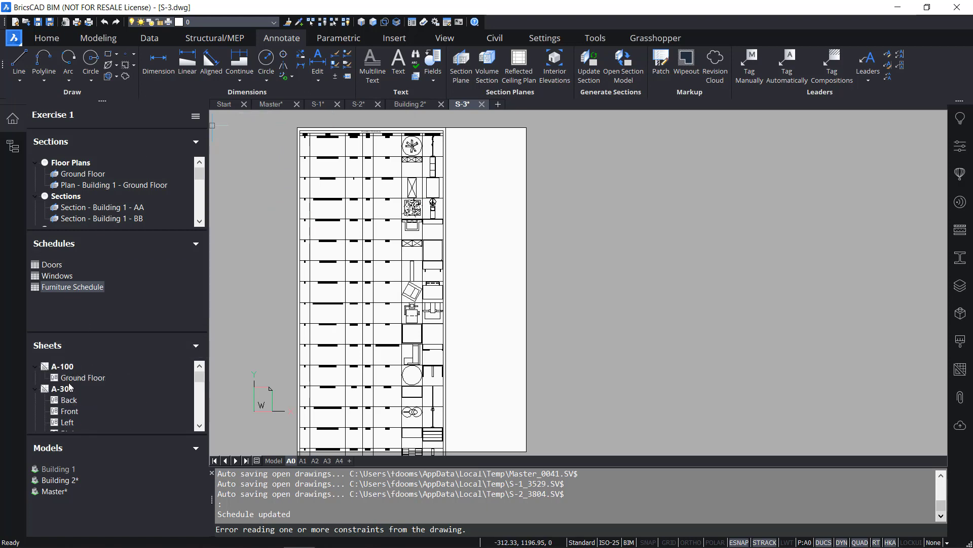
right_click(75, 380)
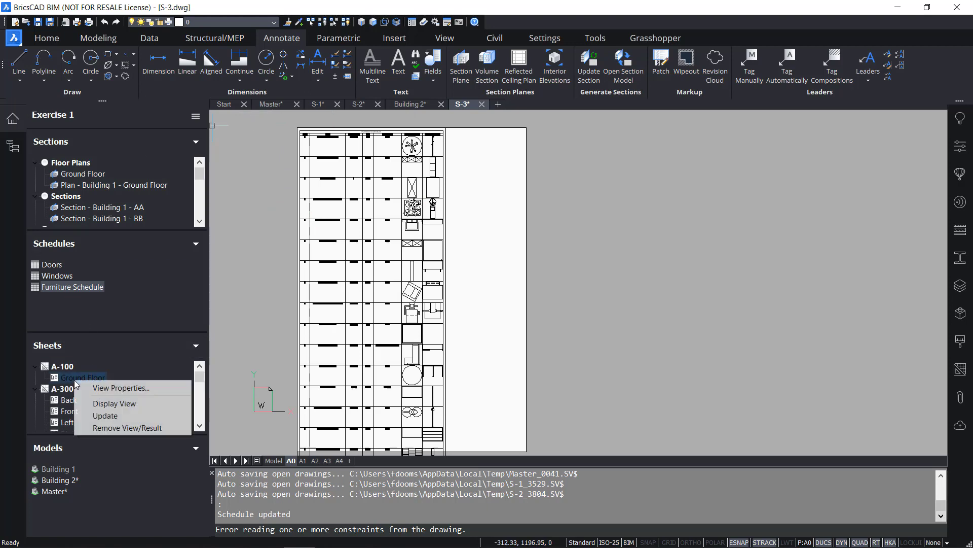
click(110, 403)
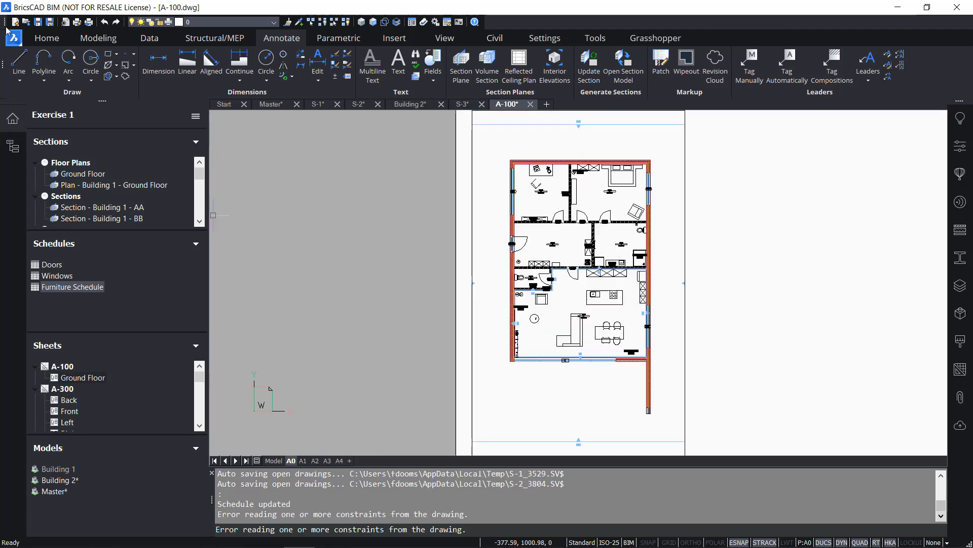
Check the Drawing Template (*.dwt) format among the save types for the A-100 drawing, and leave without saving.
click(13, 38)
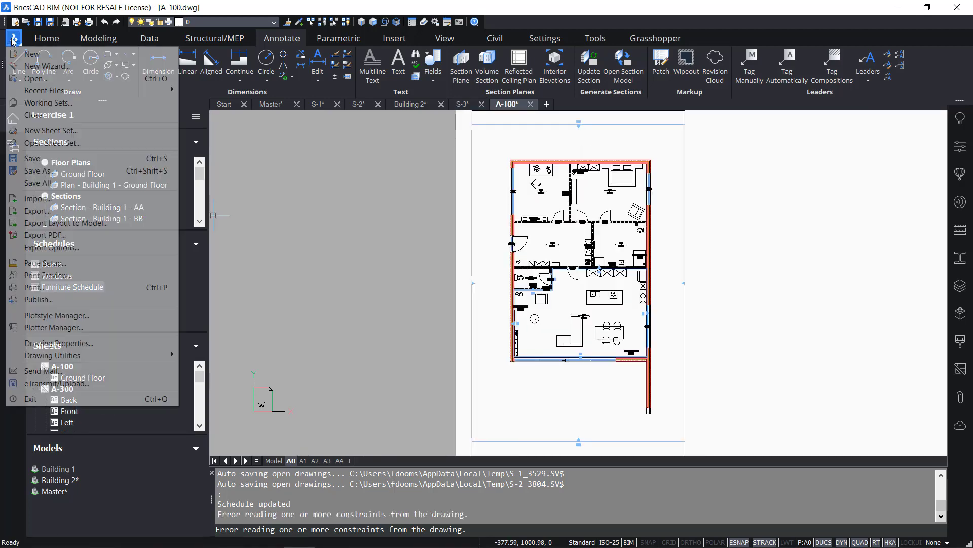
click(47, 169)
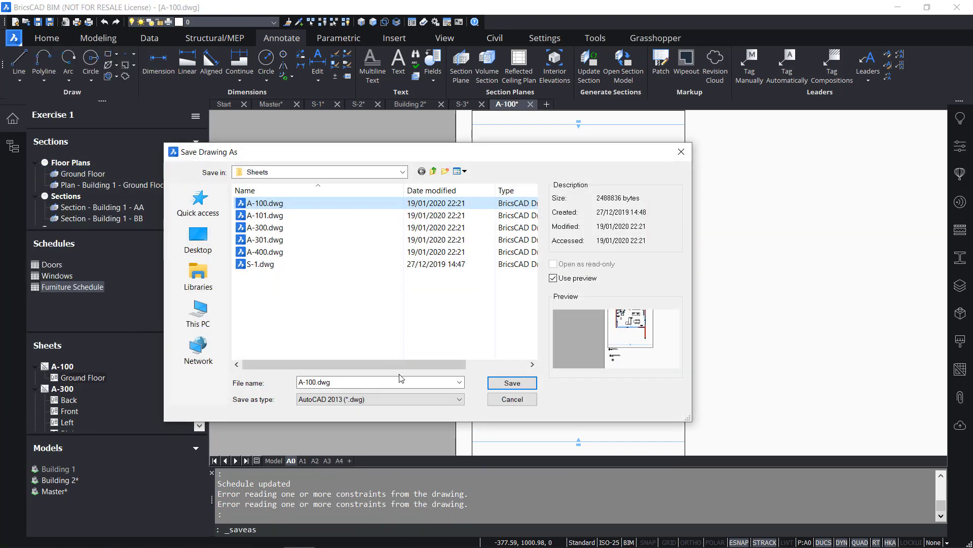
click(385, 399)
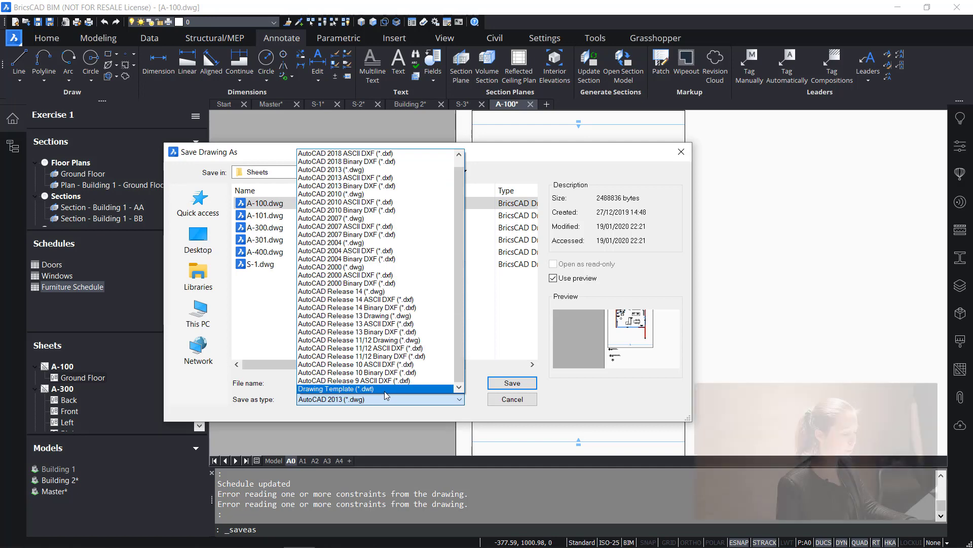
click(499, 404)
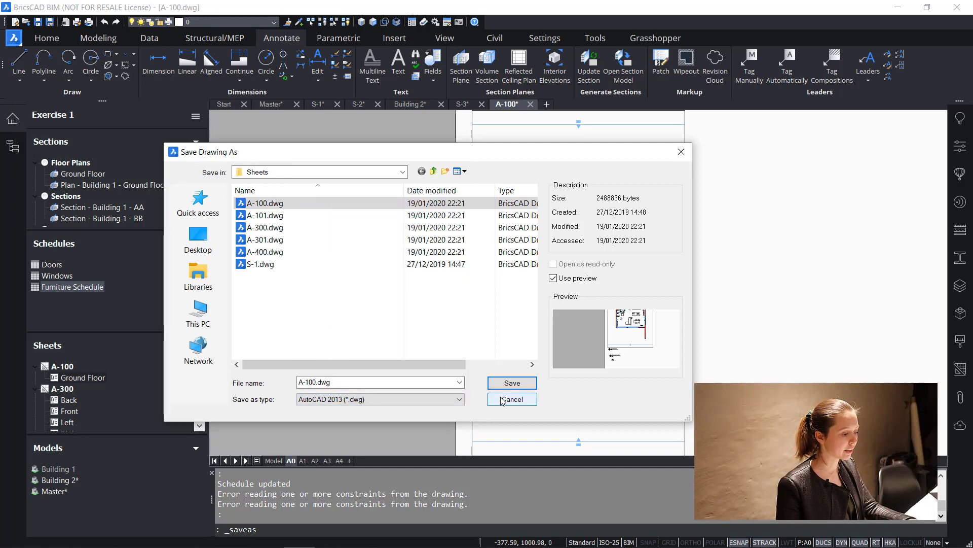
click(500, 403)
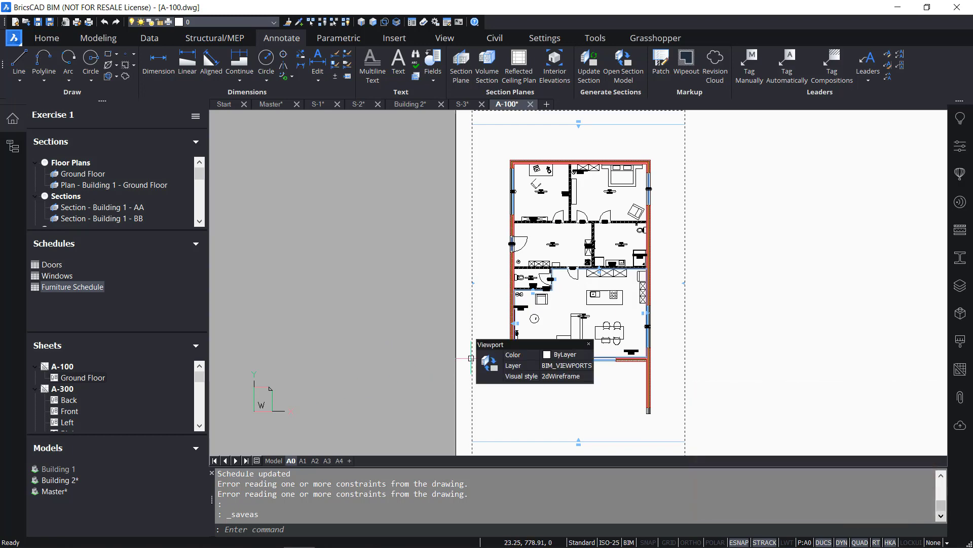
Browse for drawings to open with the file type set to Template Format (*.dwt), and leave without opening one.
scroll(759, 349, down, 2)
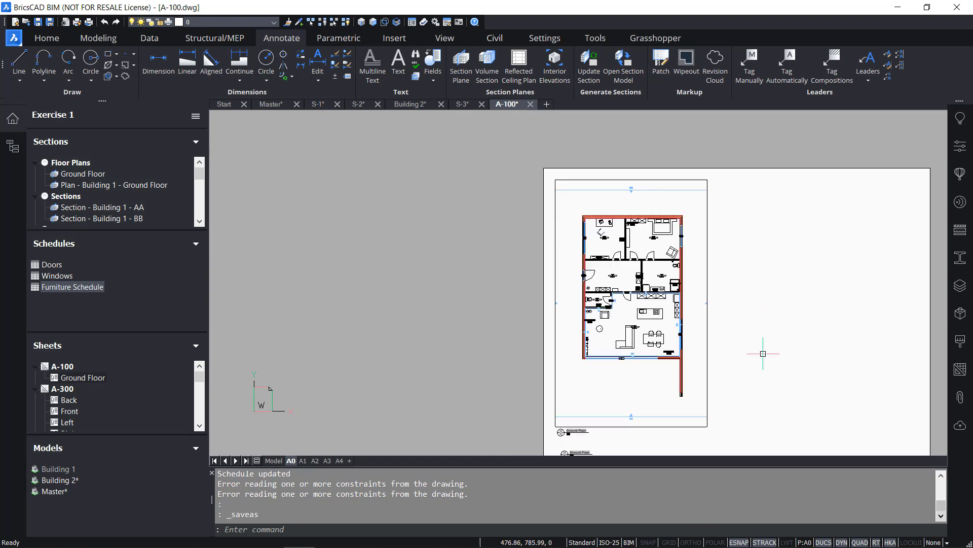
middle_drag(759, 350, 563, 319)
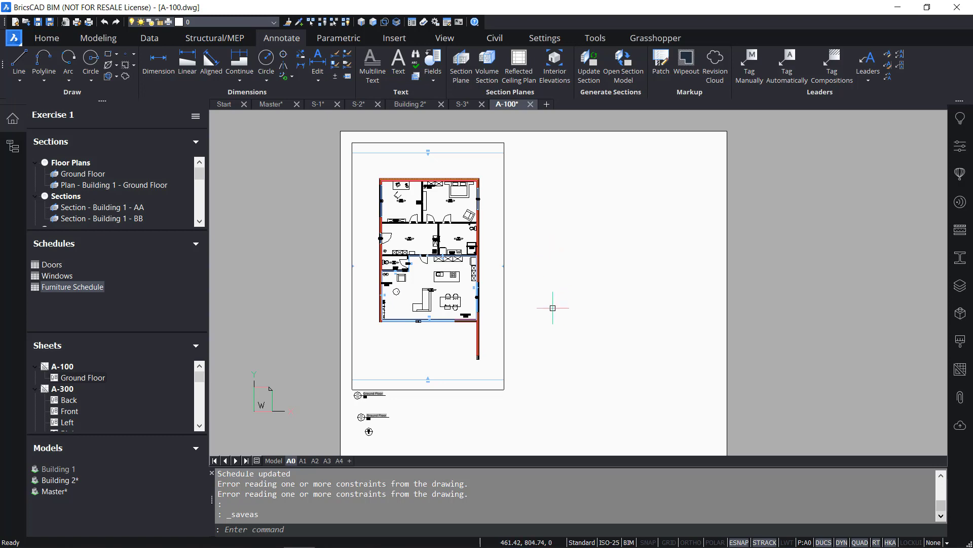
click(14, 38)
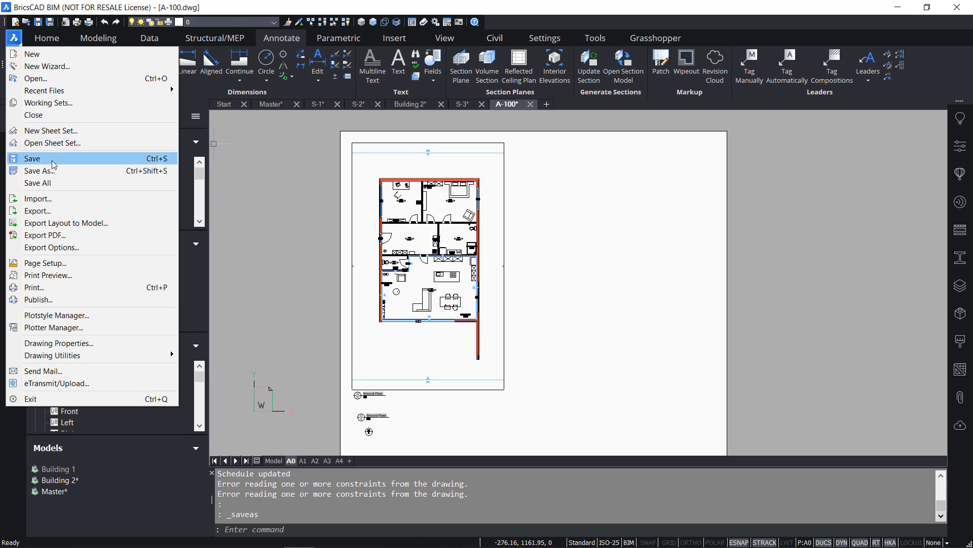
click(61, 79)
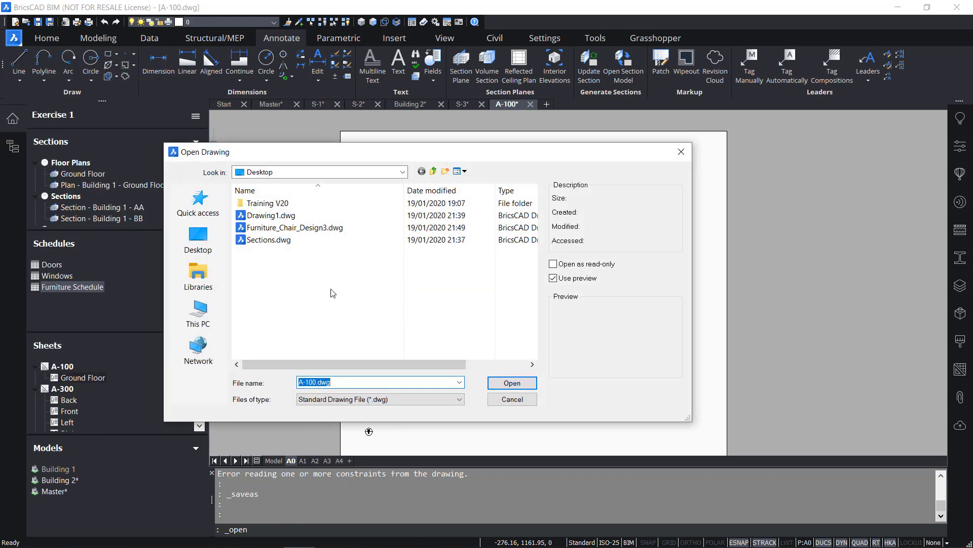
click(393, 400)
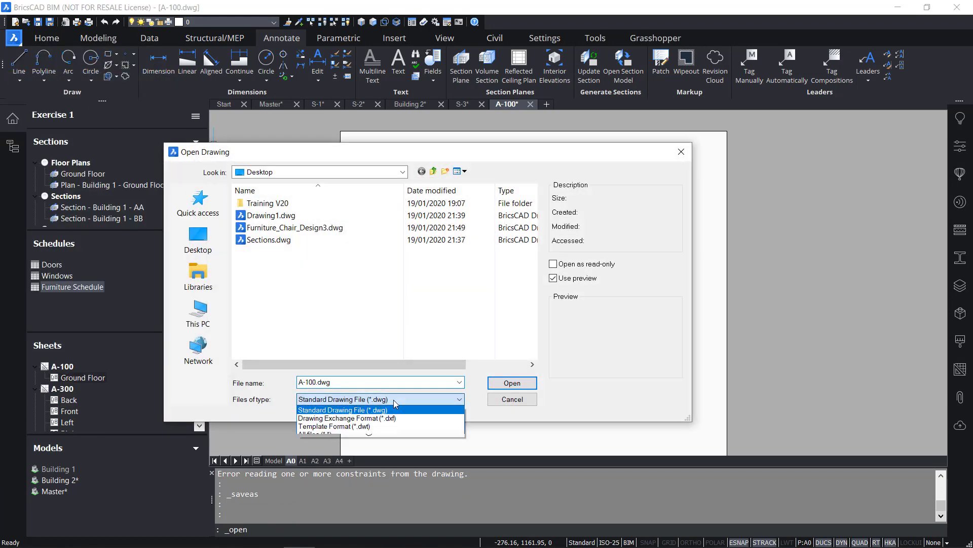
click(391, 431)
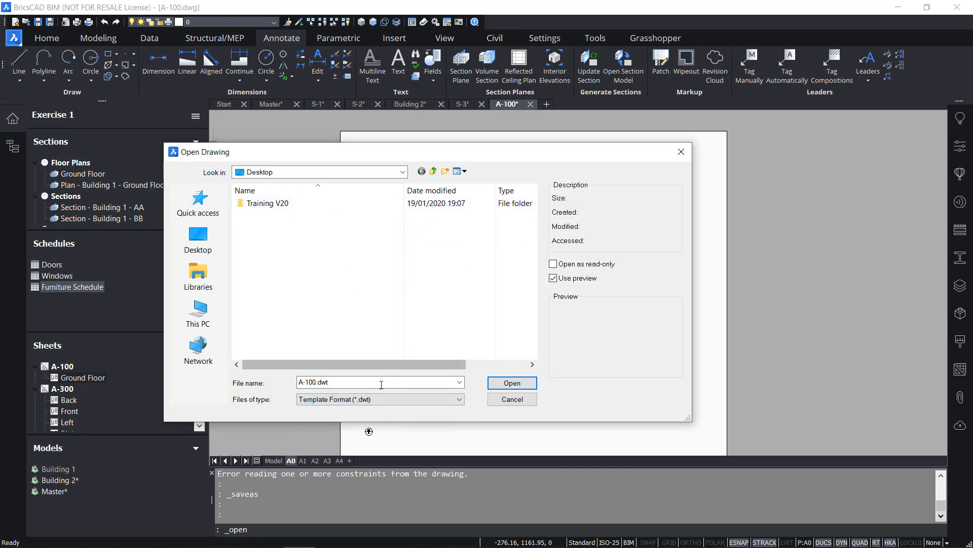
click(512, 399)
Search the program settings for "templates" and locate the Template path setting.
text(SETTINGS)
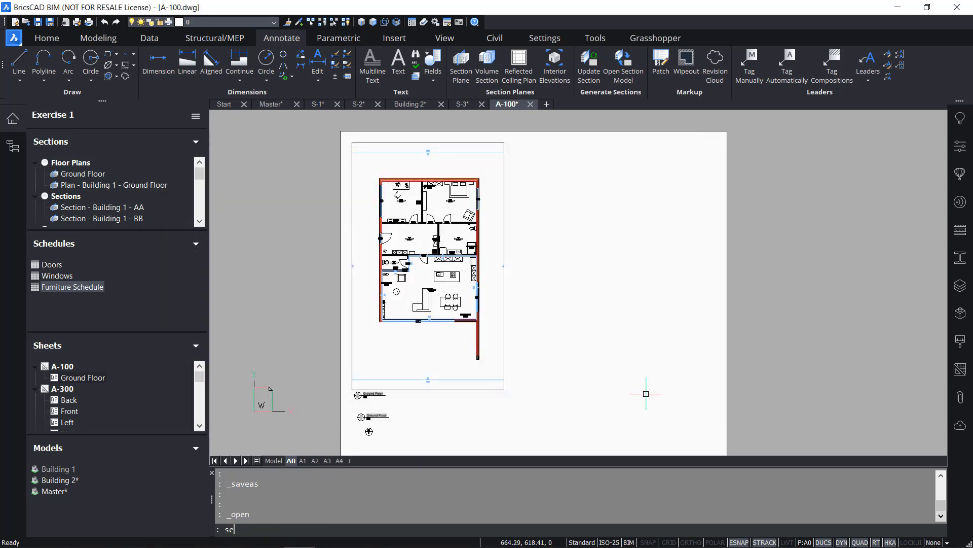
key(Return)
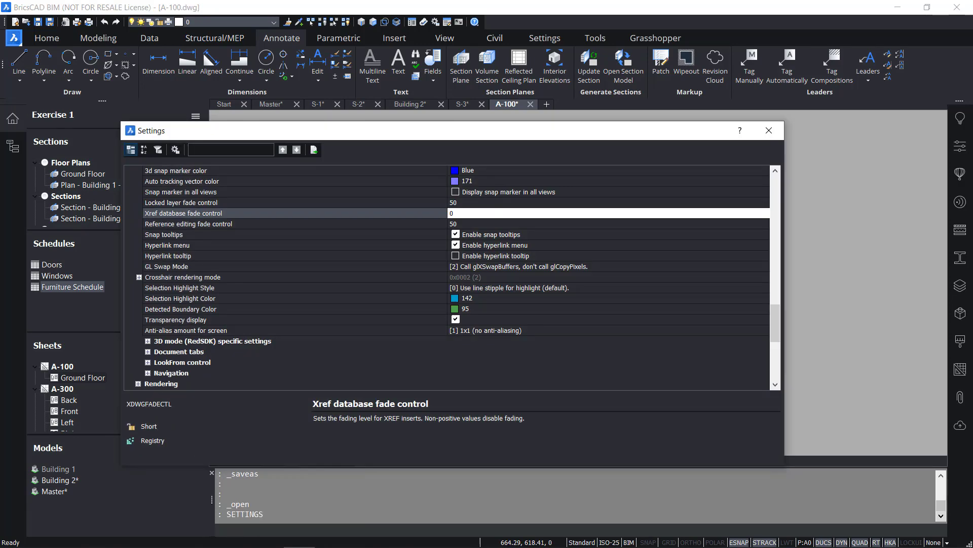
text(template)
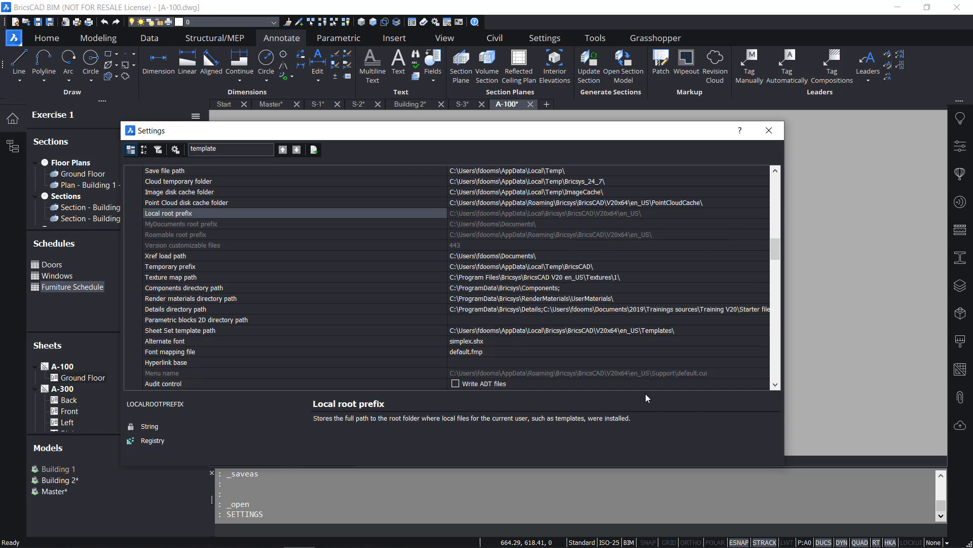
text(s)
click(296, 150)
click(296, 150)
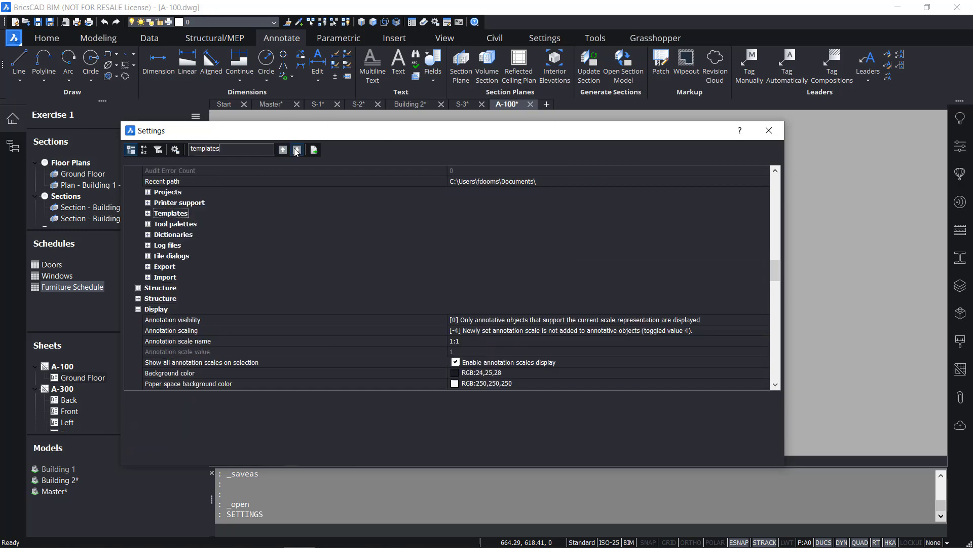
click(297, 150)
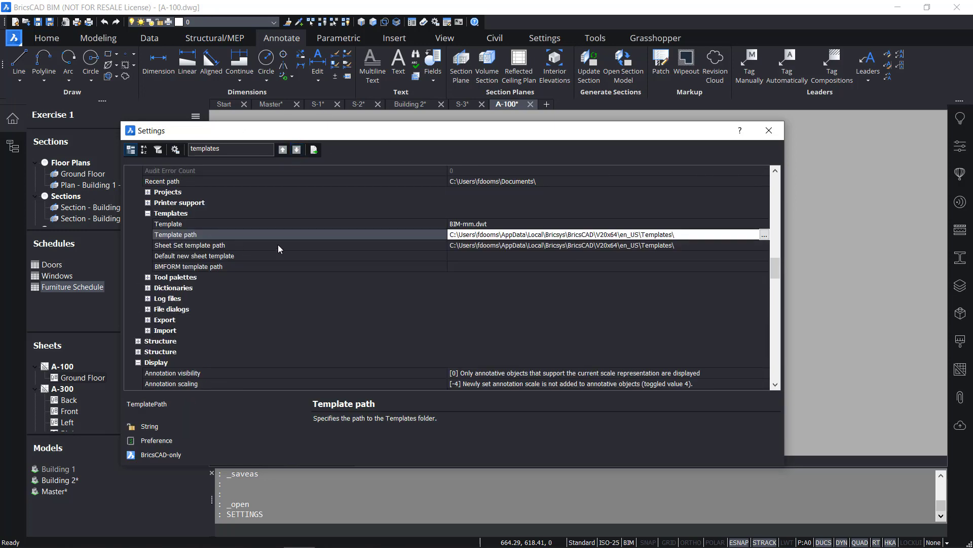
Copy the folder location of the Template path setting and open that Templates folder in File Explorer.
click(746, 236)
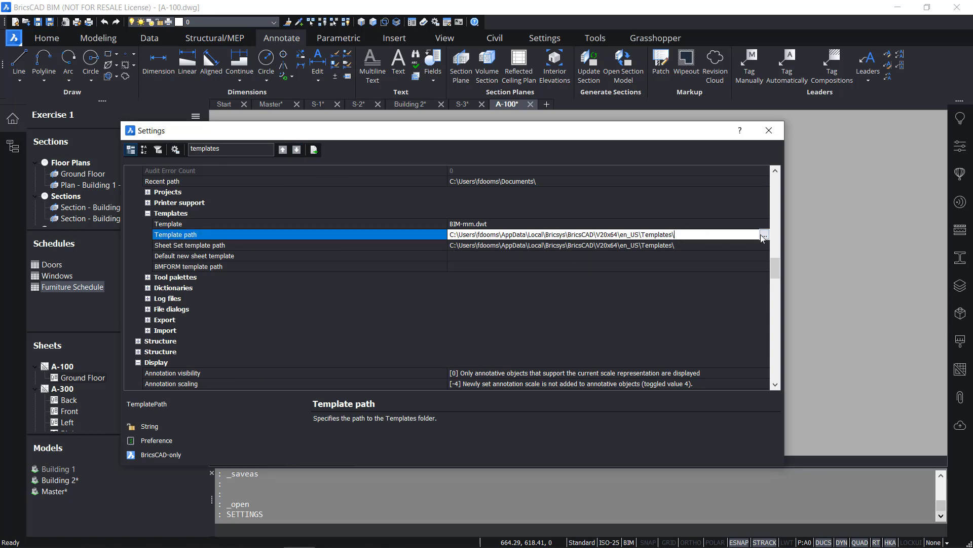
click(763, 234)
click(567, 163)
key(ctrl+c)
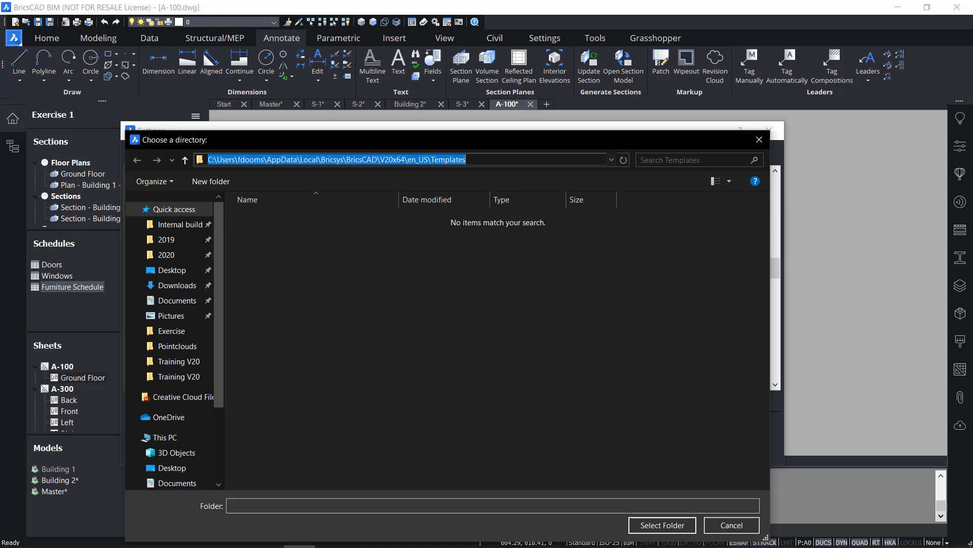
click(173, 535)
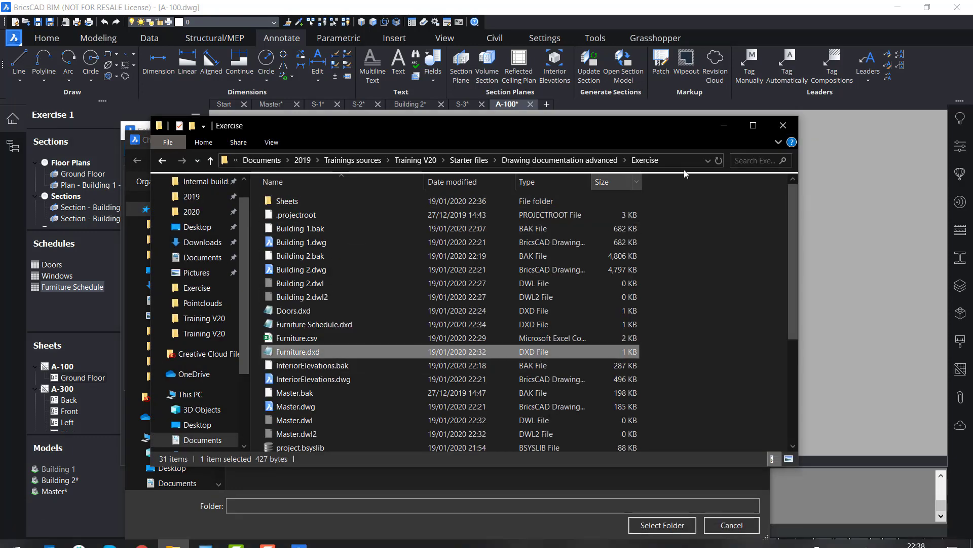
click(695, 160)
key(ctrl+v)
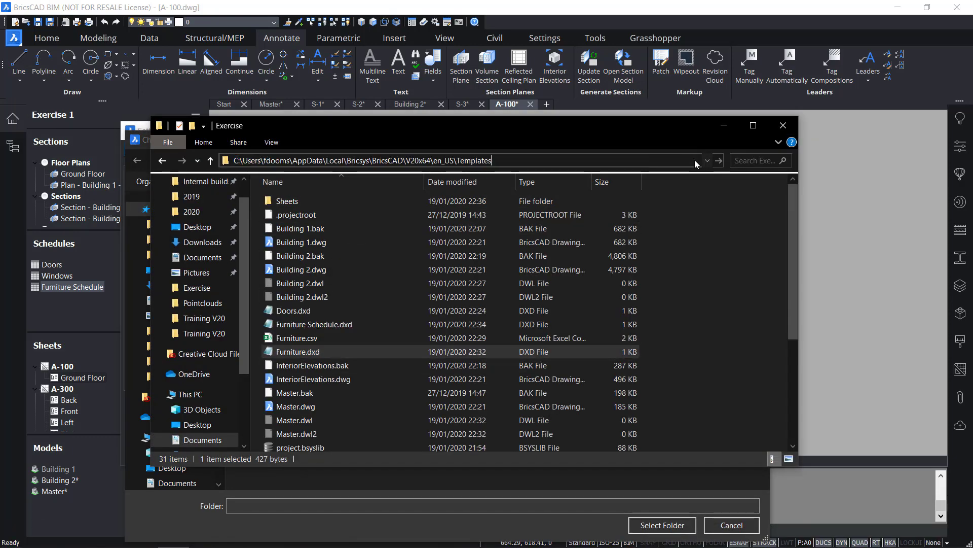
key(Return)
Examine the template files in the Templates folder, and leave the directory chooser and the settings without changing anything.
scroll(326, 220, down, 1)
scroll(326, 220, down, 4)
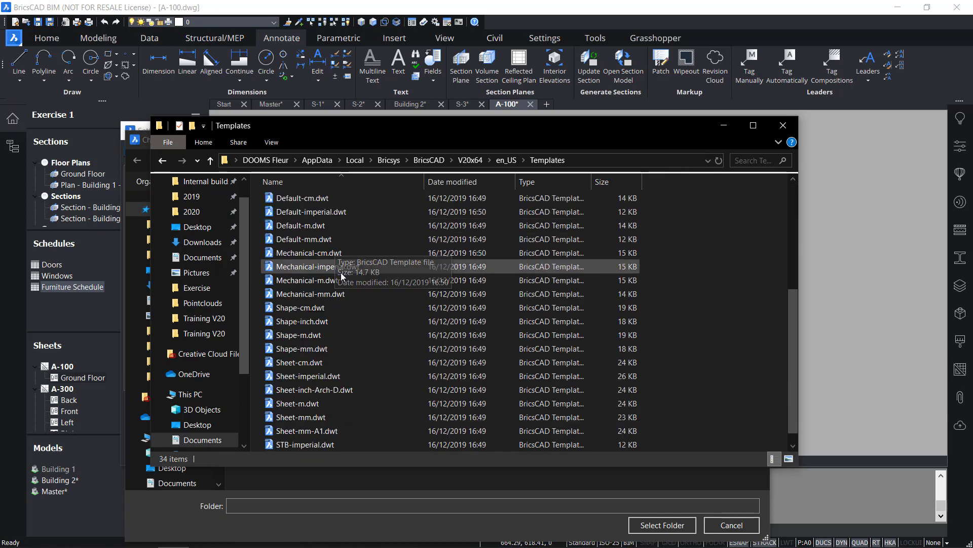
drag(360, 135, 351, 207)
click(760, 139)
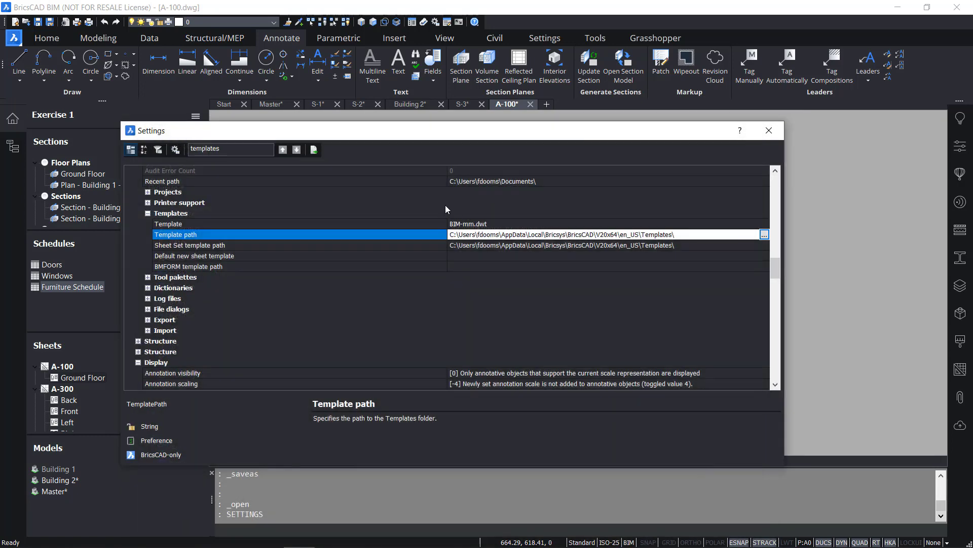
mouse_move(269, 543)
click(186, 540)
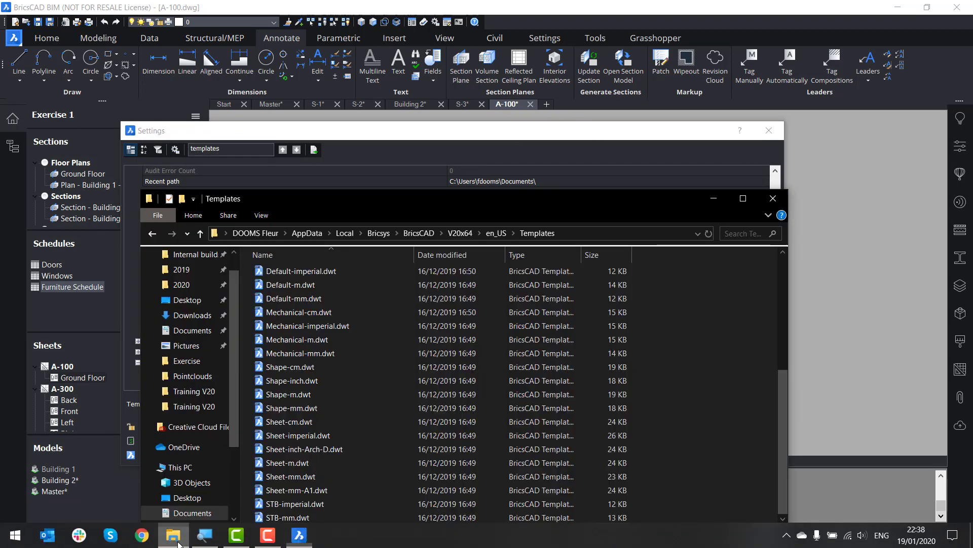
drag(476, 193, 480, 179)
mouse_move(494, 132)
mouse_down()
mouse_move(491, 101)
mouse_move(481, 118)
mouse_up()
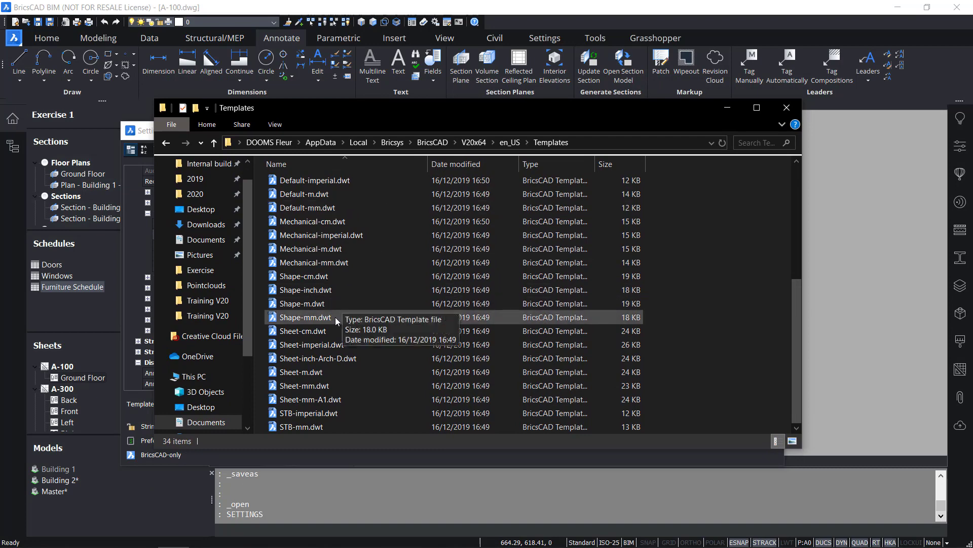
scroll(334, 291, up, 5)
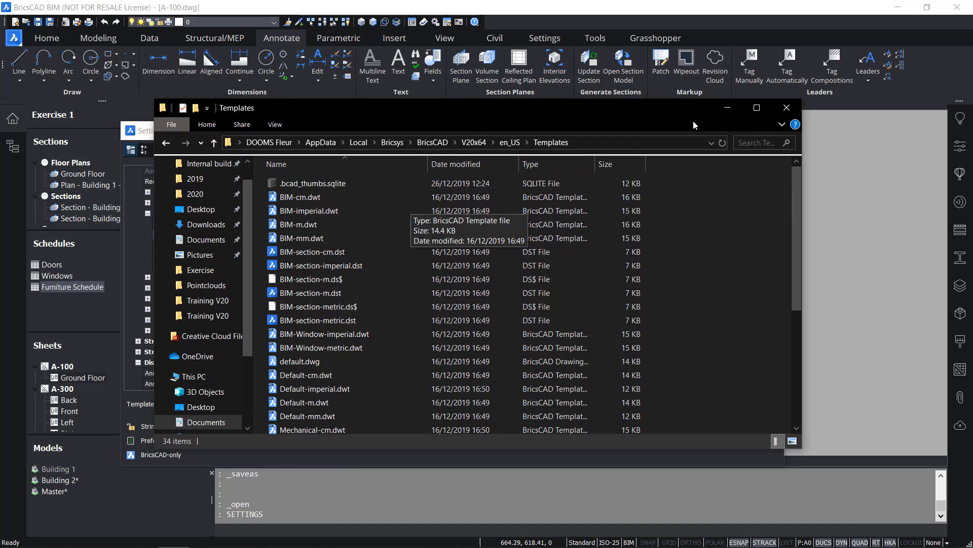
click(728, 107)
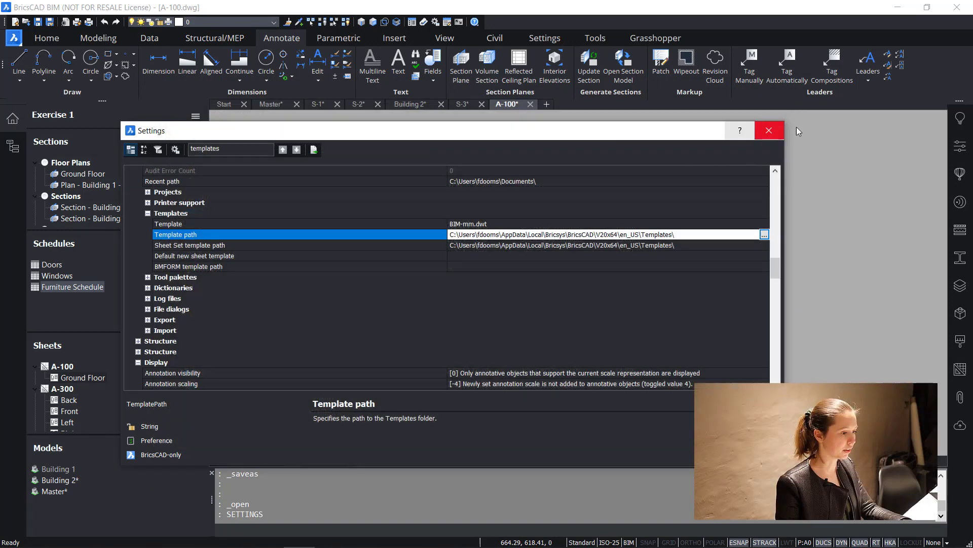
click(768, 130)
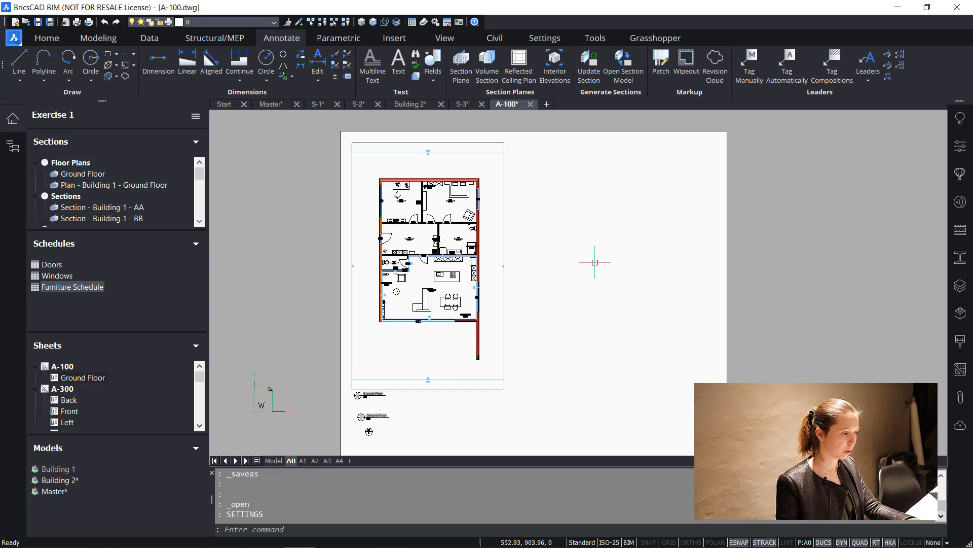
Show how A-100 is saved in the Drawing Template (*.dwt) format, and leave without saving.
click(11, 39)
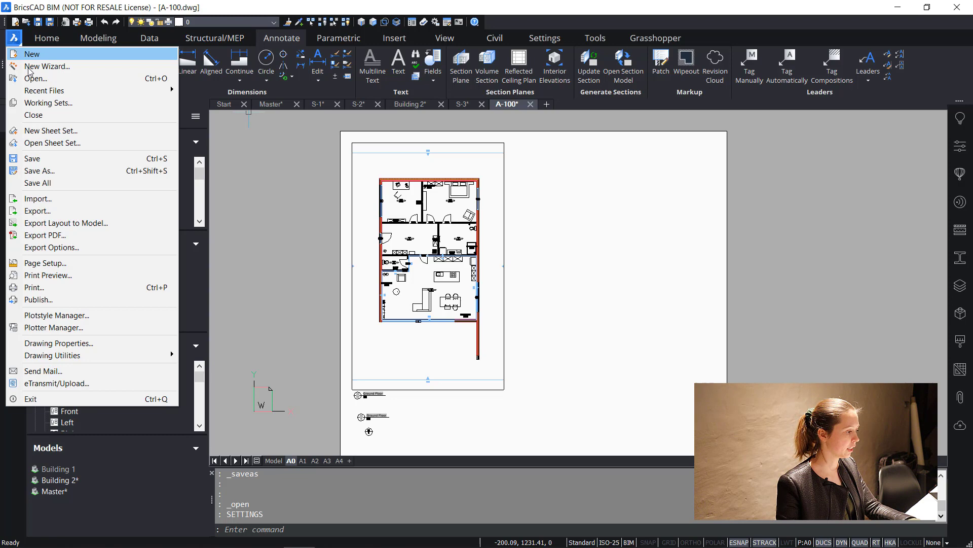
click(79, 175)
click(403, 399)
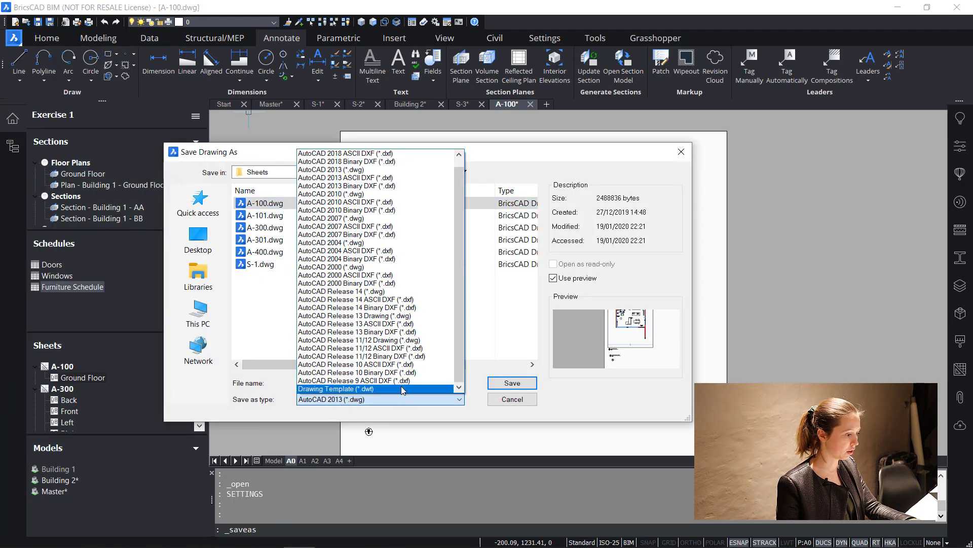
click(399, 389)
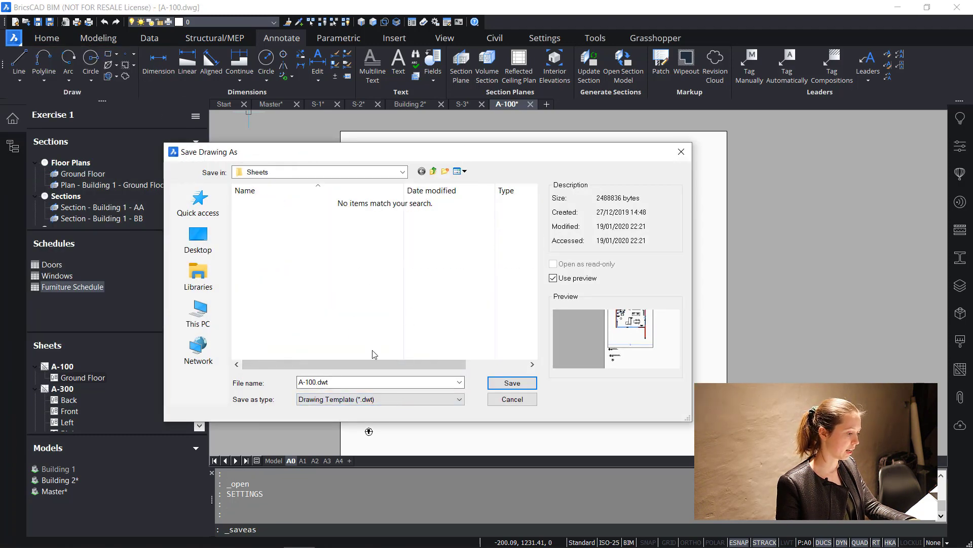
click(512, 399)
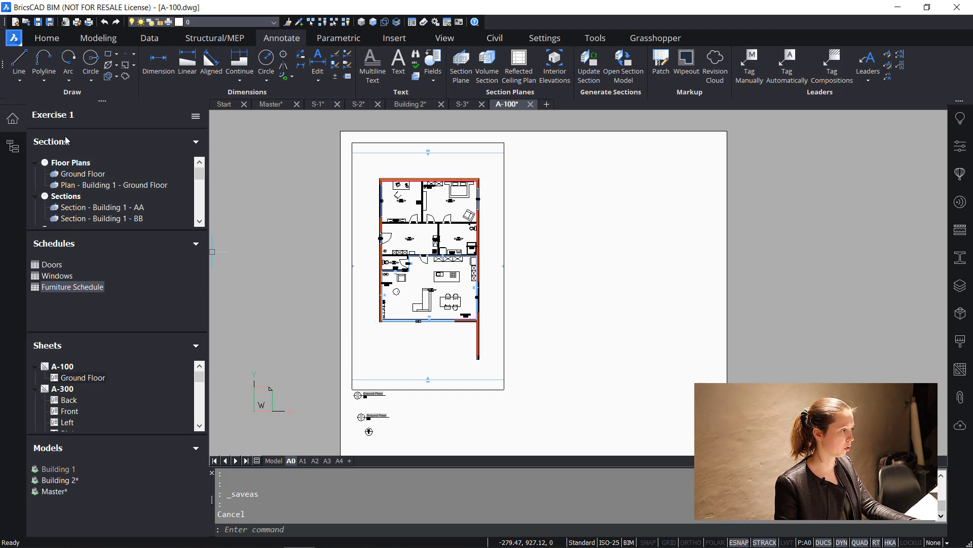
Create a new drawing from the Shape-inch.dwt template with the New Drawing Wizard, and close that drawing again.
click(14, 46)
click(30, 67)
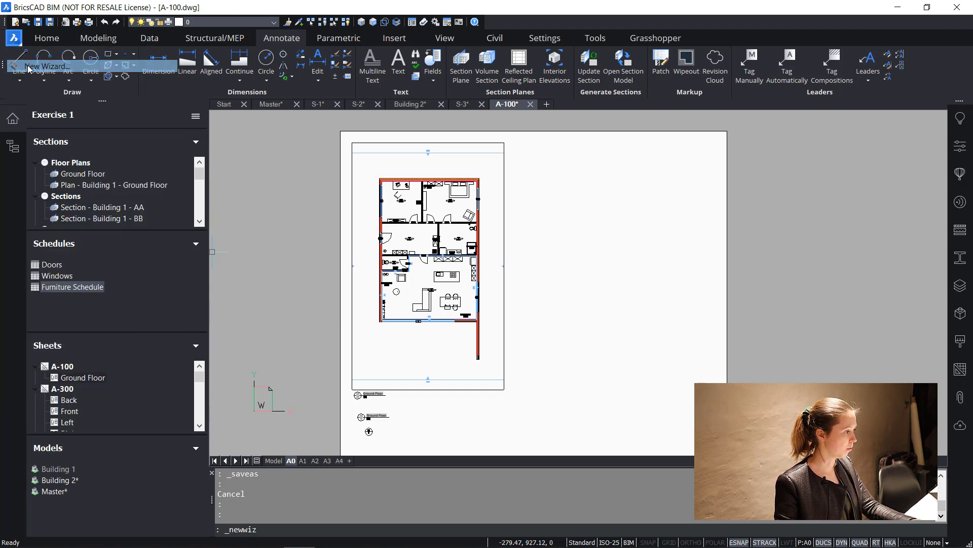
click(464, 239)
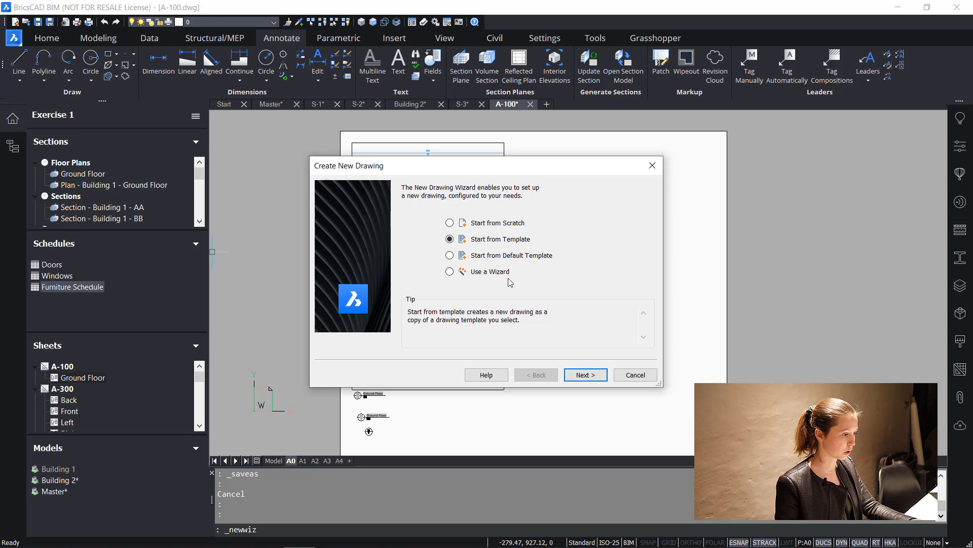
click(575, 374)
scroll(440, 234, down, 5)
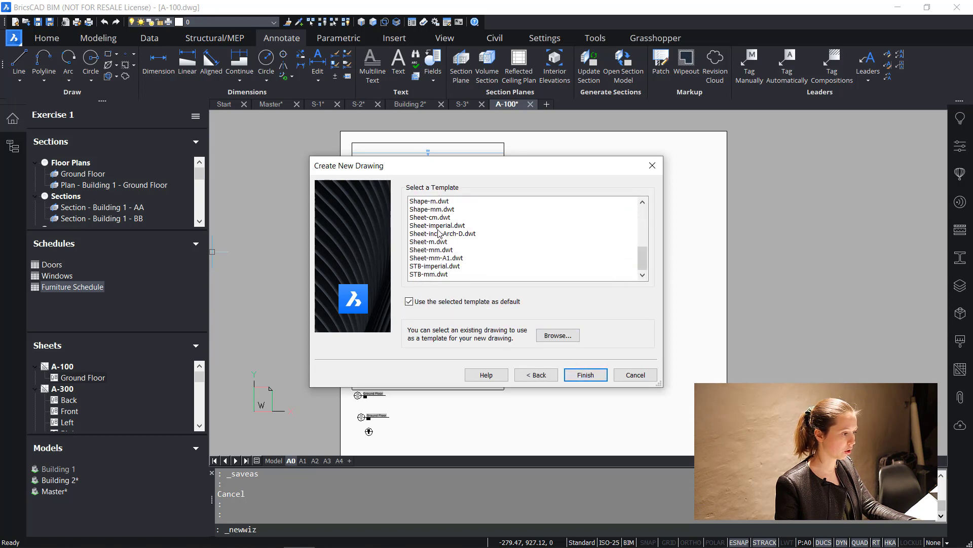
scroll(449, 269, up, 6)
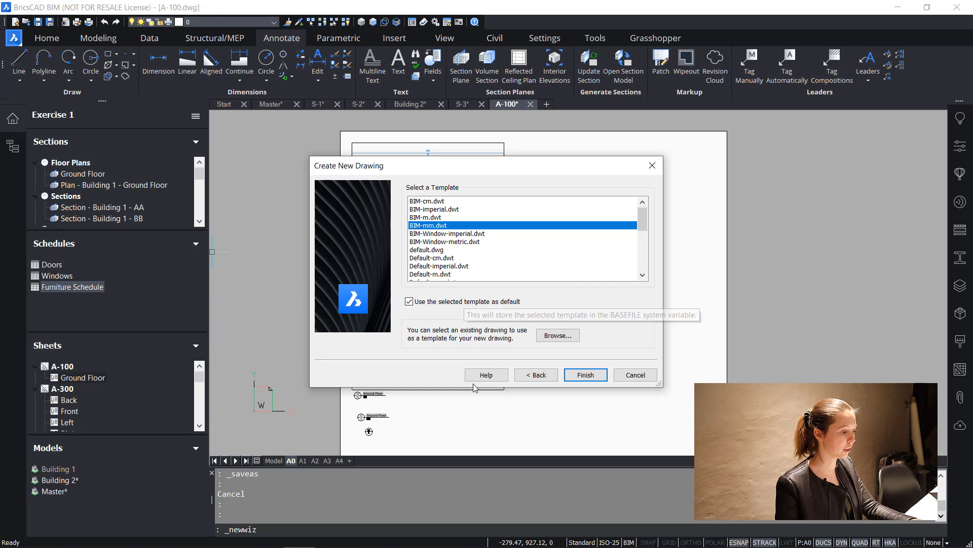
mouse_move(656, 388)
mouse_down()
mouse_move(710, 429)
mouse_move(720, 459)
mouse_up()
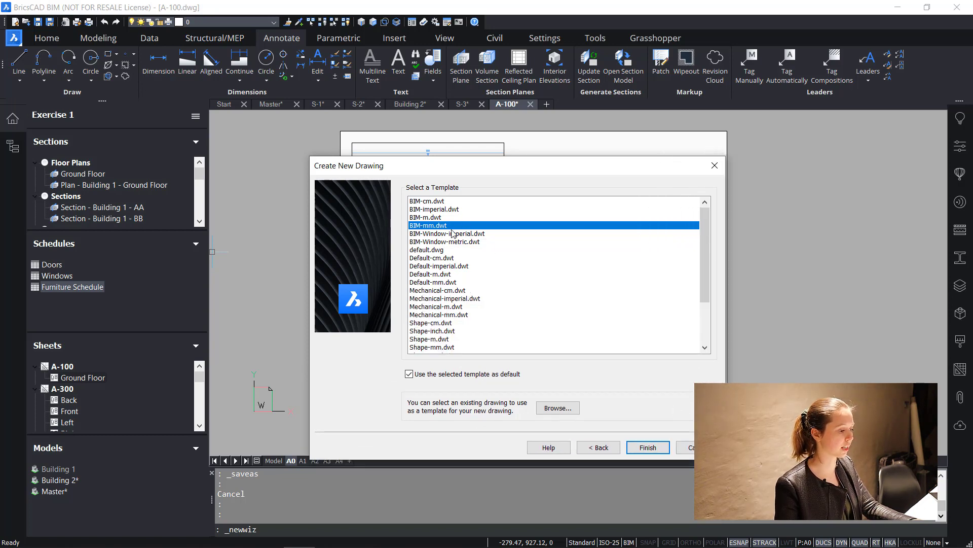
click(440, 332)
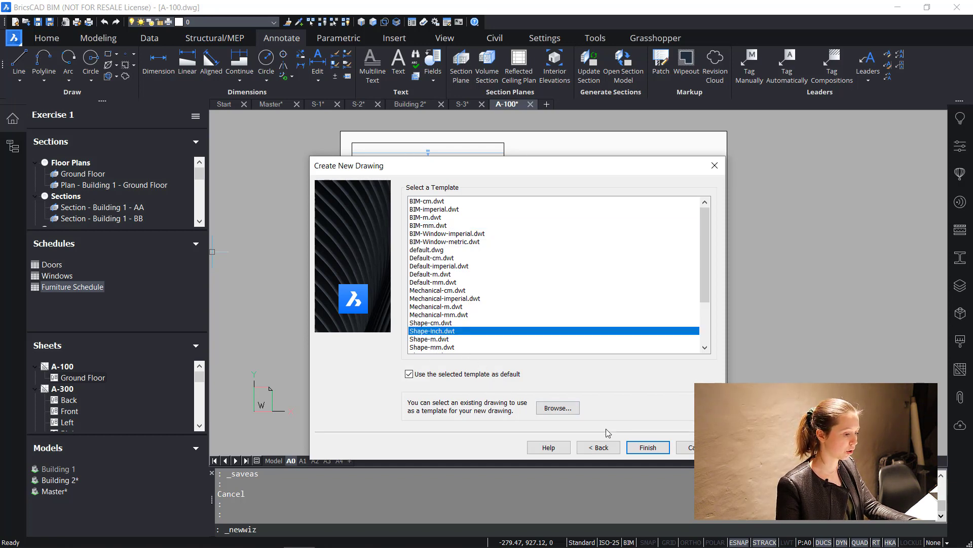
click(638, 448)
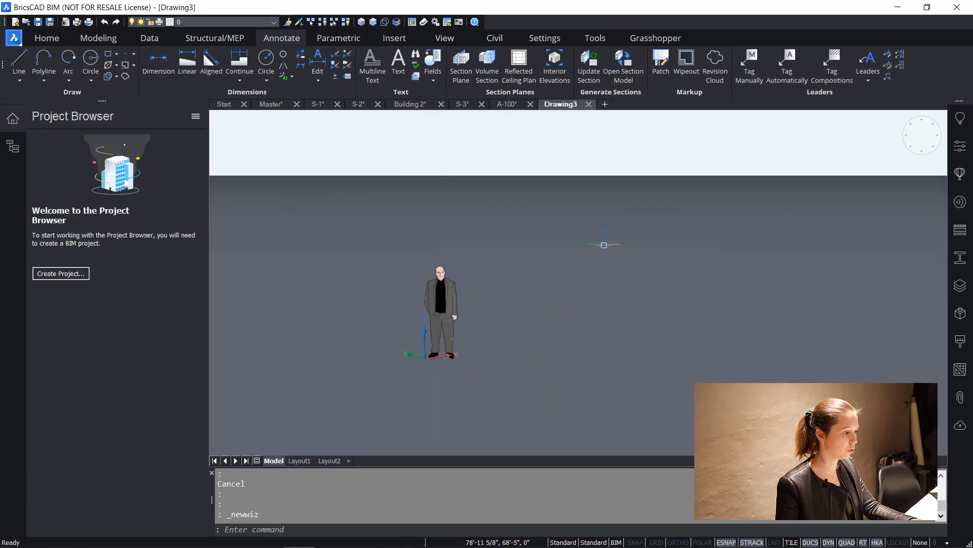
click(589, 104)
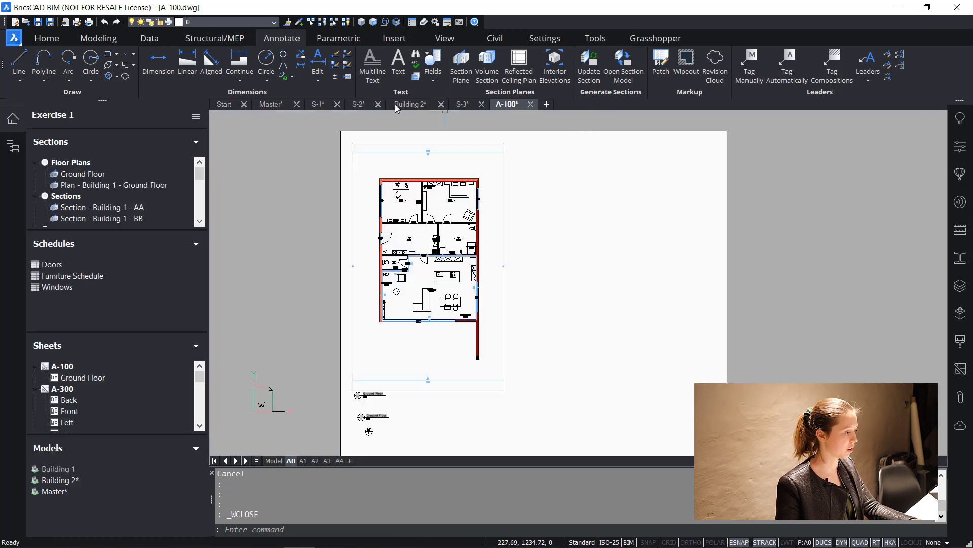
Create a new drawing from the Sheet-mm.dwt template, with the selected template used as default, and view its A1 layout.
click(14, 38)
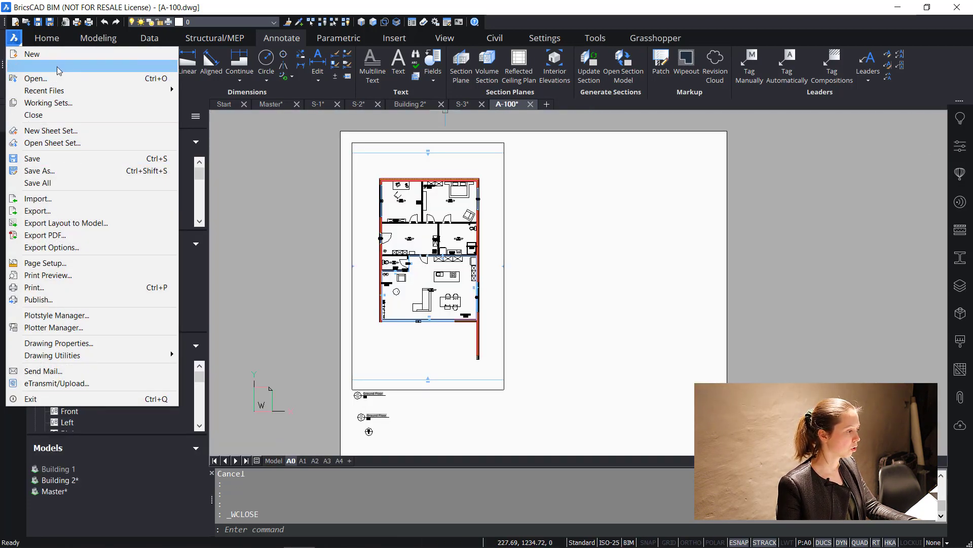
click(31, 53)
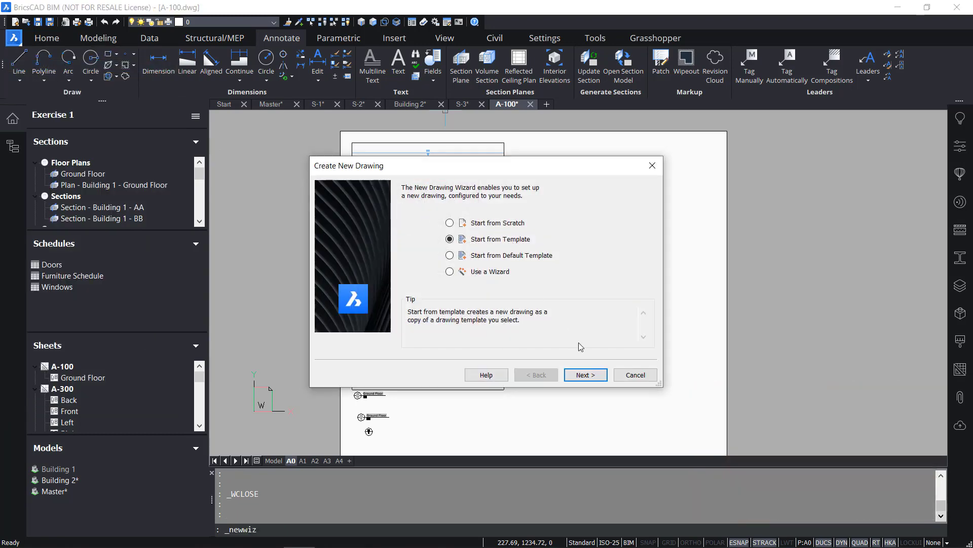
click(585, 376)
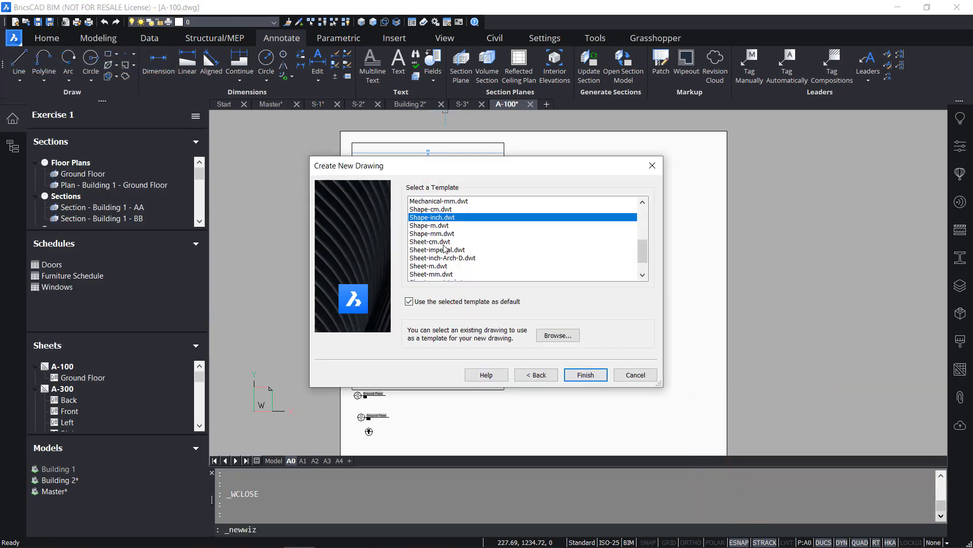
click(438, 274)
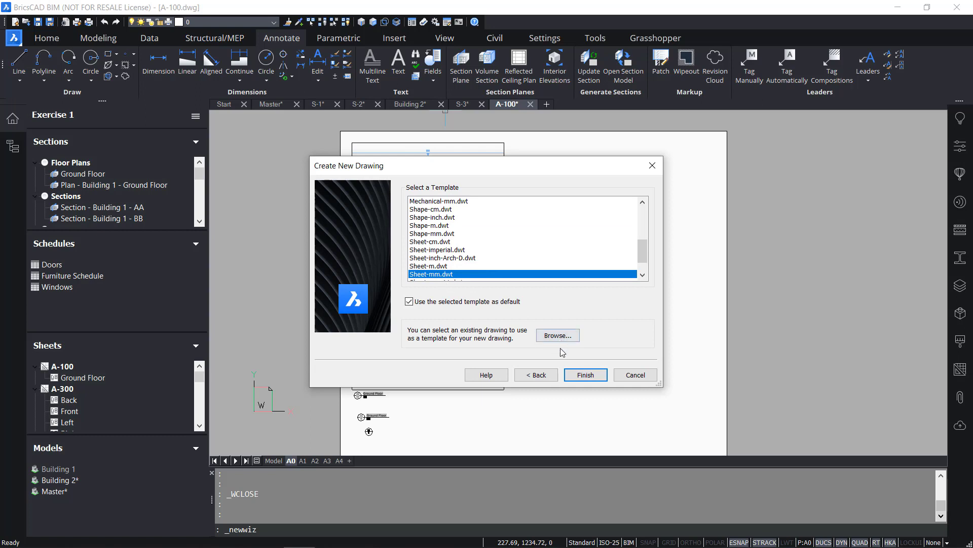
click(586, 375)
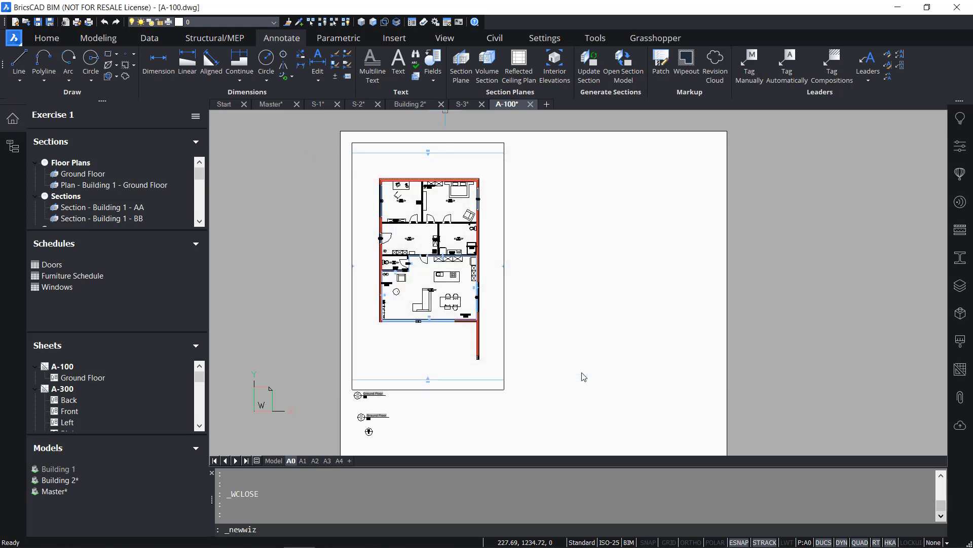
scroll(387, 270, down, 3)
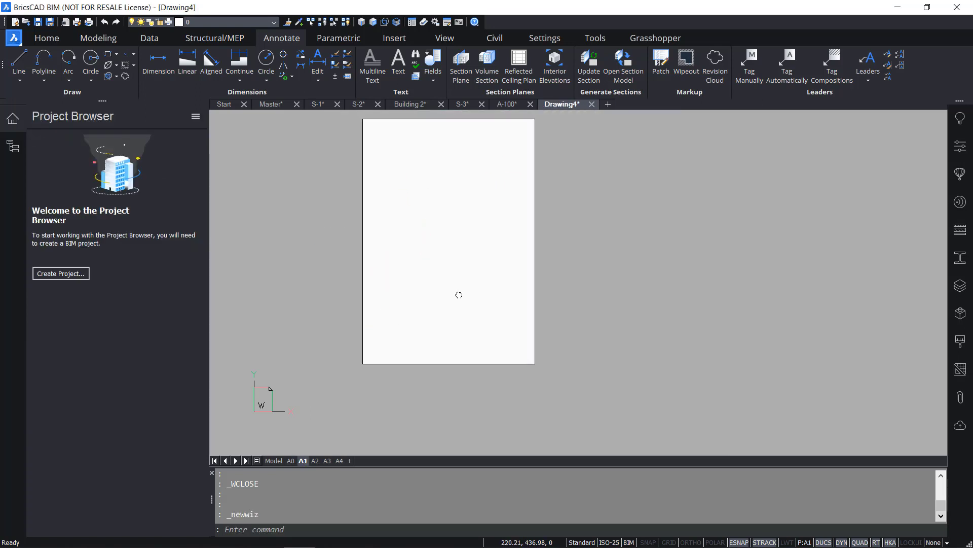
mouse_move(457, 293)
middle_down()
mouse_move(458, 309)
mouse_move(446, 280)
middle_up()
scroll(446, 281, up, 2)
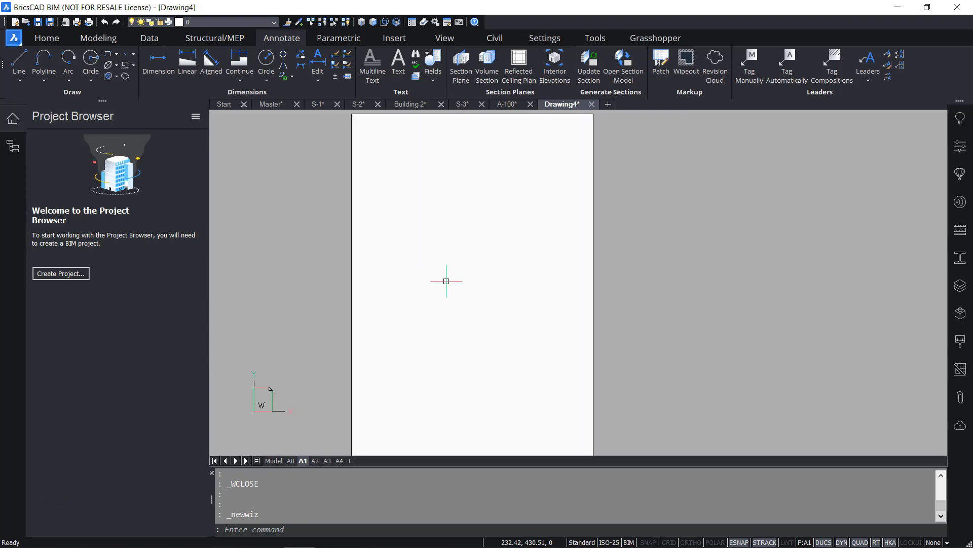
Close the drawing made from the sheet template without saving its changes.
click(592, 105)
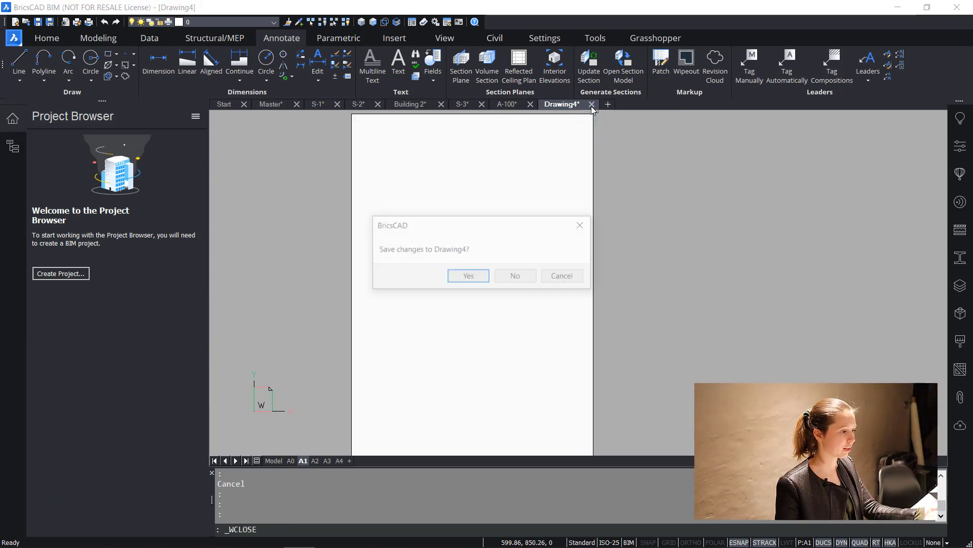
click(524, 280)
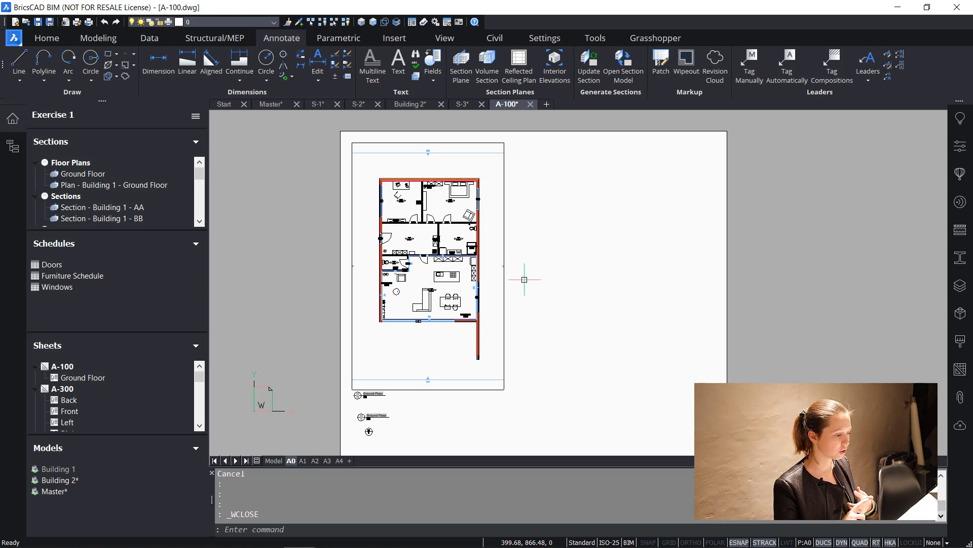
click(580, 377)
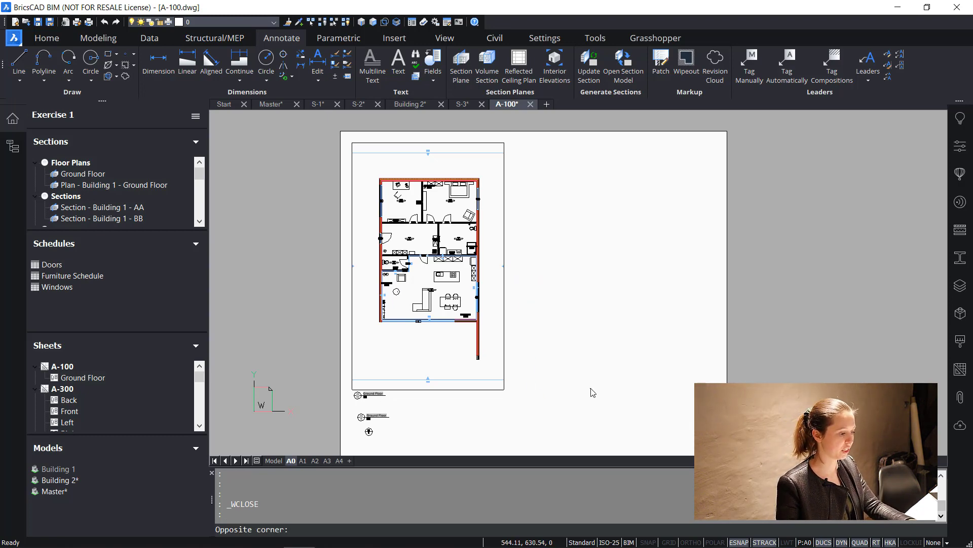